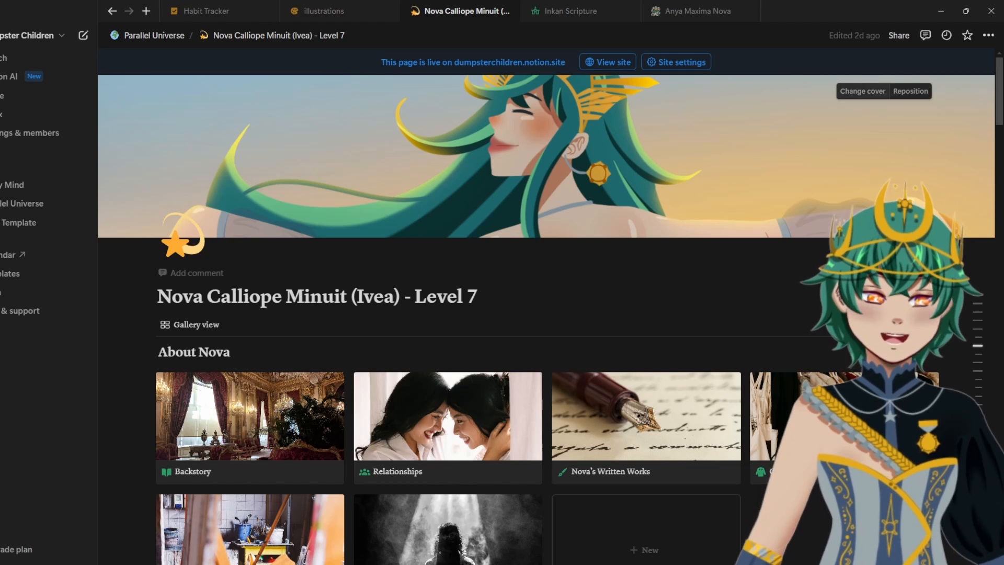
Step: Look through the cover image sources for Nova's character page, including Gallery, Upload and Unsplash, keeping the current cover
click(862, 91)
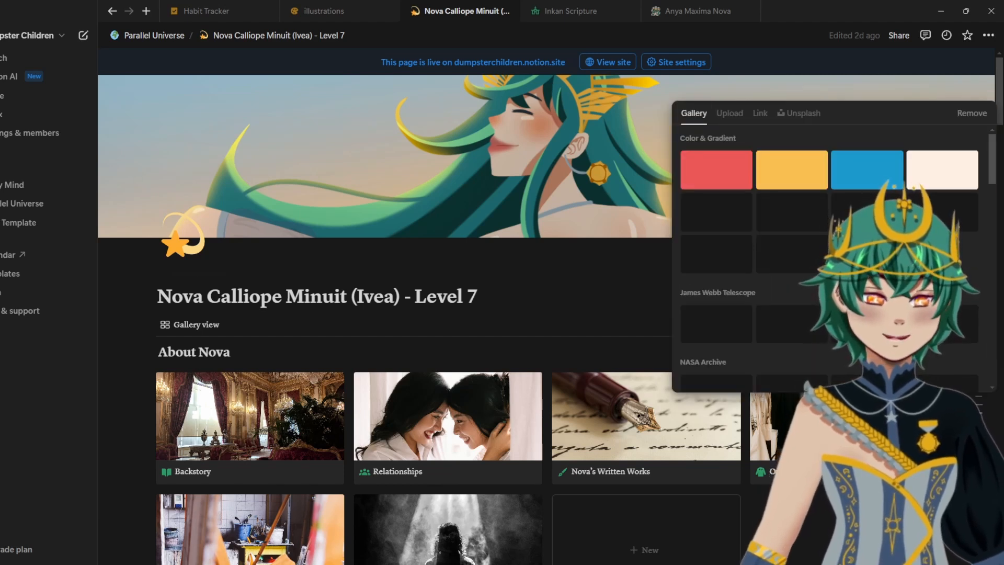
click(729, 114)
click(965, 88)
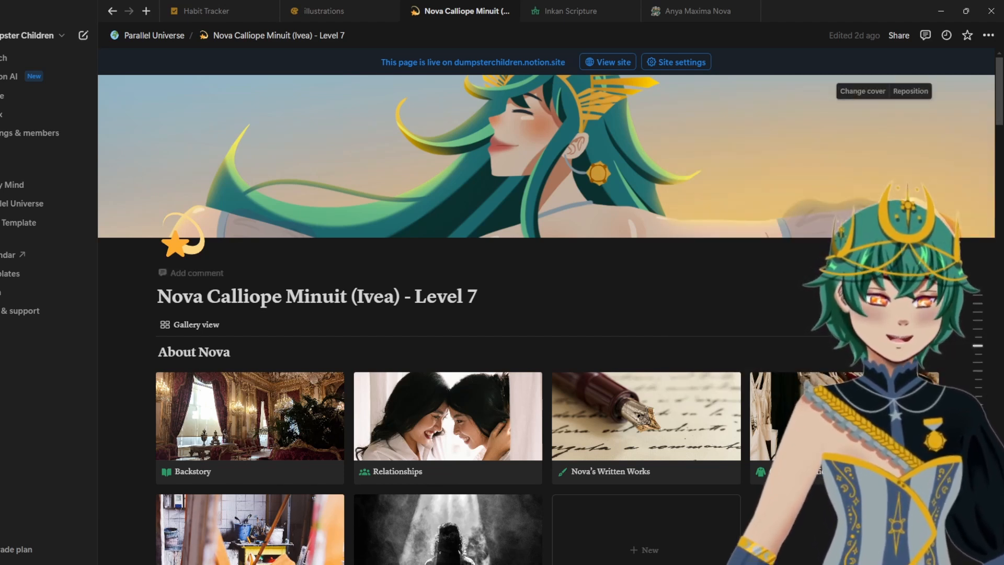
click(862, 91)
click(799, 113)
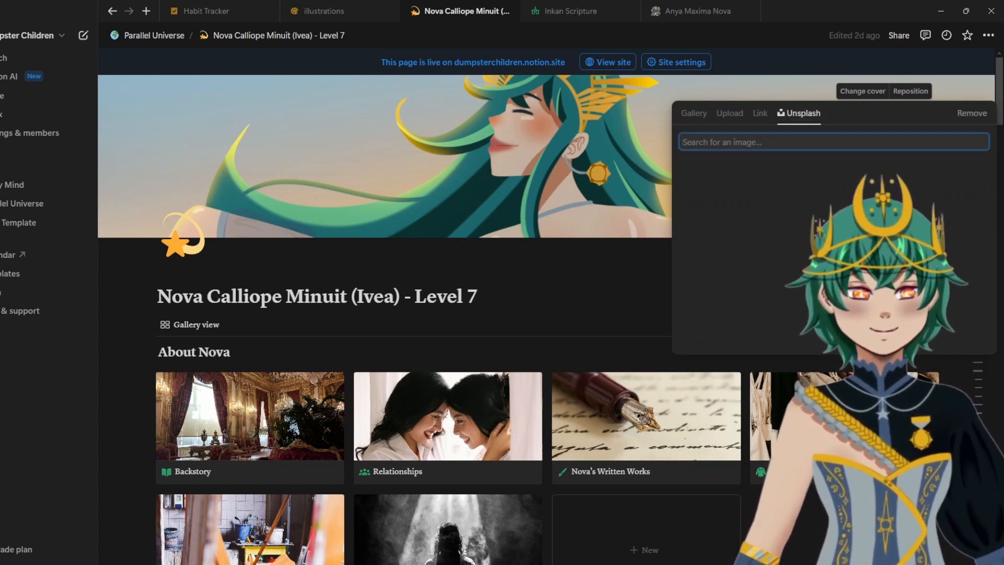
key(Escape)
Step: Try repositioning the cover image on Nova's character page
click(910, 91)
mouse_move(627, 220)
mouse_down()
mouse_move(628, 26)
mouse_move(627, 261)
mouse_move(628, 206)
mouse_move(627, 223)
mouse_up()
click(917, 91)
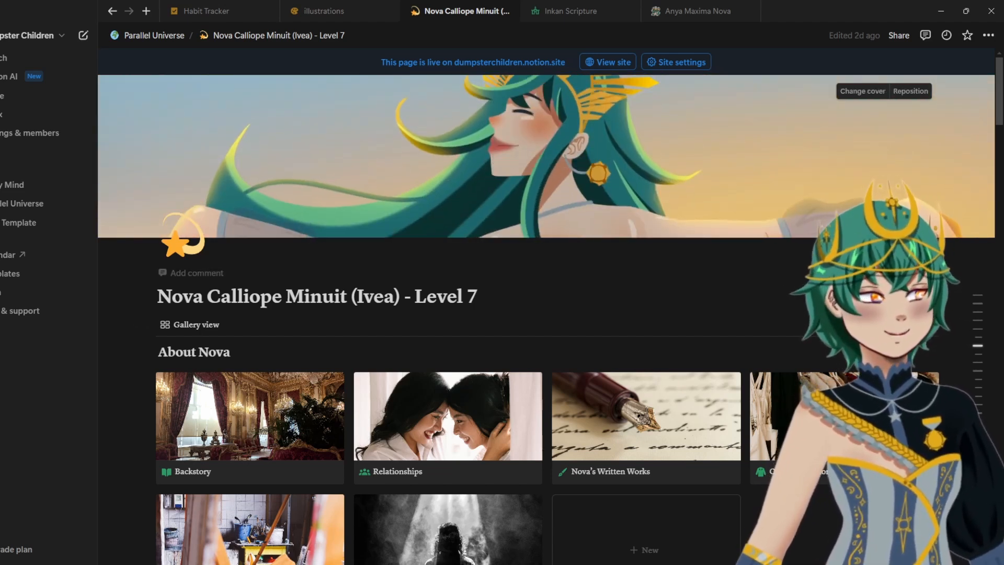
Step: Examine the page icon choices for the star icon, including the custom image option, keeping the current icon
click(180, 243)
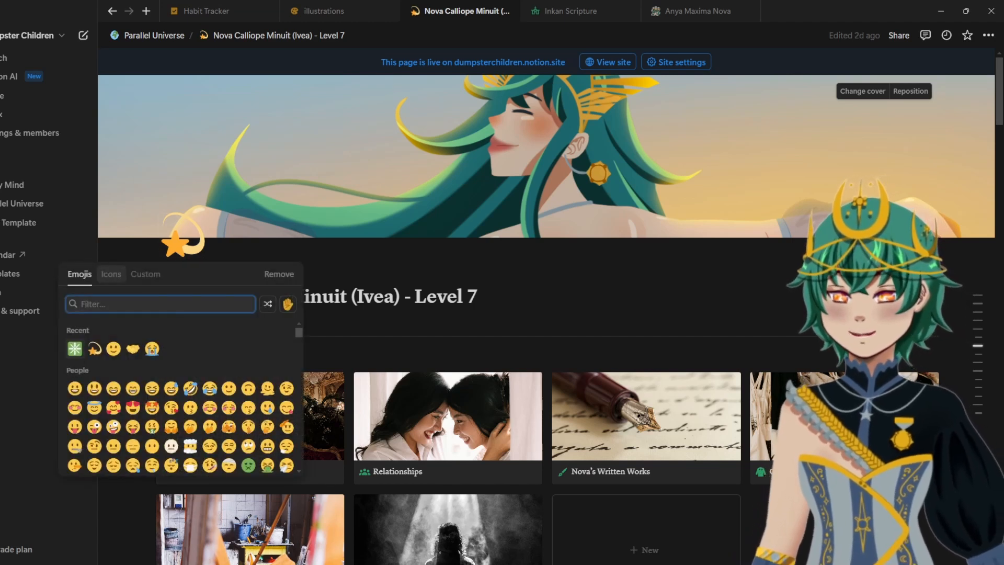
click(145, 274)
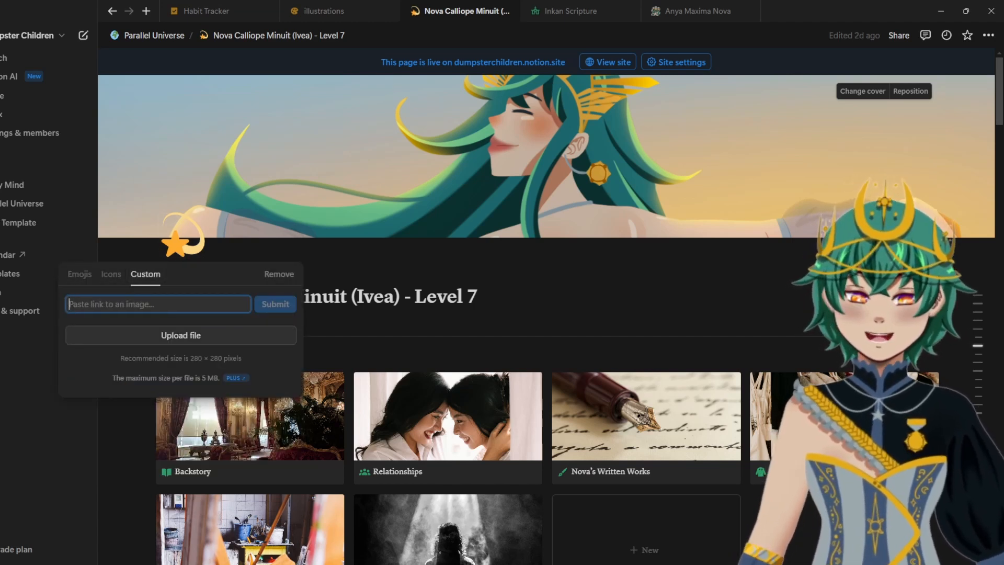
key(Escape)
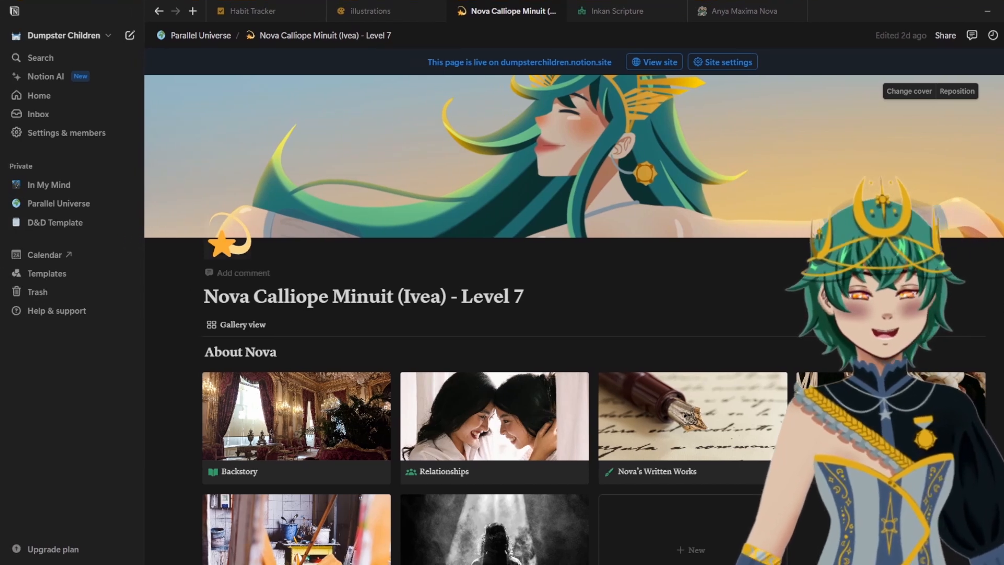
Step: Review the character list on the Parallel Universe page and reopen Nova's character page from the Ongoing section
click(58, 203)
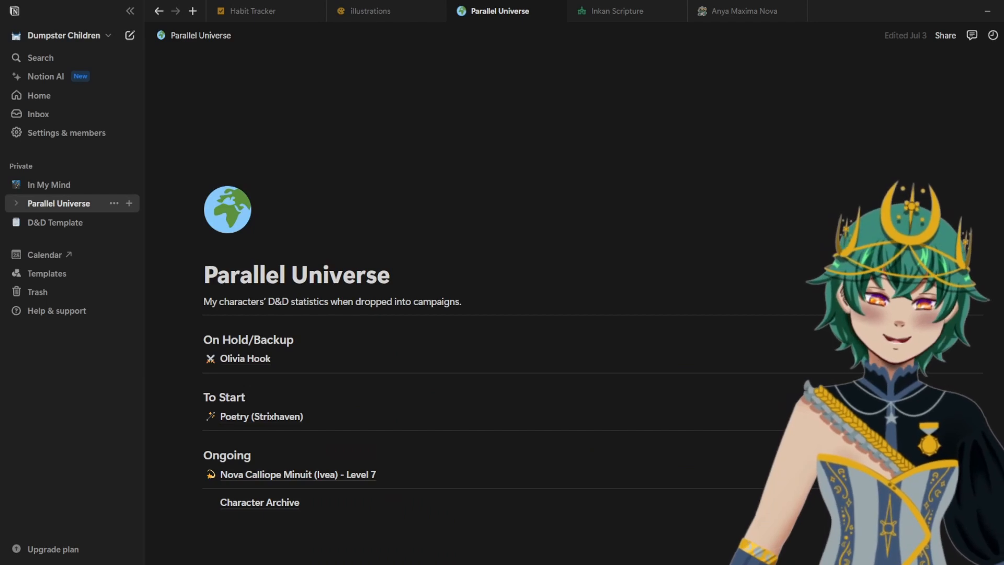
scroll(183, 452, down, 2)
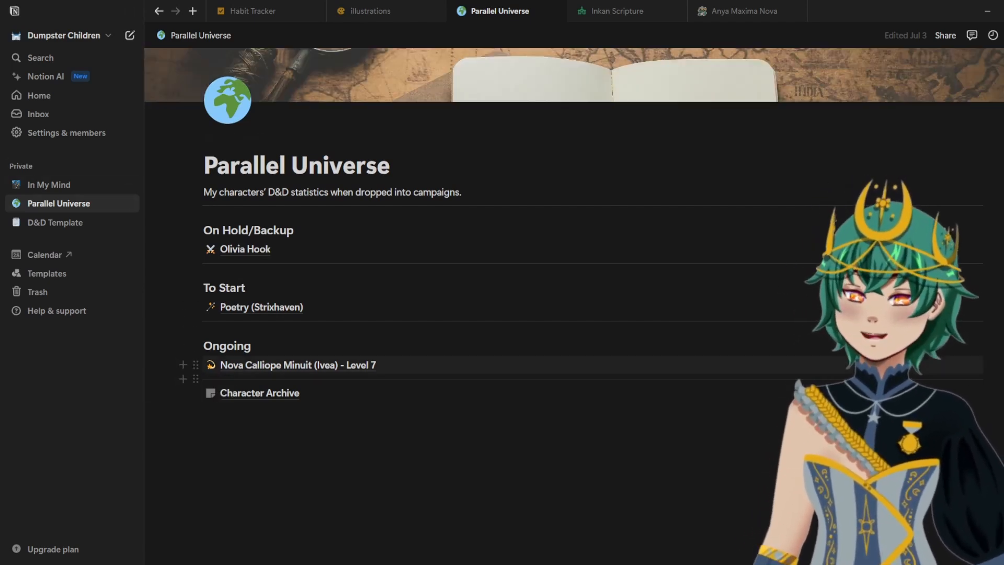
click(298, 365)
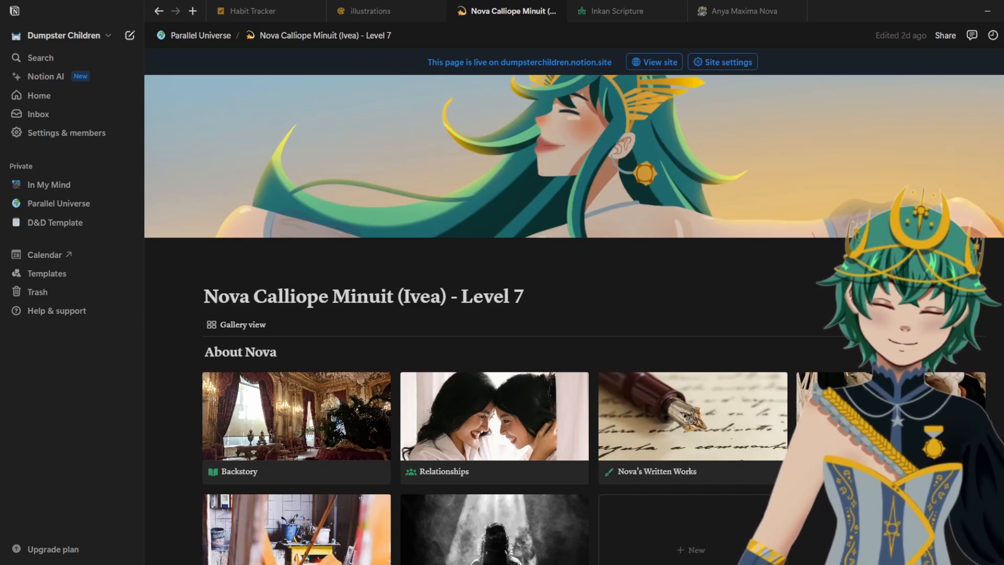
Step: Open the Relationships page from the About Nova gallery and look over its full table of characters and tags
scroll(575, 314, down, 1)
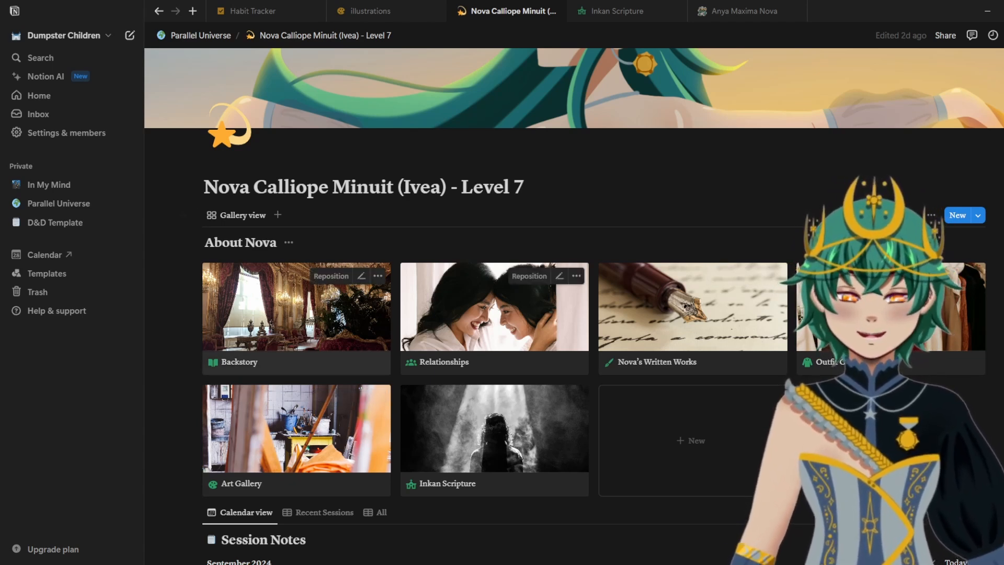
scroll(494, 304, down, 1)
click(471, 307)
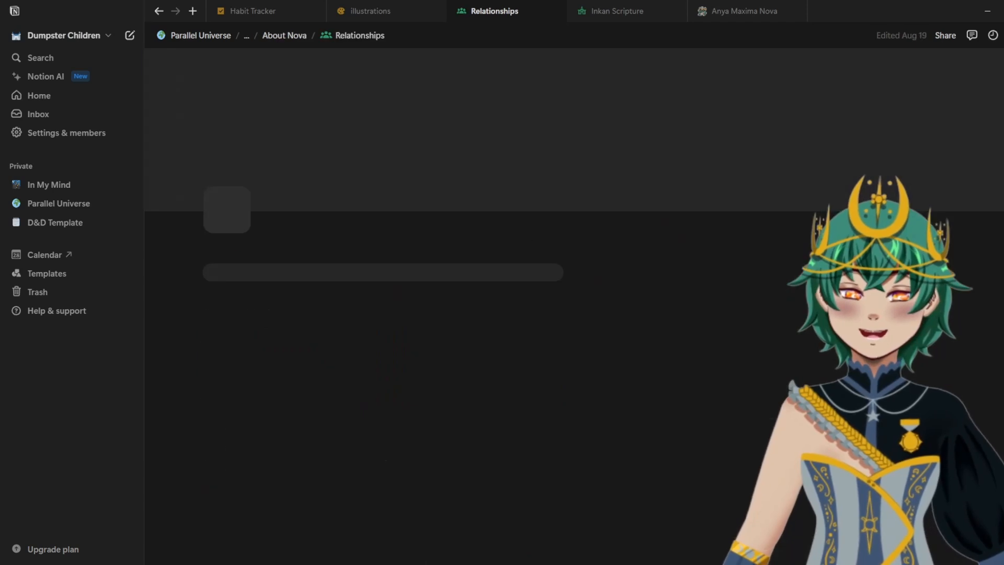
scroll(366, 414, down, 3)
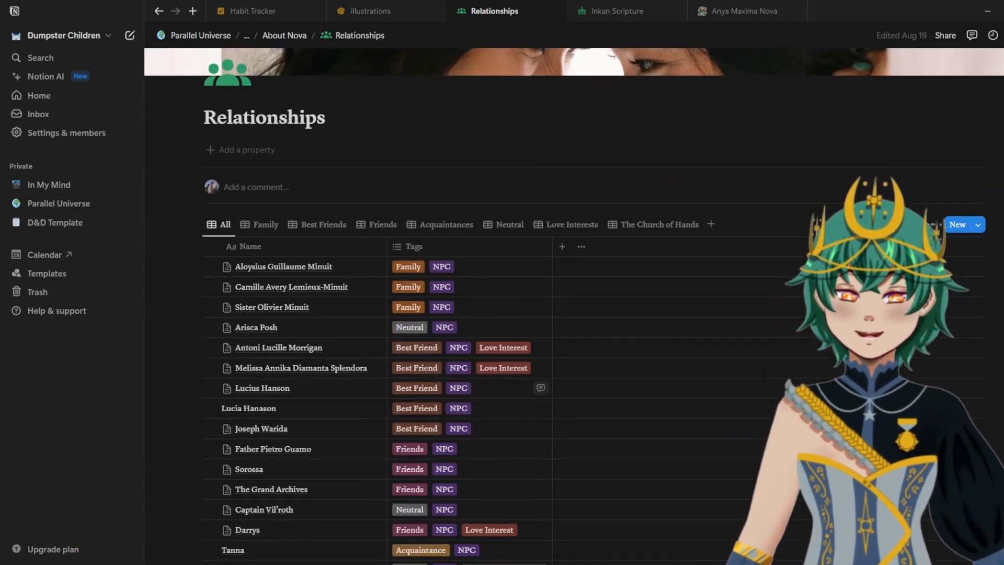
scroll(366, 413, down, 3)
scroll(366, 314, down, 3)
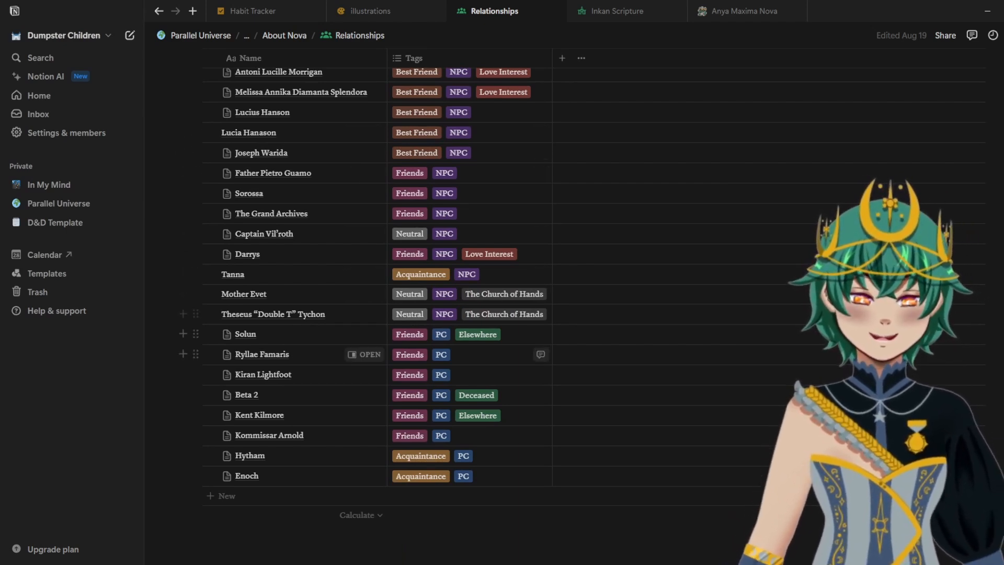
scroll(287, 209, up, 5)
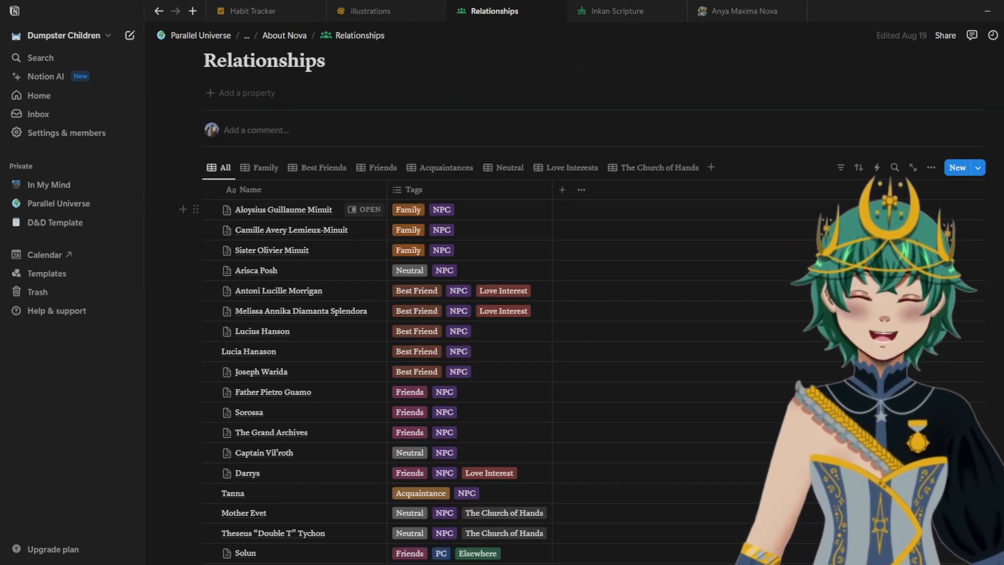
Step: View the relationships filtered by Family, Best Friends, Friends, Acquaintances and Neutral
click(260, 167)
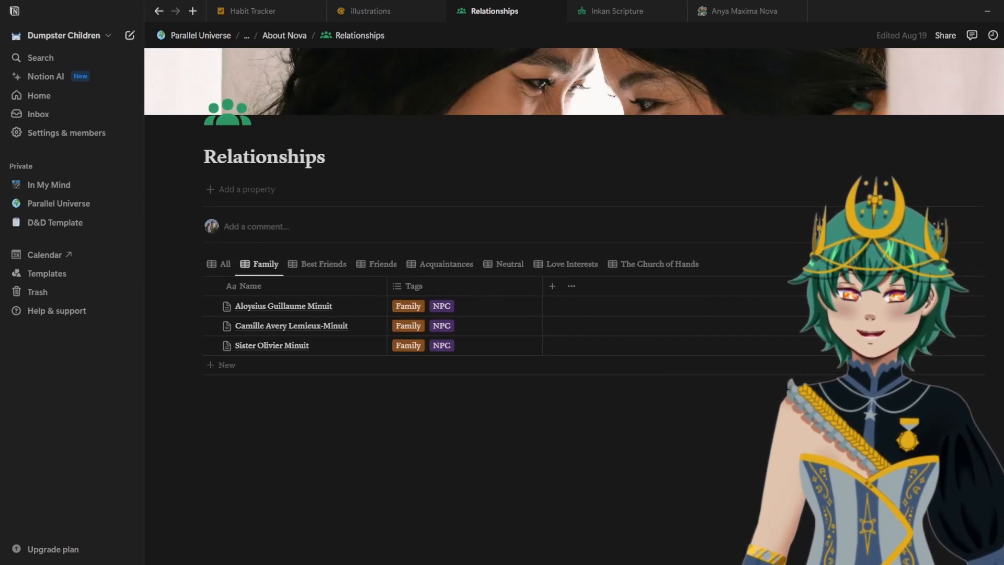
click(319, 225)
click(377, 225)
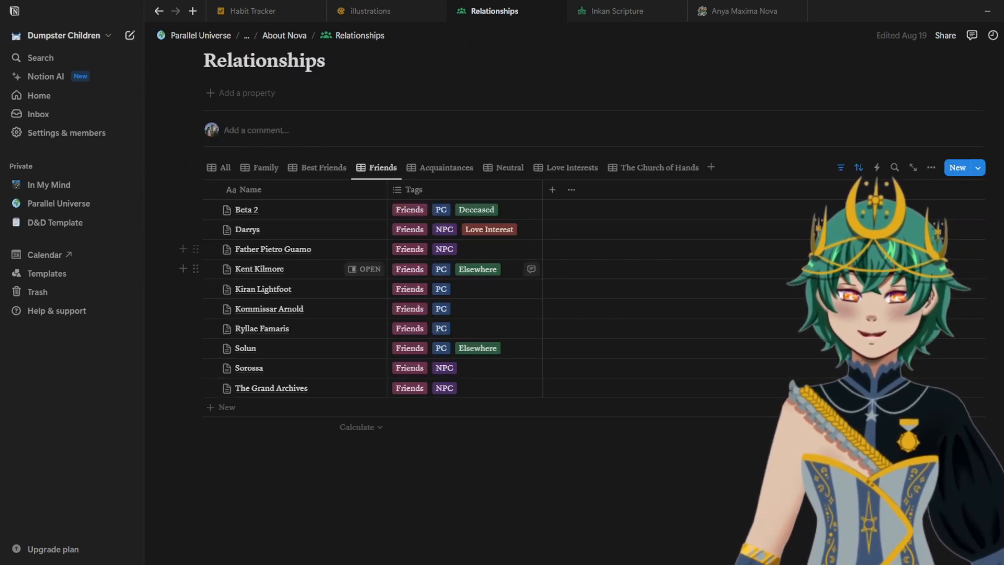
click(446, 168)
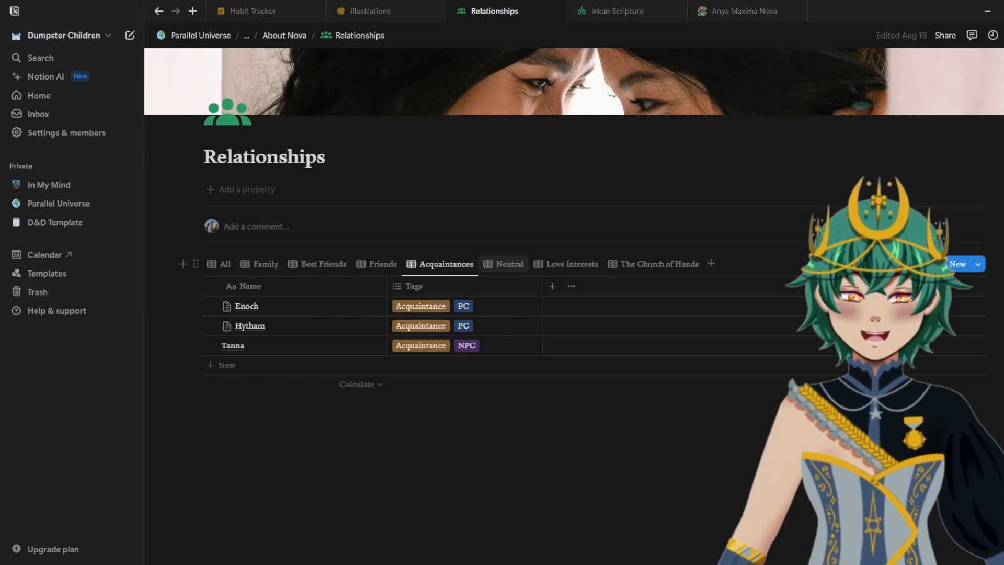
click(509, 264)
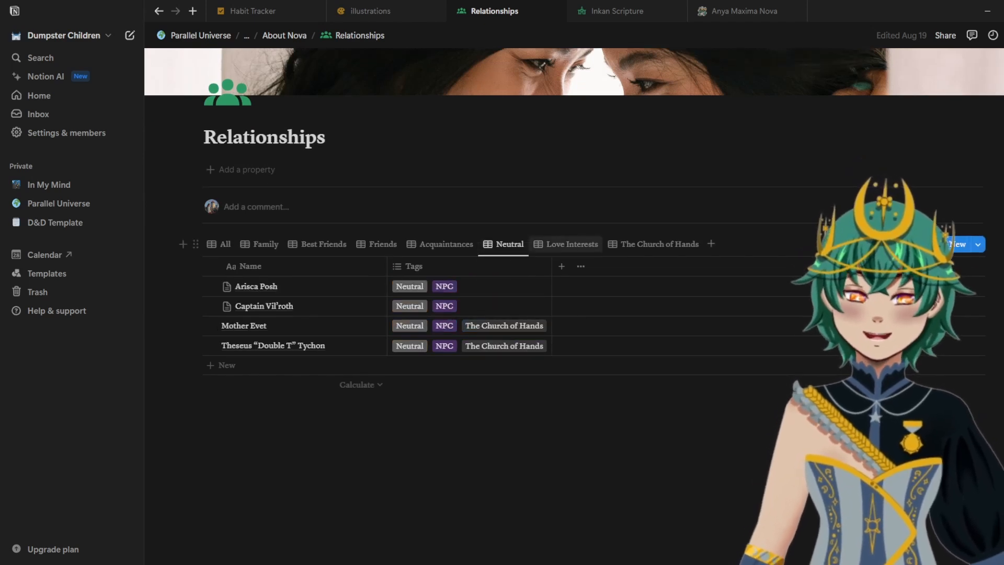
Step: Return the Relationships table to the All view and look through its complete list
click(220, 244)
scroll(293, 366, down, 3)
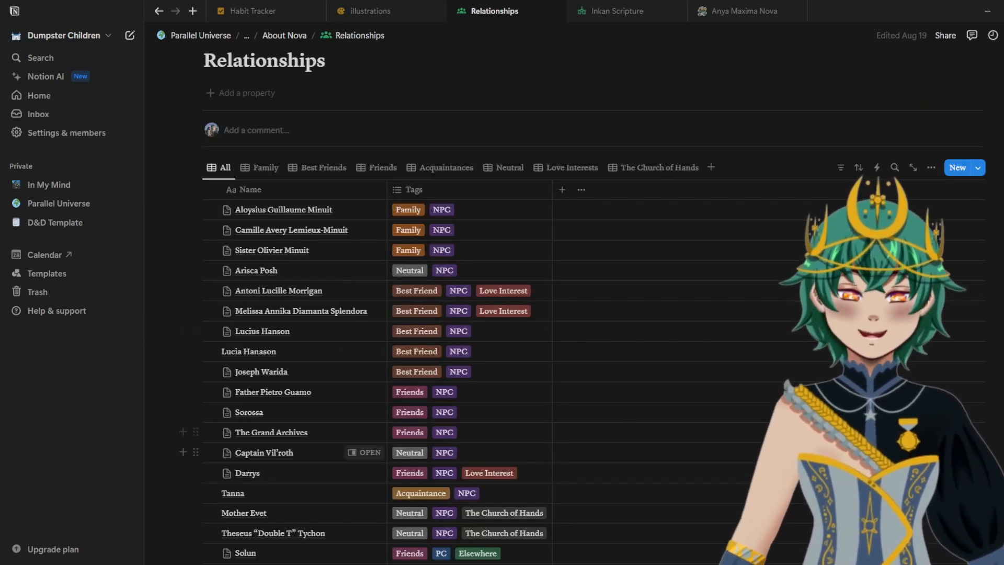
scroll(293, 366, down, 3)
scroll(468, 404, down, 2)
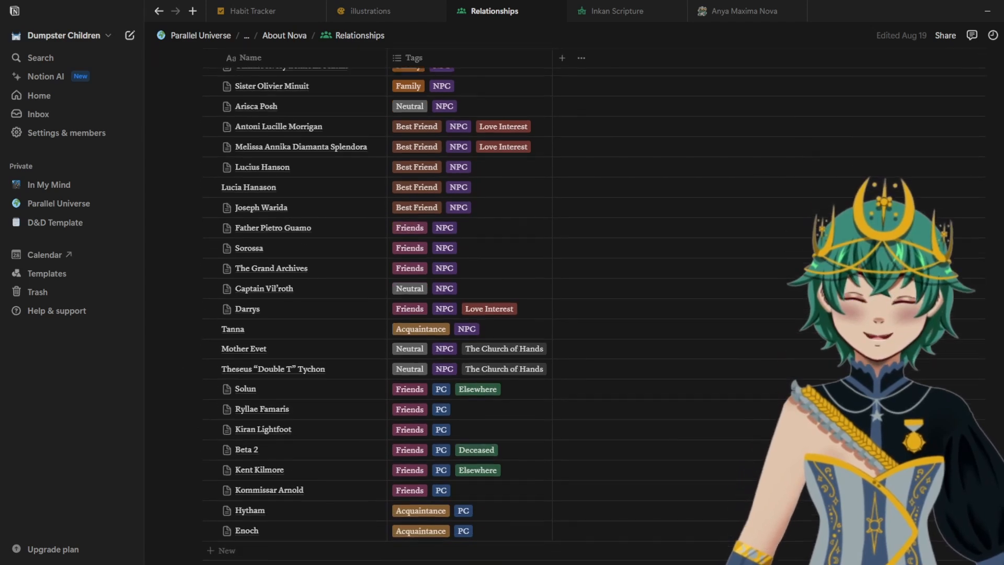
Step: Open Nova's Written Works from the About Nova gallery and review the will and the To Them and From Them tables
click(284, 36)
click(695, 204)
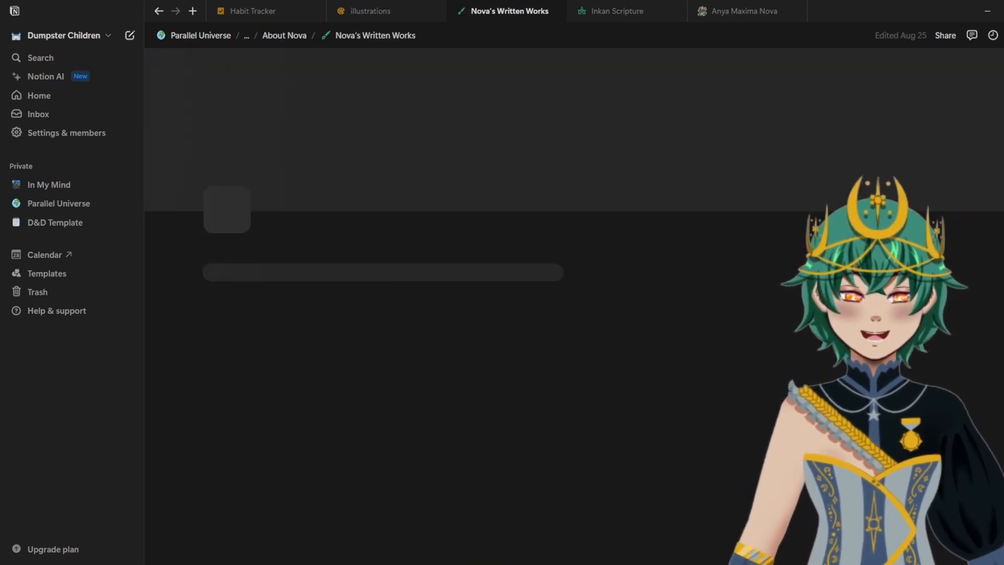
scroll(470, 408, down, 2)
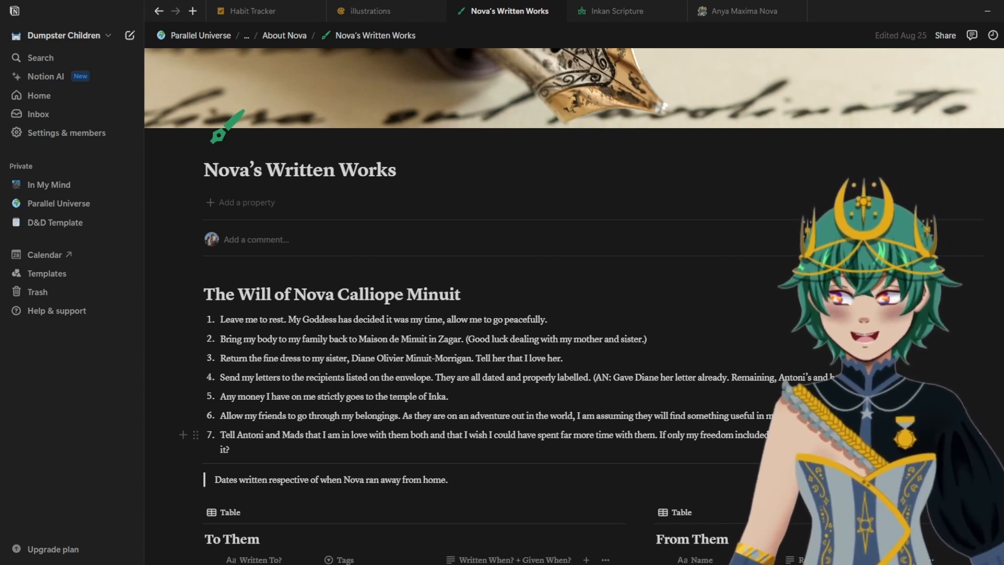
scroll(471, 418, down, 2)
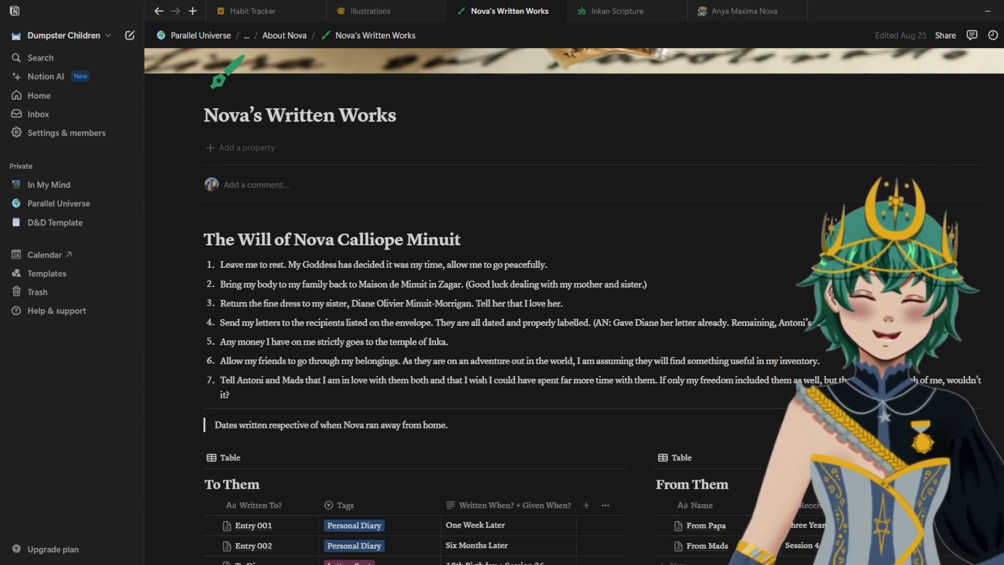
scroll(262, 418, down, 7)
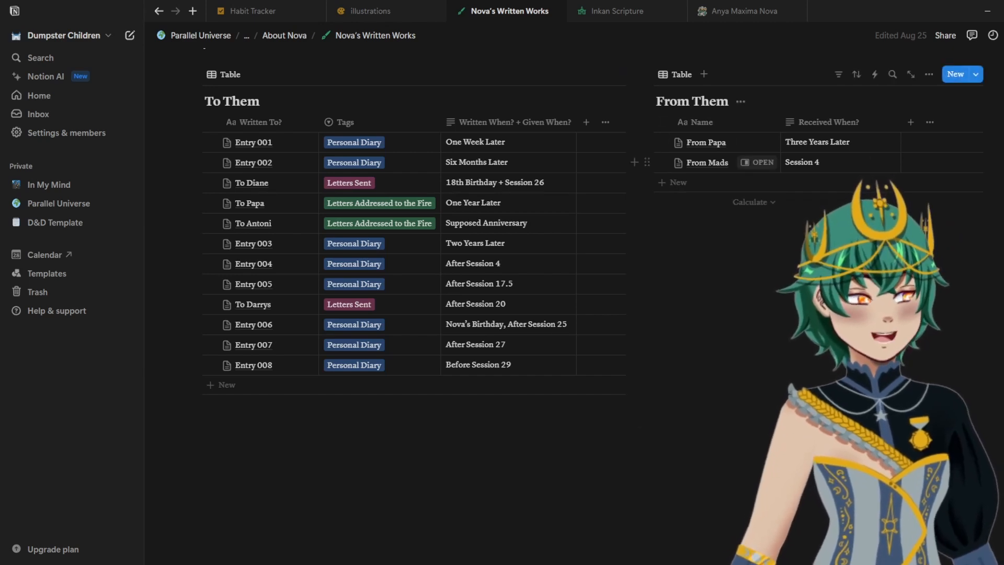
Step: Open the Outfit Collection page from the About Nova gallery and look through the Canon and Just For Fun galleries
click(284, 35)
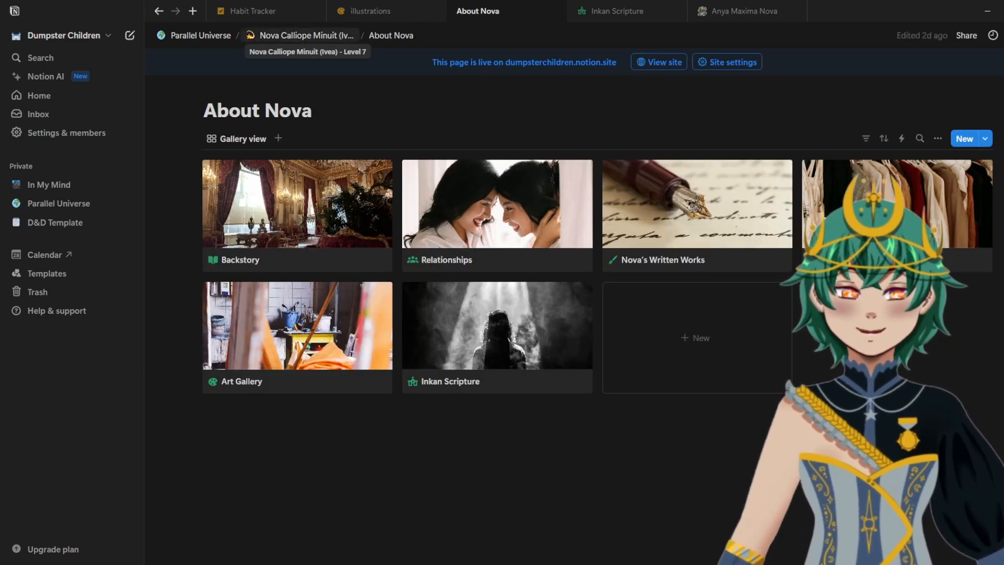
click(862, 214)
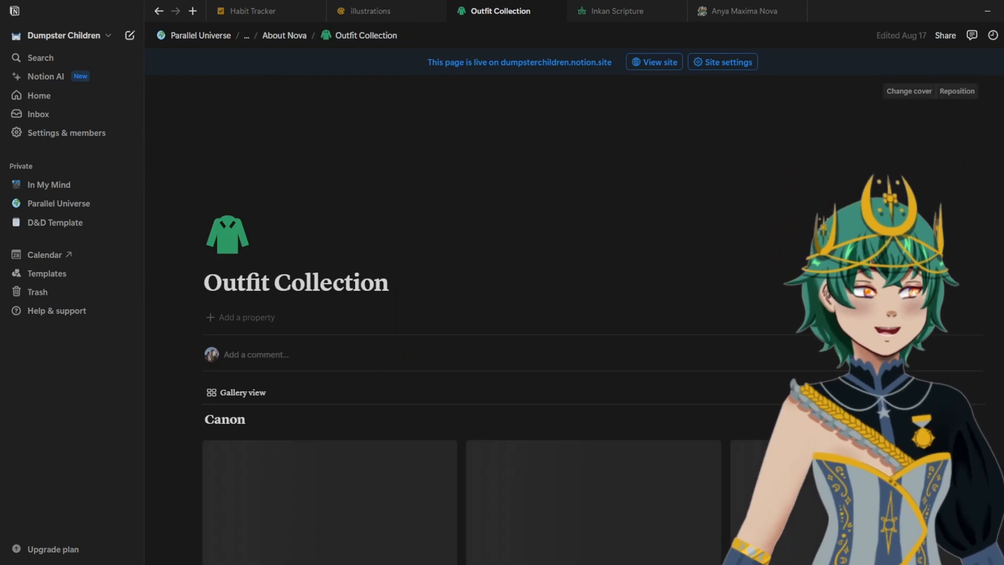
scroll(915, 418, down, 4)
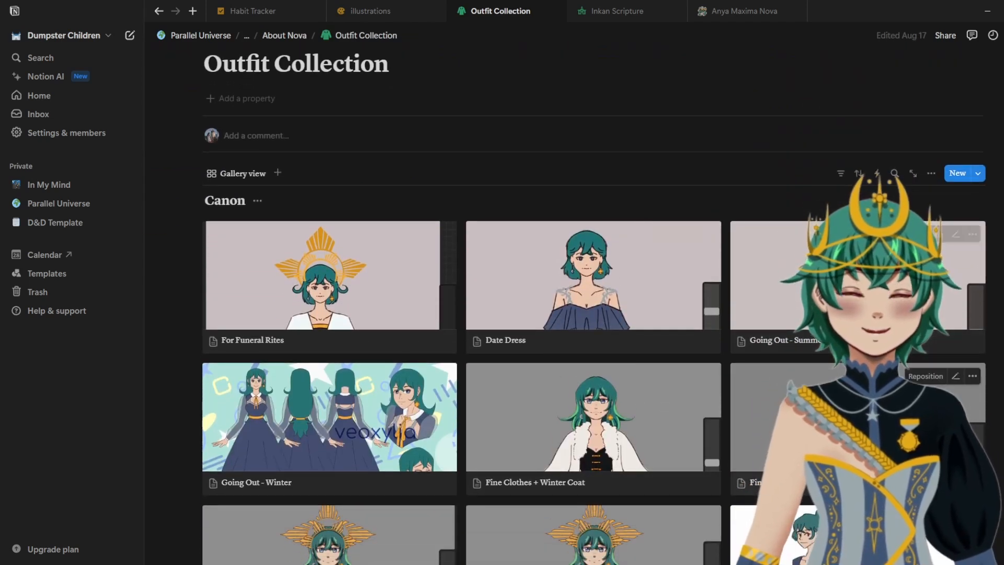
scroll(858, 419, down, 1)
scroll(330, 335, down, 1)
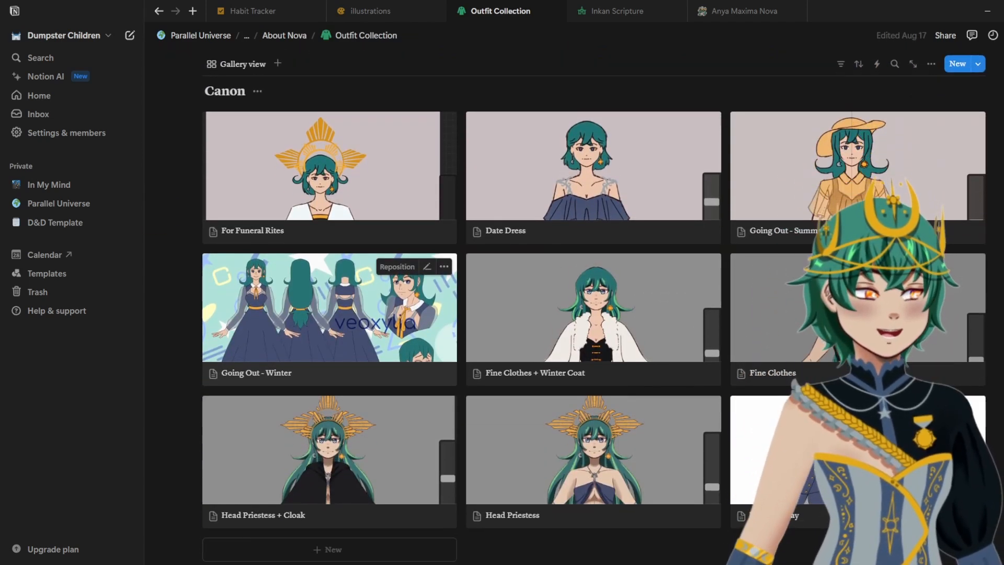
scroll(858, 366, down, 1)
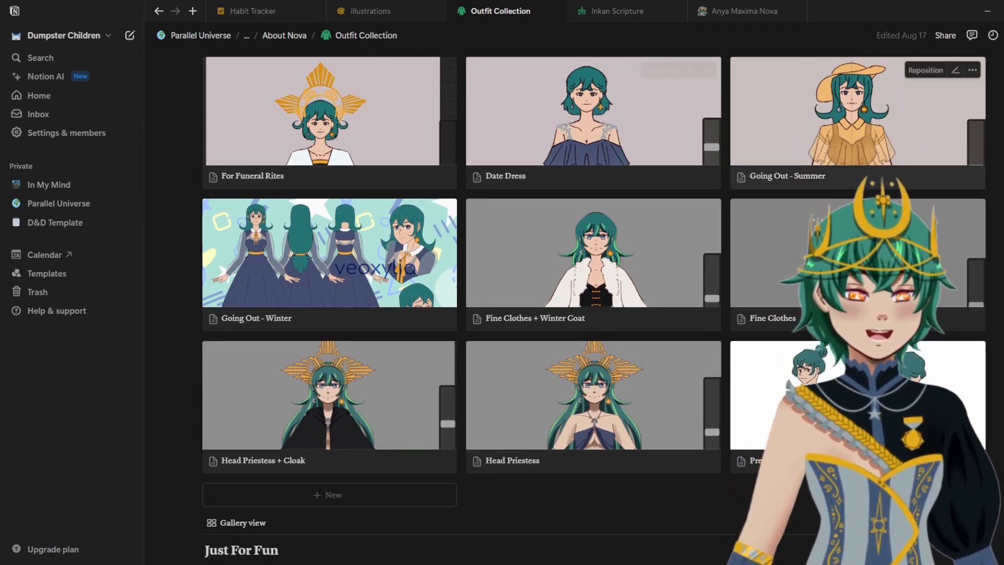
scroll(593, 168, down, 4)
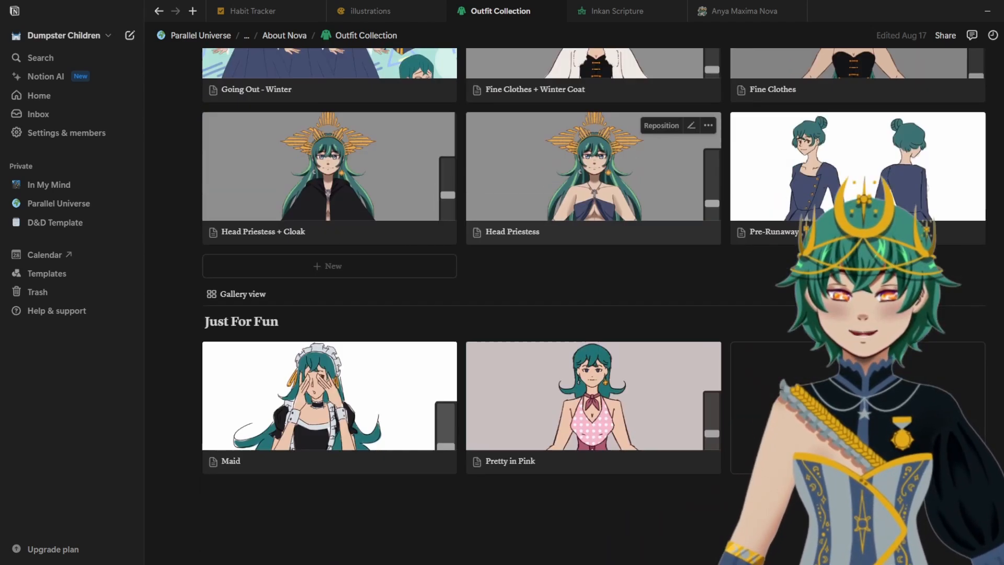
scroll(594, 209, down, 2)
Step: Go back to About Nova, open the Art Gallery page and look through its Session Moment artworks
key(alt+Left)
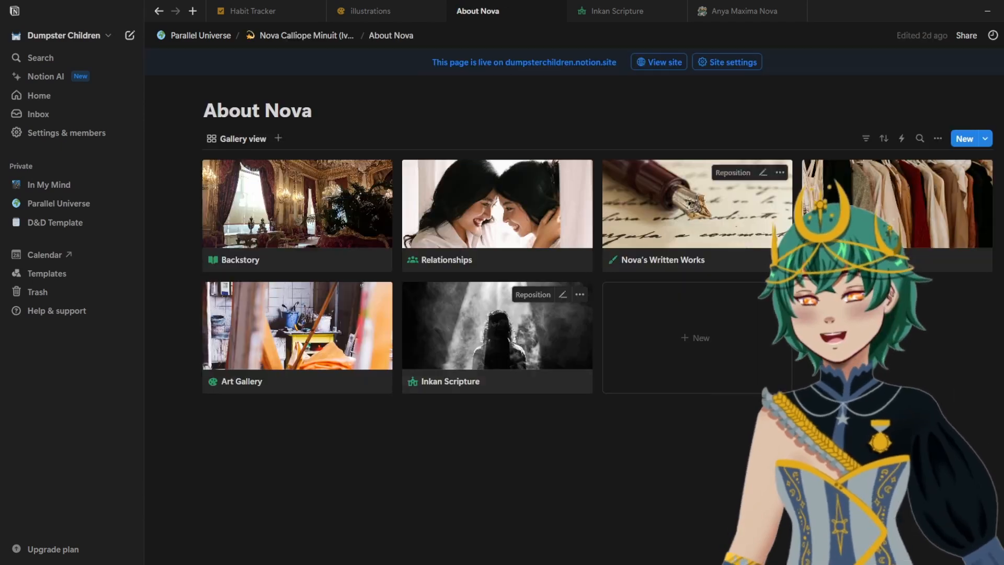
click(297, 327)
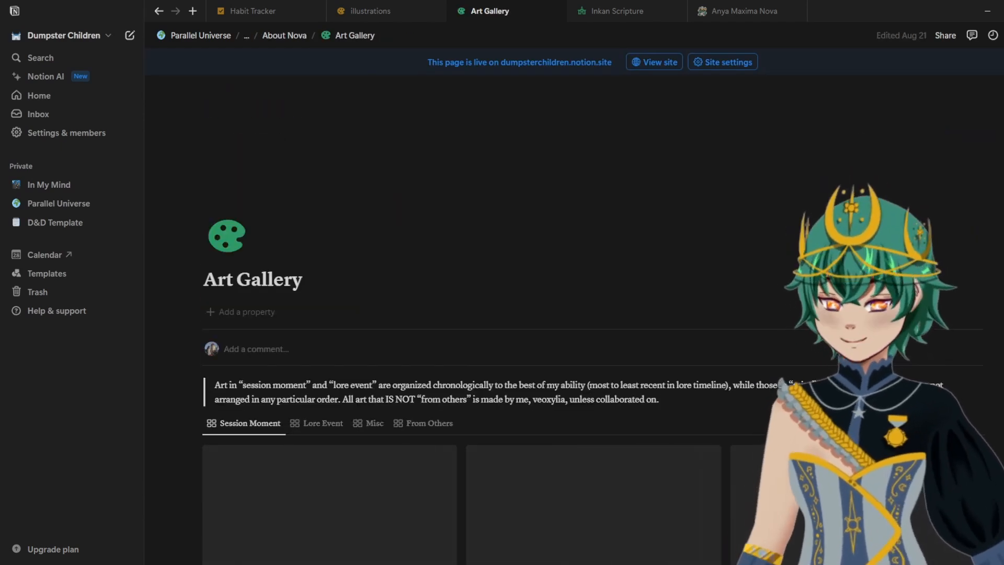
scroll(576, 314, down, 4)
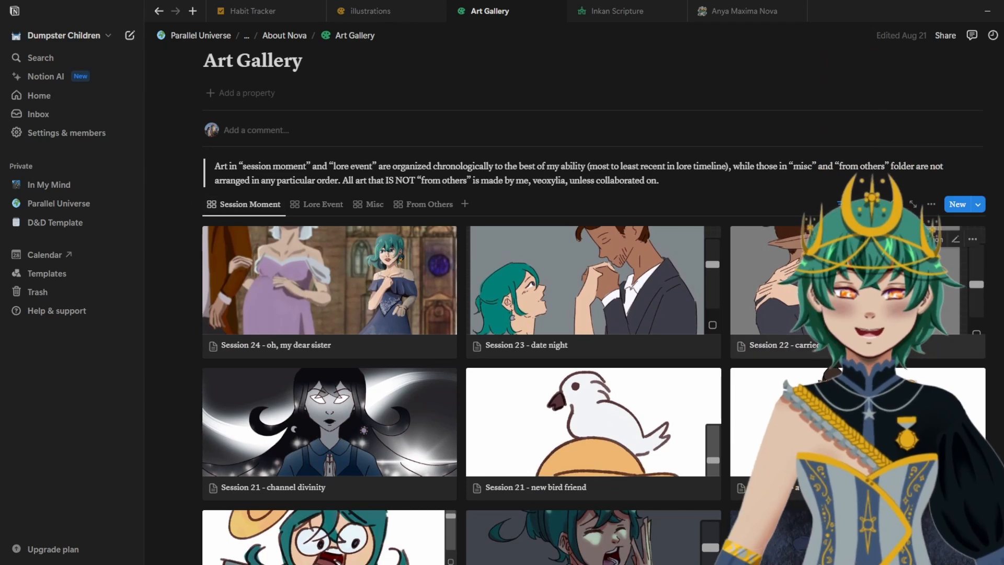
scroll(330, 419, down, 3)
scroll(329, 398, down, 1)
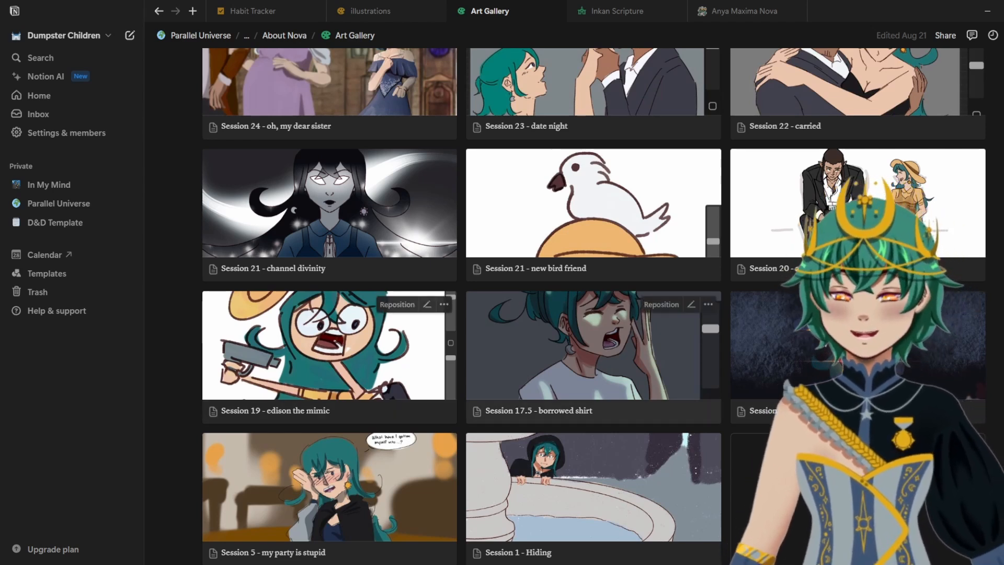
Step: Look through the Art Gallery's Lore Event, Misc and From Others views
scroll(594, 314, up, 1)
scroll(594, 313, up, 4)
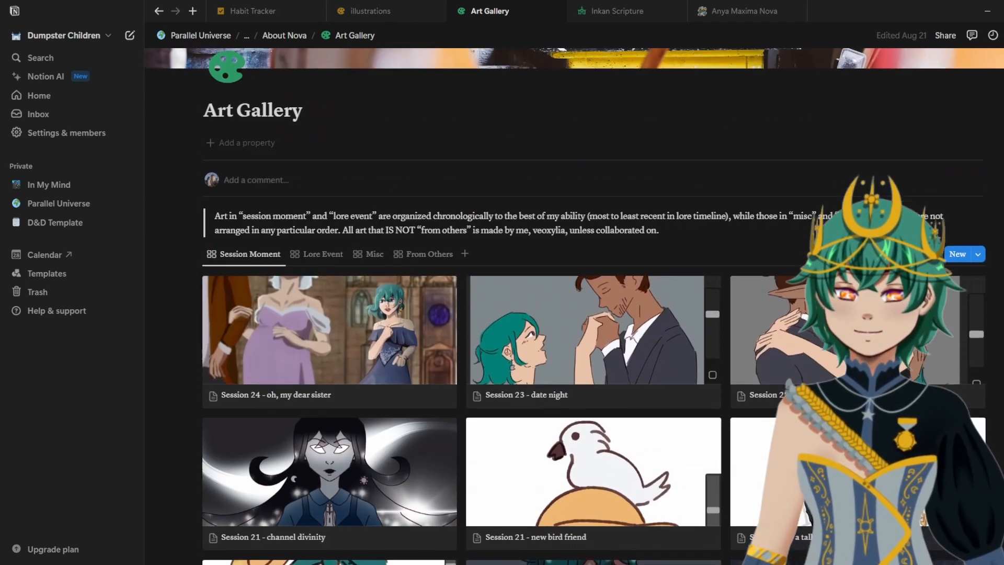
click(317, 259)
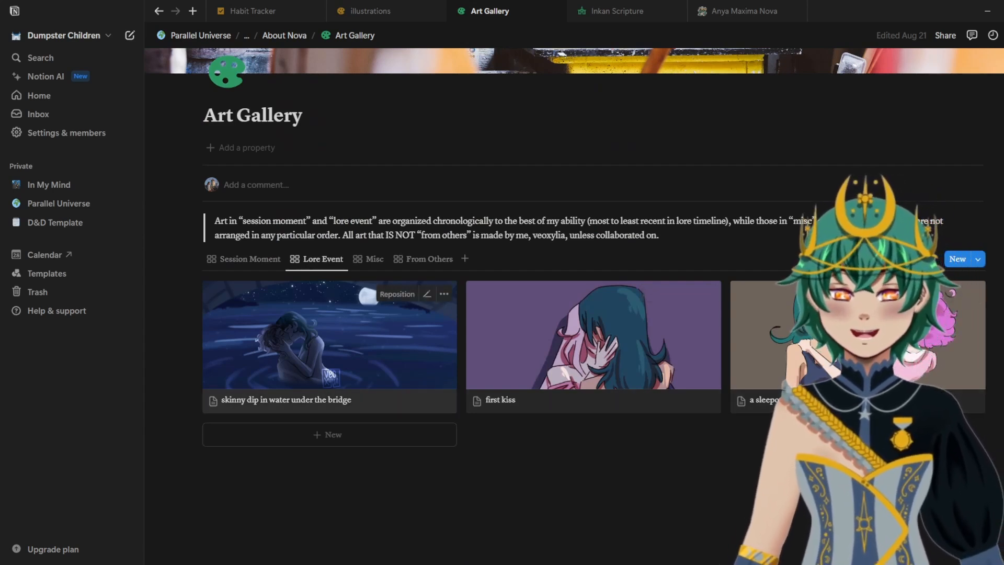
click(369, 259)
scroll(594, 314, down, 1)
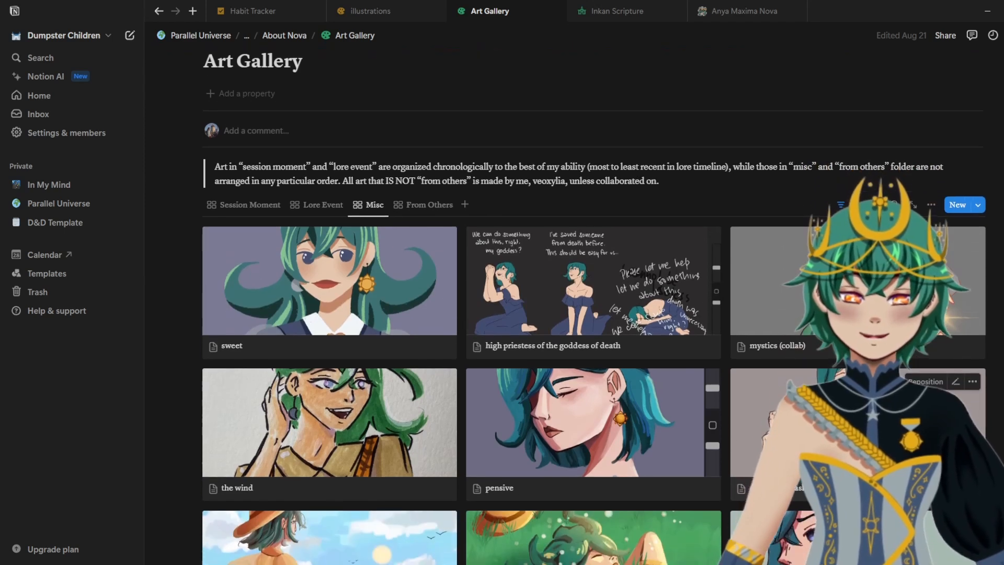
scroll(594, 306, down, 4)
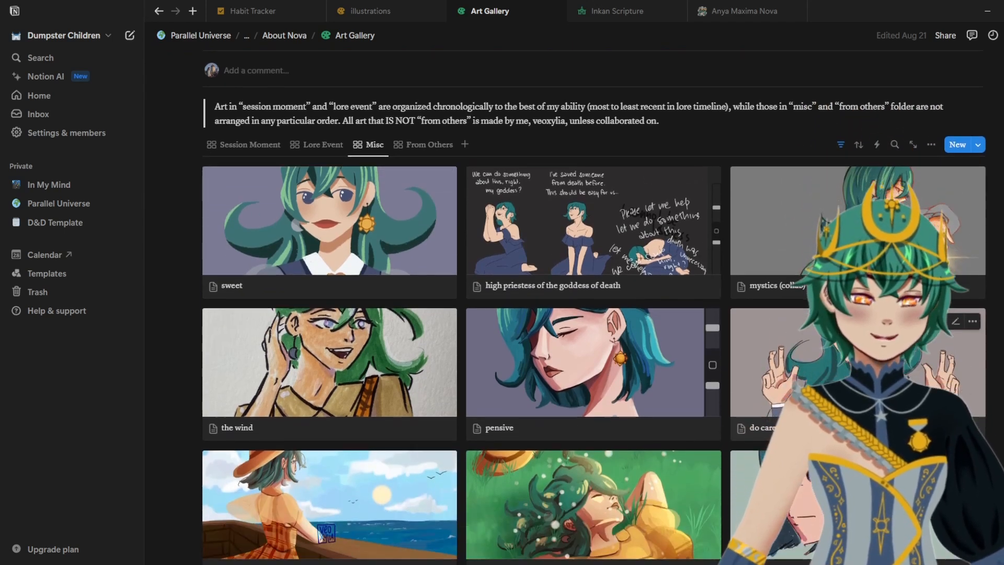
scroll(593, 306, up, 5)
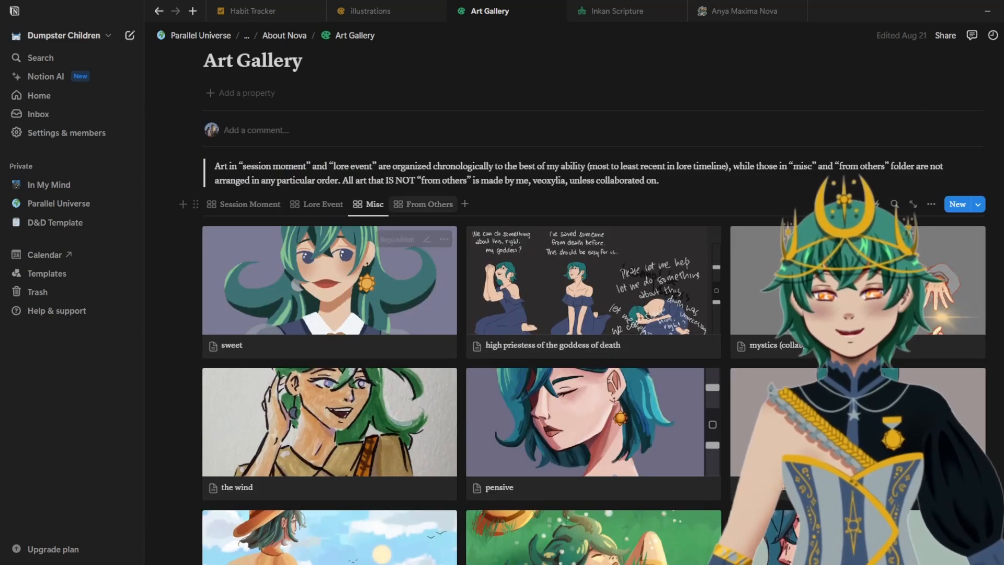
click(424, 204)
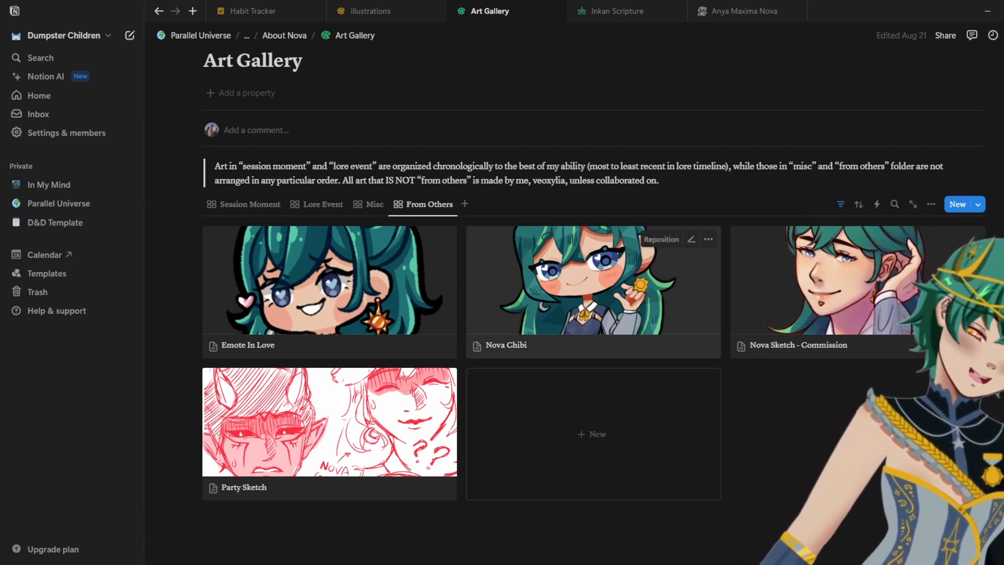
Step: Go back to About Nova, open the Inkan Scripture page and read through its tarot and Taylor Swift quotes
click(284, 35)
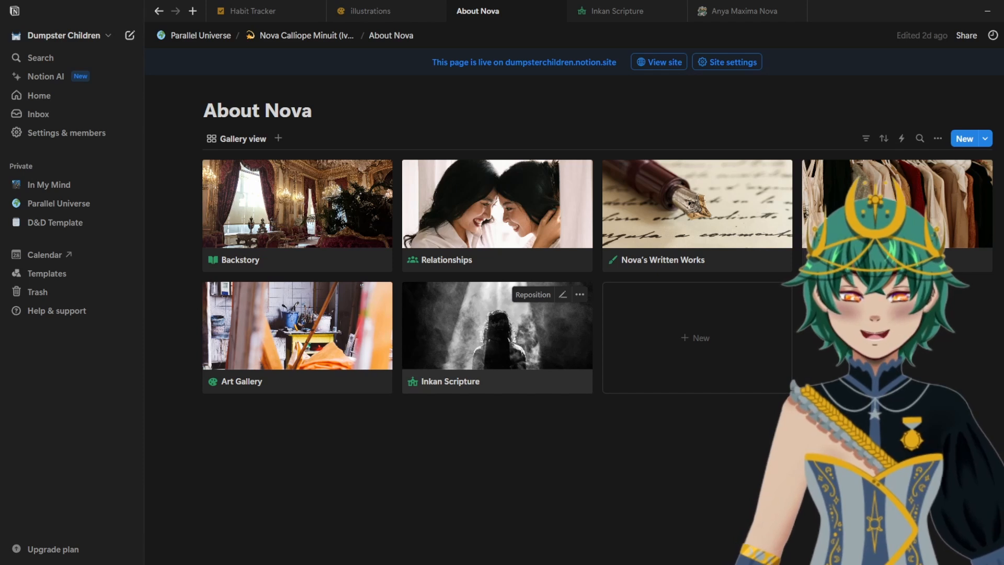
click(497, 334)
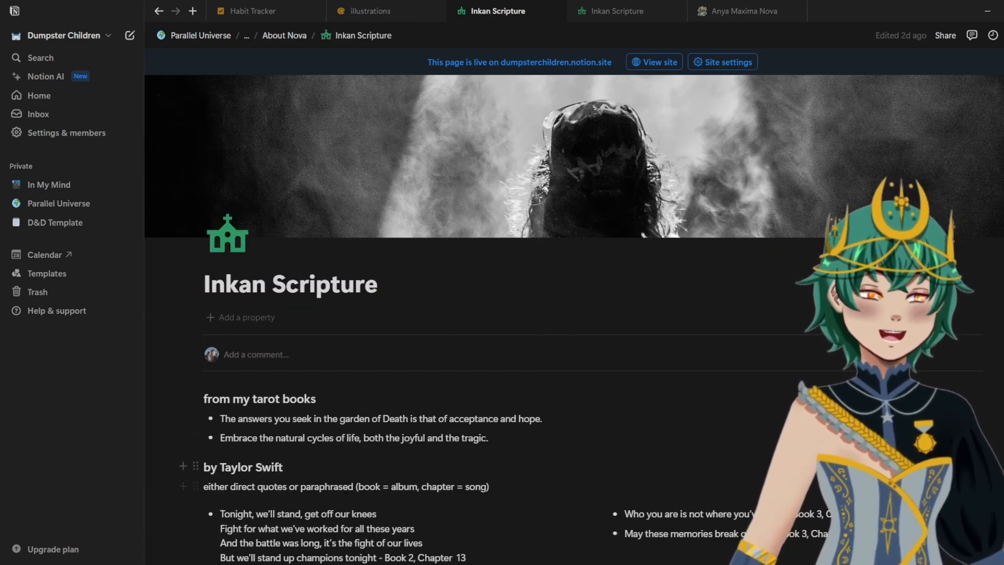
scroll(563, 313, down, 5)
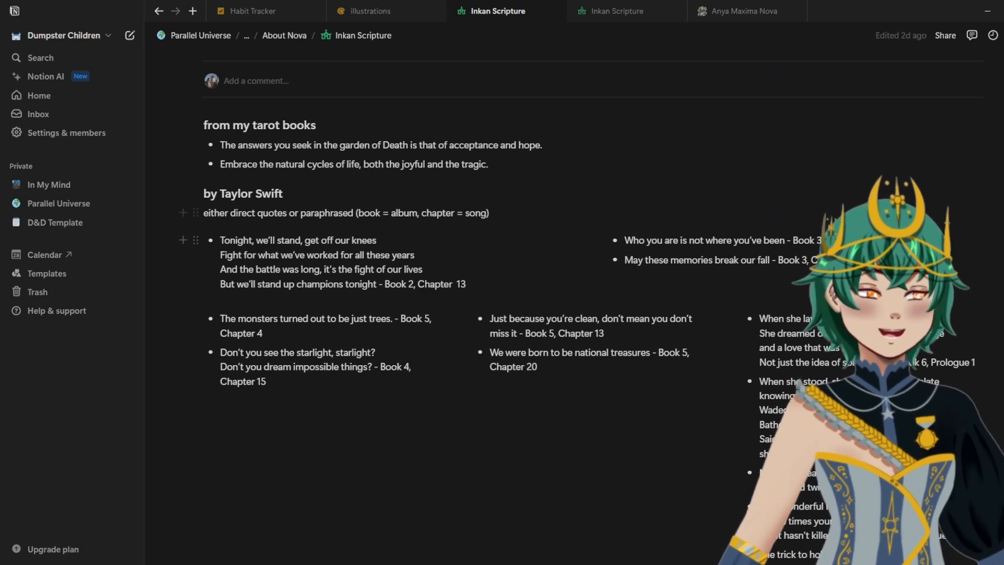
scroll(523, 314, down, 6)
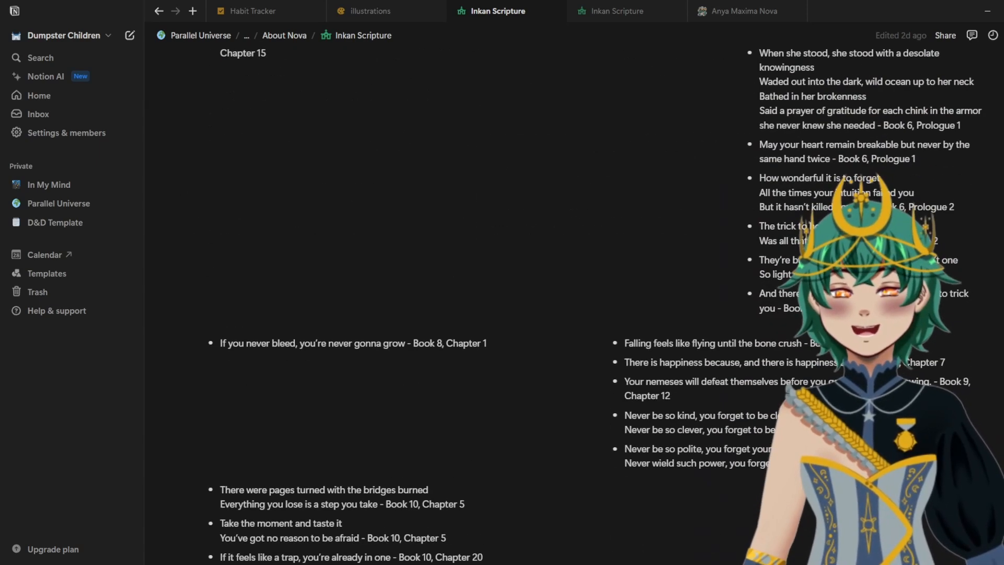
scroll(523, 313, up, 7)
scroll(523, 313, down, 3)
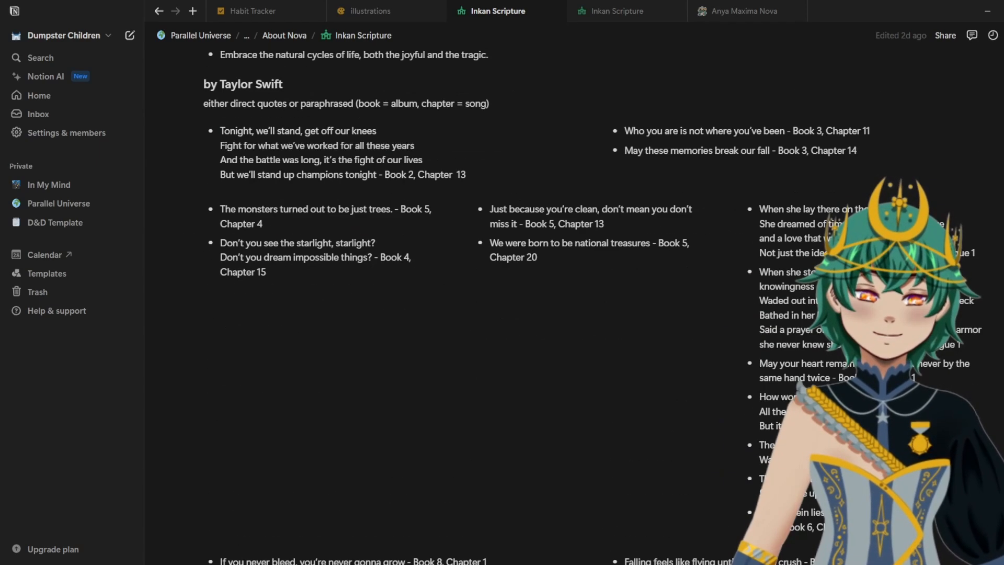
scroll(523, 313, down, 3)
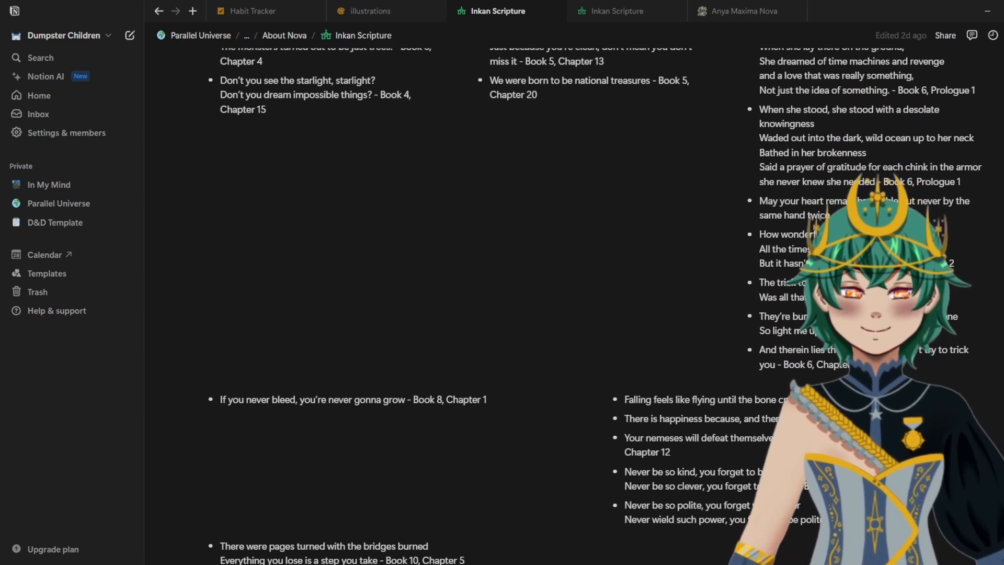
Step: Return to Nova's main character page and show August 2024 in the Session Notes calendar
scroll(523, 314, down, 1)
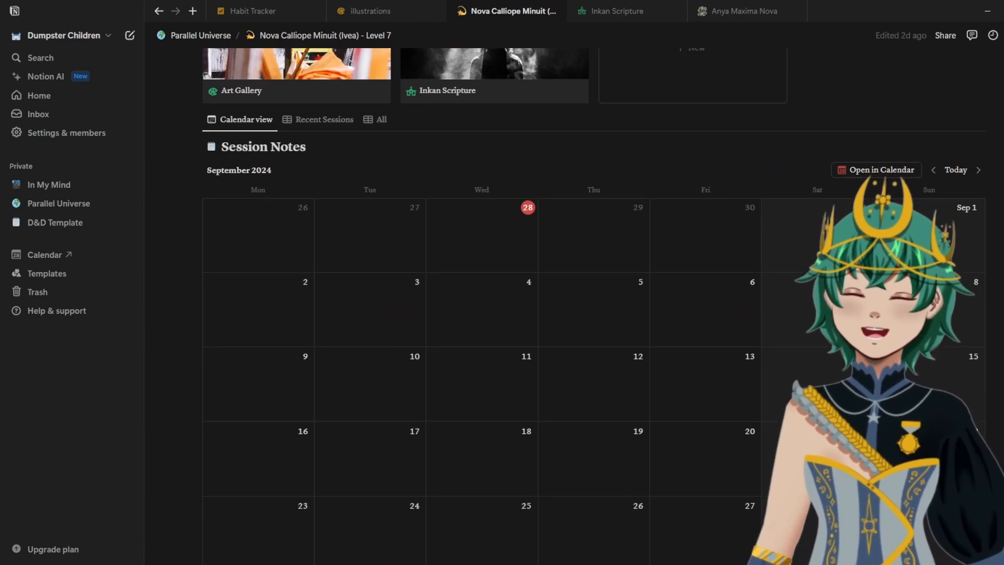
scroll(576, 261, down, 2)
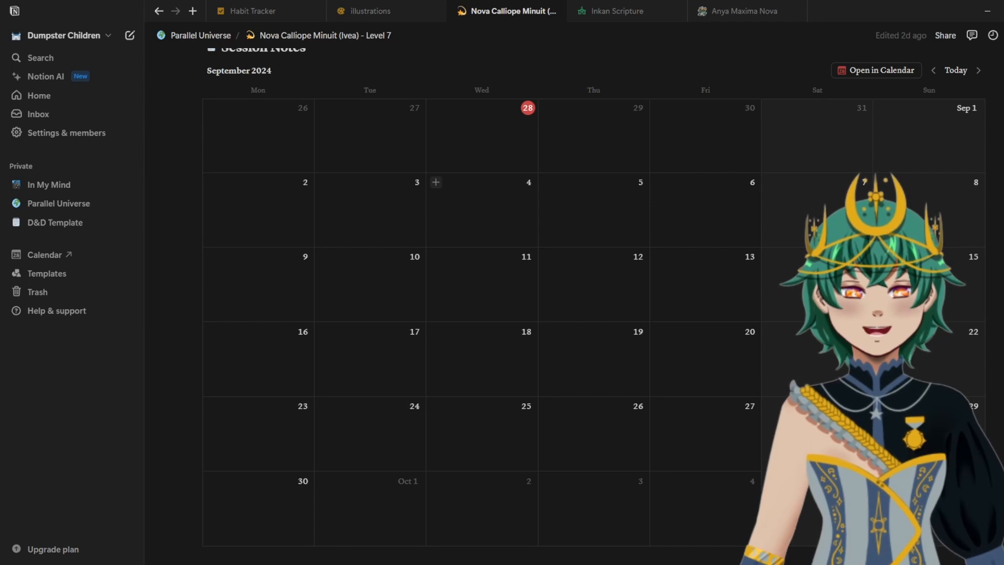
mouse_move(992, 241)
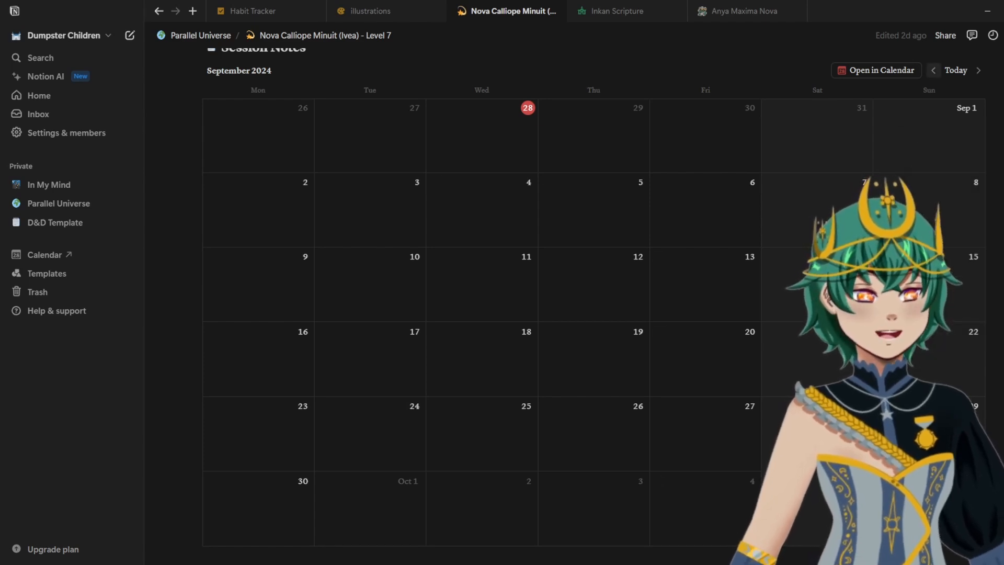
click(934, 70)
scroll(795, 272, up, 1)
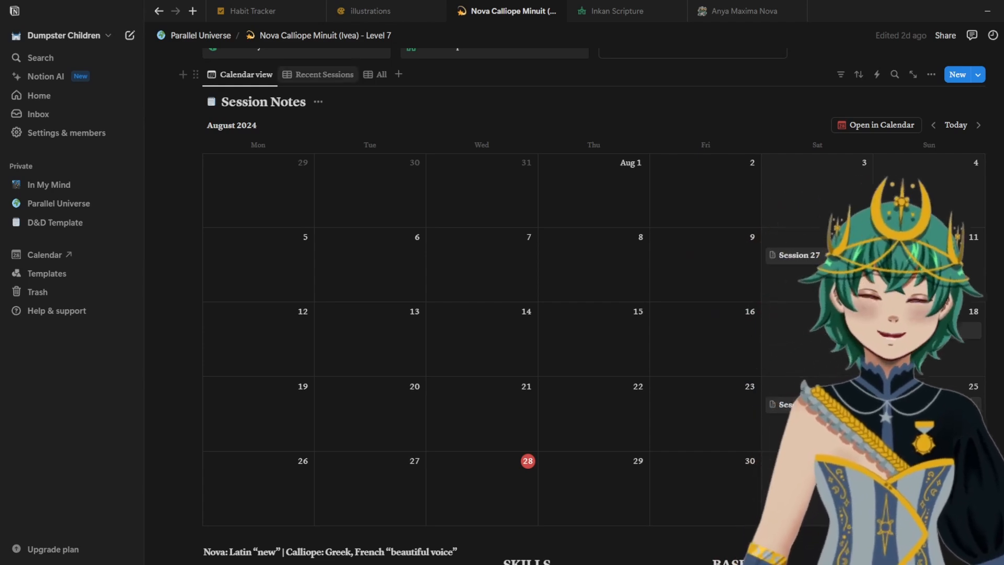
Step: Look through the Session Notes in the Recent Sessions and All views, and return to the Calendar view
click(318, 74)
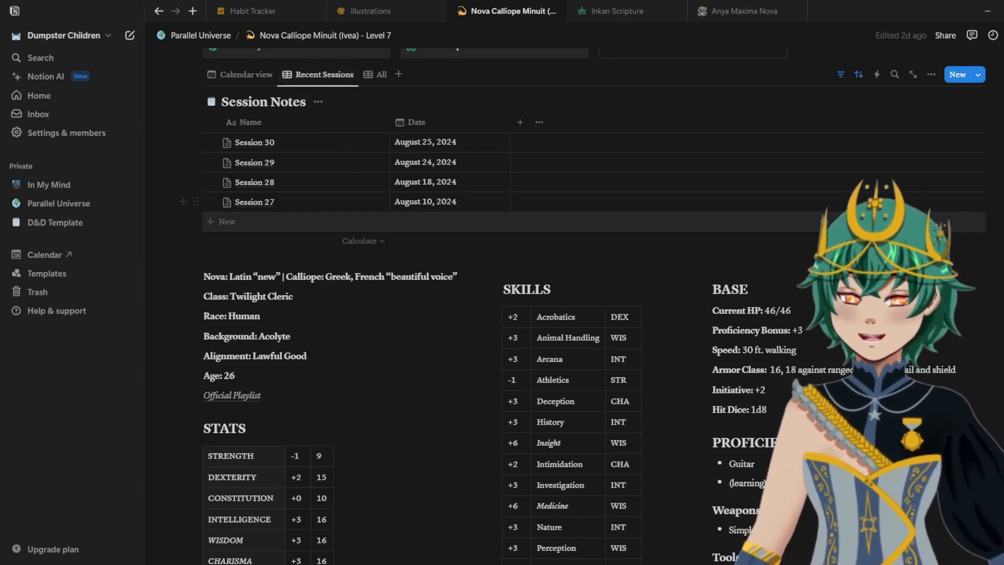
click(375, 75)
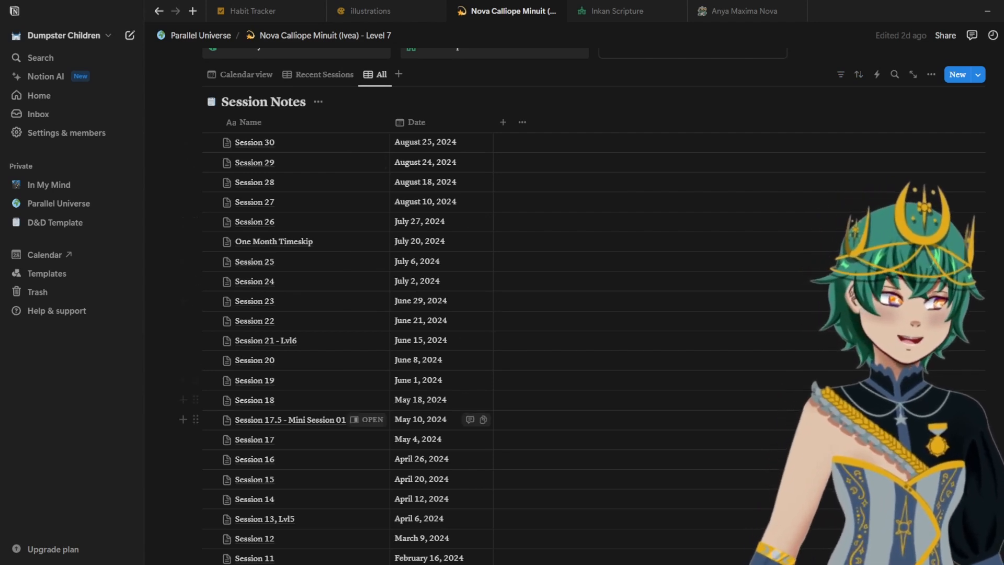
scroll(293, 418, down, 6)
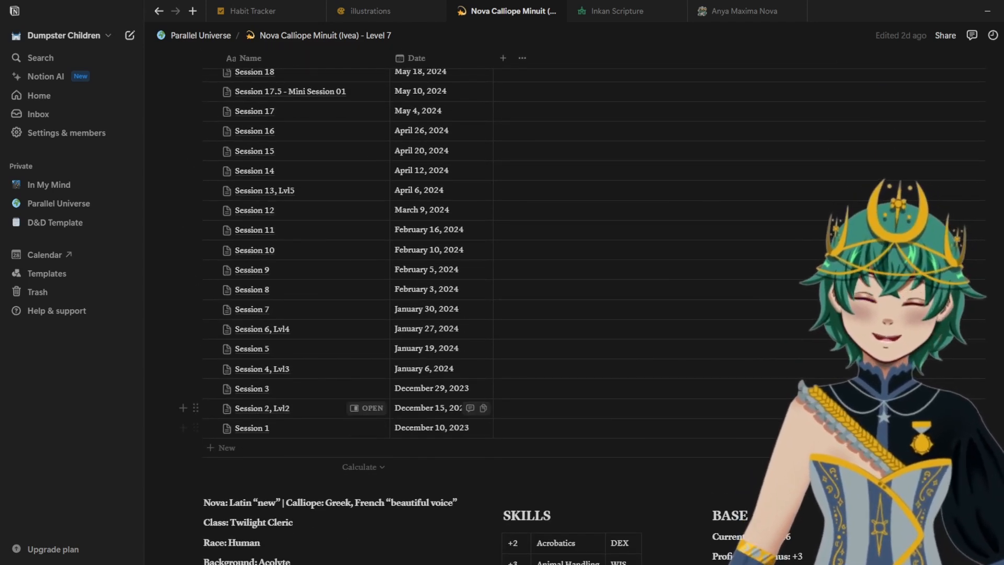
scroll(293, 408, up, 7)
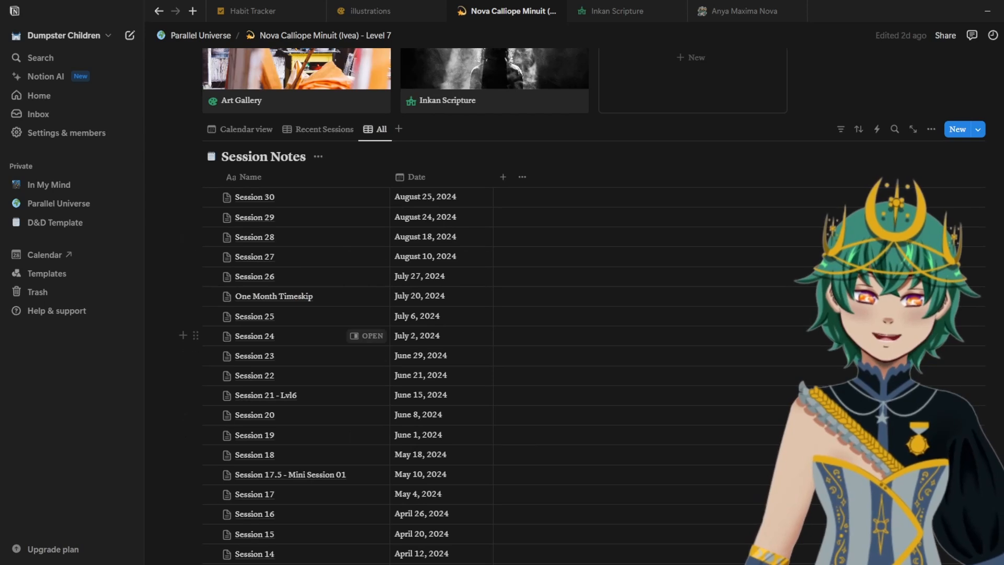
click(240, 129)
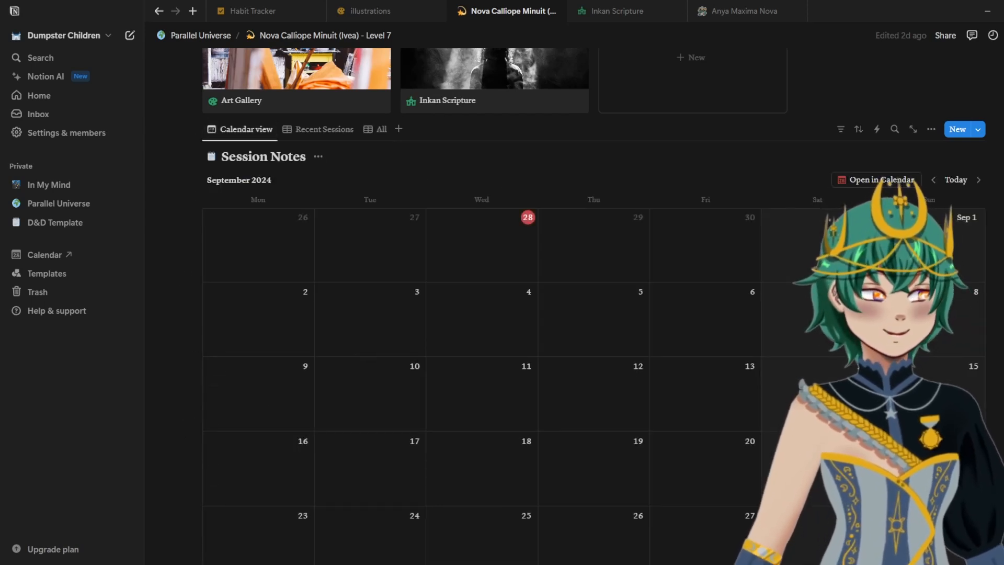
Step: Review Nova's basic details below the calendar and briefly highlight the WISDOM and CHARISMA cells in the Stats table
scroll(594, 306, down, 12)
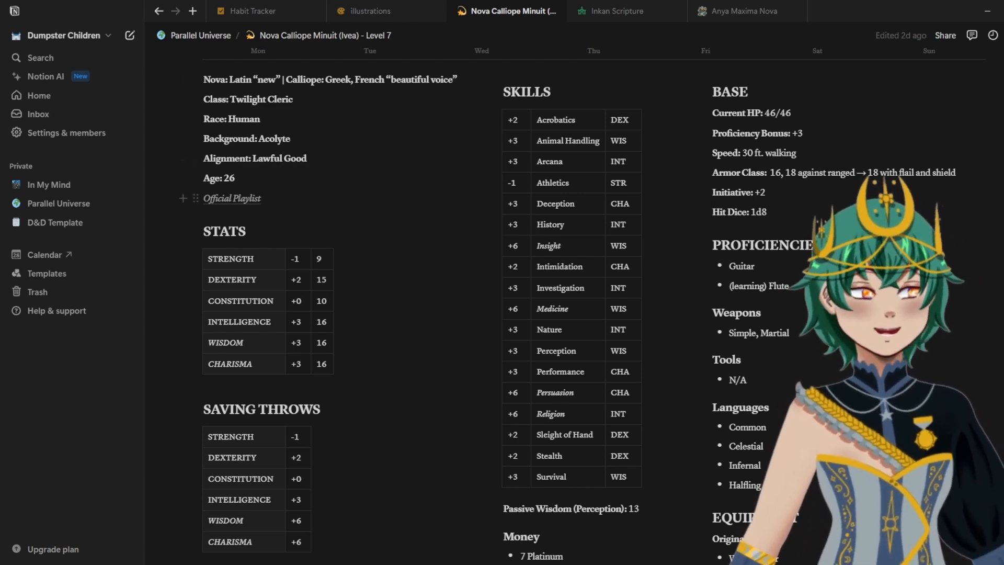
mouse_move(232, 198)
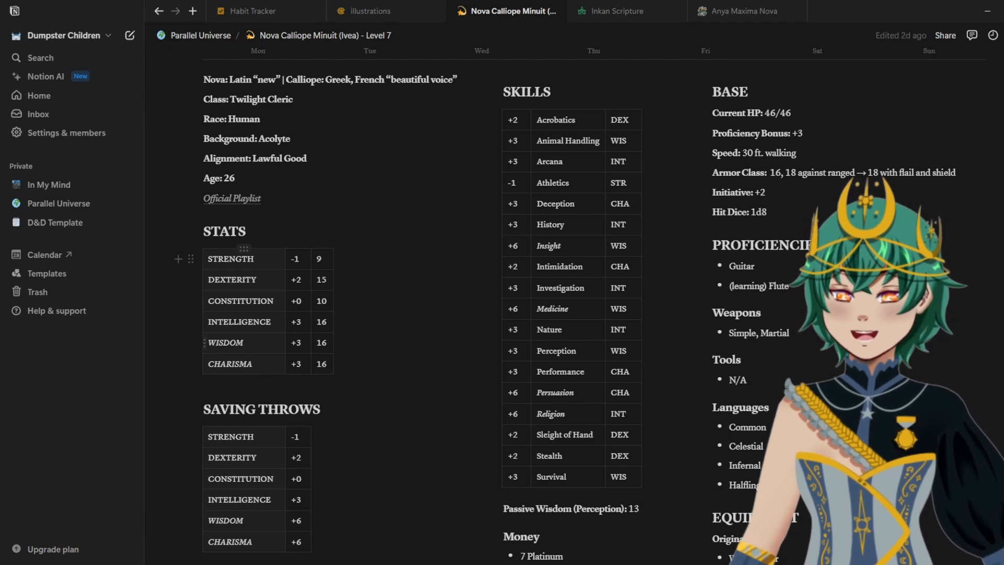
drag(230, 342, 236, 366)
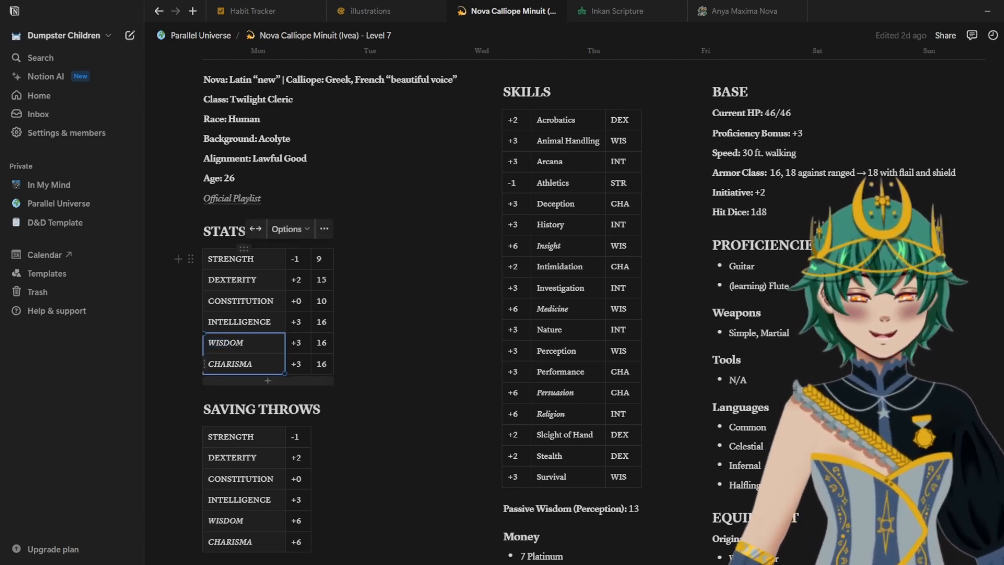
click(245, 343)
click(297, 158)
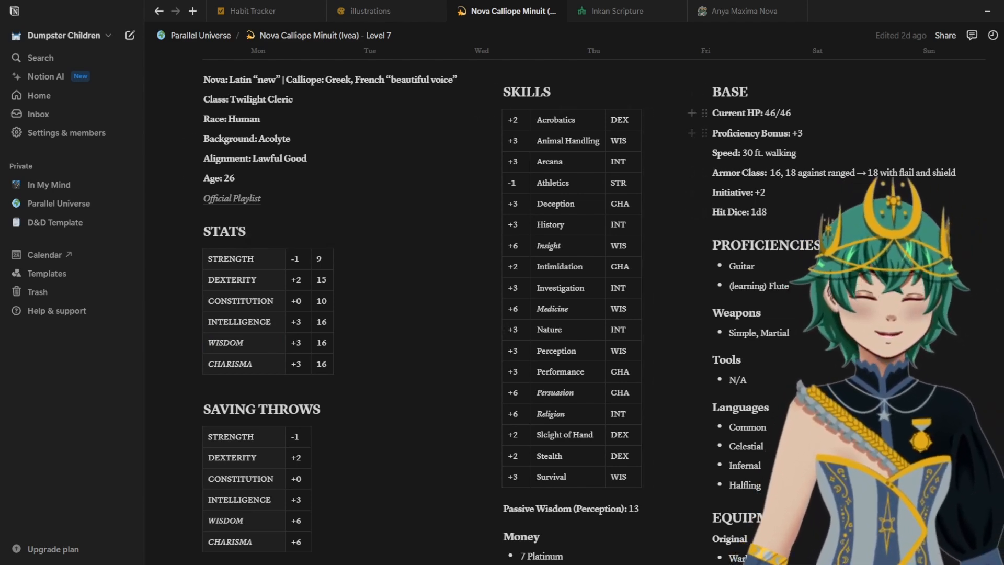
Step: Examine the character sheet's skills, saving throws, proficiencies, money, equipment, spellcasting and attacks, including the Comme en Rêve weapon card
scroll(837, 173, down, 1)
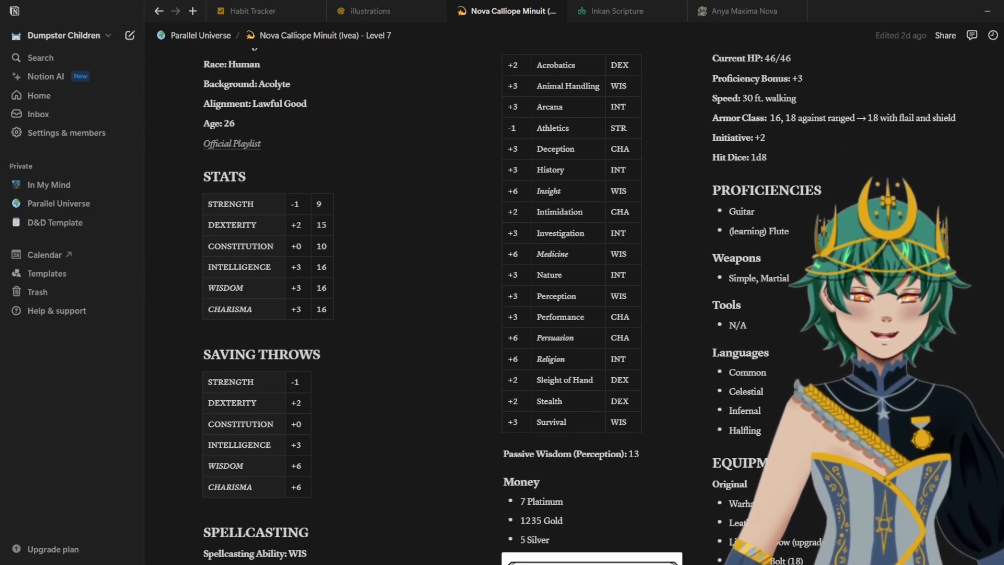
scroll(759, 209, down, 2)
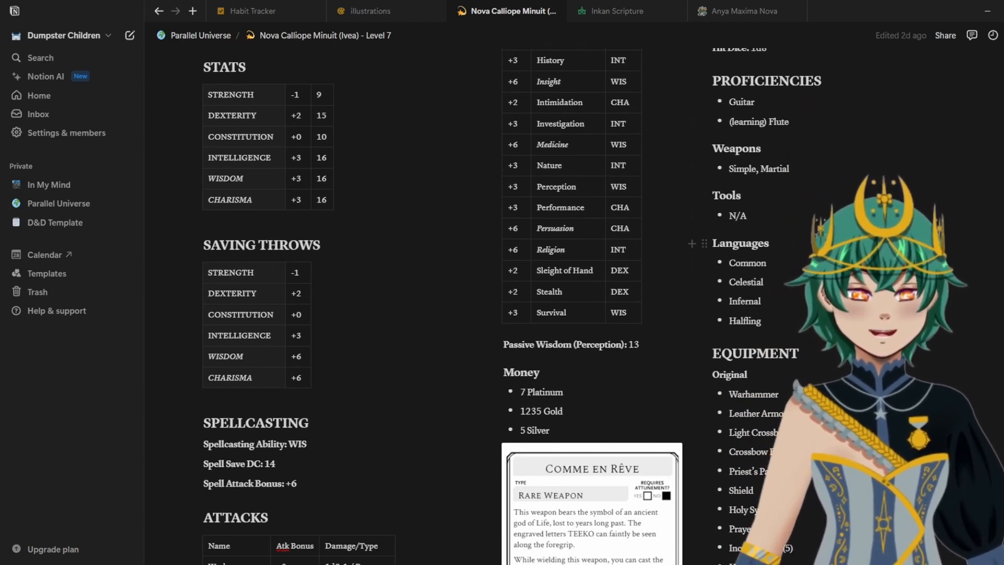
scroll(733, 240, down, 3)
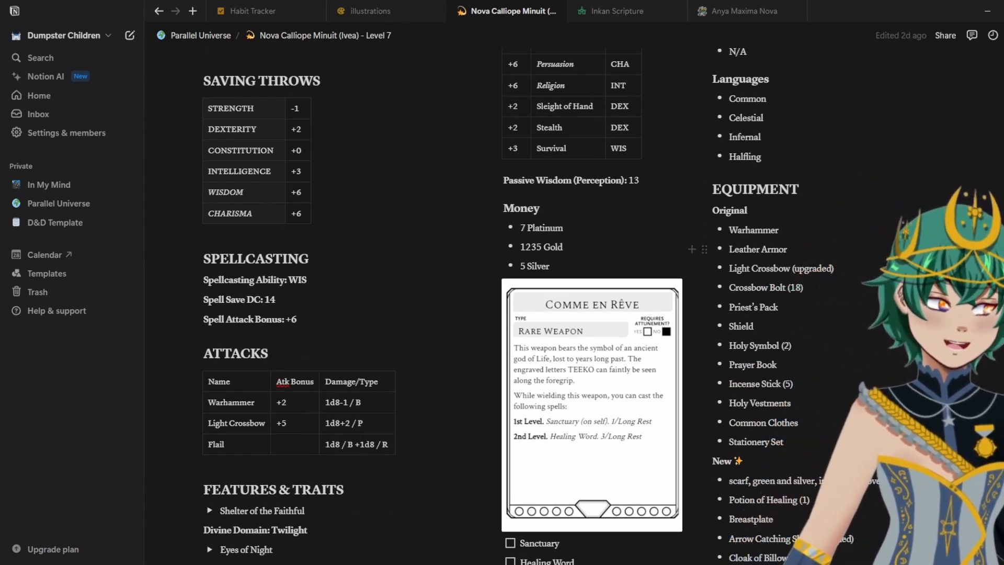
scroll(700, 262, down, 1)
scroll(700, 290, down, 2)
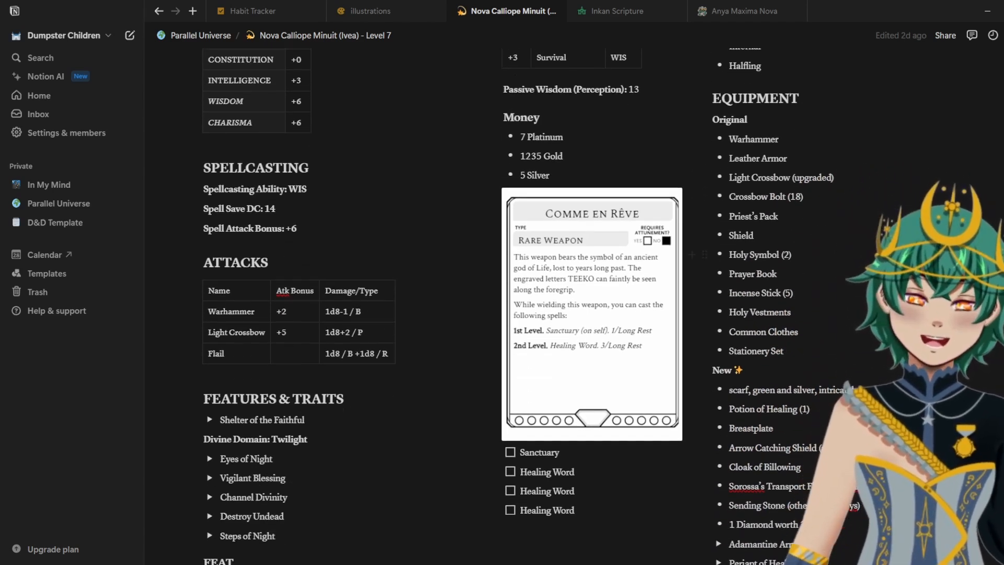
scroll(314, 280, up, 3)
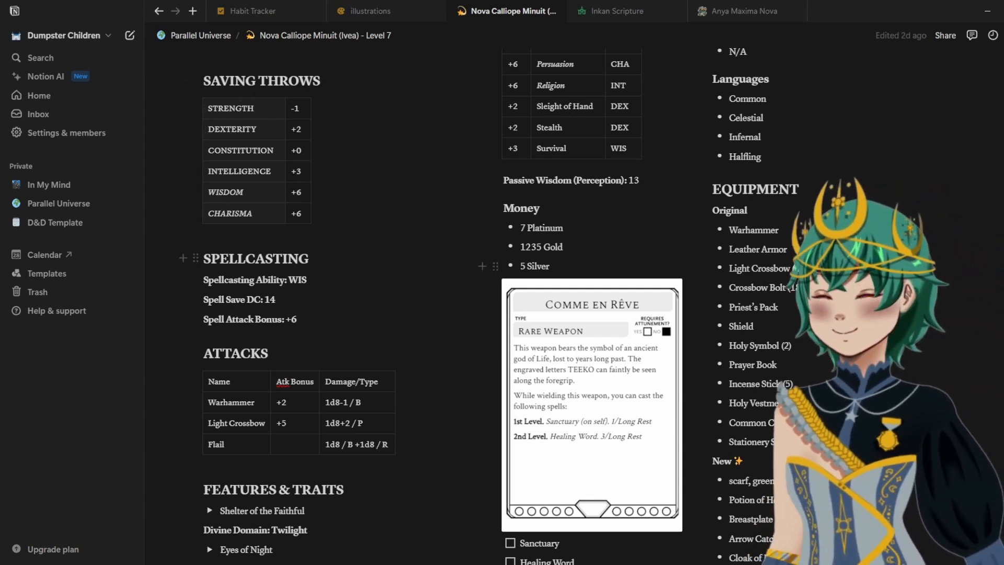
scroll(257, 157, down, 1)
scroll(256, 157, down, 1)
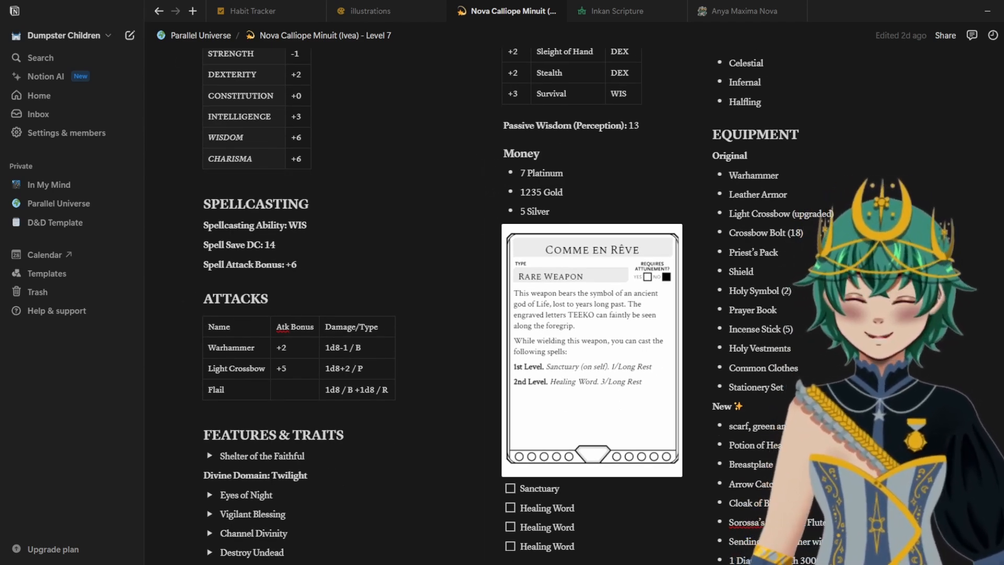
scroll(591, 314, down, 2)
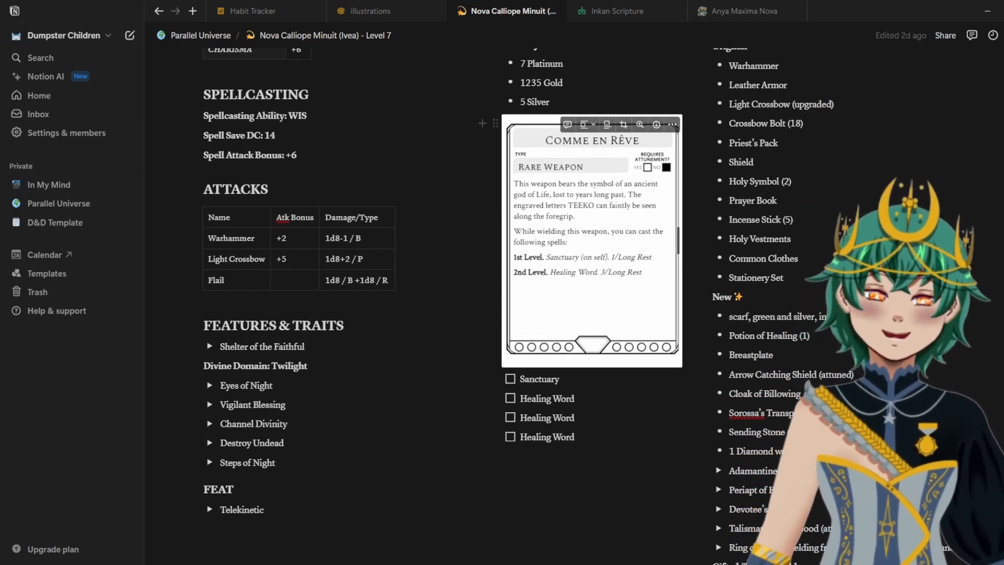
Step: Review the Features & Traits section, expanding and collapsing the Shelter of the Faithful entry
scroll(591, 235, down, 1)
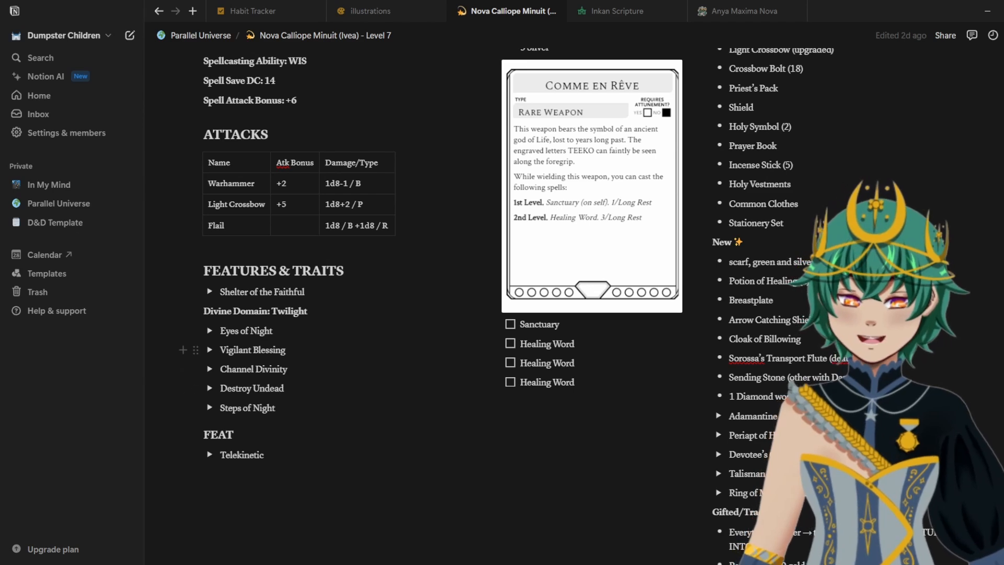
scroll(261, 314, down, 1)
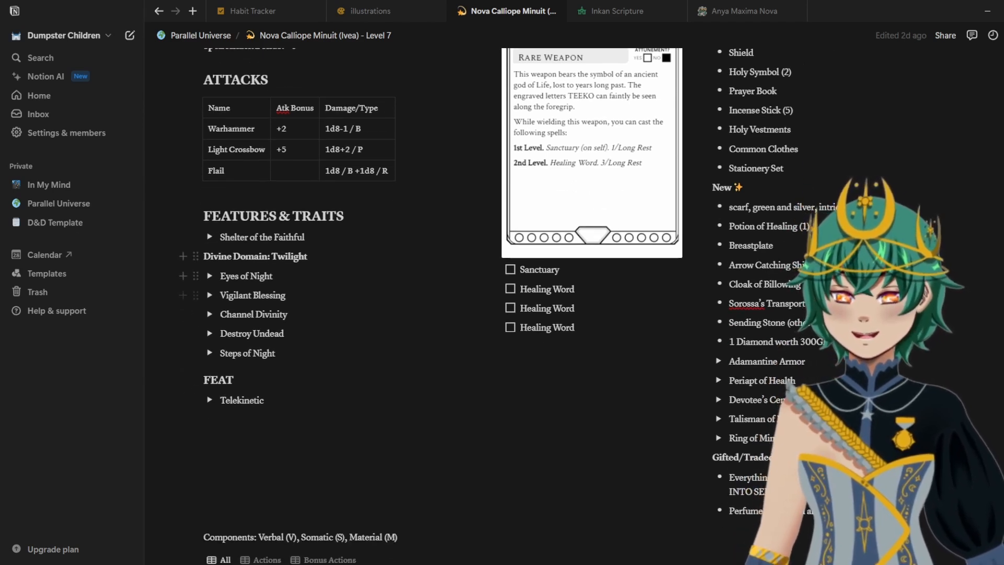
click(209, 237)
click(209, 236)
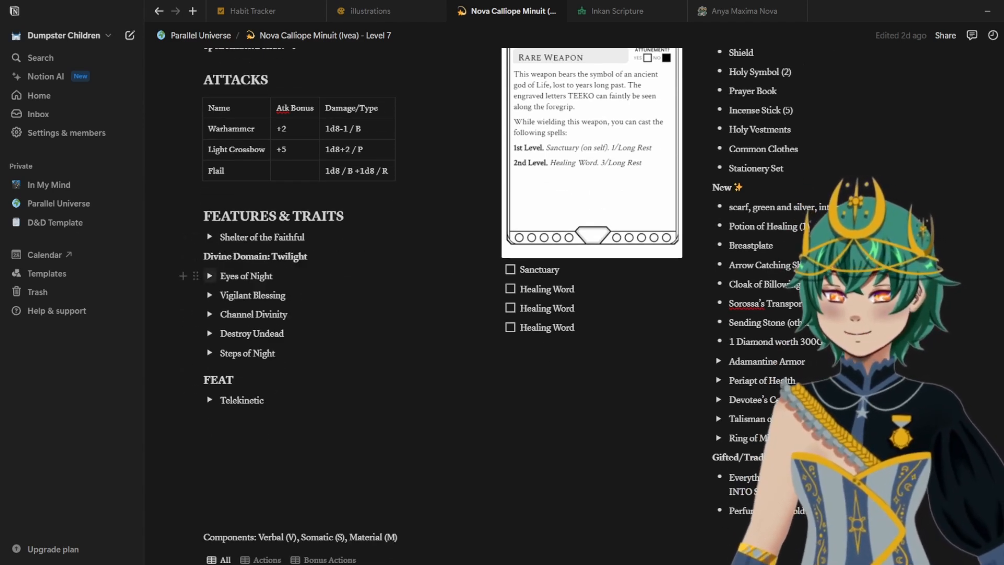
Step: Tick the used? checkbox inside the Eyes of Night entry under Divine Domain: Twilight and collapse the entry
click(210, 276)
scroll(209, 275, down, 1)
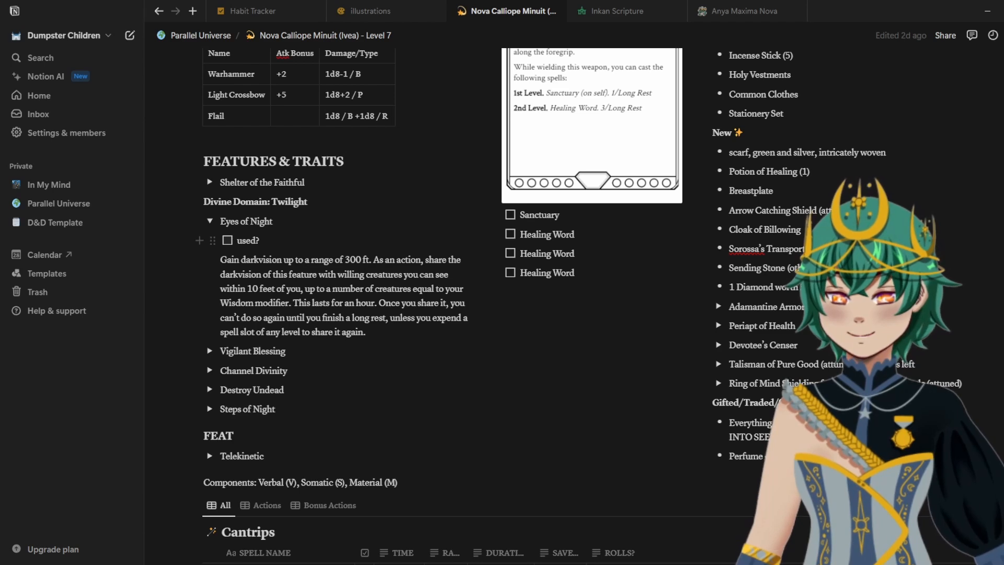
click(228, 240)
click(228, 241)
click(228, 241)
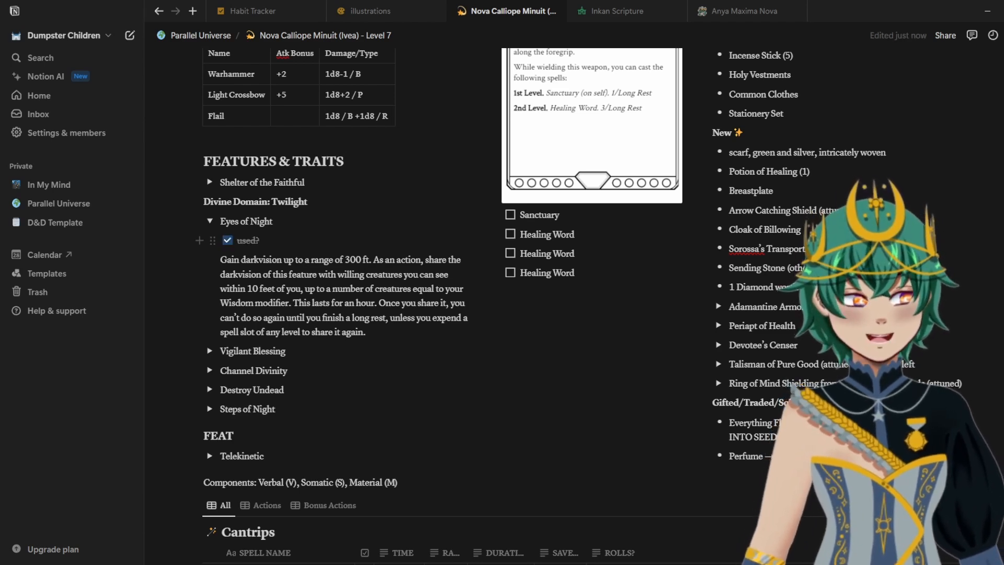
click(210, 221)
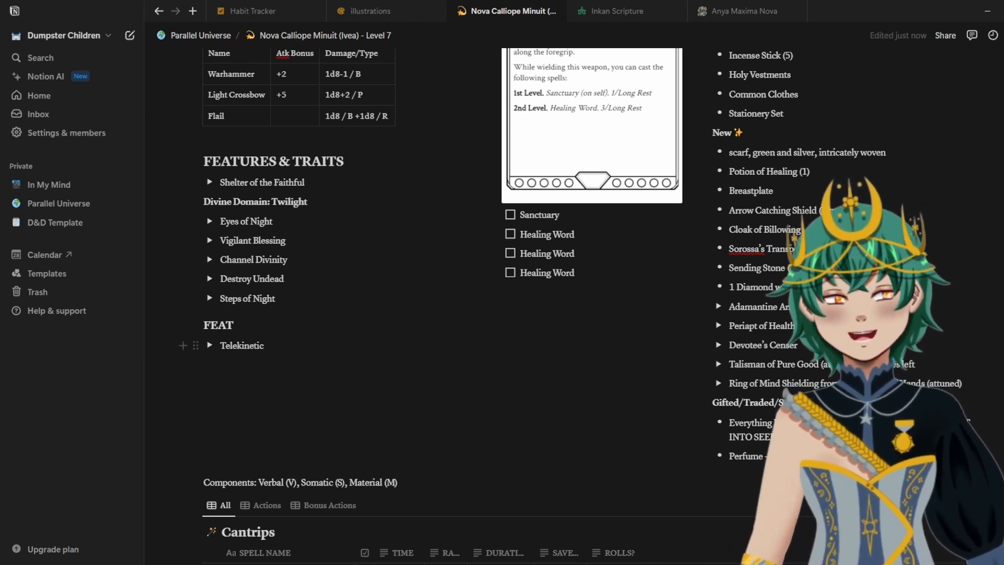
Step: Look through the Cantrips table and the spell lists down to the extras section, and return to Level 1 Spells
scroll(366, 314, down, 5)
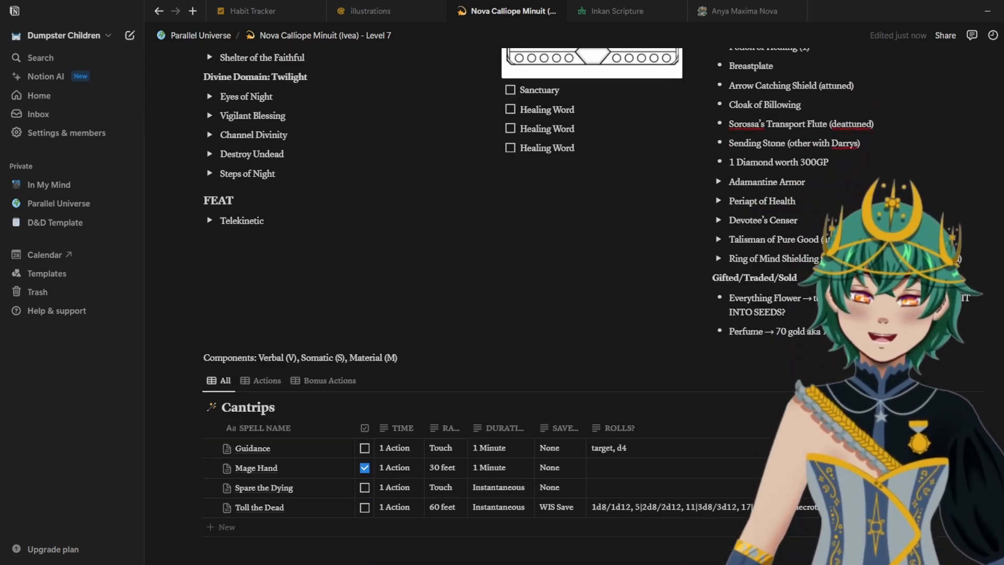
scroll(470, 314, down, 18)
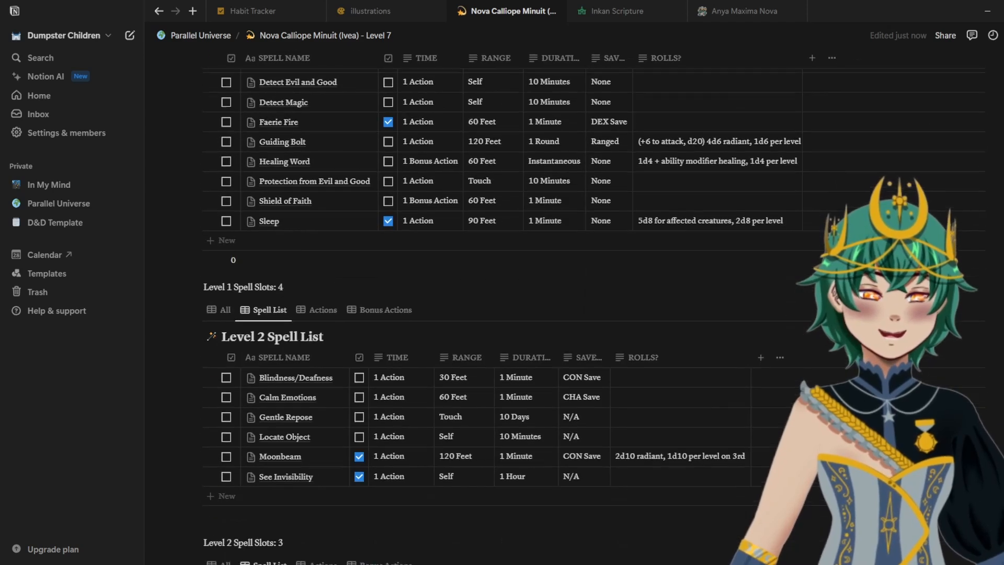
scroll(471, 314, down, 5)
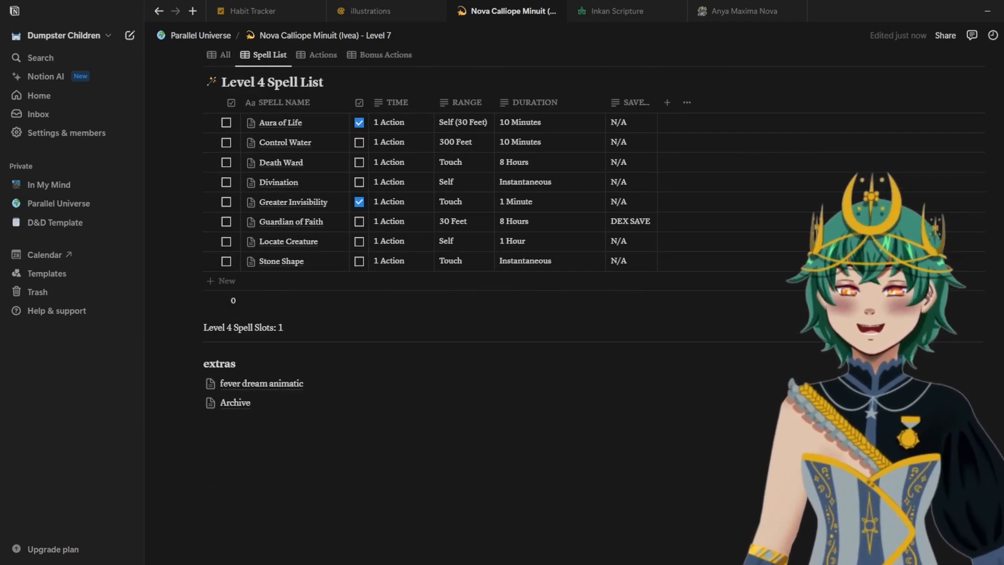
scroll(471, 313, up, 5)
scroll(471, 314, up, 4)
scroll(470, 313, up, 8)
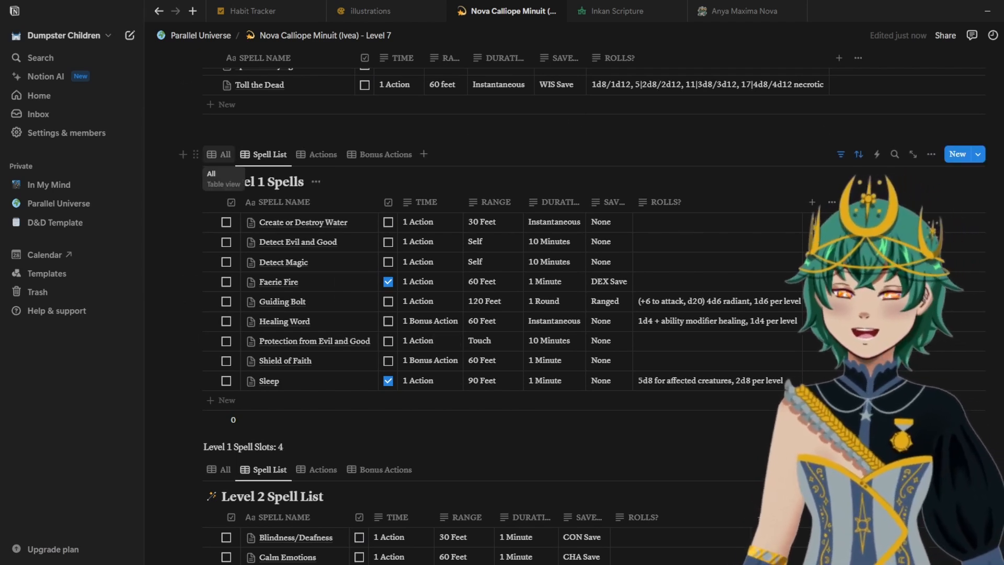
Step: From the All view of Level 1 Spells, open the Bane page and move its Spell List property directly below USED?
click(220, 155)
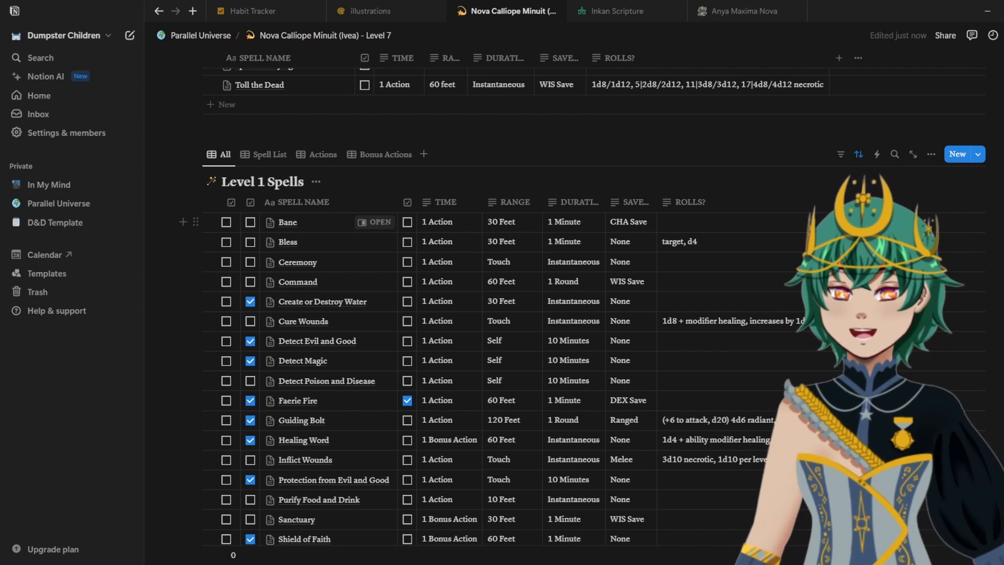
click(375, 222)
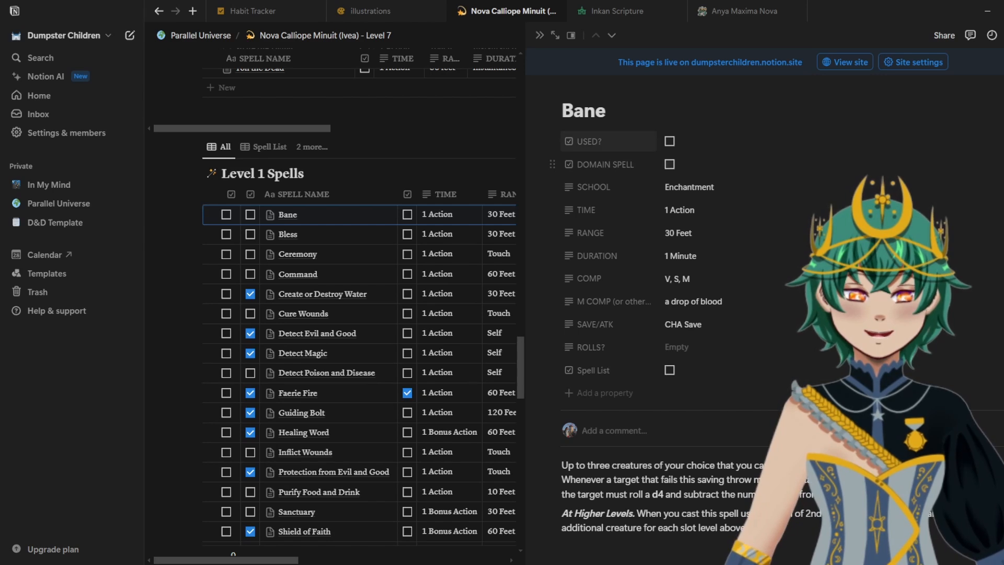
drag(593, 371, 593, 166)
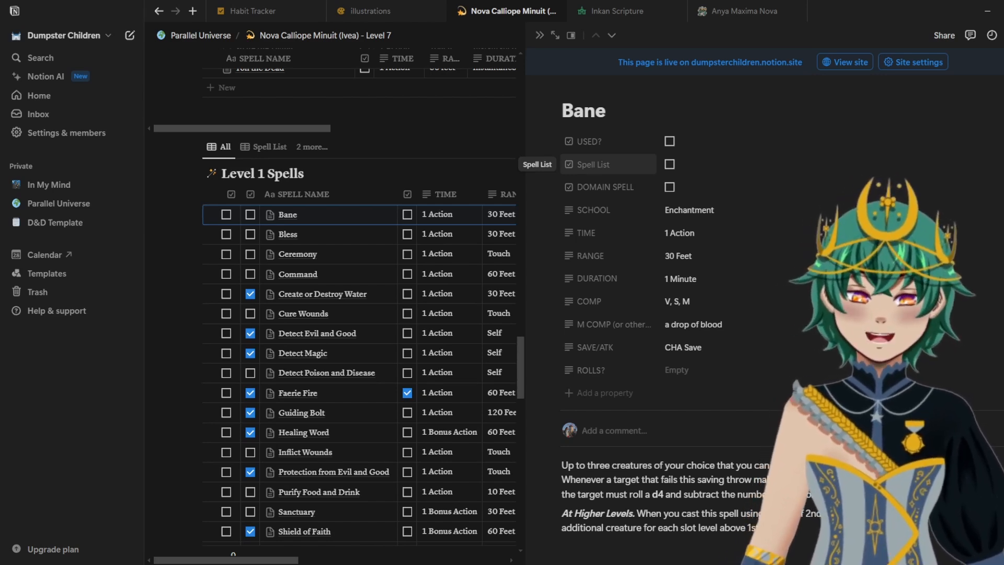
click(593, 165)
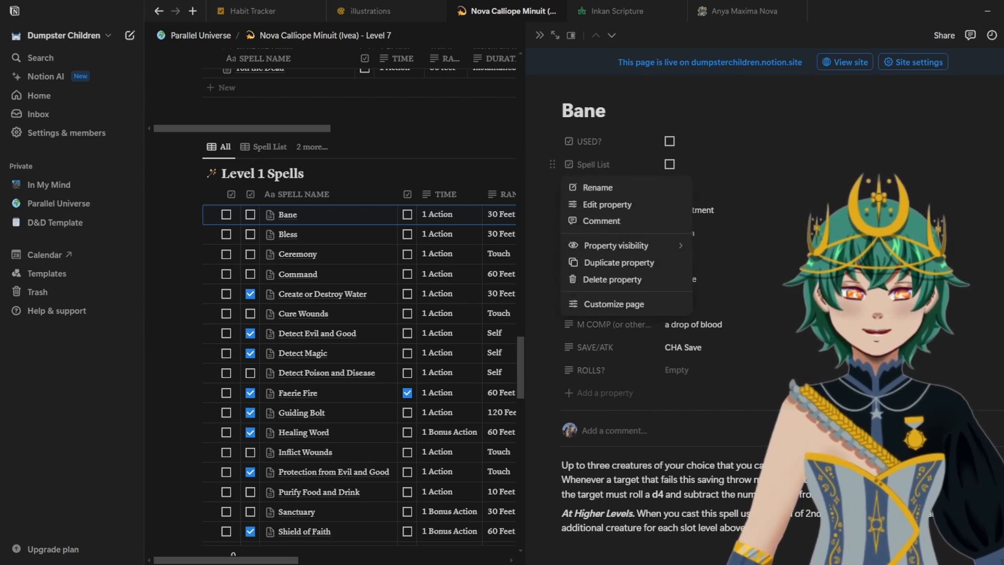
key(Escape)
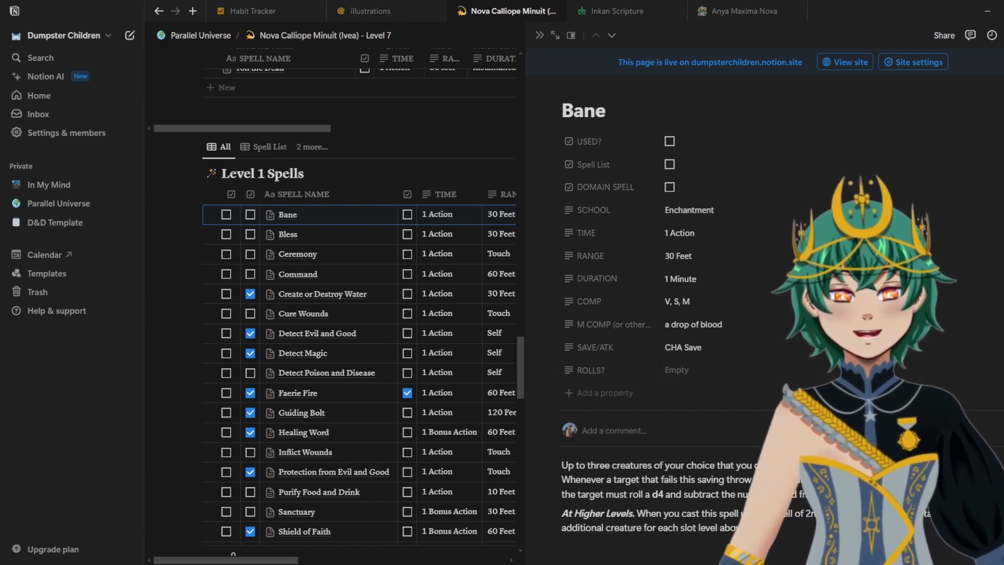
key(Escape)
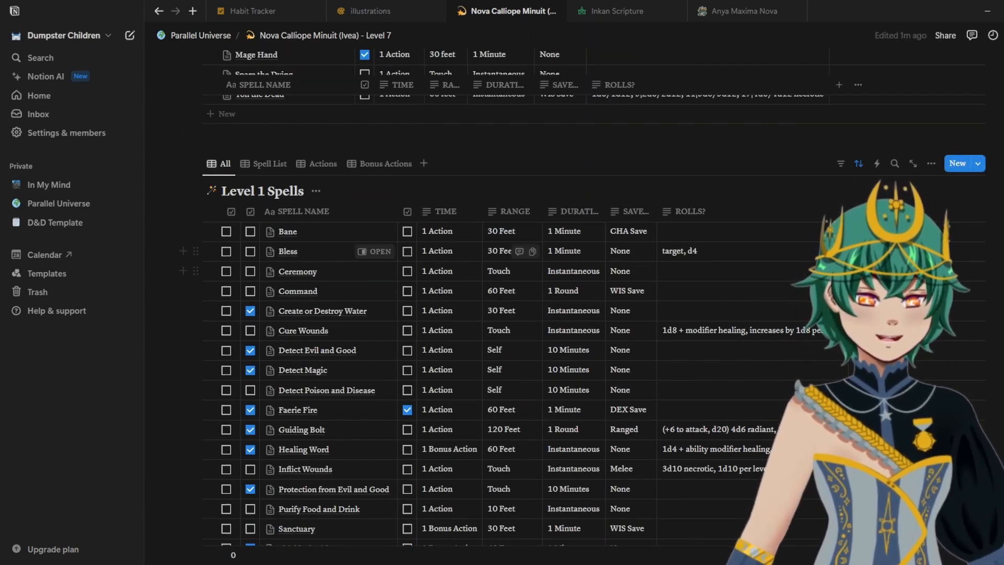
Step: View the Bless page and compare the Spell List, Actions and Bonus Actions views of Level 1 Spells, ending on Spell List
click(374, 251)
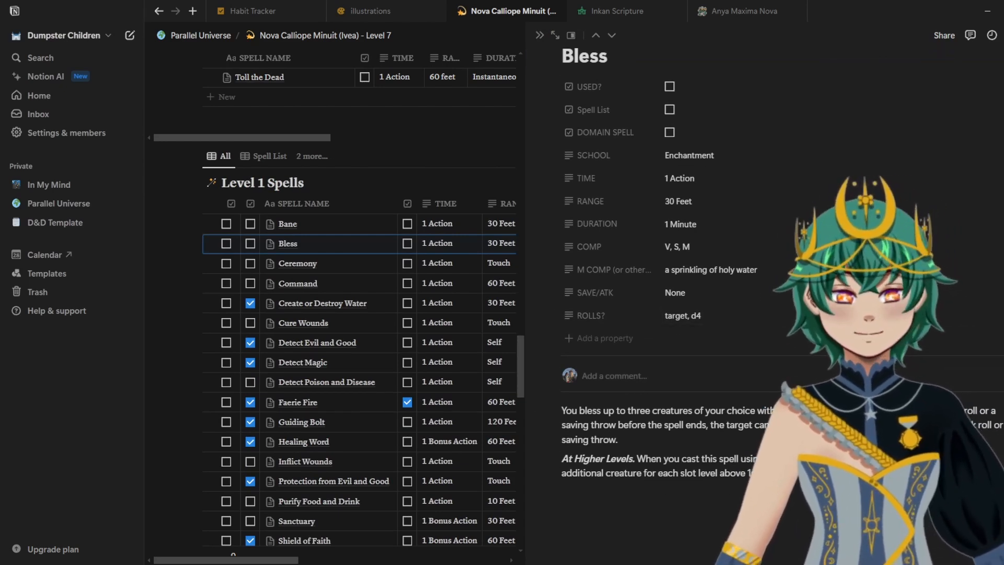
click(540, 35)
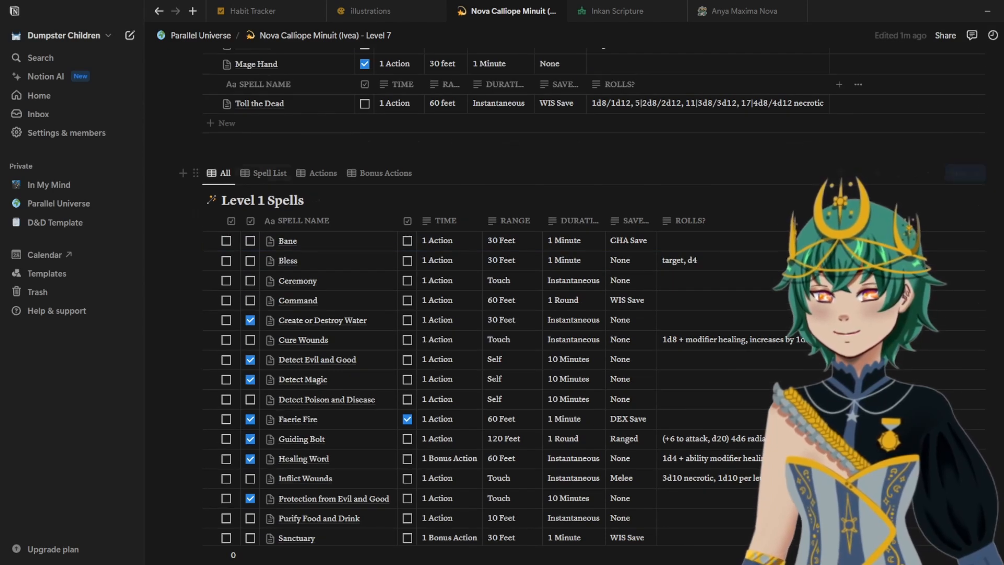
click(263, 173)
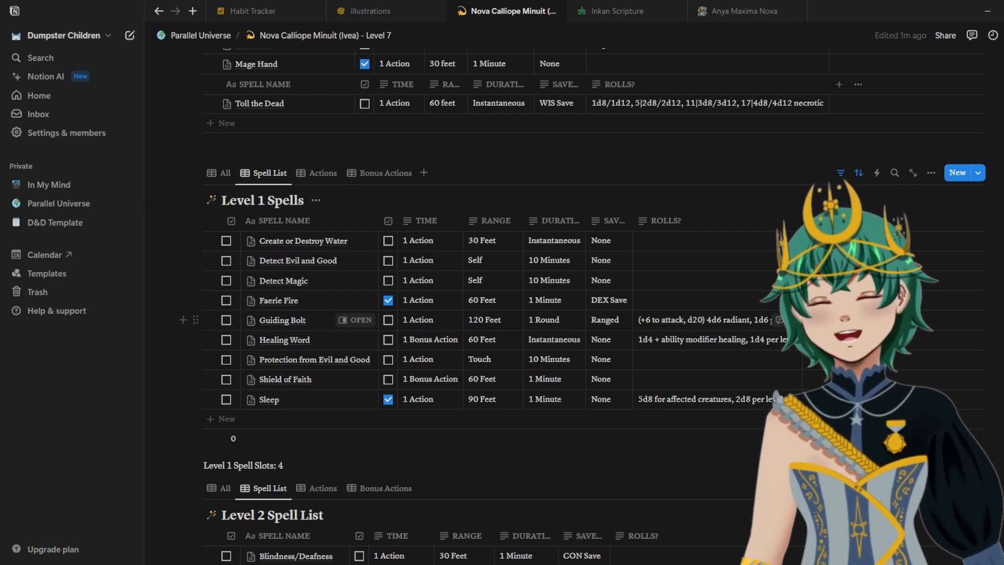
click(317, 173)
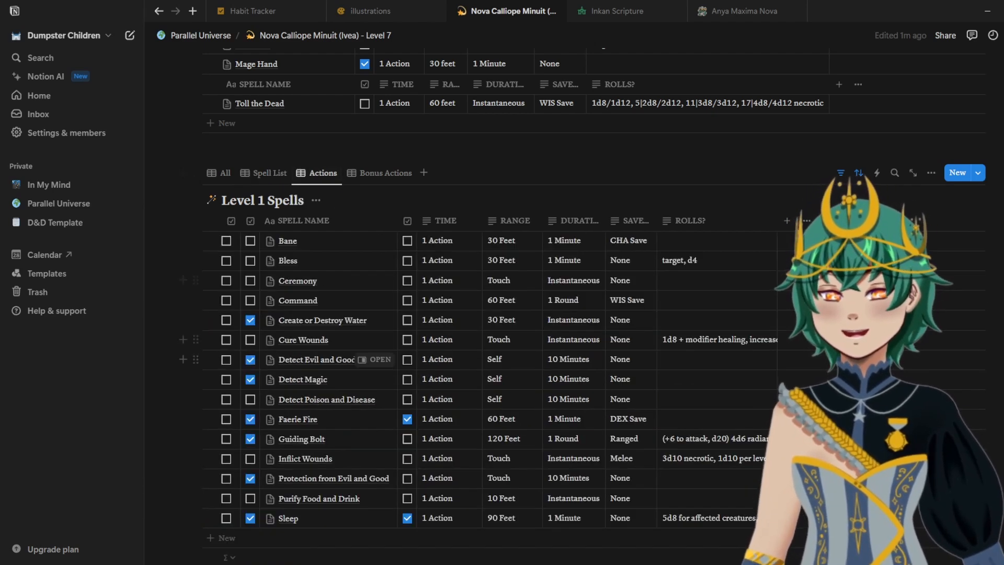
click(386, 172)
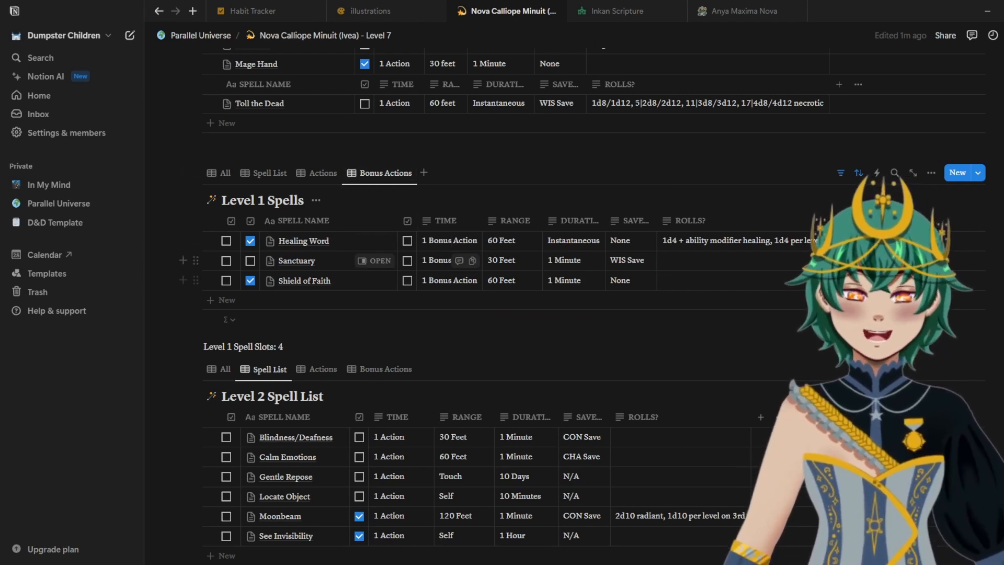
click(264, 173)
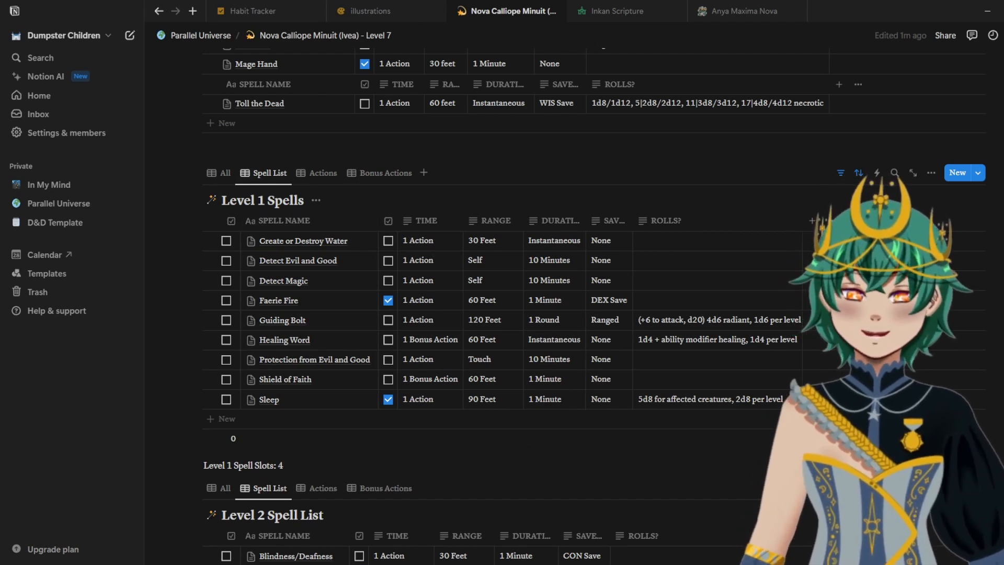
Step: Open the Create or Destroy Water spell page, review its properties and description, and close it
click(360, 241)
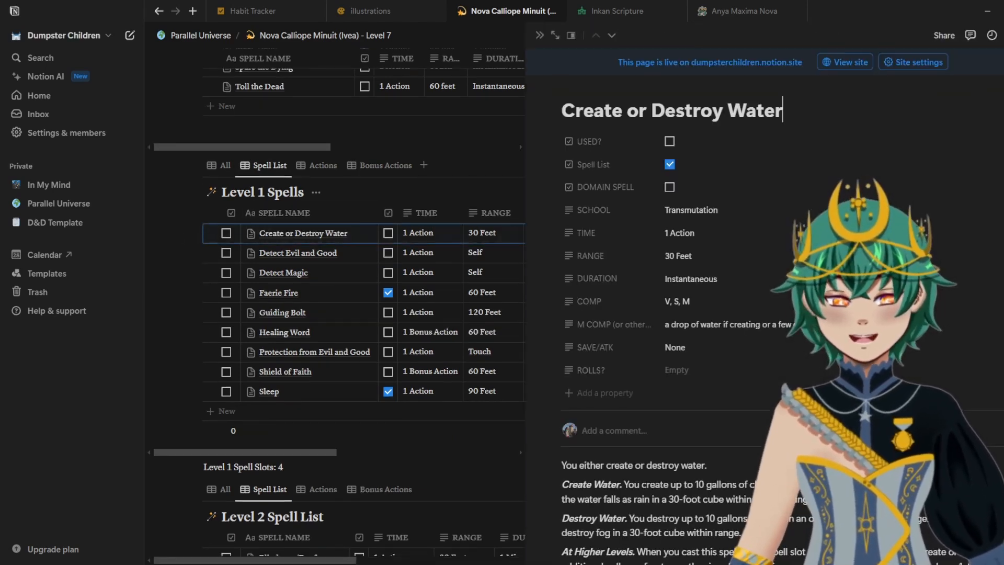
scroll(661, 291, down, 2)
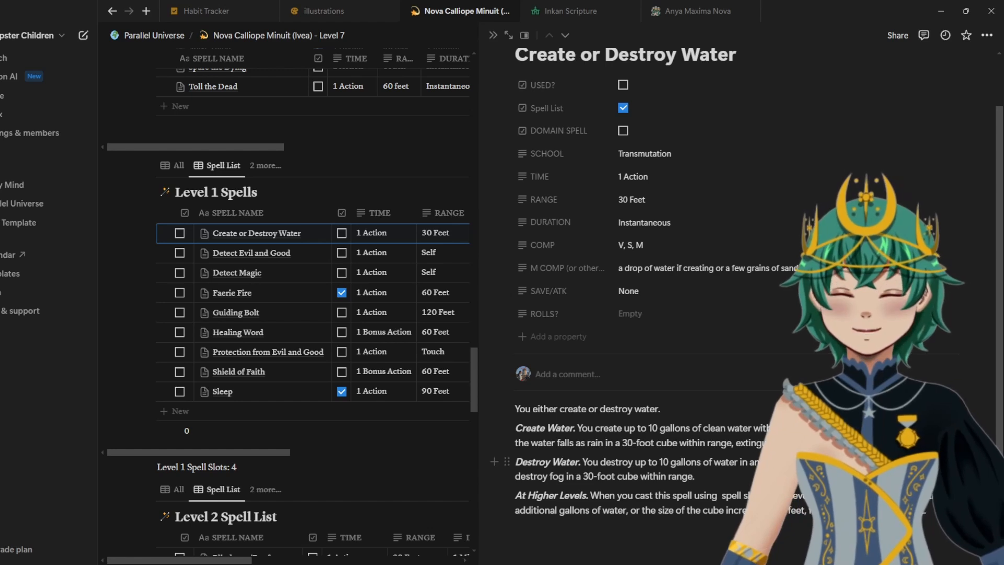
click(493, 35)
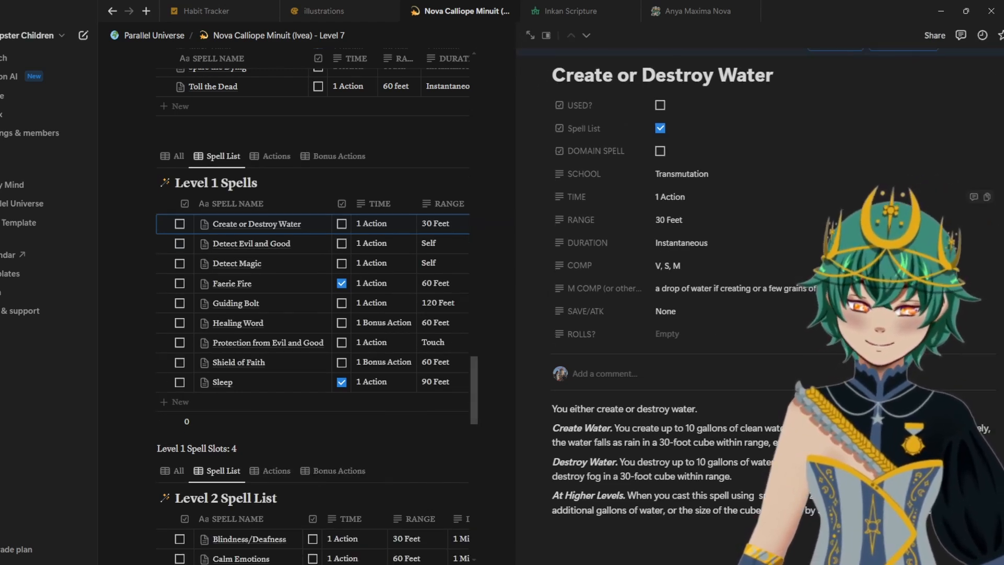
Step: Mark the Sleep spell as used in the Level 1 Spells list
scroll(523, 303, down, 5)
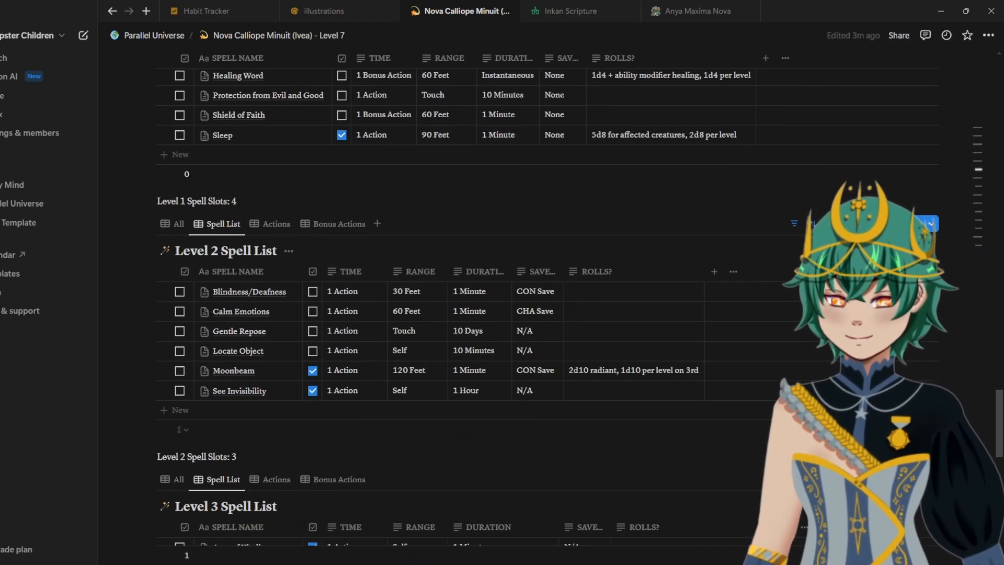
scroll(366, 314, up, 3)
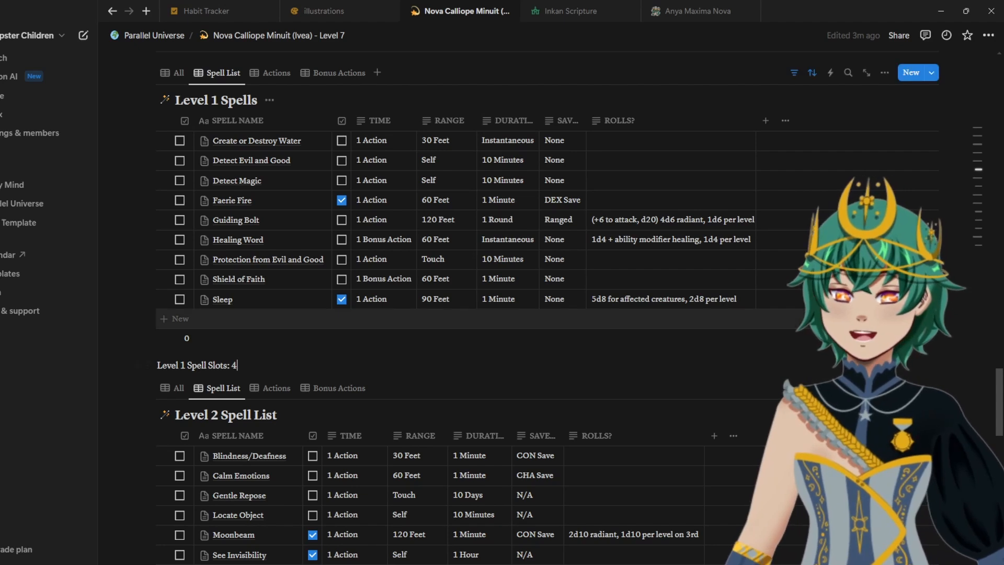
click(179, 299)
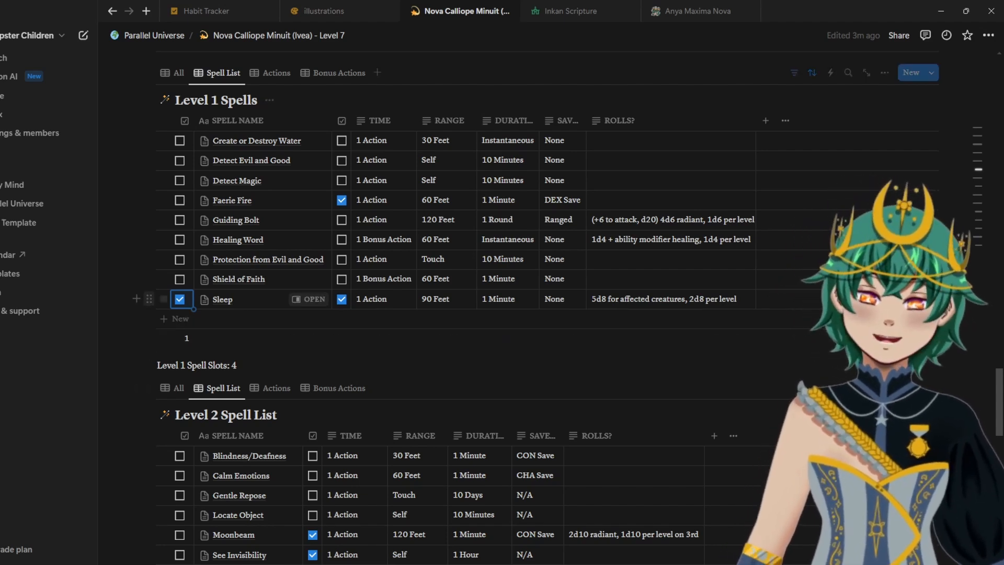
click(149, 298)
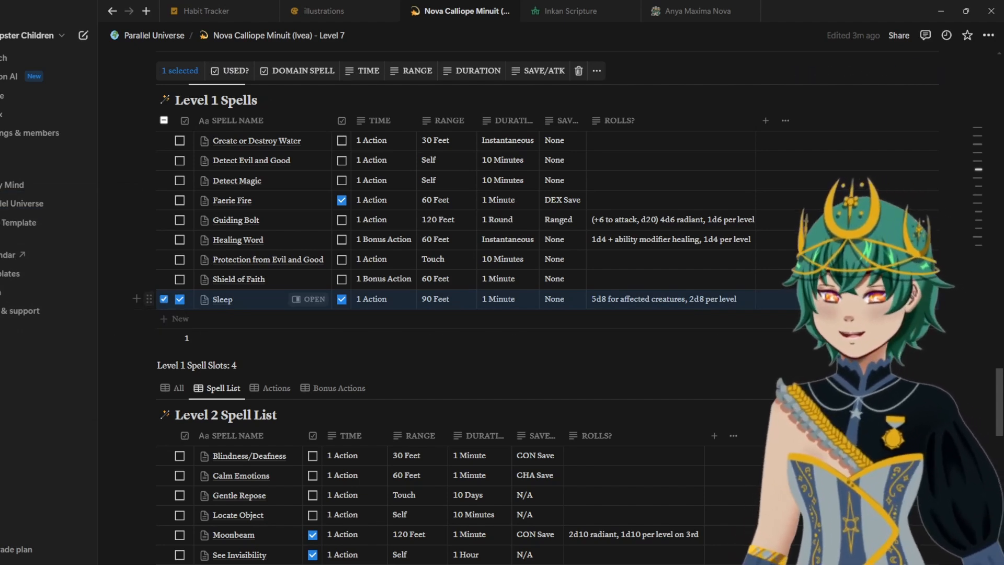
click(149, 299)
key(Escape)
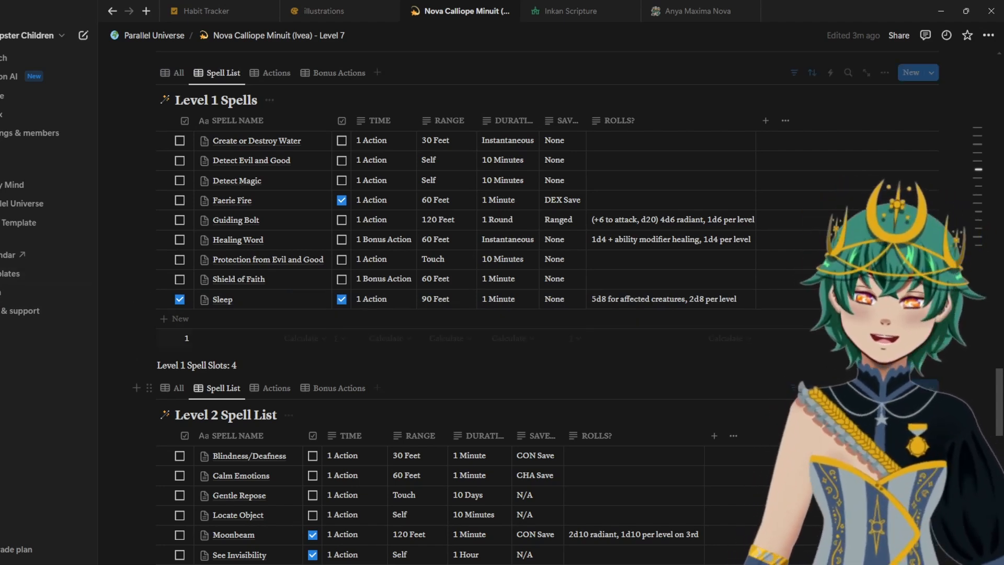
Step: Duplicate the Sleep row, delete the extra row and clear Sleep's used mark
click(149, 298)
click(32, 255)
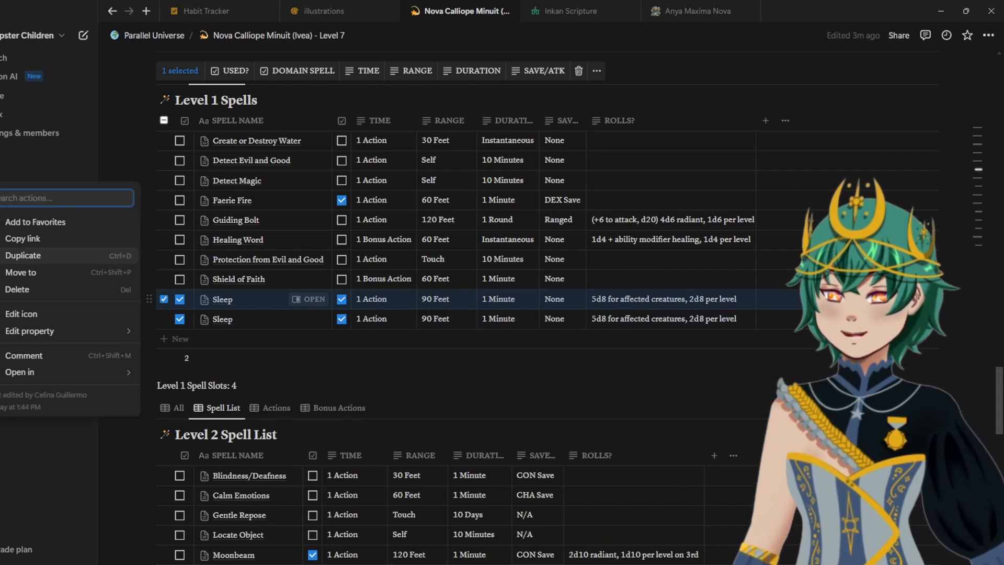
click(31, 290)
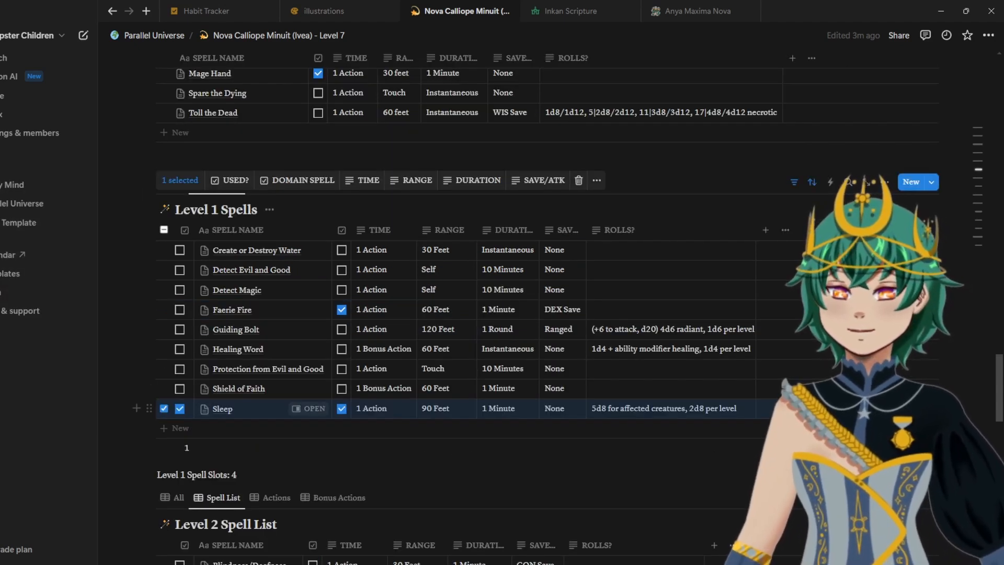
click(180, 408)
Step: Open the D&D Template page and look through its blank sections down to the Cantrips table
click(21, 222)
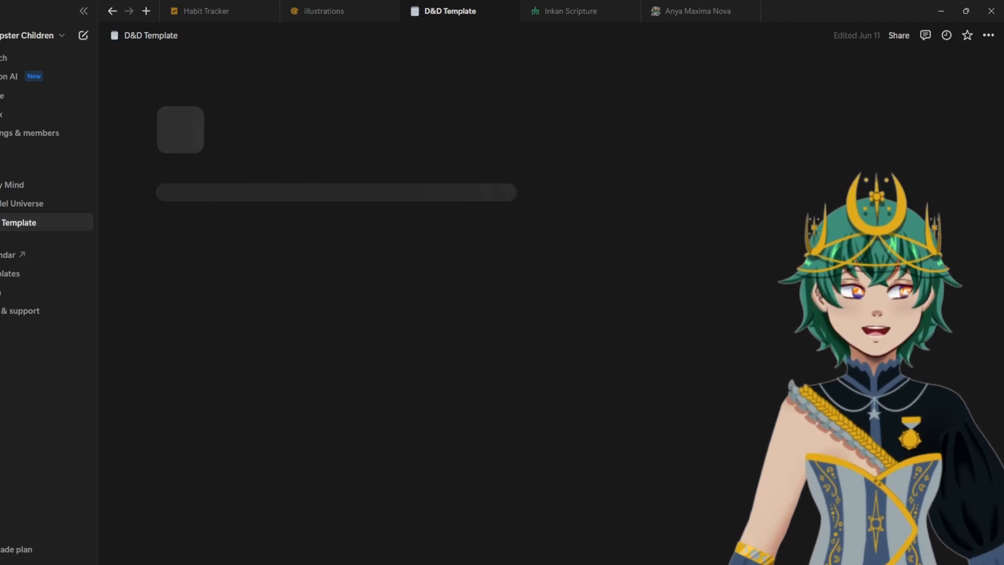
scroll(450, 314, down, 15)
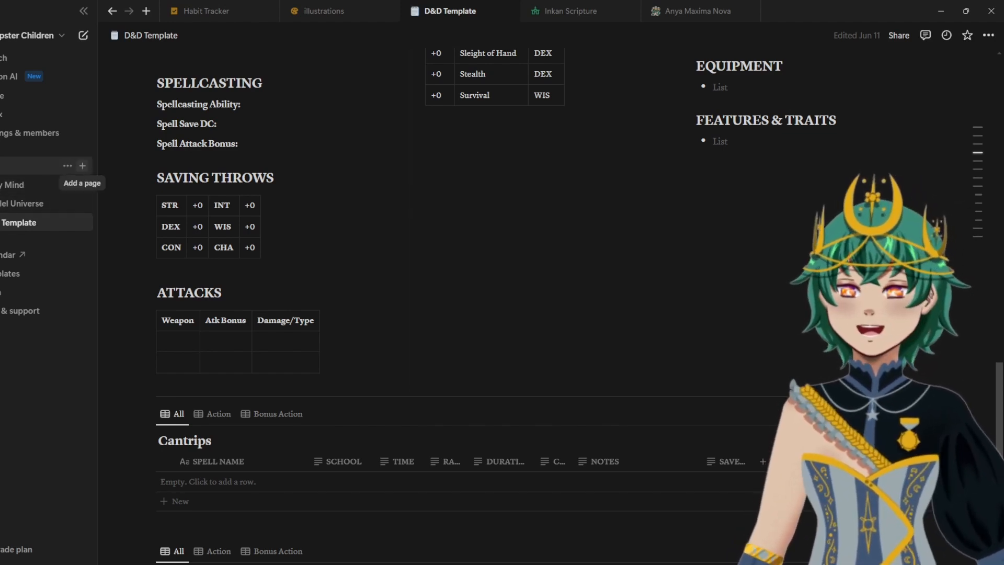
Step: Add a new private page titled "D&D5E Character Sheet"
click(82, 166)
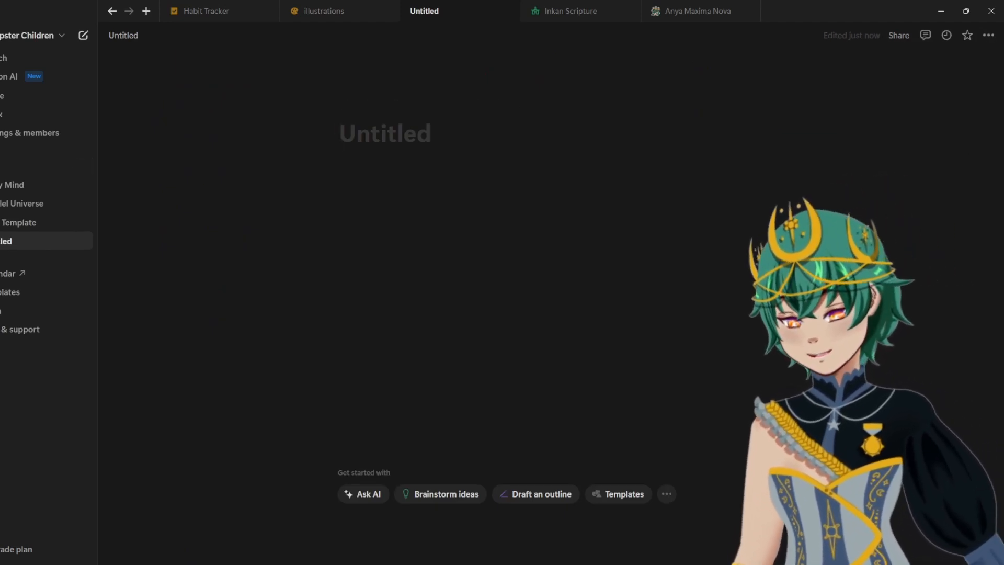
text(D&D Character Sheet)
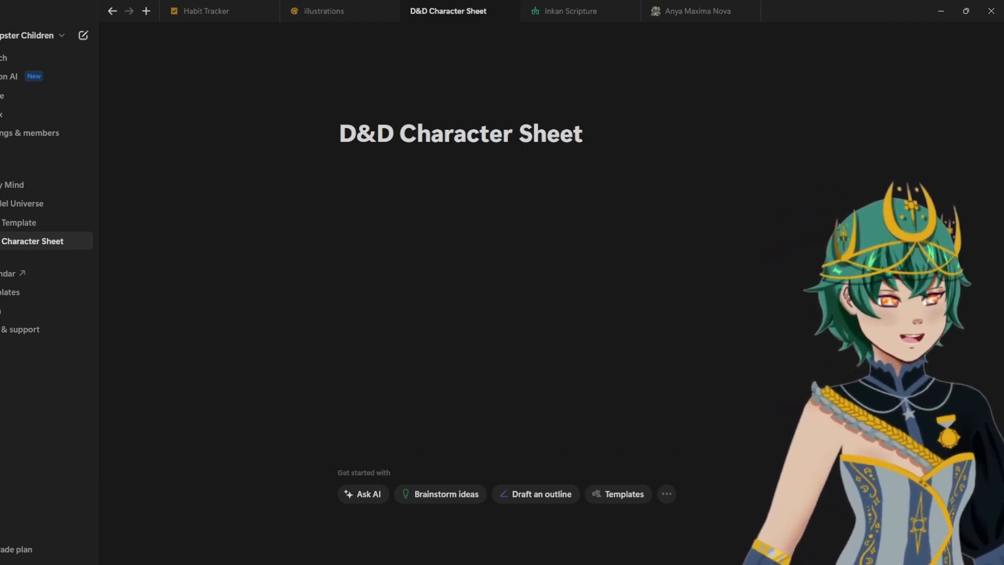
click(393, 133)
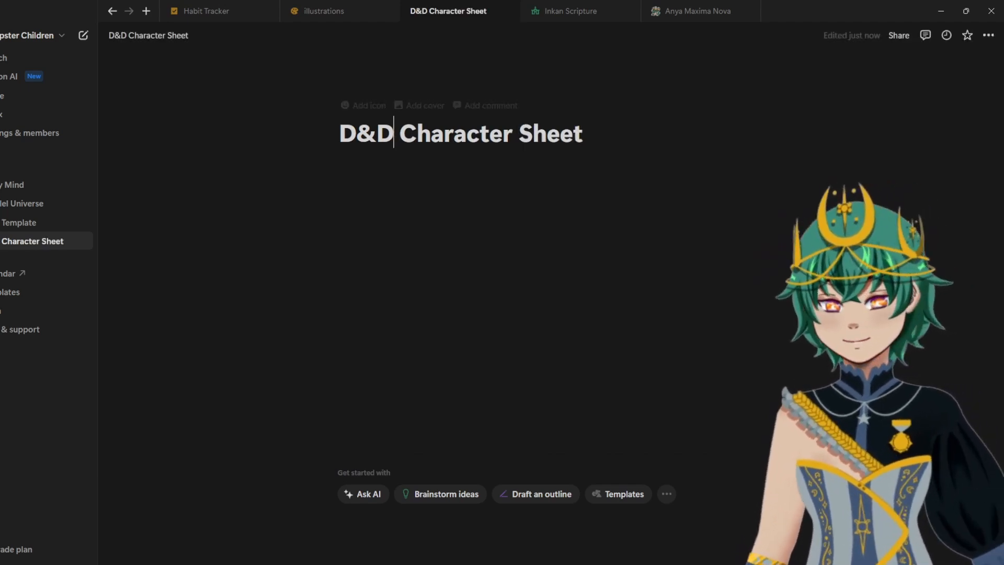
text(5E)
click(610, 134)
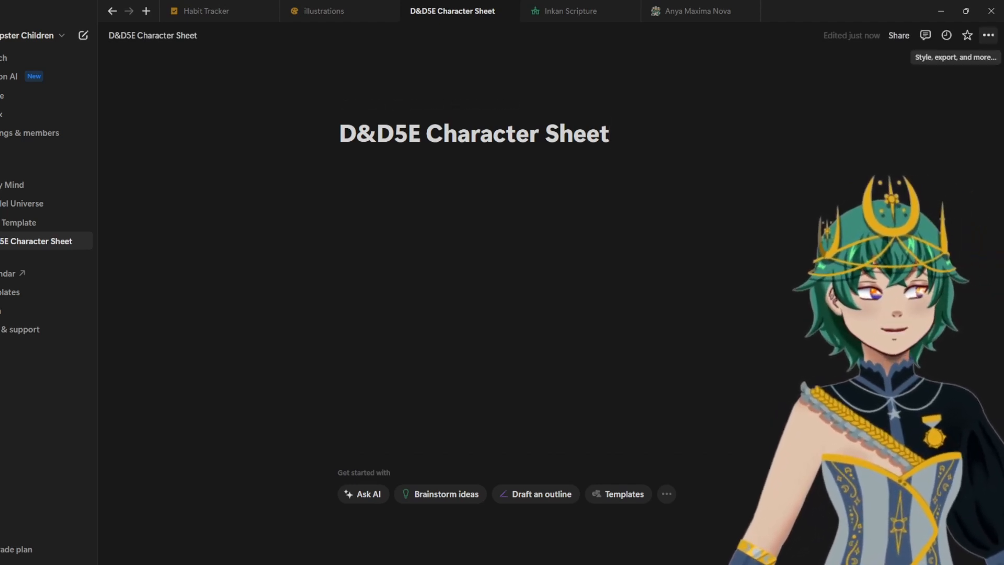
Step: Set the D&D5E Character Sheet page to full width
click(989, 36)
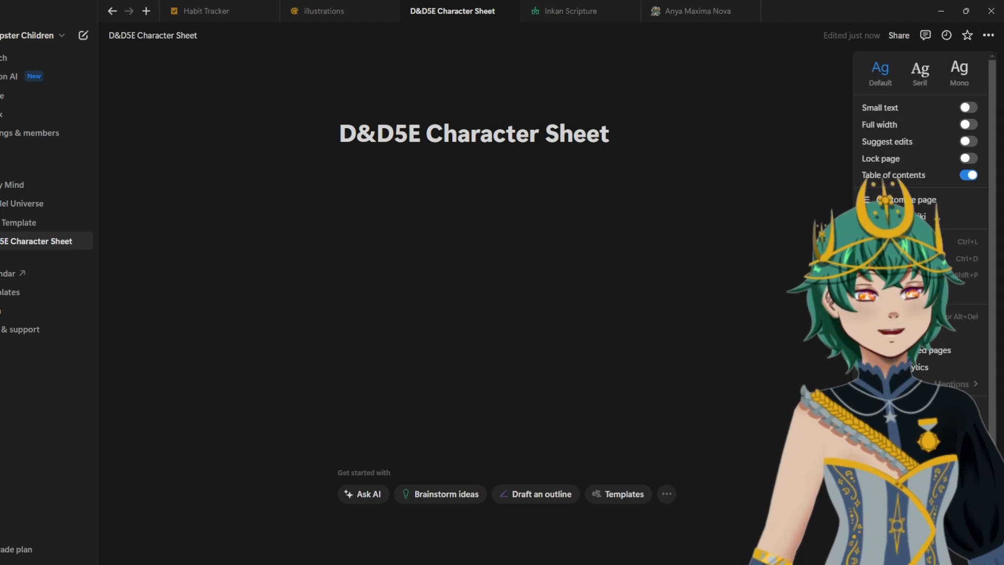
click(968, 124)
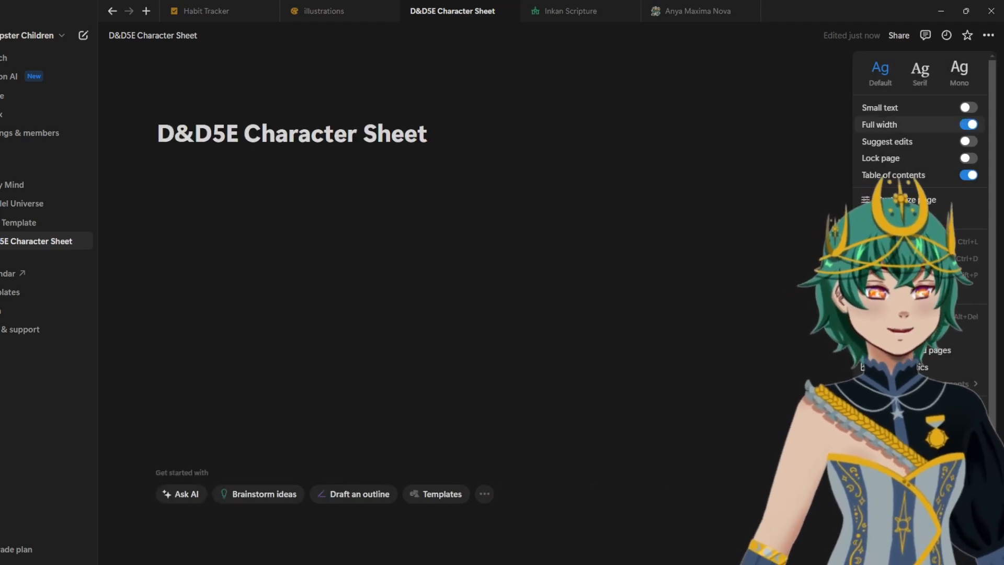
key(Escape)
Step: Add a Heading 1 block reading "Character Name" as the page's first block
click(157, 161)
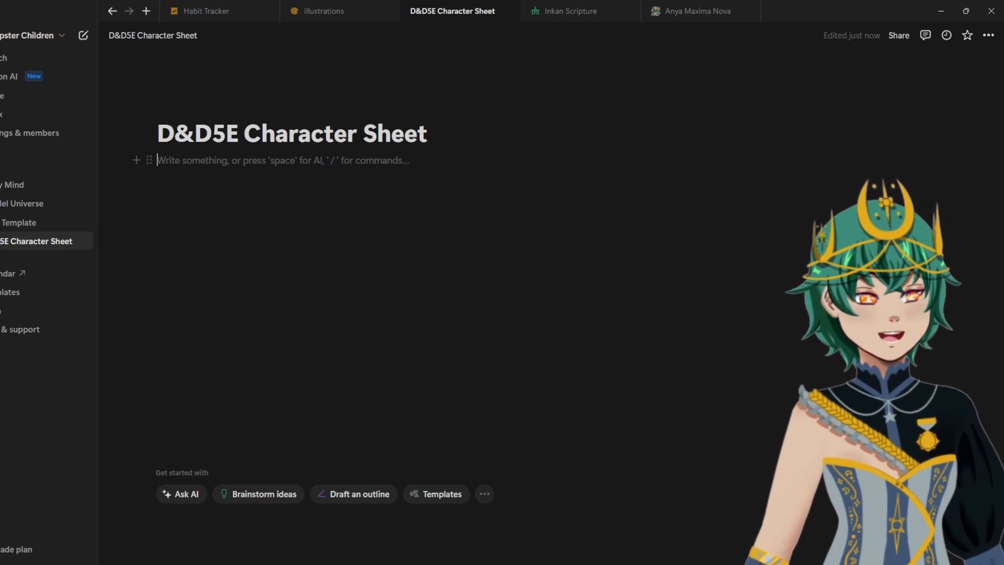
text(/h1)
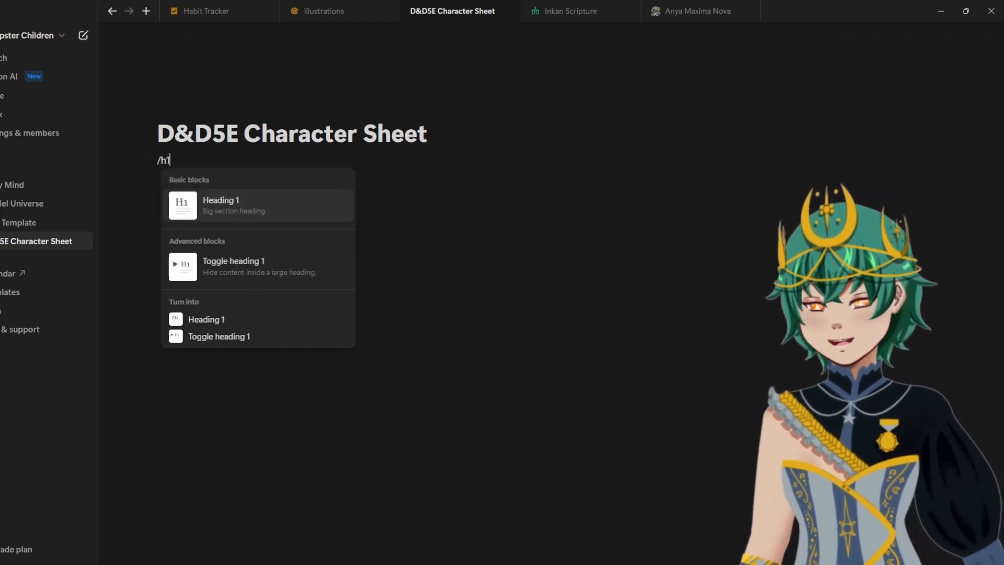
key(Return)
text(Character Name)
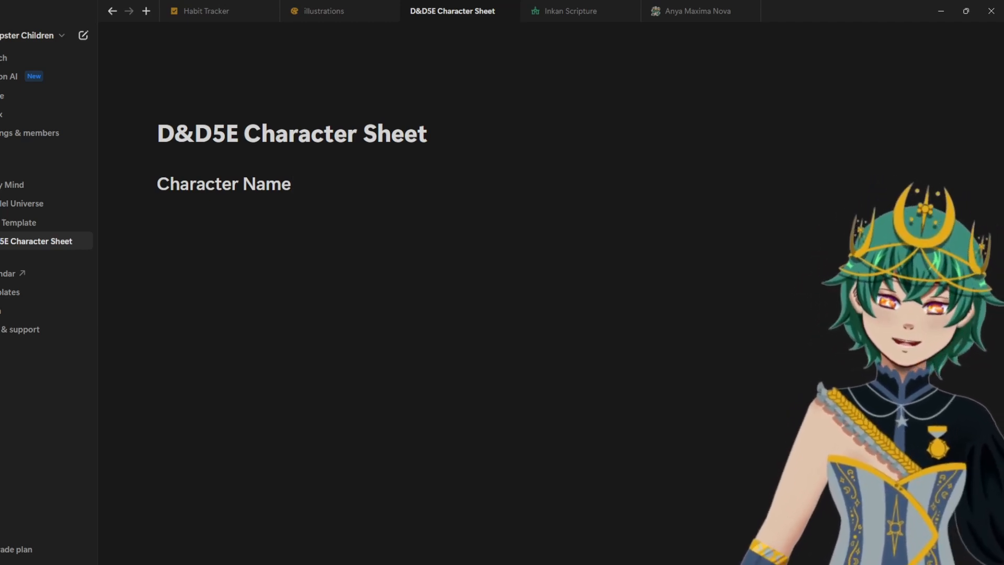
Step: Add a "Class & Level" text line, place it in a second column beside Character Name, and narrow the first column
key(Return)
text(C)
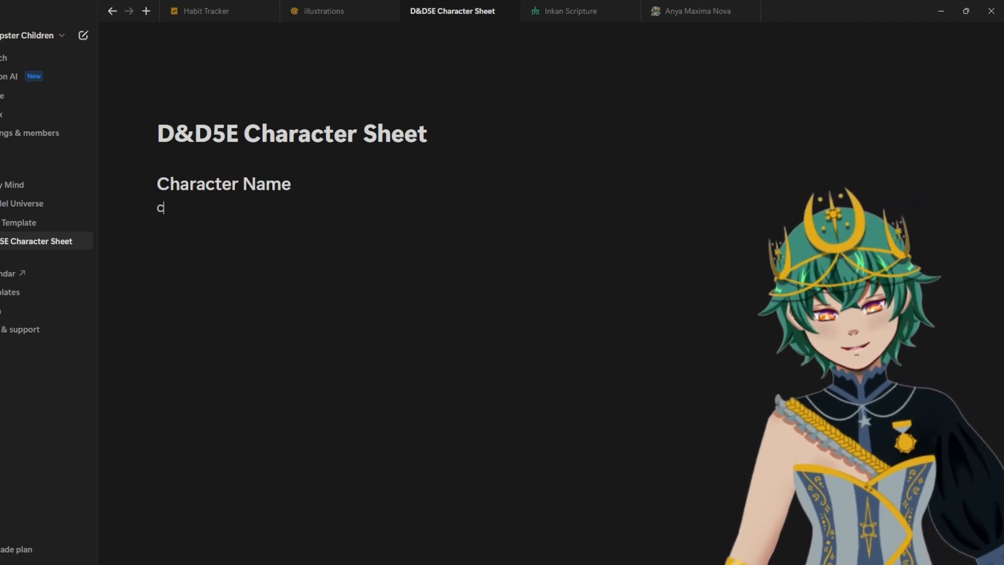
text(lass & Lvl)
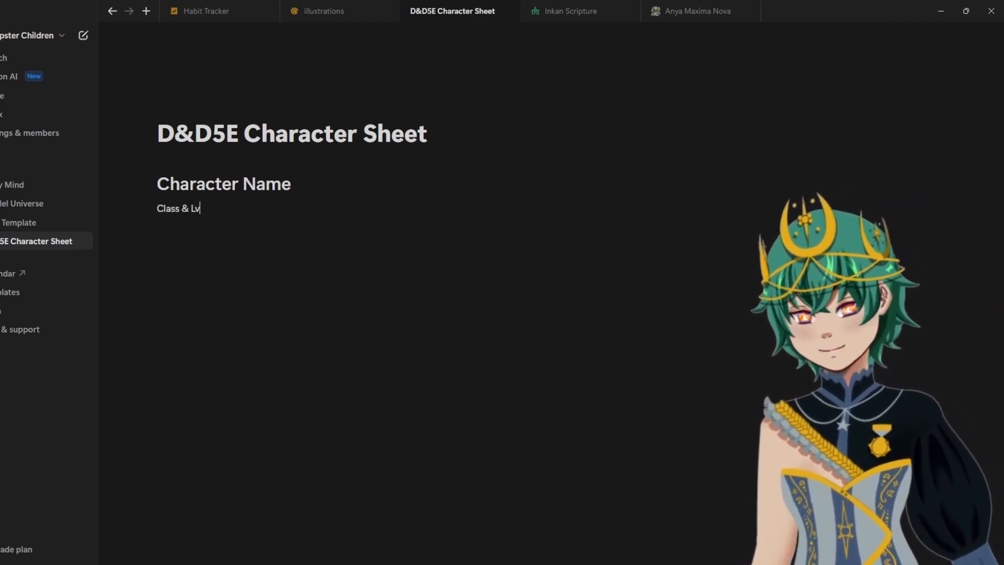
key(BackSpace)
key(BackSpace)
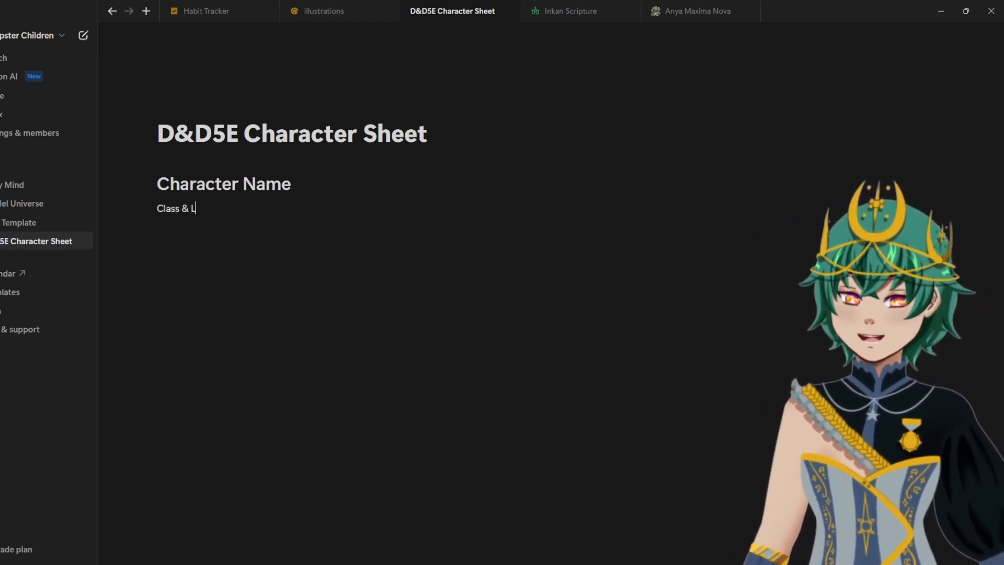
text(evel)
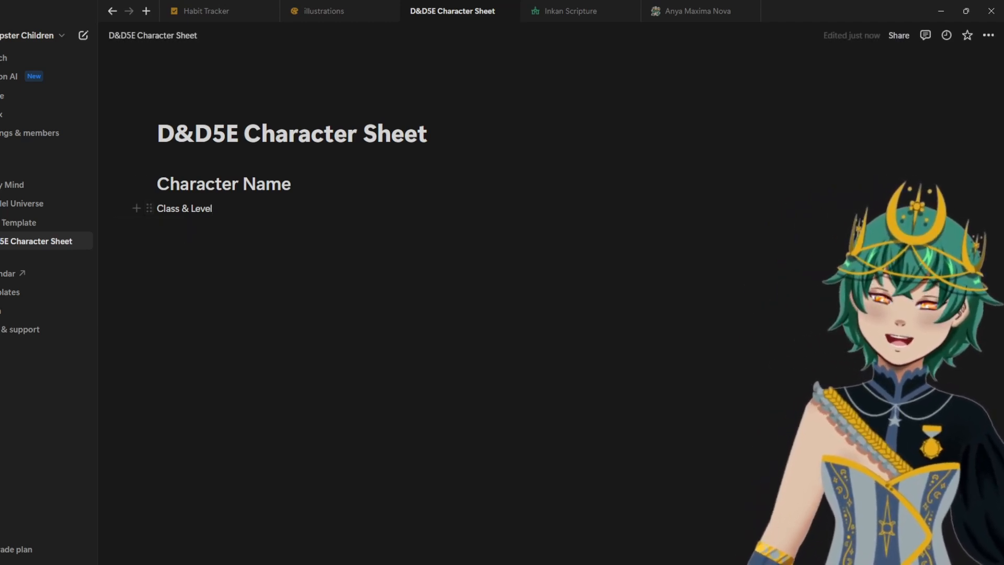
drag(149, 208, 941, 187)
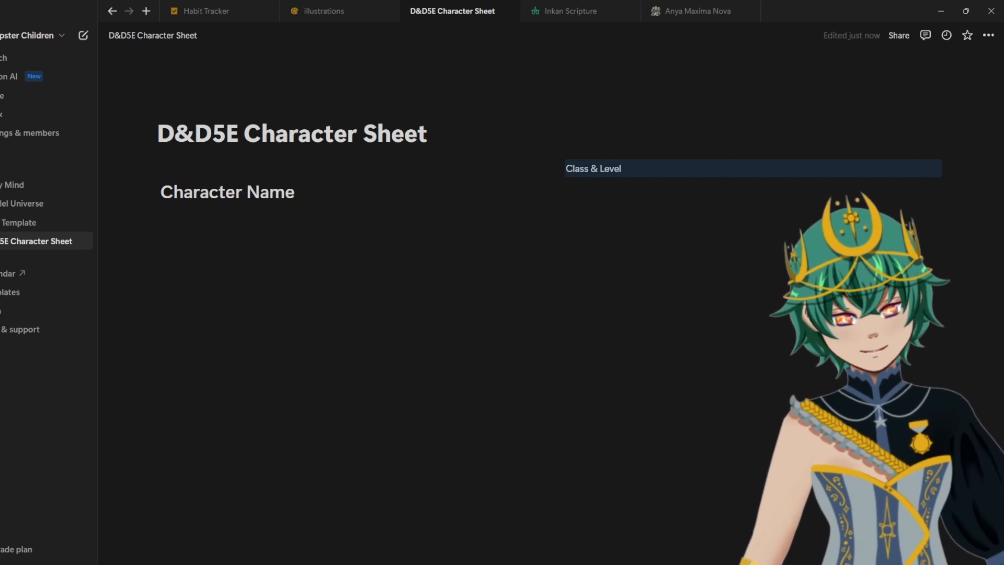
drag(550, 186, 362, 188)
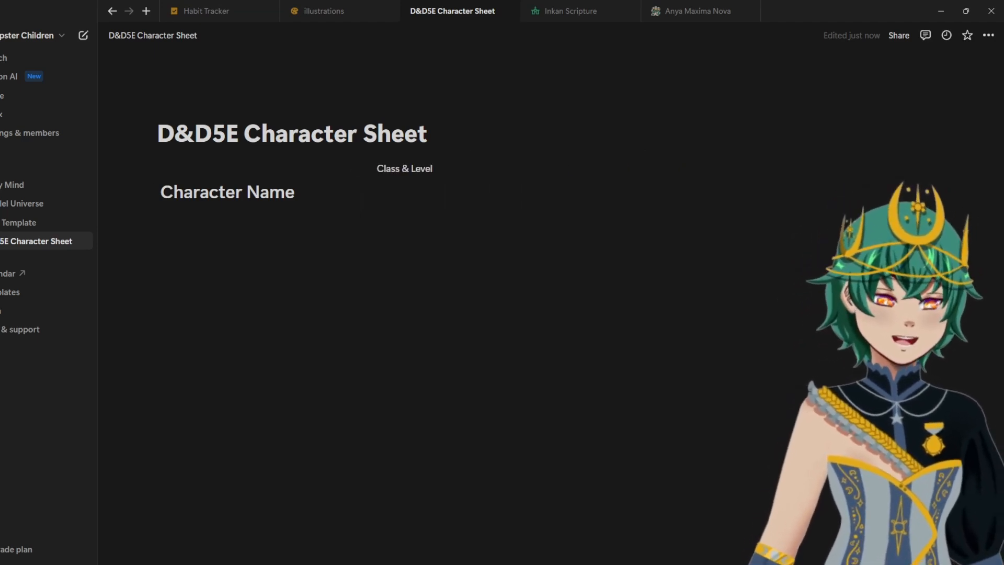
Step: Add a "Race" line below Class & Level and turn both lines into Heading 3
key(Return)
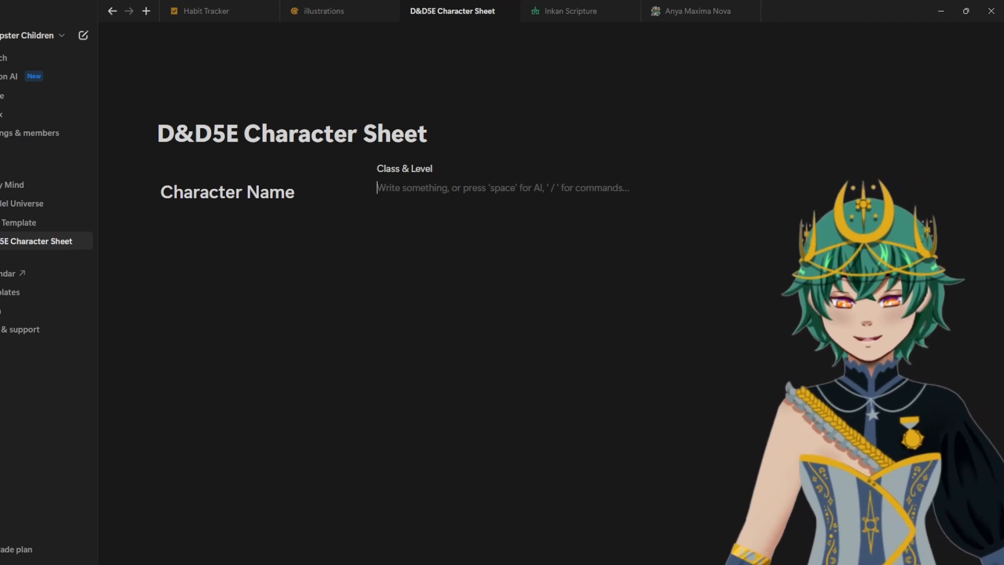
text(Race)
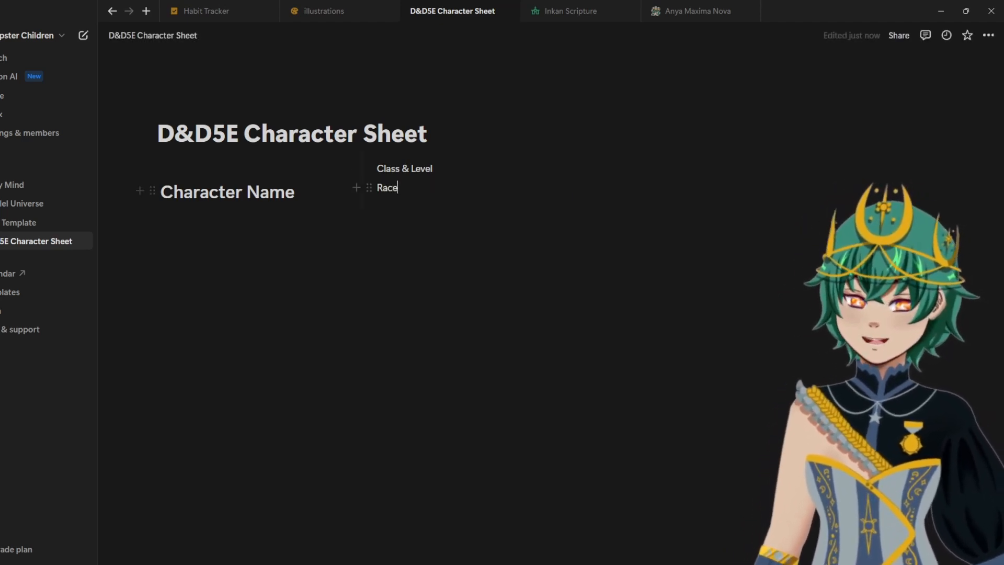
drag(400, 187, 376, 169)
click(370, 168)
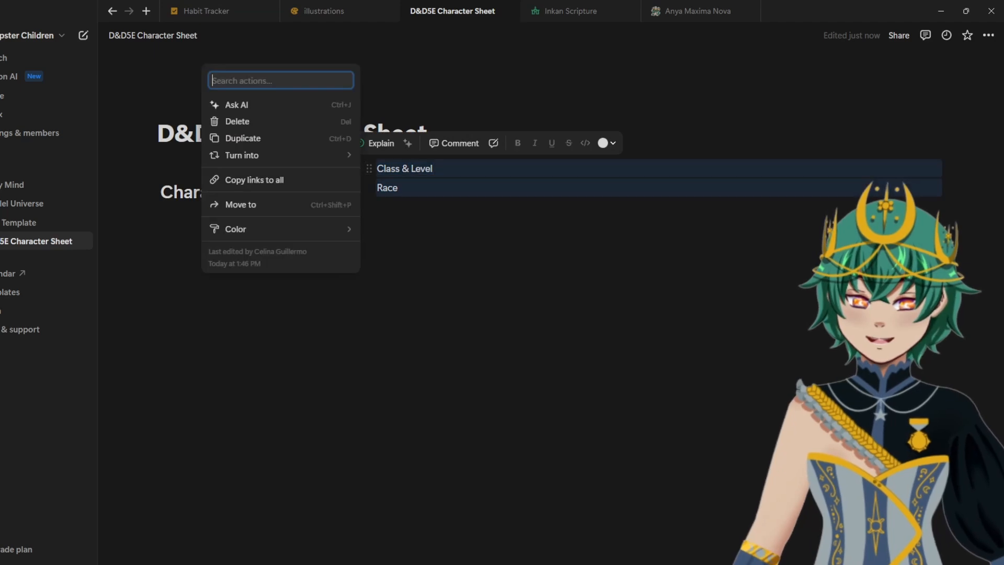
mouse_move(246, 155)
click(405, 179)
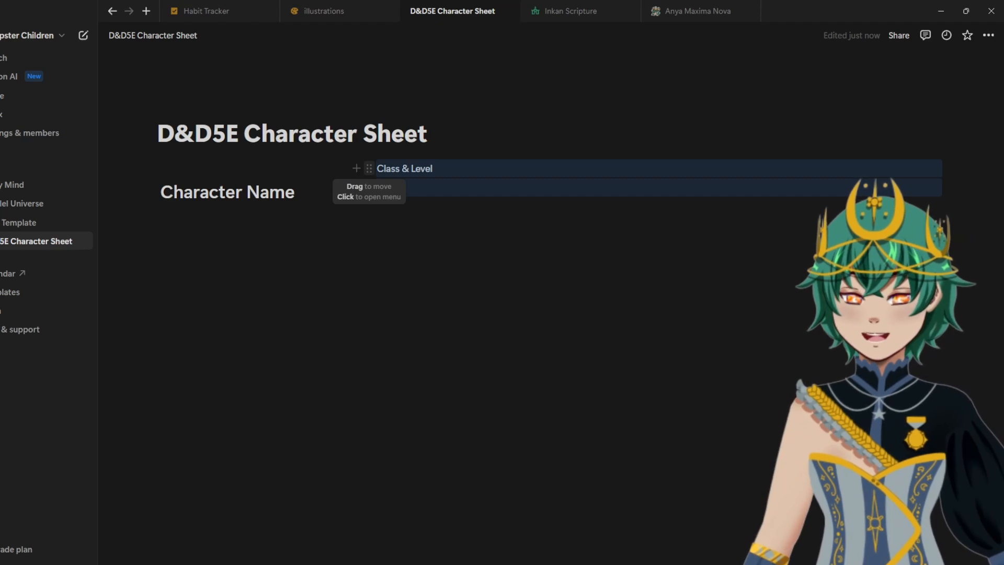
click(369, 168)
mouse_move(242, 156)
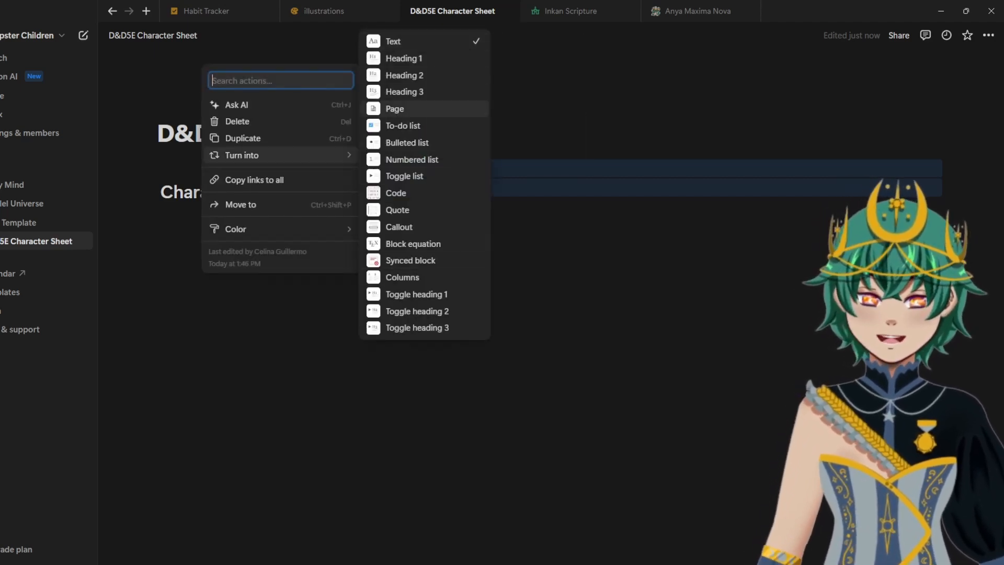
click(404, 92)
click(418, 207)
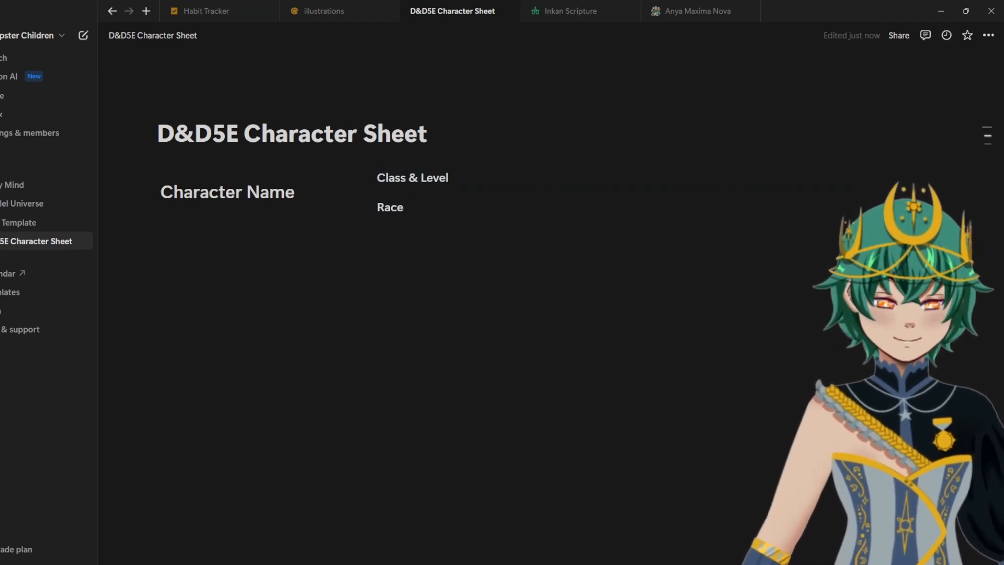
Step: Add a Heading 3 block reading "Background" below Race
key(Return)
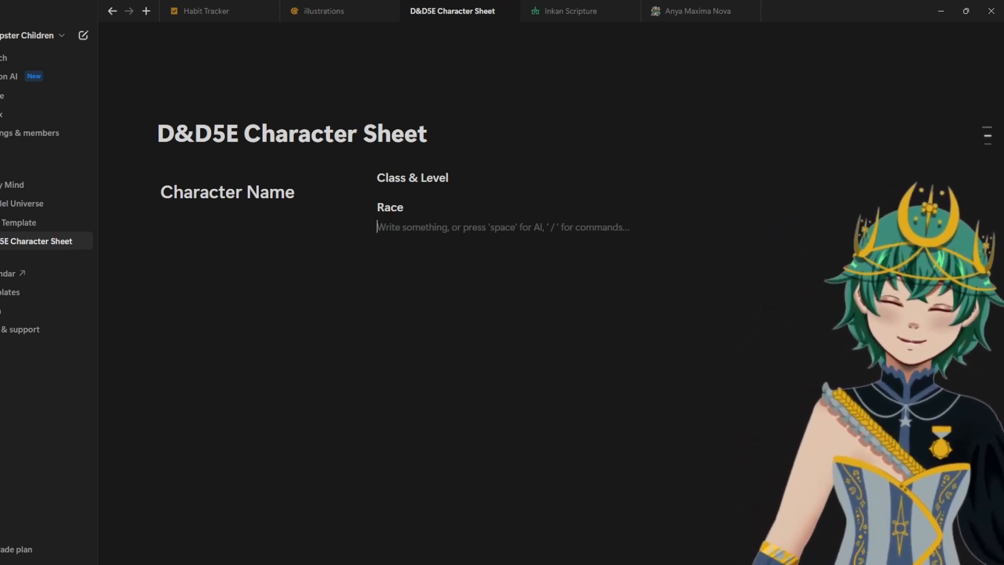
text(/)
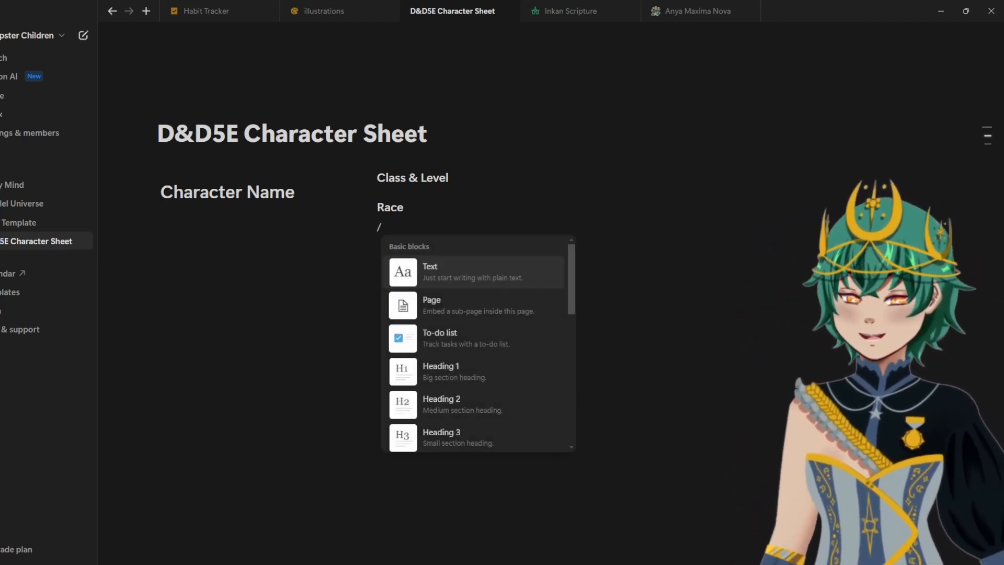
key(Down)
key(Down)
key(Down)
key(Down)
key(Down)
key(Down)
key(Down)
key(Down)
key(Down)
key(Down)
key(Down)
key(Down)
key(Down)
key(Down)
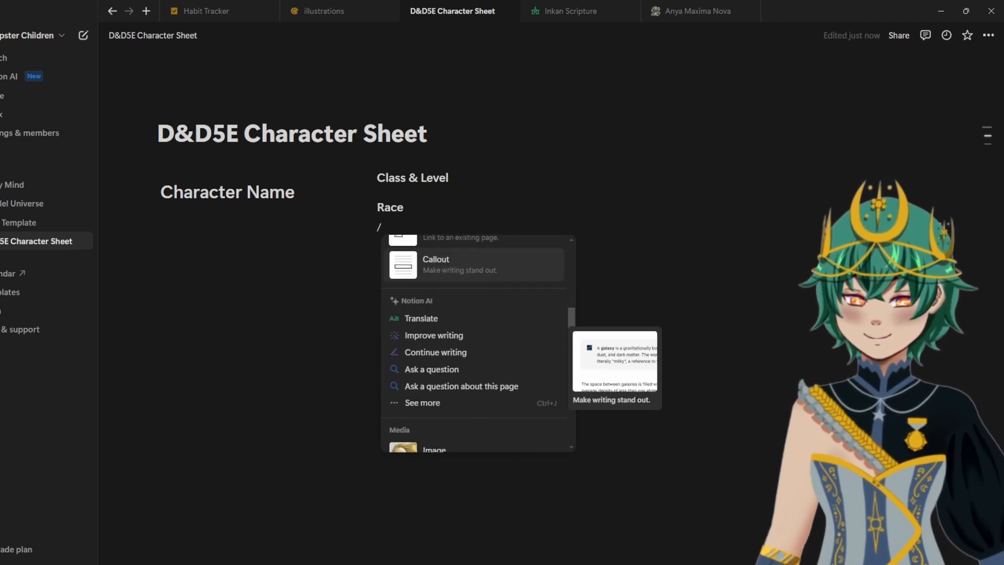
key(Up)
key(Up)
key(Up)
key(Up)
key(Up)
key(Up)
key(Up)
key(Up)
key(Up)
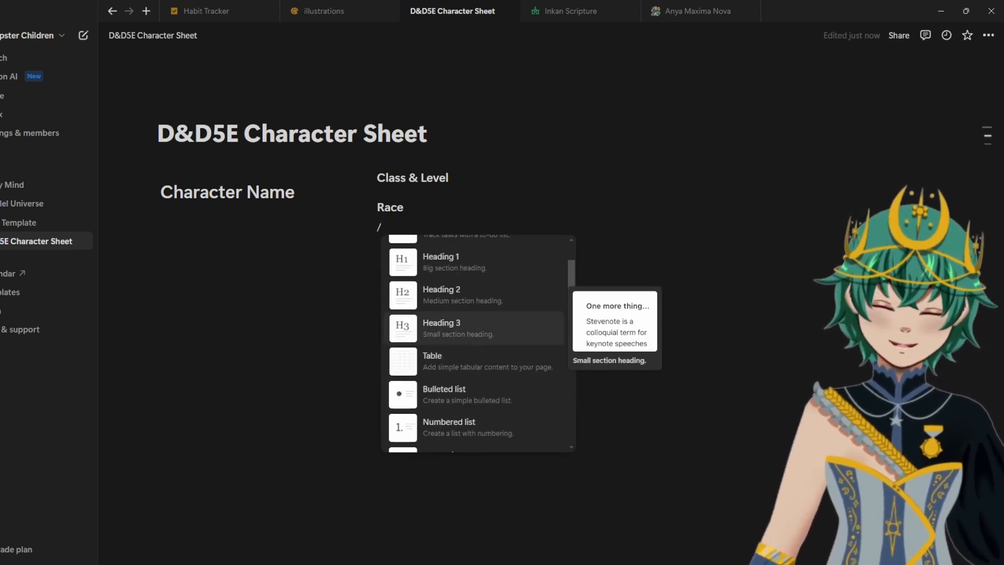
key(Return)
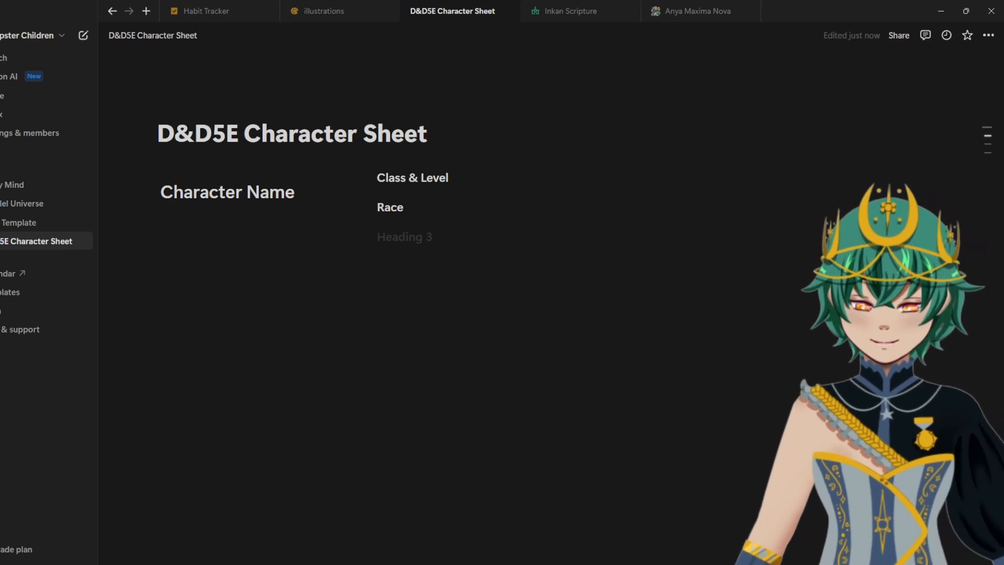
text(Background)
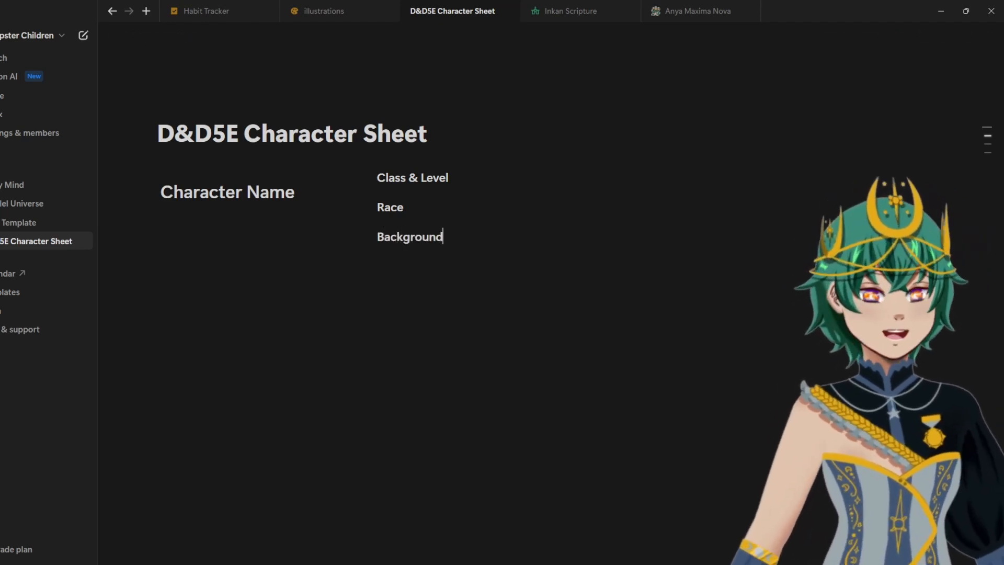
Step: Move Background into a third column, widen the Character Name column to fit one line, and add a Heading 3 "Alignment" below Background
drag(370, 237, 939, 204)
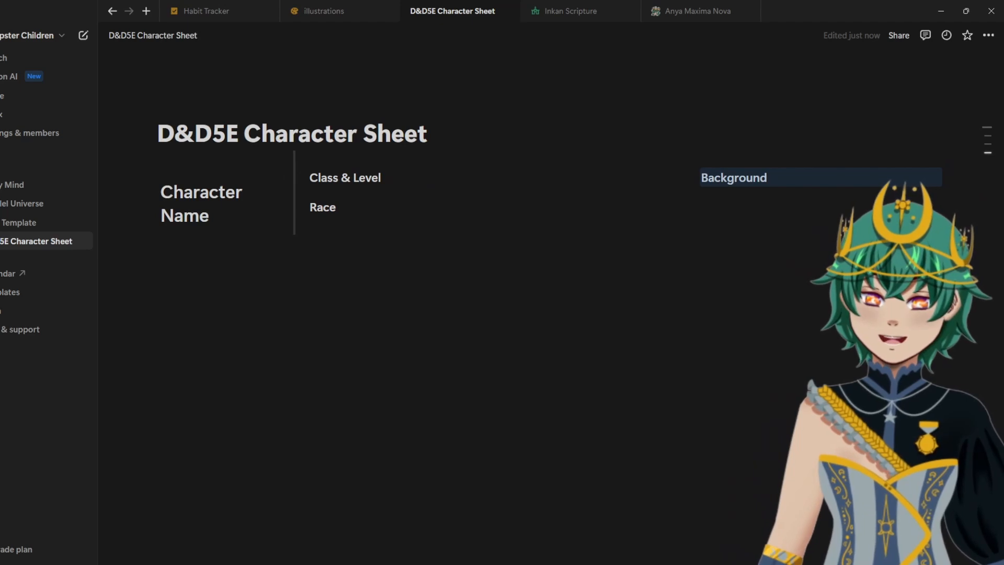
drag(294, 192, 325, 193)
click(768, 178)
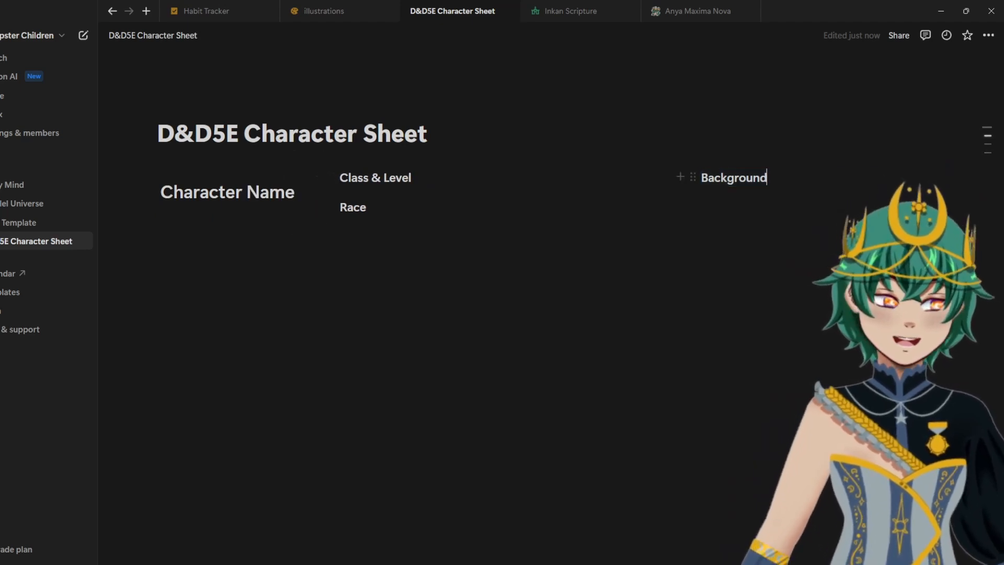
key(Return)
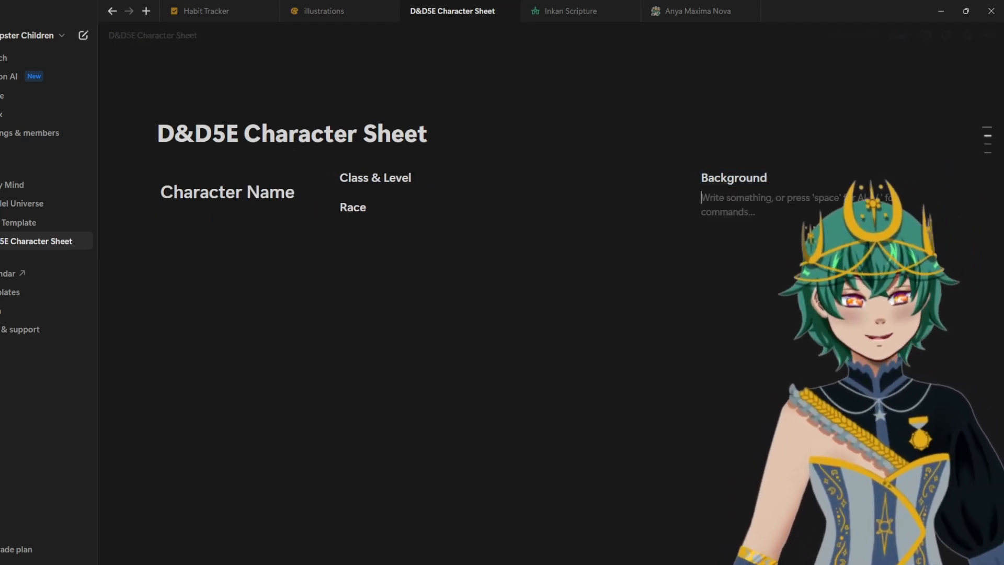
text(Alignment)
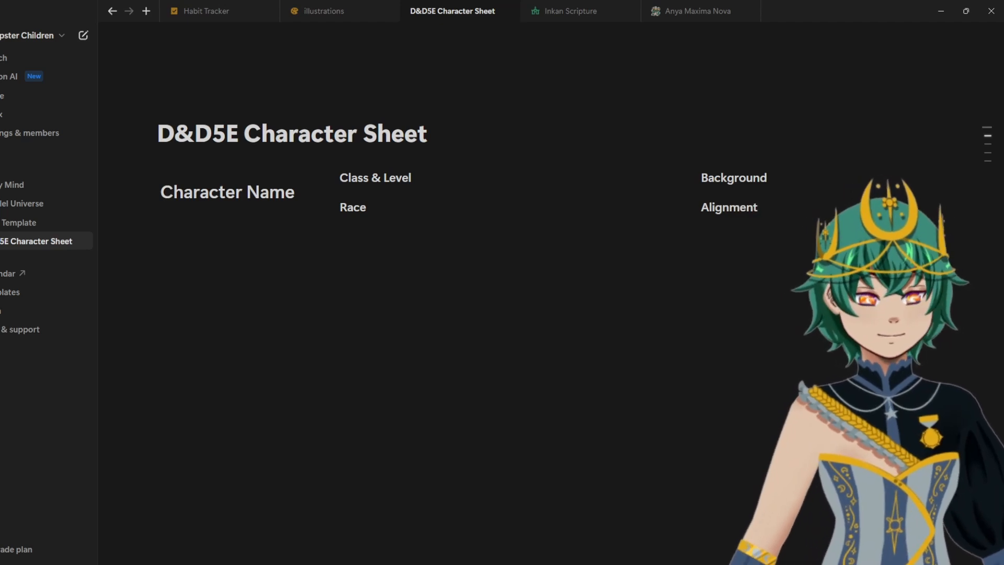
Step: Add Heading 3 blocks "Player Name" and "Experience Points" below Alignment
key(Return)
text(/)
key(BackSpace)
text(Player Name)
key(Return)
text(/)
key(BackSpace)
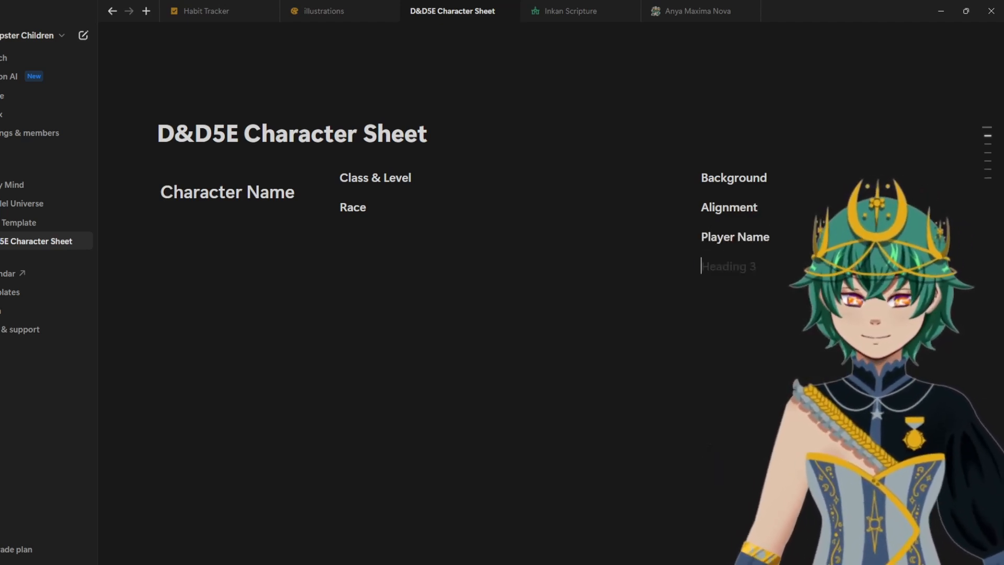
text(Experience Points)
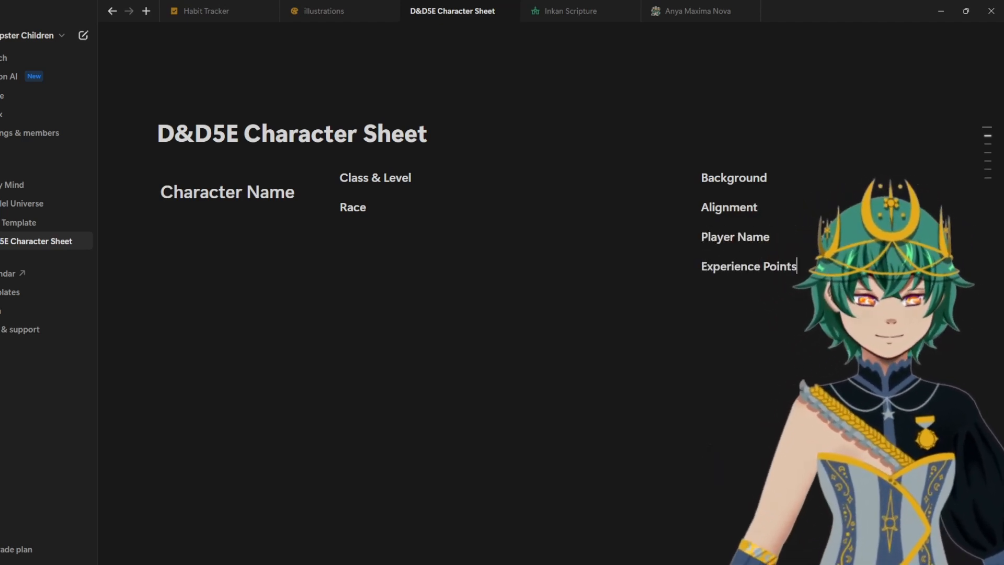
Step: Move Player Name and Experience Points together into a fourth column and even out the column widths
drag(800, 268, 943, 180)
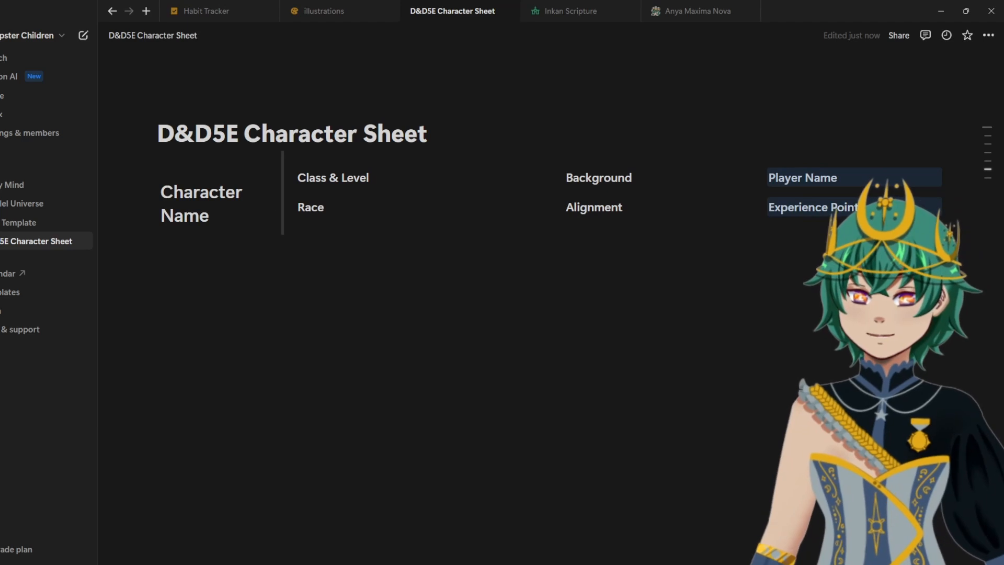
drag(280, 204, 349, 204)
mouse_move(549, 204)
mouse_down()
mouse_move(574, 204)
mouse_move(551, 204)
mouse_up()
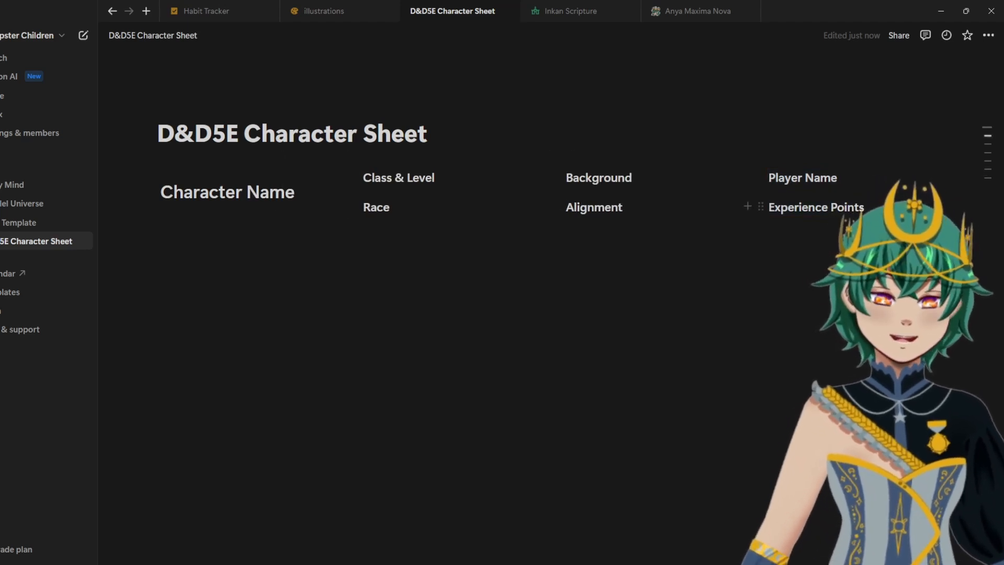
Step: Insert a divider below the four-column header block
click(157, 235)
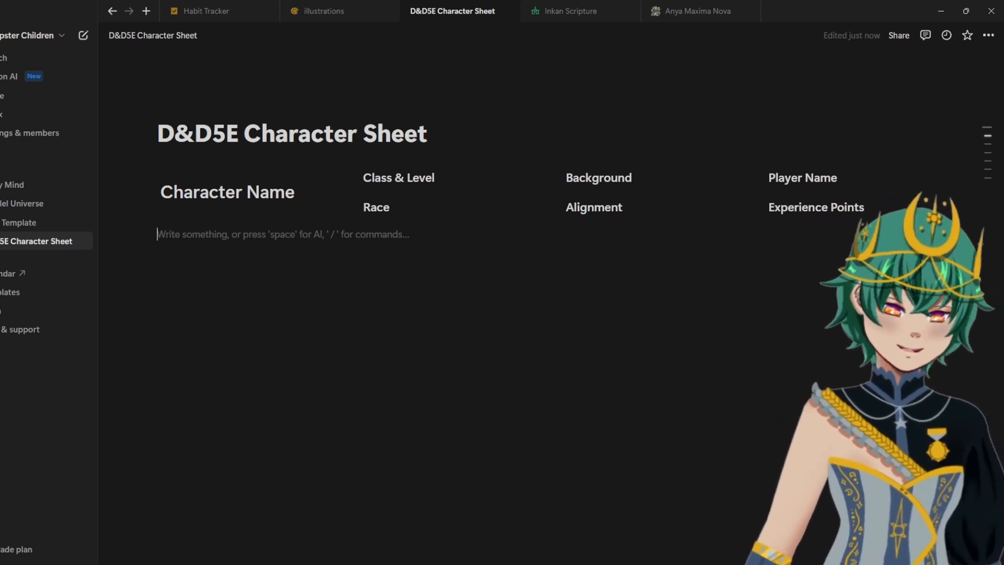
text(/div)
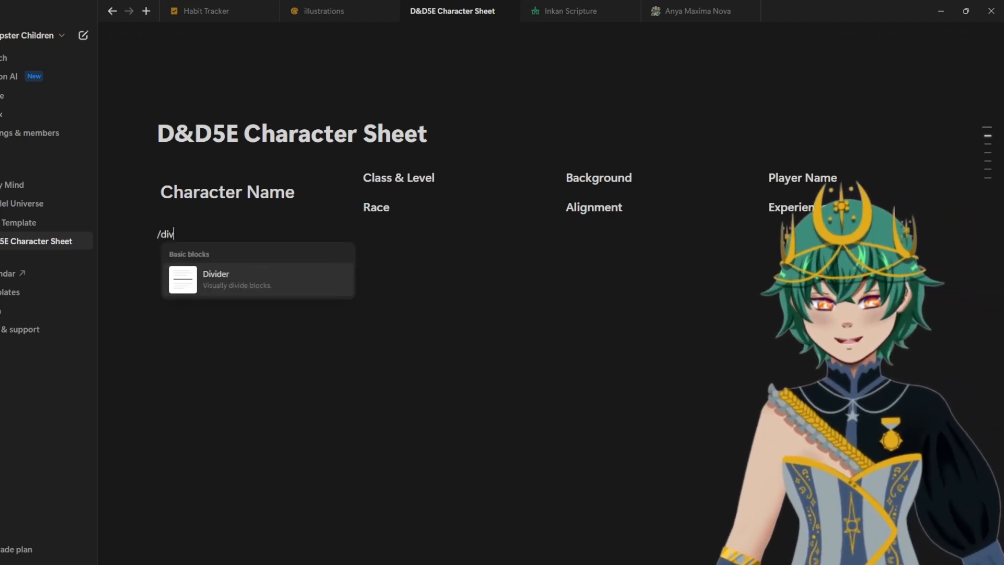
key(Return)
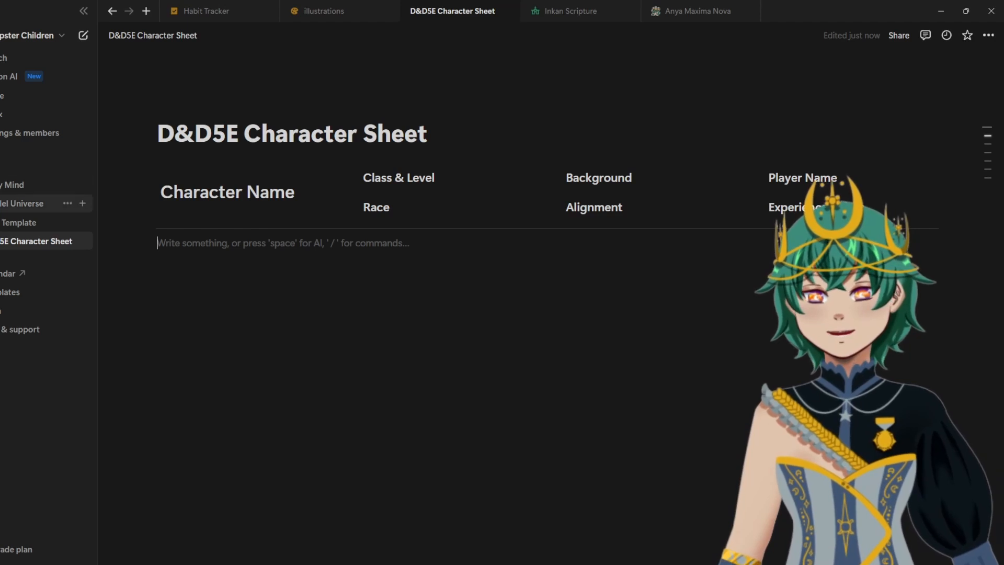
Step: Open the existing Level 7 character page from Parallel Universe in a new tab and examine its stats and skills layout
click(1, 203)
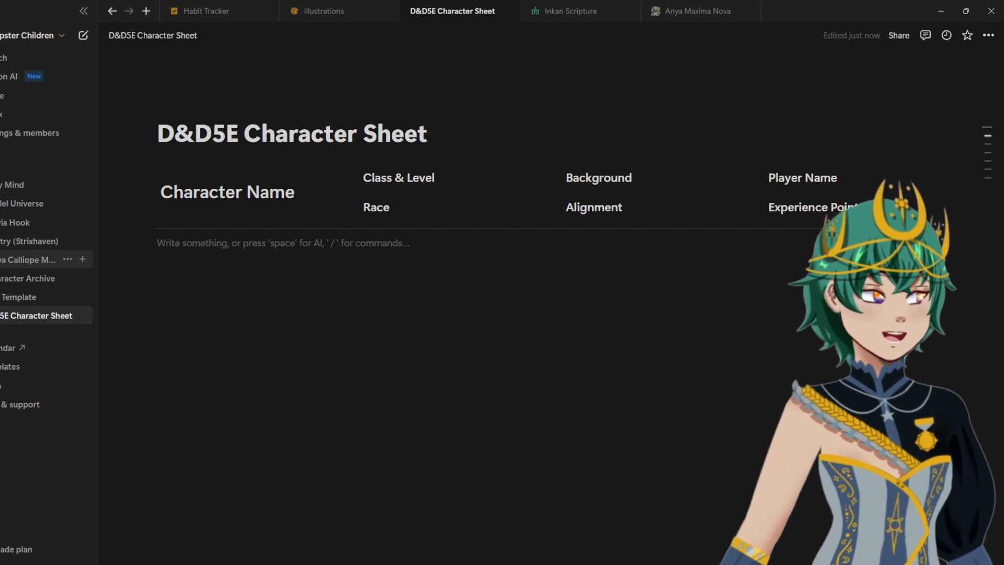
right_click(21, 261)
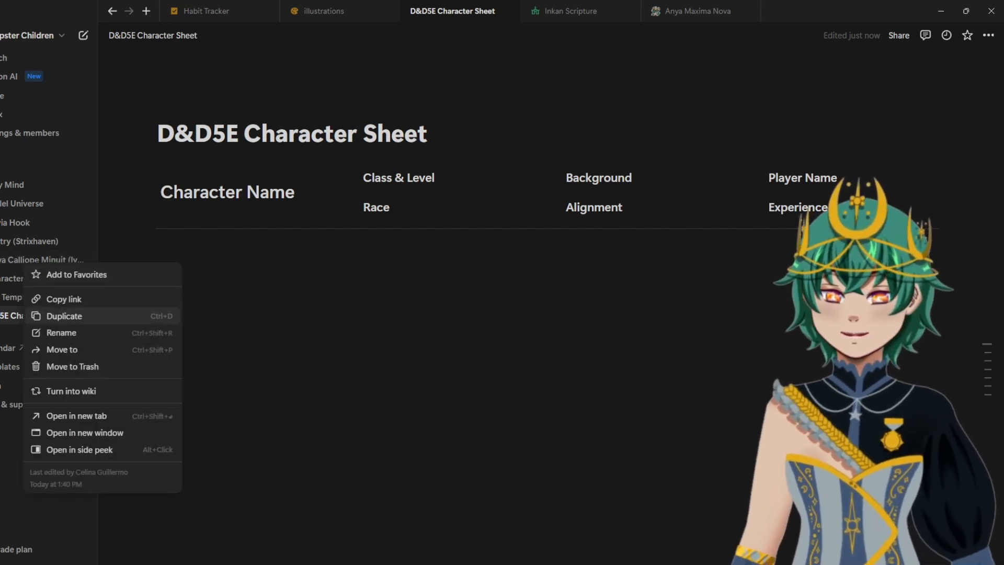
click(76, 415)
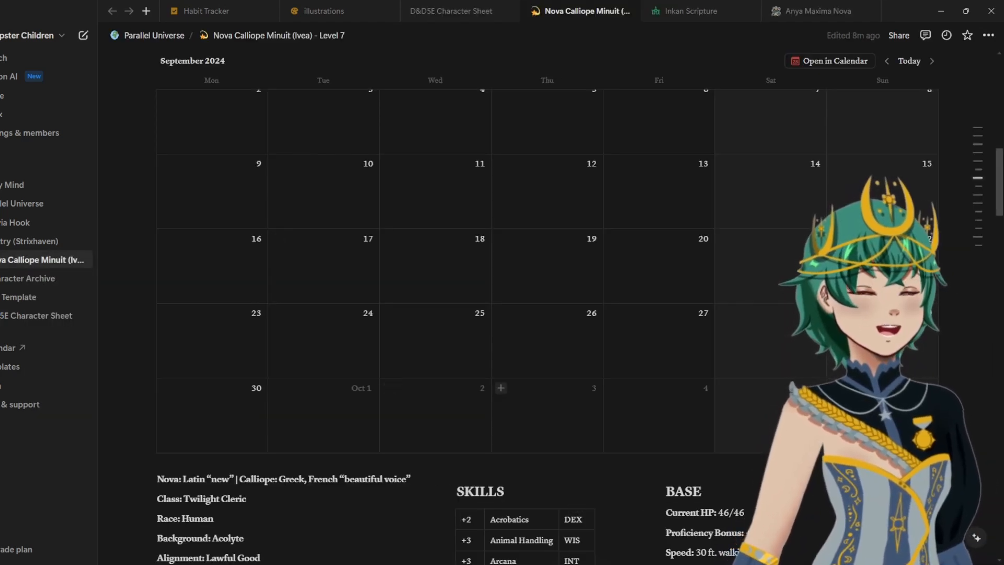
scroll(544, 390, down, 1)
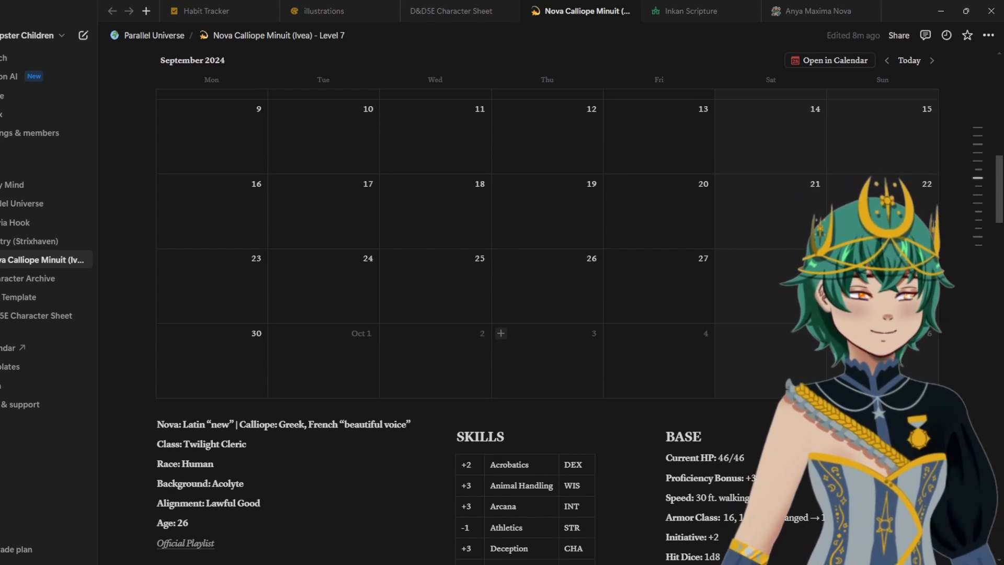
scroll(502, 334, down, 5)
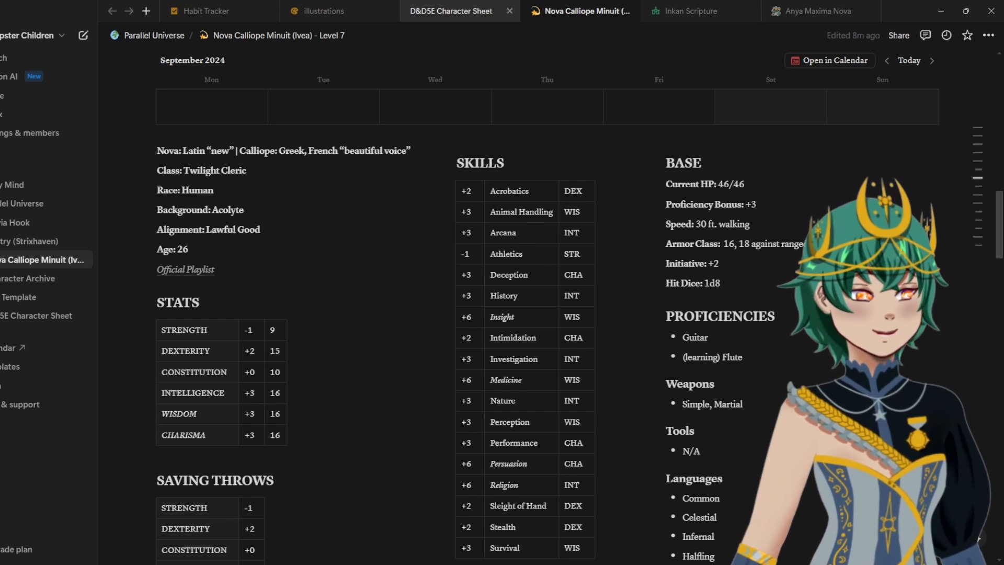
Step: Return to the D&D5E Character Sheet page and add a Heading 3 "STATS" below the divider, with a text line "Strength" beneath it
click(451, 11)
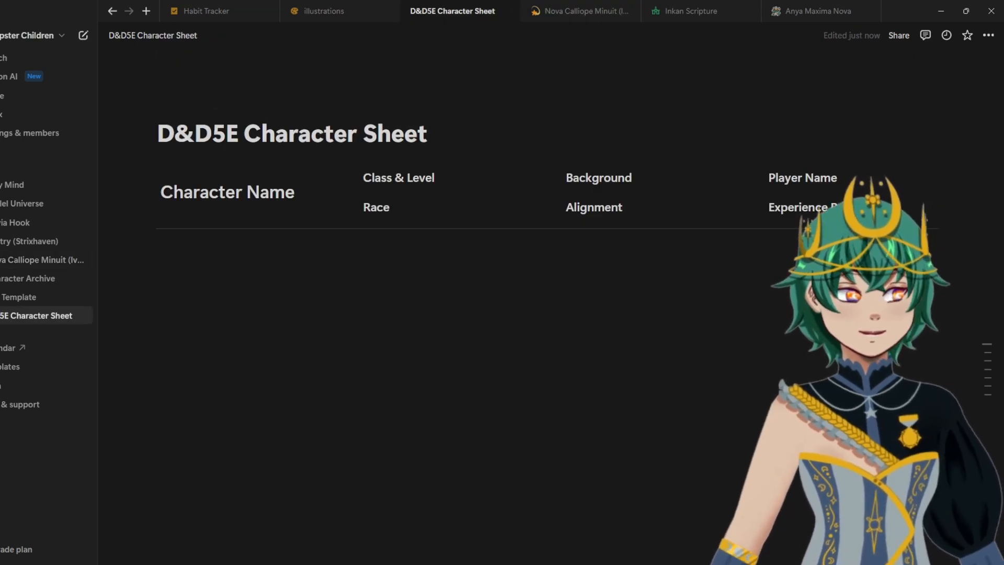
click(159, 244)
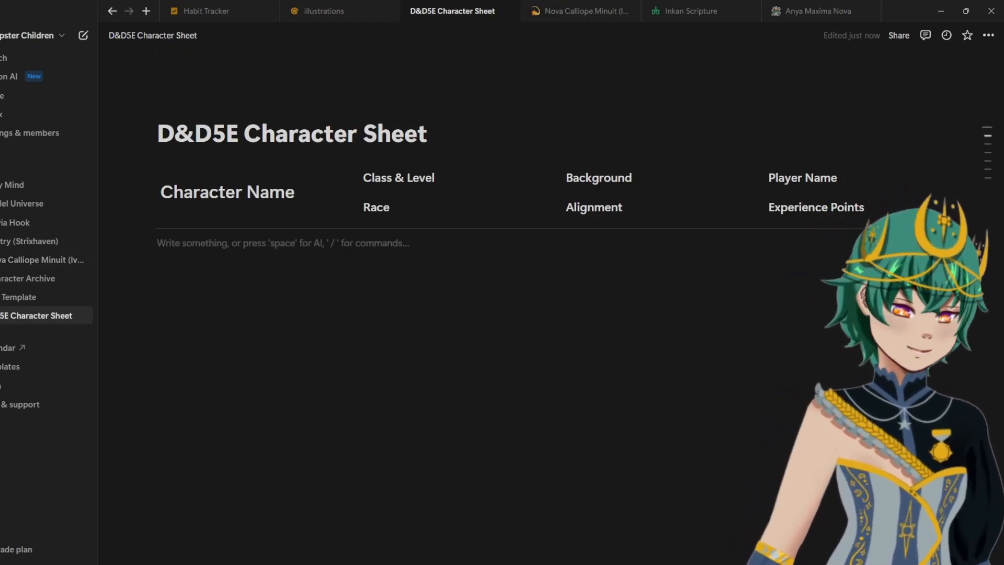
text(/h3)
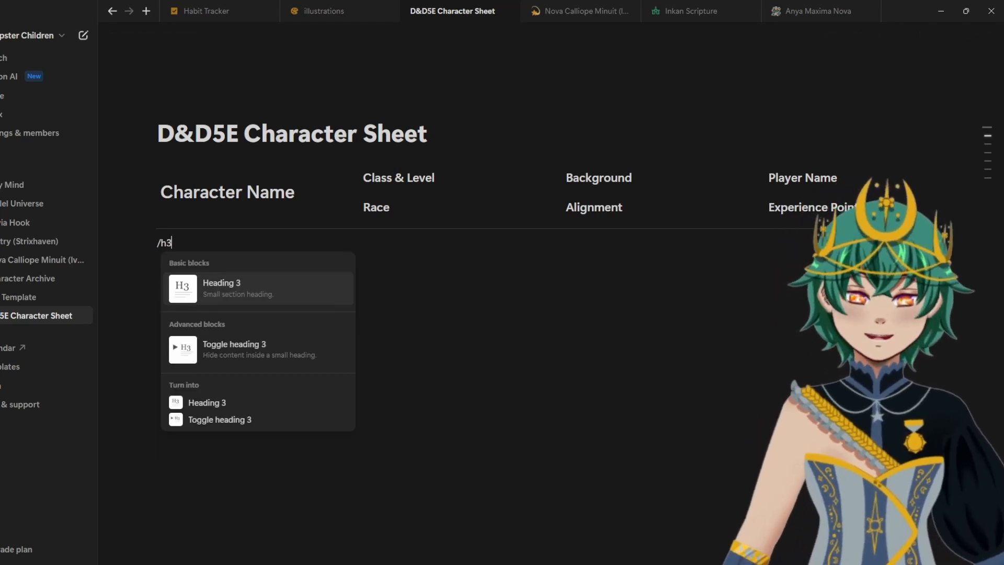
key(Return)
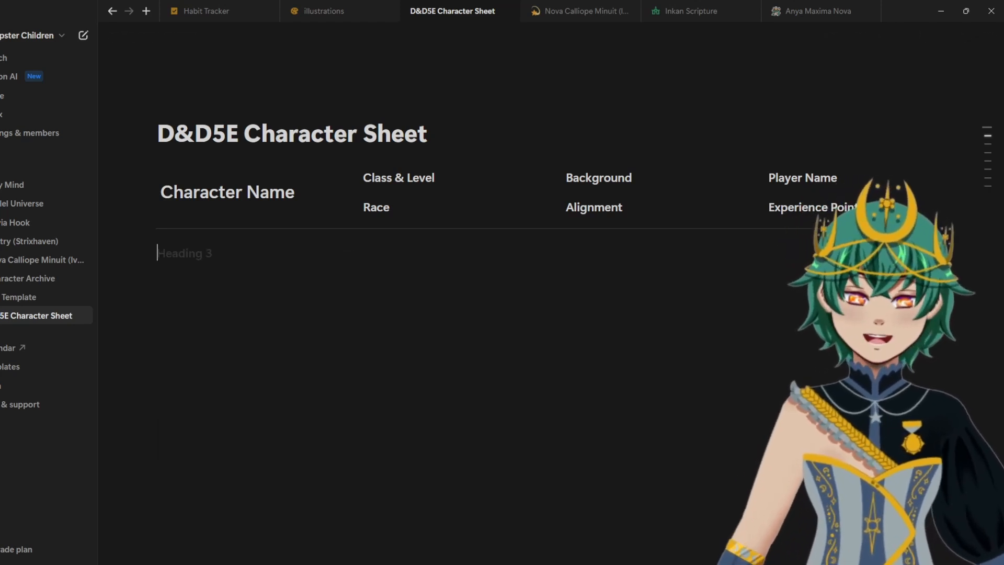
text(STATS)
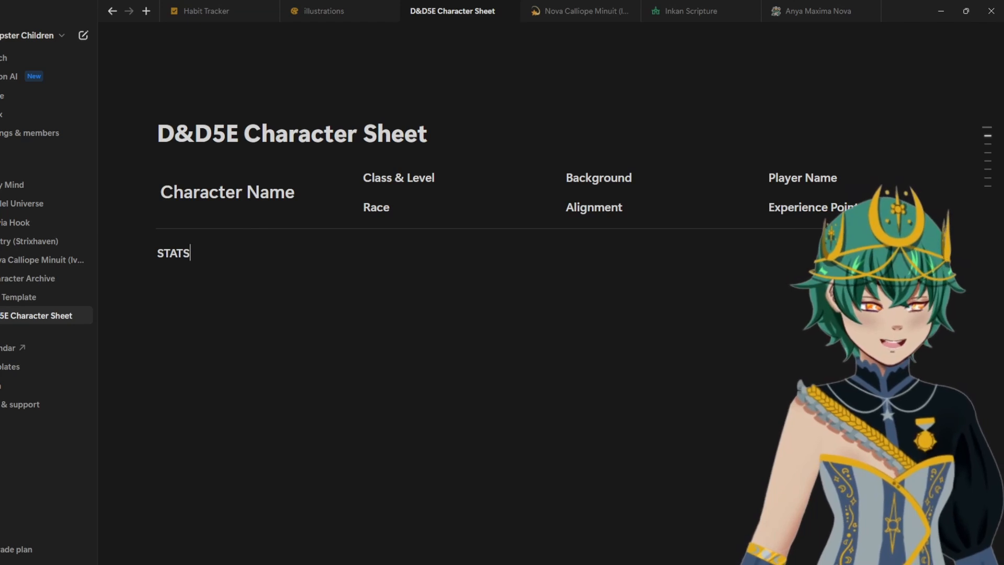
key(Return)
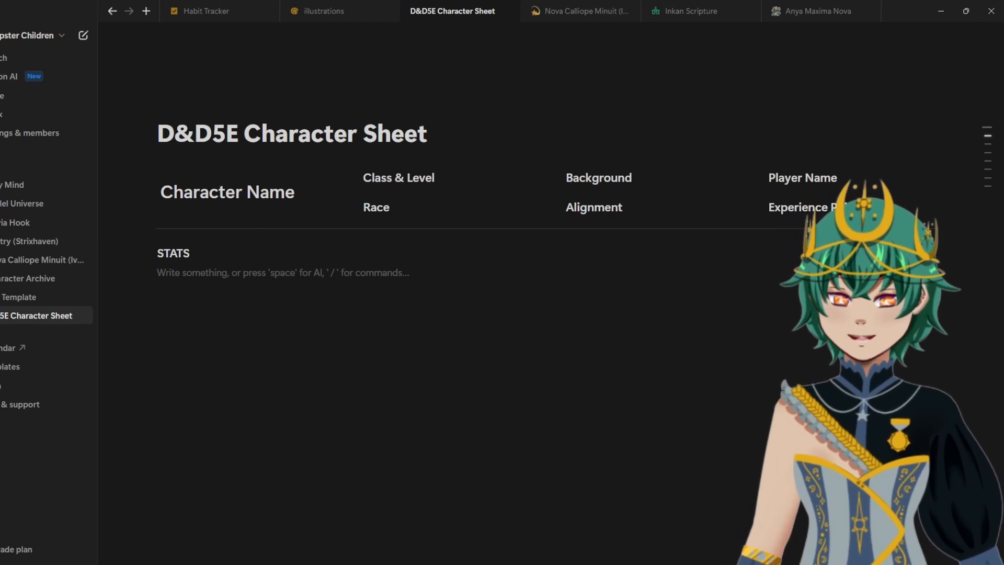
text(Strength)
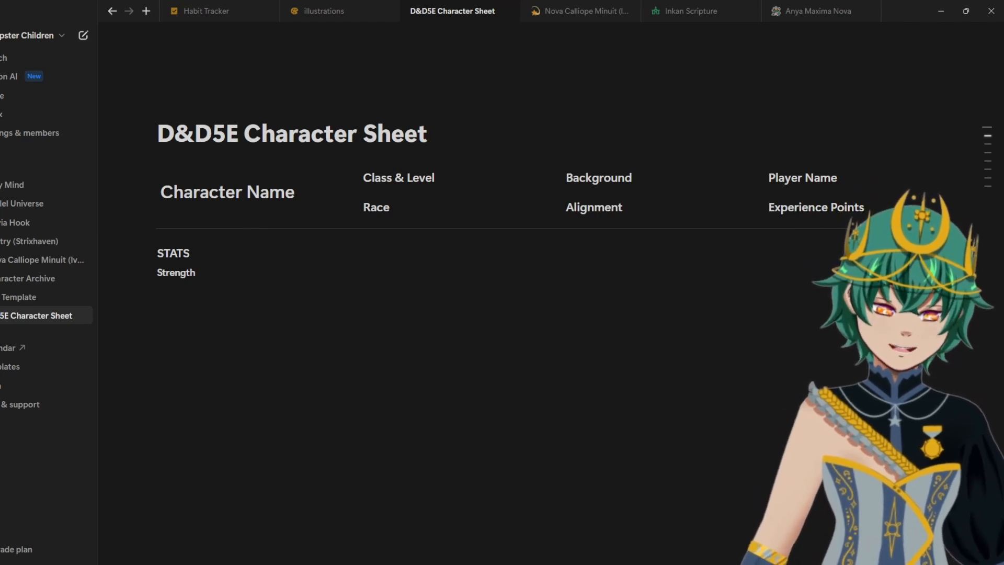
Step: Insert a simple table below Strength and delete its extra rows, leaving a single two-column row
key(Return)
text(/tab)
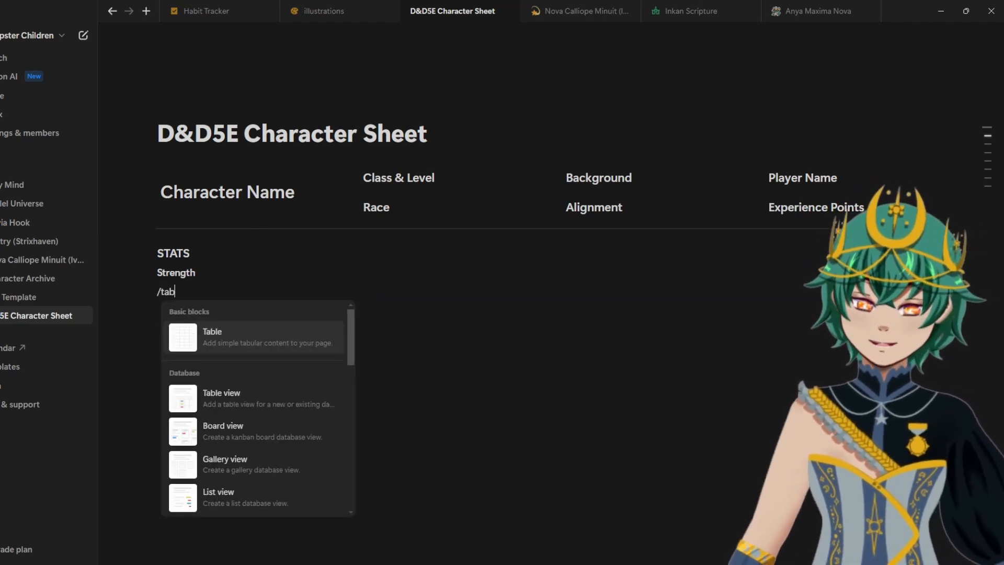
key(Return)
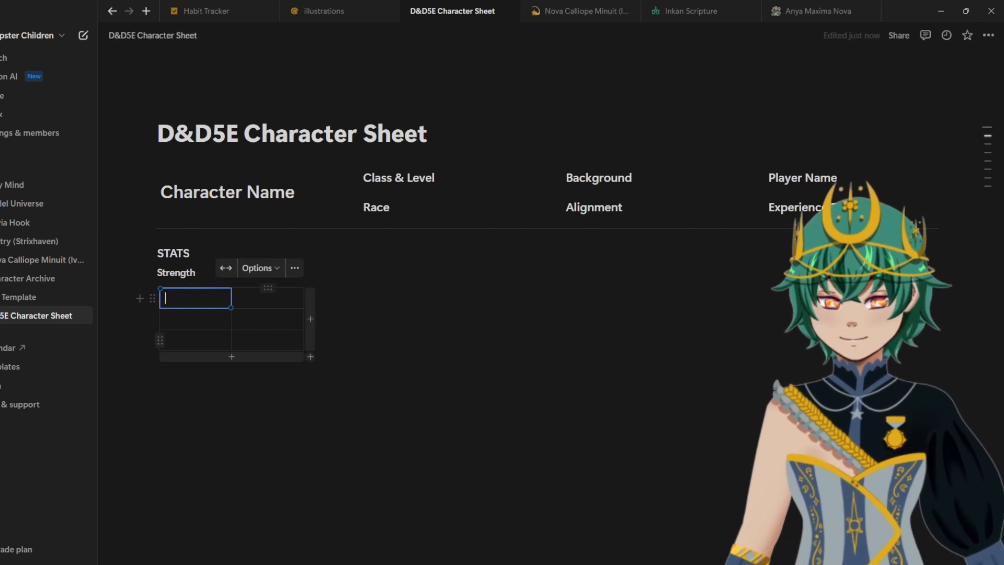
drag(277, 342, 201, 320)
click(160, 318)
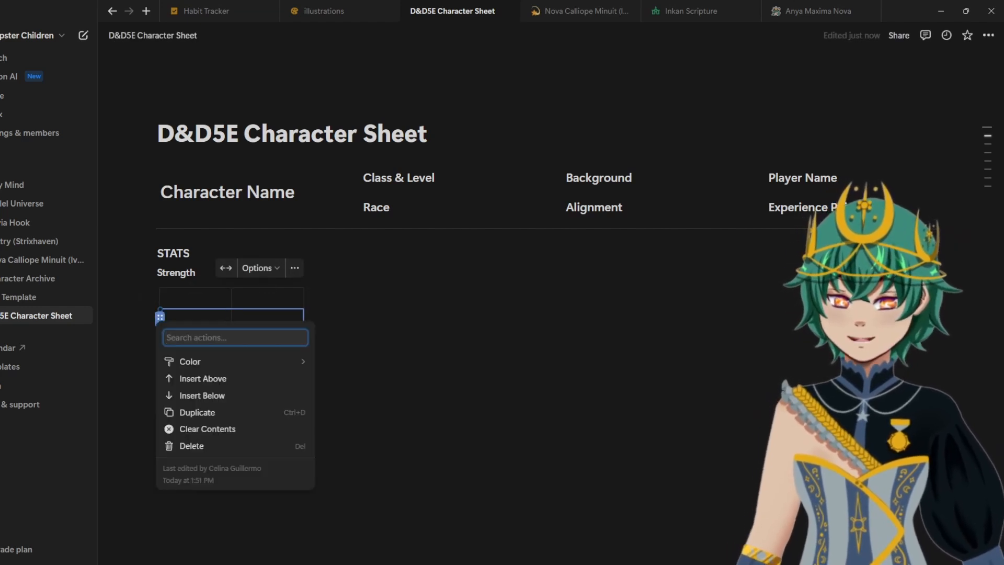
click(181, 445)
click(160, 318)
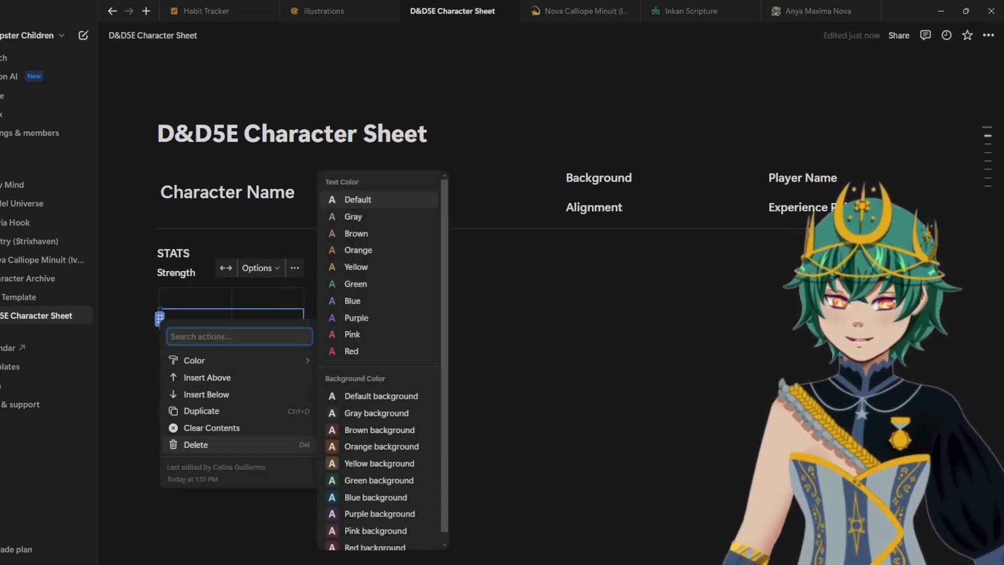
key(Delete)
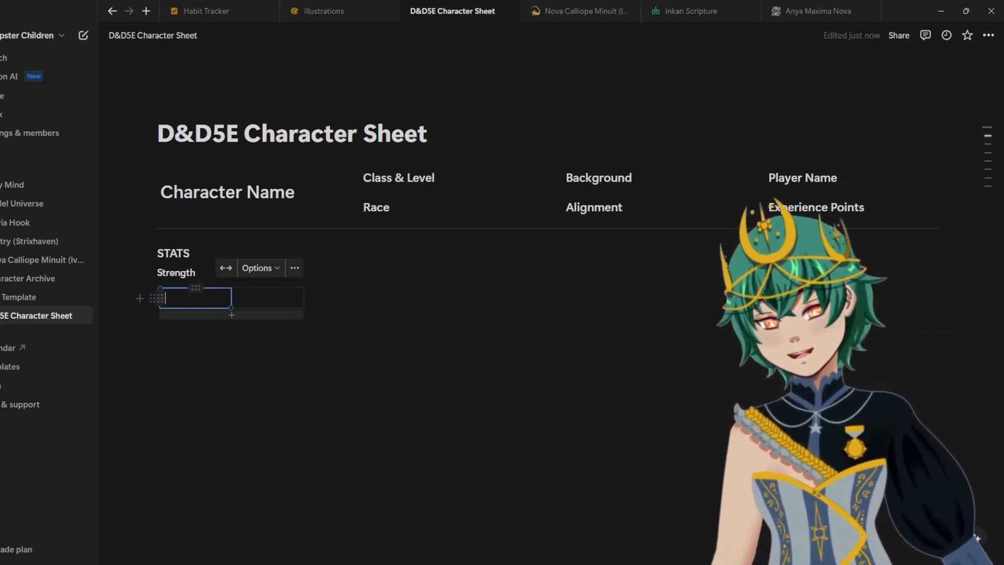
Step: Fill the Strength table's row with 9 in the first cell and -1 in the second
text(9)
key(Tab)
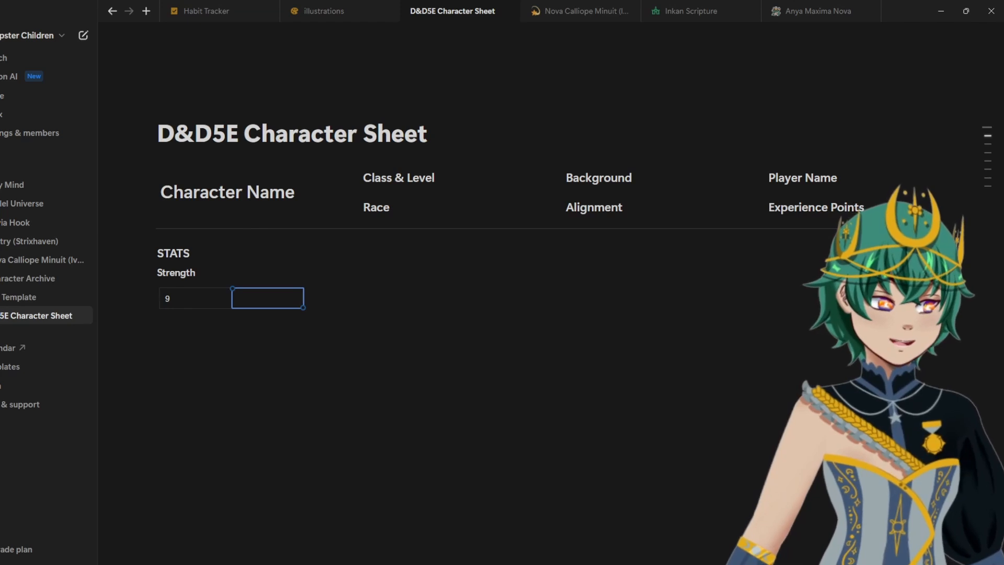
text(-1)
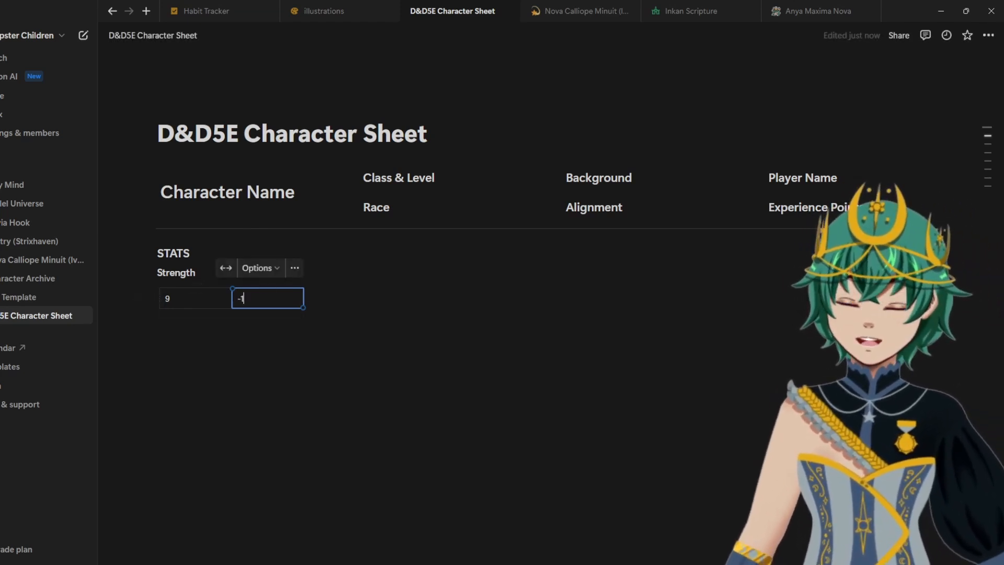
click(158, 331)
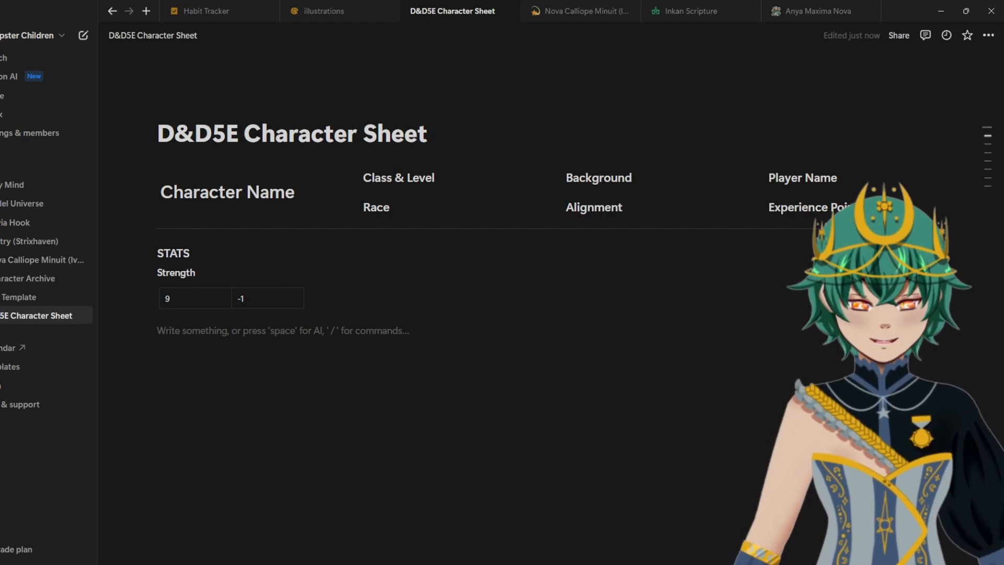
key(BackSpace)
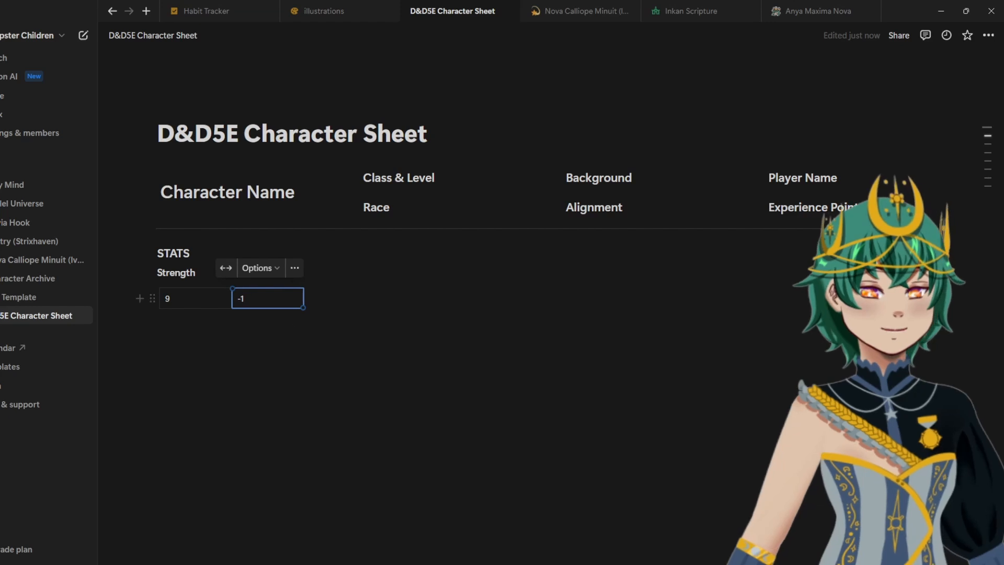
Step: Add a second row to the Strength table with -1 under the 9, and delete the second column
click(222, 314)
click(196, 319)
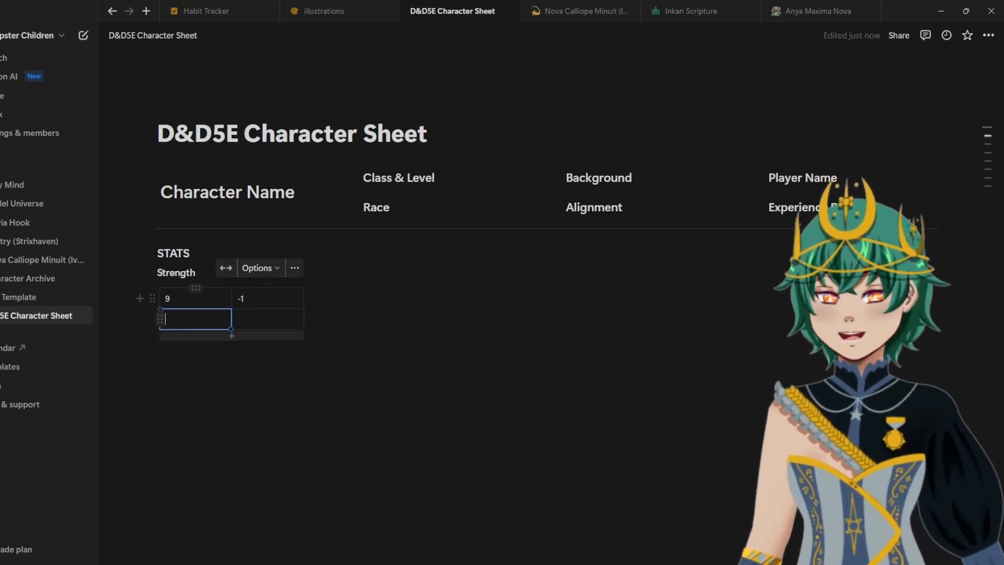
text(-1)
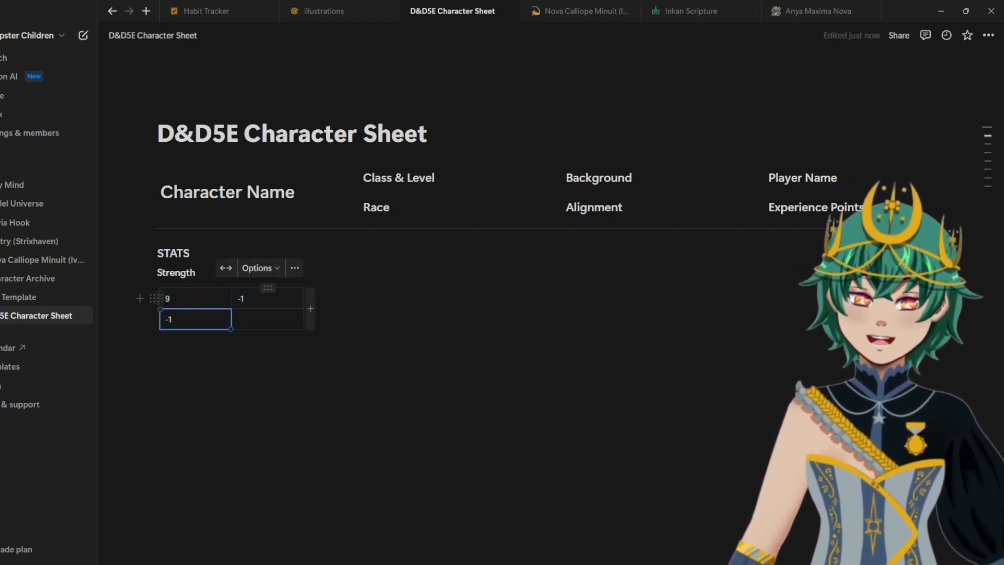
click(268, 288)
click(303, 411)
click(283, 351)
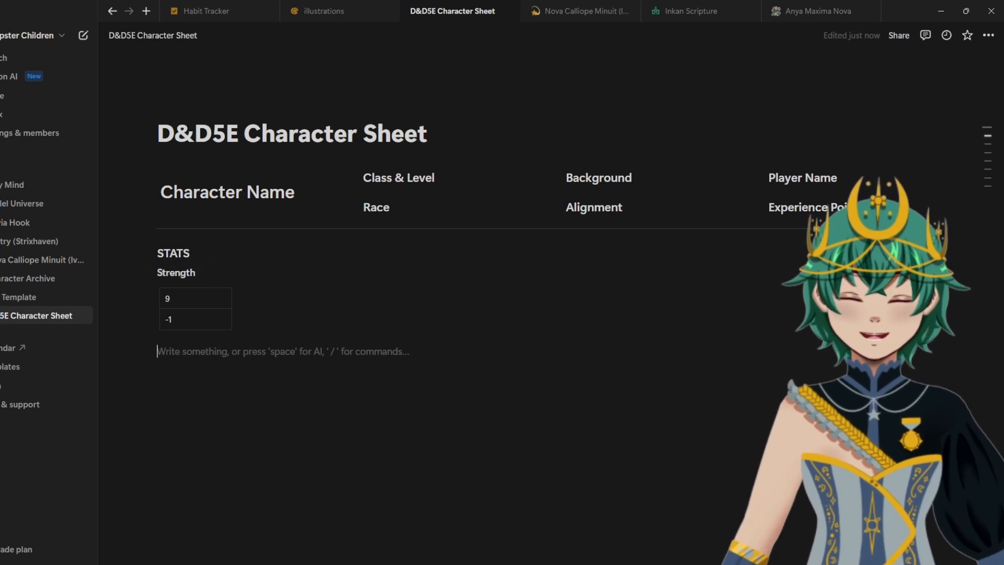
Step: Try copying the Strength label to the empty line below its table, and undo the paste
drag(158, 273, 195, 335)
click(194, 352)
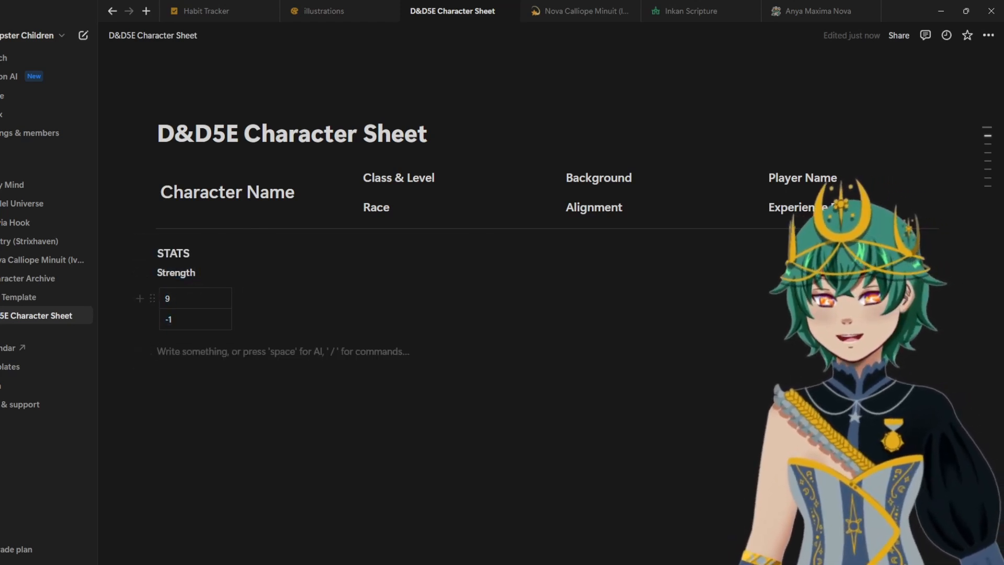
click(197, 272)
mouse_move(161, 272)
mouse_down()
mouse_move(173, 320)
mouse_move(156, 272)
mouse_up()
key(ctrl+c)
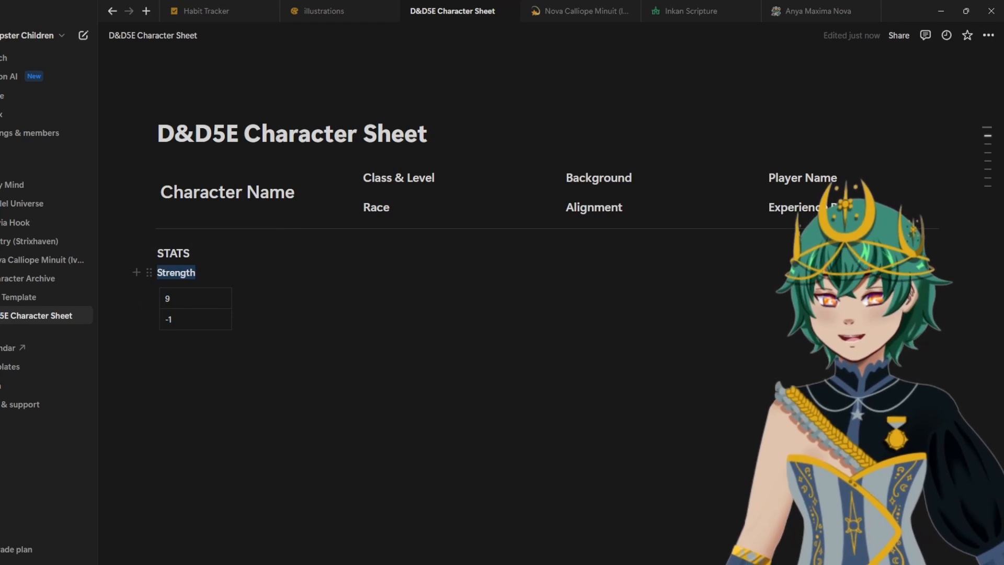
click(196, 351)
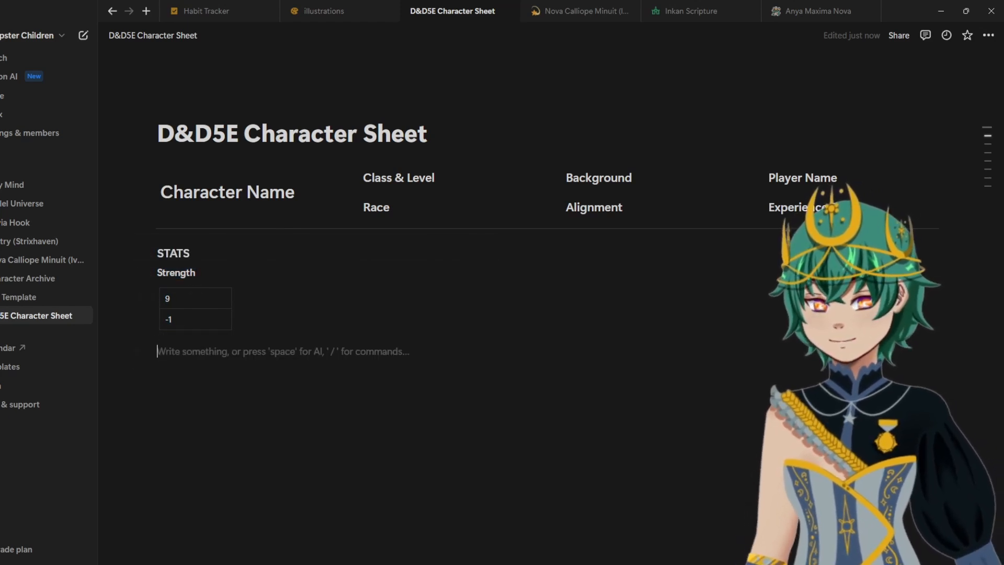
key(ctrl+v)
key(ctrl+z)
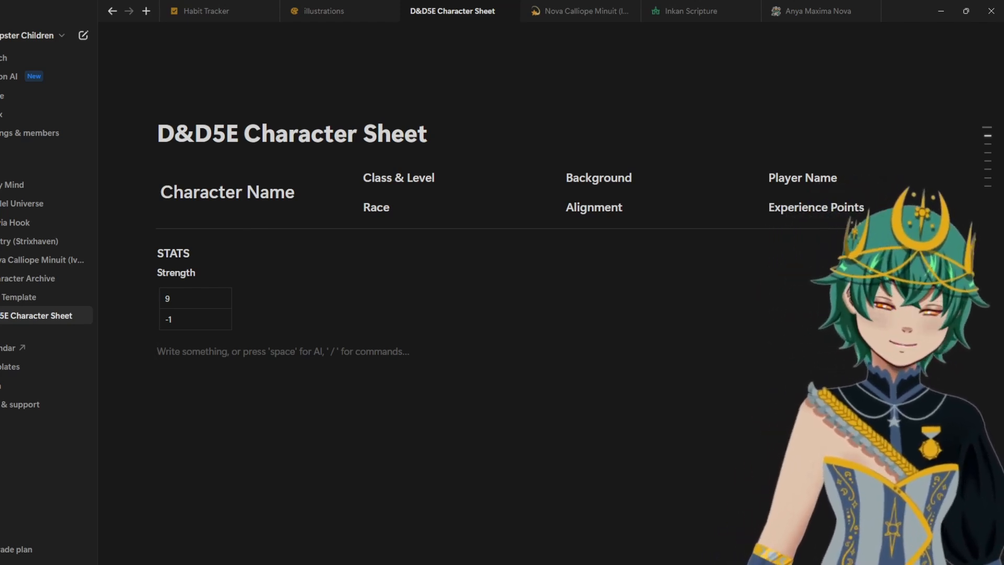
Step: Add a "Dexterity" line below the Strength table and insert a simple table under it, cut down to one column and two rows
text(Dexterity)
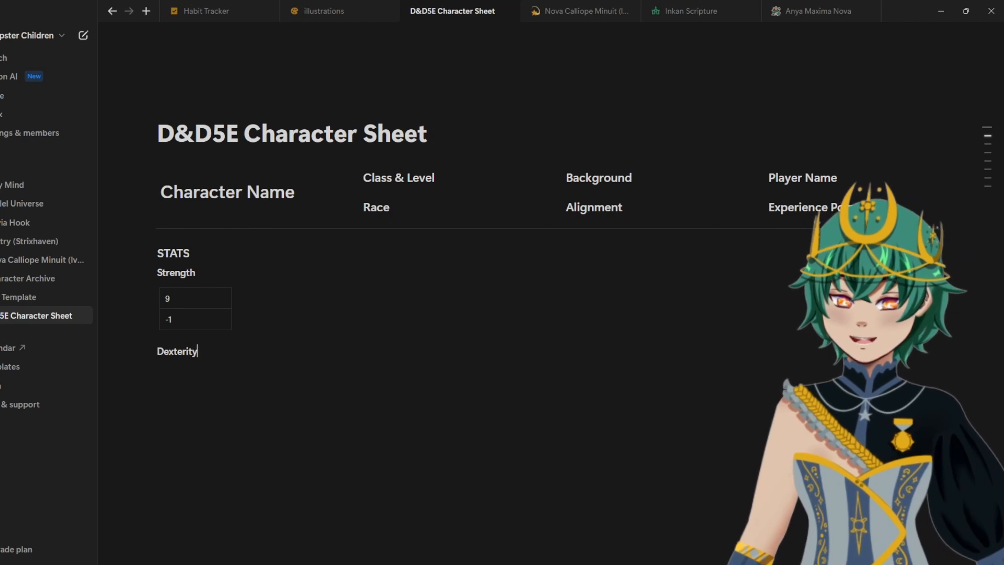
key(Return)
text(/tab)
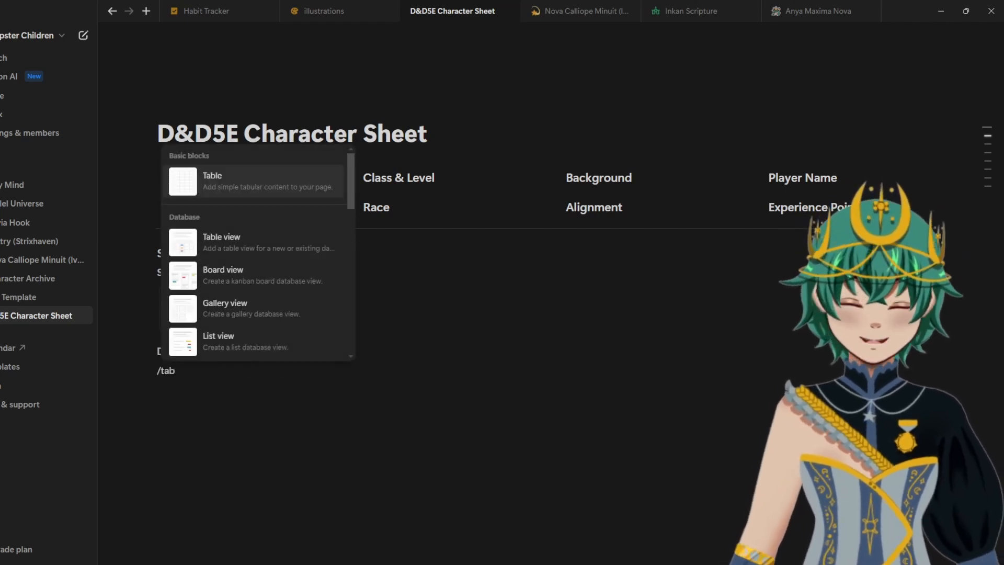
key(Return)
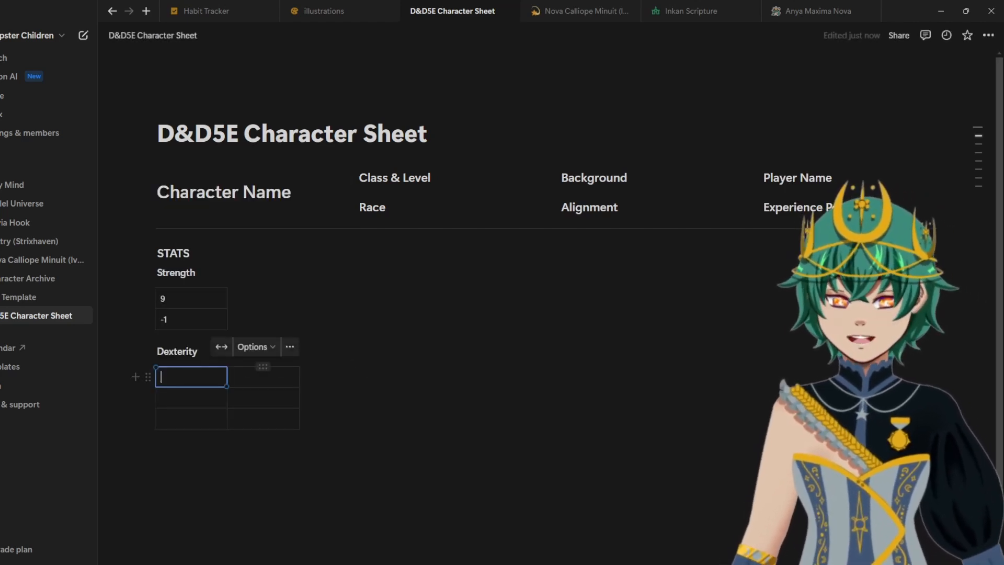
click(263, 367)
click(299, 491)
click(154, 418)
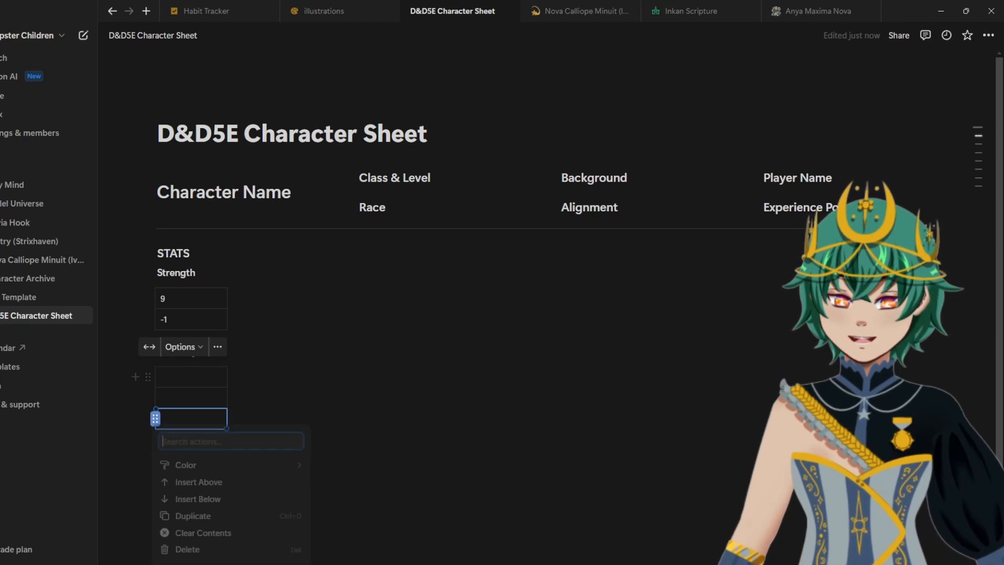
Step: Fill the Dexterity table with 15 in the upper cell and +2 in the lower cell
click(187, 379)
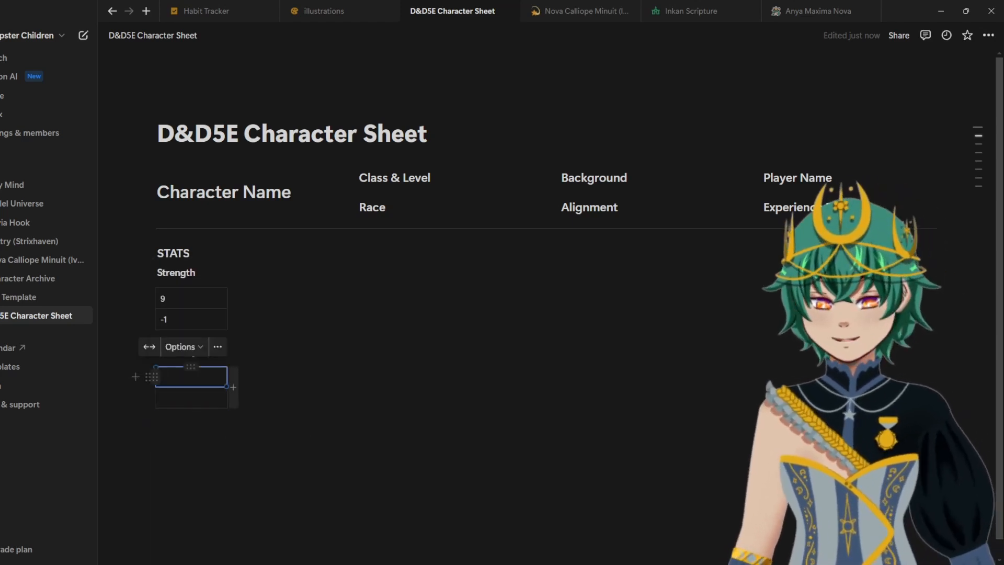
text(15)
key(Return)
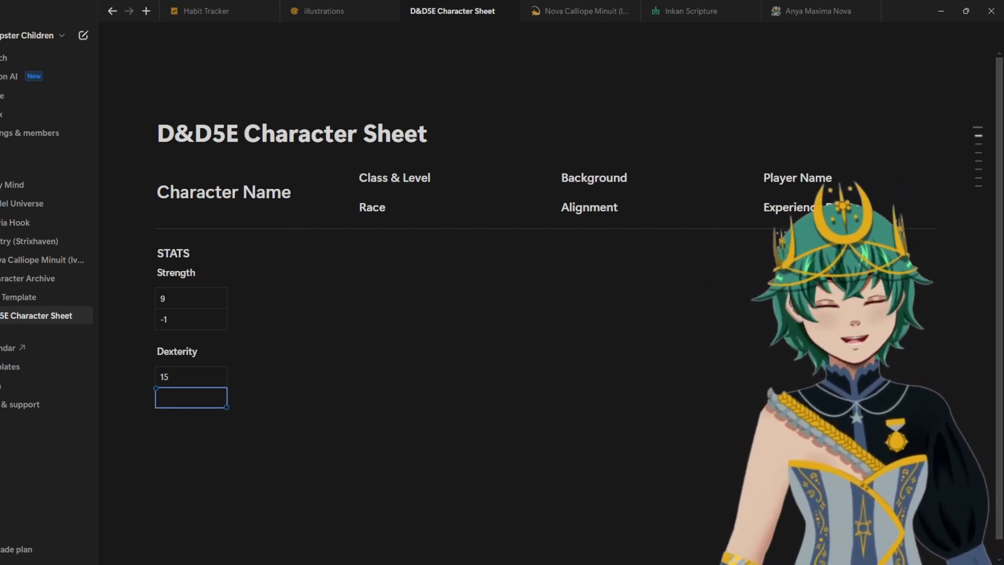
text(+2)
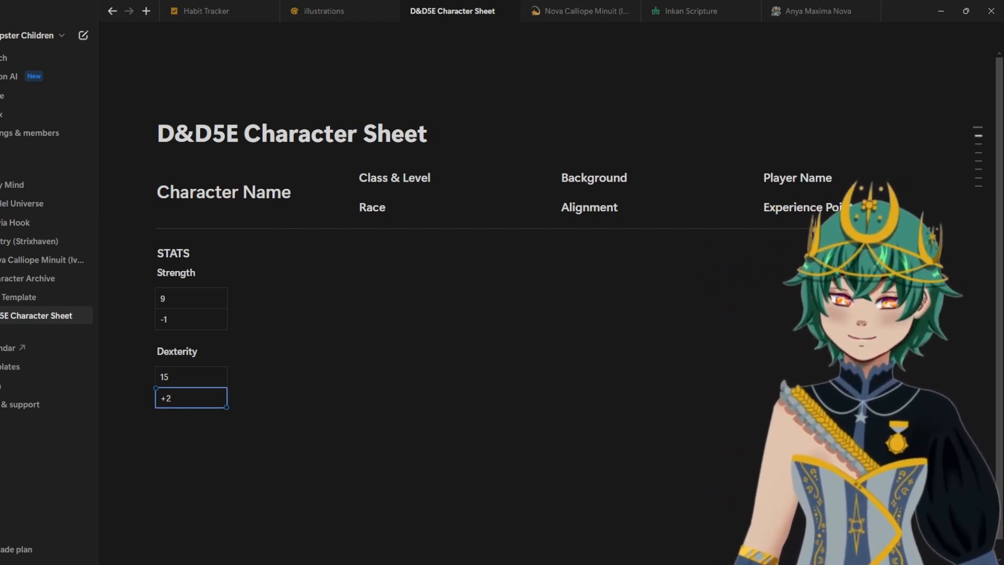
Step: Add a "Constitution" line below the Dexterity table and insert a simple table under it, cut down to one column and two rows
scroll(575, 235, down, 1)
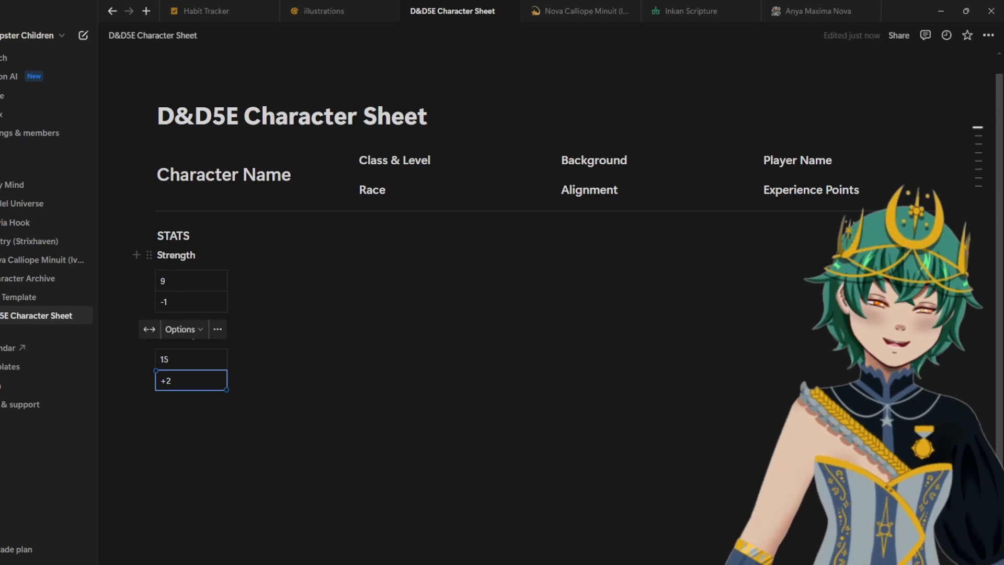
click(230, 413)
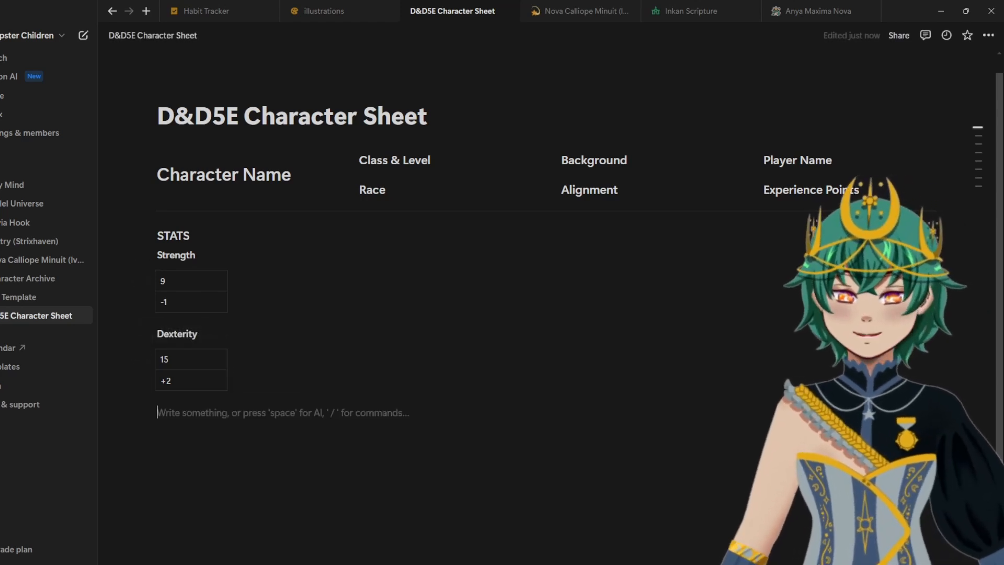
text(Constitution)
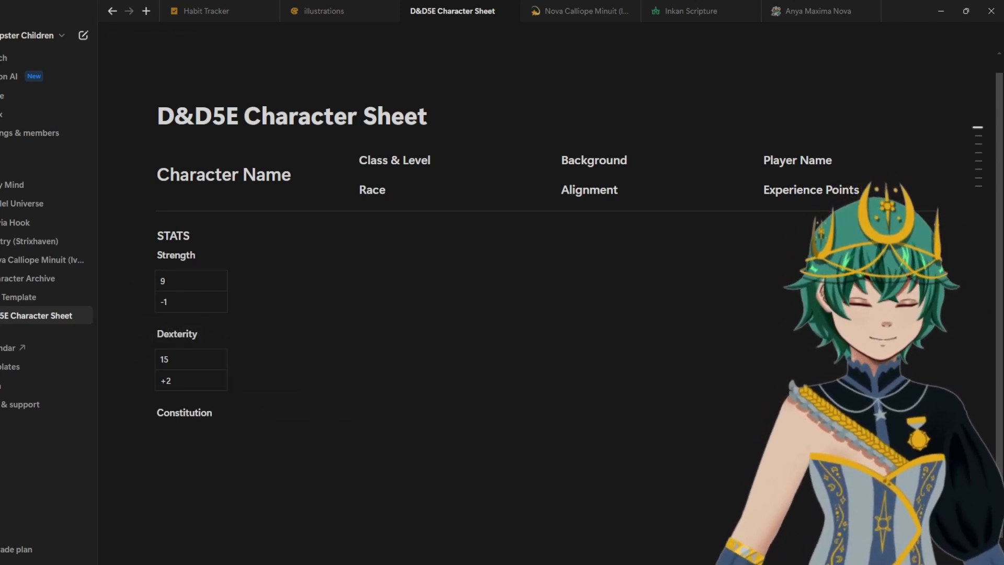
key(Return)
text(/table)
key(Return)
click(262, 427)
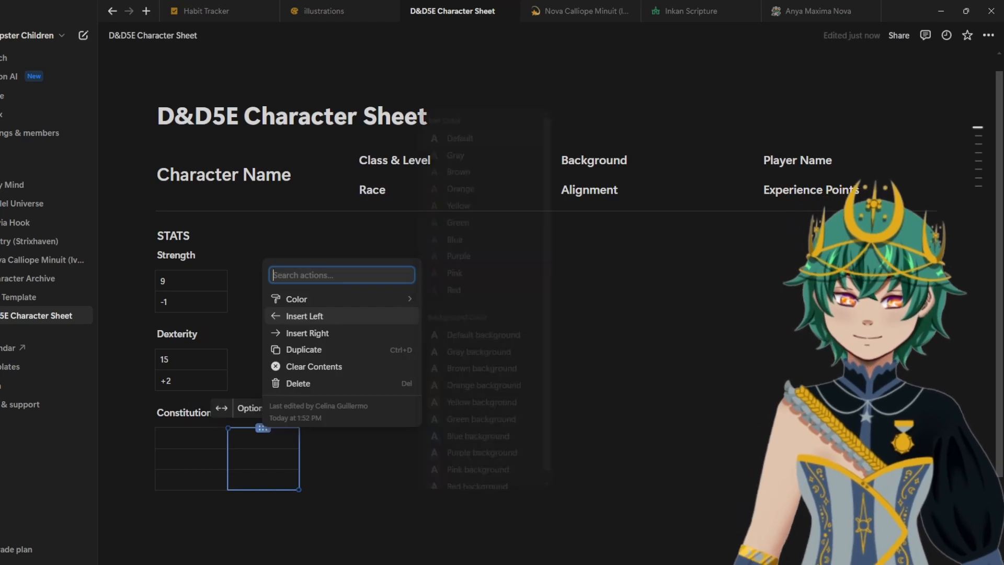
click(298, 383)
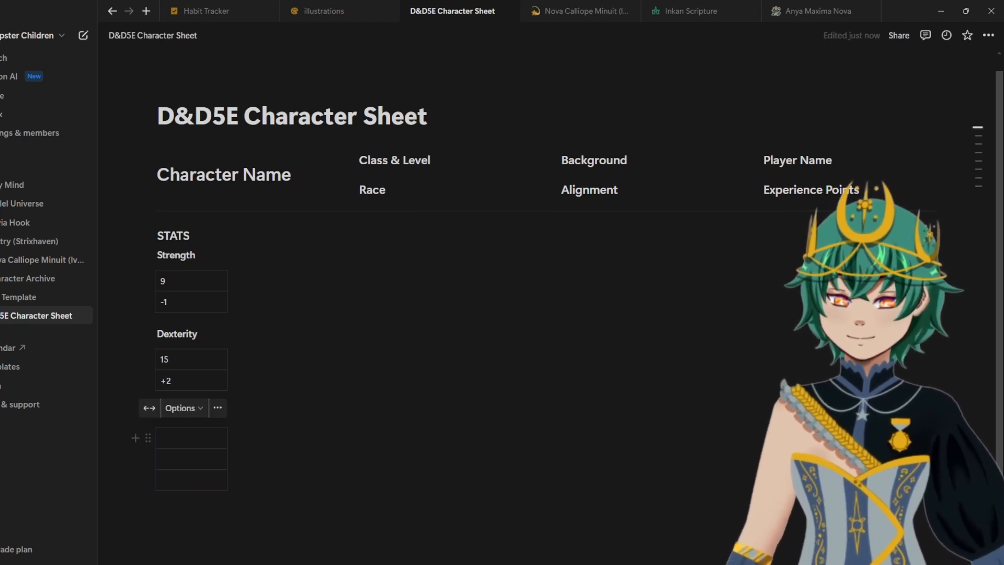
click(155, 479)
click(195, 438)
Step: Fill the Constitution table with 10 in the upper cell and 0 in the lower cell
click(195, 438)
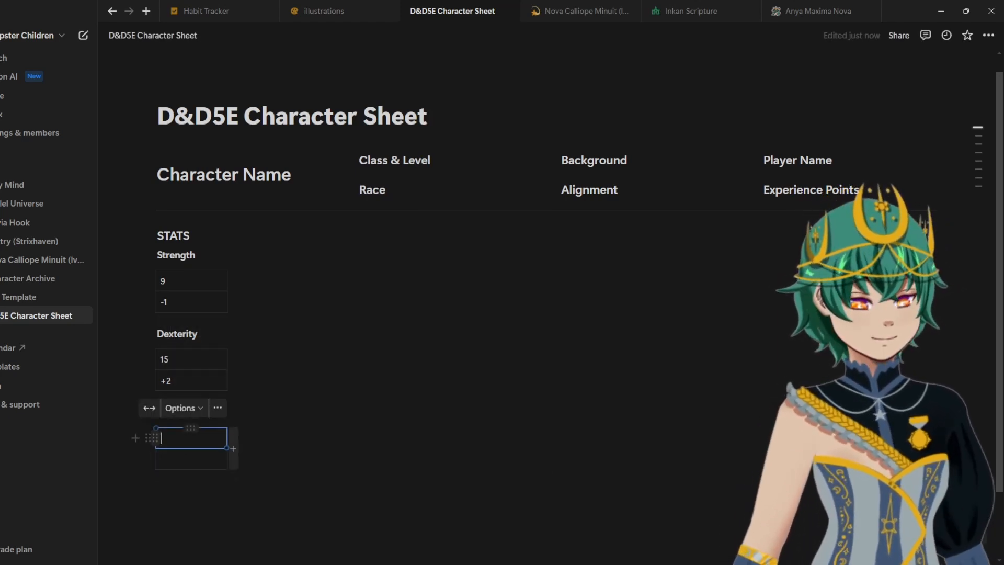
text(10)
key(Down)
text(0)
Step: Add an "Intelligence" line below the Constitution table and insert a simple table under it, cut down to one column and two rows
scroll(195, 437, down, 2)
click(192, 413)
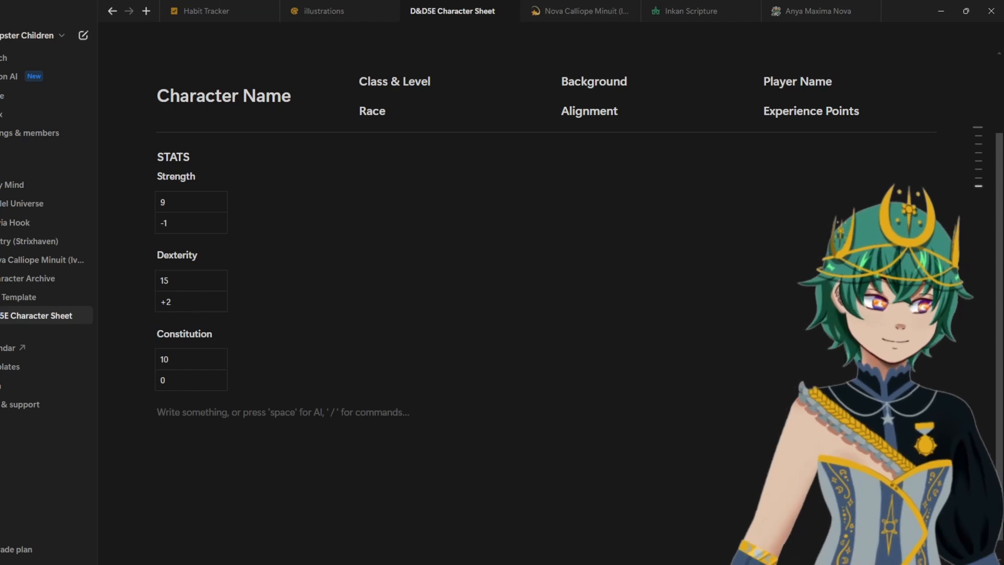
text(Intelligence)
key(Return)
text(/table)
key(Return)
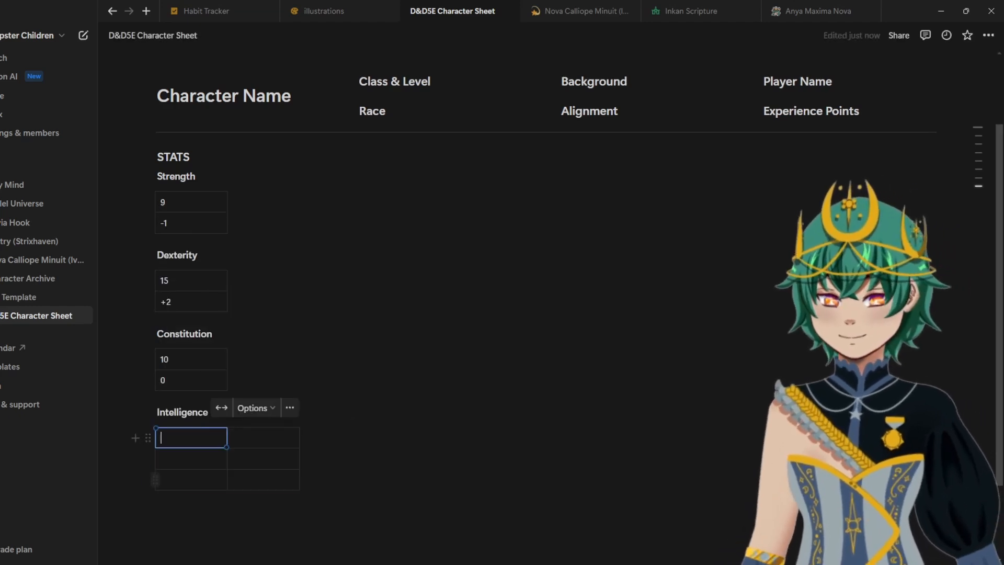
click(155, 480)
click(192, 434)
click(263, 427)
click(301, 387)
Step: Fill the Intelligence table with 15 in the upper cell and +2 in the lower cell
click(193, 438)
text(15)
key(Return)
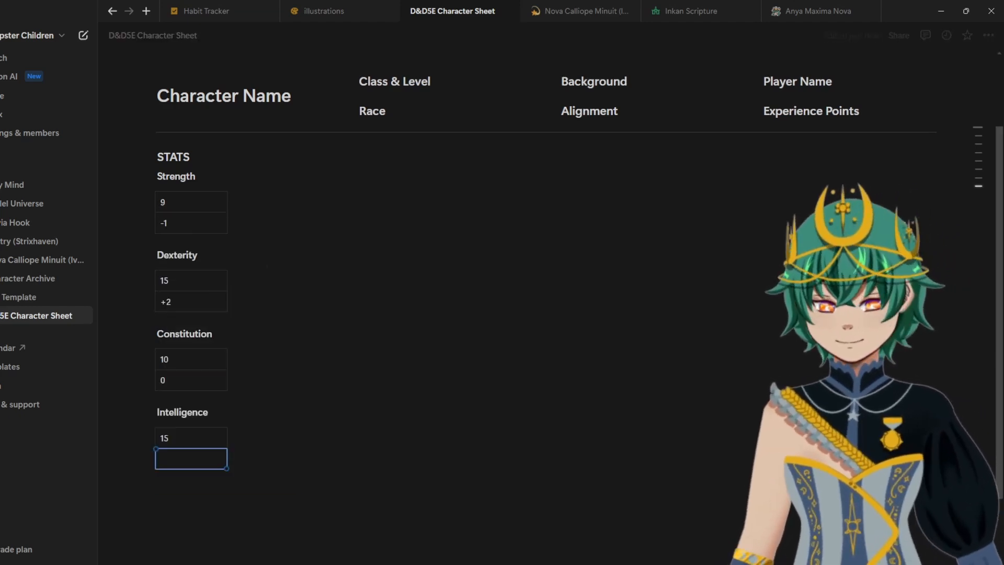
text(+2)
Step: Add a bold "Wisdom" line below the Intelligence table and insert a simple table under it, cut down to one column and two rows
click(191, 490)
key(ctrl+b)
text(Wisdom)
key(Return)
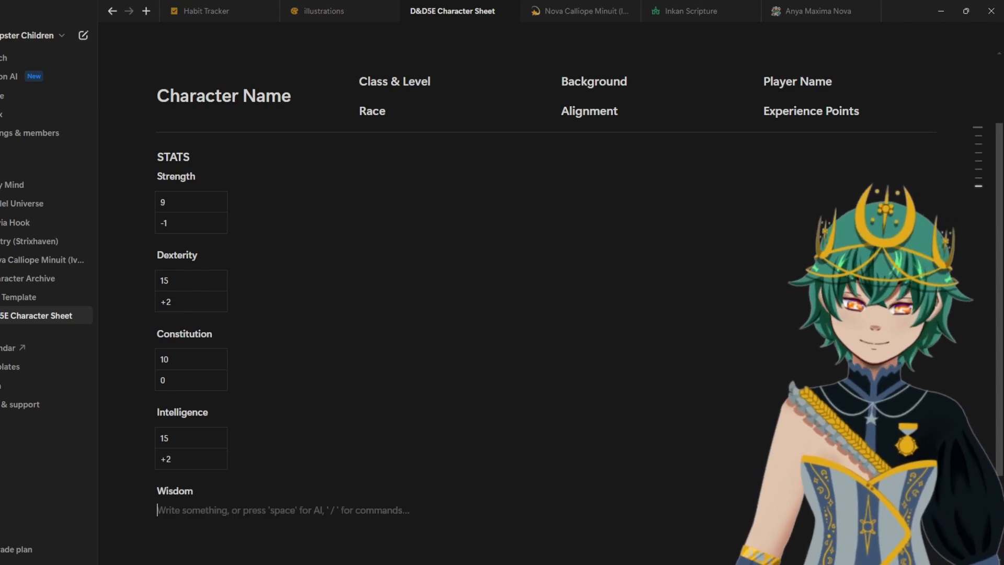
text(/table)
key(Return)
scroll(193, 512, down, 3)
click(192, 379)
click(156, 379)
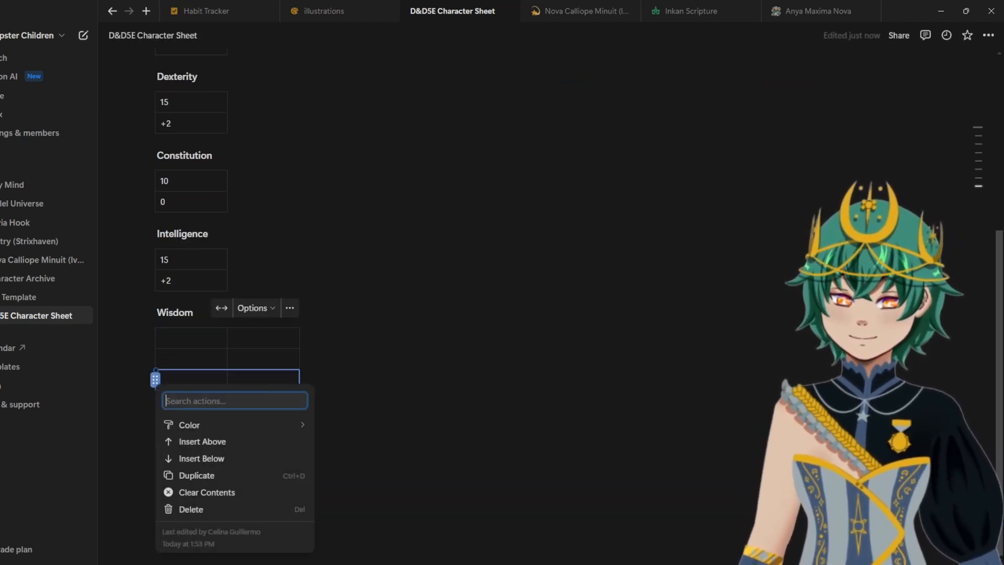
click(192, 509)
click(263, 349)
click(297, 474)
Step: Fill the Wisdom table with 16 in the upper cell and +3 in the lower cell
click(191, 359)
text(16)
key(Return)
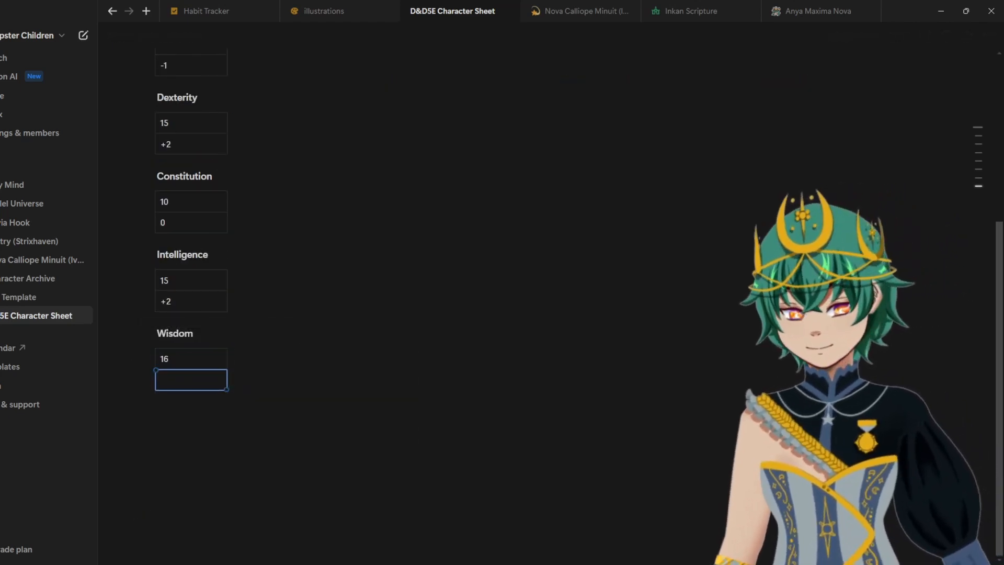
text(+3)
Step: Add a bold "Charisma" line below the Wisdom table and insert a simple table under it, cut down to one column and two rows
click(192, 413)
key(ctrl+b)
text(Charisma)
key(Return)
text(/tab)
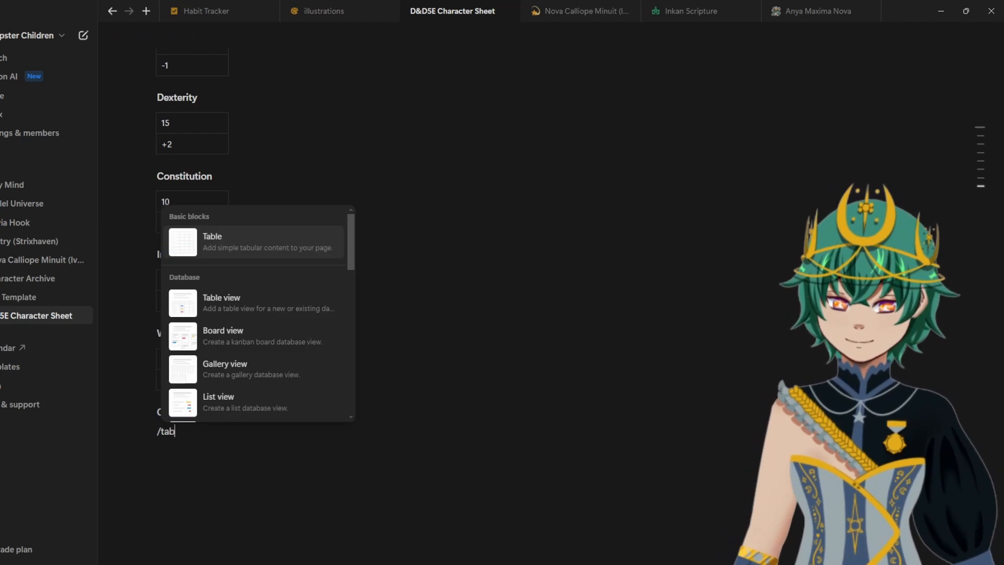
key(Return)
click(155, 480)
click(192, 438)
click(263, 427)
click(296, 381)
Step: Fill the Charisma table with 16 in the upper cell and +3 in the lower cell
click(191, 437)
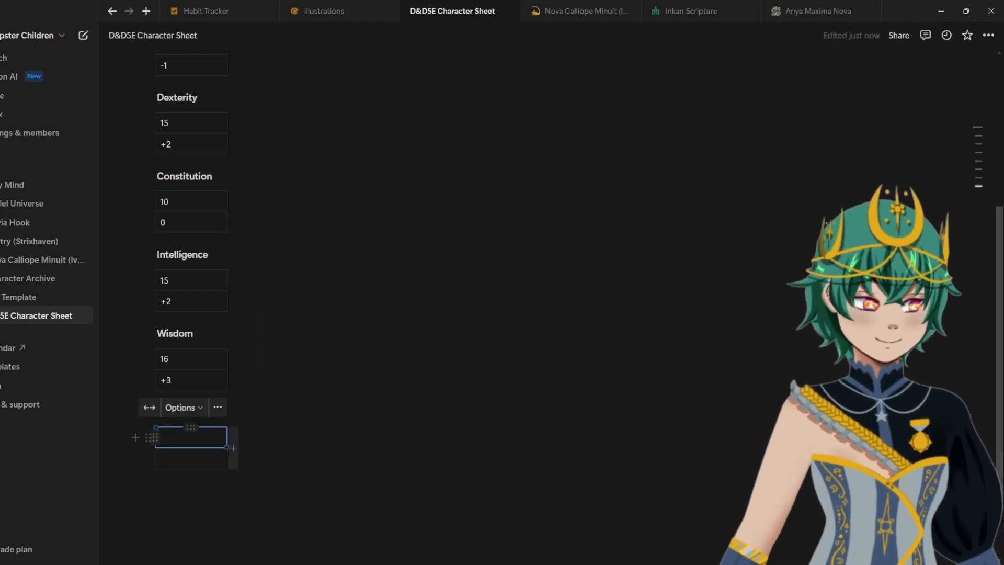
text(16)
key(Return)
text(+3)
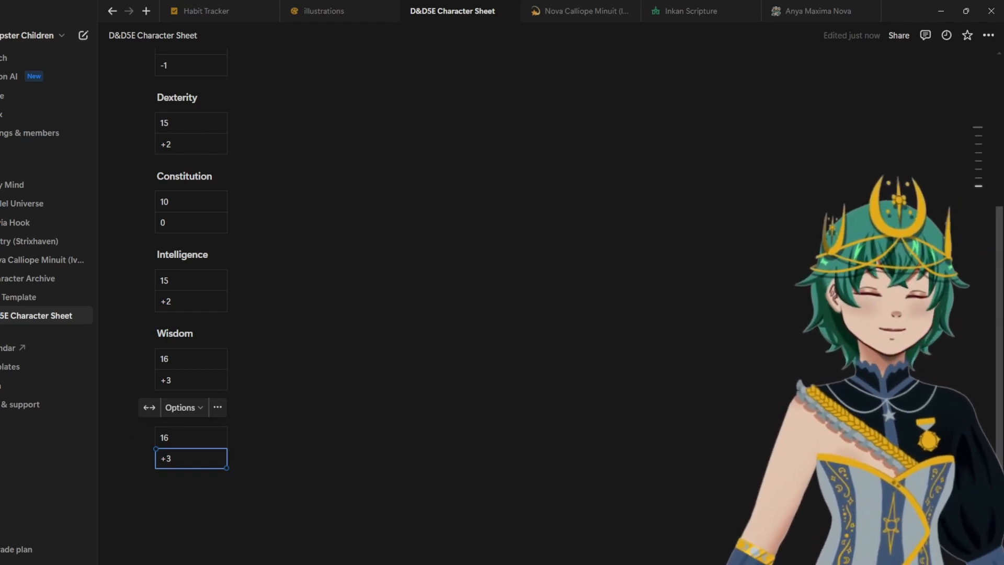
Step: Write the placeholder "sdfg" below the Charisma table and move it beside the STATS heading as a second column
scroll(449, 293, up, 5)
scroll(450, 293, down, 4)
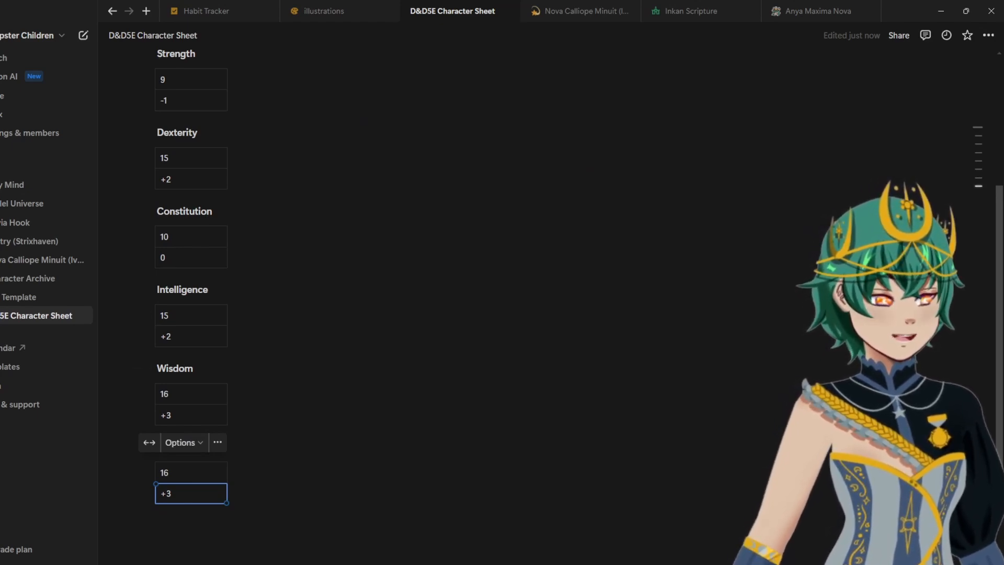
click(334, 500)
click(314, 526)
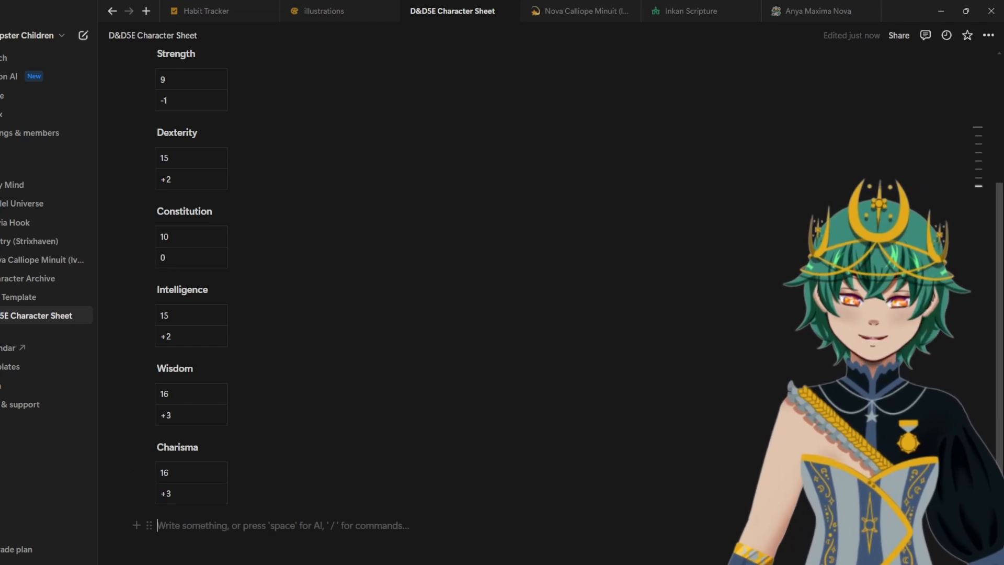
text(sdfg)
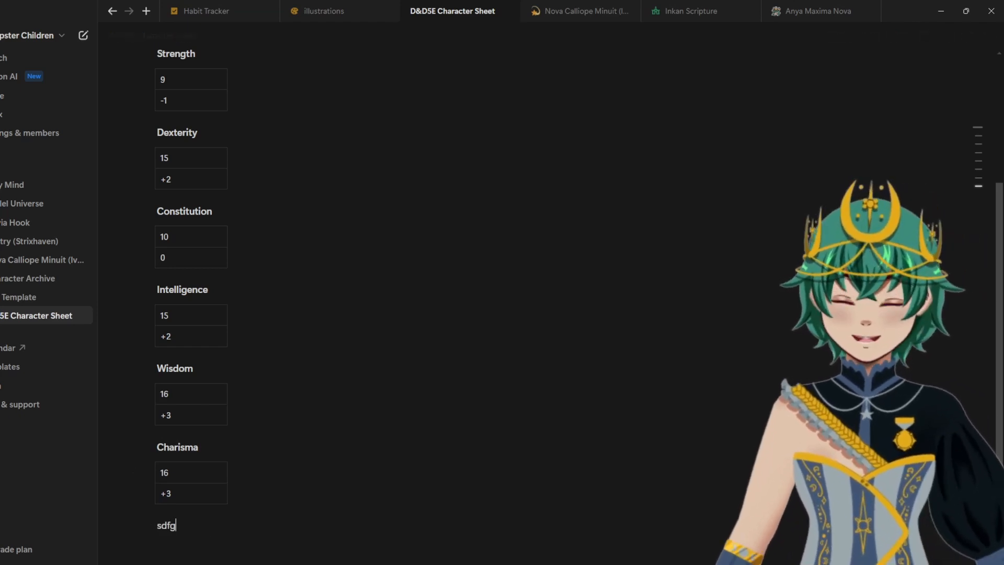
scroll(502, 293, down, 3)
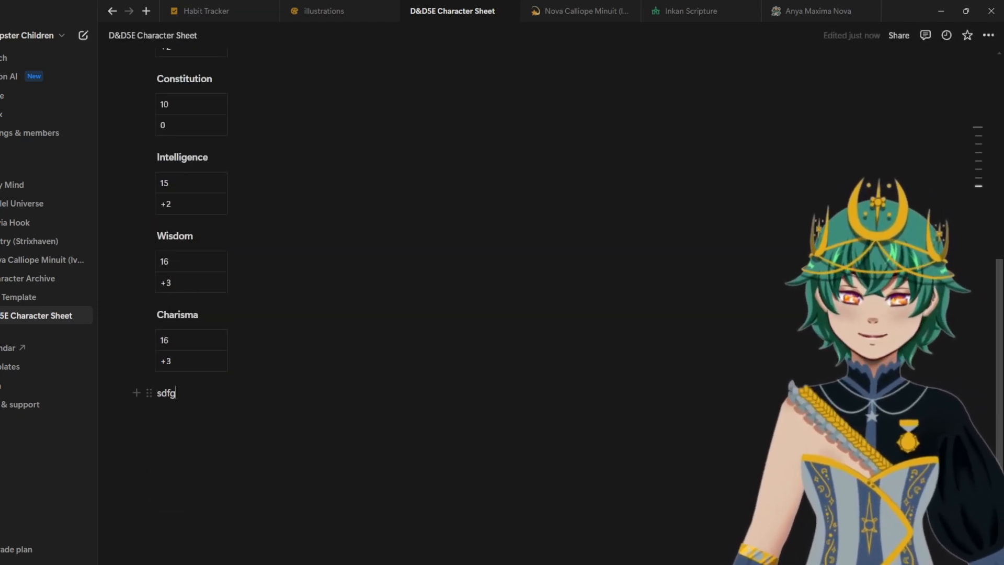
drag(149, 392, 939, 251)
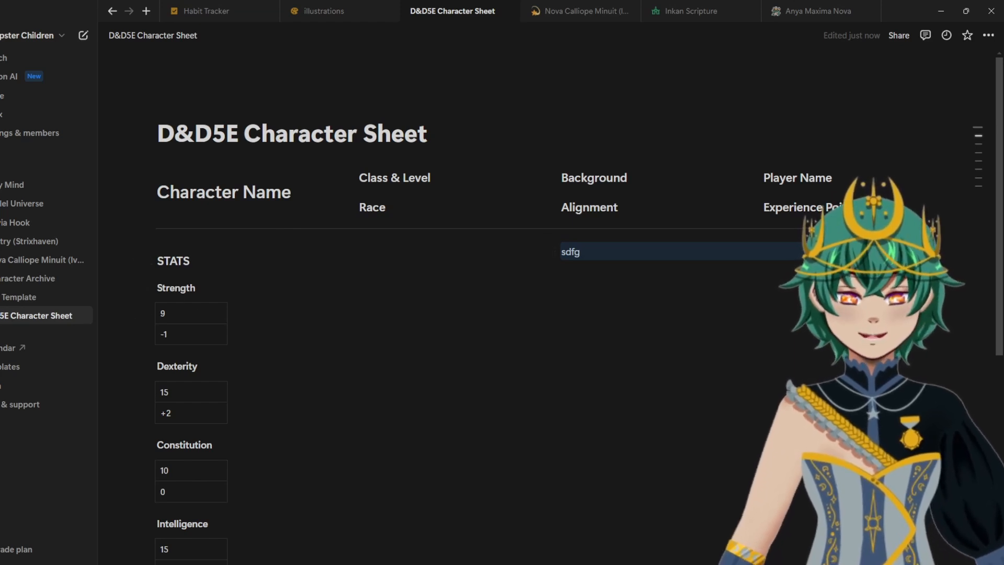
Step: Move all the ability labels and tables, from Strength to Charisma, into the first column under the STATS heading
scroll(137, 366, down, 1)
drag(124, 228, 260, 551)
scroll(150, 283, up, 6)
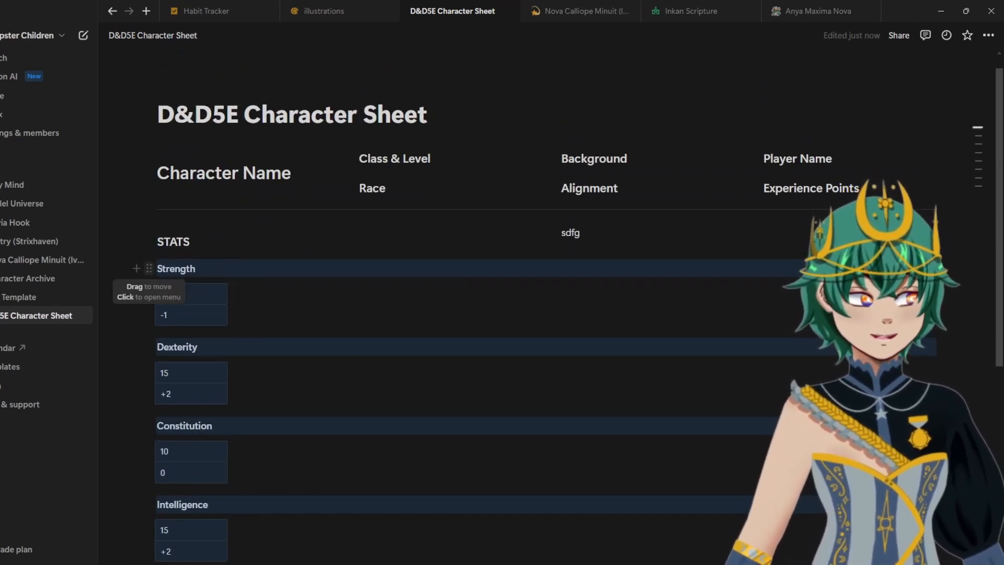
drag(149, 268, 173, 245)
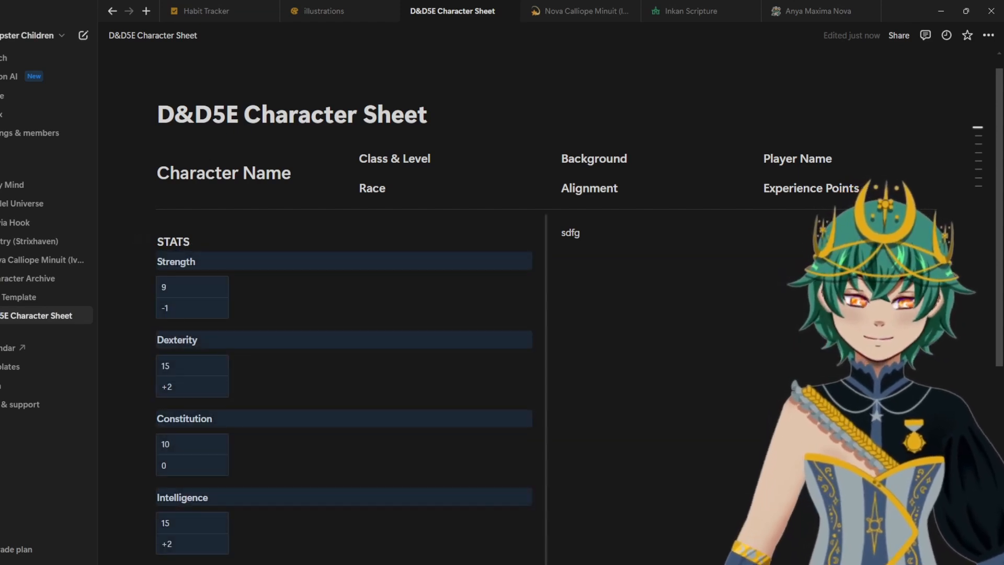
Step: Narrow the STATS column until its divider sits just beside the ability tables
drag(546, 262, 264, 262)
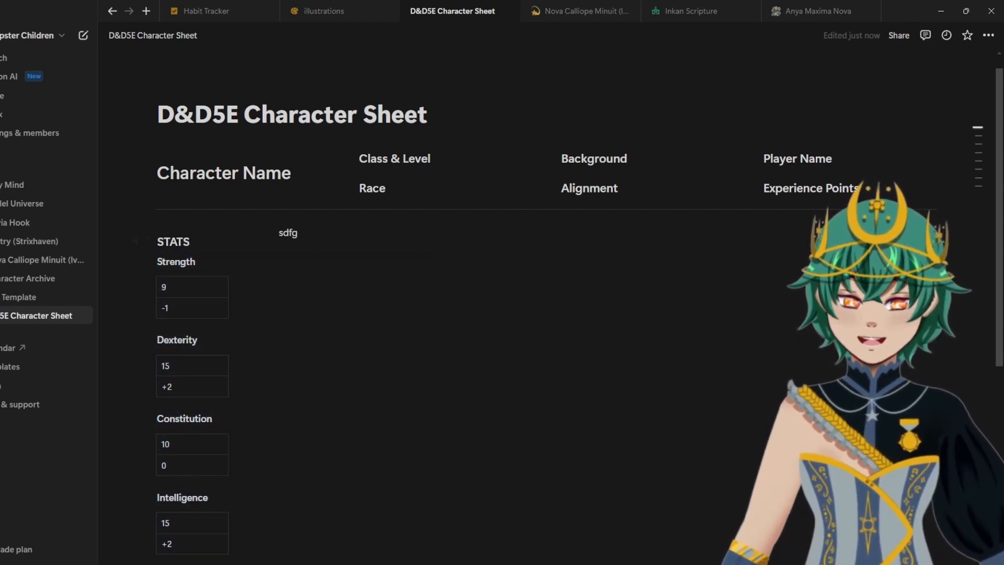
scroll(198, 366, down, 5)
scroll(293, 254, up, 5)
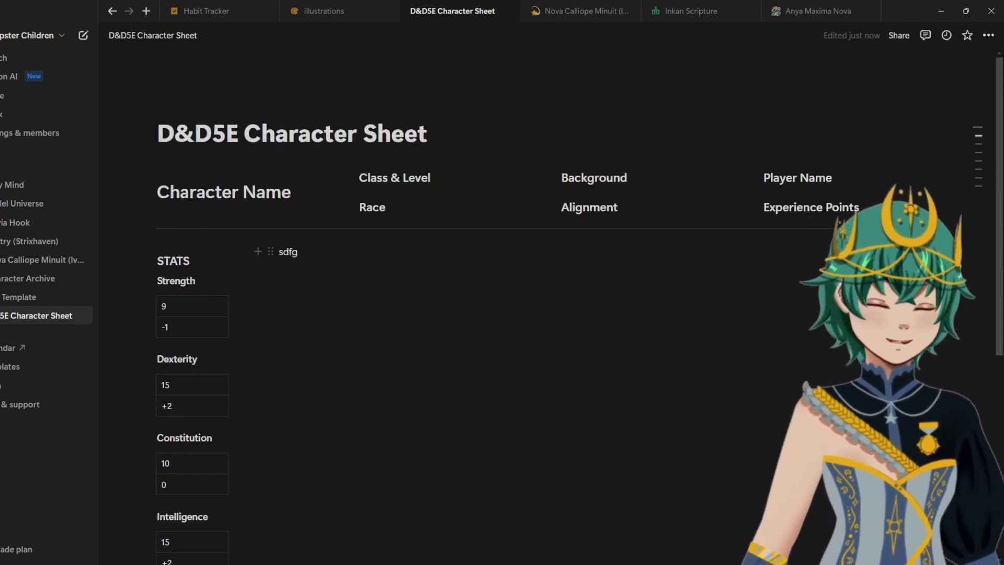
Step: Replace the "sdfg" placeholder in the second column with a simple table
double_click(288, 252)
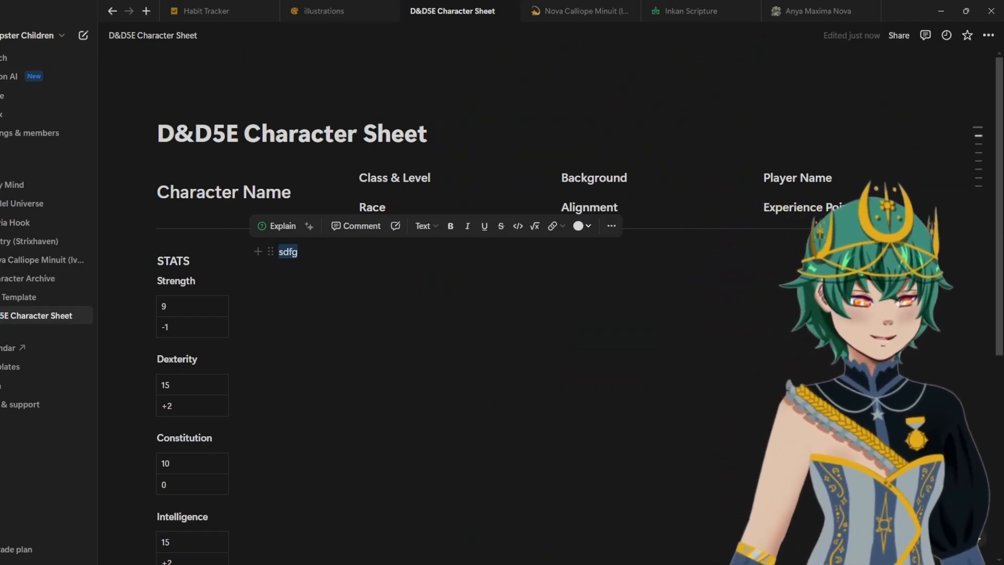
text(/tab)
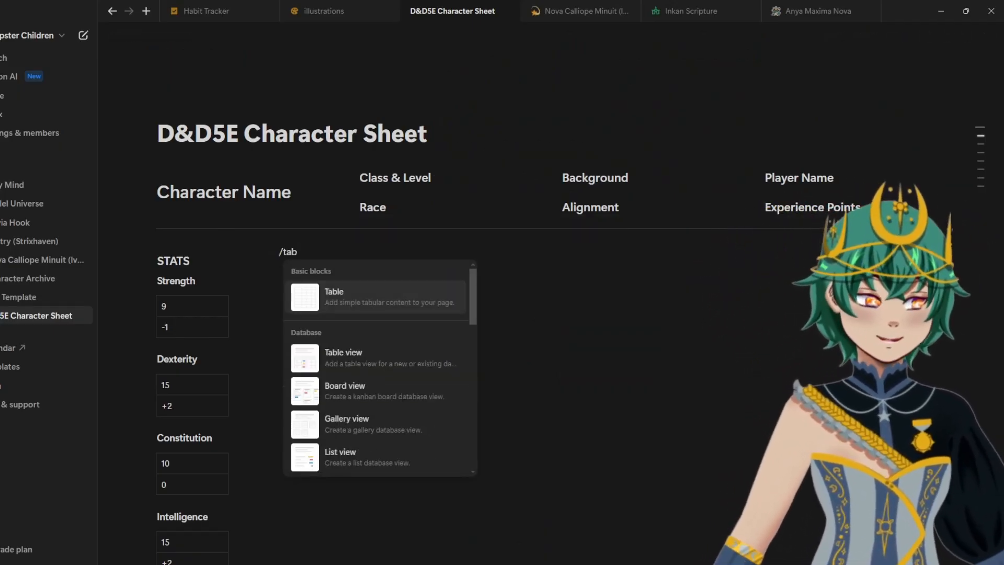
key(Return)
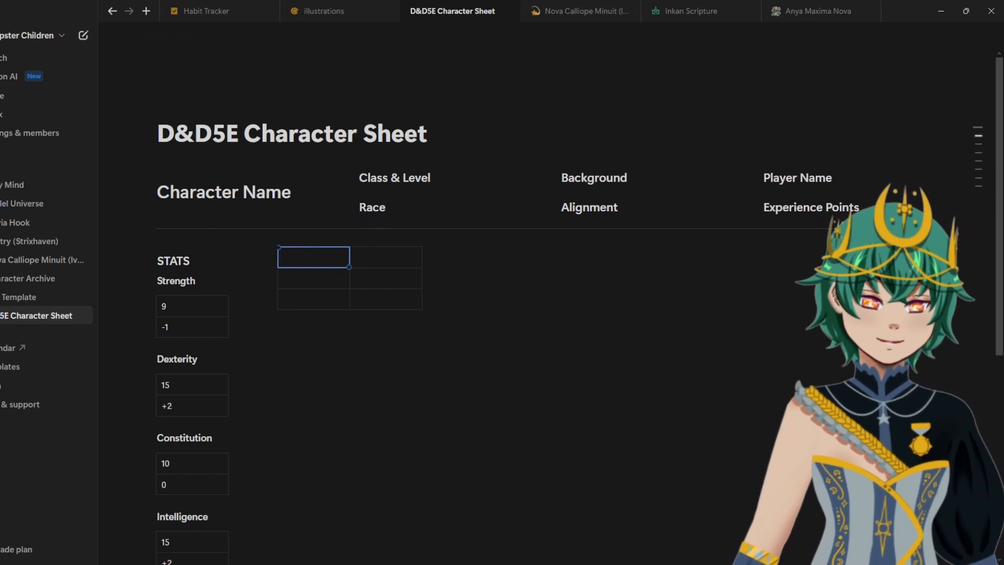
Step: Delete the lower two rows of the new table beside STATS, keeping a single two-column row
click(386, 278)
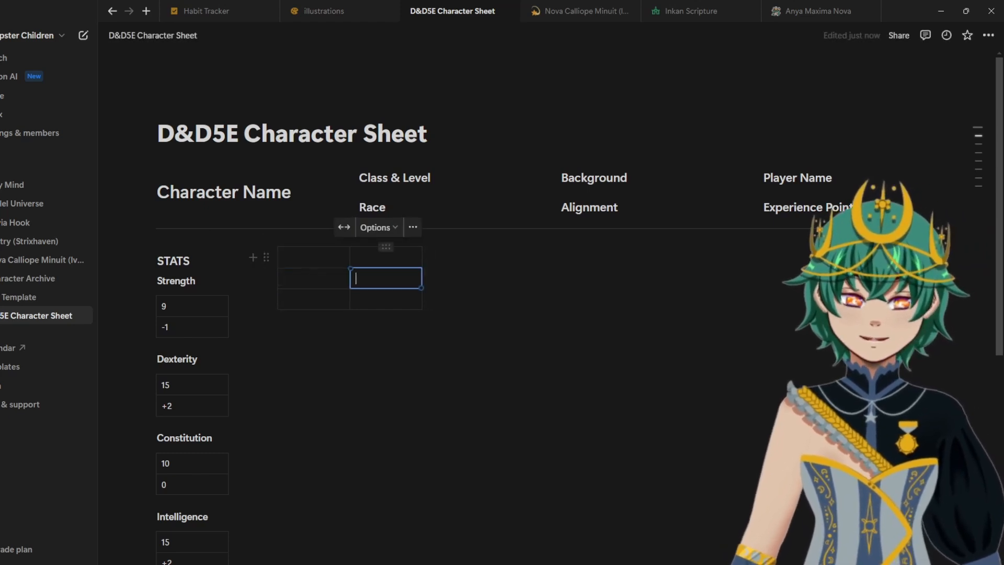
click(312, 278)
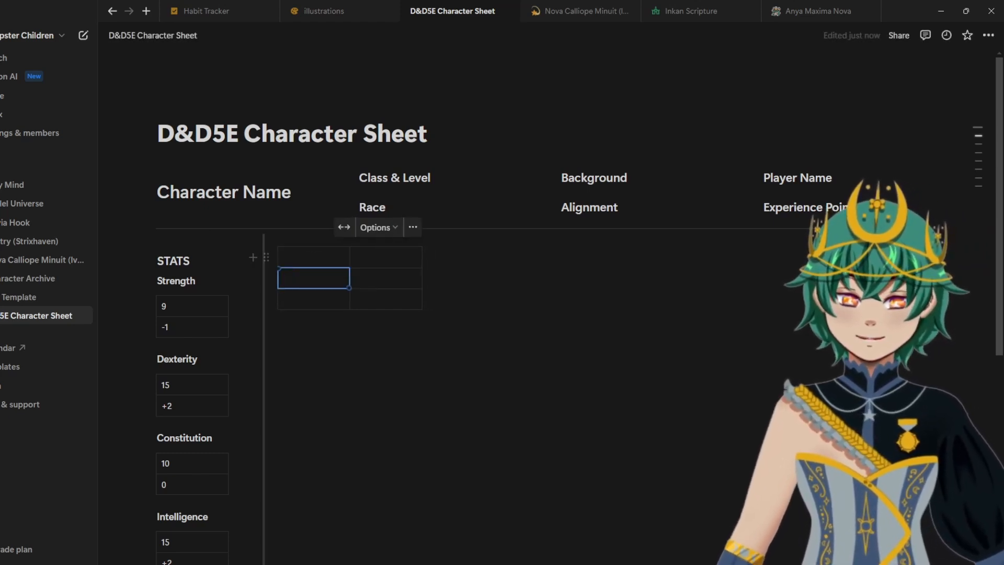
click(386, 299)
click(279, 299)
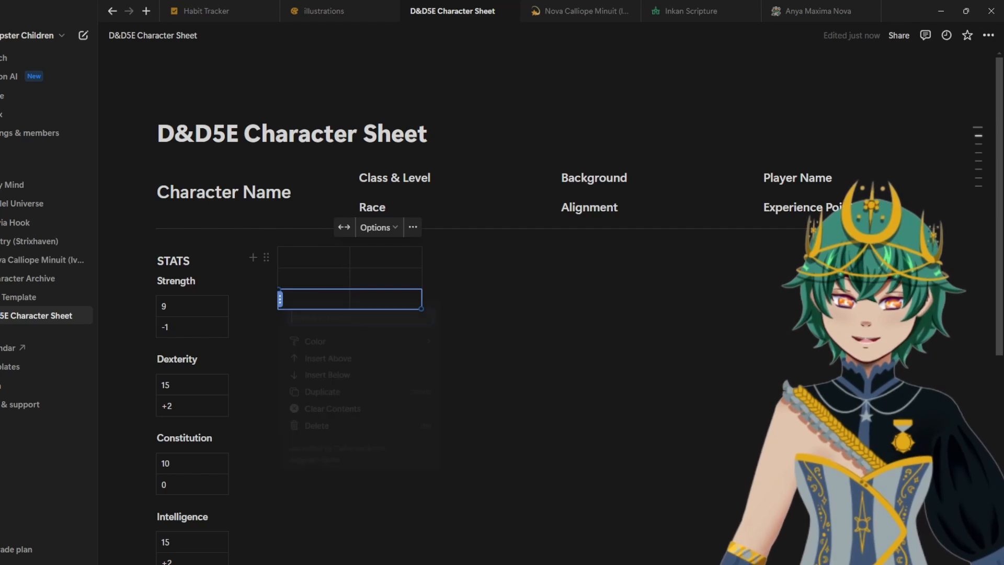
click(317, 425)
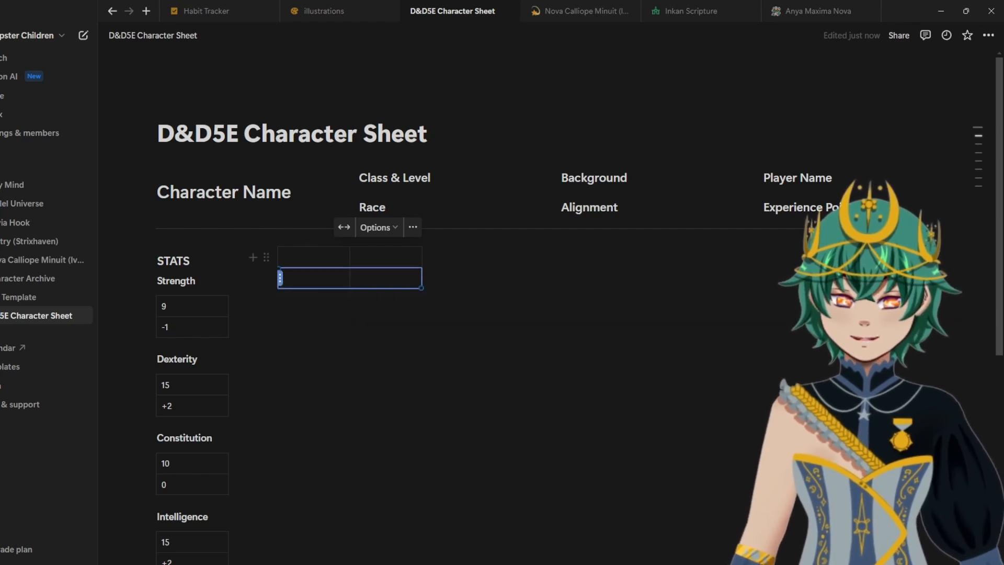
click(280, 278)
click(314, 405)
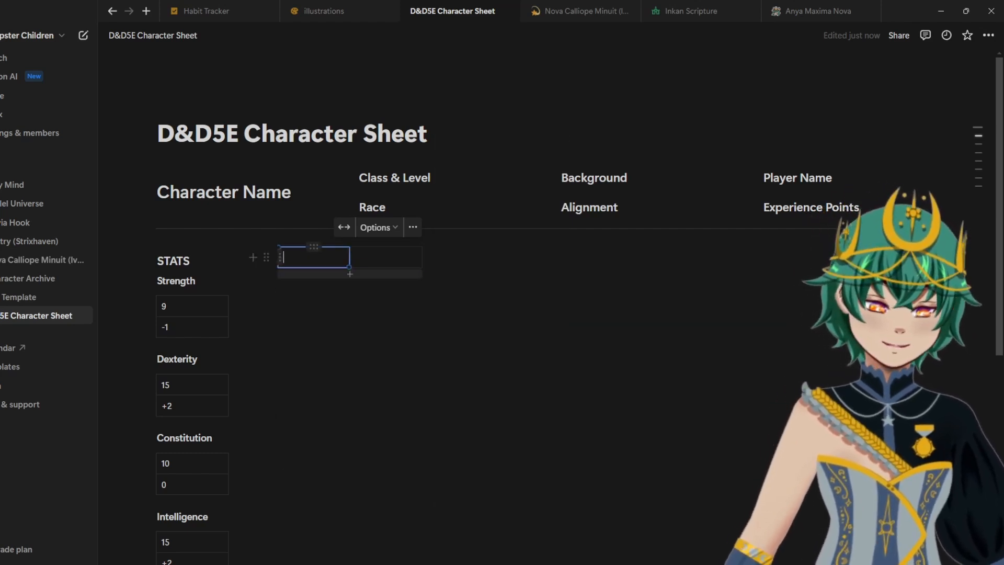
Step: Enter 0 and "Inspiration" in the row's two cells and narrow the first column to about half its width
text(0)
key(Tab)
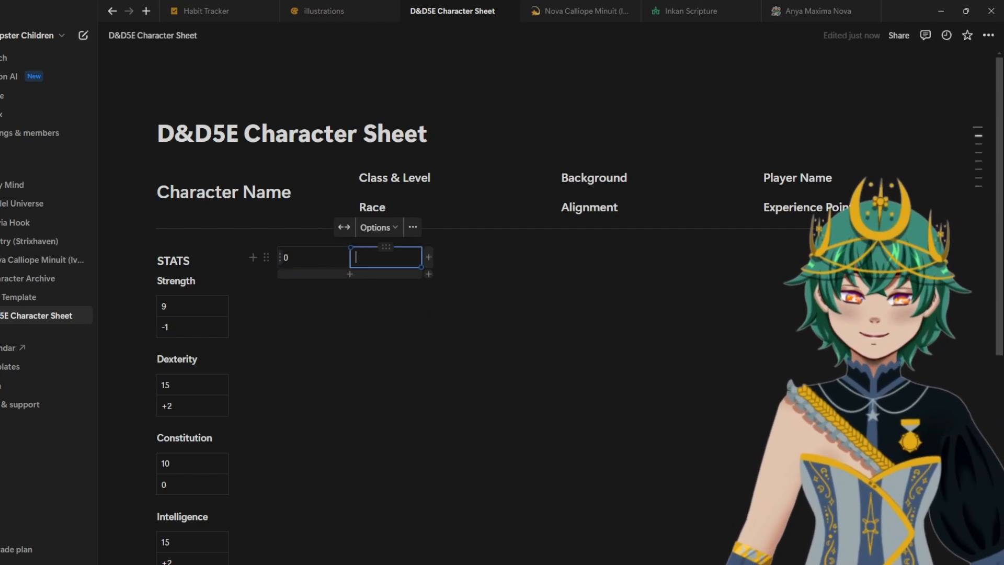
text(Inspiration)
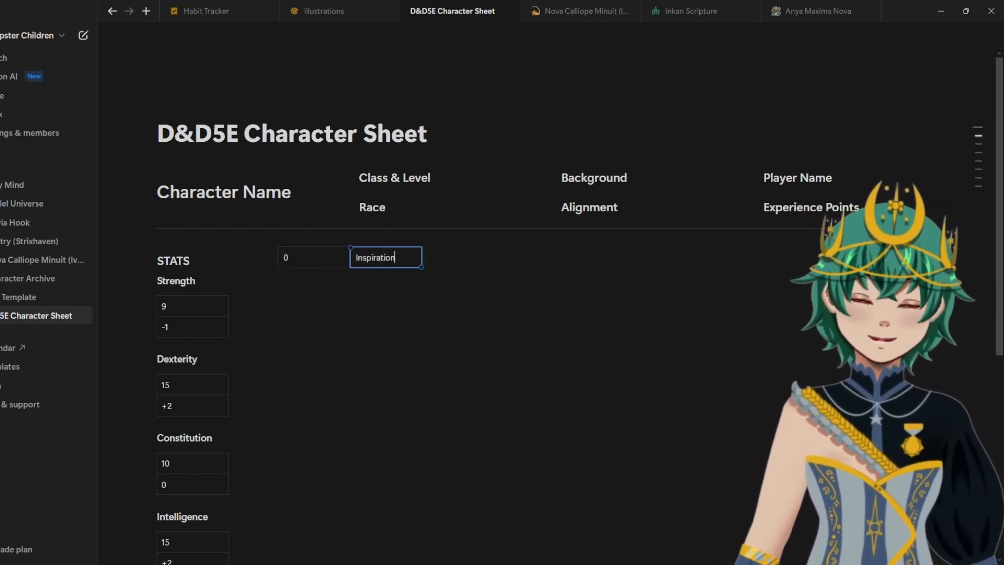
drag(349, 258, 313, 258)
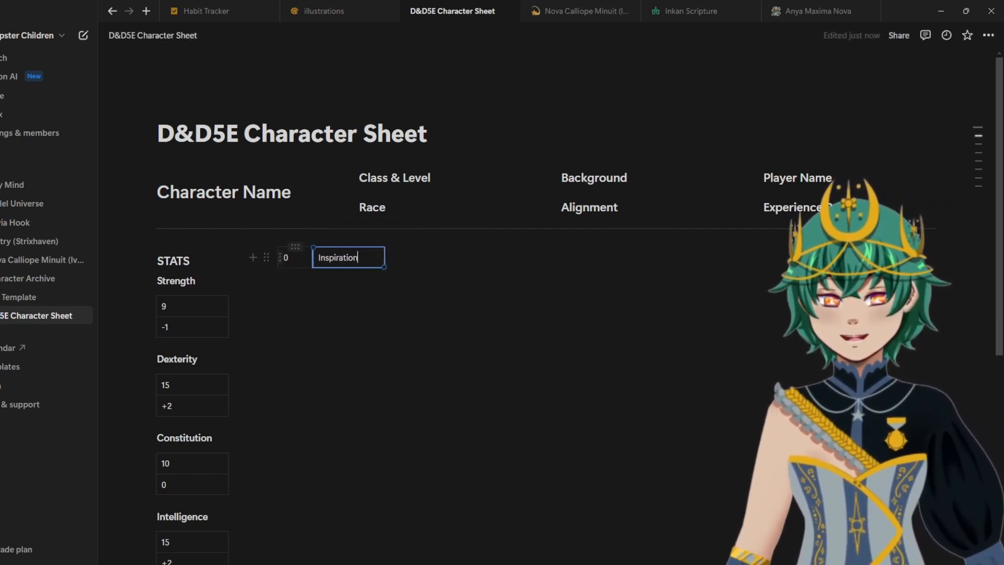
Step: Change the value beside Inspiration to +0
click(297, 258)
text(+)
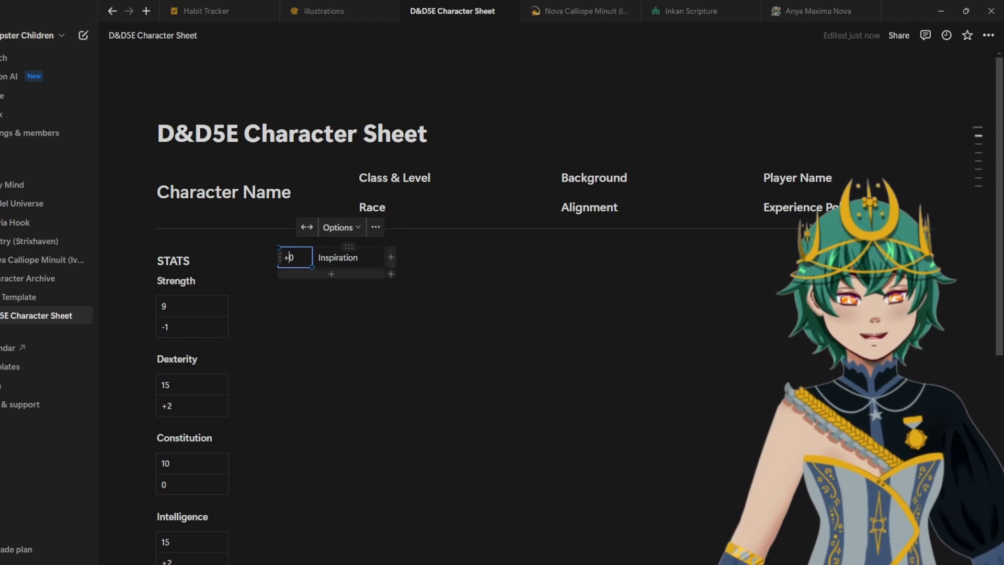
click(289, 257)
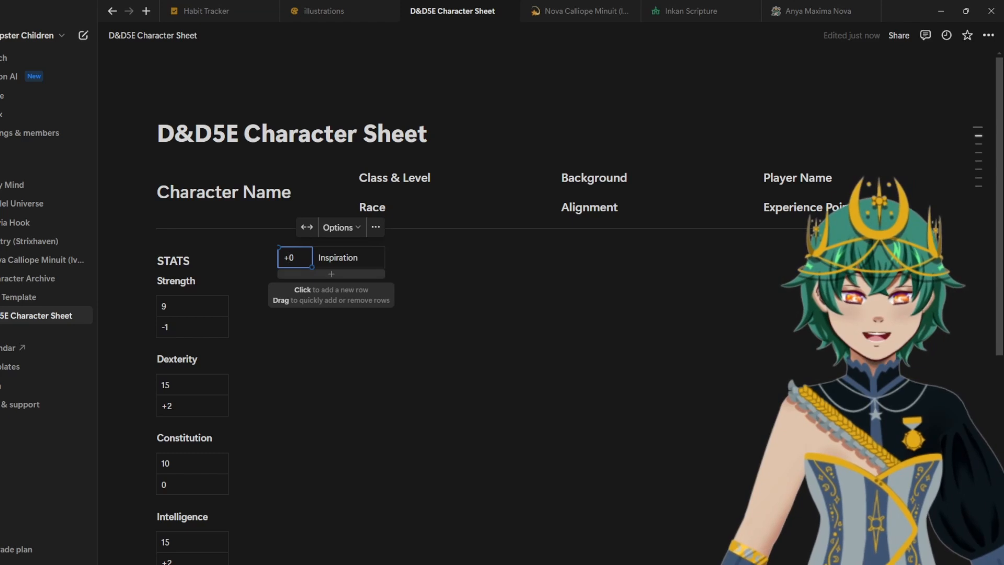
Step: Add a second row to the Inspiration table containing +0 and "Proficiency Bonus"
click(331, 274)
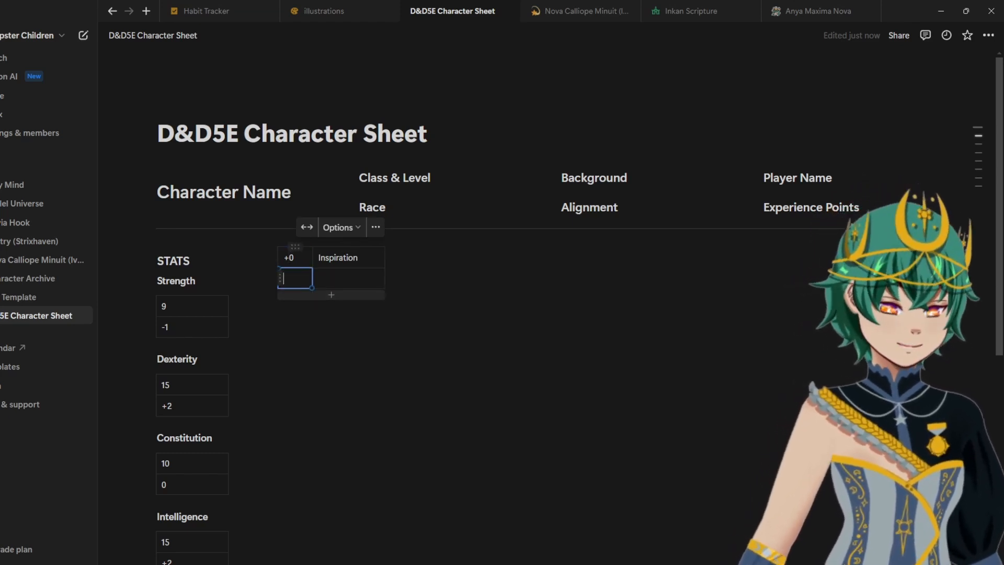
text(+0)
key(Tab)
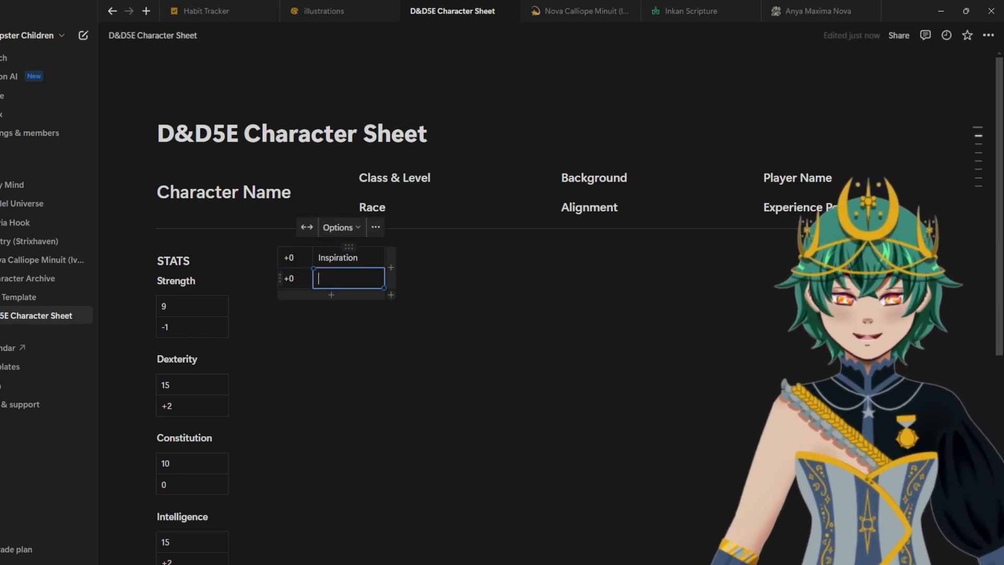
text(Proficie)
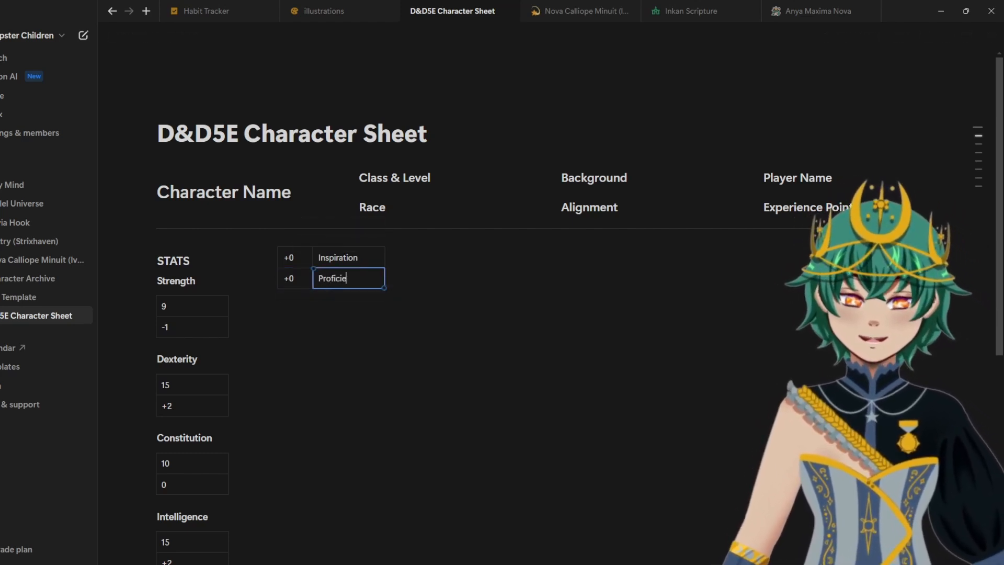
text(ncy Bonus)
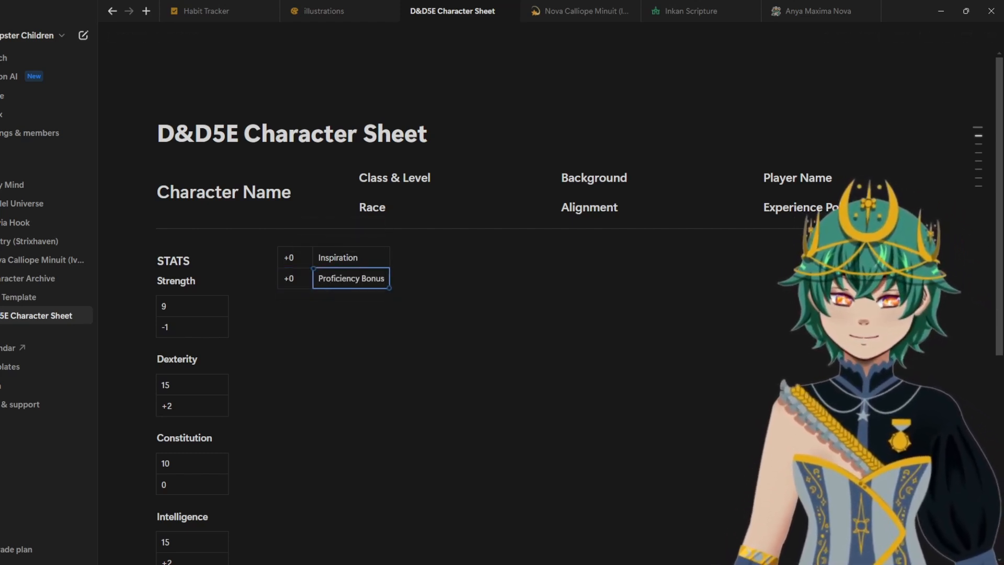
Step: Reset the Strength table to placeholder values: 00 for the score and +0 for the modifier
click(190, 306)
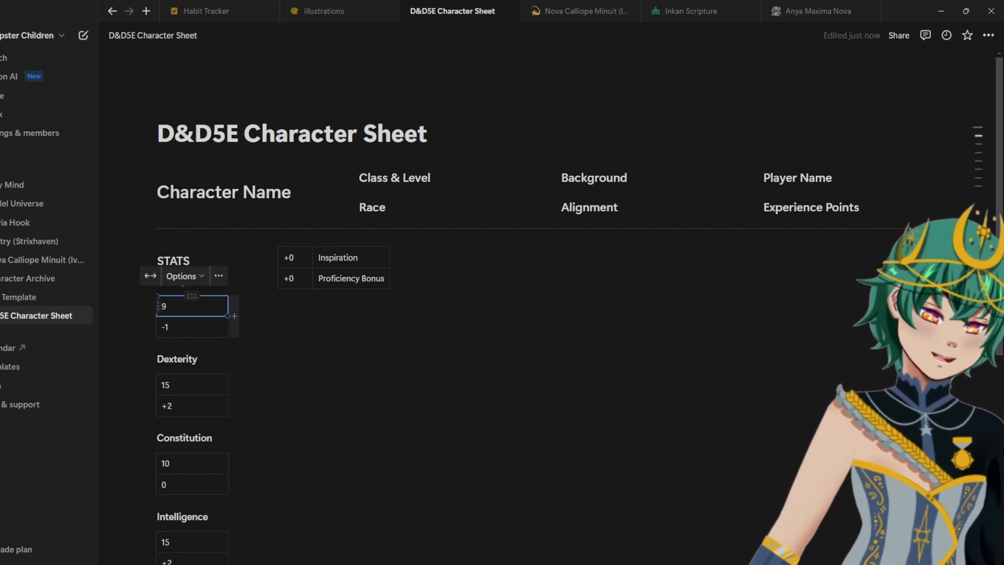
key(BackSpace)
text(00)
click(189, 327)
key(BackSpace)
key(BackSpace)
text(+0)
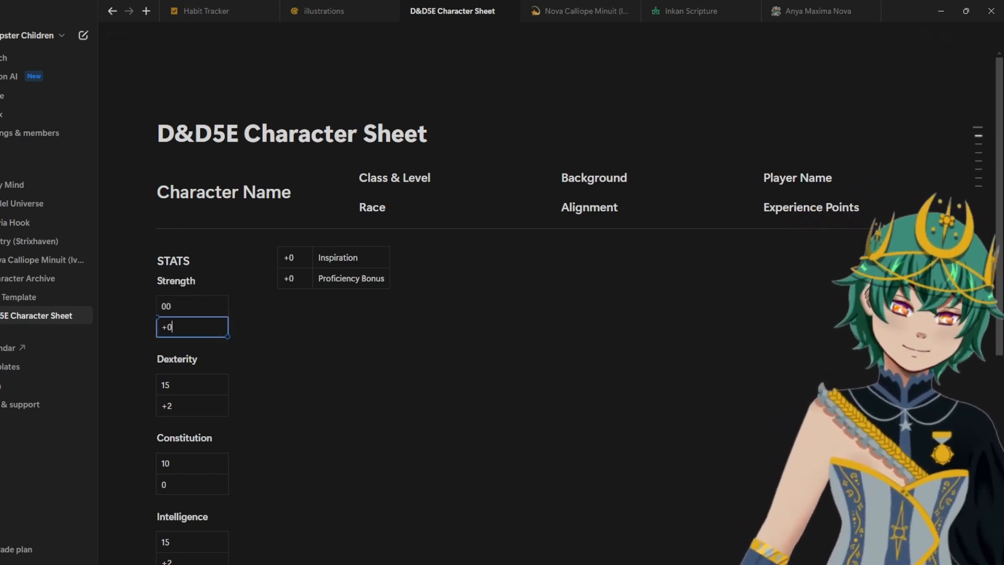
Step: Reset the Dexterity table to a score of 00 and a modifier of +0
click(189, 385)
key(BackSpace)
key(BackSpace)
text(00)
click(189, 406)
key(BackSpace)
text(0)
Step: Reset the Constitution table to a score of 00 and a modifier of +0
scroll(190, 406, down, 2)
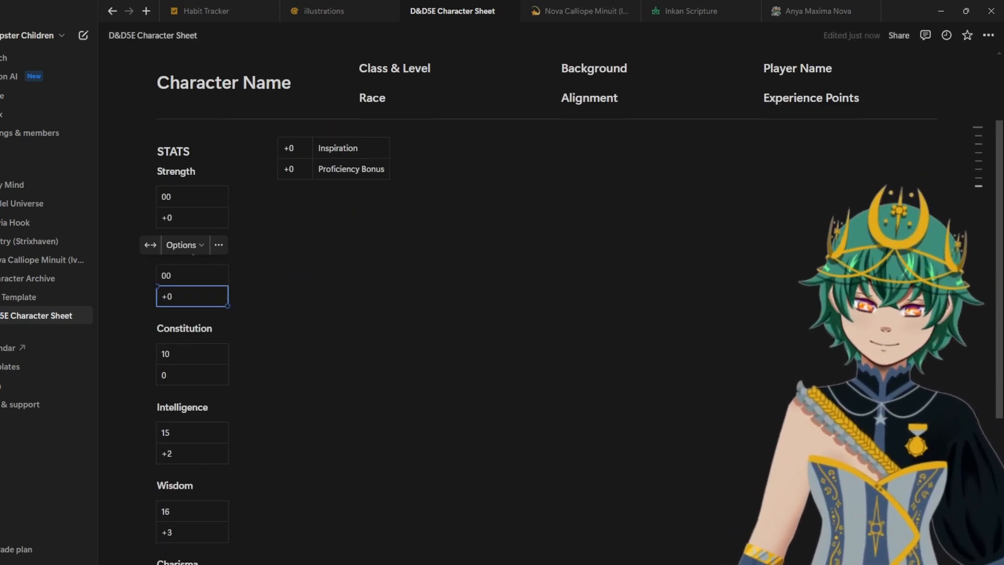
click(189, 354)
key(BackSpace)
key(BackSpace)
text(00)
click(189, 375)
key(BackSpace)
text(+0)
Step: Reset the Intelligence table to a score of 00 and a modifier of +0
scroll(190, 375, down, 3)
click(189, 268)
key(BackSpace)
key(BackSpace)
text(00)
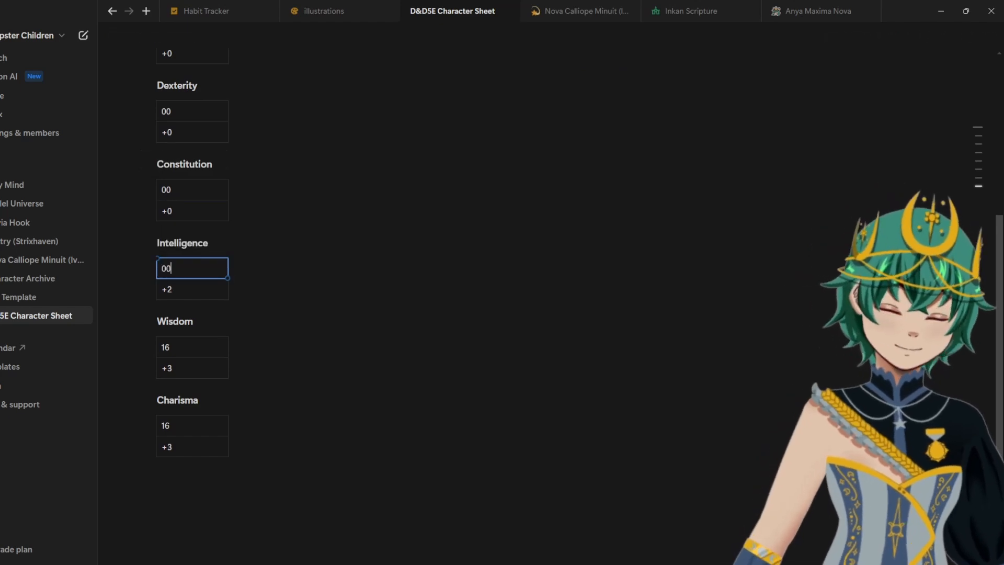
click(189, 289)
text(0)
Step: Reset the Wisdom table to a score of 00 and a modifier of +0
click(189, 347)
key(BackSpace)
key(BackSpace)
text(00)
click(189, 368)
key(BackSpace)
text(0)
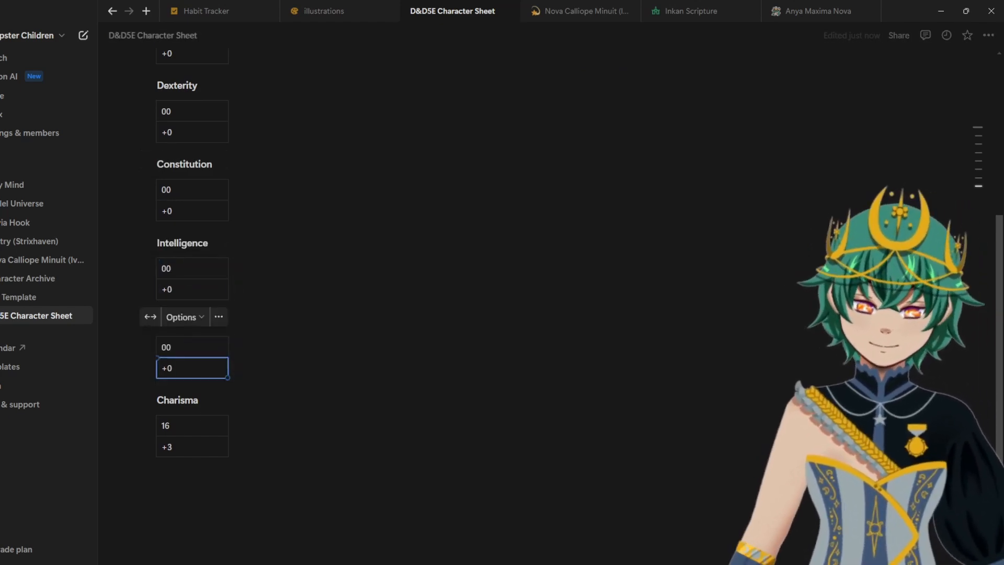
Step: Reset the Charisma table to a score of 00 and a modifier of +0
click(189, 426)
click(190, 446)
key(BackSpace)
text(0)
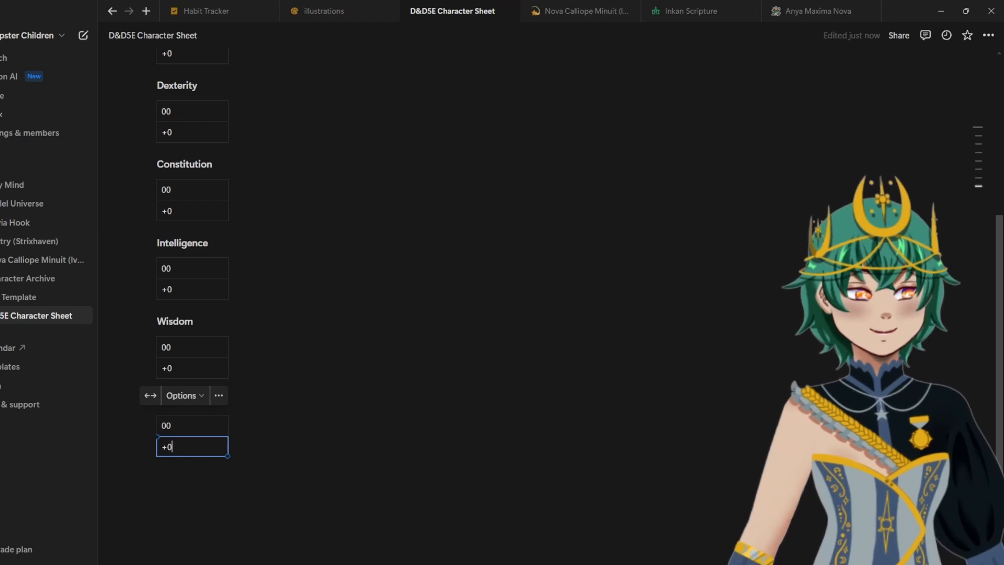
Step: Insert a simple table below the Inspiration and Proficiency Bonus table
scroll(502, 314, up, 3)
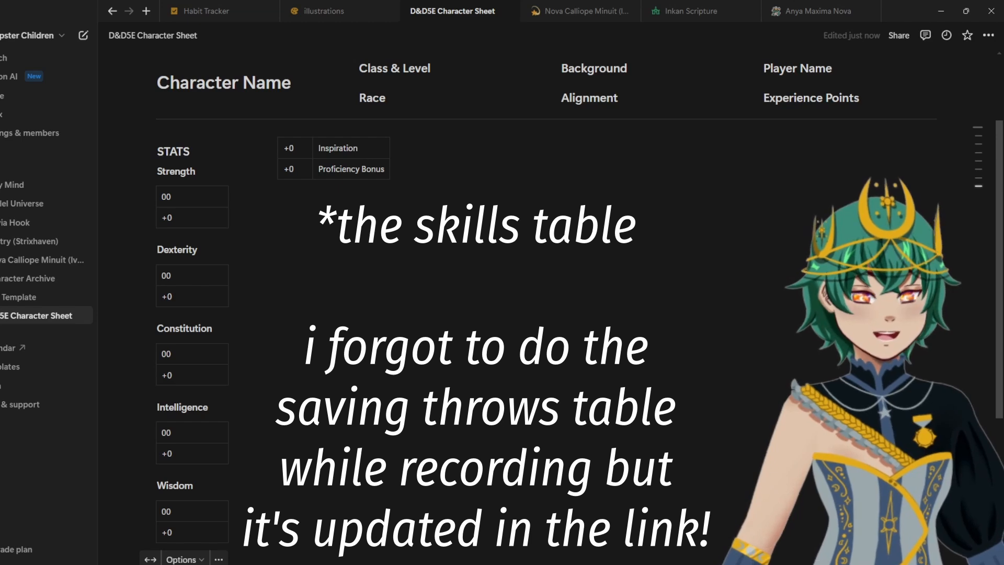
click(293, 201)
text(/tab)
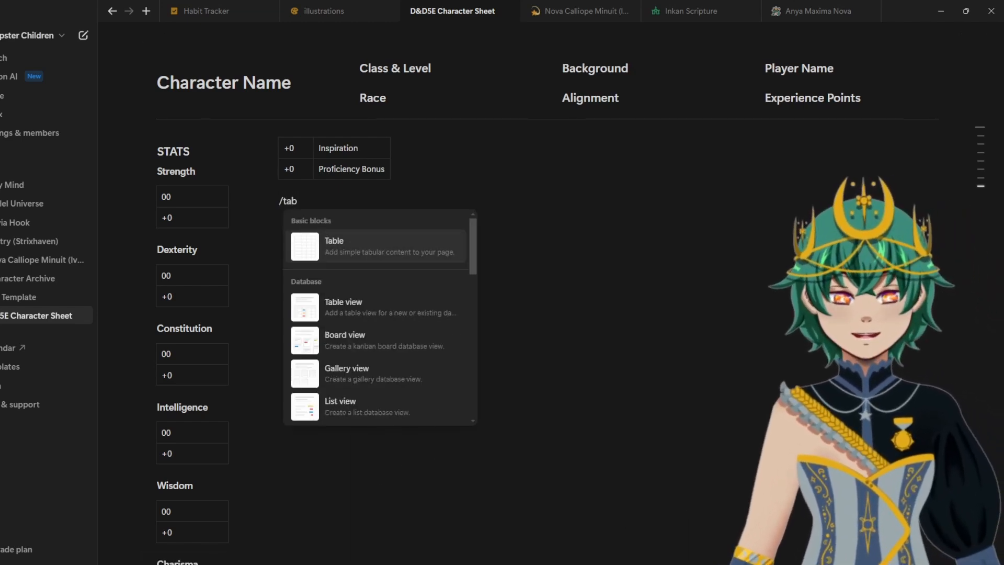
key(Return)
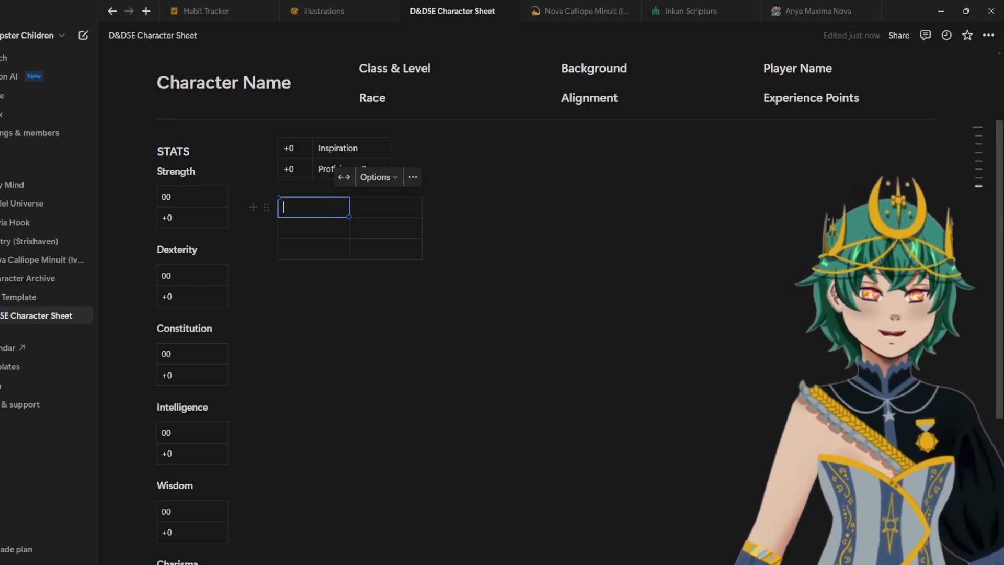
Step: Check the layout of the SKILLS table on the existing Level 7 Twilight Cleric page and return to the D&D5E Character Sheet
key(ctrl+Tab)
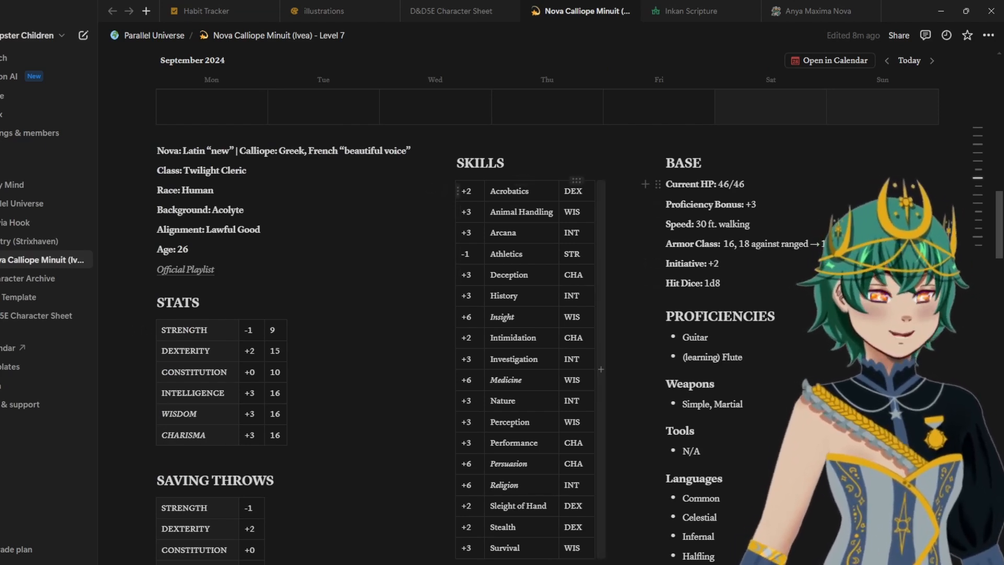
click(573, 191)
click(197, 351)
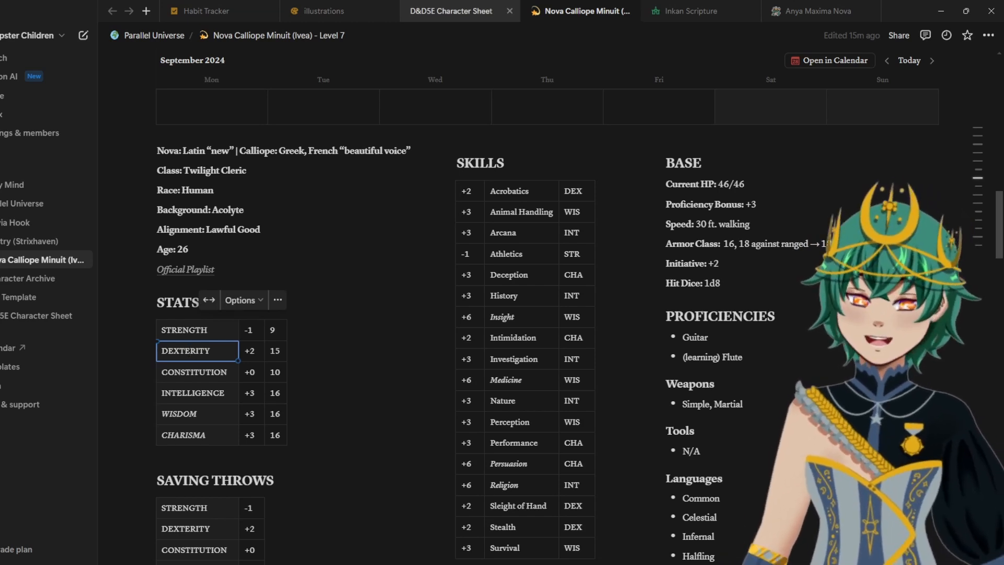
click(451, 11)
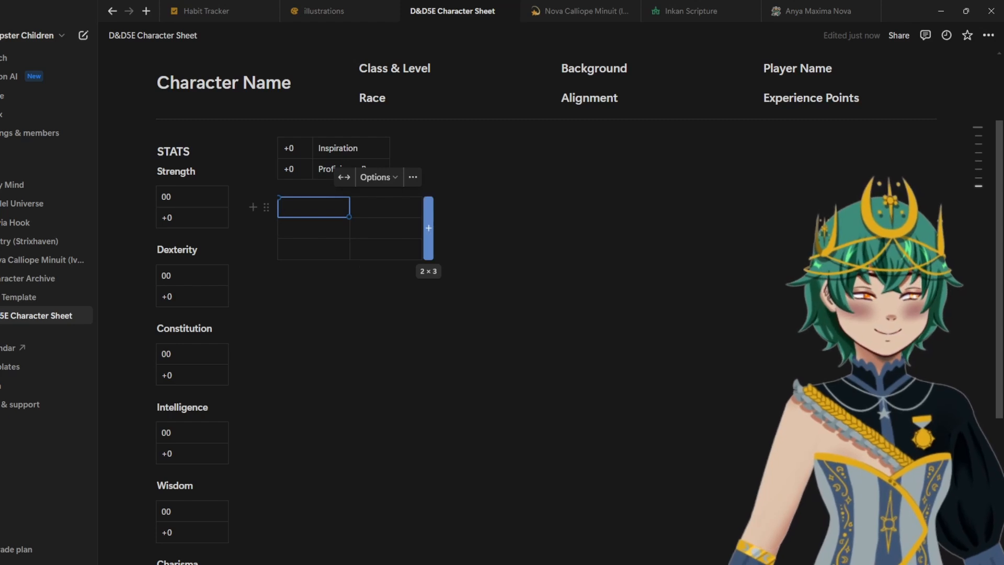
Step: Add a third column to the new table and extend it to 17 rows
click(429, 228)
click(386, 207)
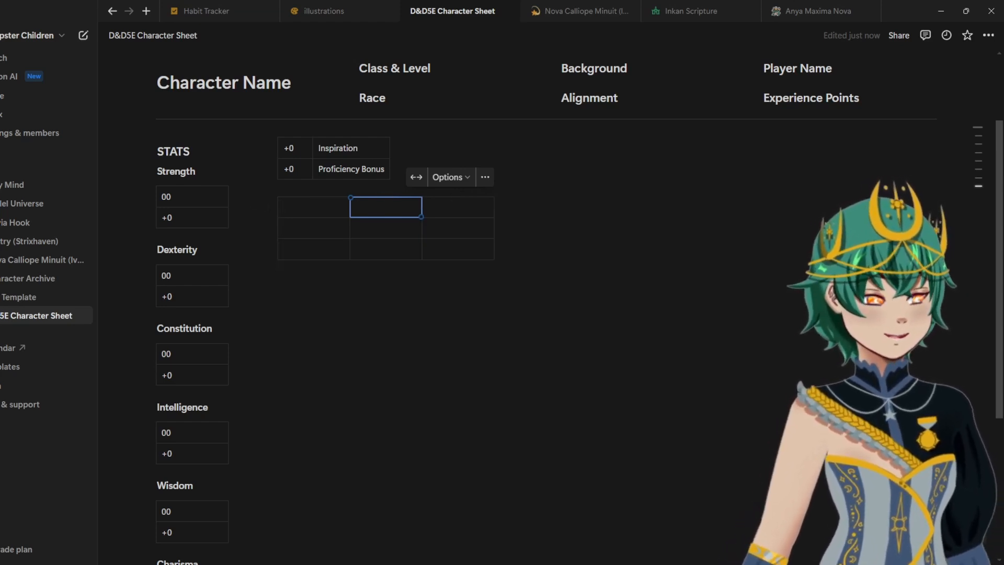
click(386, 266)
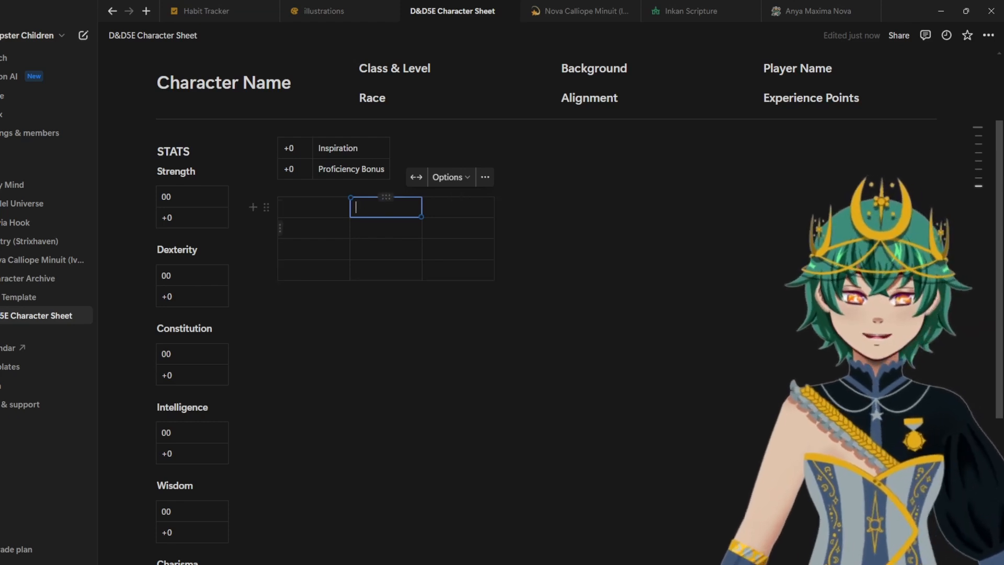
drag(386, 286, 386, 559)
click(386, 308)
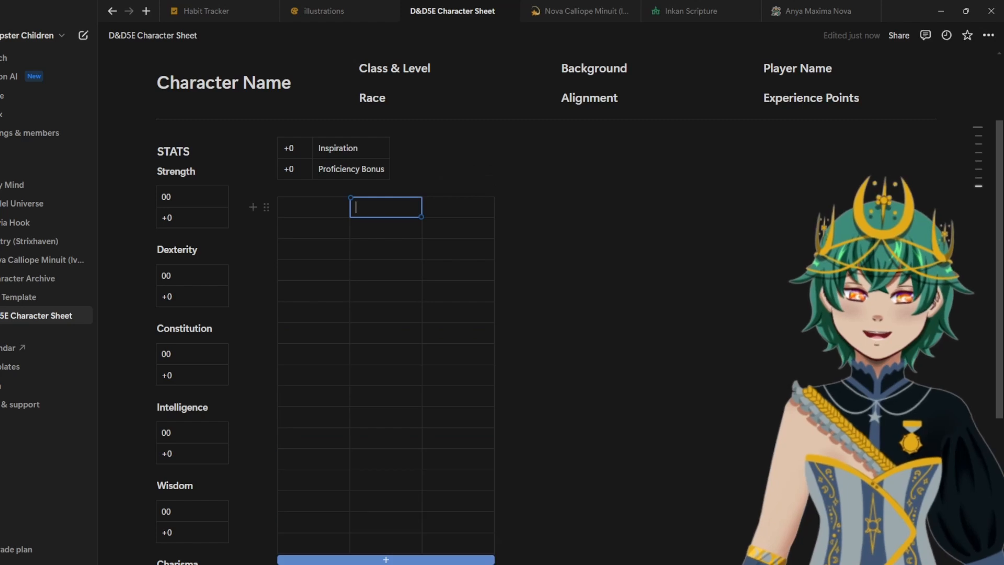
scroll(386, 314, down, 2)
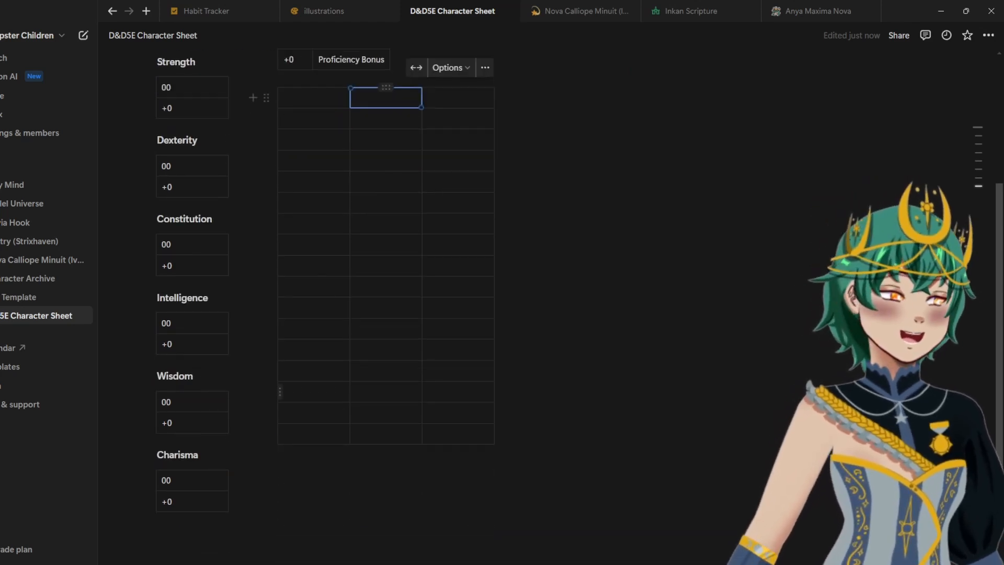
Step: Fill every cell of the new table's first column with +0 and narrow that column to about half its width
scroll(386, 391, up, 1)
click(314, 152)
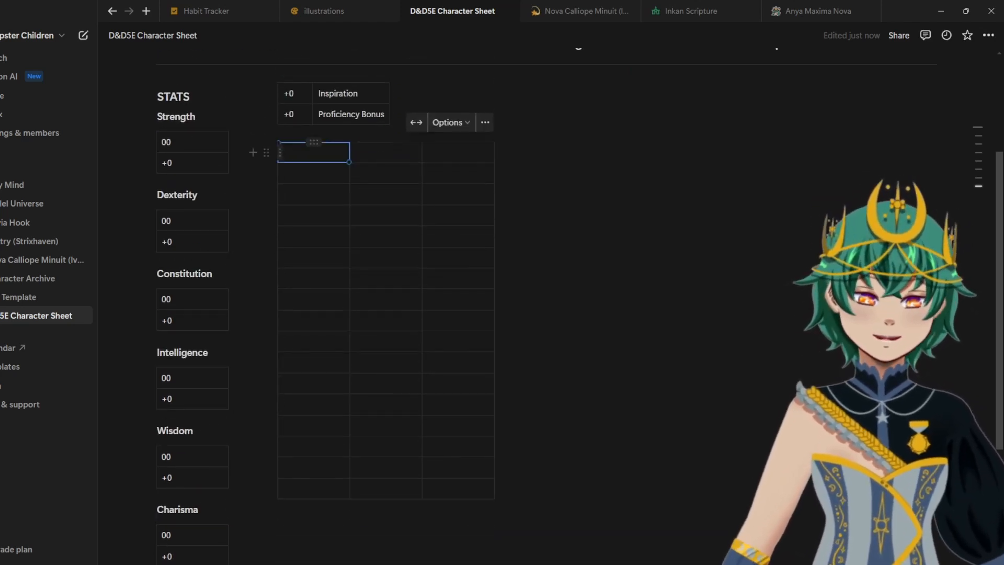
text(+0)
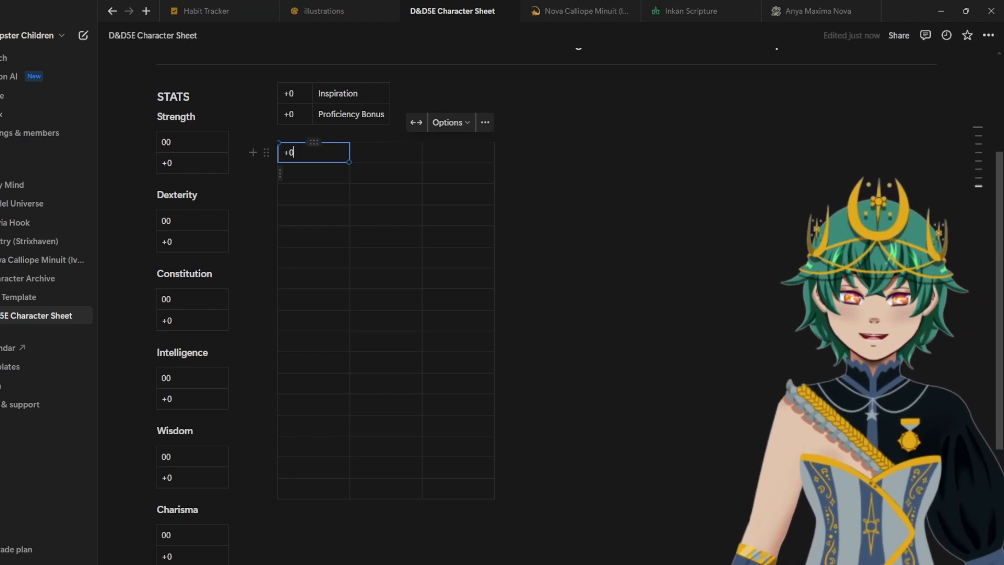
key(ctrl+a)
click(313, 173)
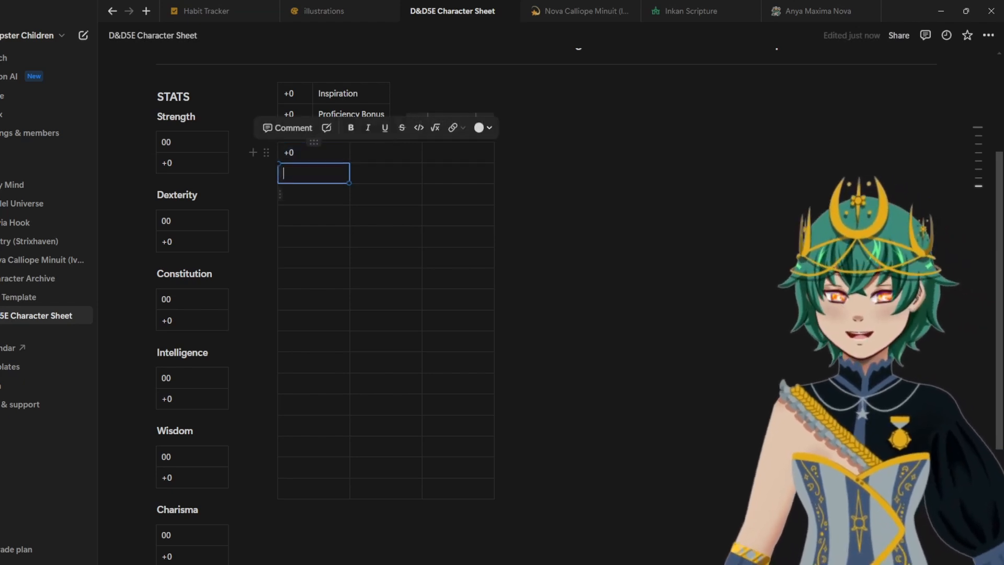
key(ctrl+v)
key(Down)
key(ctrl+v)
key(Down)
key(ctrl+v)
key(Down)
key(ctrl+v)
key(Down)
text(v)
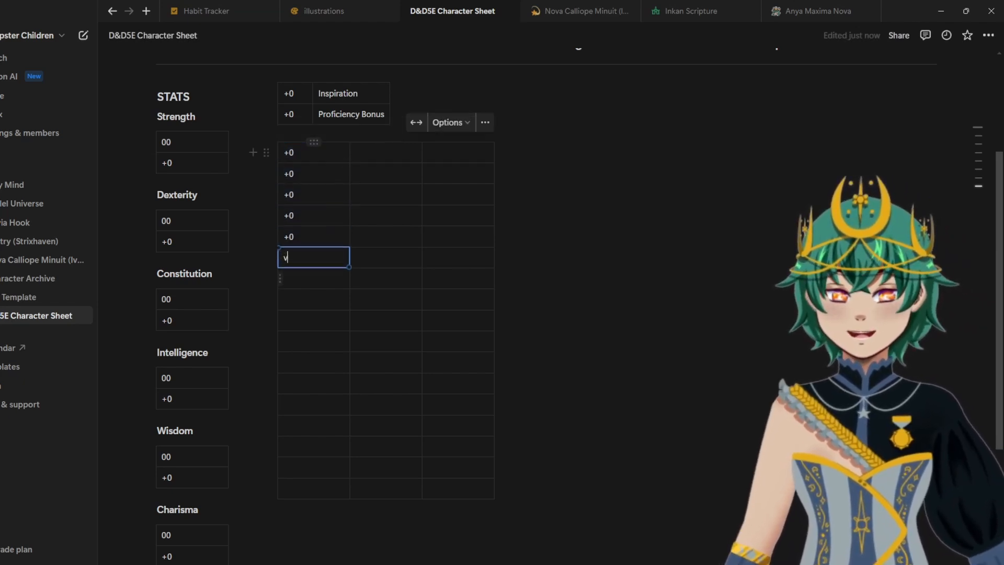
click(313, 278)
click(313, 258)
key(BackSpace)
key(ctrl+v)
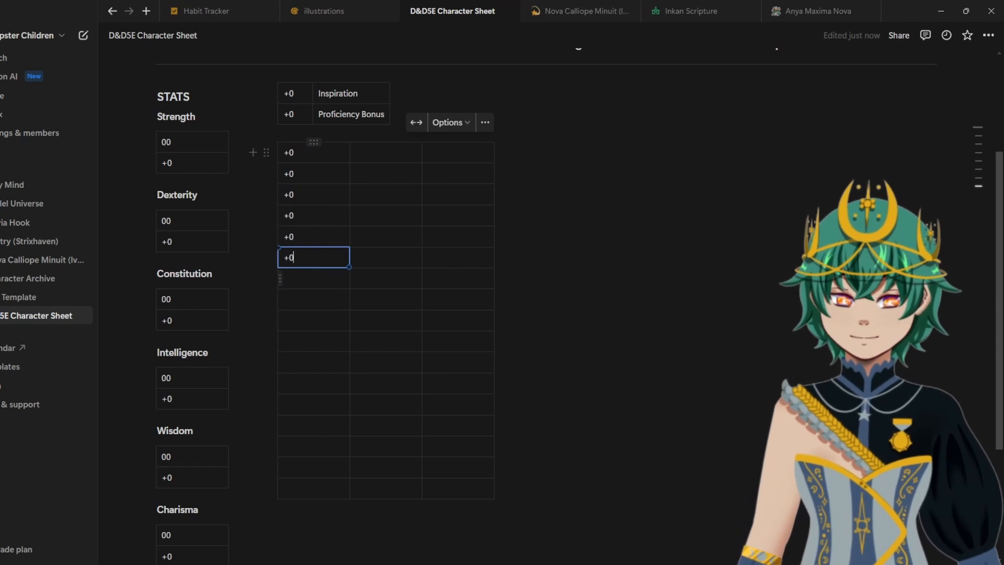
key(Down)
key(ctrl+v)
key(Down)
key(ctrl+v)
key(Down)
key(ctrl+v)
key(Down)
key(ctrl+v)
key(Down)
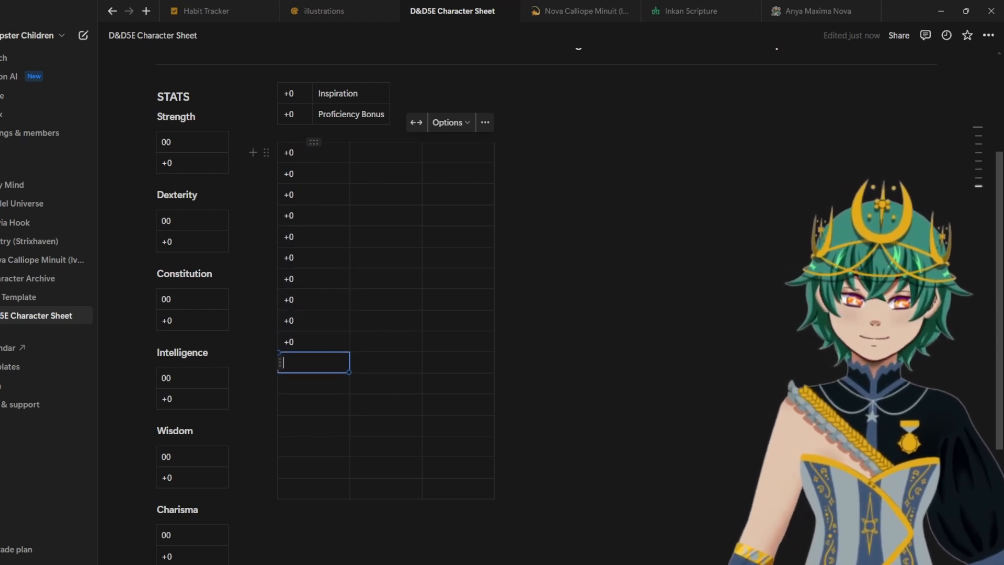
key(ctrl+v)
key(Down)
key(ctrl+v)
key(Down)
key(ctrl+v)
key(Down)
key(ctrl+v)
key(Down)
key(ctrl+v)
key(Down)
key(ctrl+v)
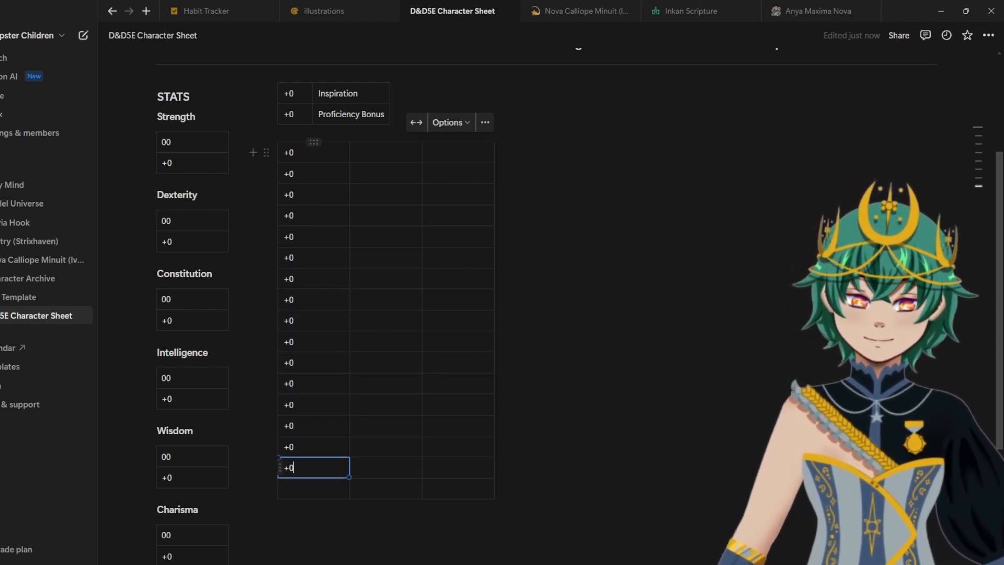
key(Down)
key(ctrl+v)
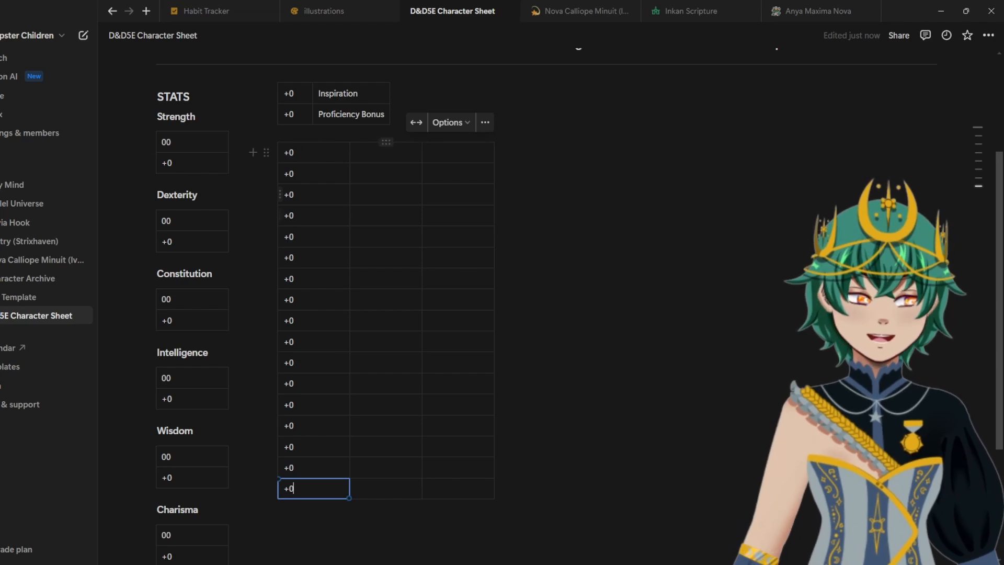
drag(350, 215, 314, 216)
Step: Enter Acrobatics and Animal Handling in the first two cells of the skills table's second column
click(350, 152)
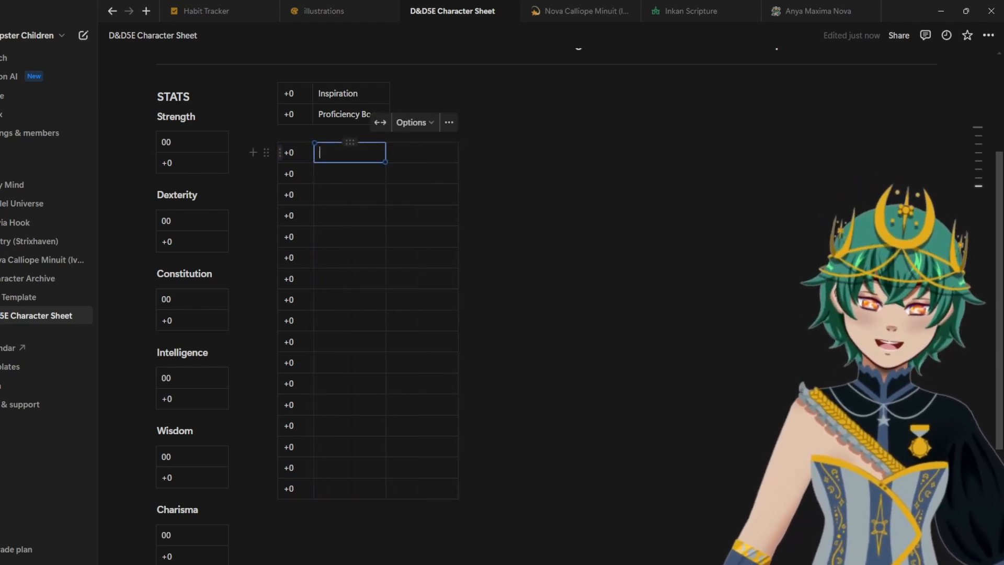
text(A)
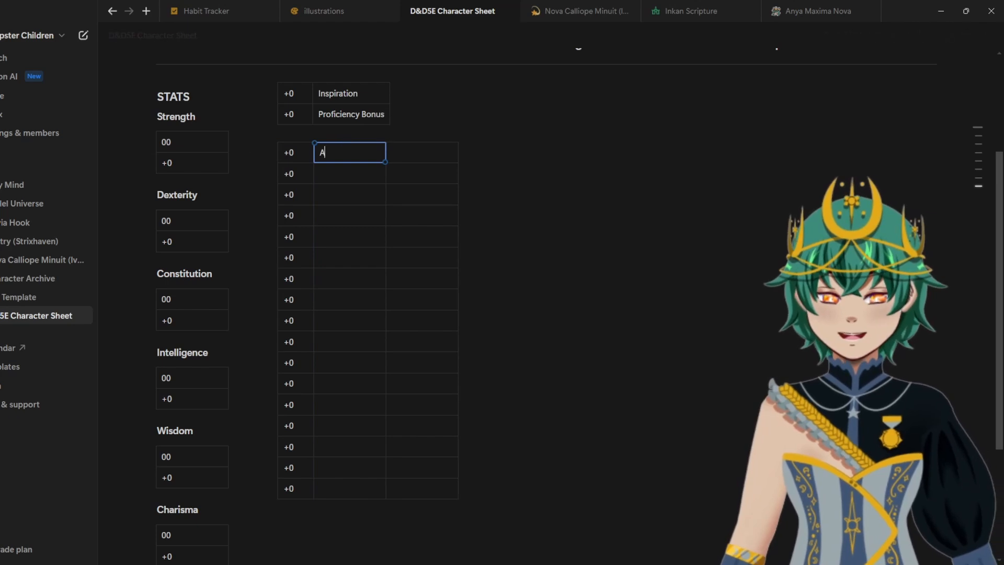
text(crobatics)
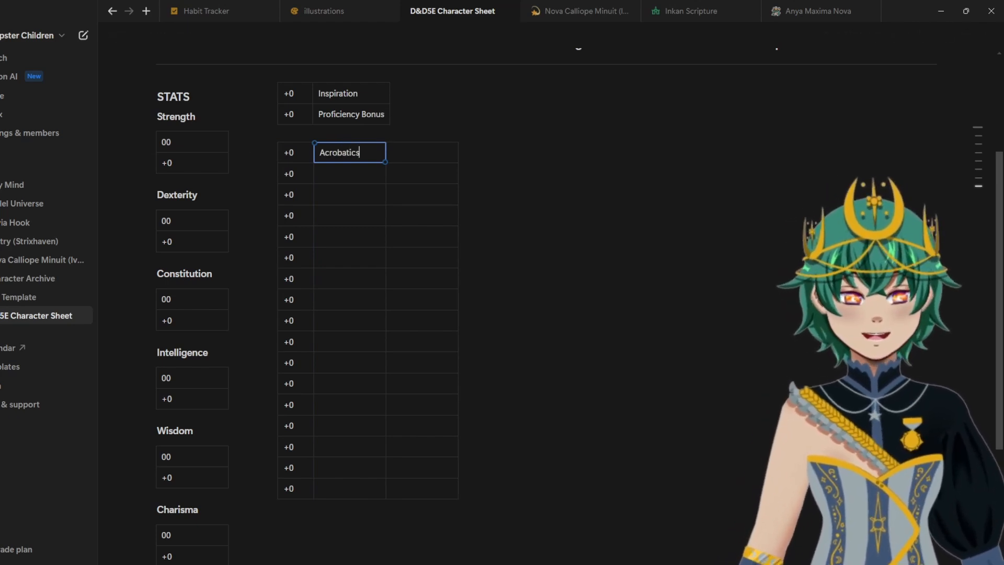
key(Return)
text(Animal Hnadling)
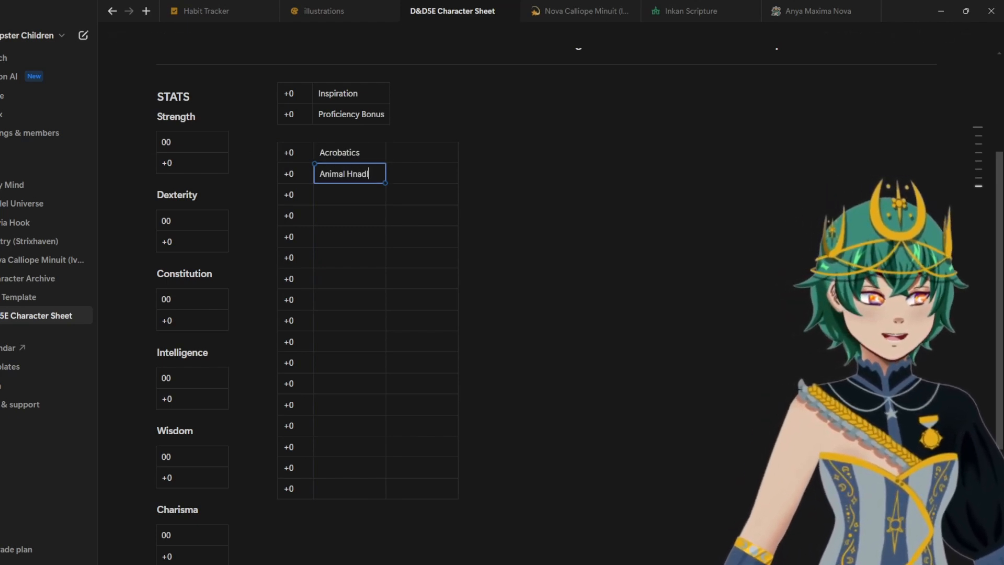
key(Return)
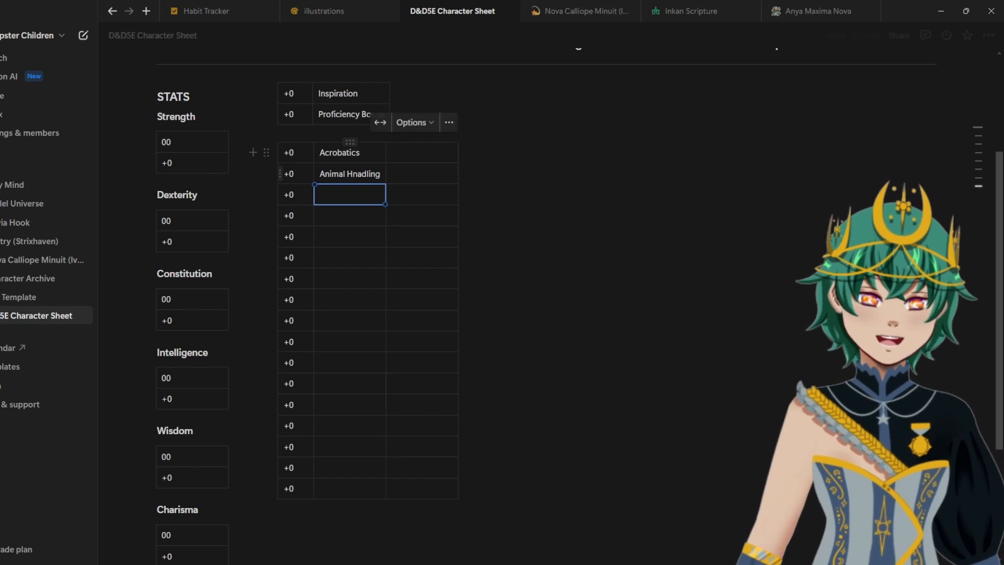
double_click(363, 174)
text(Handling)
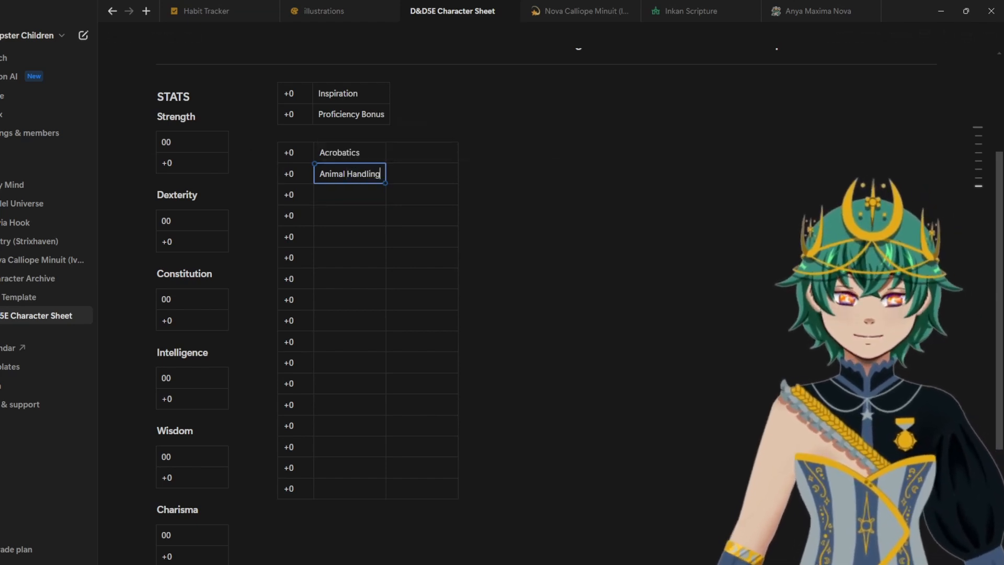
Step: Continue the skill column downward with Arcana, Athletics, Deception, History, Insight and Intimidation
key(Return)
text(Arcana)
key(Return)
text(Athletics)
key(Return)
text(Deception)
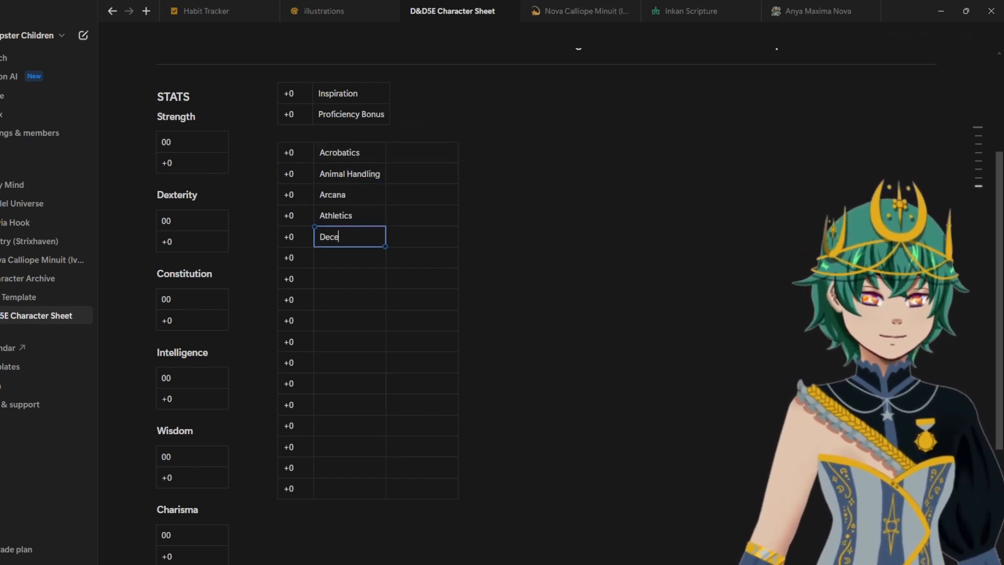
key(Return)
text(History)
key(Return)
text(Insight)
key(Return)
text(Intimidation)
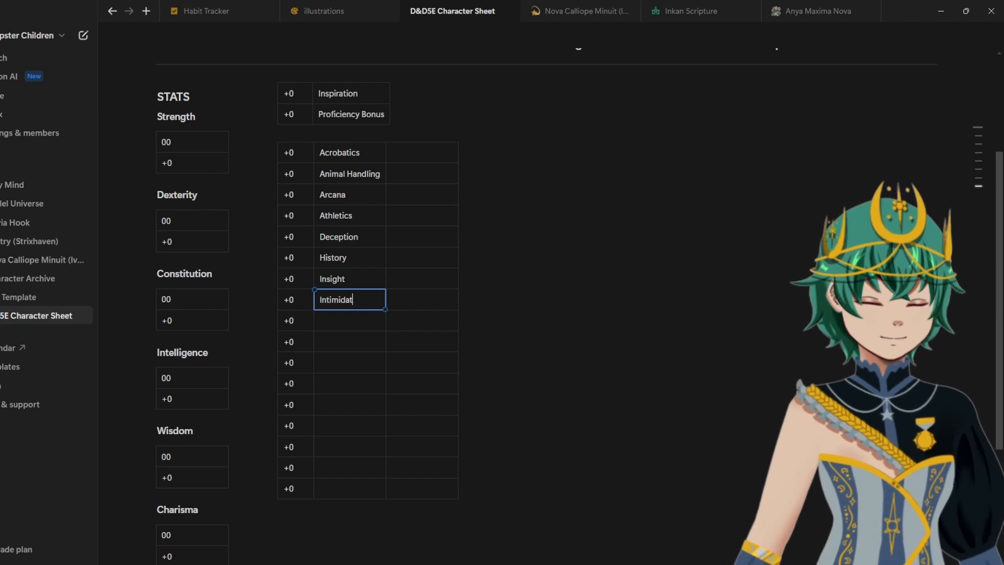
key(Return)
Step: Add Investigation, Medicine, Nature and Perception in the skill column's cells below Intimidation
text(Investigation)
key(Return)
text(Medicine)
key(Return)
text(Nature)
key(Return)
text(Perception)
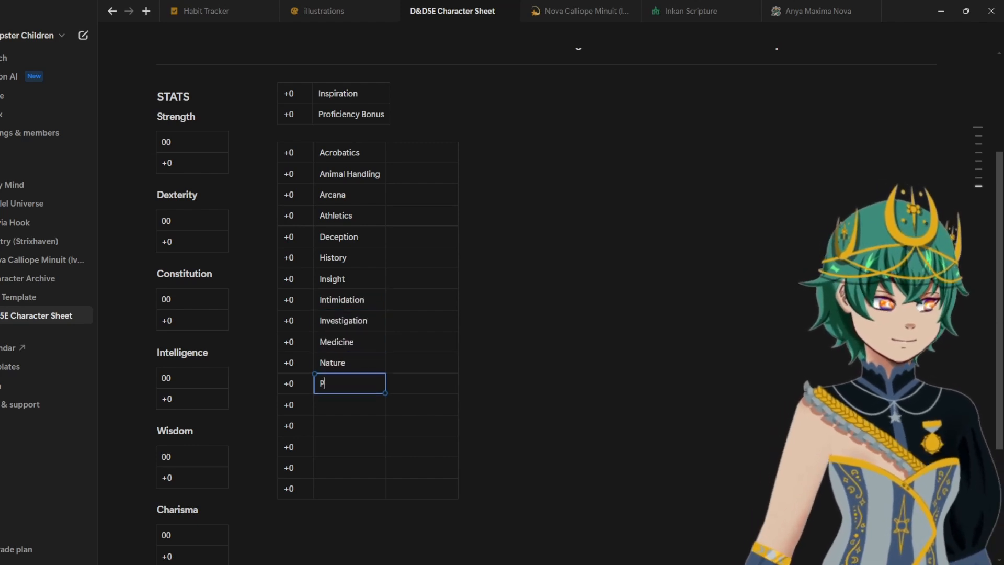
key(Return)
Step: Fill the remaining cells of the skill column with Performance, Religion, Sleight of Hand, Stealth and Survival
text(Performance)
key(Return)
text(Religion)
key(Return)
text(Sleight of Hand)
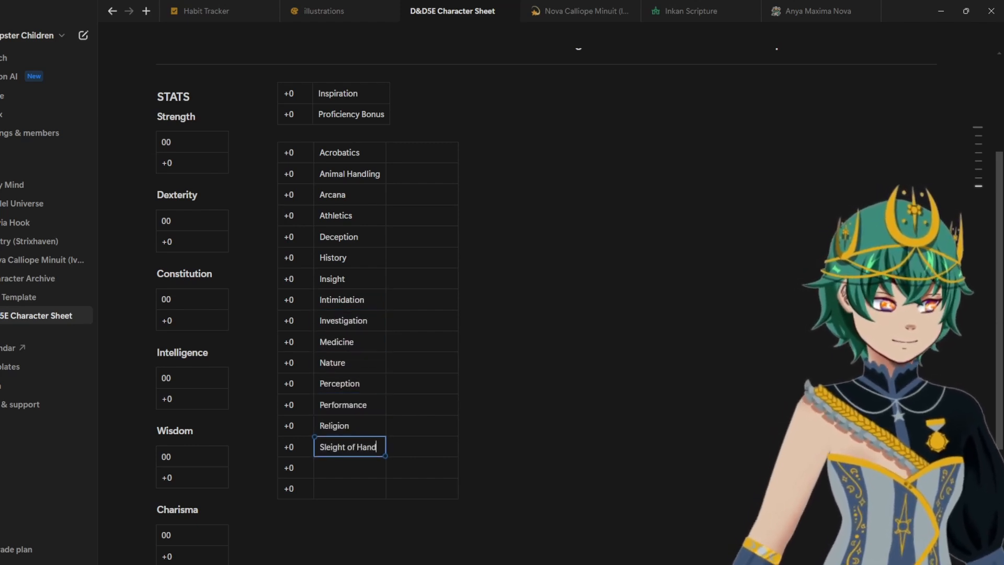
key(Return)
text(Stealth)
key(Return)
text(Survival)
Step: Insert a row above Religion in the skills table and fill it with +0 and Persuasion
right_click(354, 424)
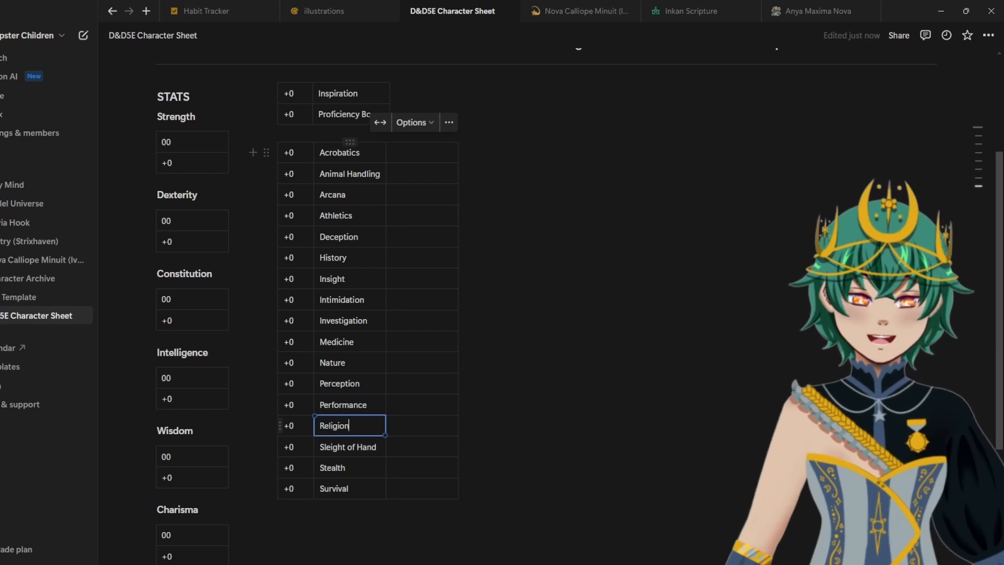
click(280, 426)
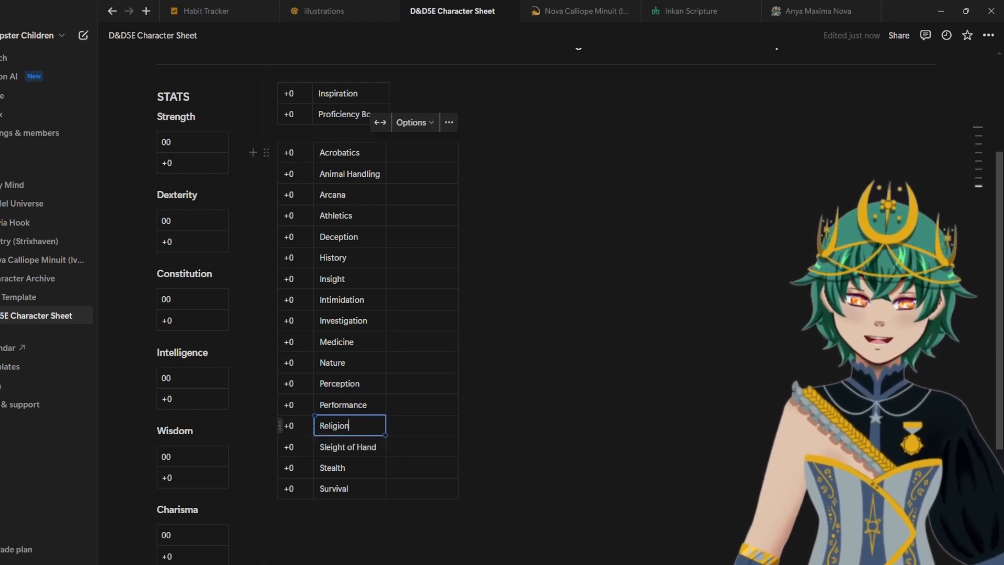
click(280, 426)
click(326, 316)
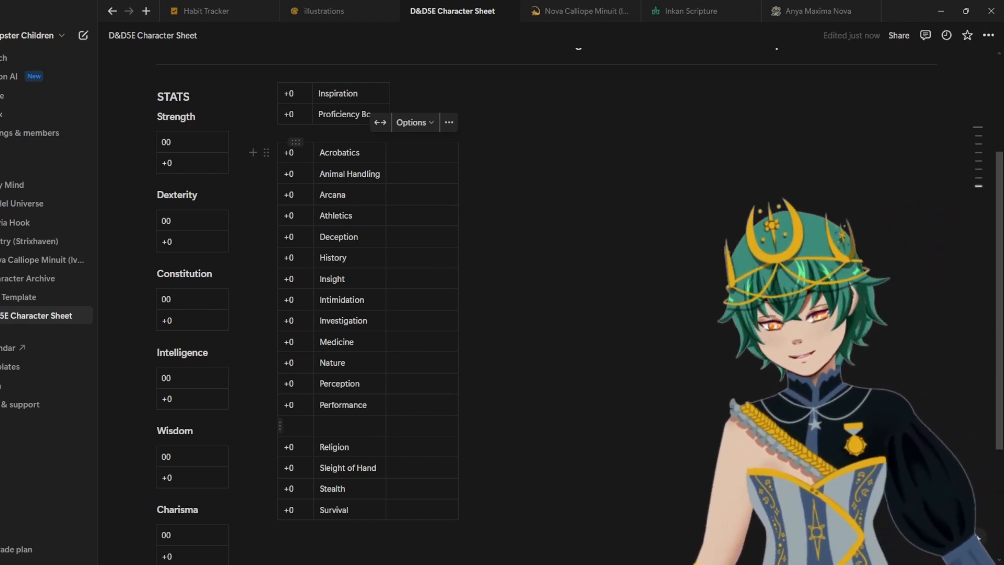
text(+0)
key(Tab)
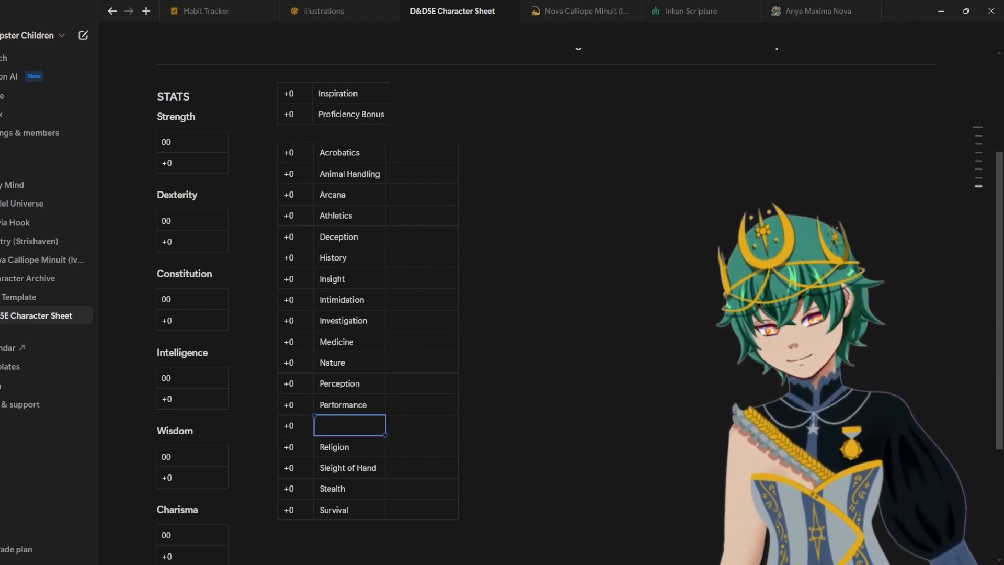
text(Persuasion)
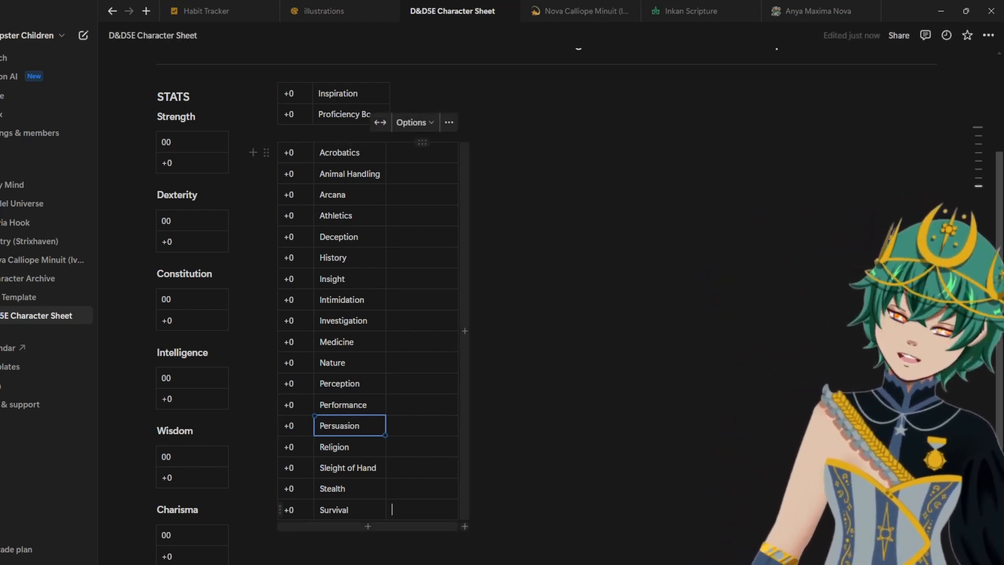
click(391, 509)
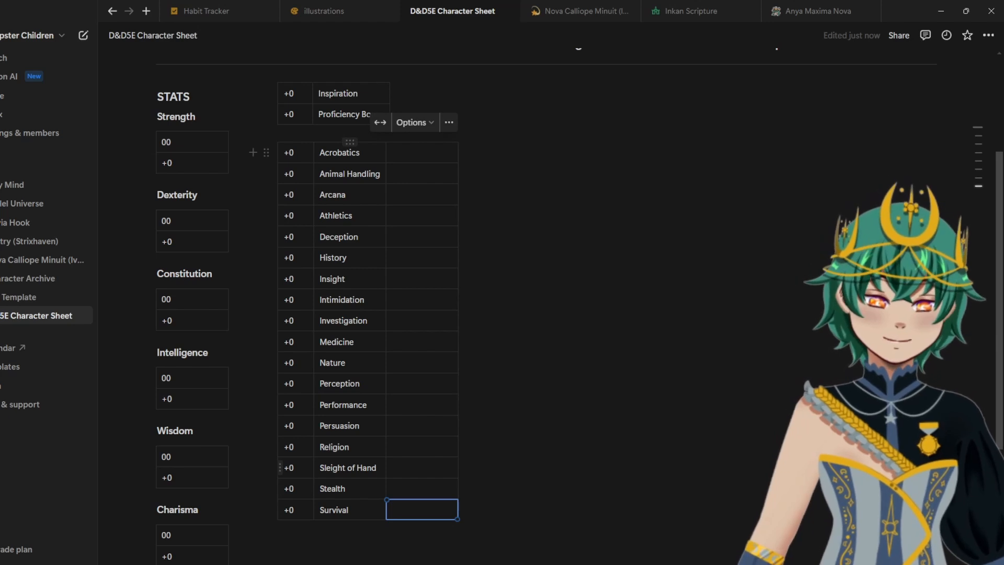
Step: Try italic formatting on the Insight skill name and undo it
click(345, 279)
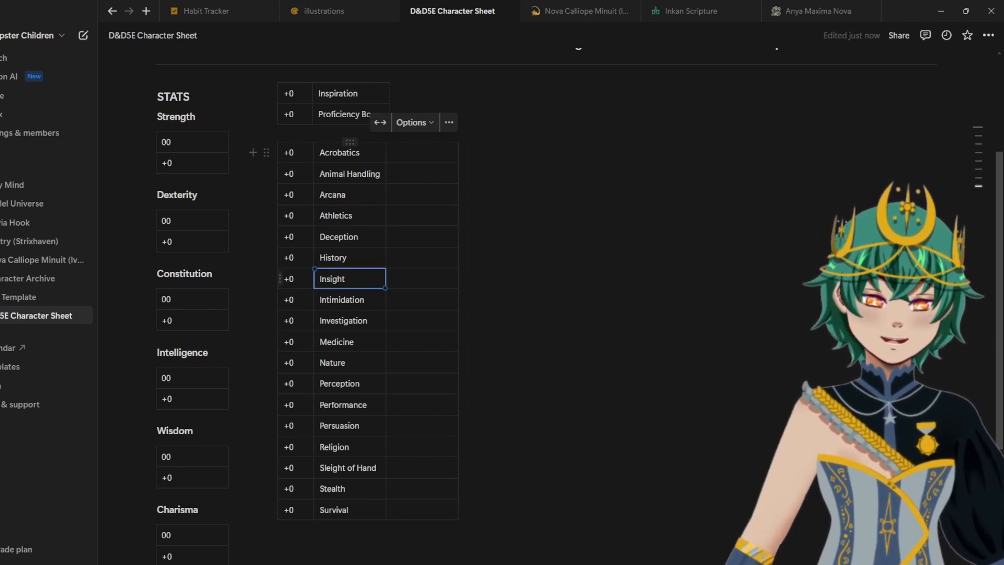
drag(345, 279, 319, 279)
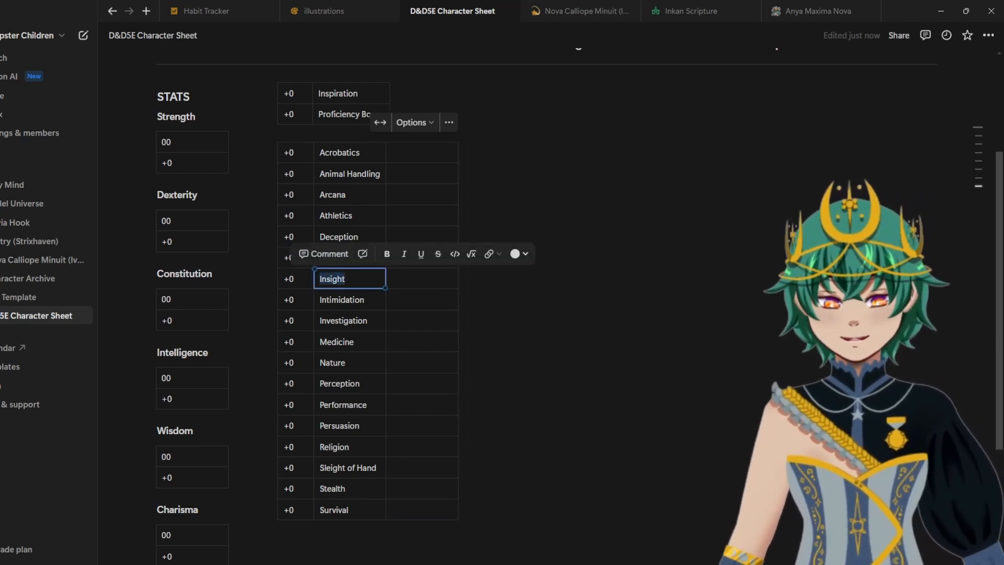
key(ctrl+i)
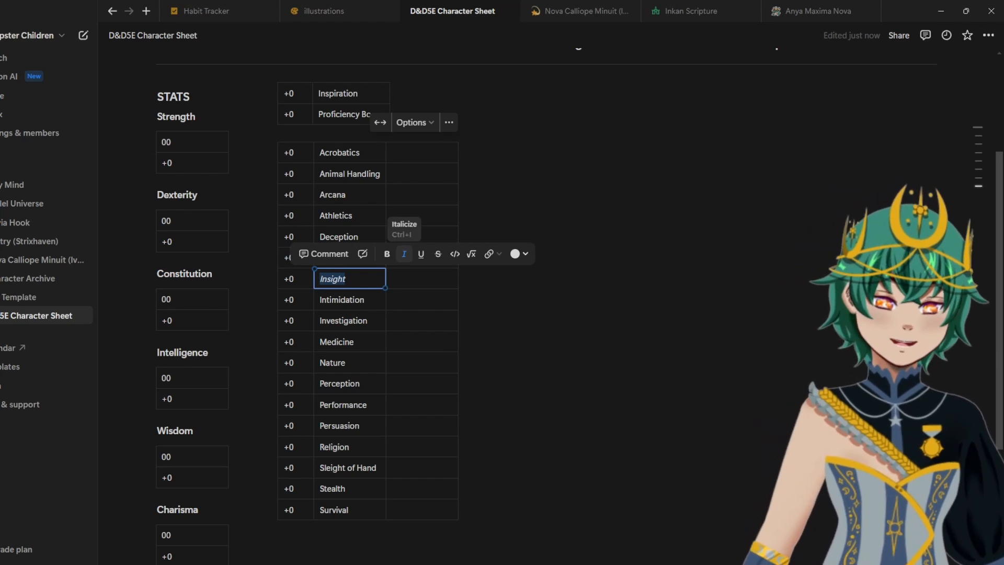
click(368, 320)
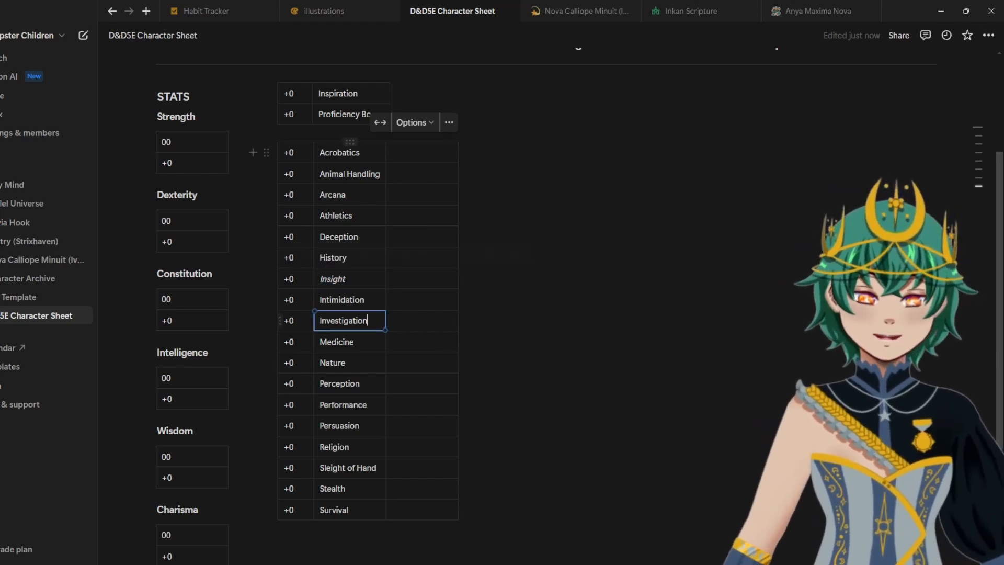
key(ctrl+z)
Step: Highlight the Medicine skill name with a yellow background
mouse_move(327, 342)
mouse_down()
mouse_move(382, 342)
mouse_move(318, 342)
mouse_up()
click(369, 342)
click(366, 361)
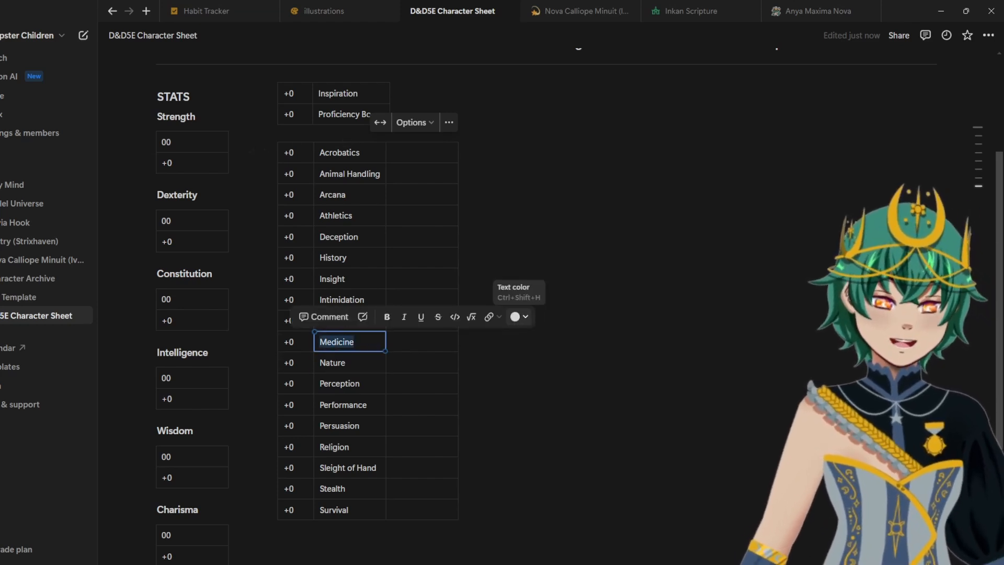
click(519, 317)
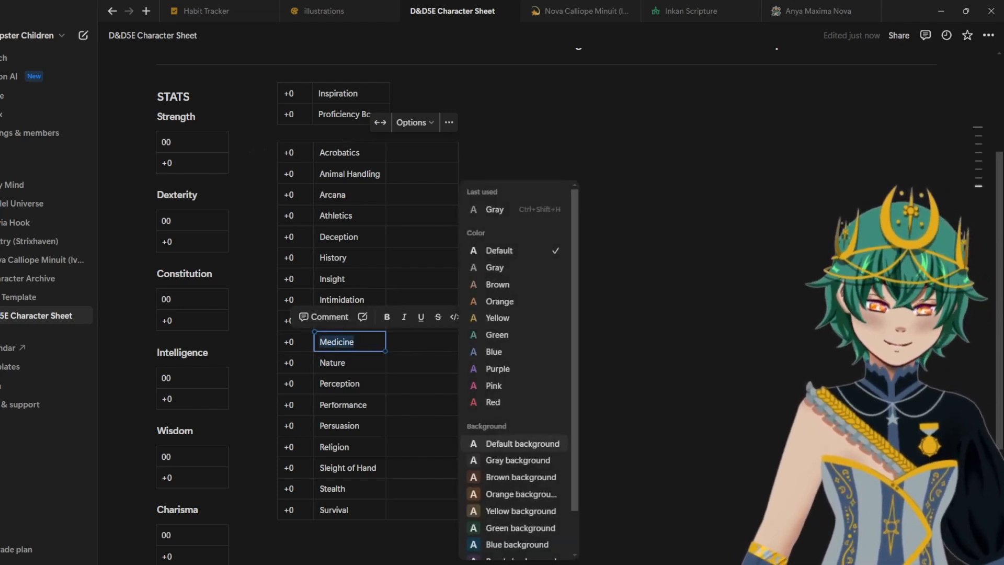
scroll(518, 444, down, 1)
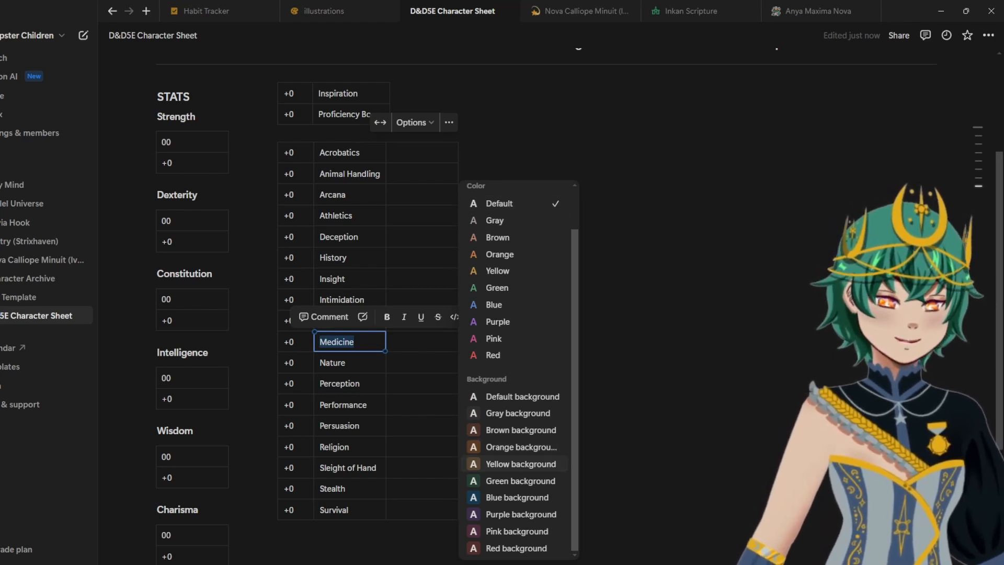
click(518, 464)
click(354, 362)
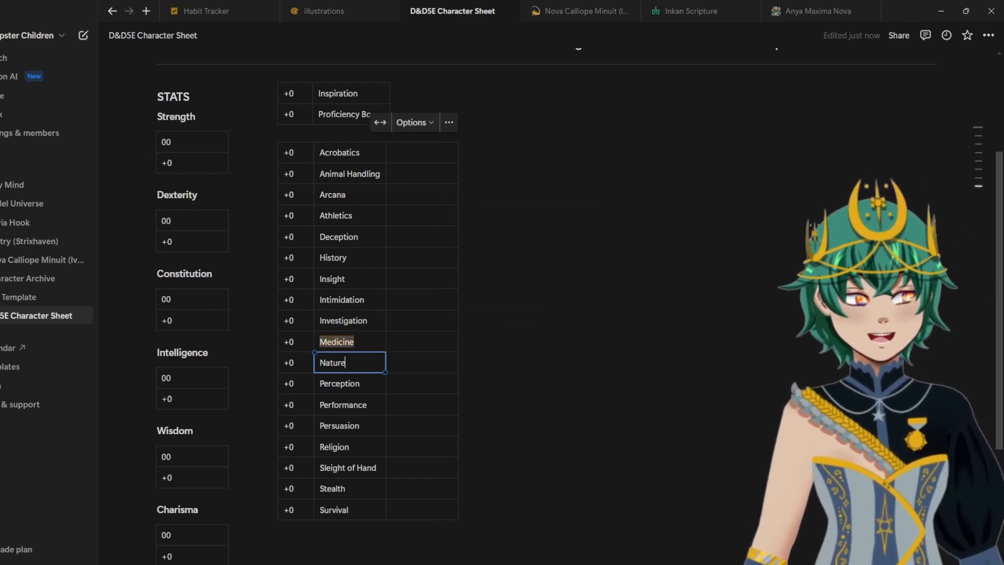
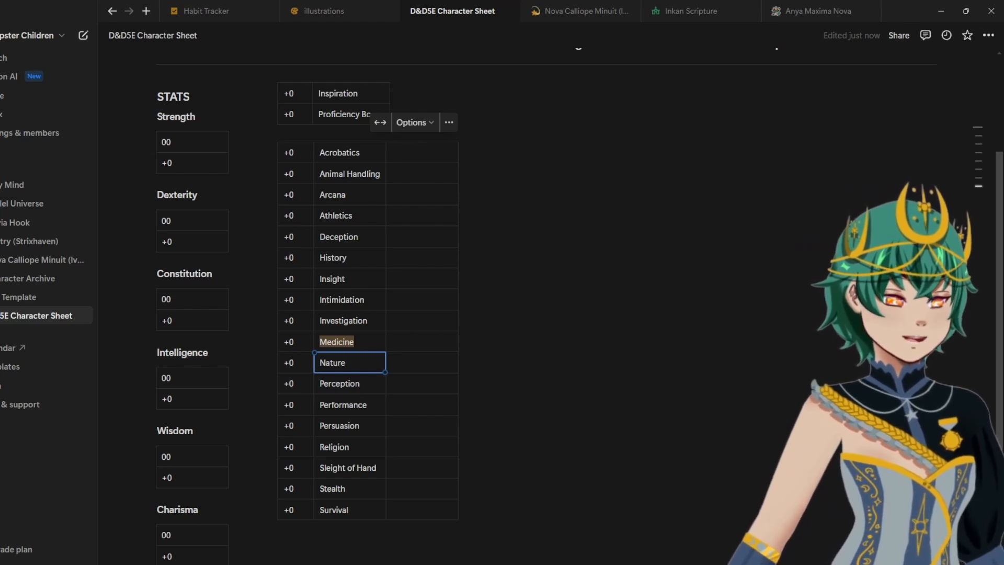
Step: Enter the abilities DEX, WIS, INT and STR in the third column for Acrobatics through Athletics
click(422, 153)
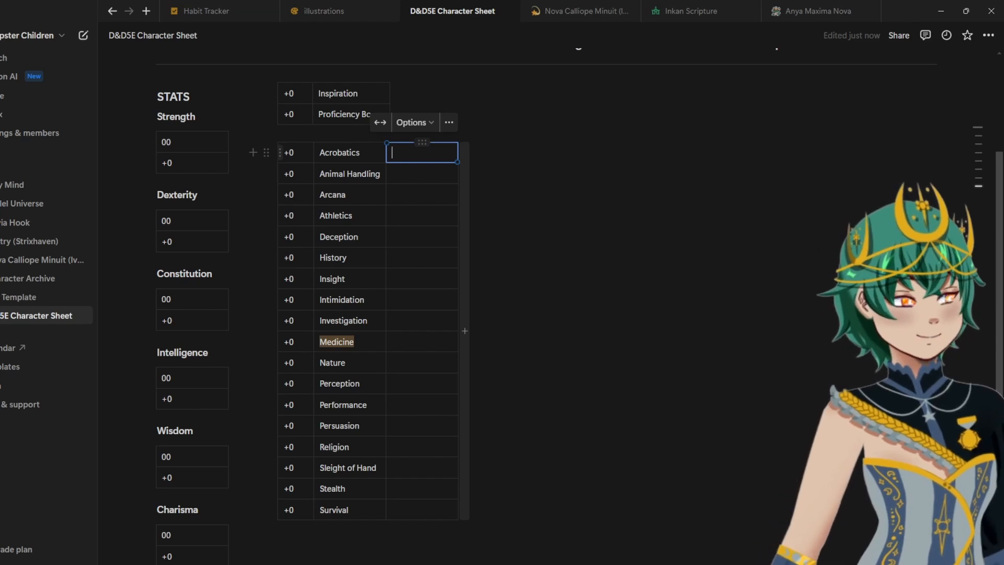
text(DEX)
key(Down)
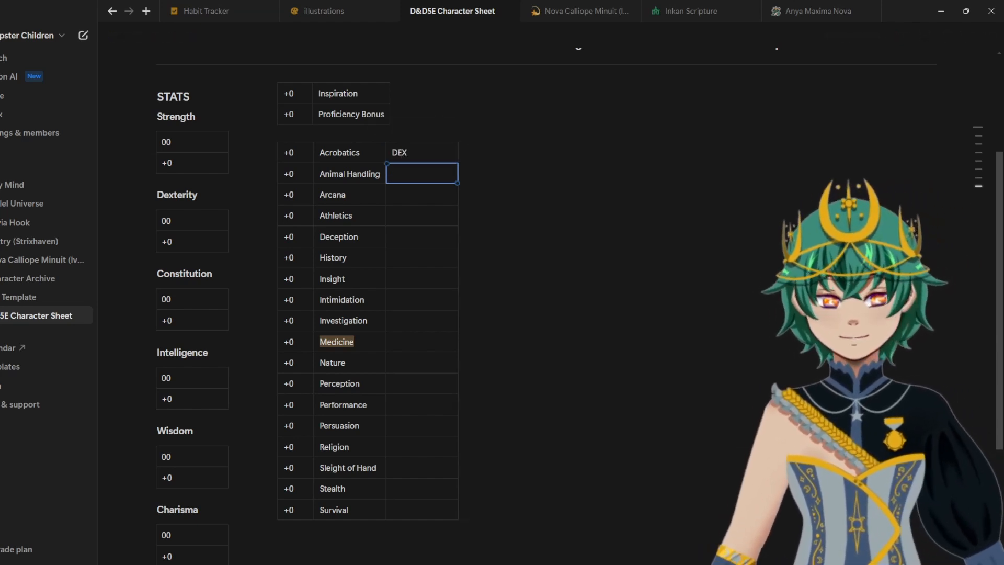
text(WIS)
key(Down)
text(INT)
key(Down)
text(STR)
key(Down)
Step: Enter CHA, INT, WIS, CHA and INT in the third column for Deception through Investigation
text(CHA)
key(Down)
text(INT)
key(Down)
text(WIS)
key(Down)
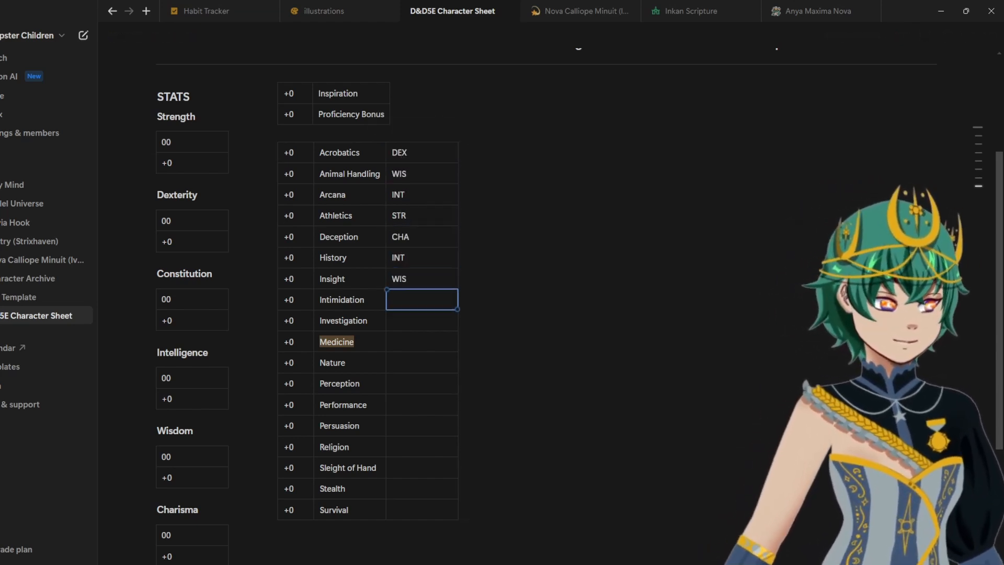
text(CHA)
key(Down)
text(INT)
key(Down)
Step: Enter WIS, INT, WIS, CHA and CHA in the third column for Medicine through Persuasion
text(WIS)
key(Down)
text(INT)
key(Down)
text(WIS)
key(Down)
text(CHA)
key(Down)
text(CHA)
key(Down)
Step: Enter INT, DEX, DEX and WIS in the third column for Religion through Survival
text(INT)
key(Down)
text(DEX)
key(Down)
text(DEX)
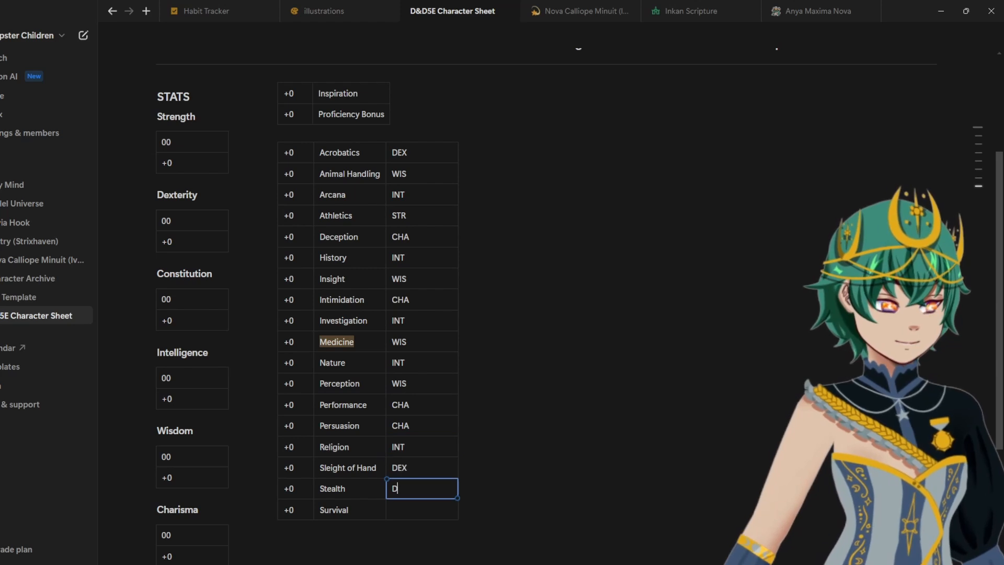
key(Down)
text(WIS)
Step: Narrow the skills table's third column to about half its width so it fits the ability abbreviations
click(438, 300)
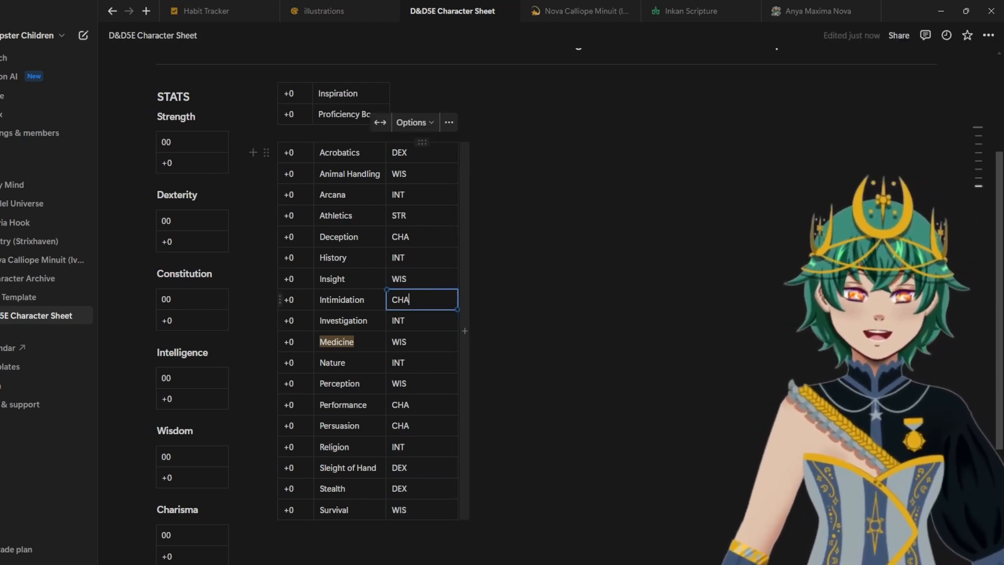
click(438, 342)
drag(464, 342, 467, 341)
click(502, 334)
drag(464, 153, 418, 153)
Step: Add a text block reading "FD" at the end of the page, below the Charisma table
scroll(547, 304, down, 4)
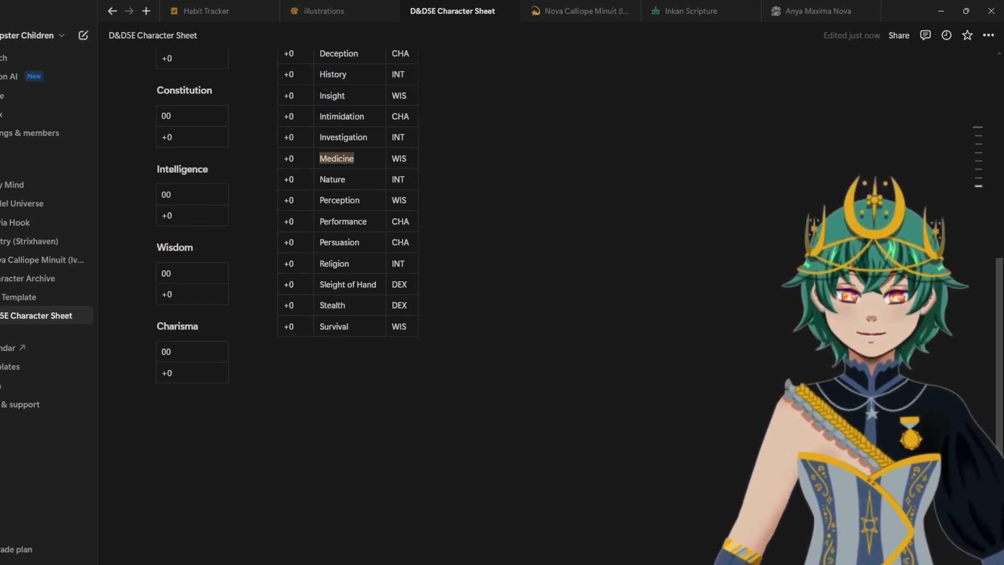
scroll(546, 303, up, 4)
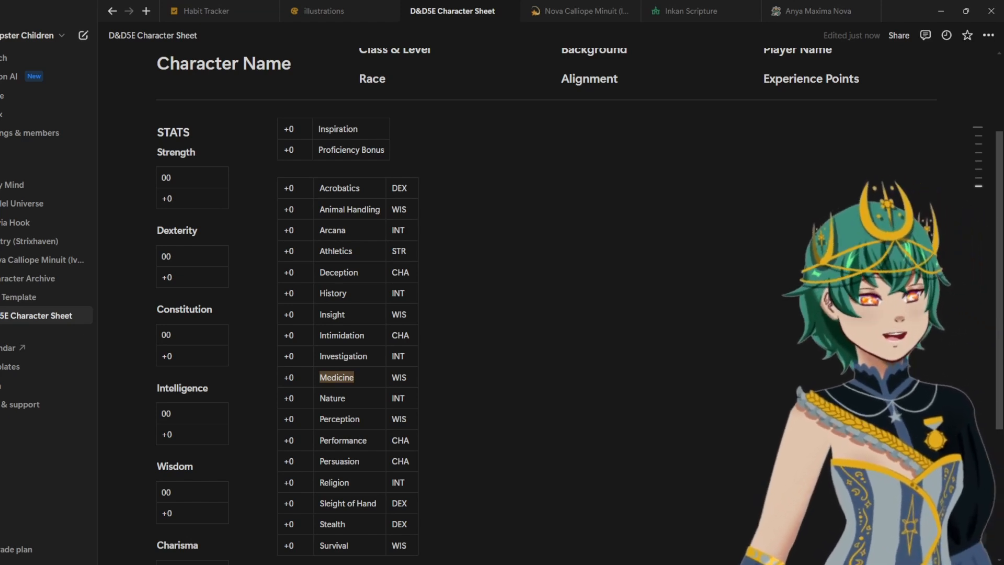
click(470, 149)
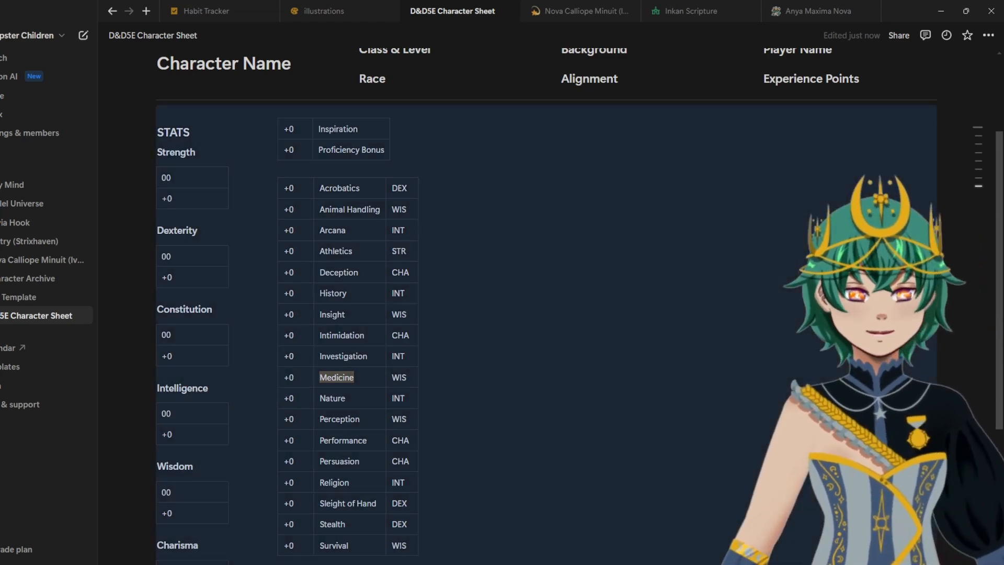
scroll(471, 314, down, 4)
click(283, 412)
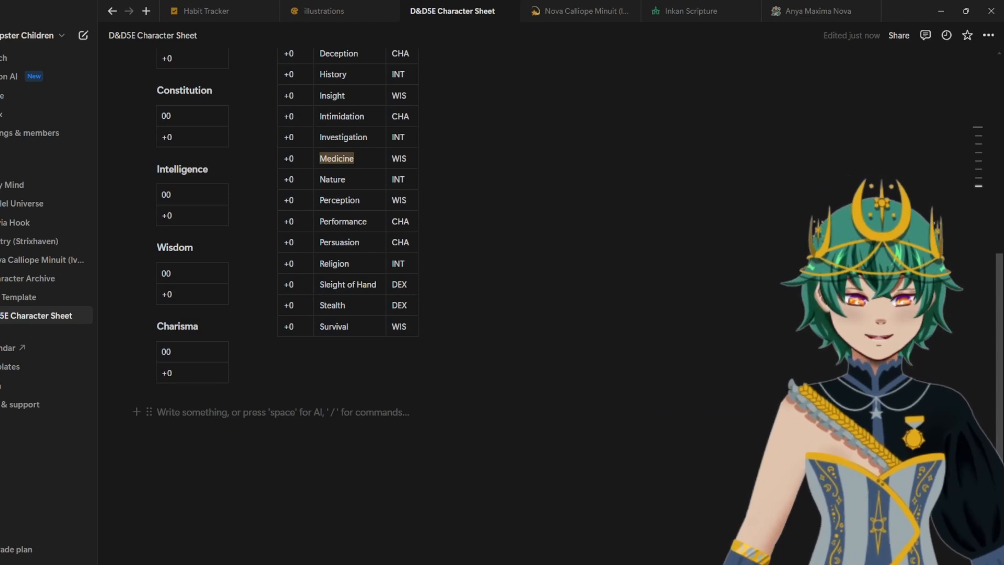
text(FD)
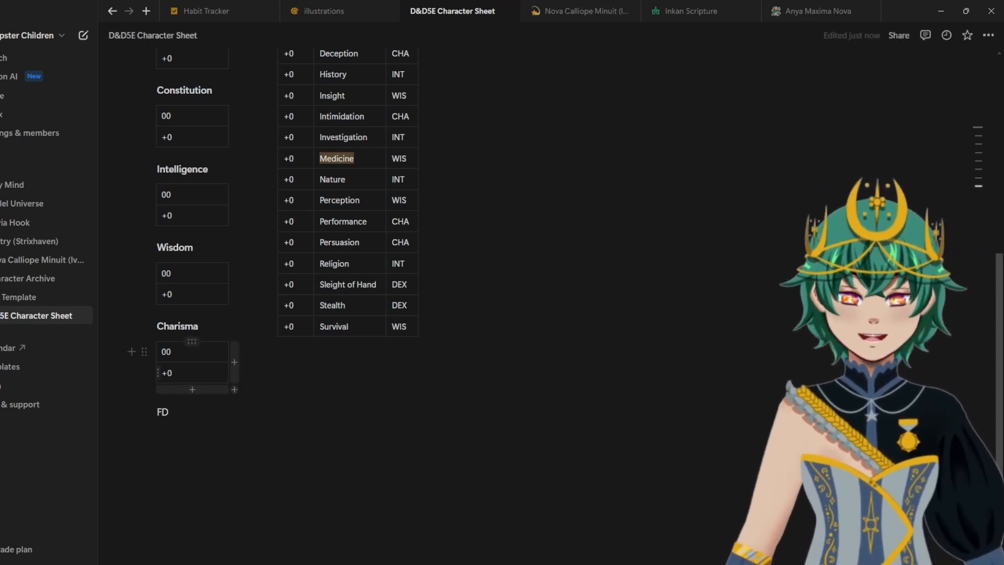
Step: Move the FD block into a new column beside the skills table and adjust the column widths so it sits right next to that table
drag(149, 411, 498, 105)
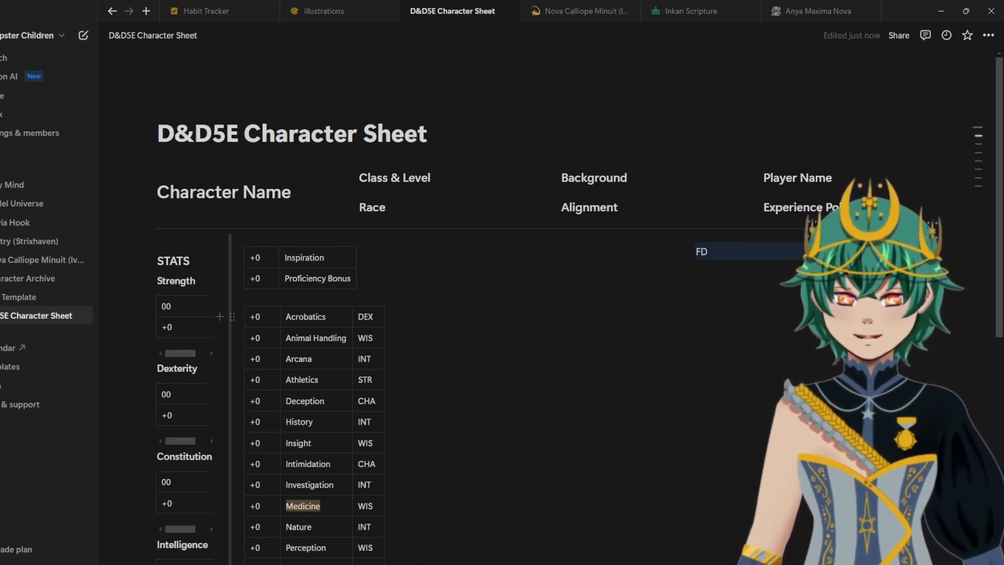
drag(231, 336, 260, 336)
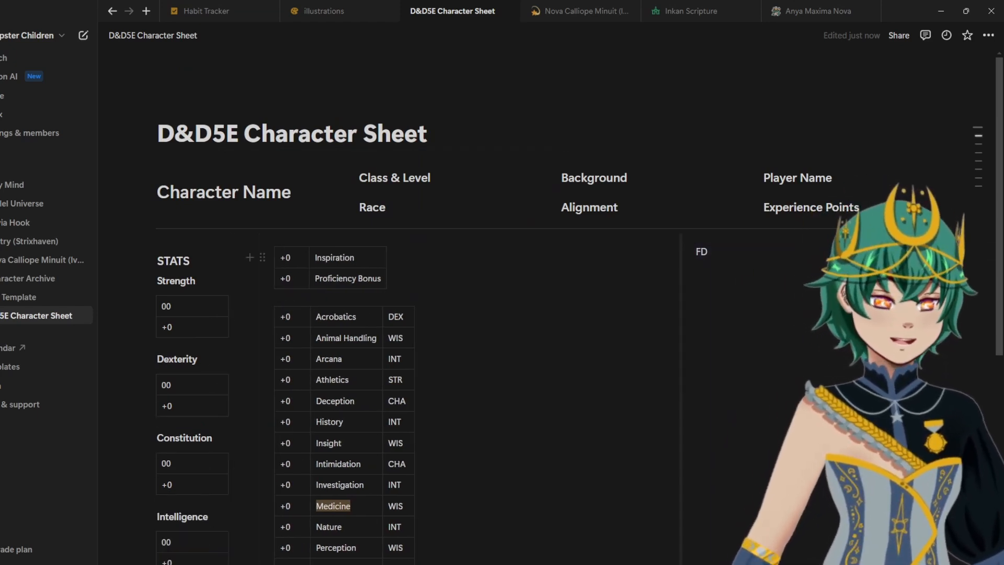
drag(681, 336, 440, 336)
Step: Delete the FD text in the third column and insert a simple table in its place
click(467, 251)
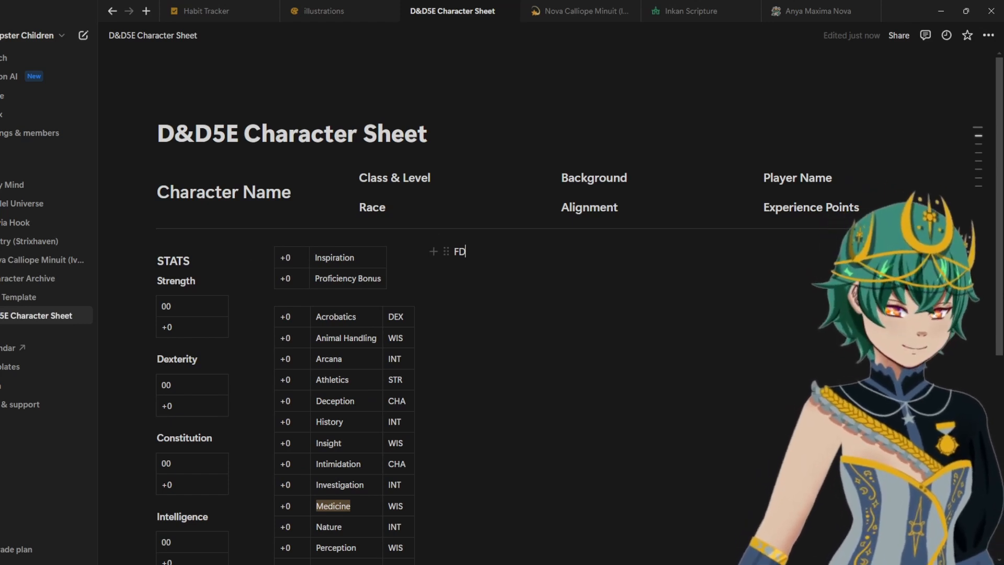
key(BackSpace)
key(BackSpace)
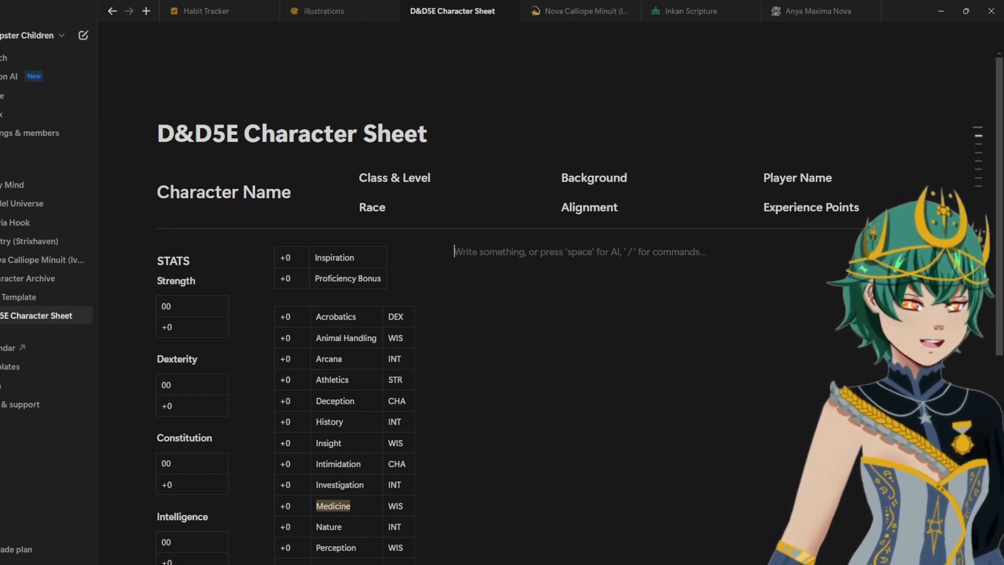
text(/)
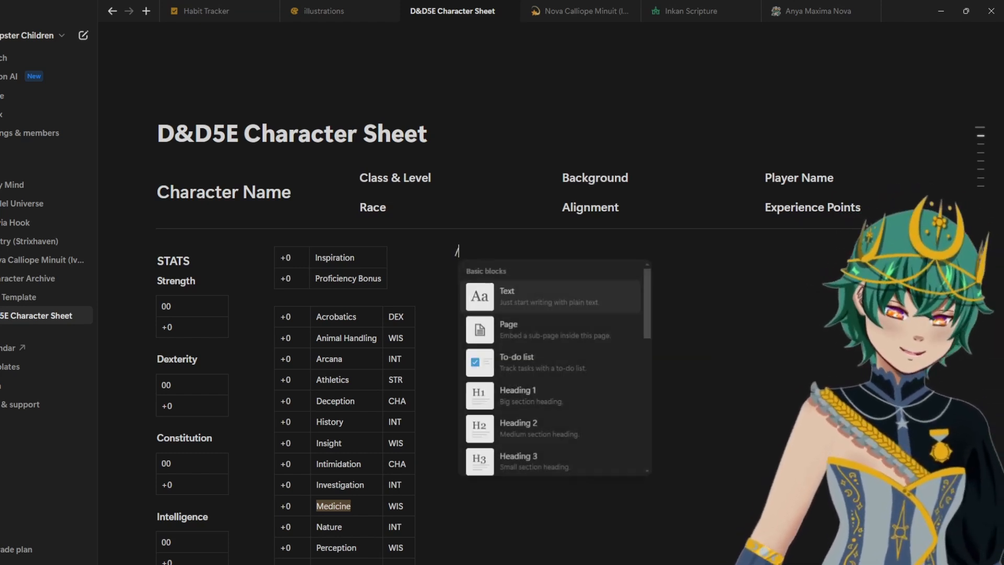
text(tab)
key(Return)
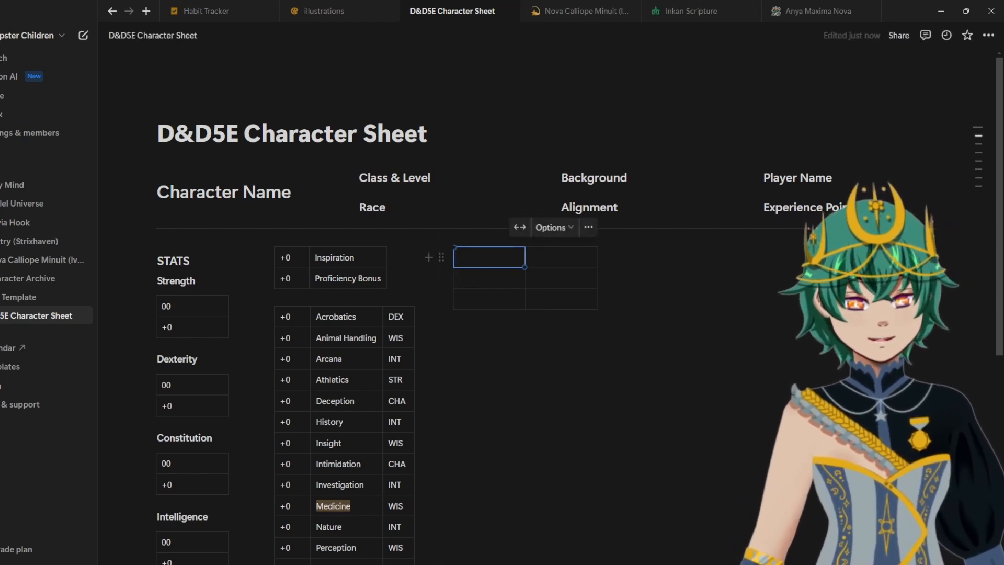
Step: Delete the new table's last row and add a third column to make it two rows by three columns
click(489, 299)
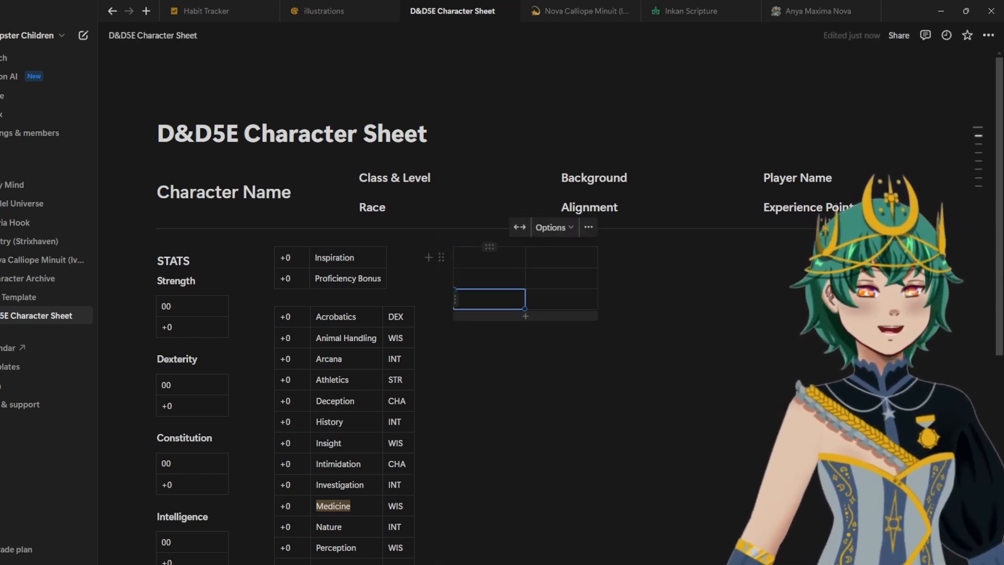
click(455, 298)
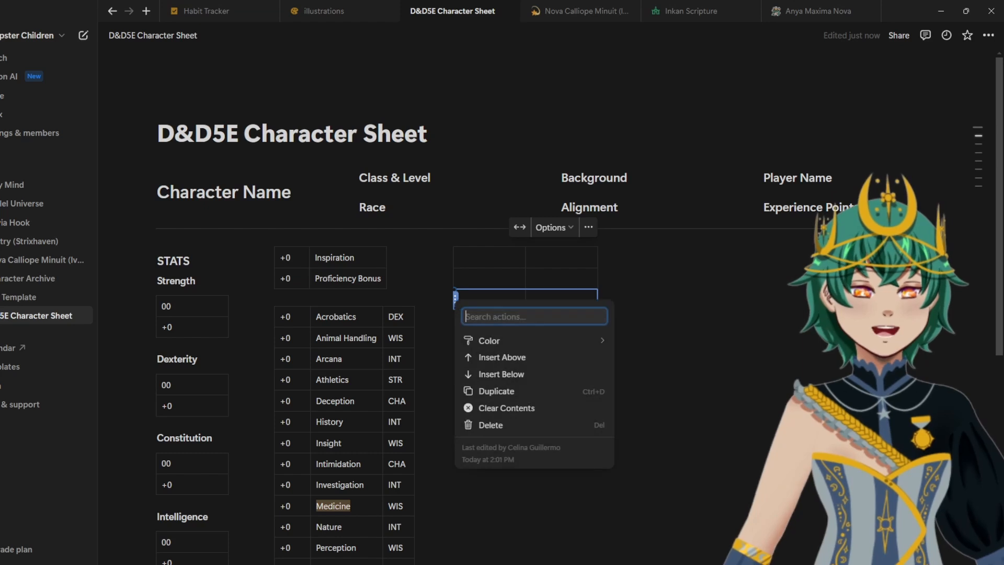
key(Down)
key(Down)
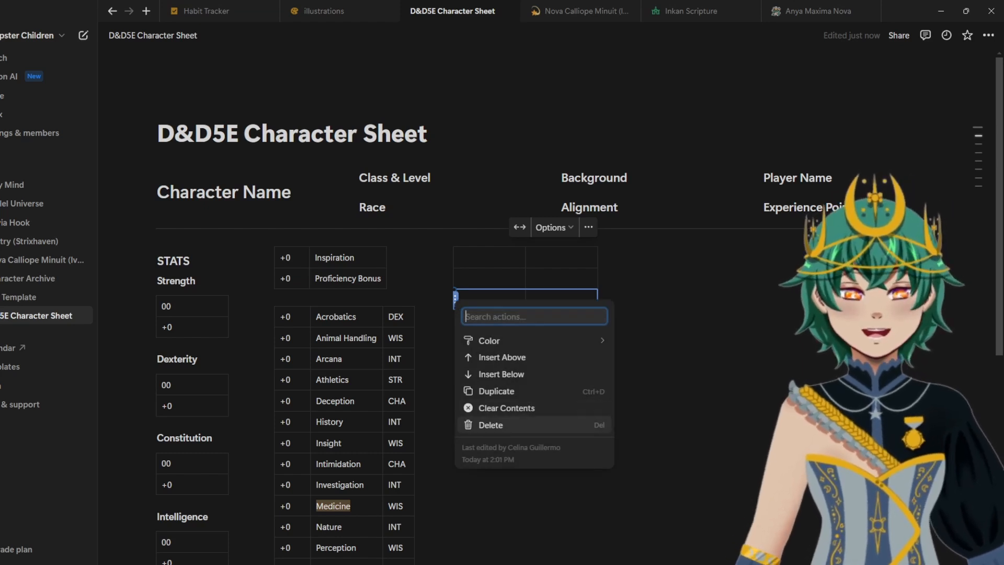
key(Return)
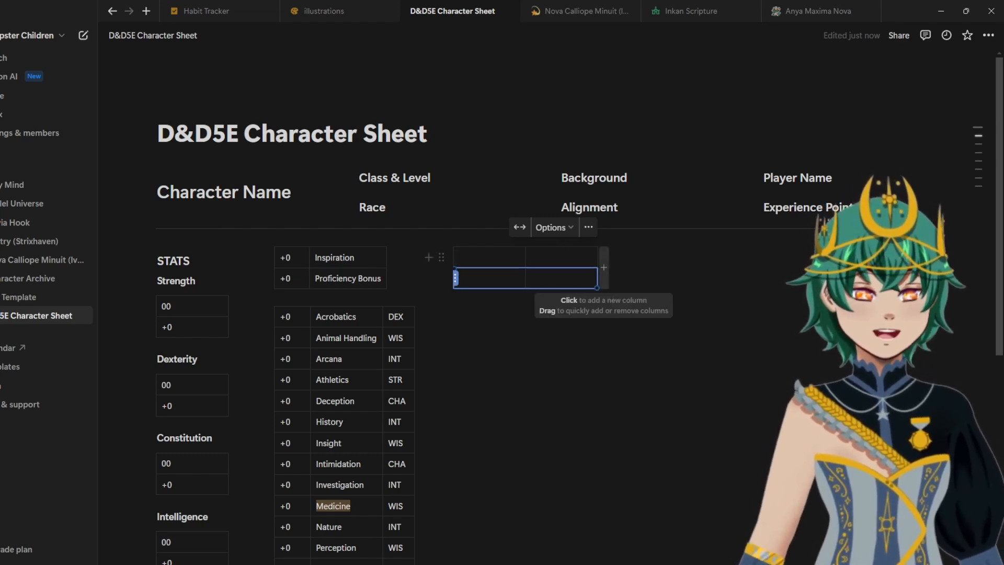
click(604, 267)
Step: Fill the new table's first column with 00 above Armor Class and its second column with +0 above Initiative
click(489, 258)
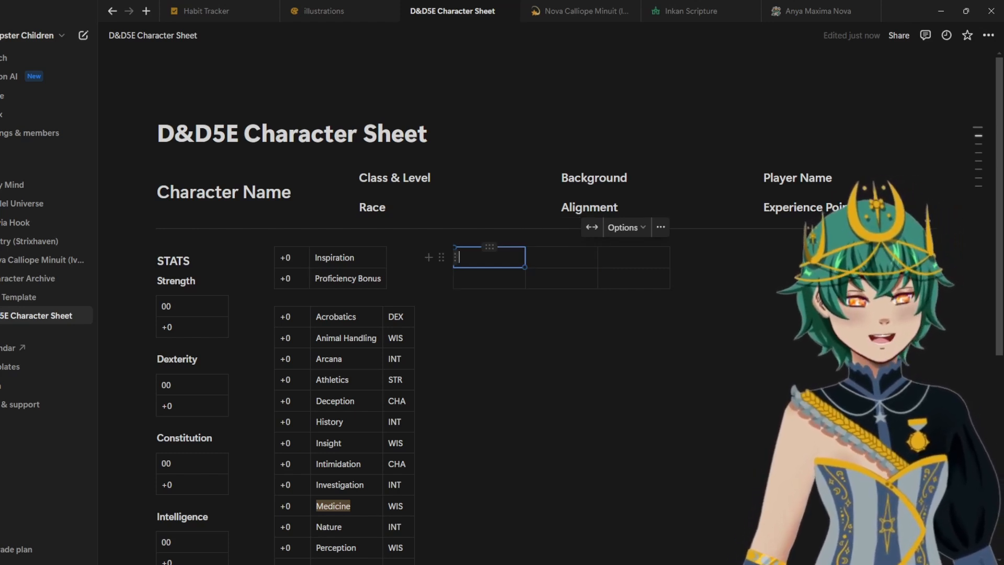
text(00)
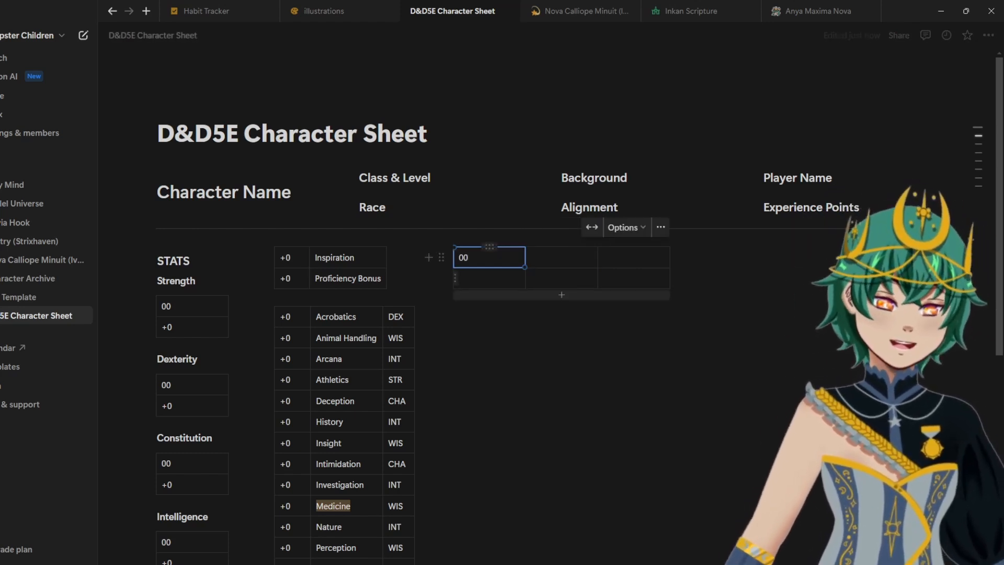
click(489, 278)
text(Armor Class)
click(561, 258)
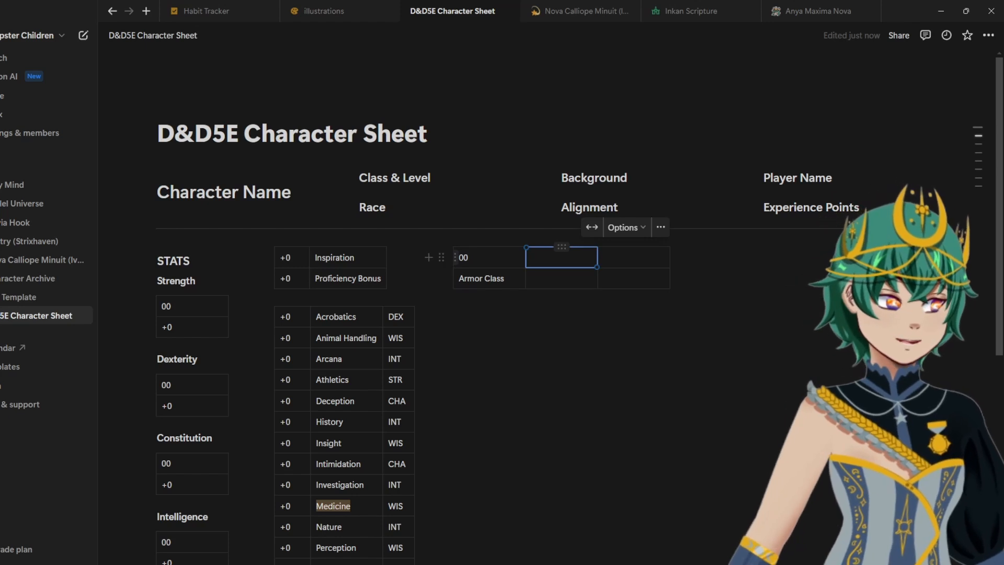
text(+0)
click(561, 278)
text(Initiative)
Step: Fill the table's third column with 30 ft. above Speed
click(633, 257)
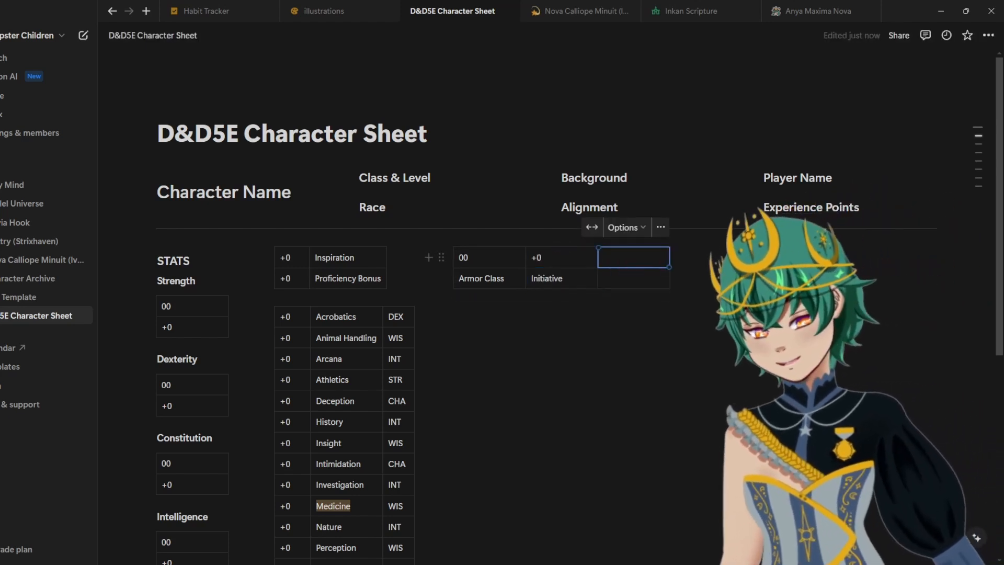
text(30 ft.)
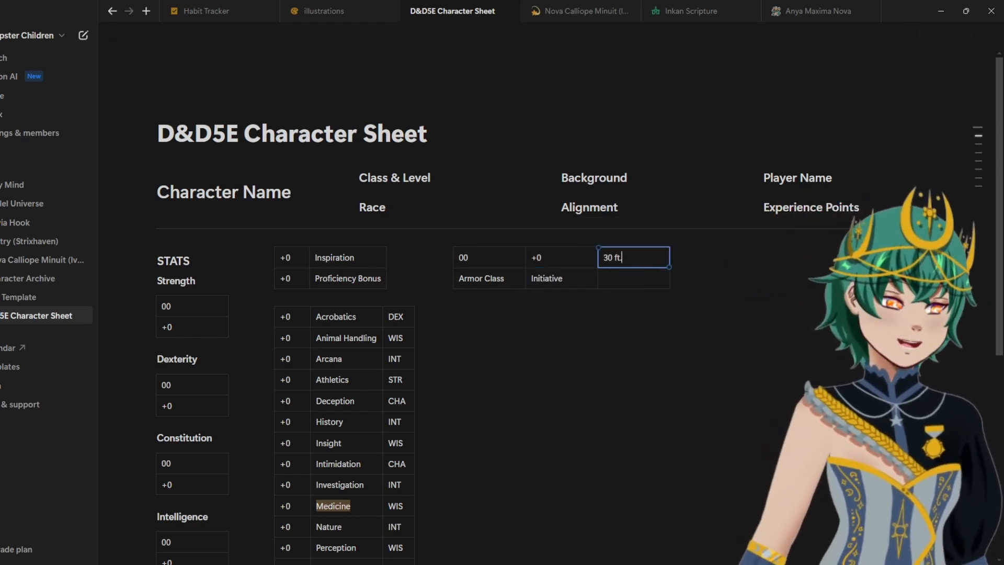
click(633, 278)
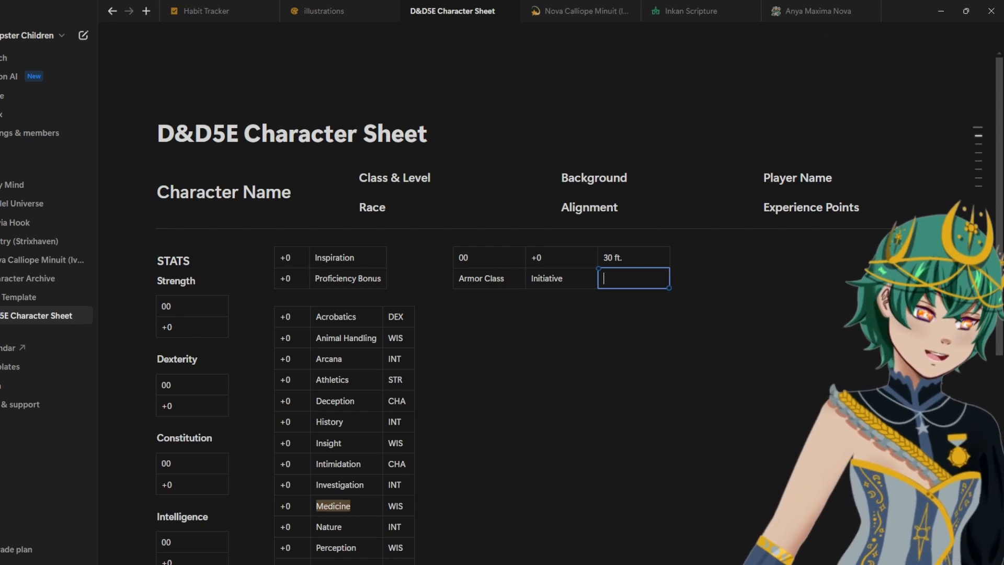
text(Speed)
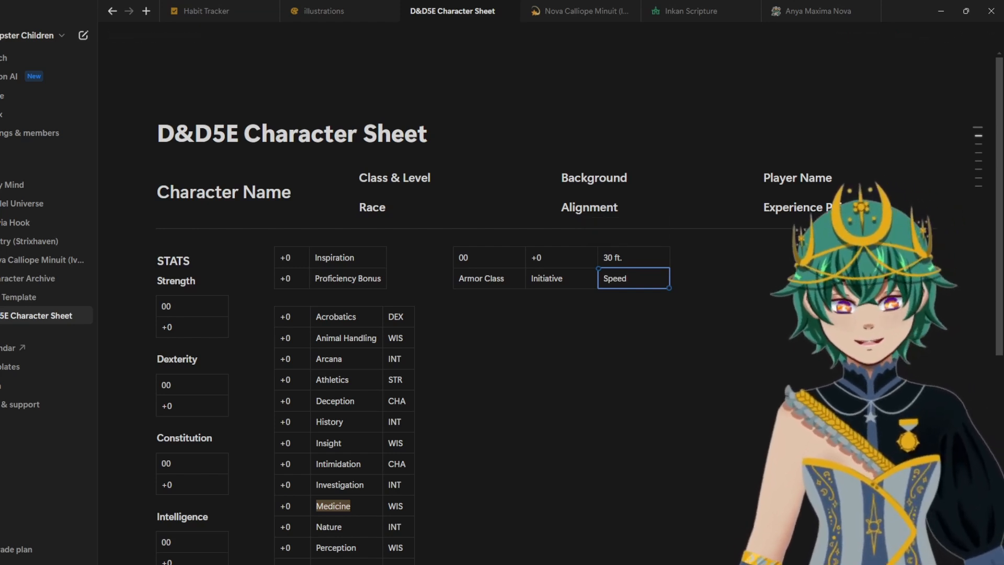
Step: Add a Heading 1 block reading "8/8" below the Armor Class, Initiative and Speed table
click(550, 311)
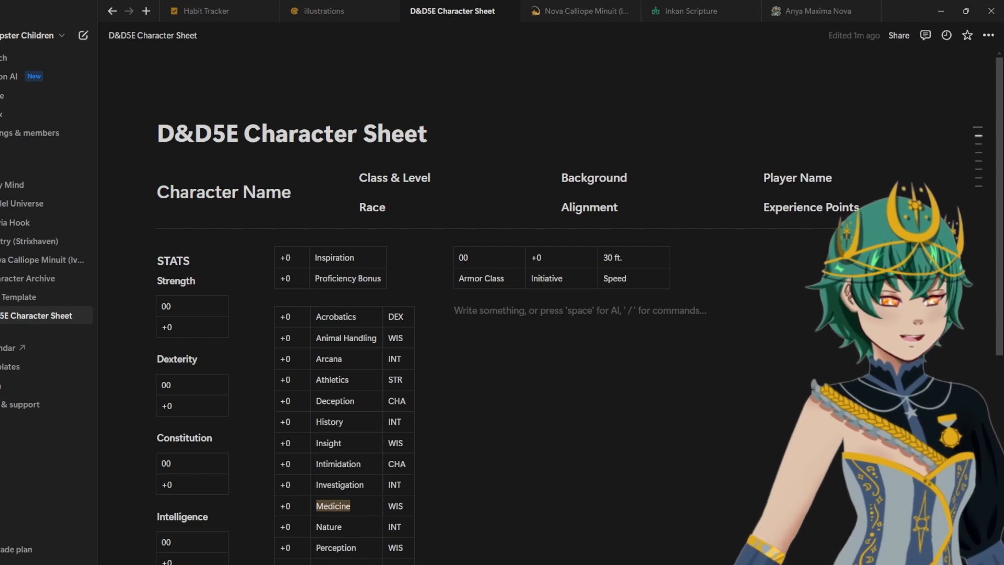
scroll(549, 314, down, 1)
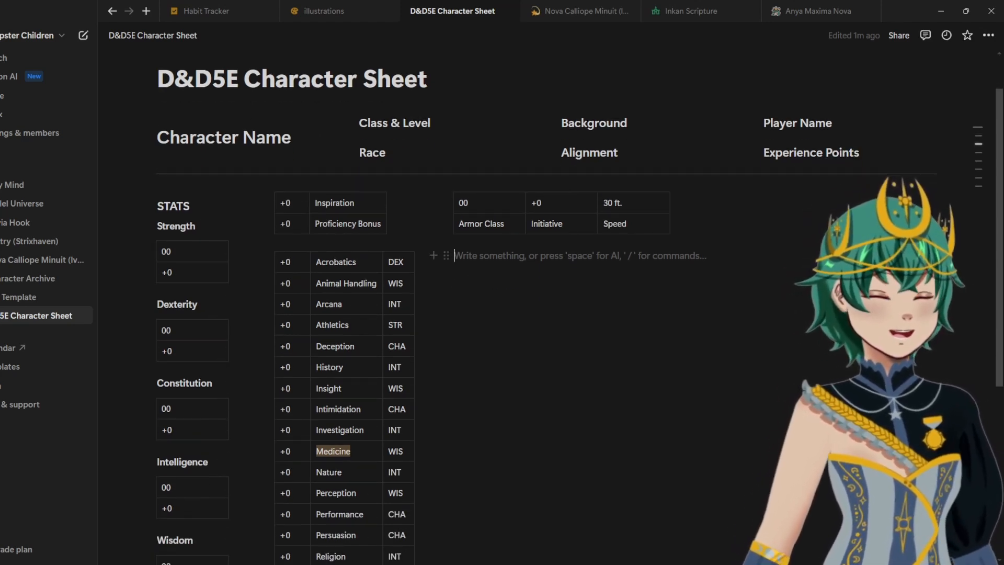
text(/)
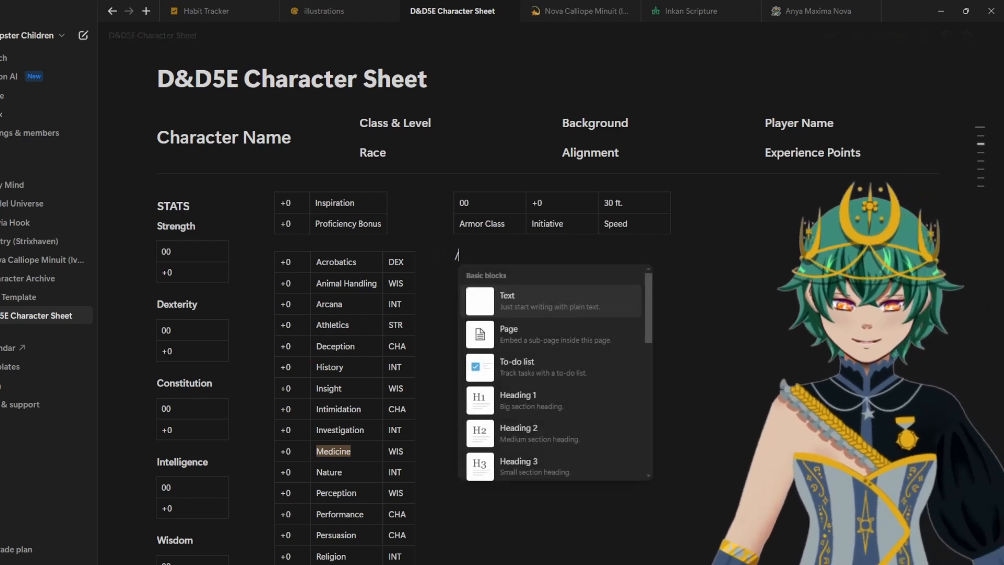
text(h1)
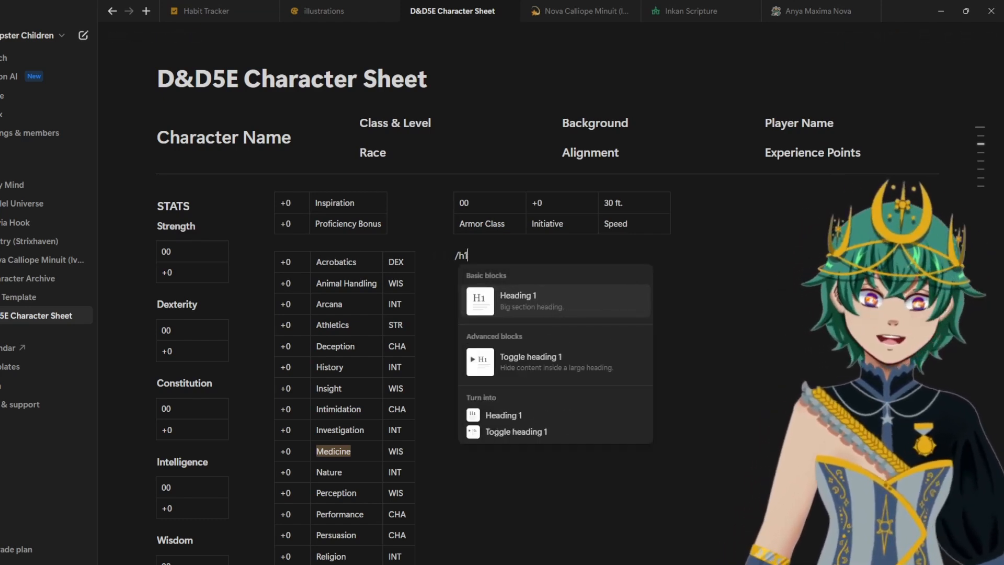
key(Return)
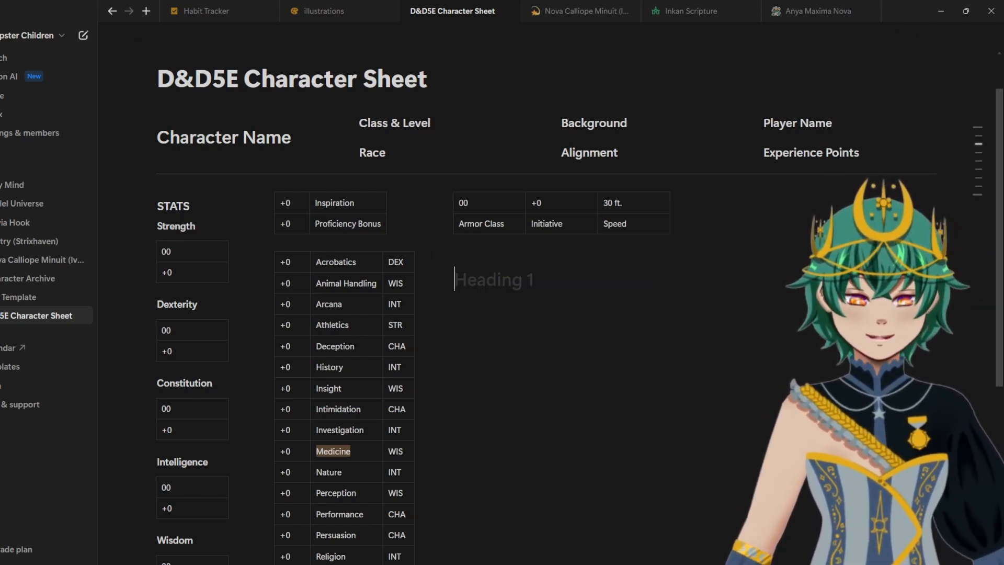
text(8/8)
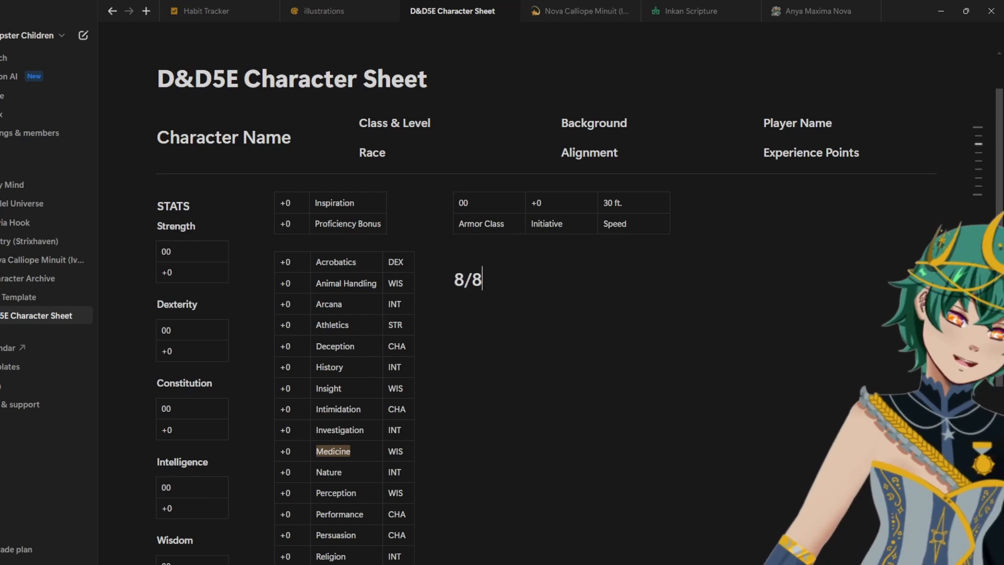
text( Cu)
key(BackSpace)
key(BackSpace)
key(BackSpace)
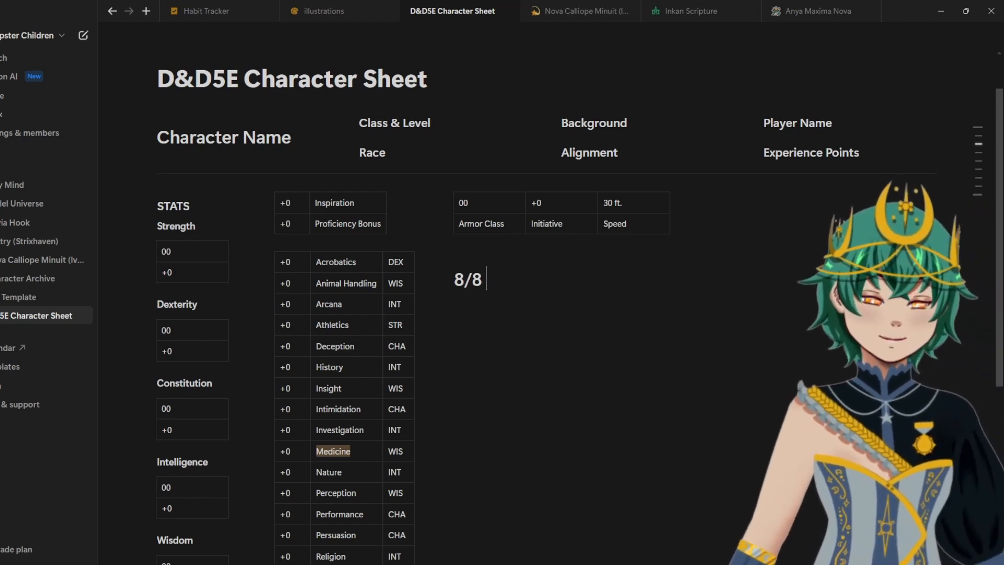
Step: Add the text line "Current Hit Points" beneath the 8/8 heading
key(Return)
text(Current Hit)
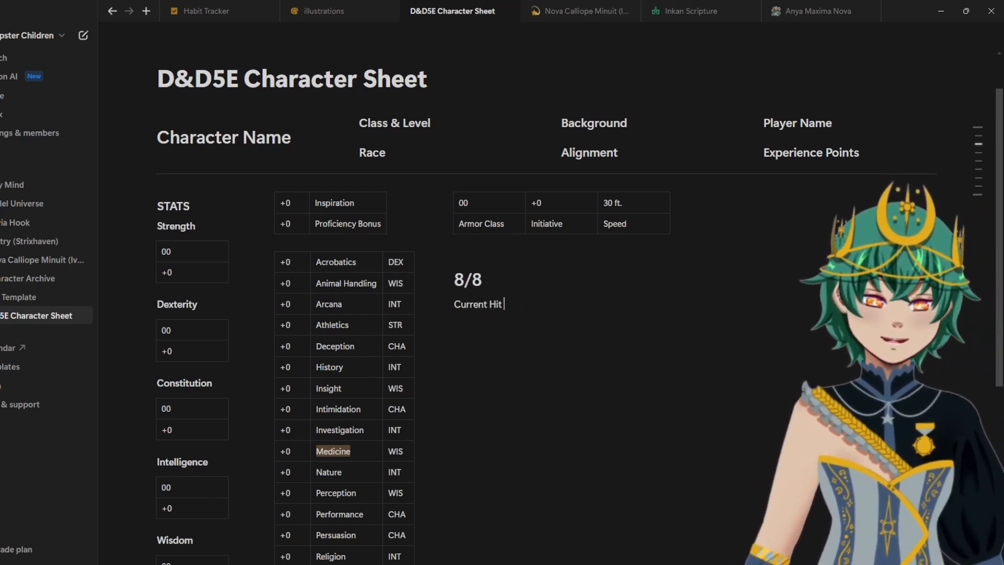
text( Points)
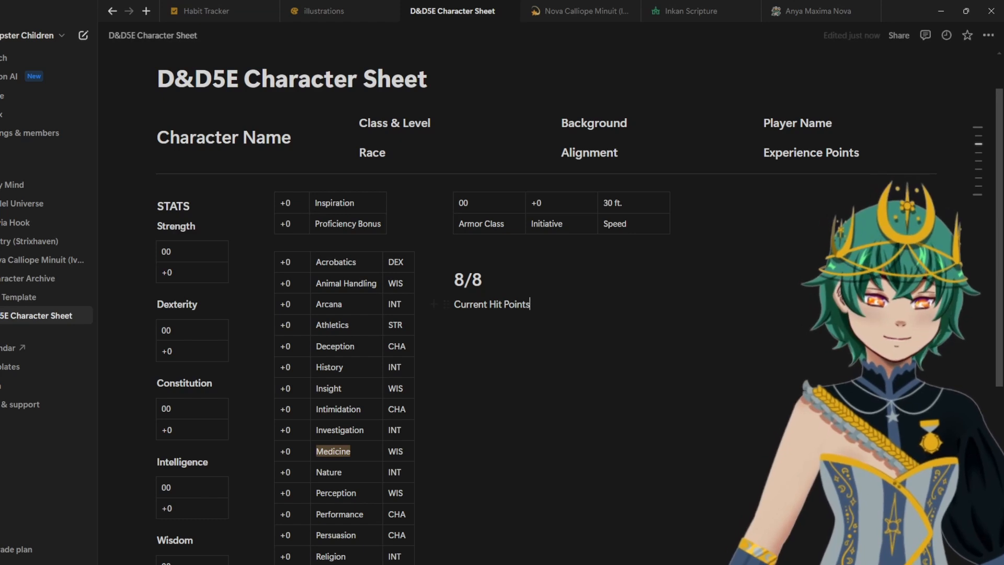
Step: Below Current Hit Points, add a Heading 1 block reading "+0" with the text line "Temporary Hit Points" under it
key(Return)
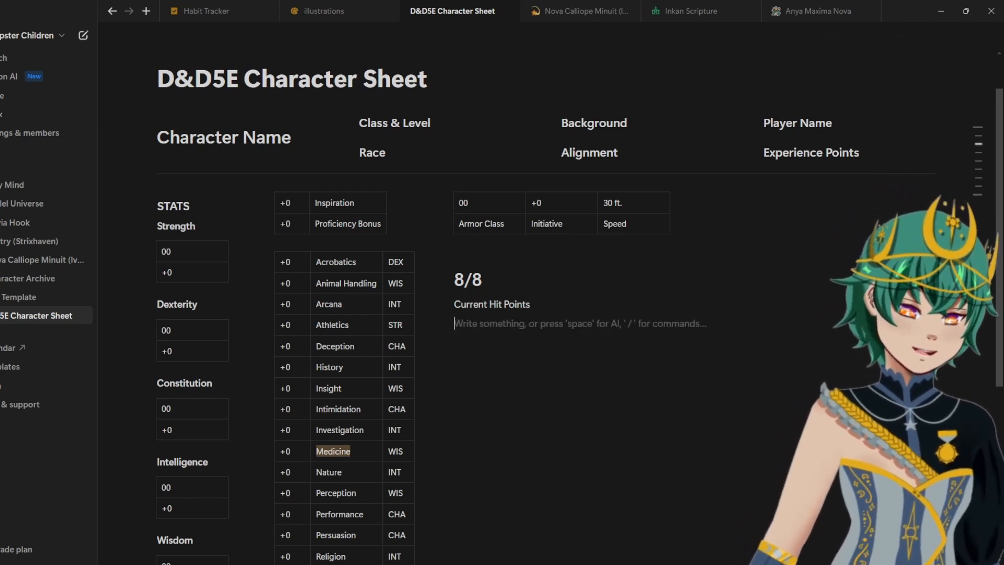
text(/h1)
key(Return)
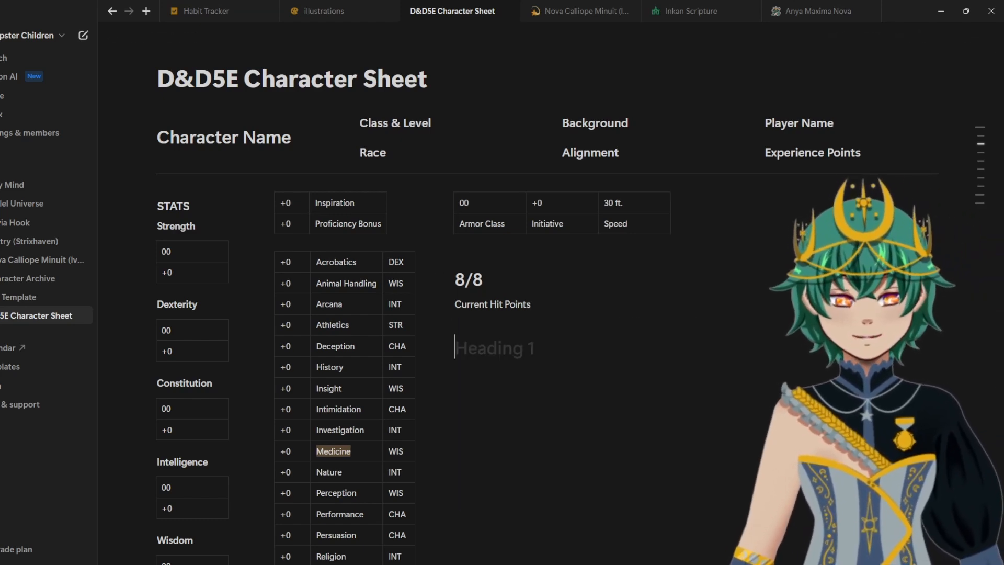
text(+0)
key(Return)
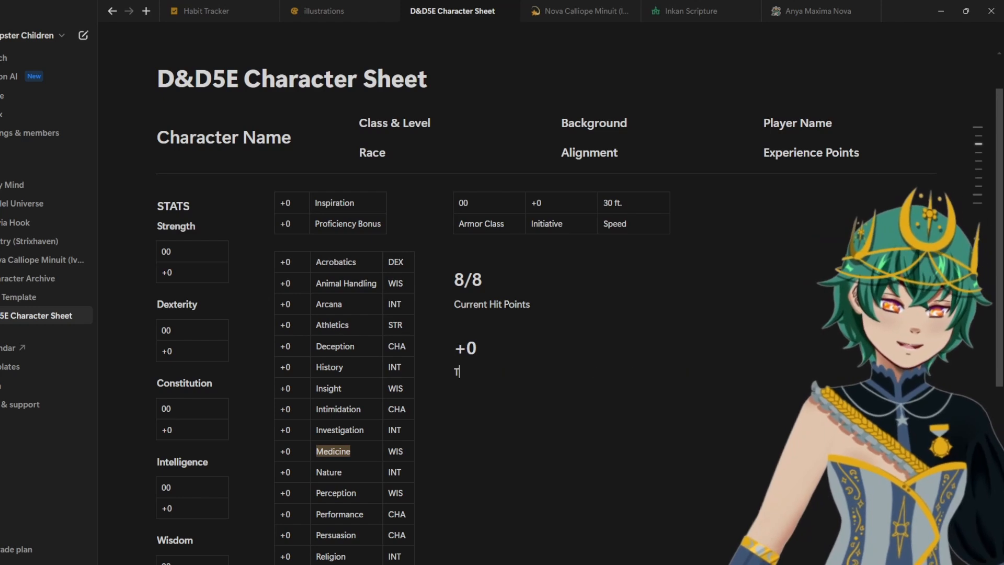
text(Temporary Hit Points)
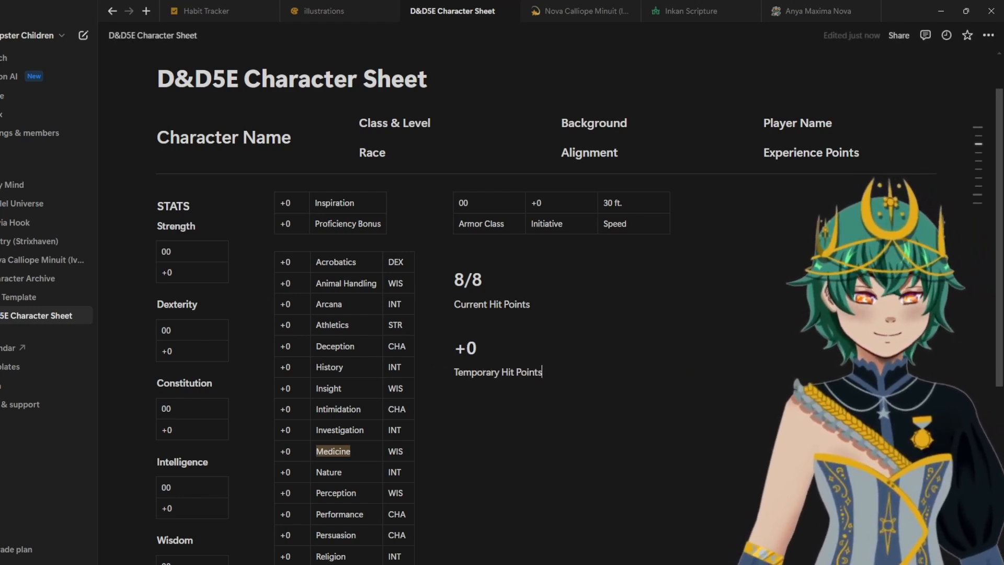
drag(506, 395, 530, 372)
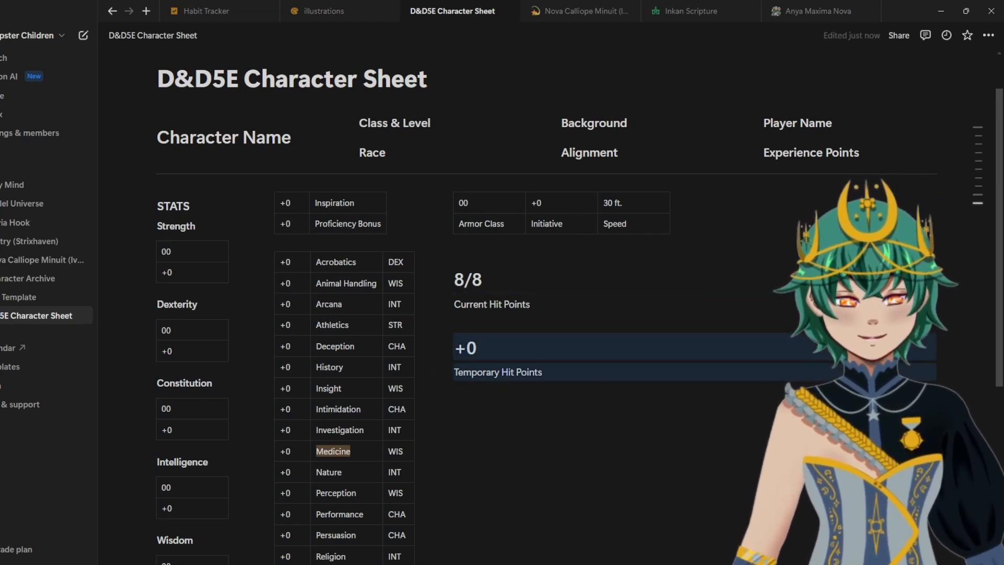
click(544, 372)
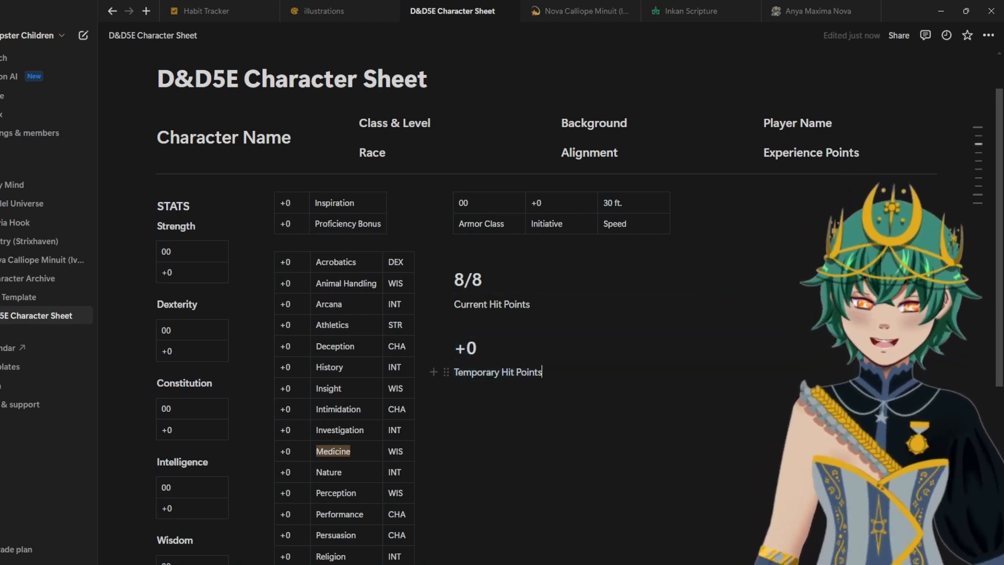
key(BackSpace)
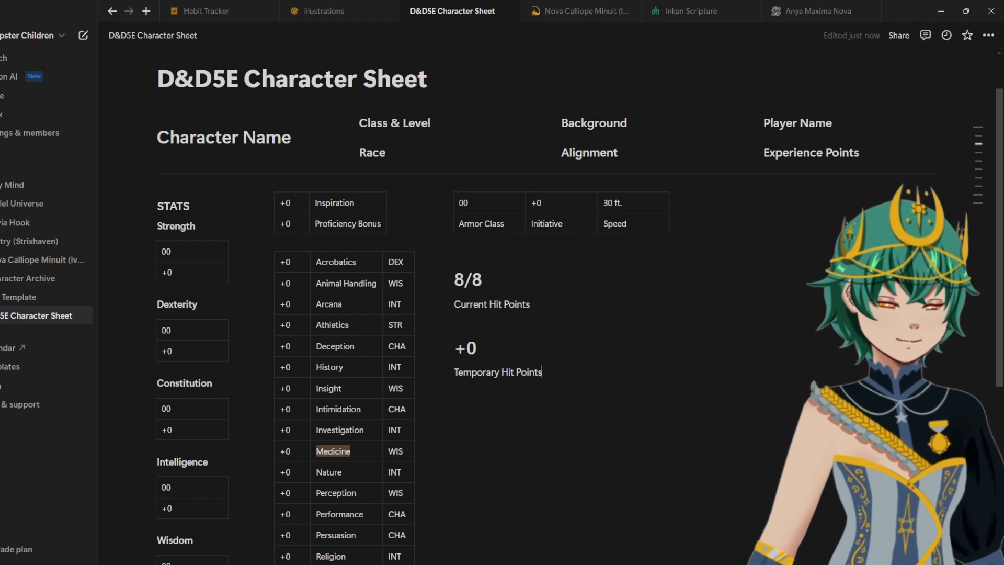
Step: Add a quote block reading "1d8 Hit Dice" below the Temporary Hit Points line
key(Return)
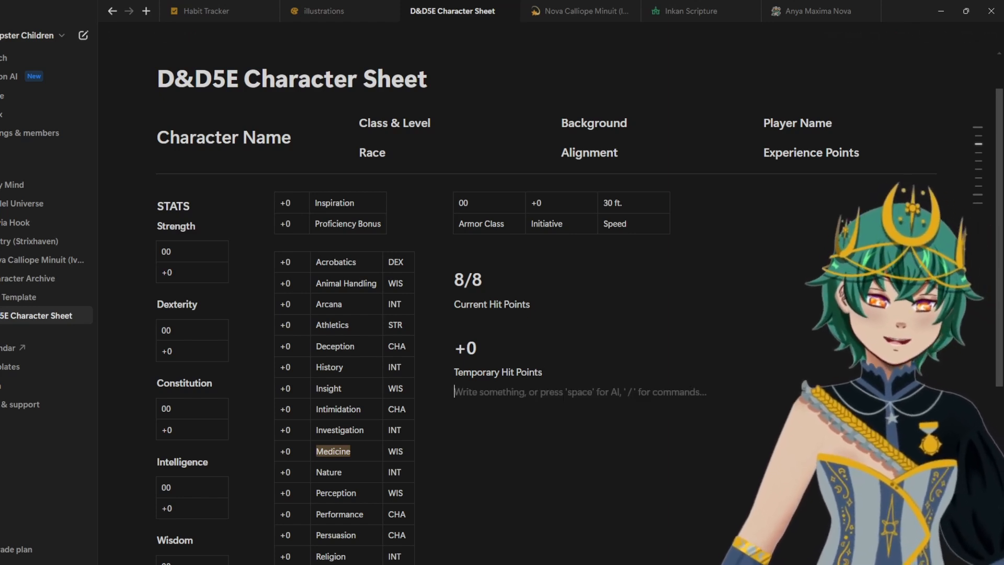
text(/)
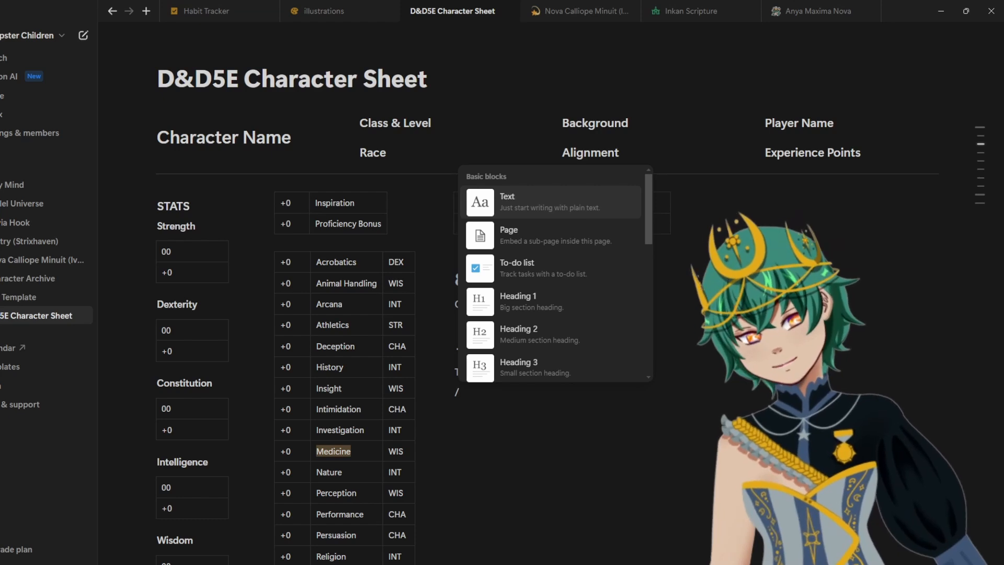
text(quote)
key(Return)
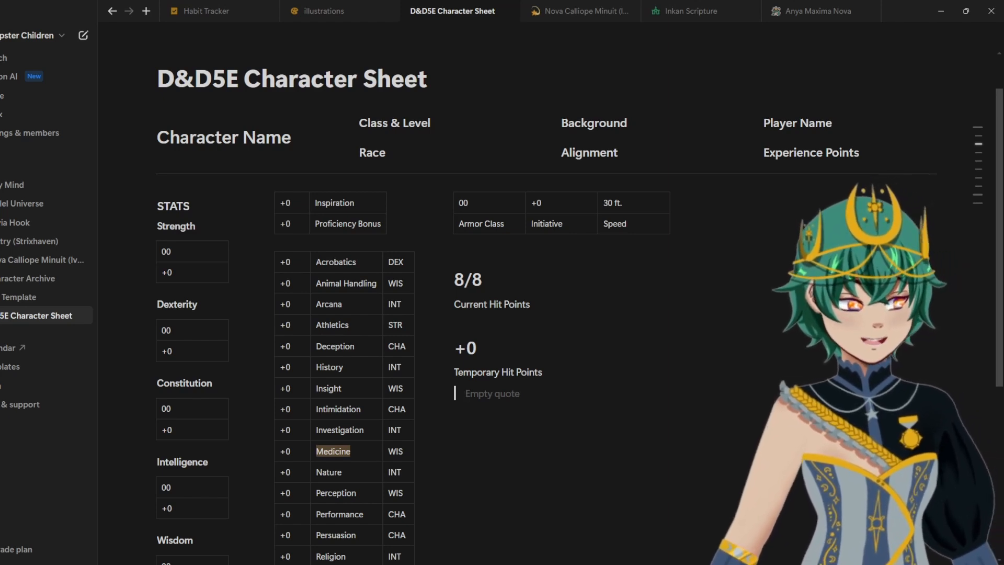
text(1d8 Hit)
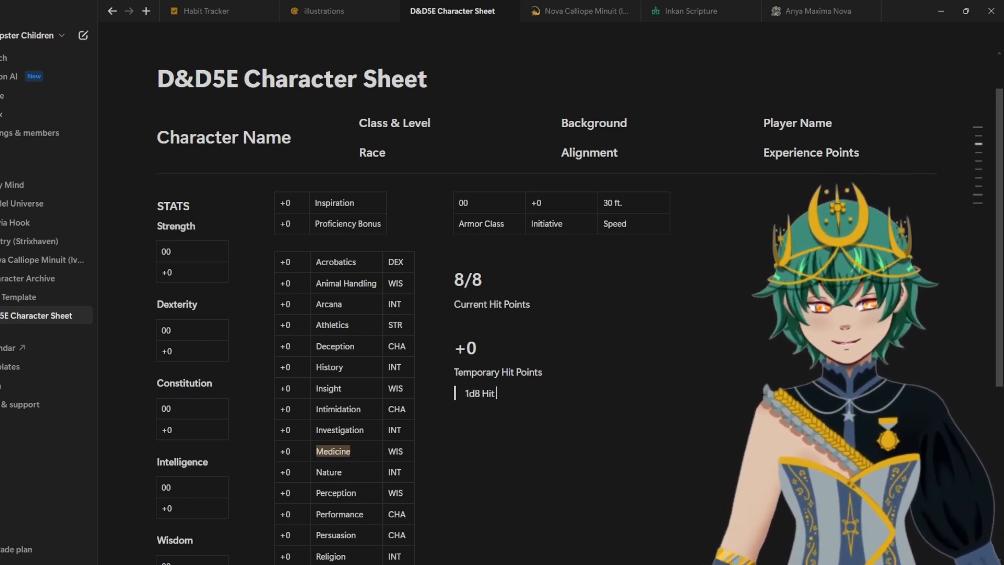
text( Dice)
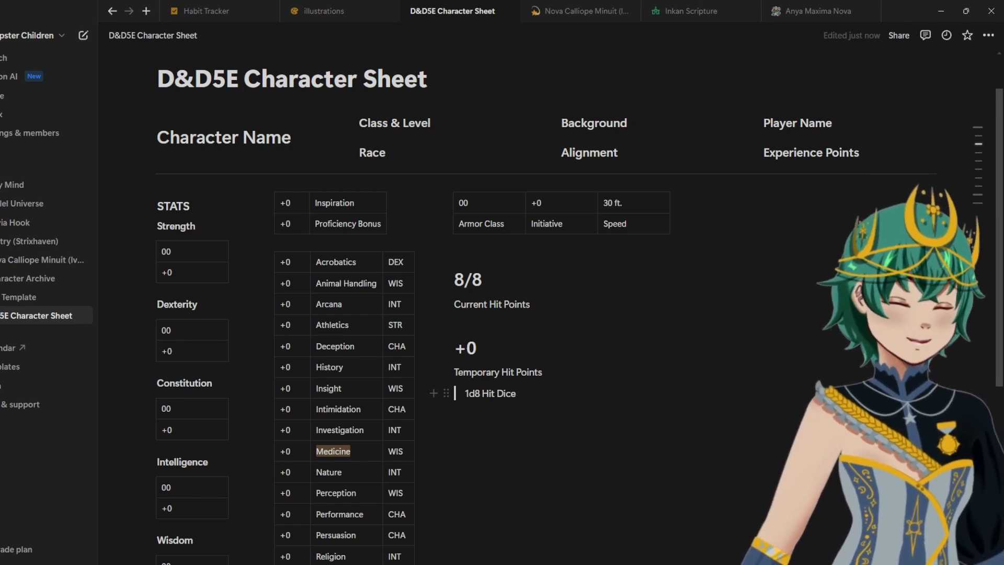
Step: Insert a table view with a new database below the 1d8 Hit Dice quote
key(Return)
text(/tab)
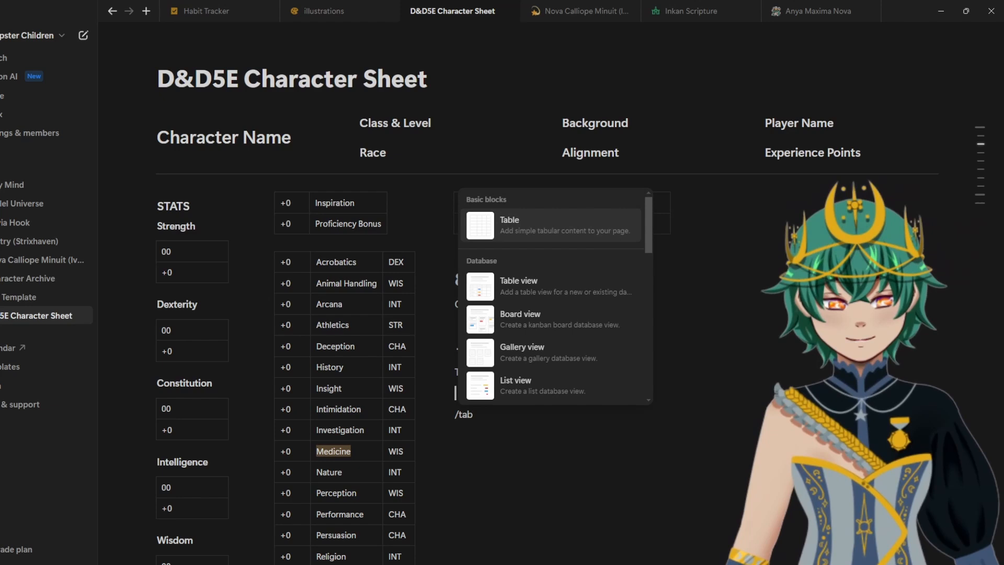
key(Down)
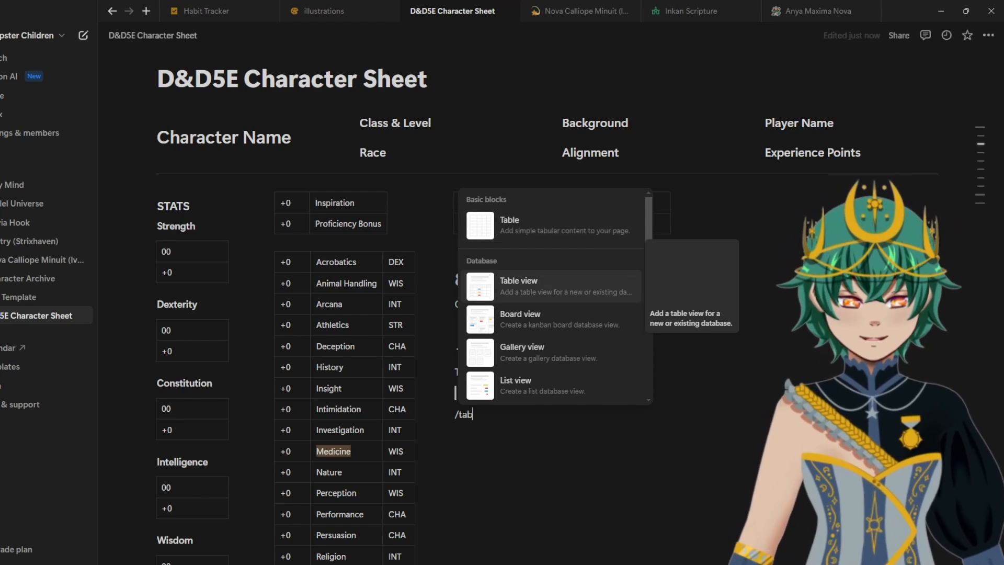
key(Return)
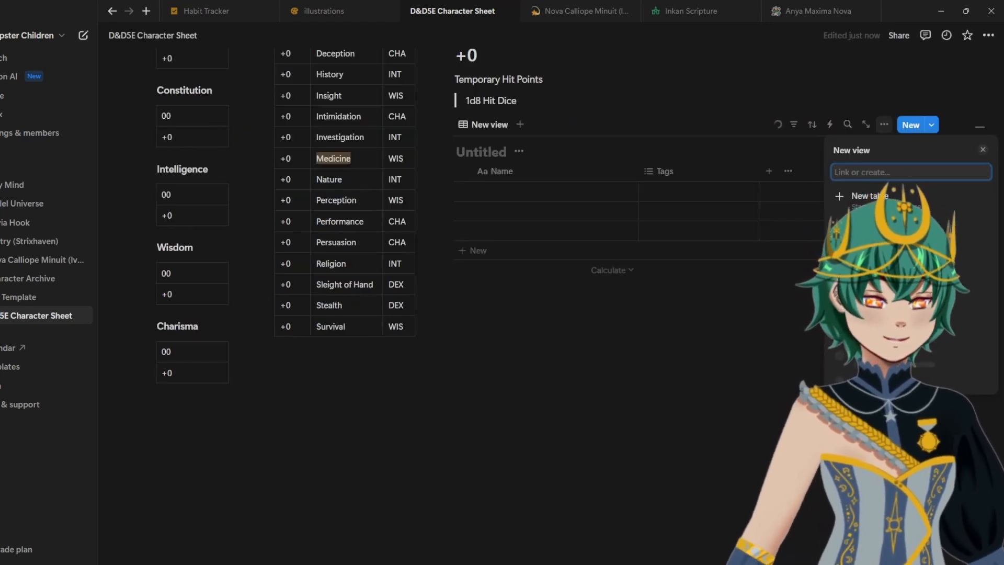
key(Return)
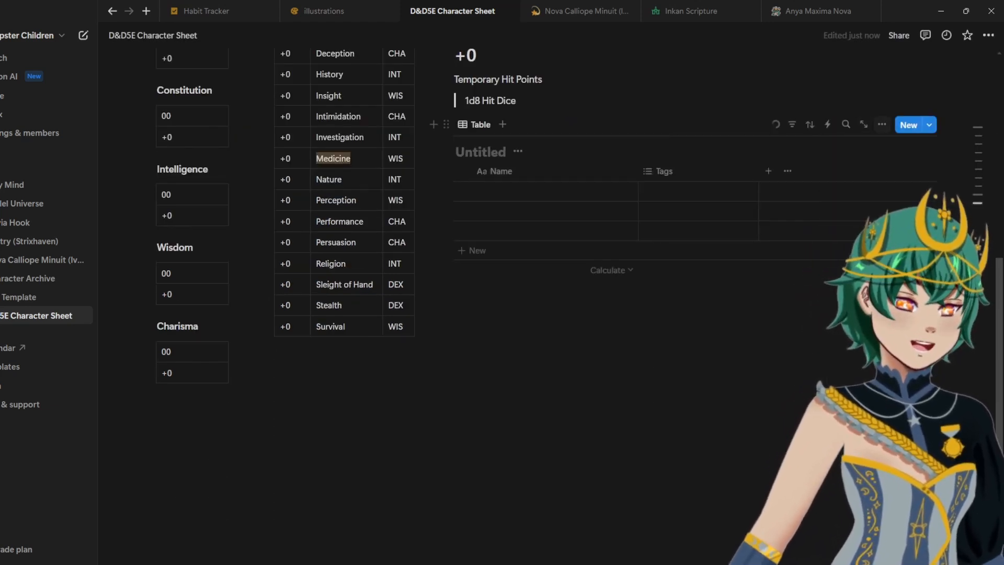
Step: Title the new table database "Death Saves"
click(884, 124)
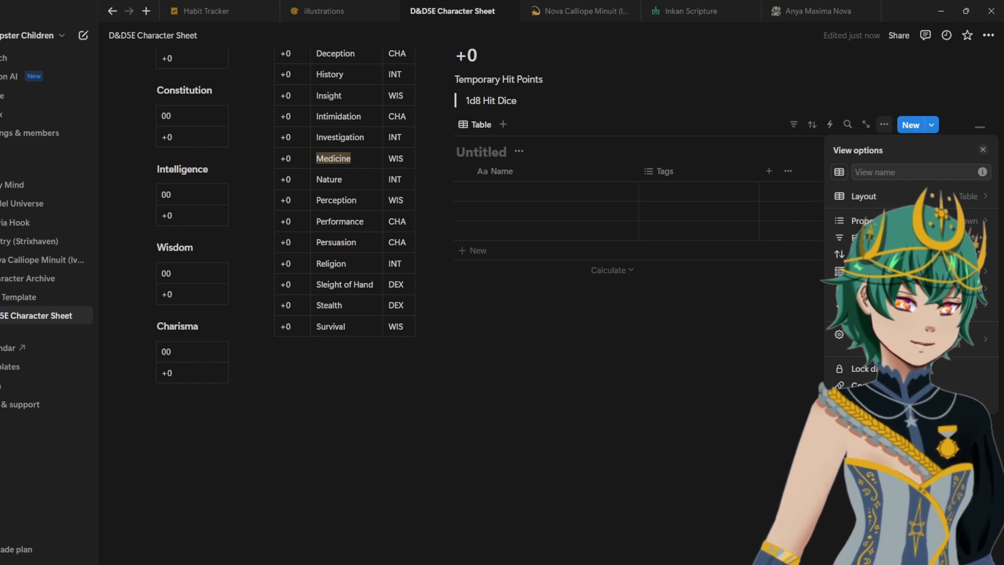
key(Escape)
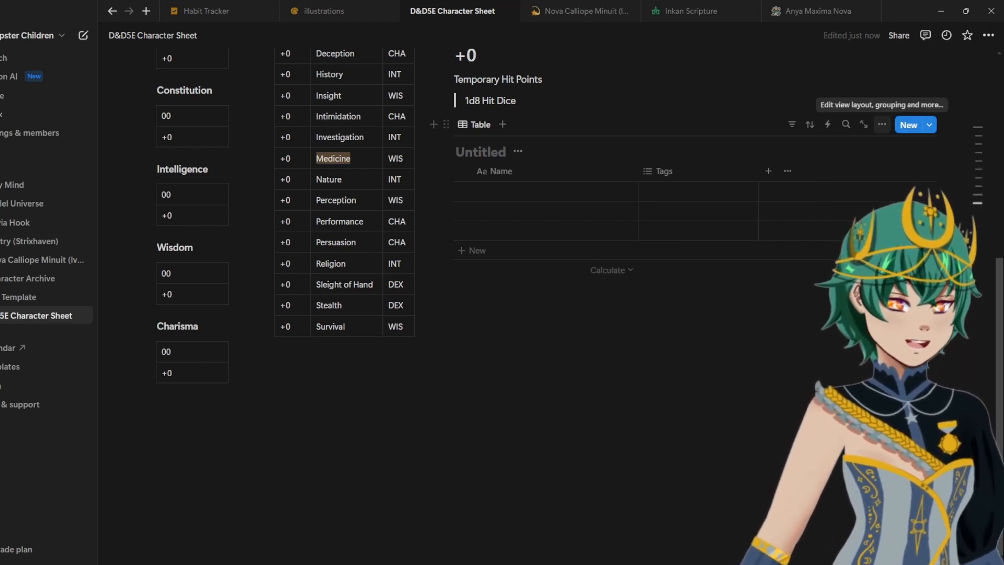
click(479, 151)
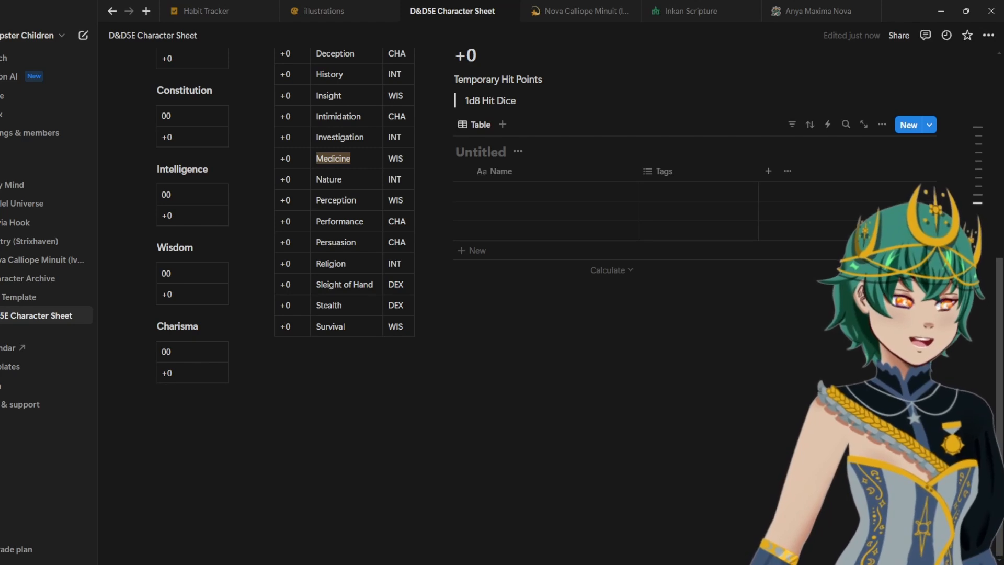
text(Death Saves)
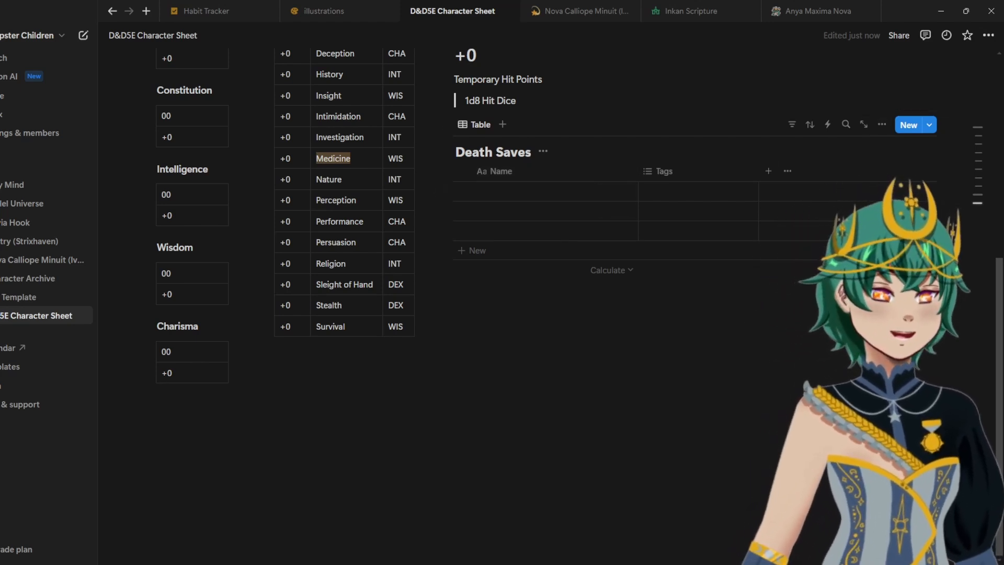
Step: Hide the database title in the Death Saves table's layout settings
click(883, 125)
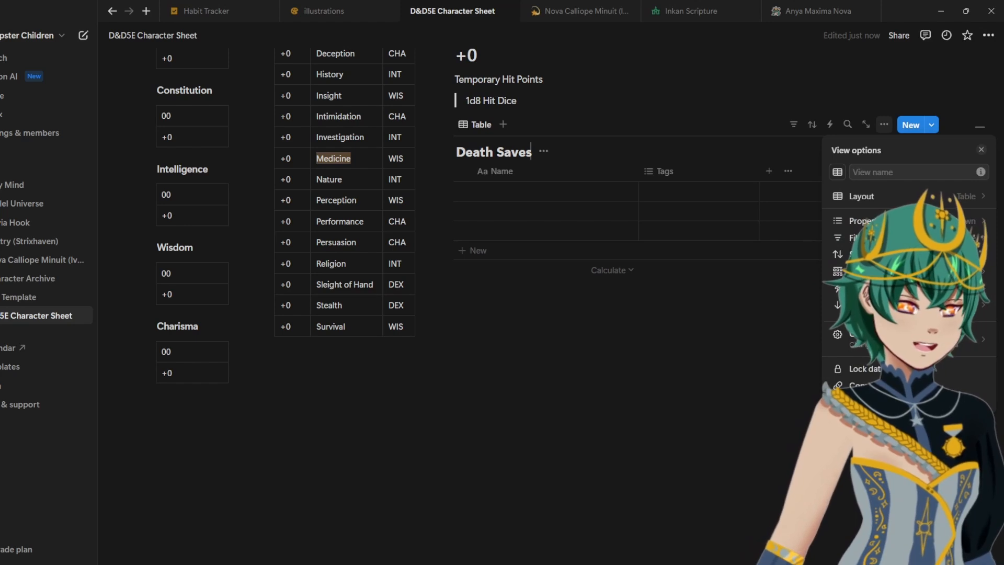
click(928, 196)
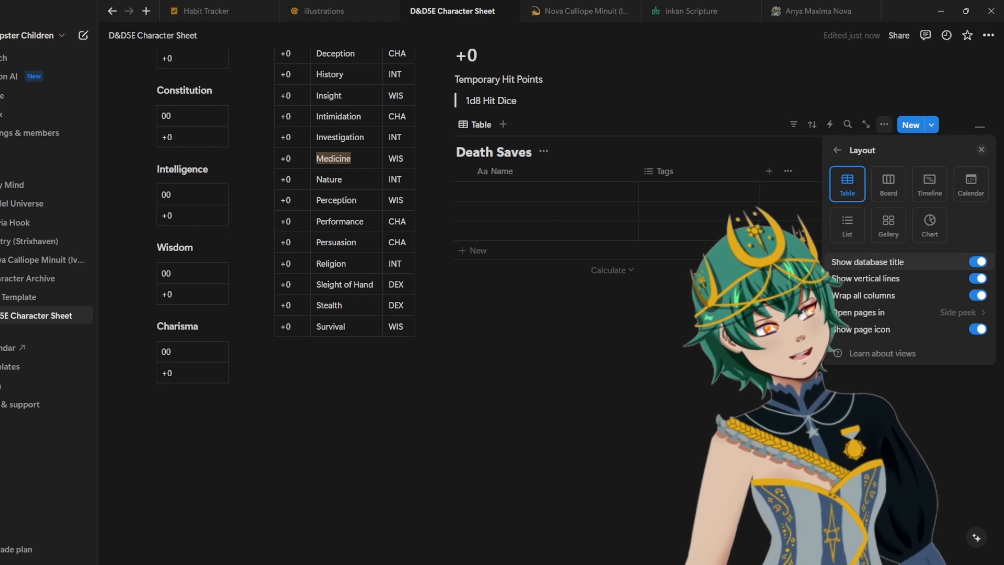
click(837, 150)
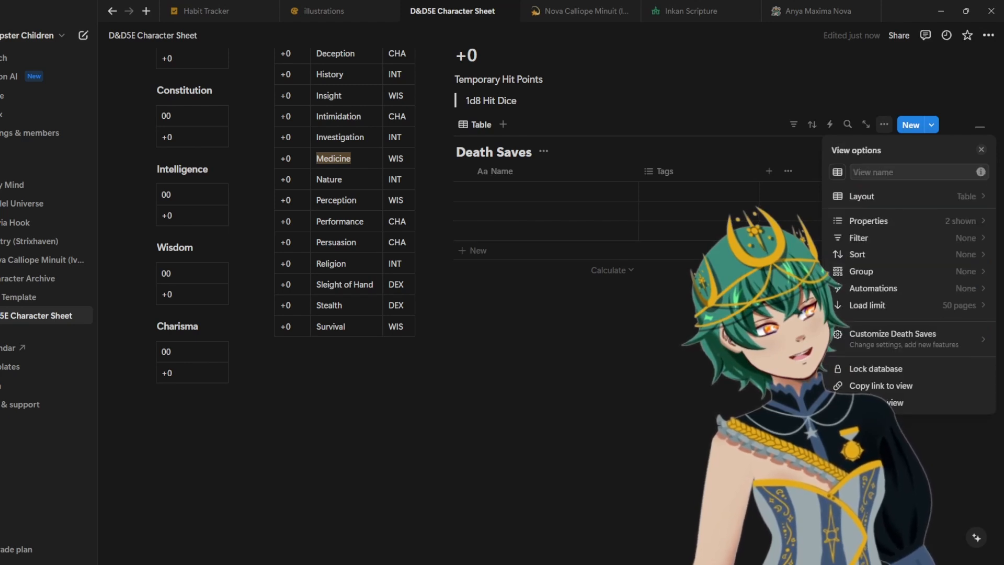
click(967, 196)
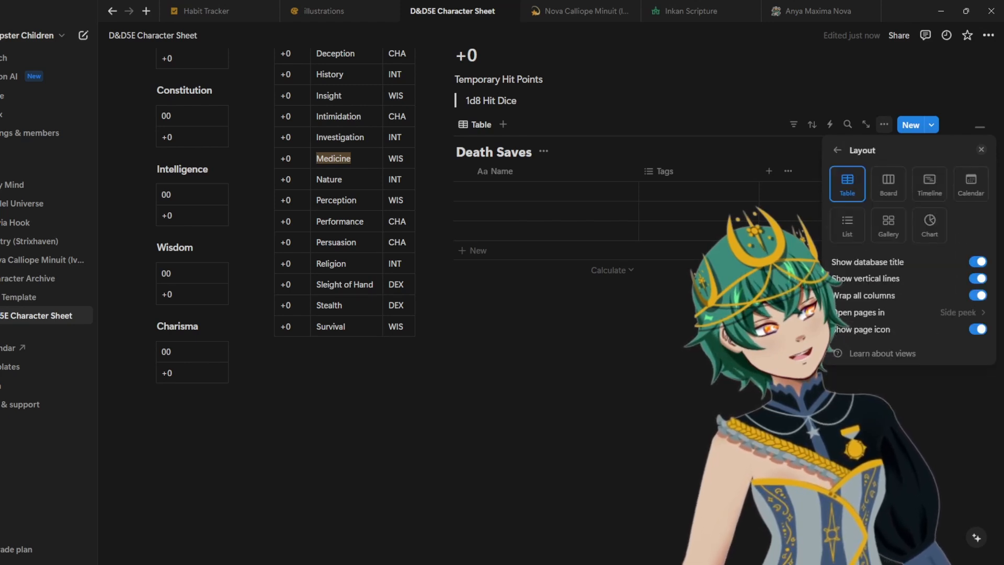
click(978, 262)
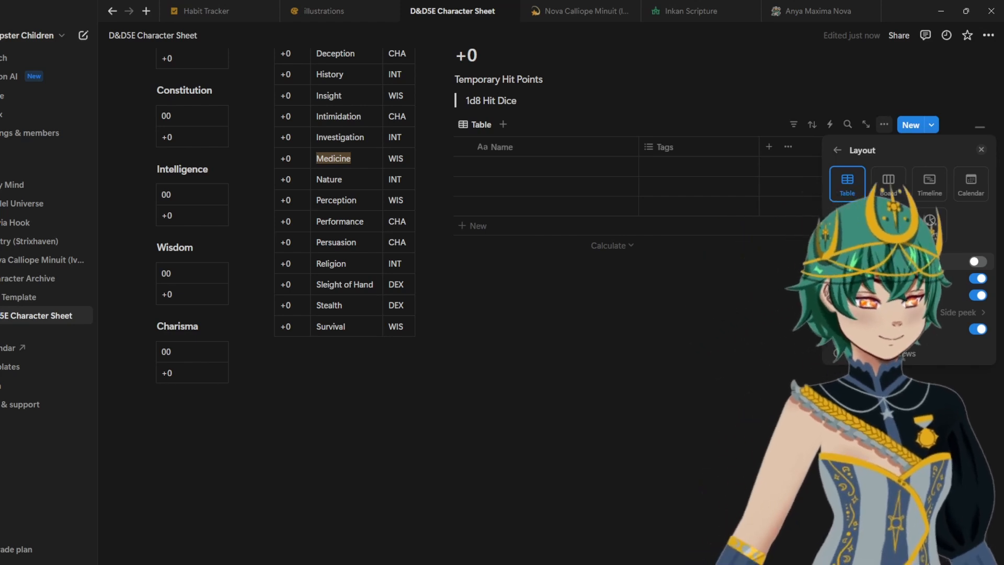
click(675, 324)
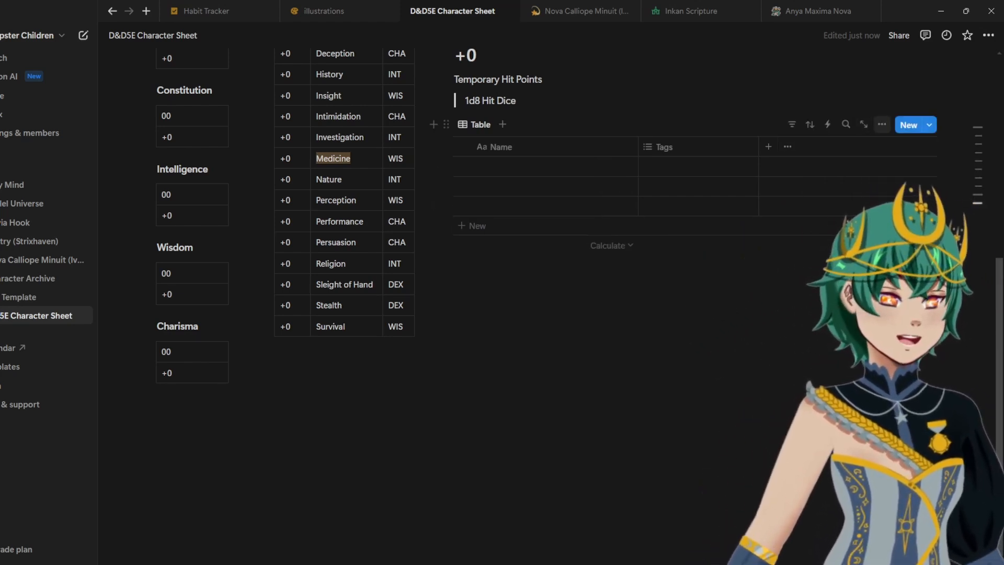
Step: Show the database title of the Death Saves table again
click(882, 124)
click(910, 196)
click(979, 262)
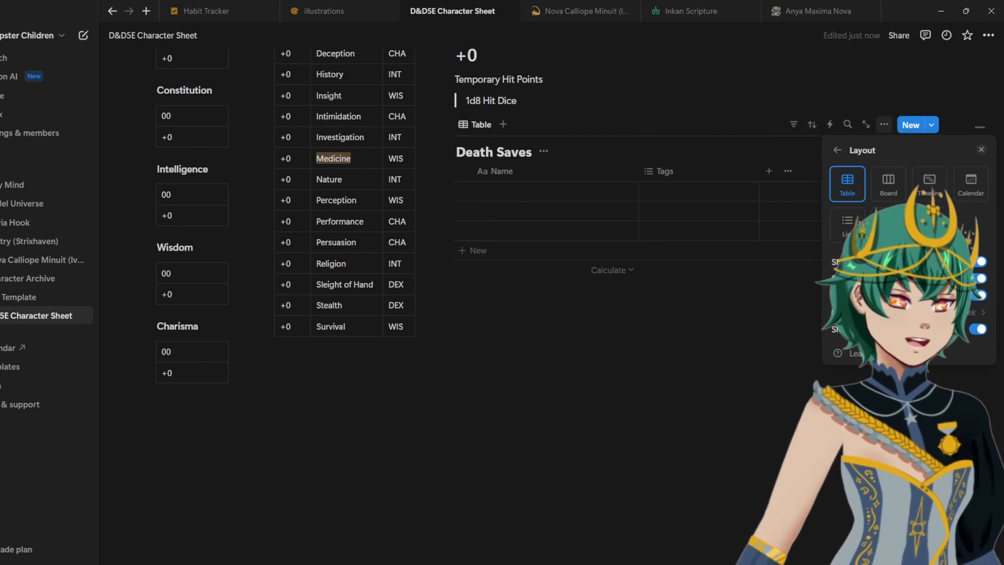
click(627, 192)
Step: Name the first two rows of the Death Saves table "Successes" and "Failures"
click(544, 192)
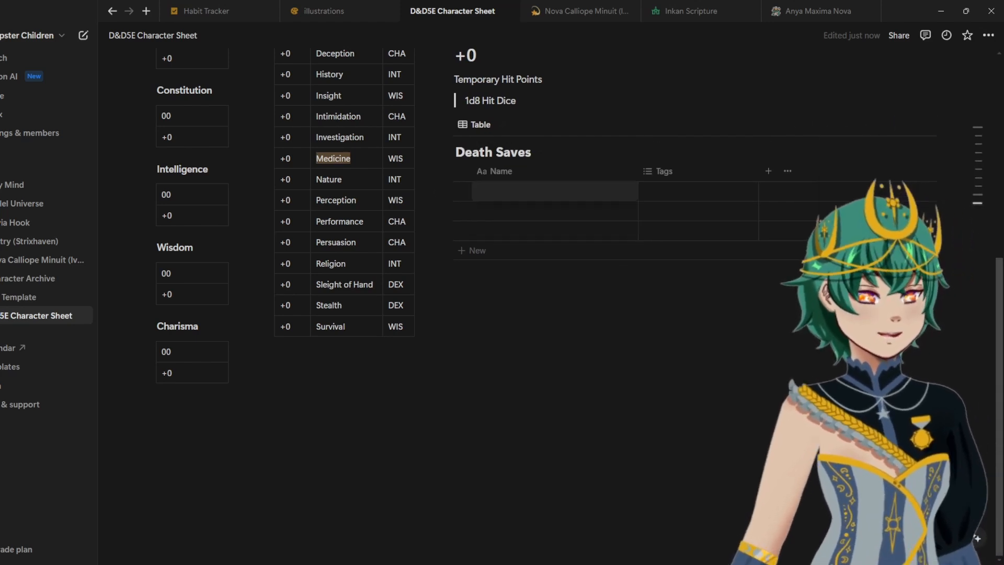
text(Successes)
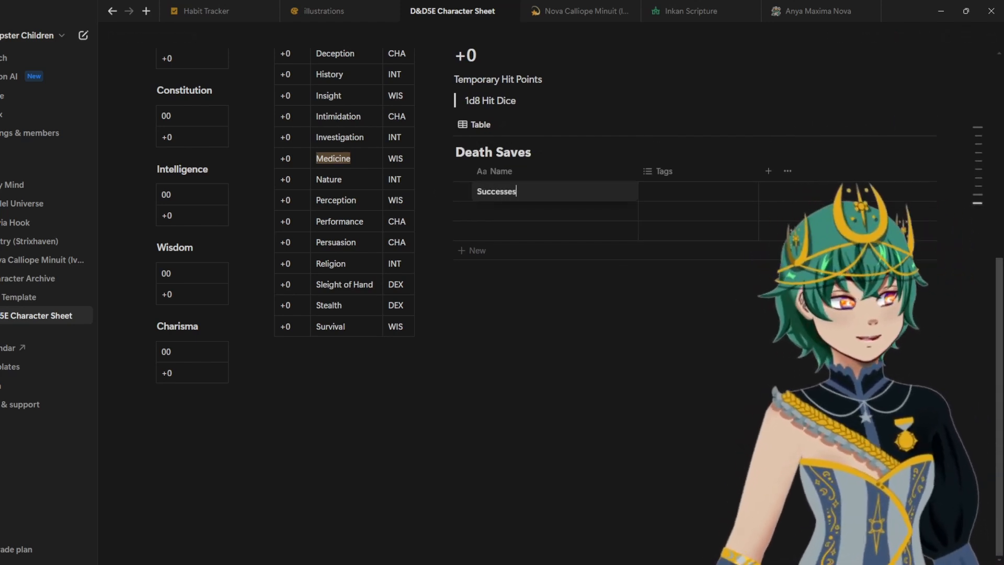
click(544, 211)
click(544, 212)
text(Failu)
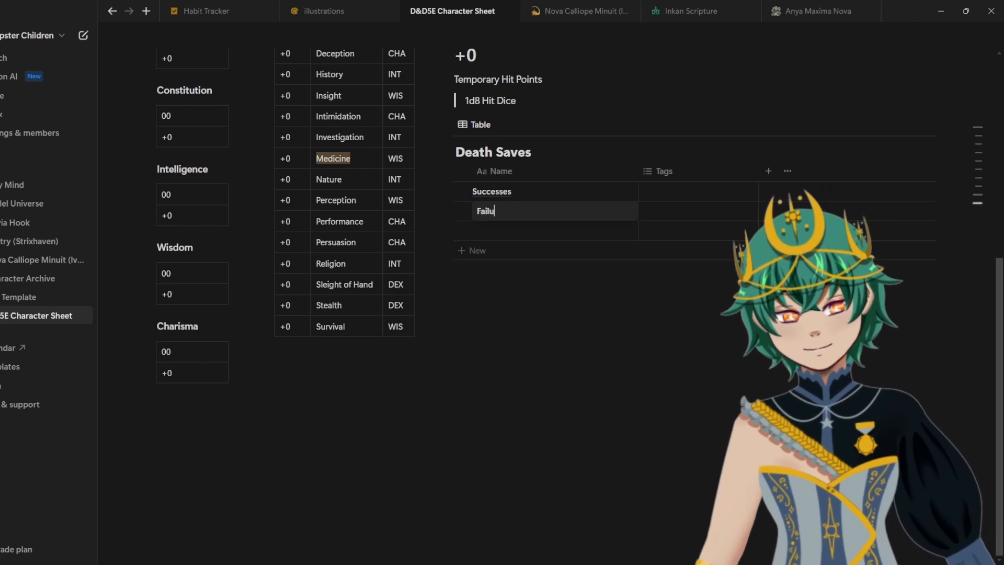
text(res)
key(Return)
Step: Delete the empty third row of the Death Saves table and narrow the Name column to fit its labels
click(447, 231)
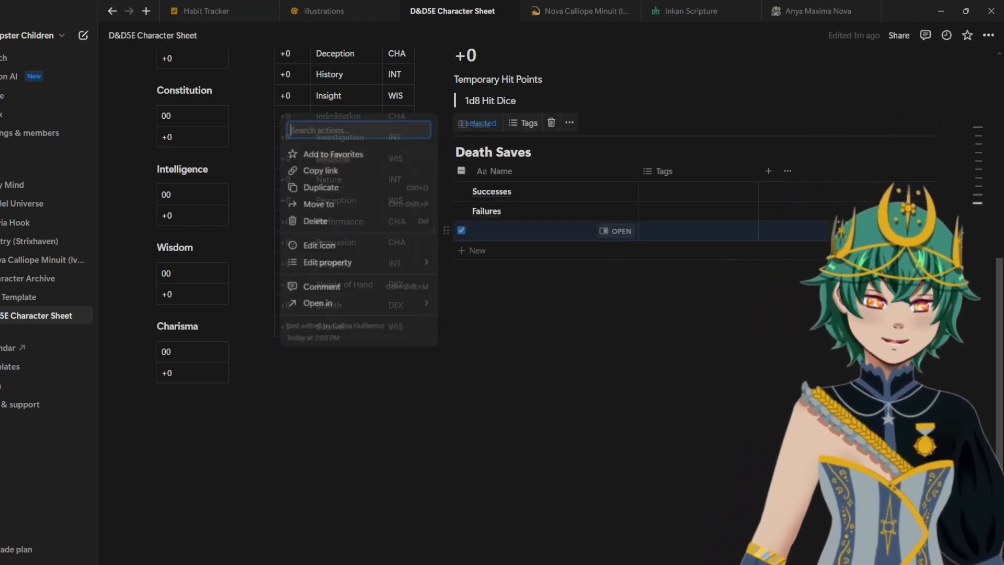
click(335, 221)
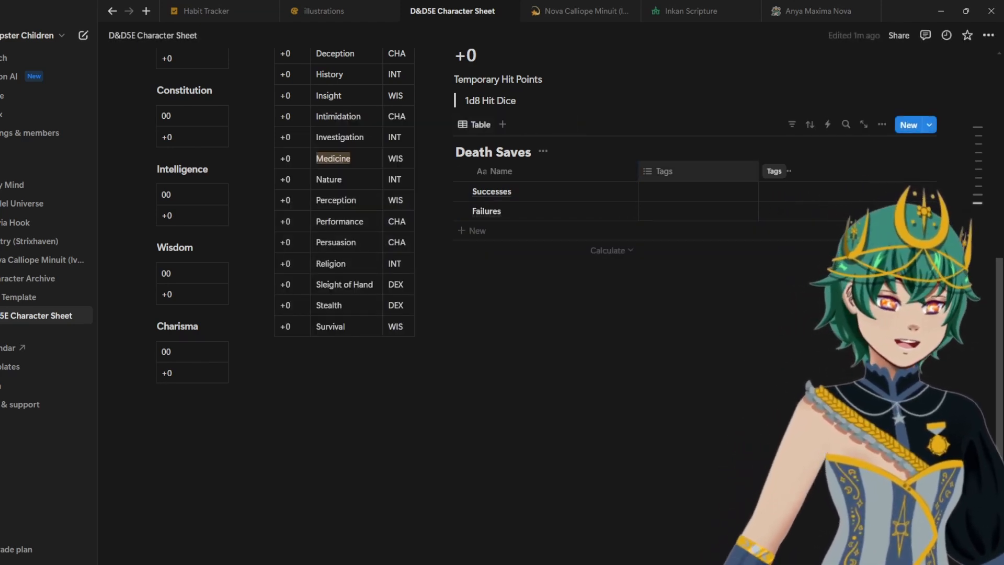
drag(638, 171, 532, 171)
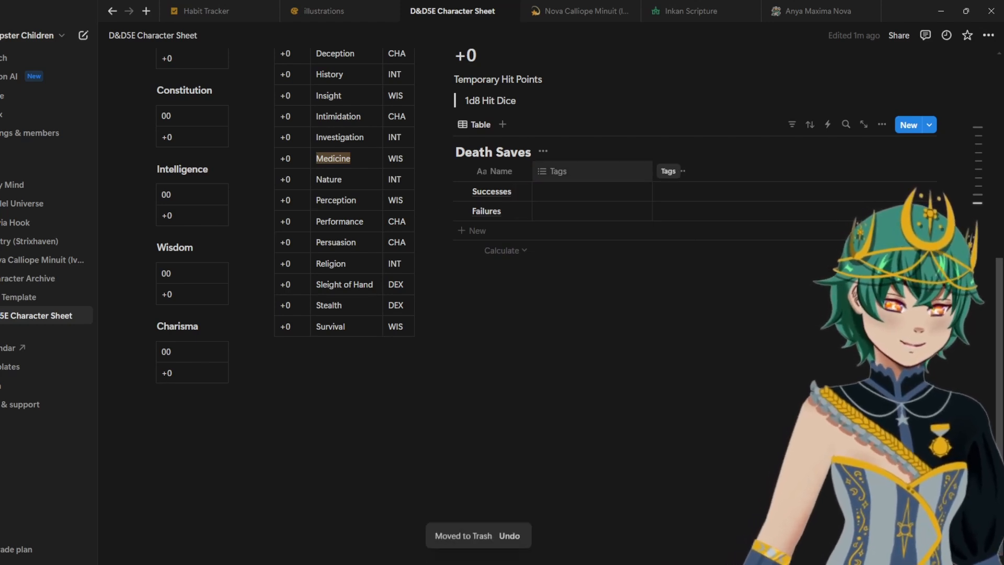
Step: Change the Tags property's type to Checkbox and shrink its column to the width of a single checkbox
click(627, 171)
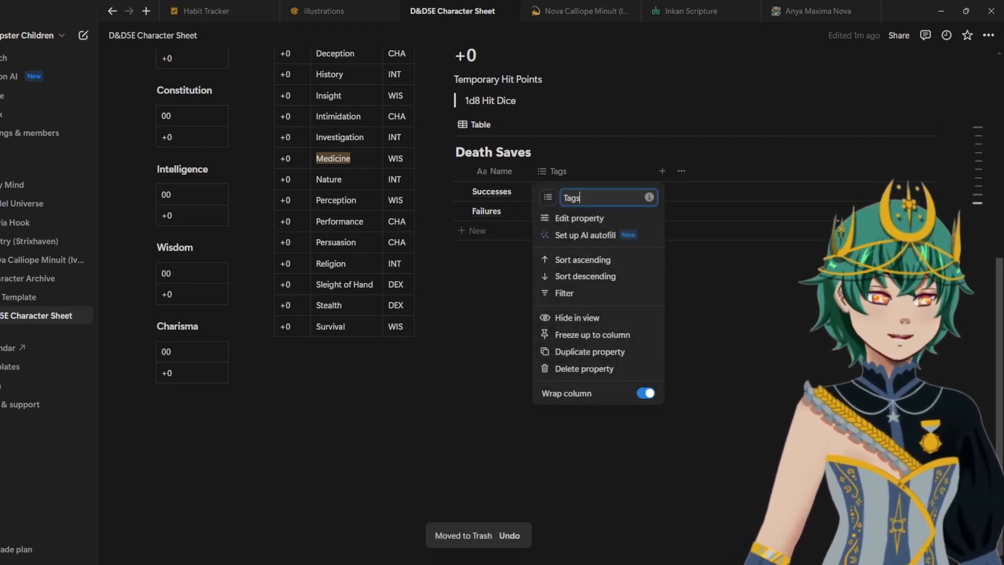
click(579, 218)
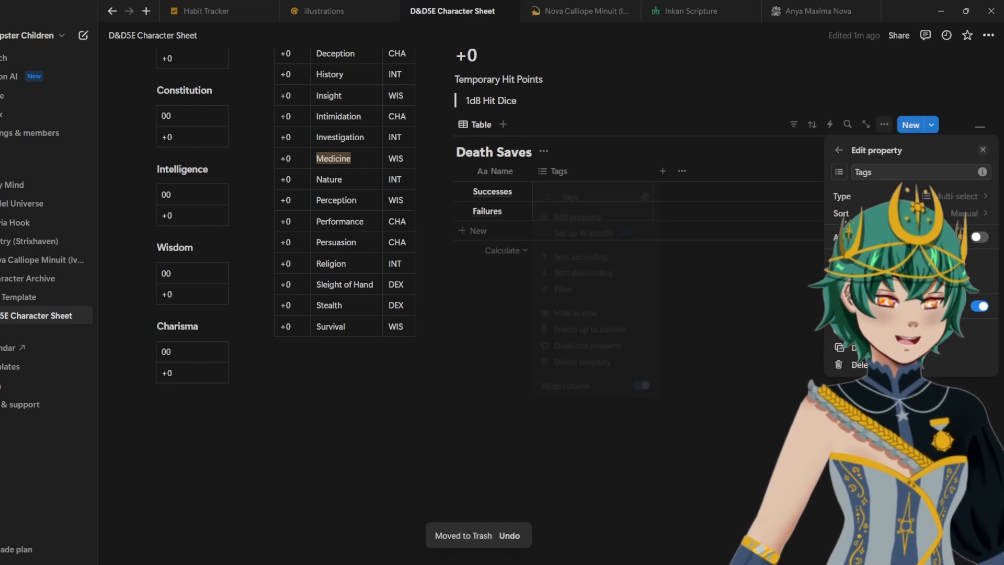
click(909, 197)
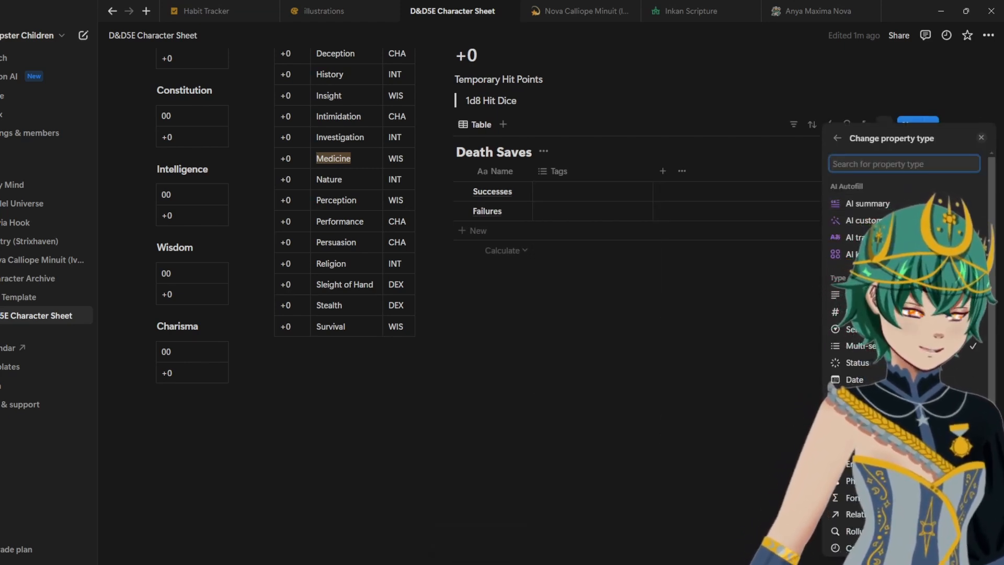
click(890, 430)
click(883, 427)
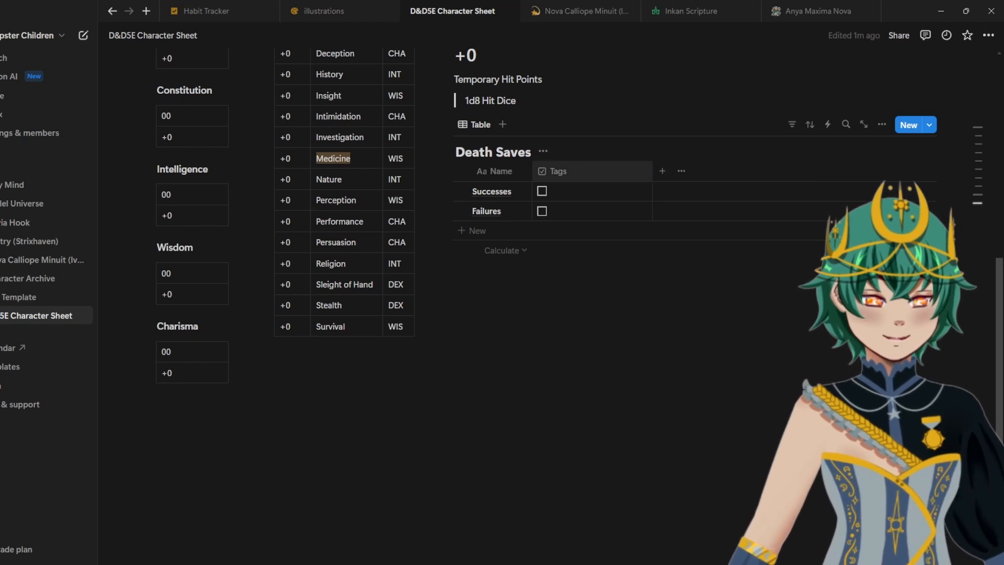
drag(652, 171, 551, 172)
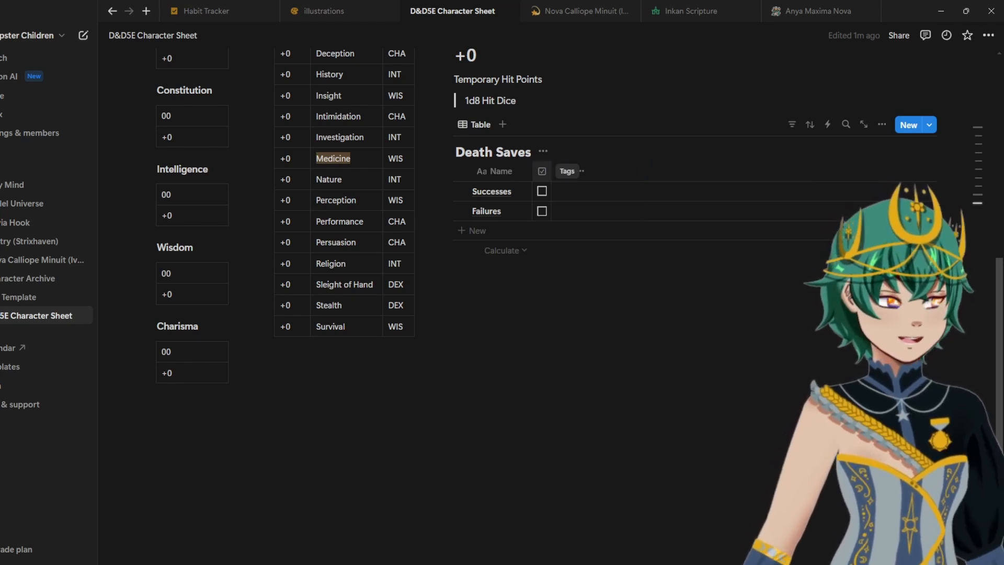
Step: Add a second Checkbox property to the Death Saves table
click(561, 171)
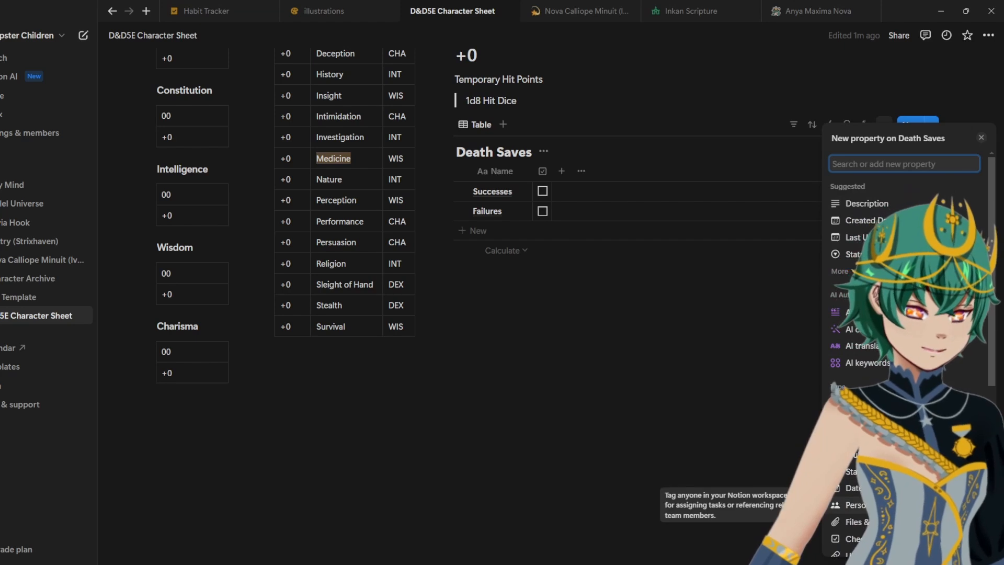
click(853, 539)
click(727, 324)
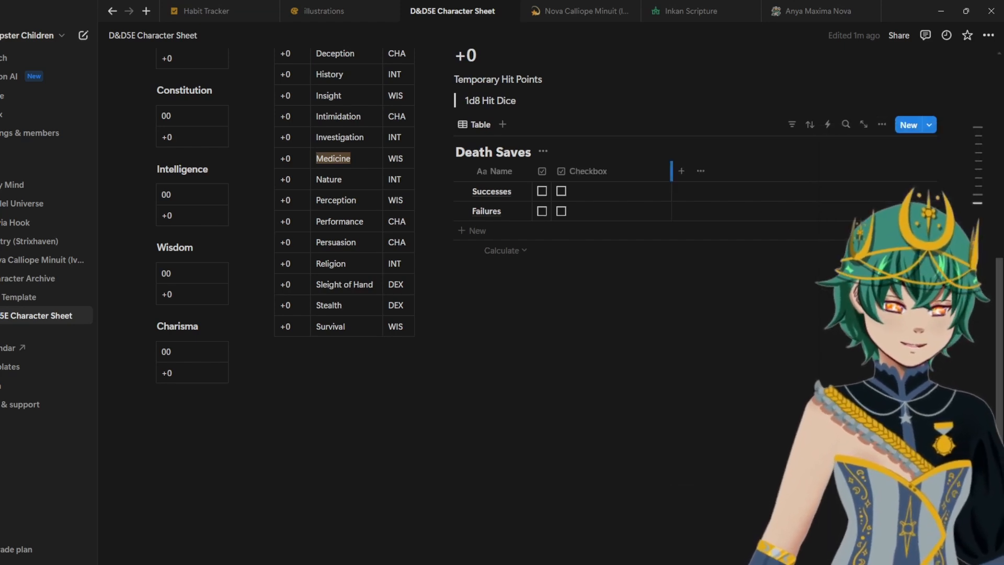
Step: Narrow the second checkbox column of the Death Saves table, then add a third checkbox property and shrink it to the same width
drag(672, 172, 569, 174)
click(581, 171)
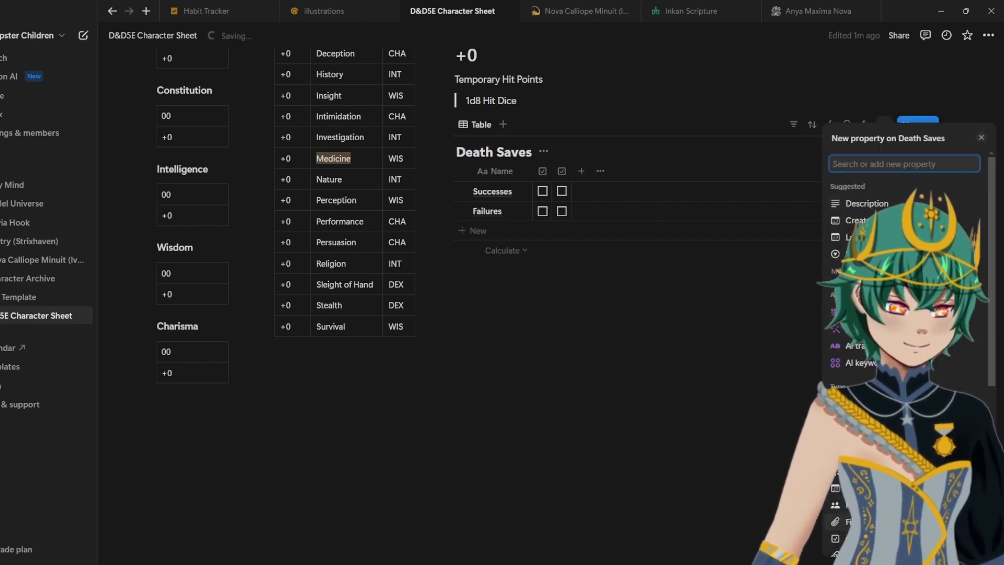
click(852, 539)
click(675, 172)
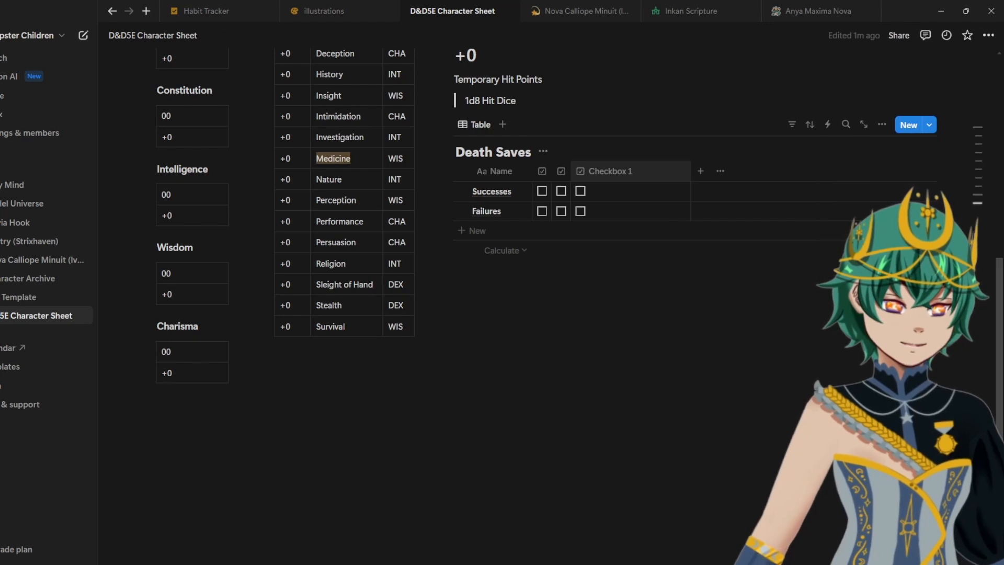
drag(691, 172, 589, 173)
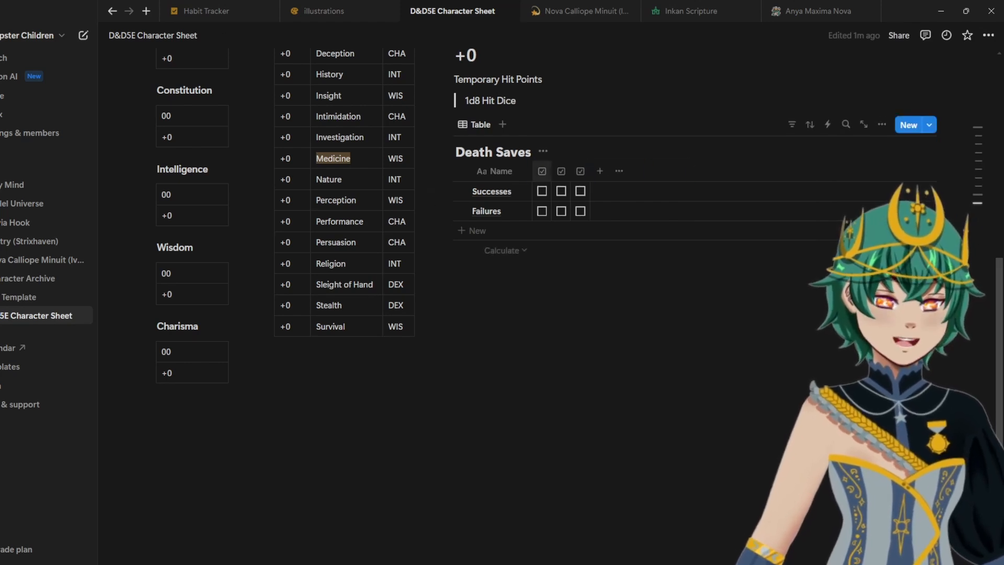
Step: Rename the first checkbox property of the Death Saves table to First
click(561, 171)
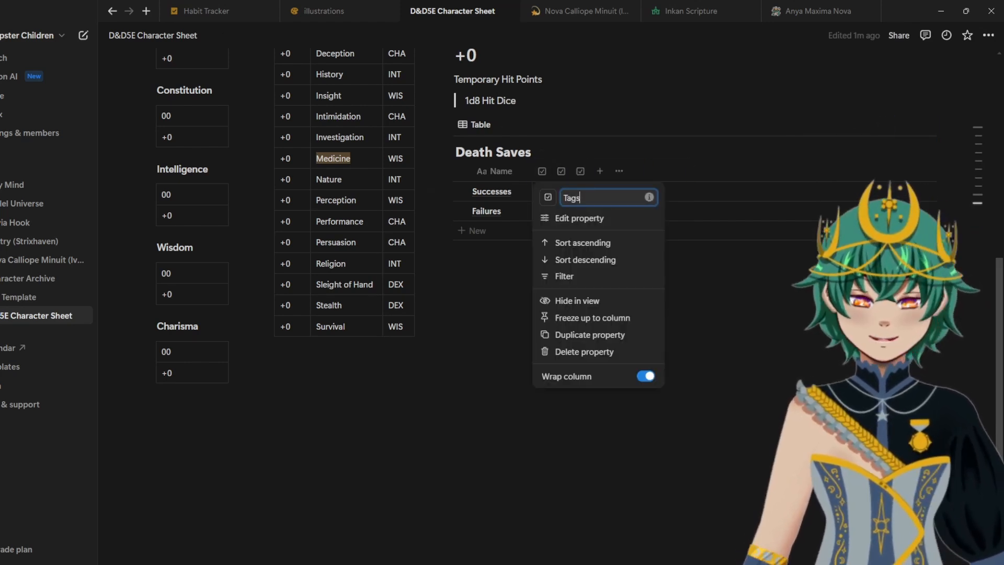
key(ctrl+a)
text(F)
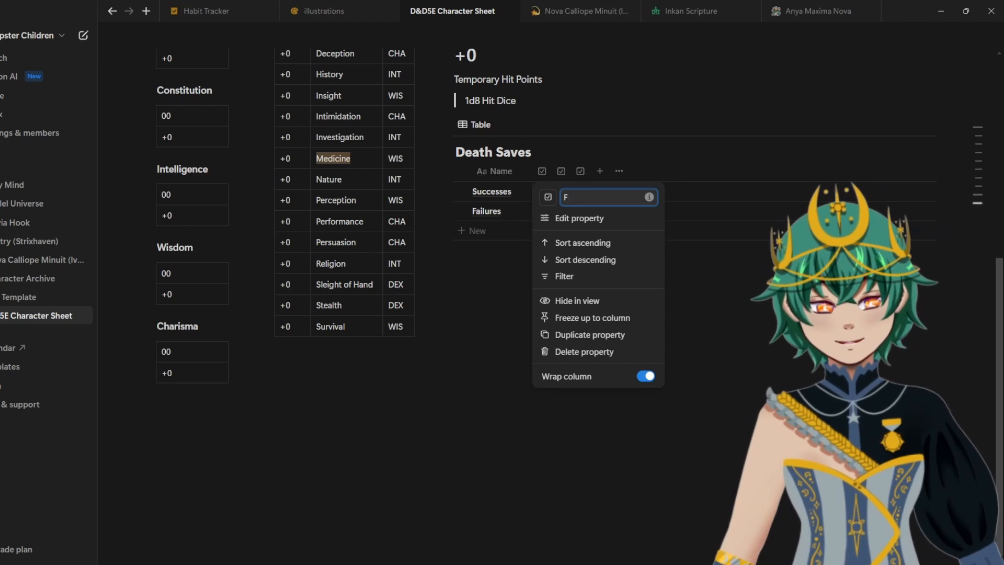
text(urst===)
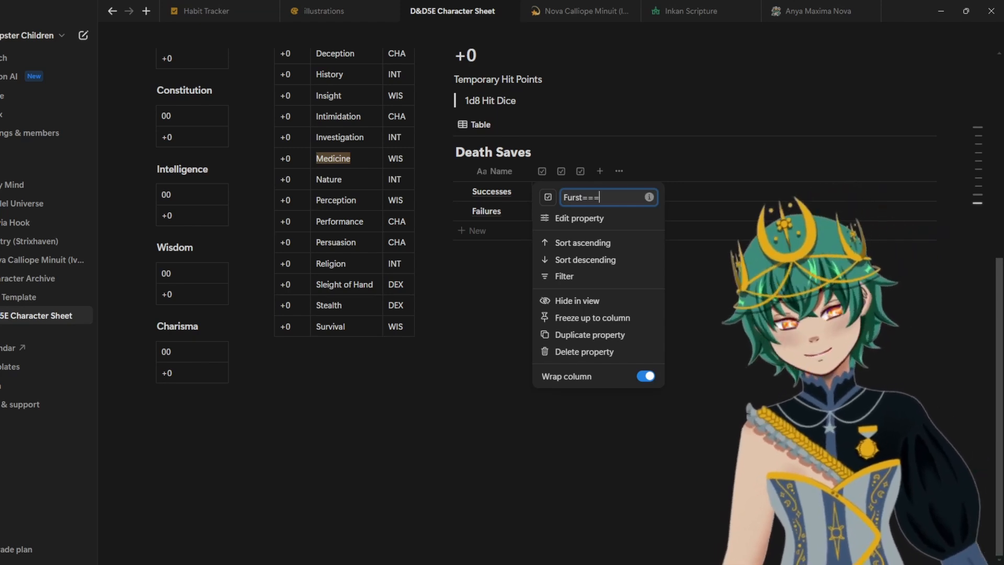
key(BackSpace)
key(BackSpace)
key(BackSpace)
key(BackSpace)
key(BackSpace)
key(BackSpace)
key(BackSpace)
text(irst)
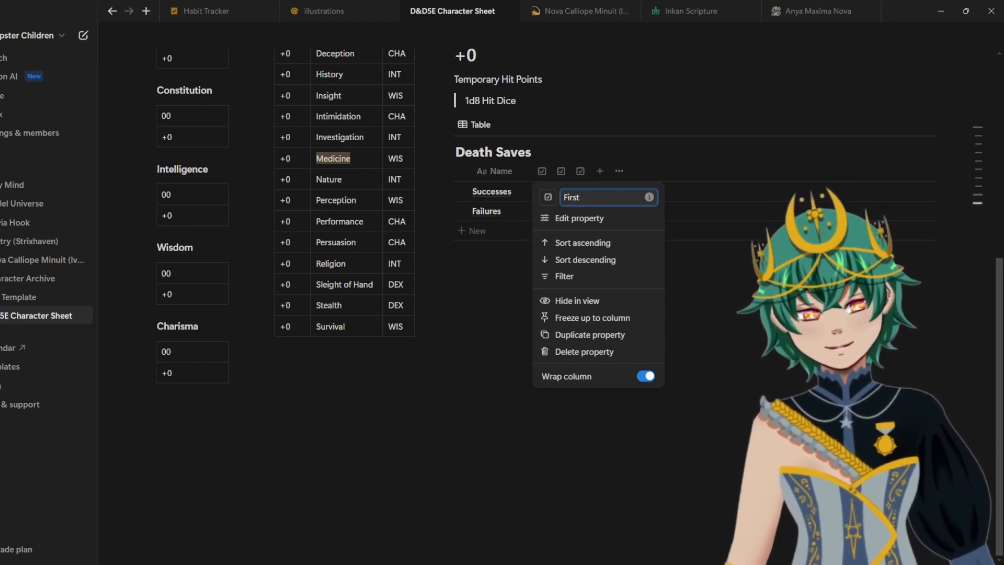
click(581, 171)
Step: Rename the second checkbox property of the Death Saves table to Second
click(562, 171)
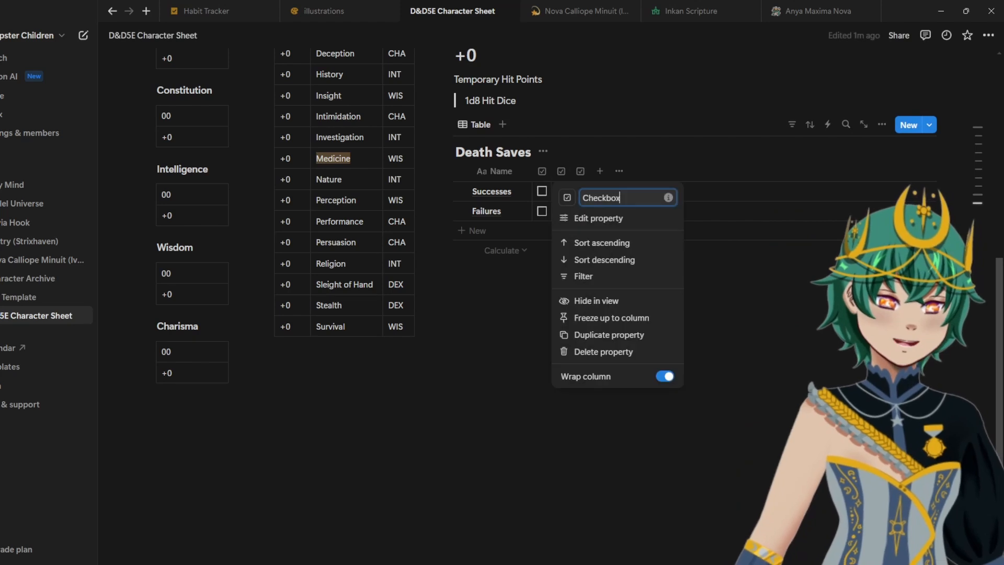
key(ctrl+a)
text(Secon)
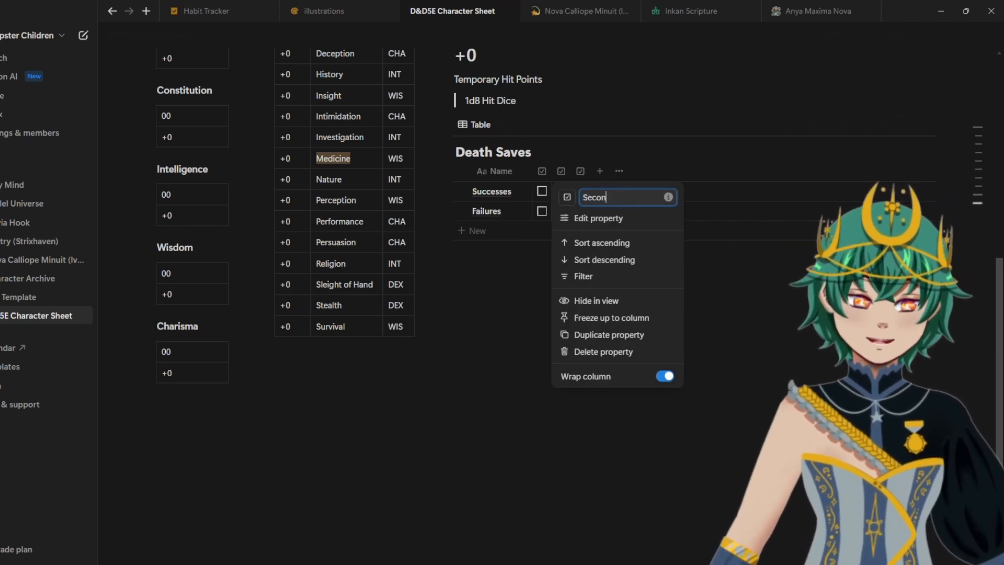
click(619, 171)
Step: Rename the third checkbox property of the Death Saves table to Third
click(581, 171)
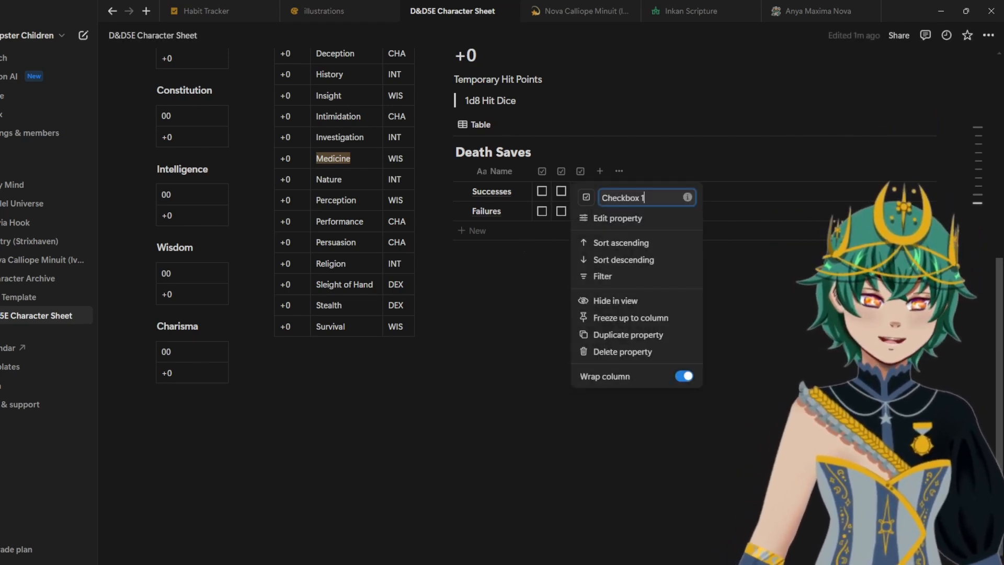
key(ctrl+a)
text(T)
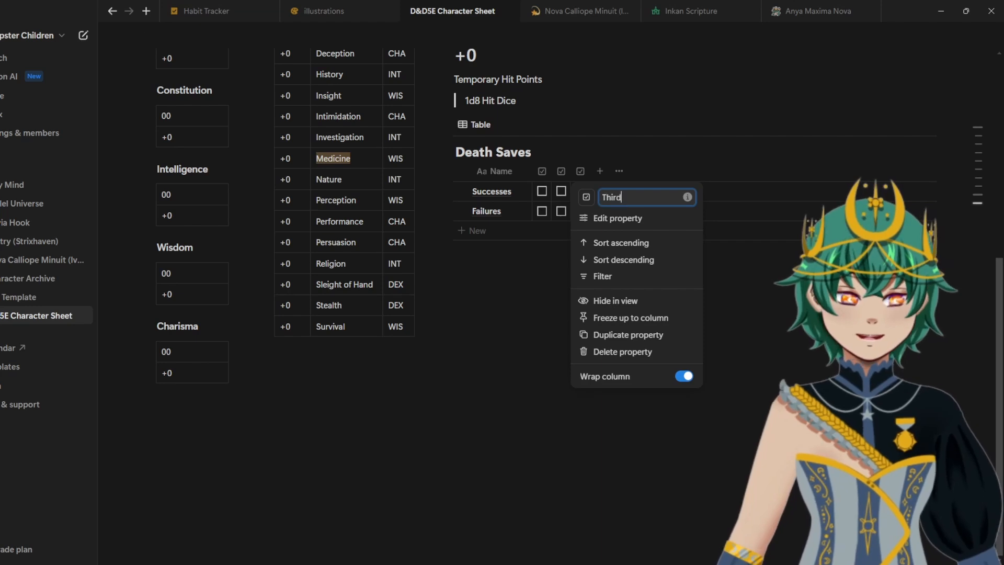
key(Return)
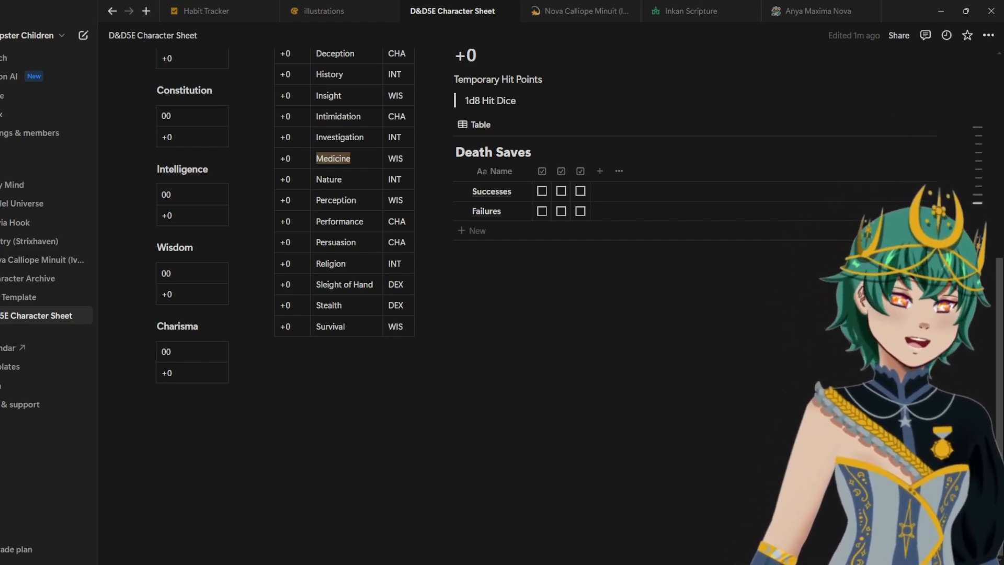
Step: Check the Attacks table on the level 7 character page, and insert a simple table below Death Saves on the D&D5E Character Sheet
click(581, 11)
scroll(249, 445, down, 6)
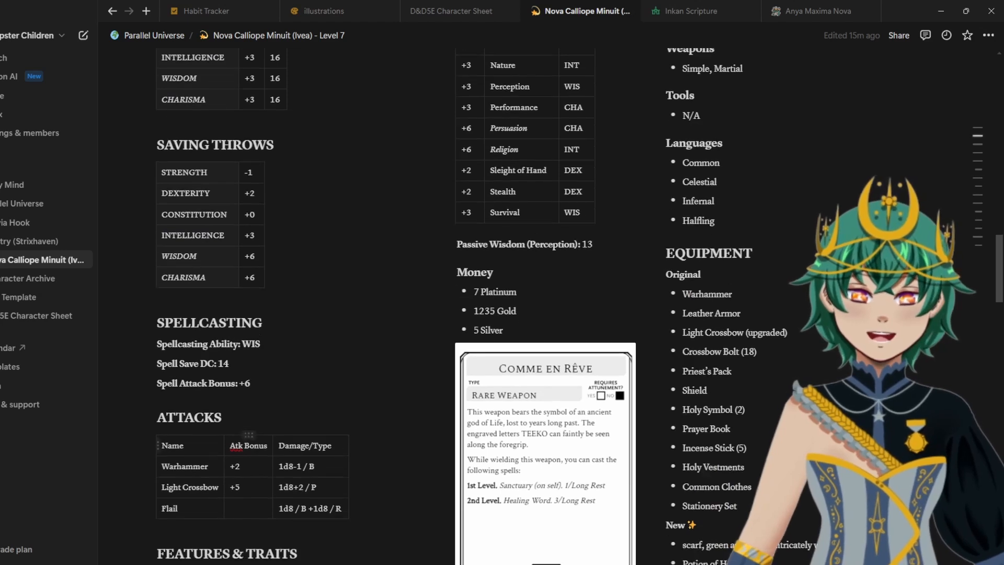
scroll(248, 444, down, 3)
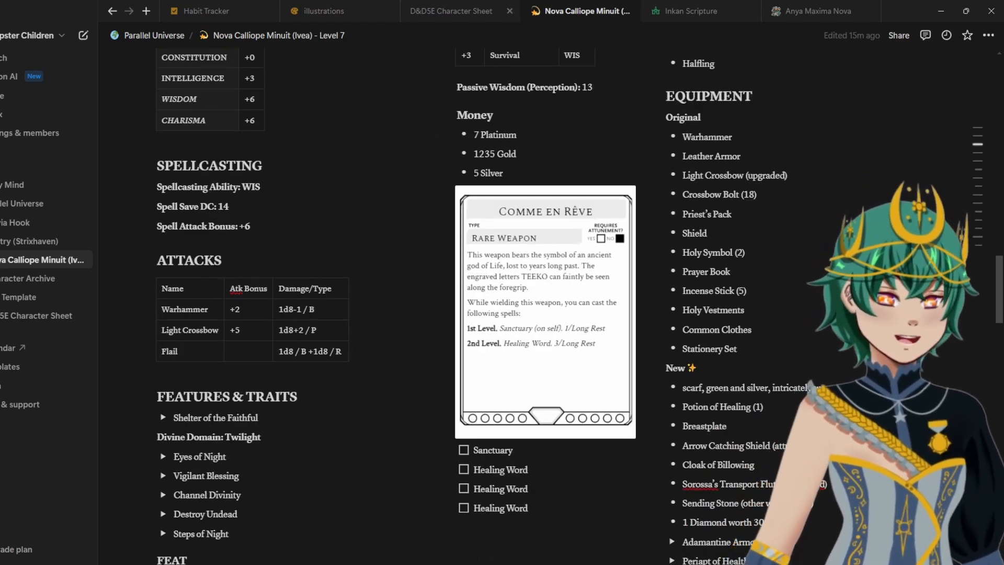
click(451, 11)
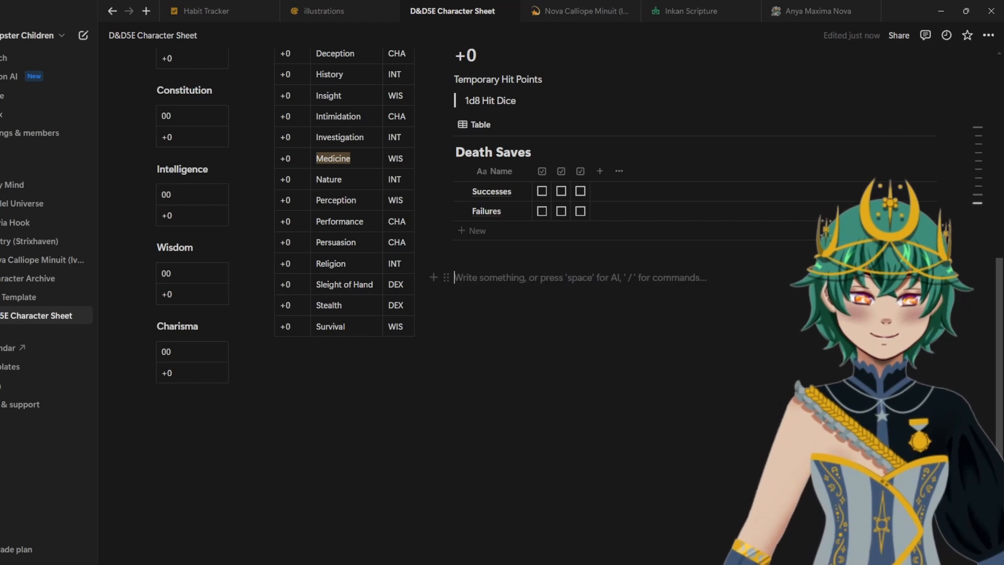
text(/)
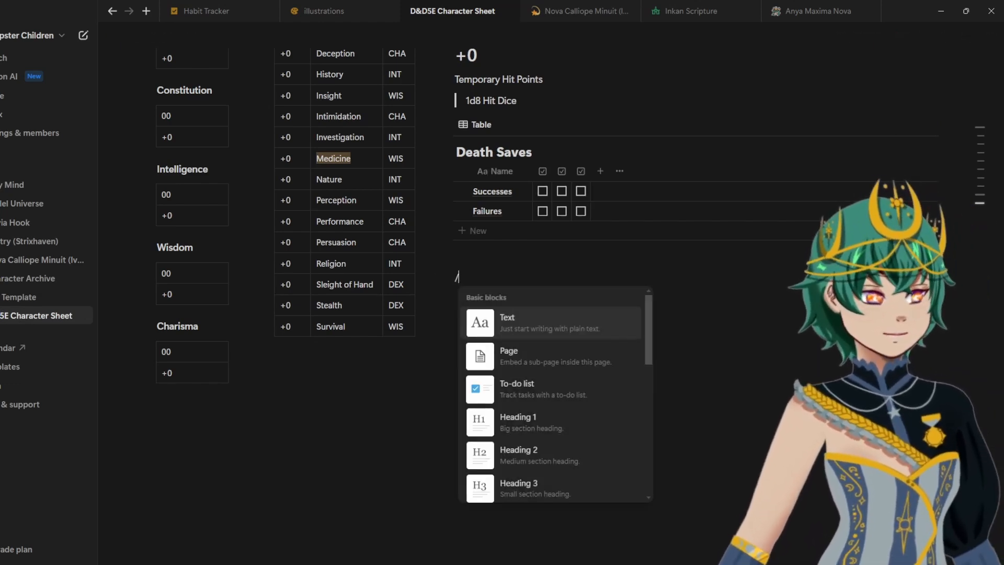
text(tab)
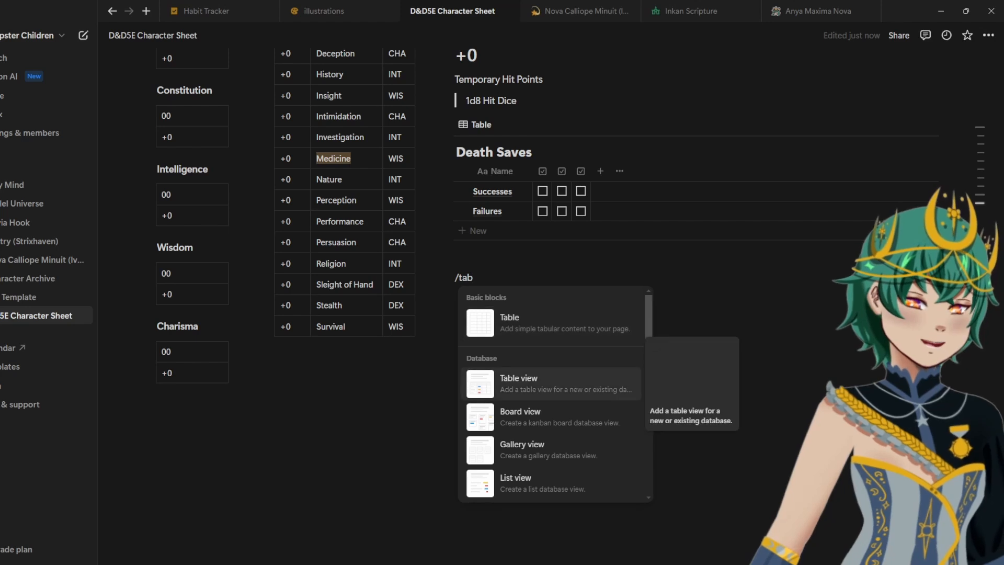
key(Up)
key(Return)
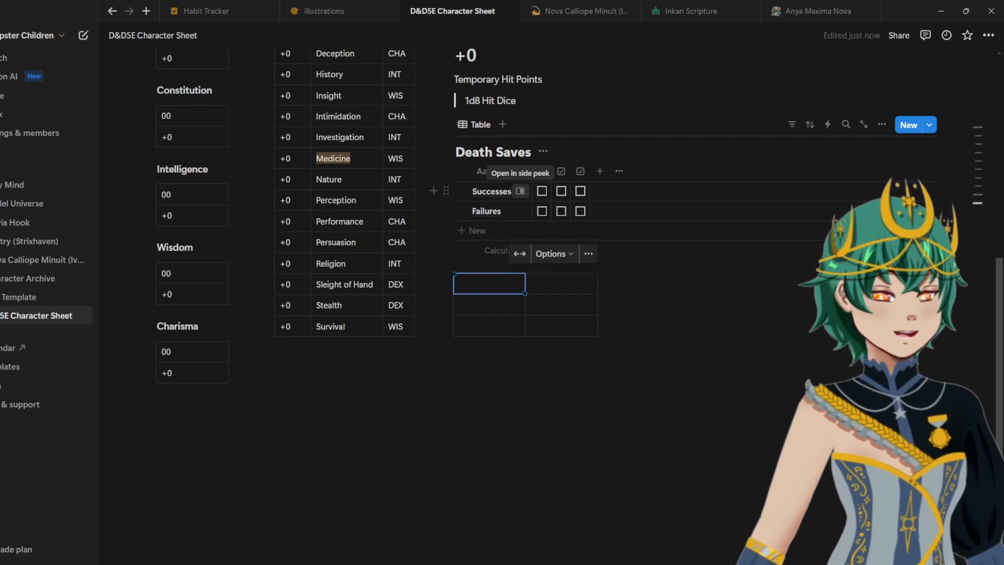
Step: View the Successes entry's checkbox properties in side peek and return to the character sheet
click(520, 191)
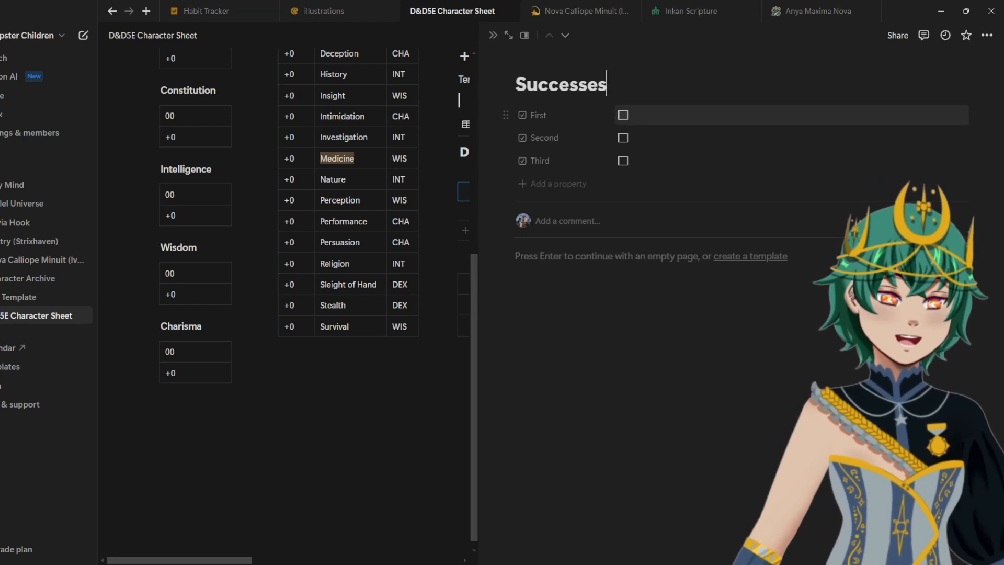
click(493, 35)
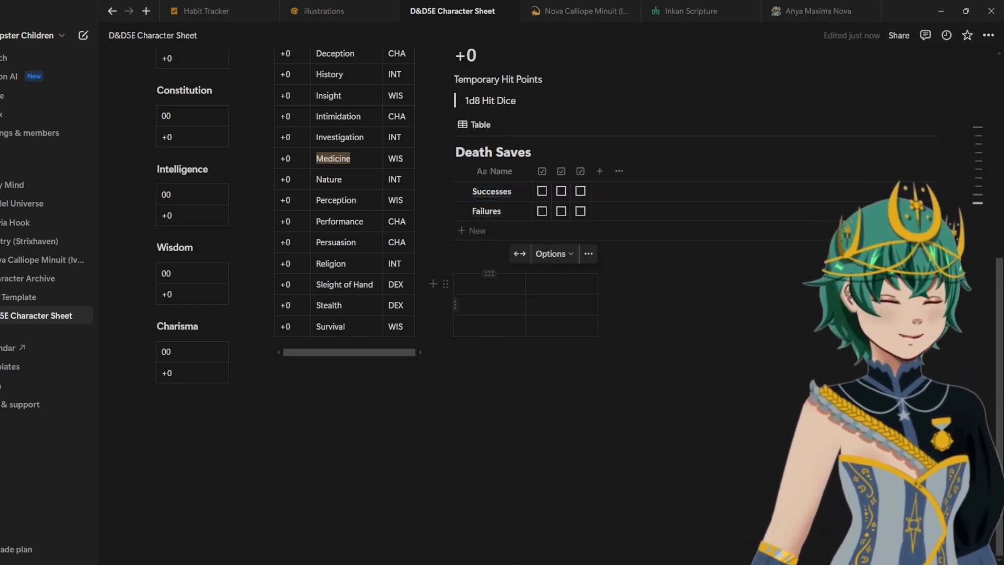
Step: Enter the headers WEAPON and ATK BONUS in the first row of the new simple table
click(484, 284)
text(WEAPON)
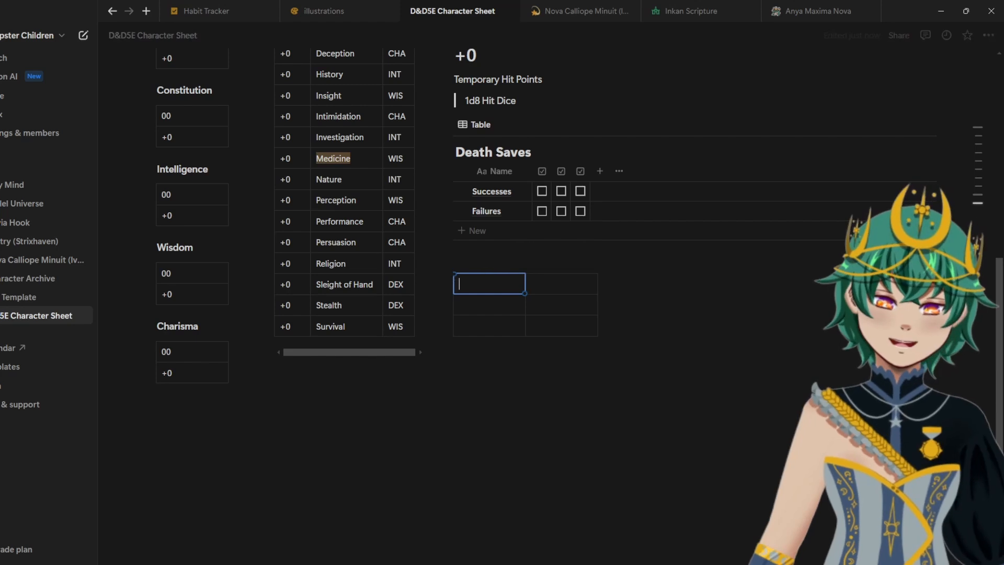
key(Tab)
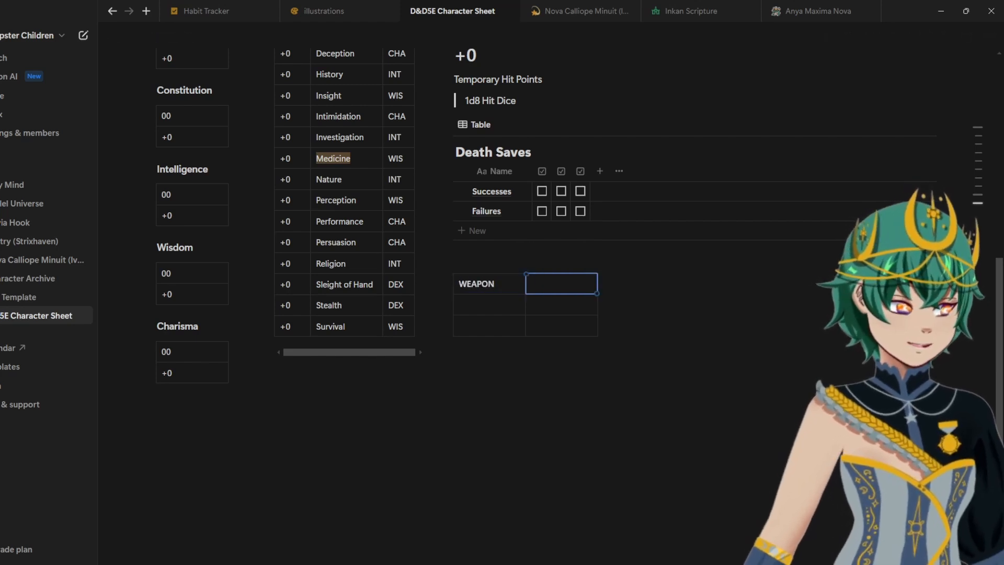
text(ATK BONUS)
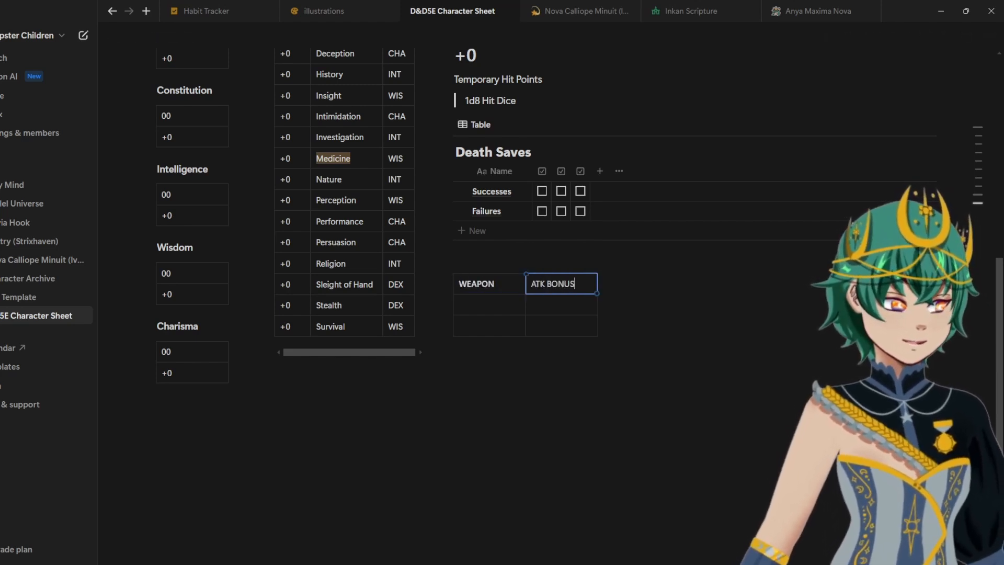
Step: Add a third column to the simple table and head it DAMAGE/TYPE
click(604, 305)
click(634, 284)
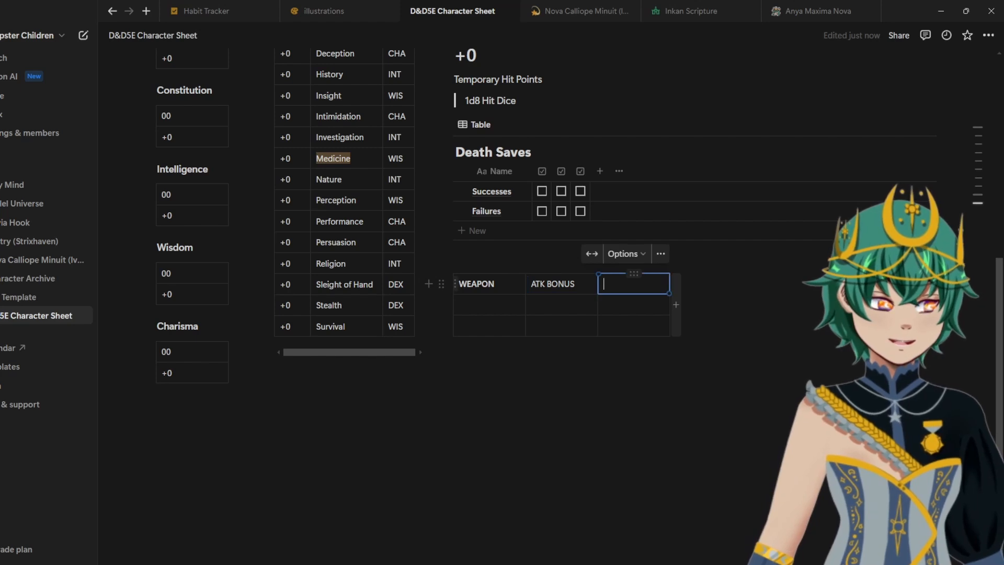
text(DAMAGE)
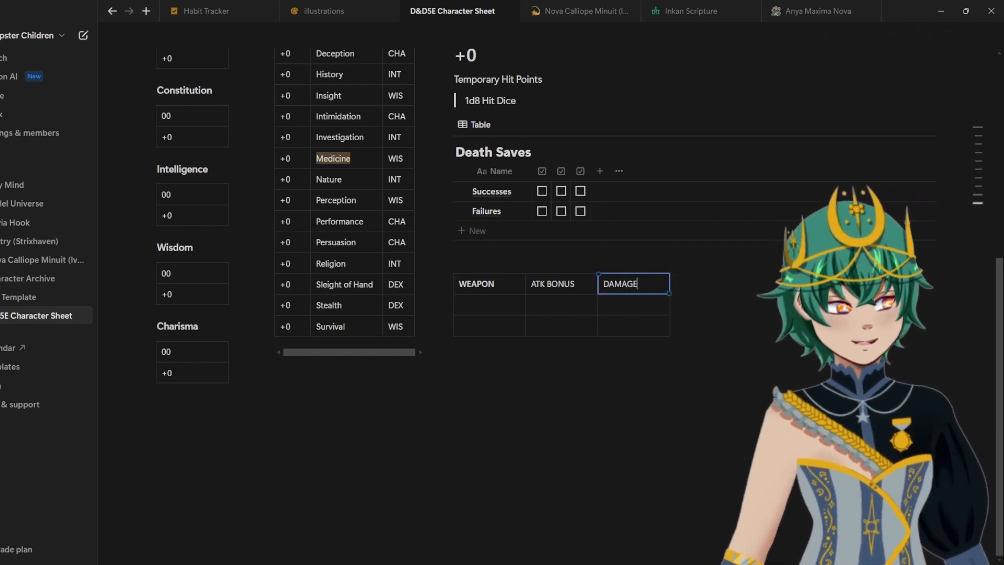
key(BackSpace)
key(BackSpace)
text(AGE)
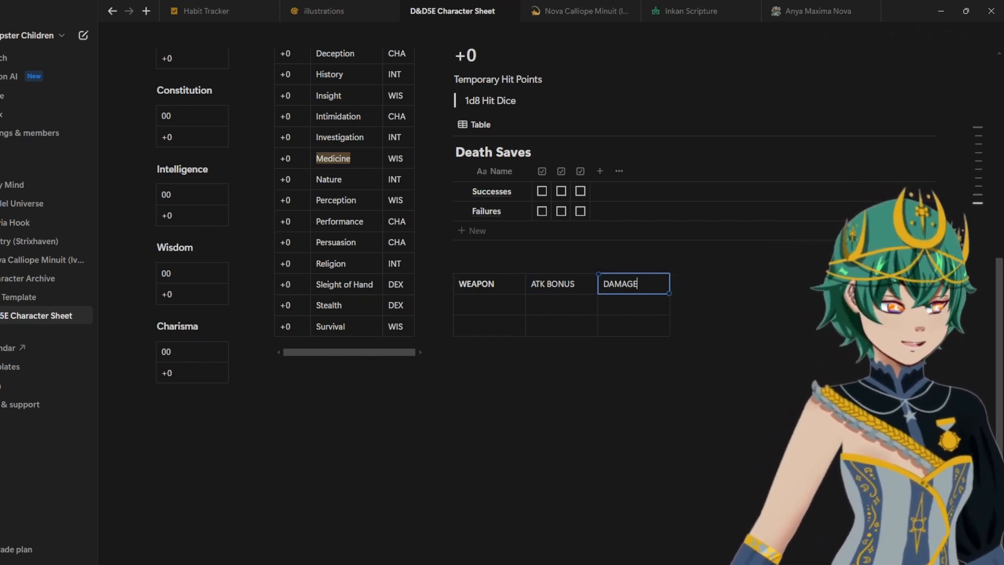
text(/TYPE)
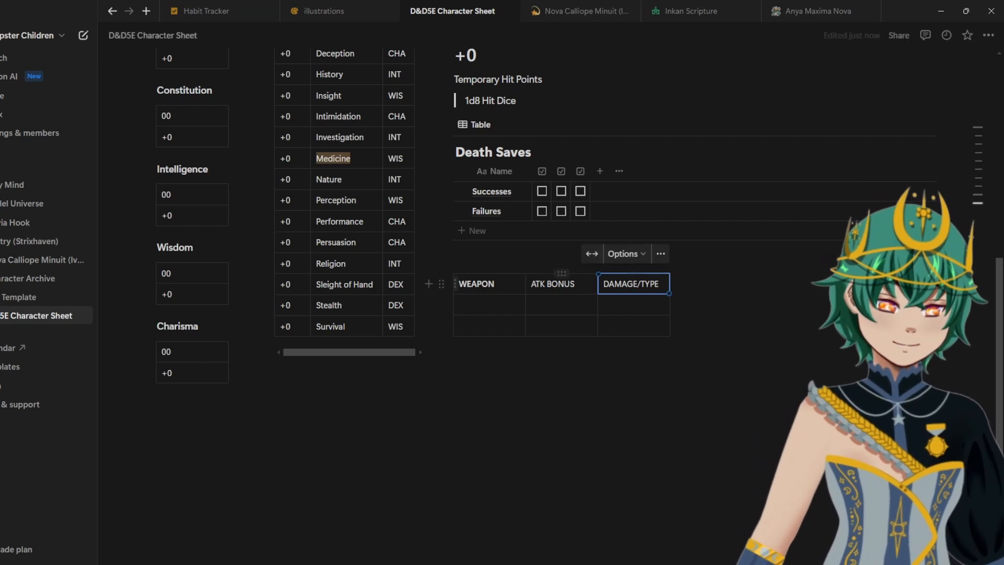
Step: Make the WEAPON, ATK BONUS and DAMAGE/TYPE header cells uniformly bold
drag(661, 284, 515, 284)
key(ctrl+b)
click(576, 284)
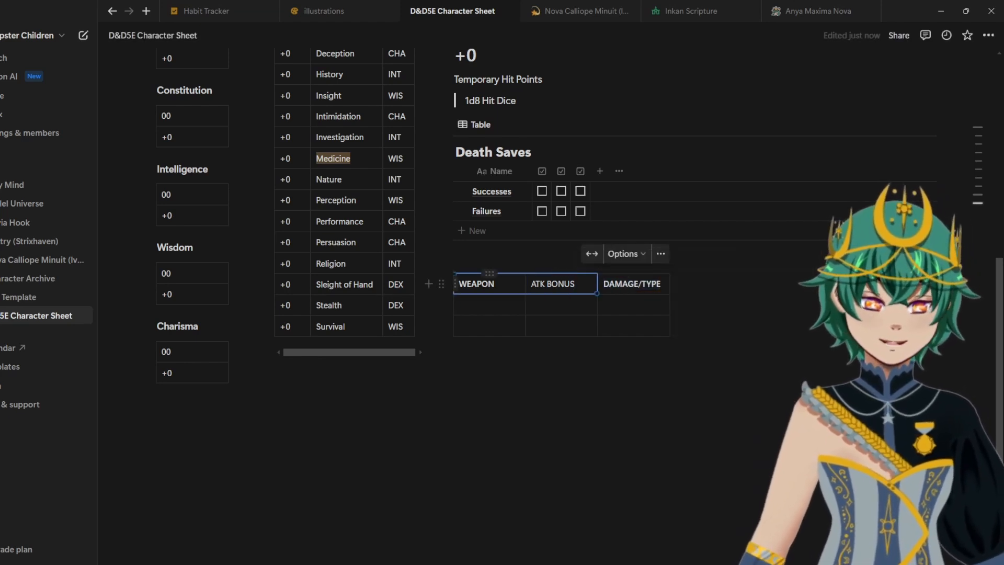
key(ctrl+b)
Step: Fill the first row under the headers with Warhammer, +1 and 1d8-1 / B
click(633, 305)
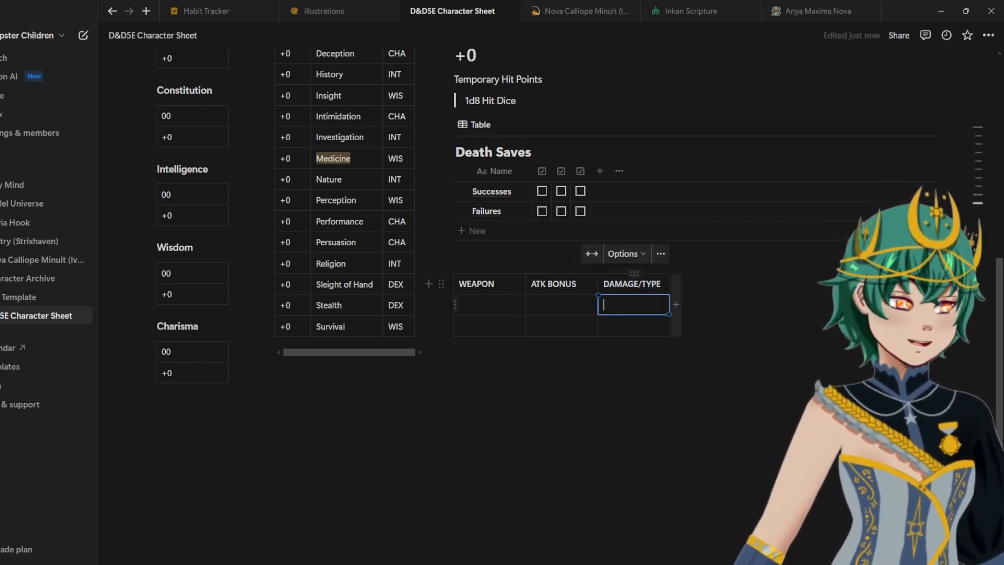
click(489, 305)
text(Warhammer)
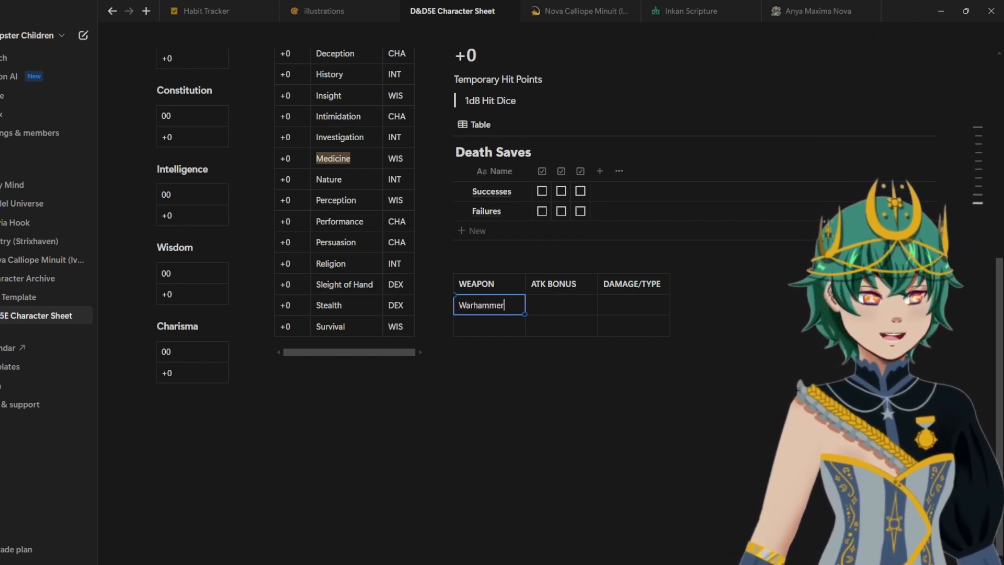
key(Tab)
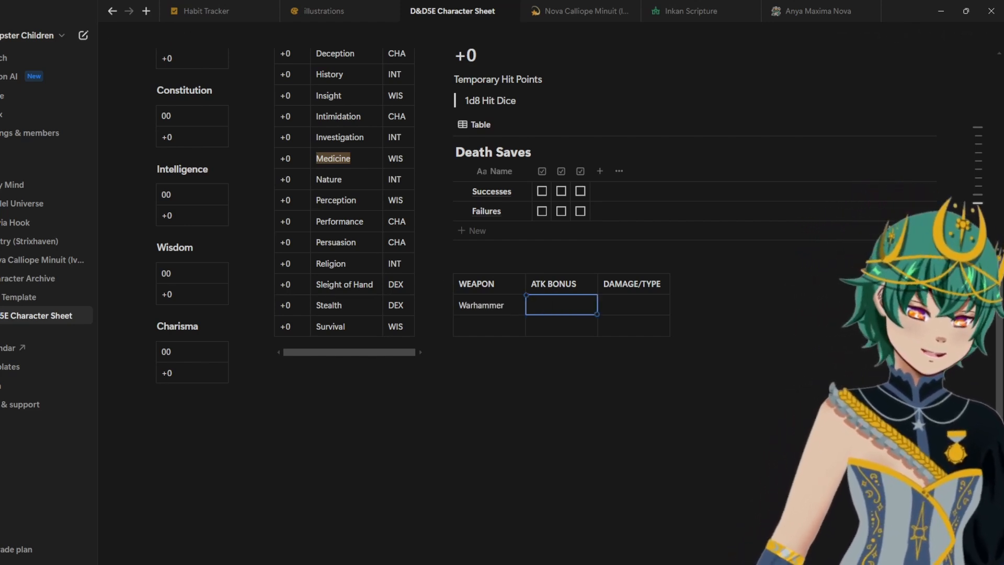
text(+1)
key(Tab)
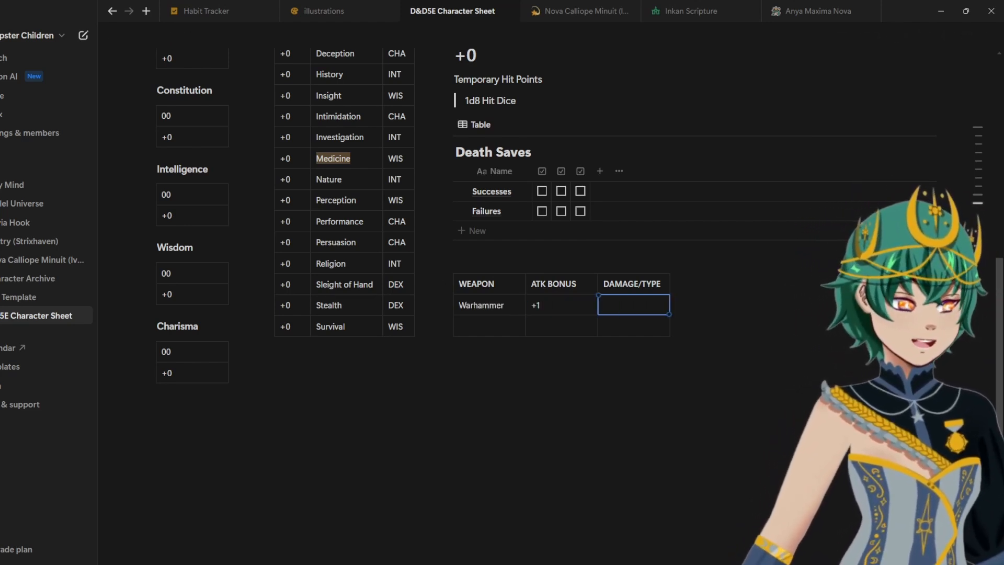
text(1d8-1 / B)
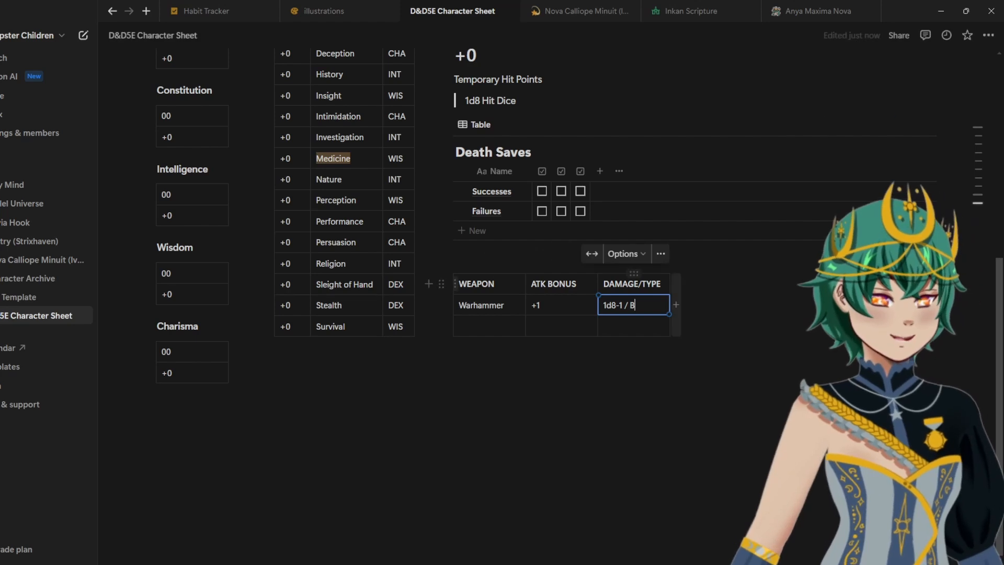
Step: Narrow the three columns of the weapon table so they fit closely around their text
drag(526, 306, 514, 307)
drag(587, 306, 574, 307)
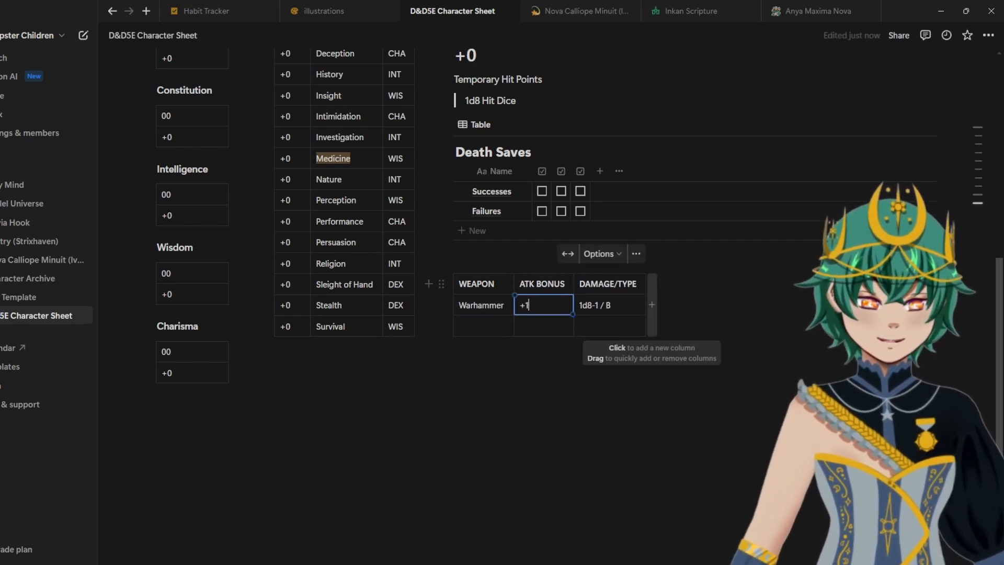
drag(646, 306, 644, 306)
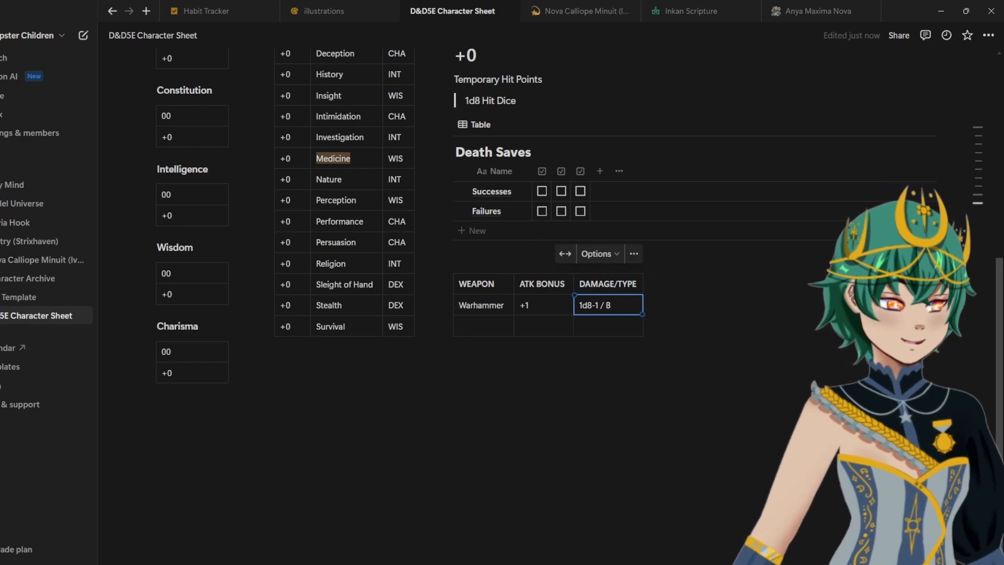
Step: Insert an empty Heading 2 block beneath the columns and move it beside the weapon table's column as a new fourth column
scroll(544, 314, up, 4)
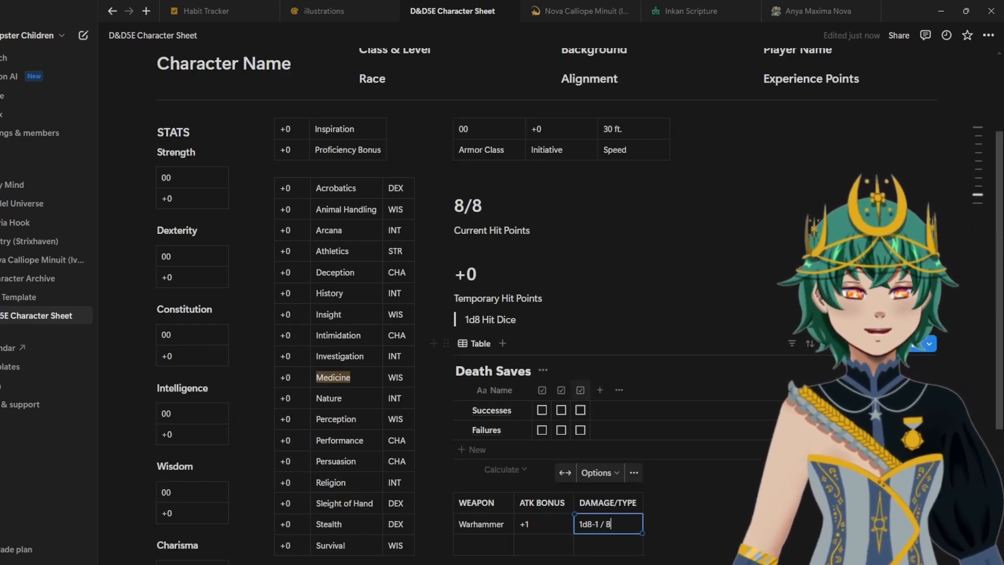
scroll(580, 410, down, 4)
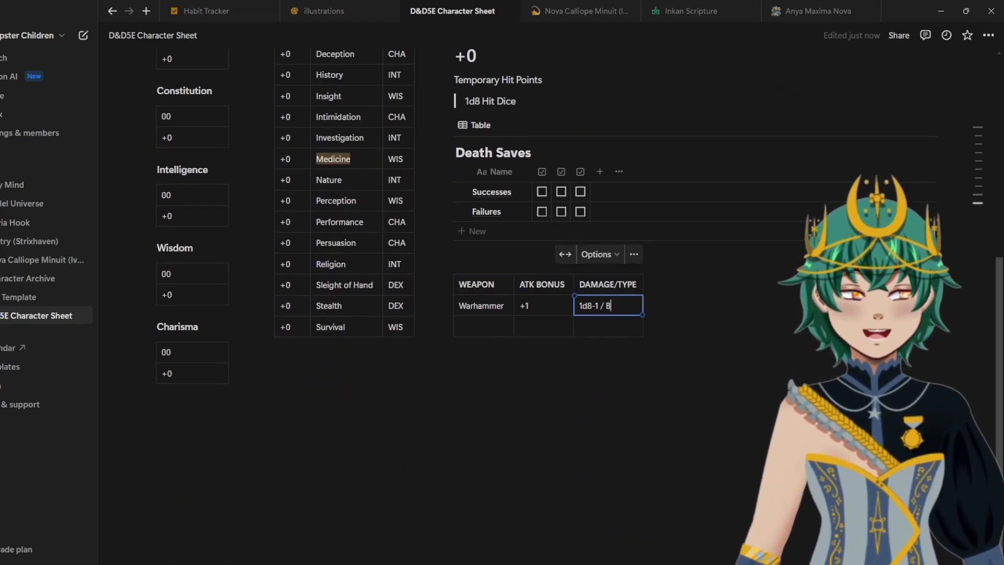
click(591, 405)
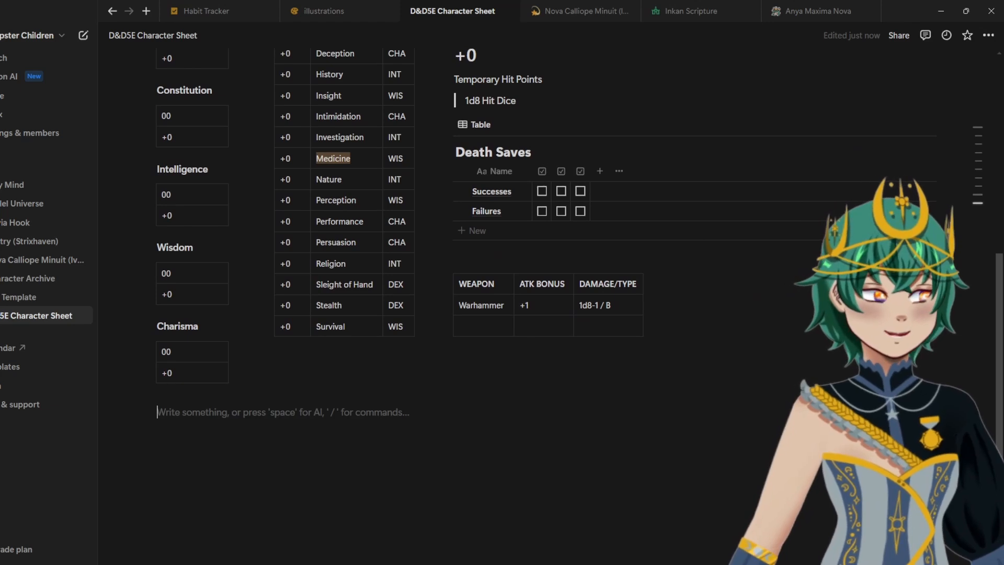
text(/h)
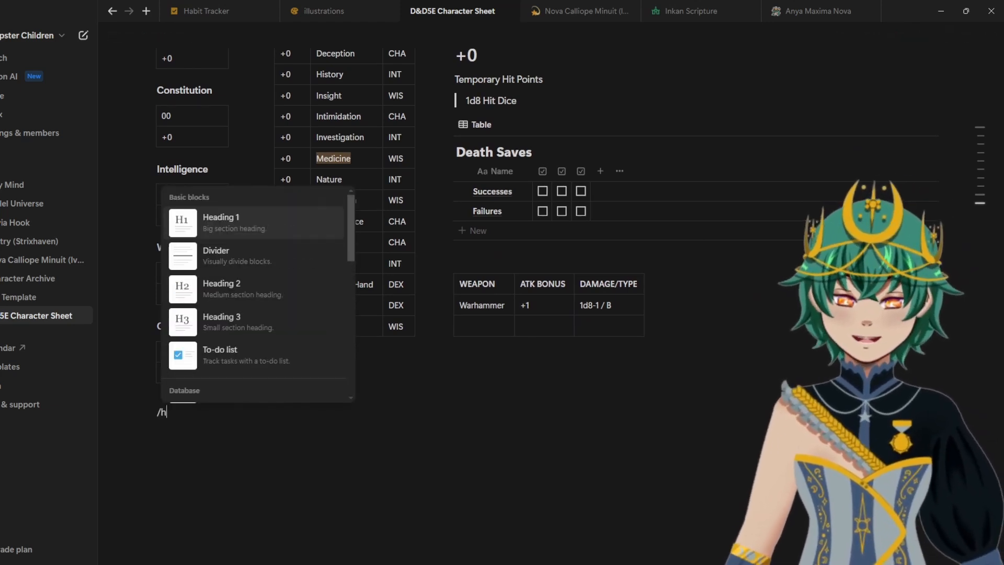
key(Down)
key(Return)
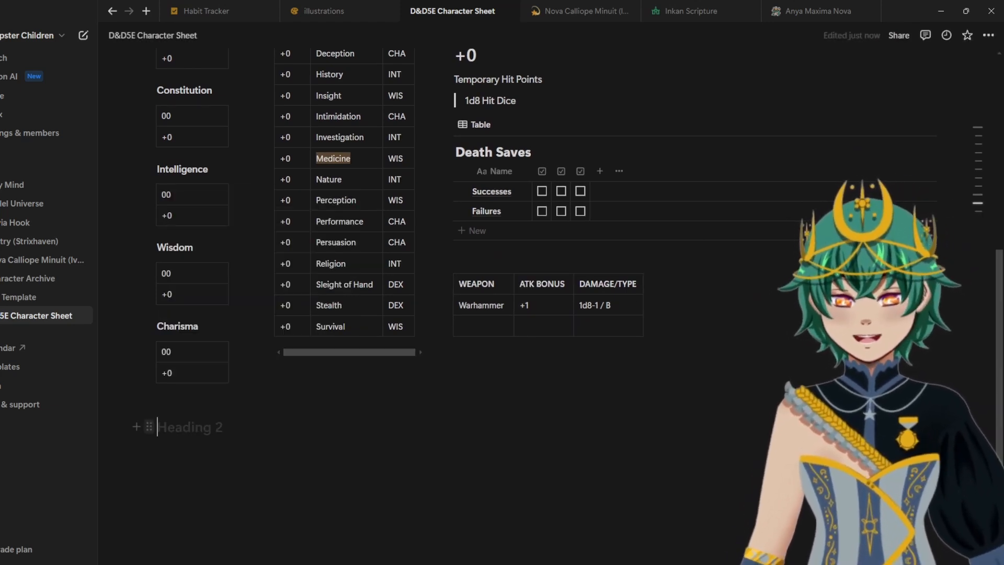
drag(149, 426, 942, 313)
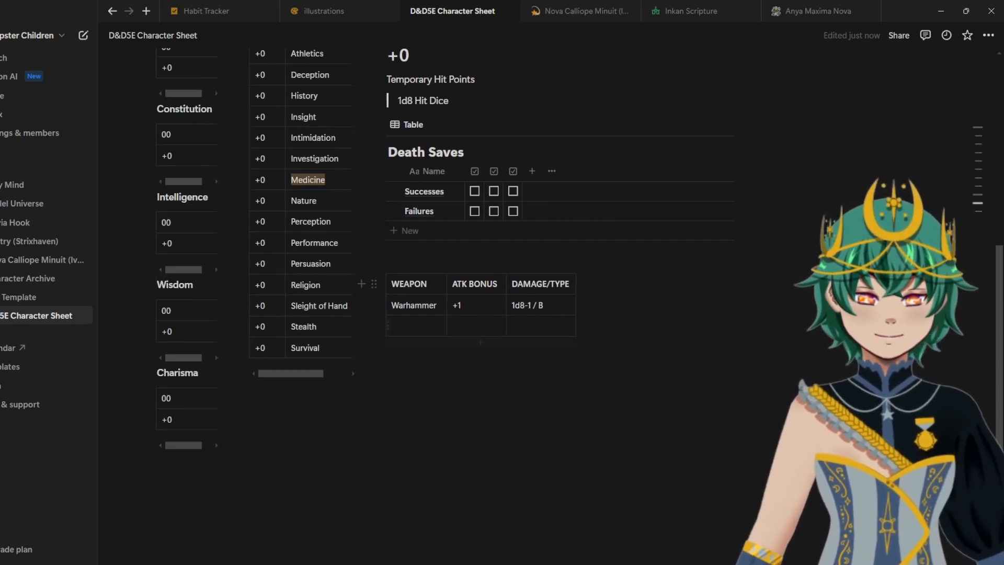
Step: Adjust the widths of the four page columns so the stats, skills and combat tables fit without being cut off
scroll(497, 327, up, 3)
drag(749, 272, 617, 272)
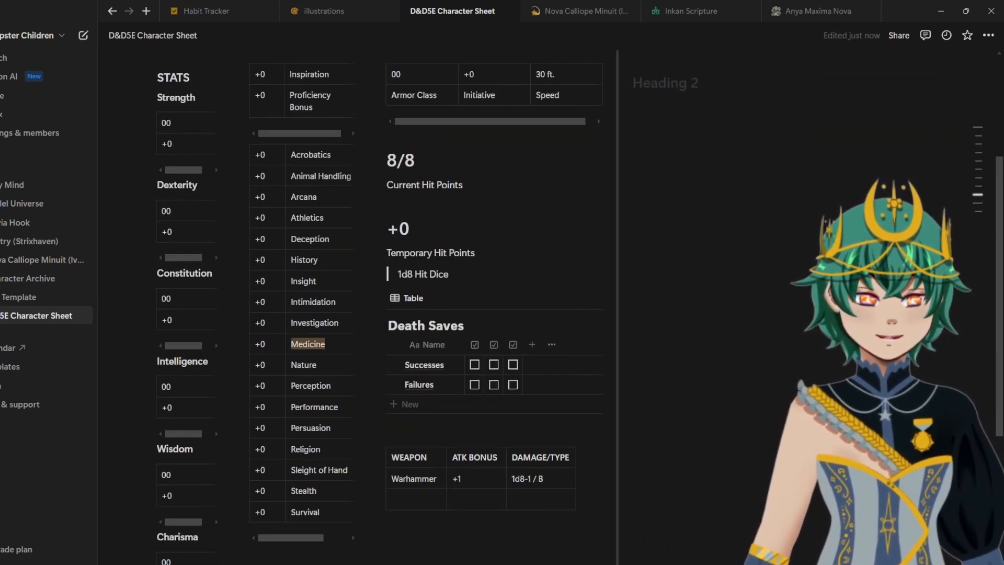
drag(236, 238, 257, 238)
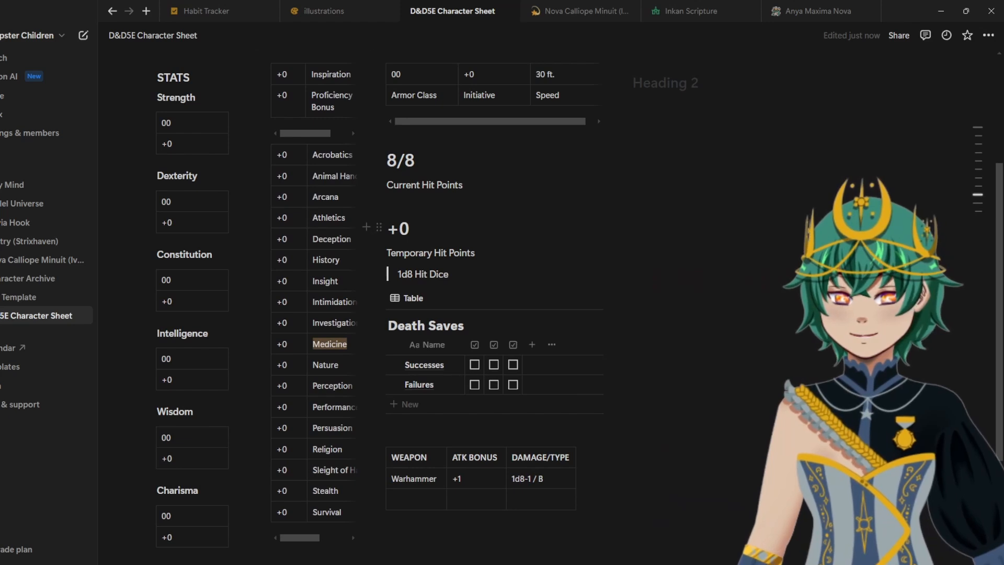
drag(372, 230, 438, 230)
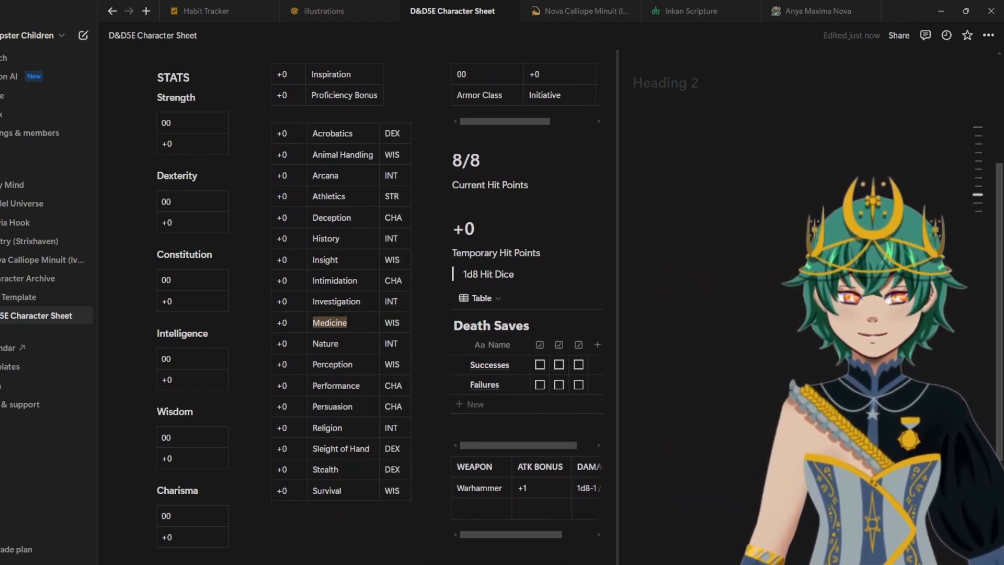
drag(617, 186, 705, 186)
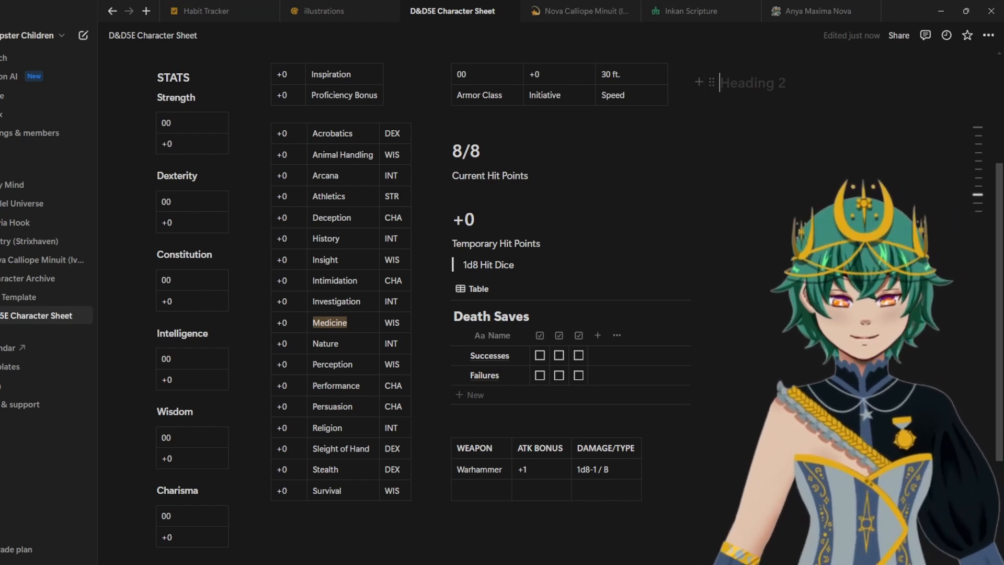
Step: Title the Heading 2 in the new fourth column Personality Traits
text(Ot)
key(BackSpace)
key(BackSpace)
text(Pe)
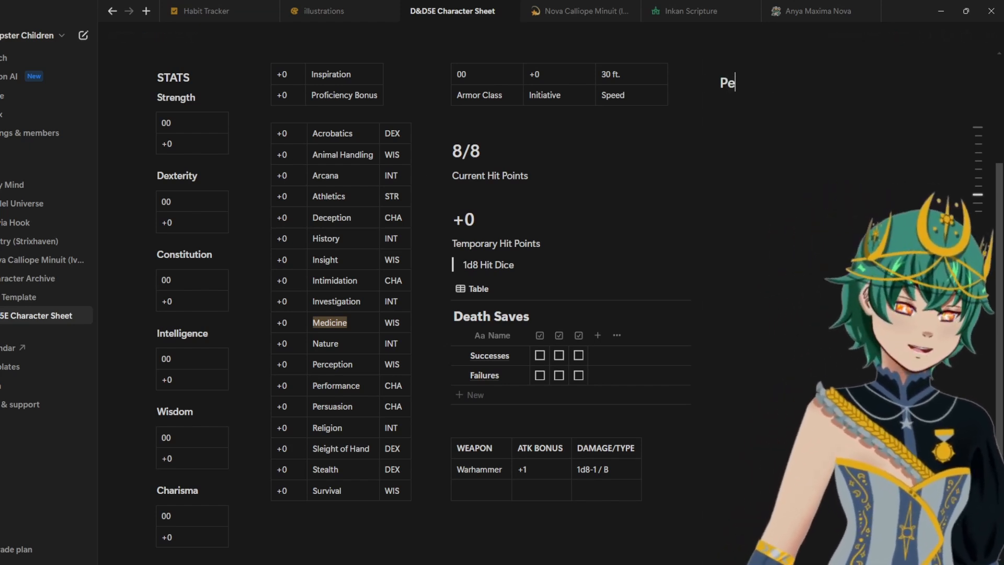
text(rsonality t)
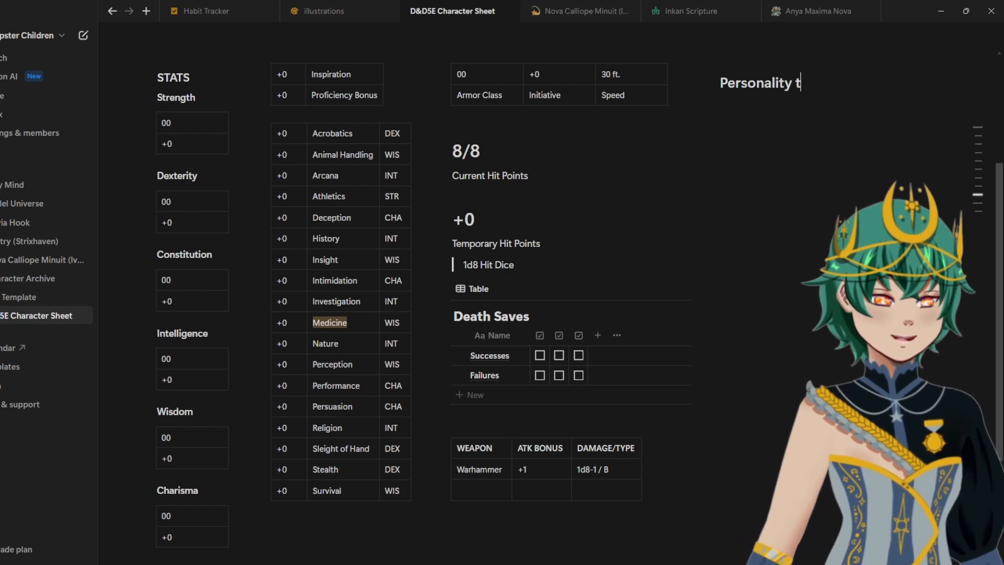
key(BackSpace)
text(Traits)
key(Return)
Step: Add a bulleted list of three items reading Blank under Personality Traits
text(-)
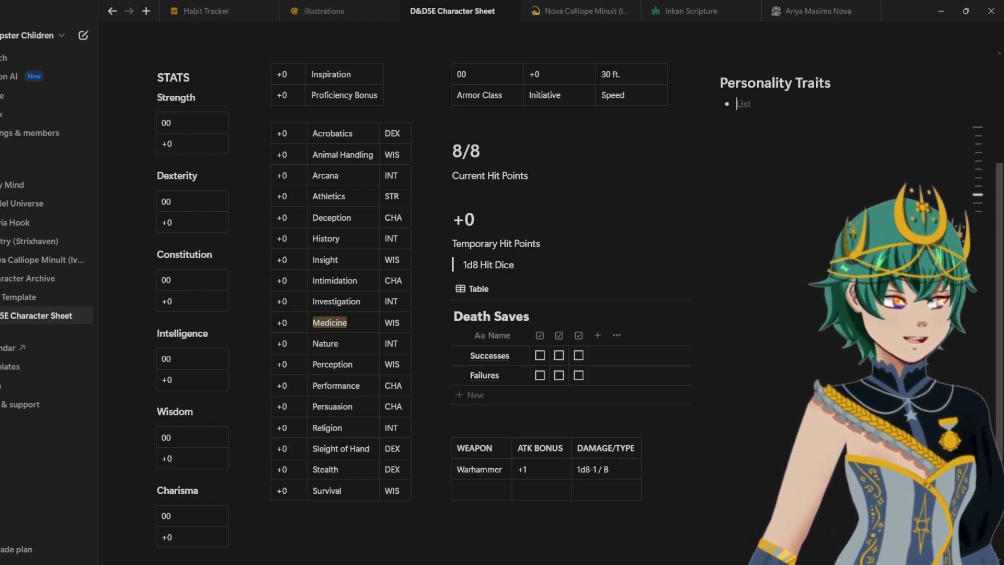
key(BackSpace)
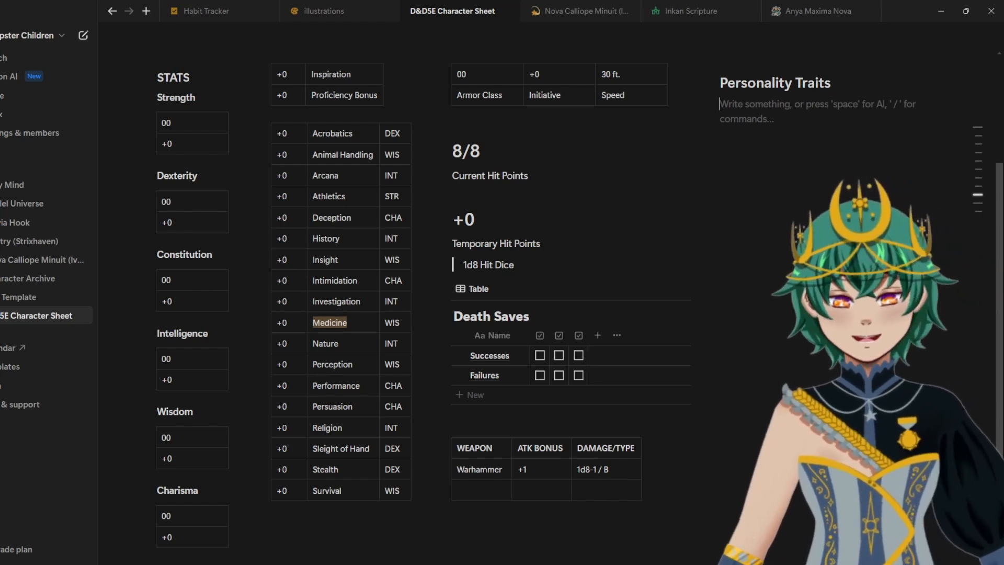
text(Bl)
key(BackSpace)
key(BackSpace)
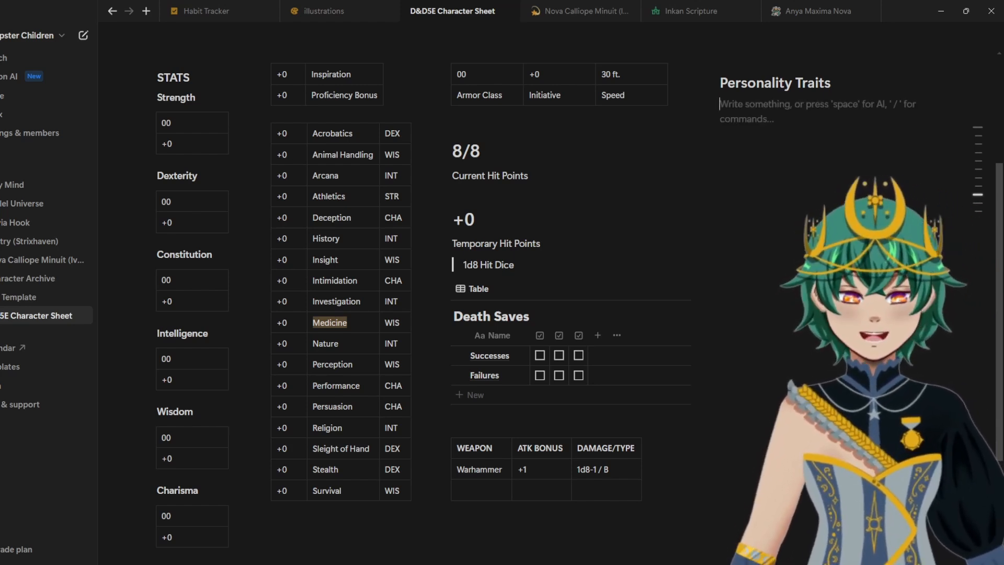
text(- Ba)
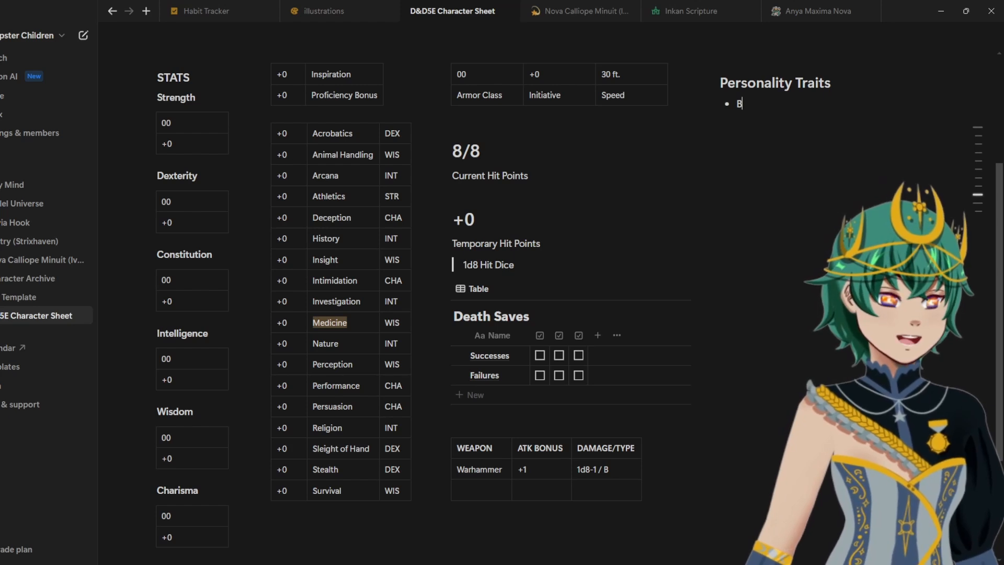
text(lank)
key(Return)
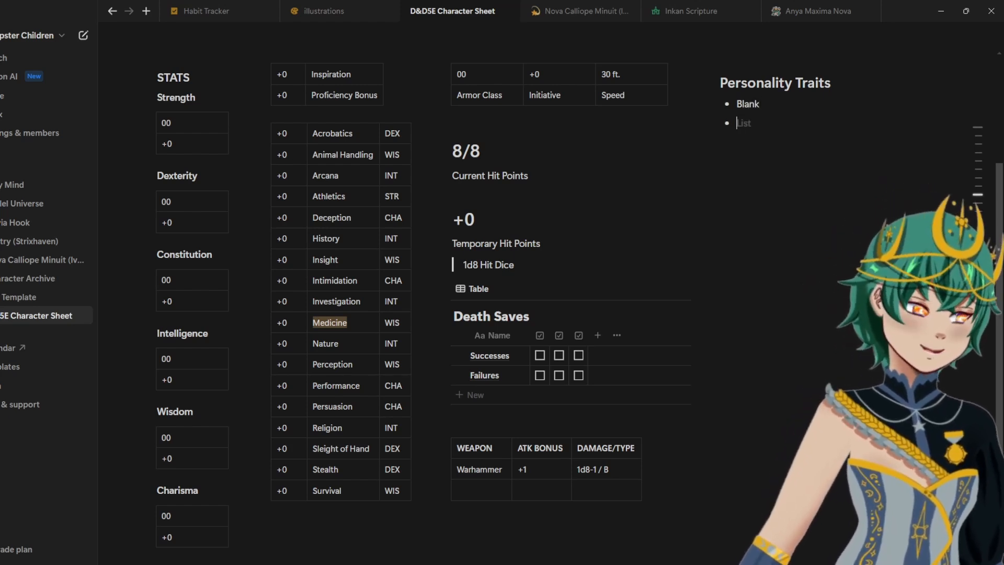
text(Blank)
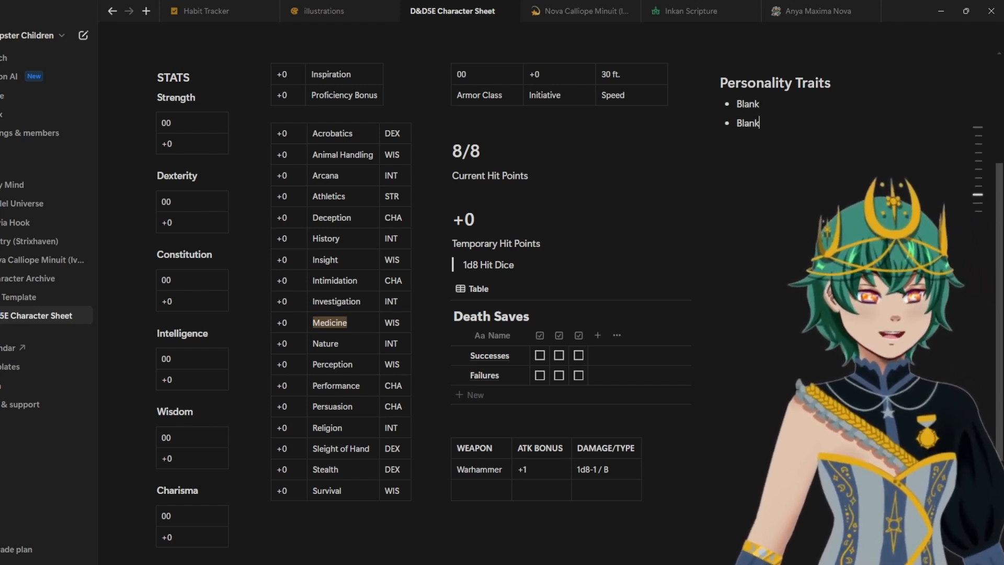
key(Return)
text(B)
key(Return)
key(Return)
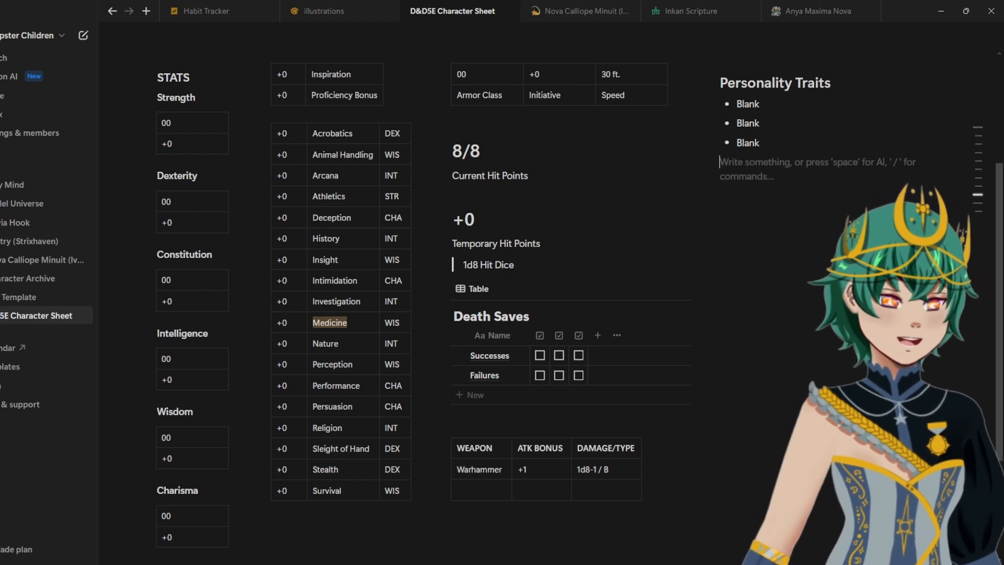
Step: Add a Heading 2 titled Ideals below the traits, followed by three bulleted items reading Blank
text(/h3)
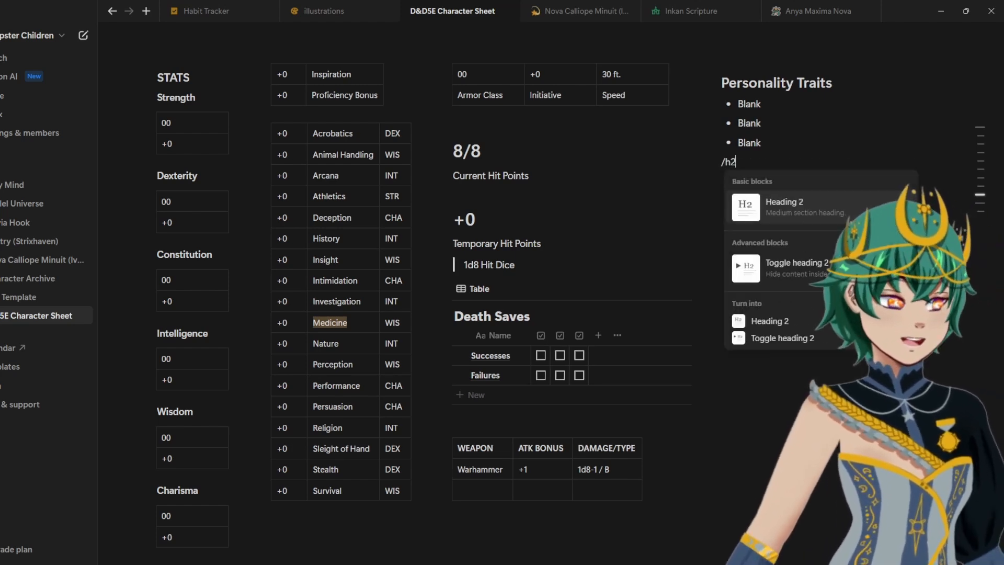
key(Return)
text(Ideals)
key(Return)
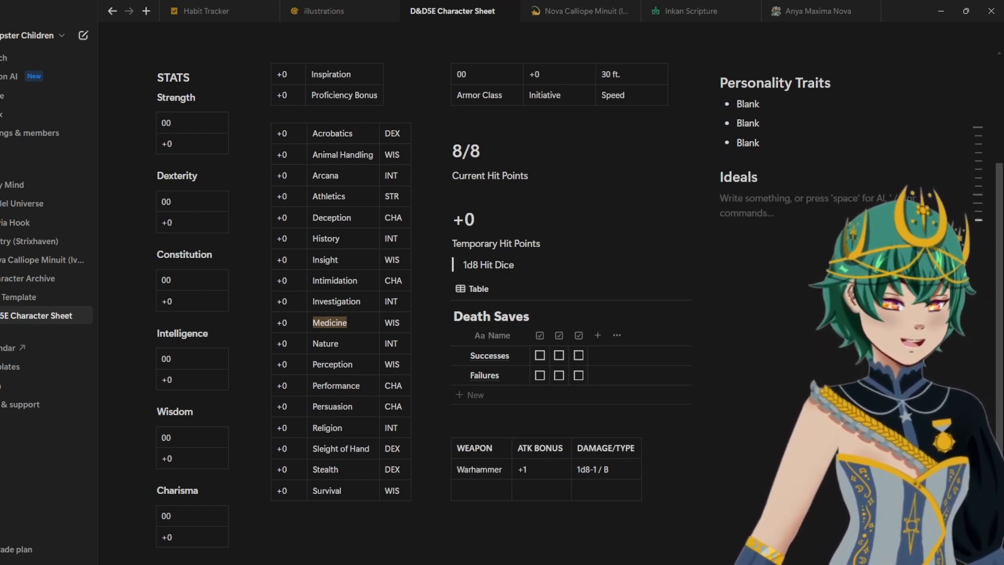
text(- Blank)
key(Return)
text(Bl)
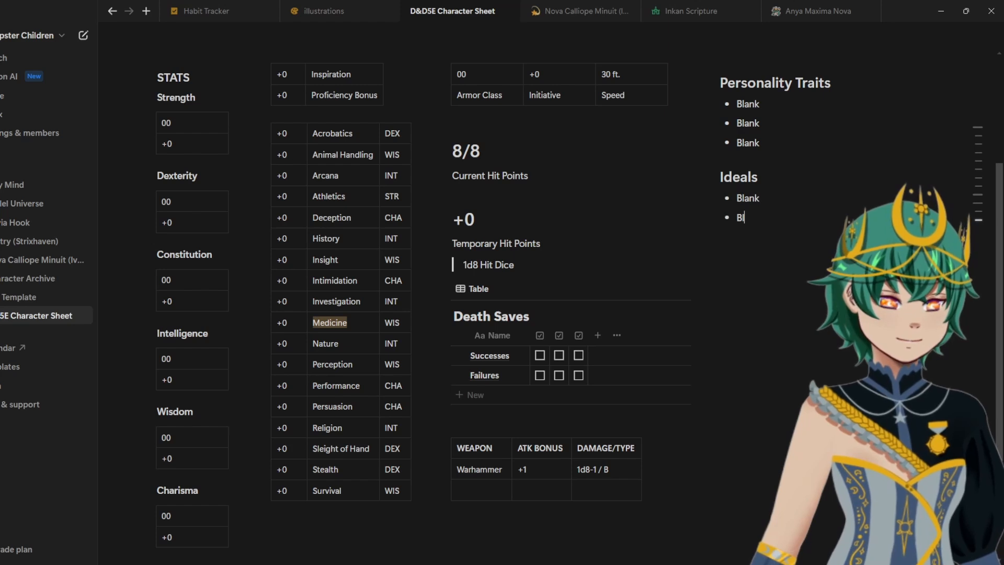
text(ank)
key(Return)
text(Blank)
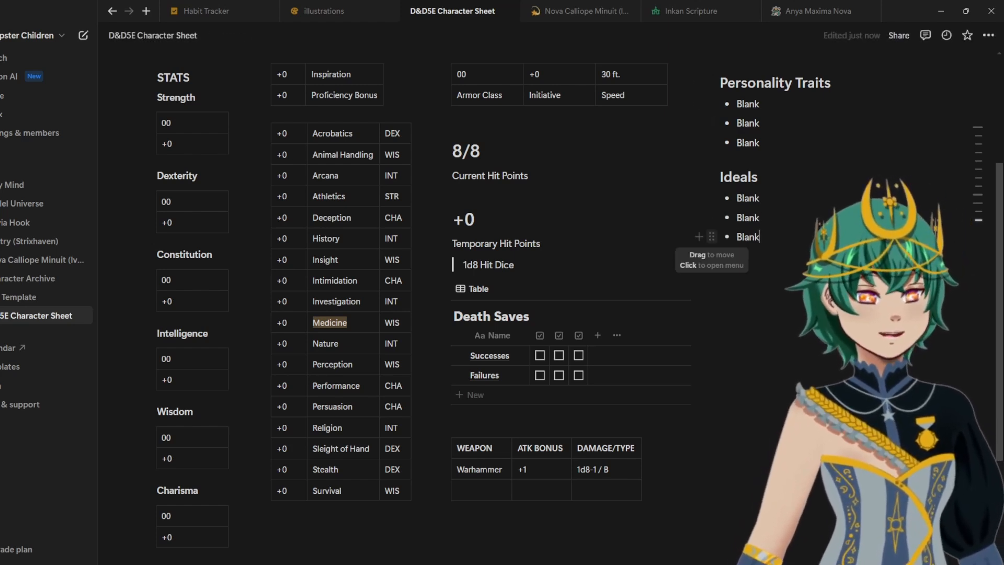
Step: Turn the three Blank items under Ideals into a numbered list
drag(812, 258, 743, 197)
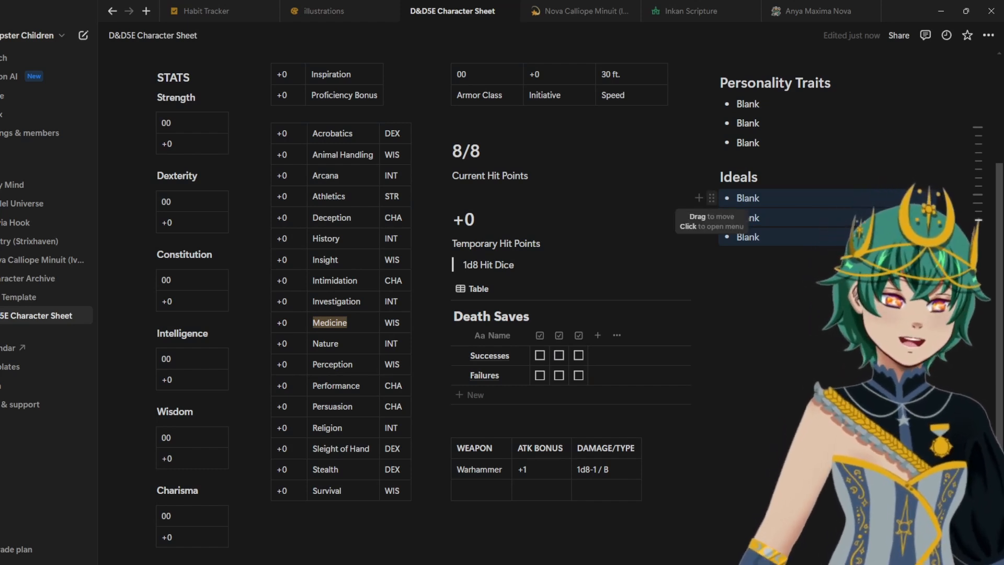
click(711, 198)
mouse_move(601, 185)
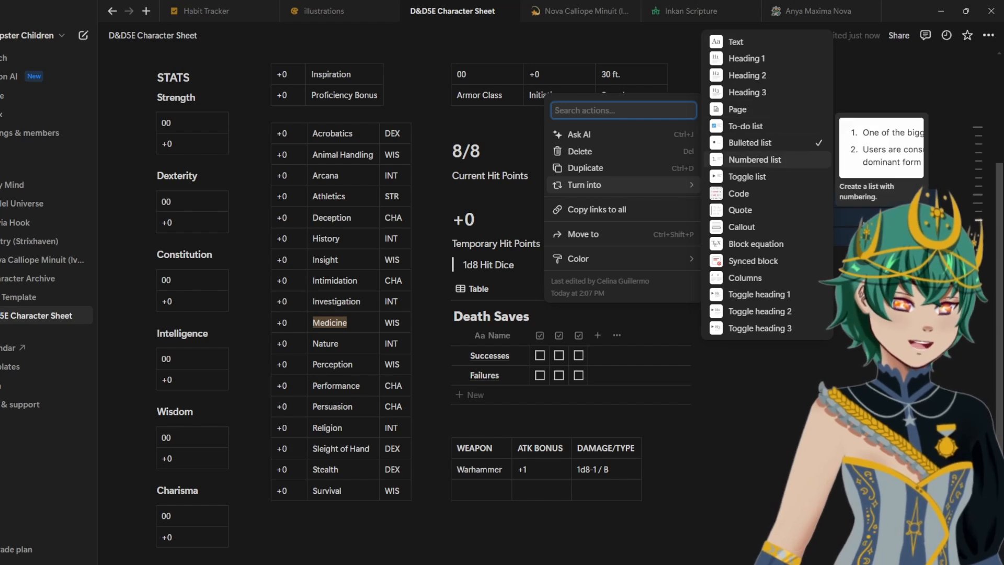
click(754, 159)
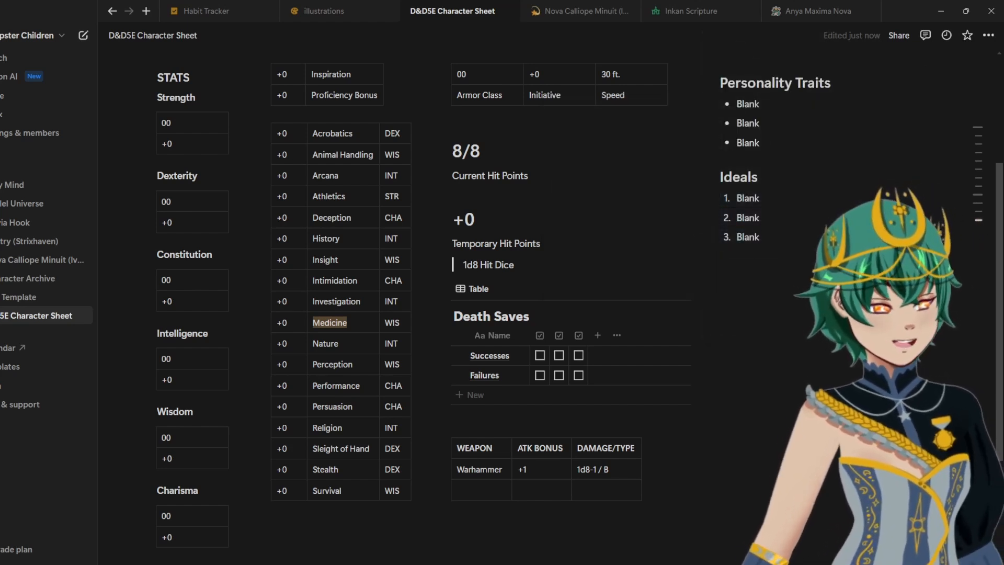
Step: Add a Heading 2 titled Bonds below the Ideals list
key(Return)
key(Return)
text(/h2)
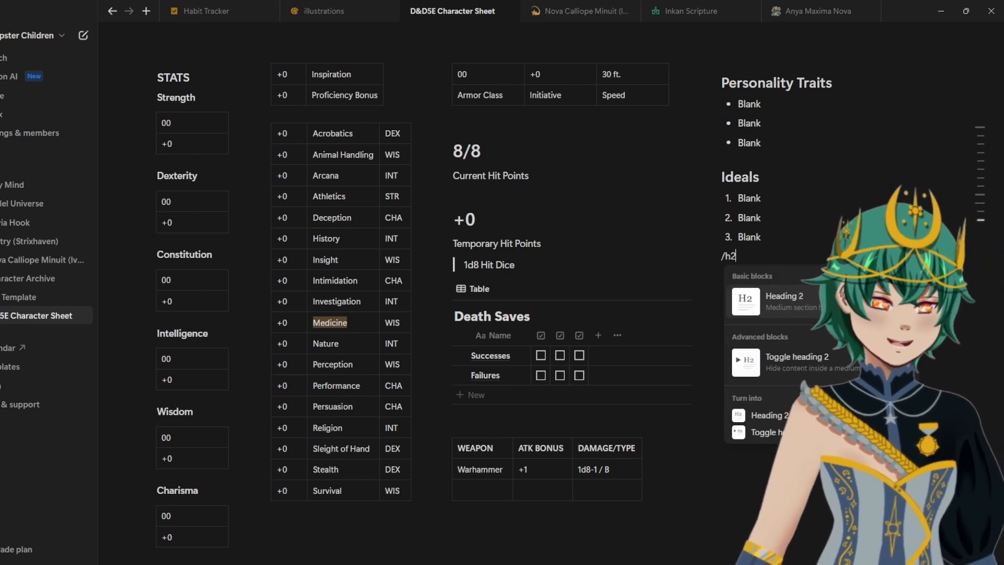
key(Return)
text(Bonds)
key(Return)
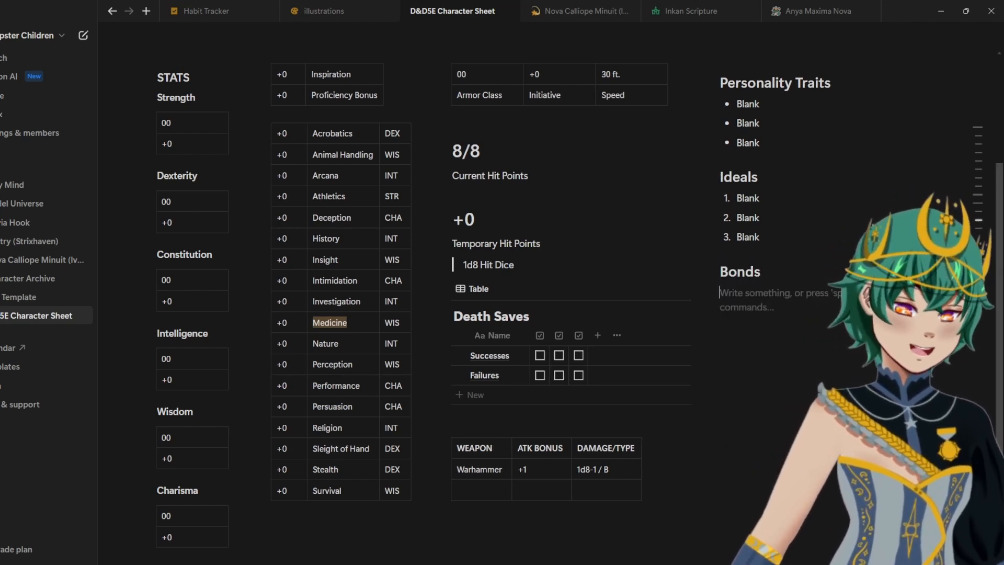
Step: Create a numbered list of three items reading Blank under Bonds
text(1. Blank)
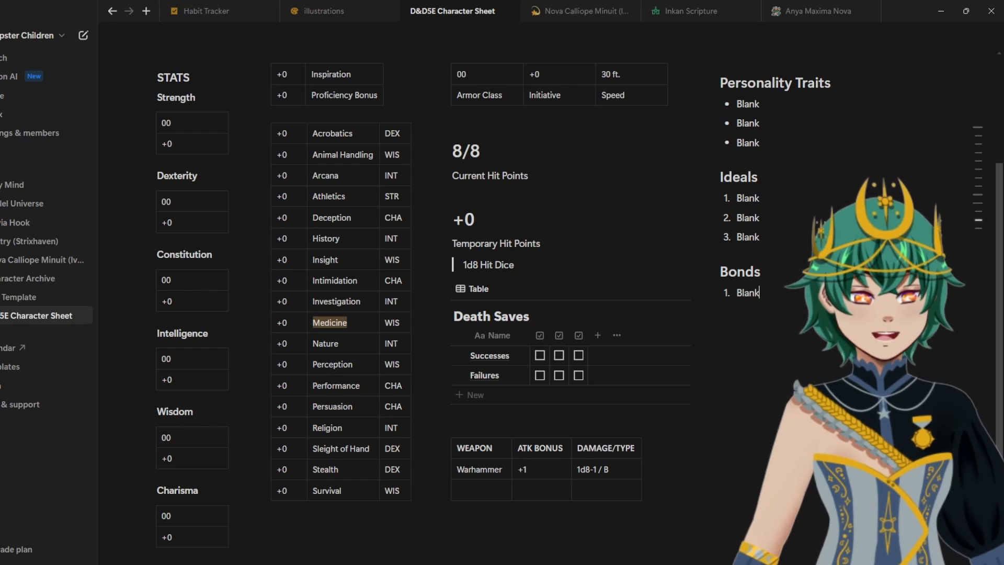
key(Return)
text(Blank)
key(Return)
text(B)
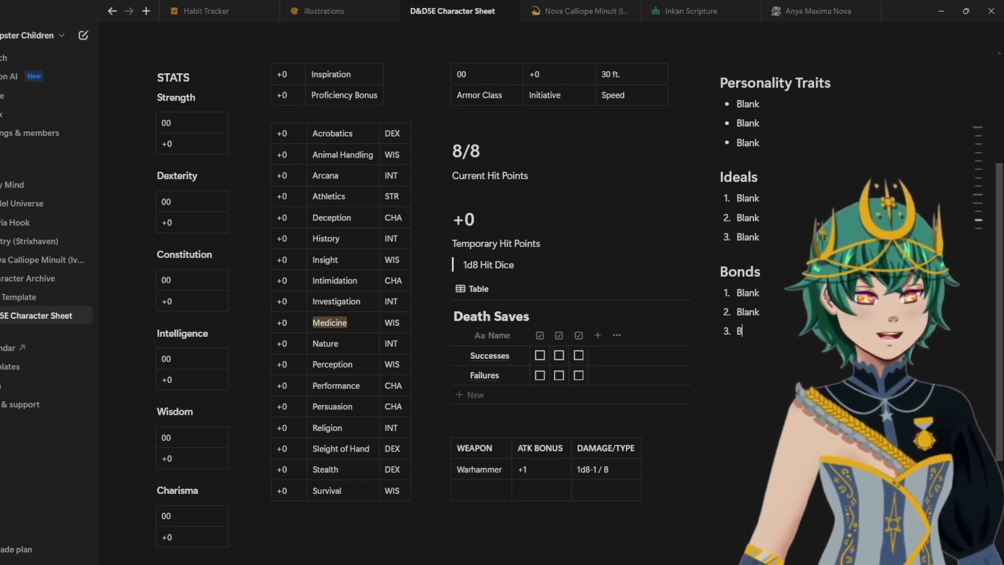
text(lank)
key(Return)
key(Return)
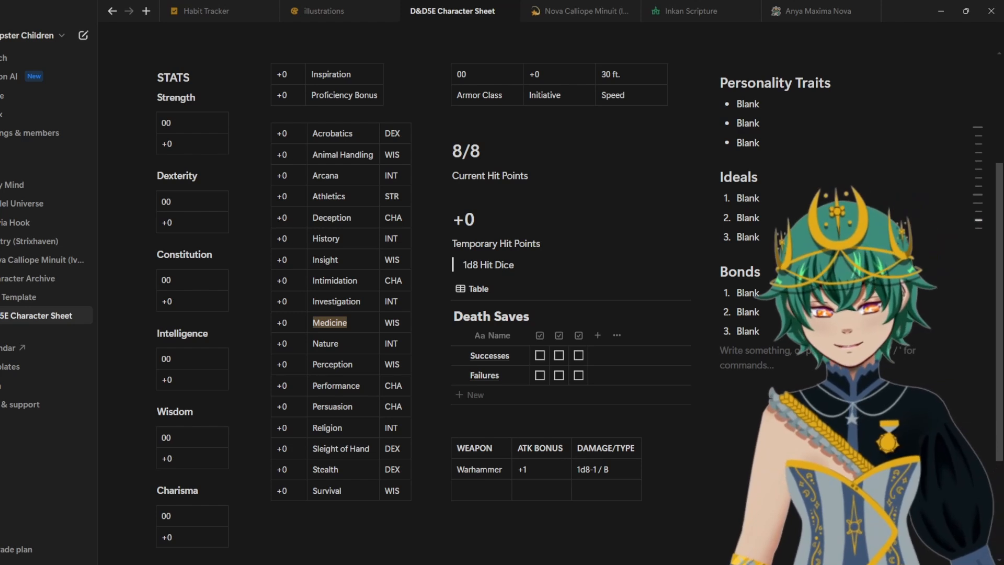
Step: Add a Heading 2 titled Flaws below the Bonds list, followed by three bulleted items reading Blank
text(/h2)
key(Return)
text(Flaws)
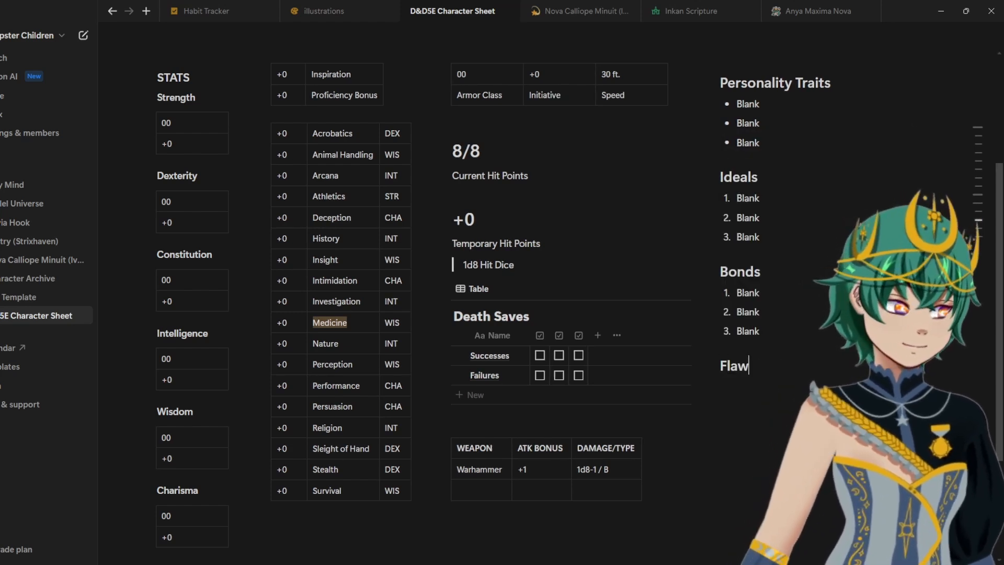
key(Return)
text(- Blank)
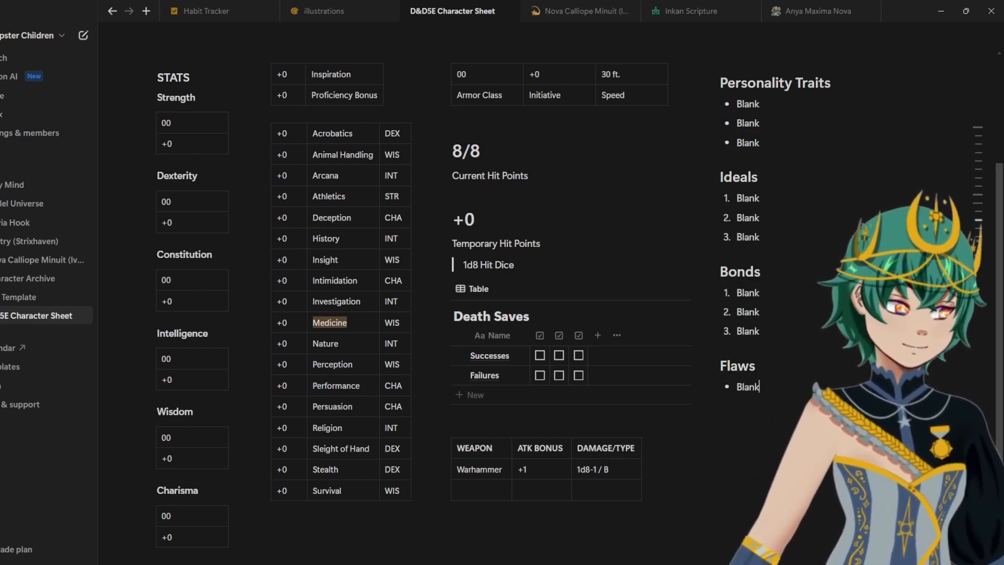
key(Return)
text(Blank)
key(Return)
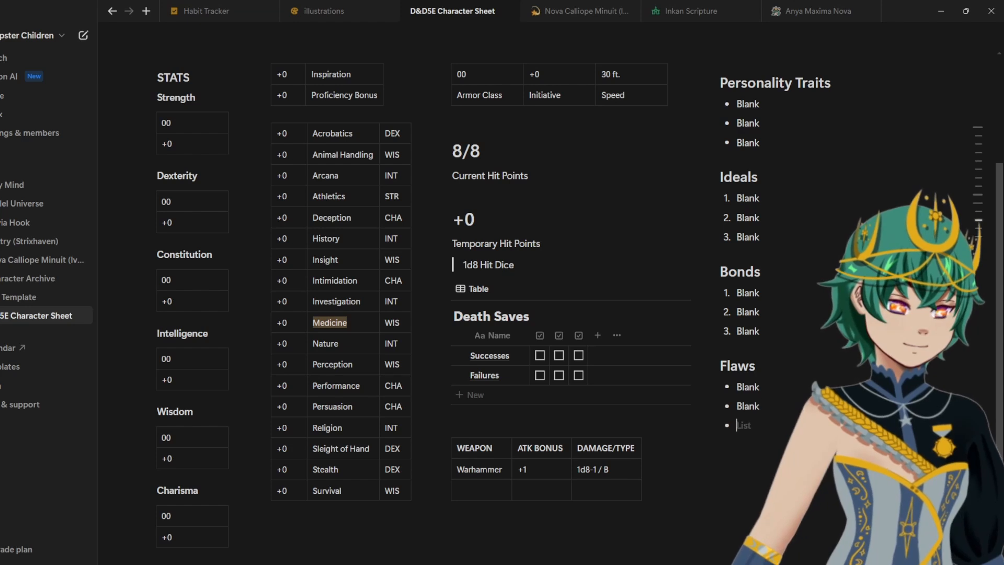
text(Bla)
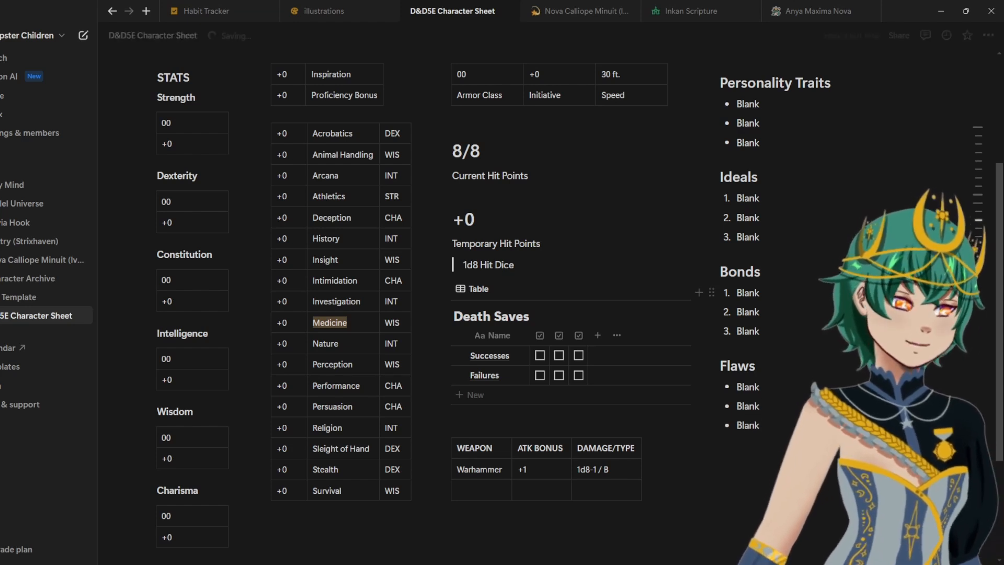
Step: Finish the last Blank item under Flaws and insert a divider below the list
text(nk)
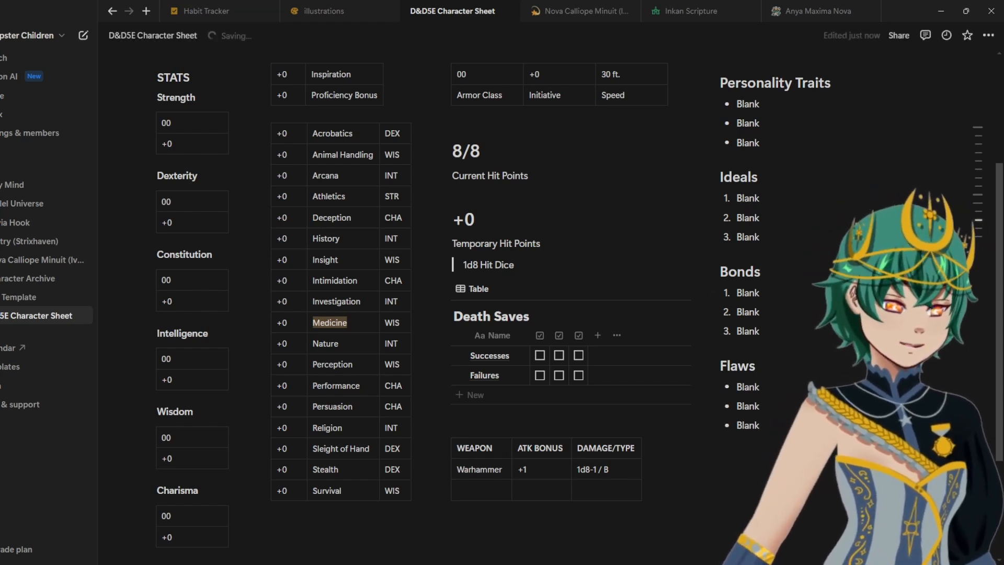
key(Return)
key(BackSpace)
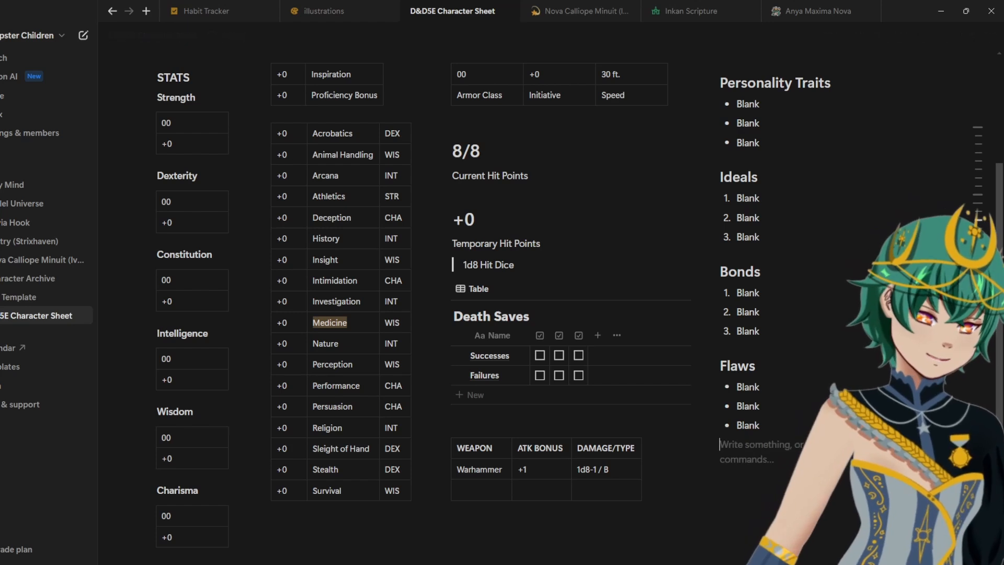
text(/divi)
key(Return)
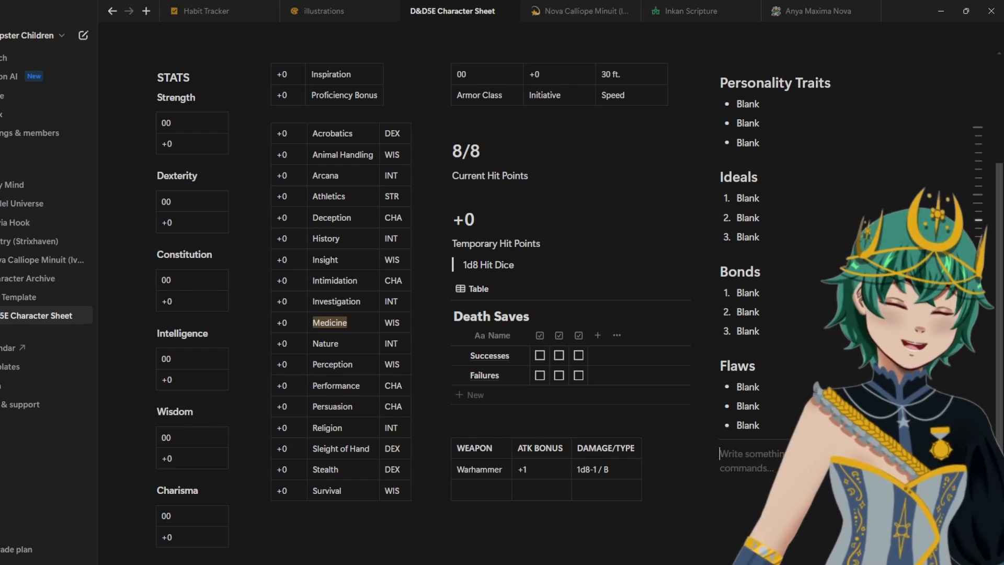
Step: Add a Heading 2 titled Features & Traits below the divider, followed by one bulleted item reading Blank
text(/h2)
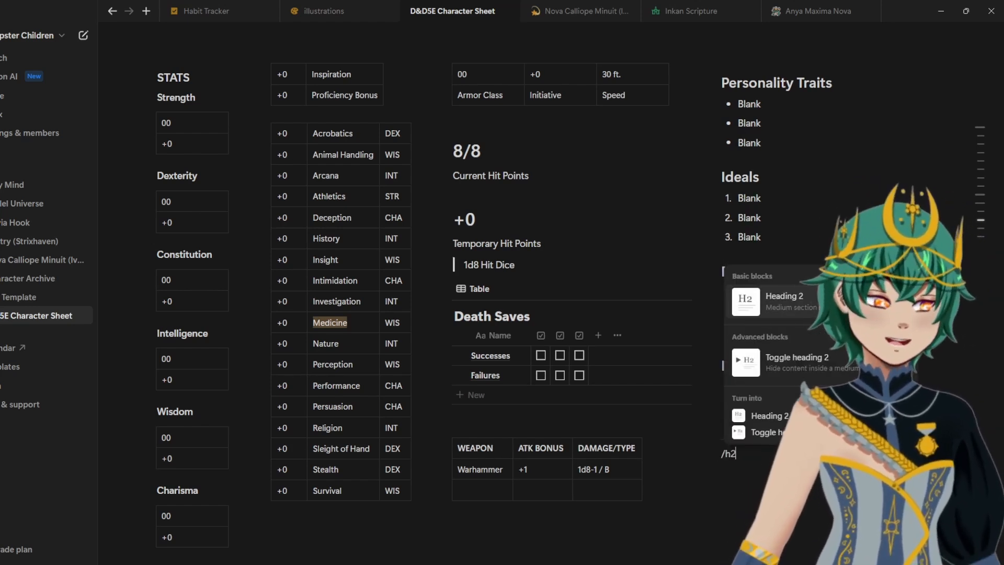
key(Return)
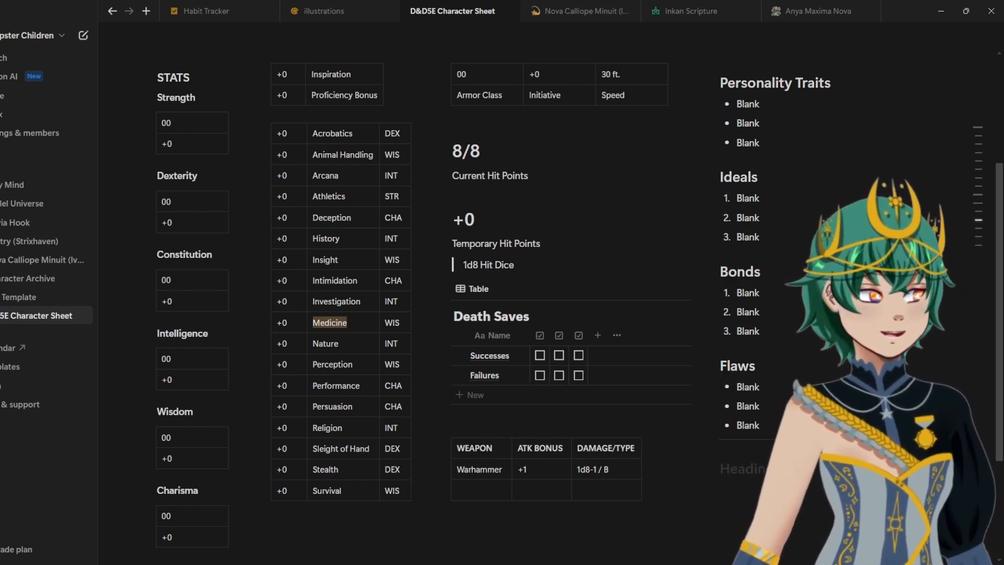
text(Dea)
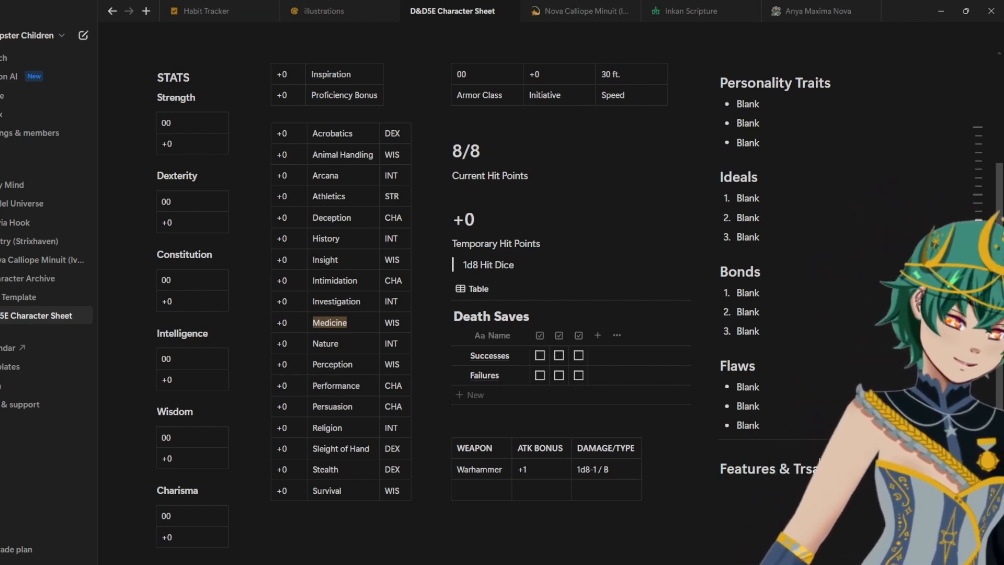
key(Return)
text(-)
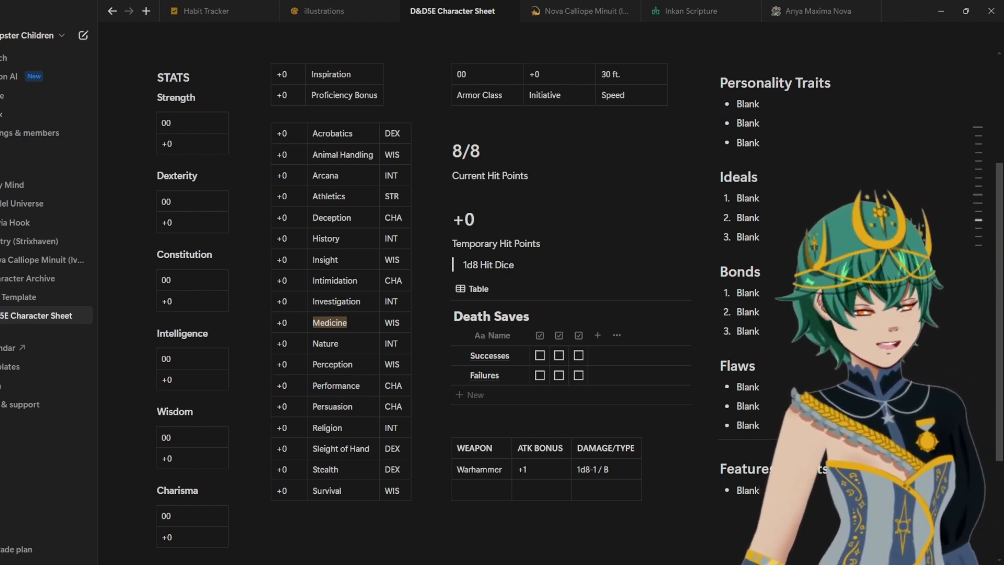
Step: Add a Heading 2 titled Equipment below the weapons table, followed by three bulleted items reading Item
scroll(549, 497, up, 3)
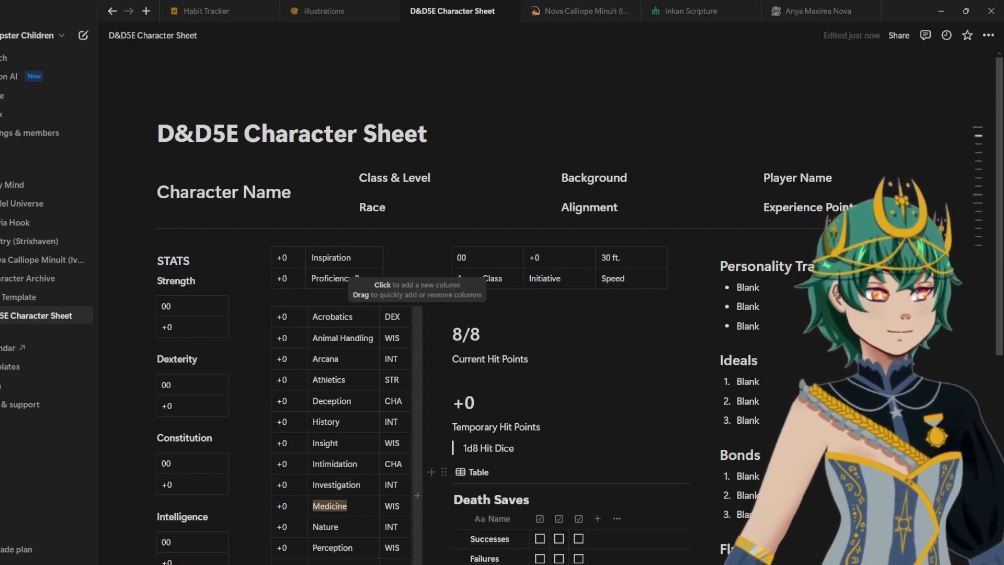
scroll(417, 293, down, 6)
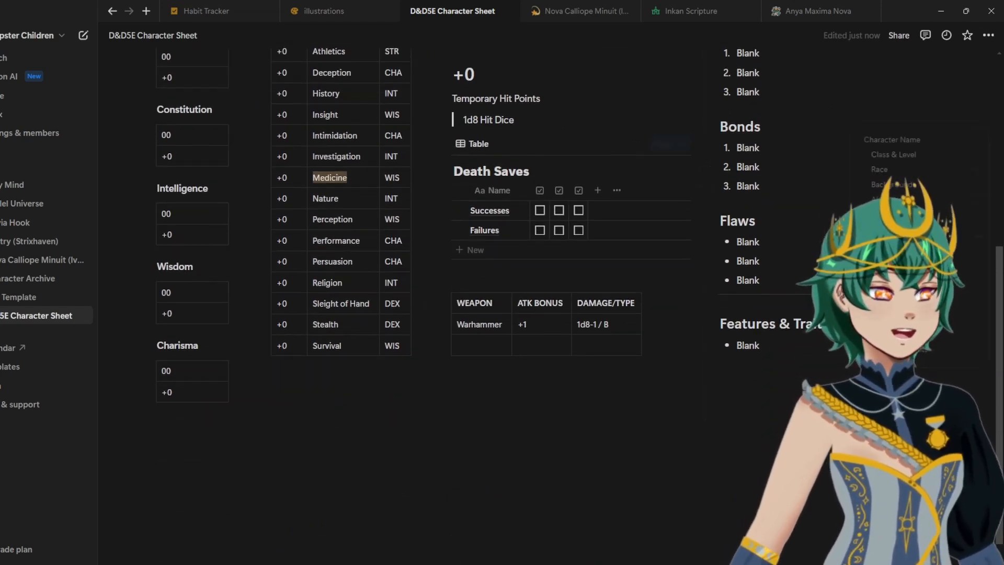
click(471, 377)
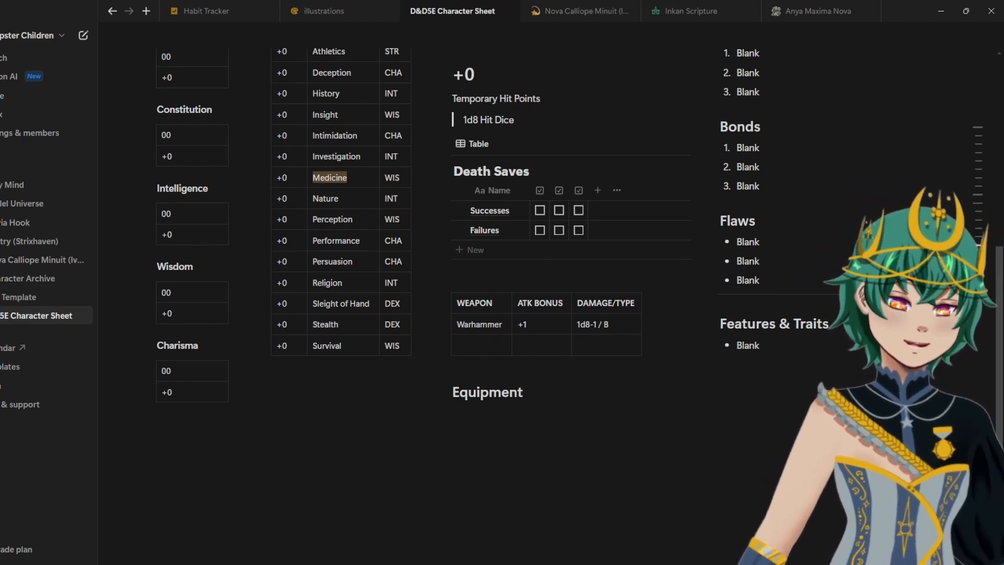
key(Return)
text(- )
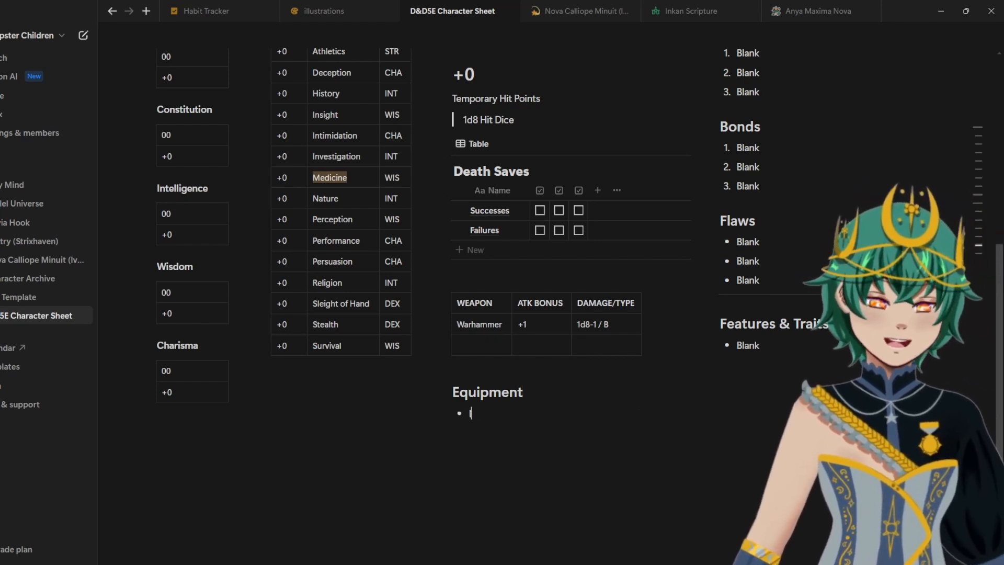
text(Item)
key(Return)
text(Item)
key(Return)
text(Item)
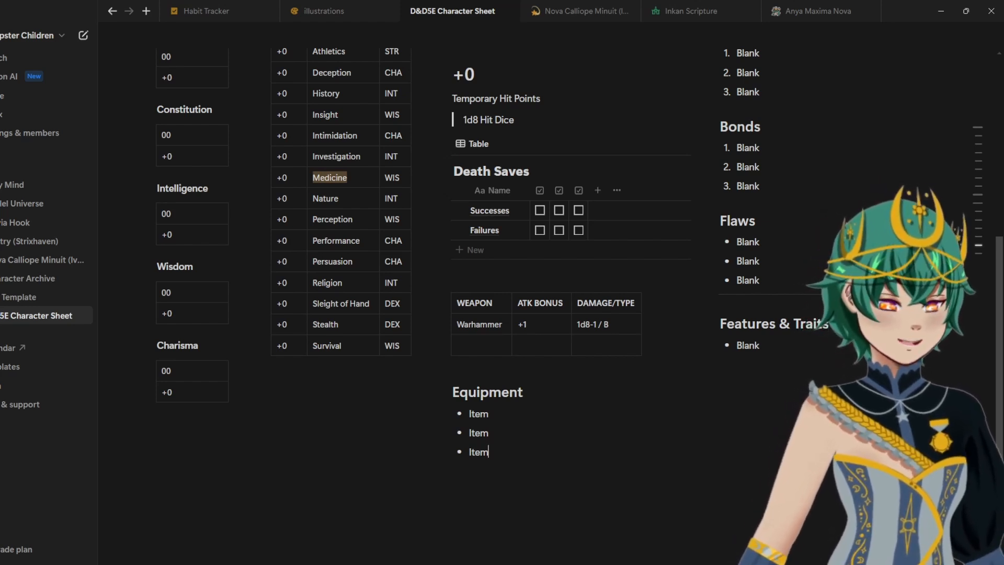
Step: Insert a simple table below the Equipment list and enter Copper and Silver in the first two rows of its first column
key(Return)
key(Return)
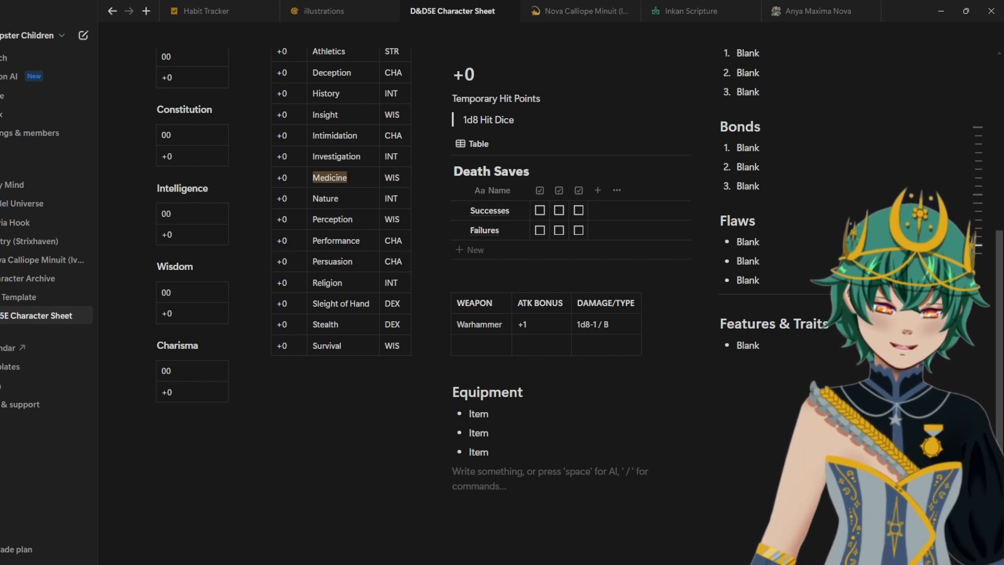
text(/tab)
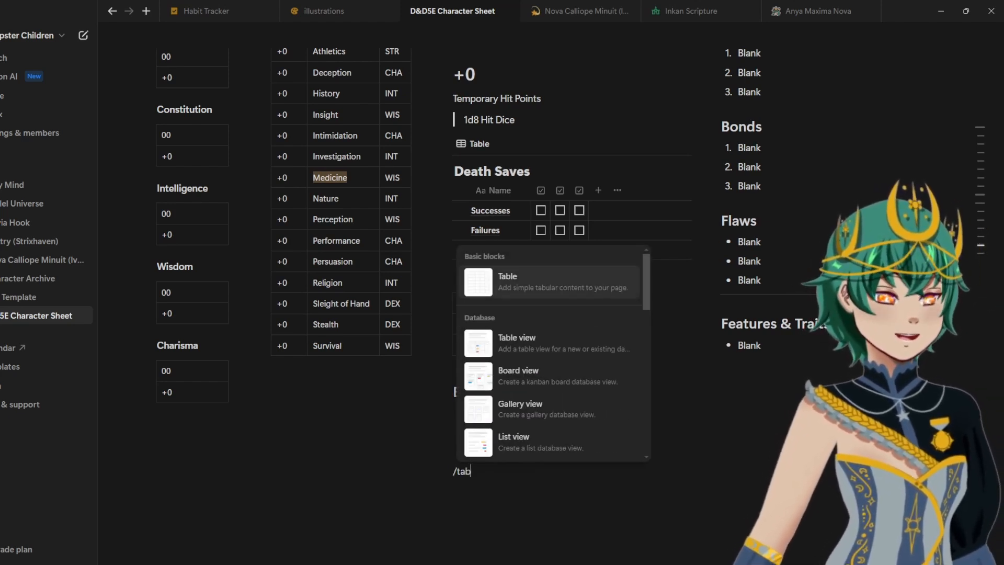
key(Return)
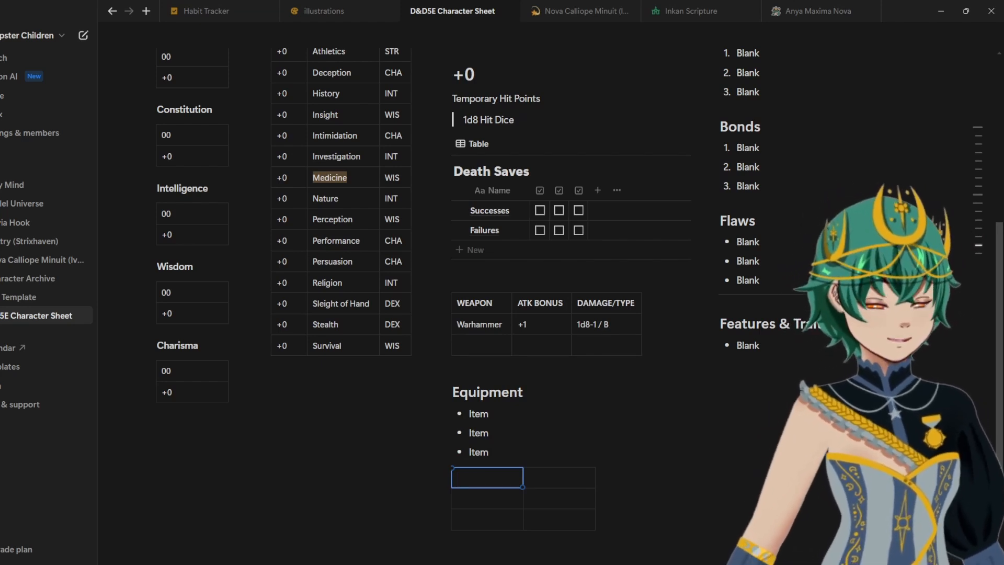
text(Copper)
key(Return)
text(Si)
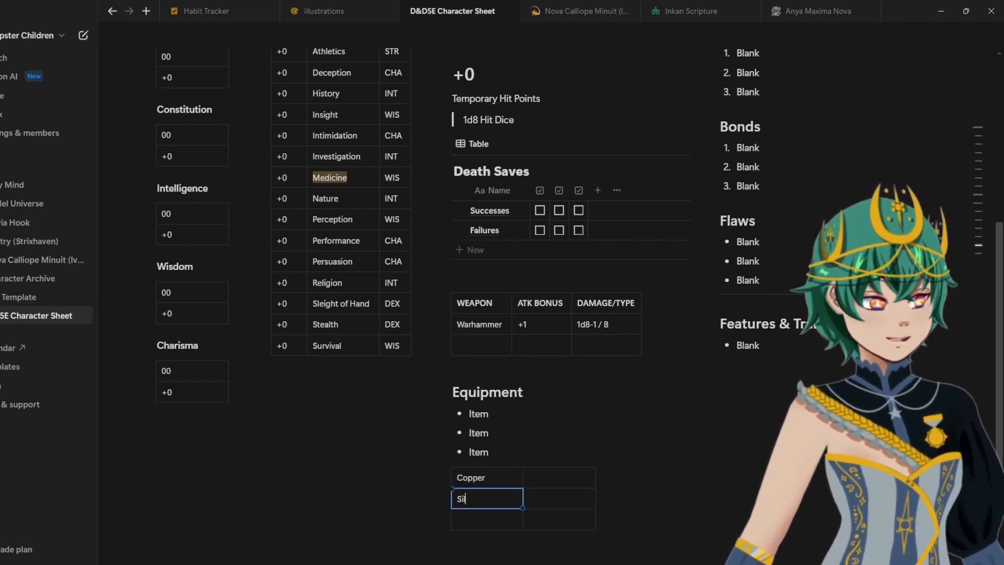
text(lver)
key(Return)
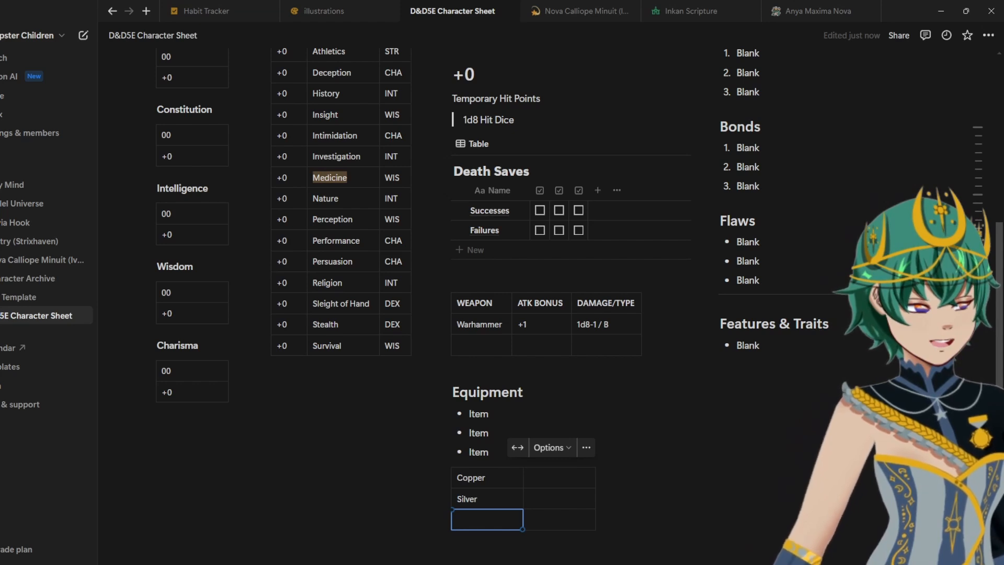
Step: Extend the currency table to five rows and enter Emerald, Gold and Platinum in the remaining cells of the first column
click(487, 537)
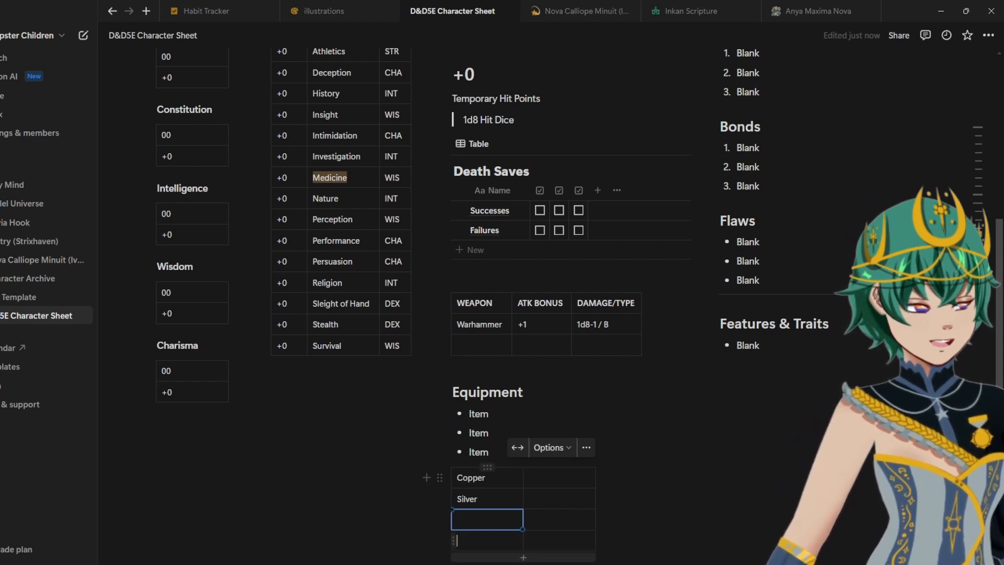
click(488, 520)
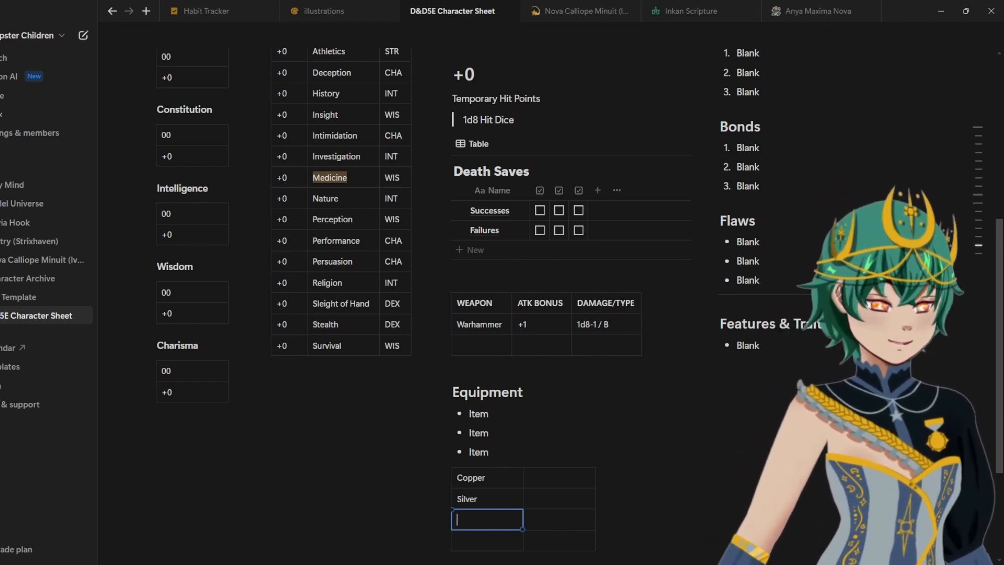
text(Emer)
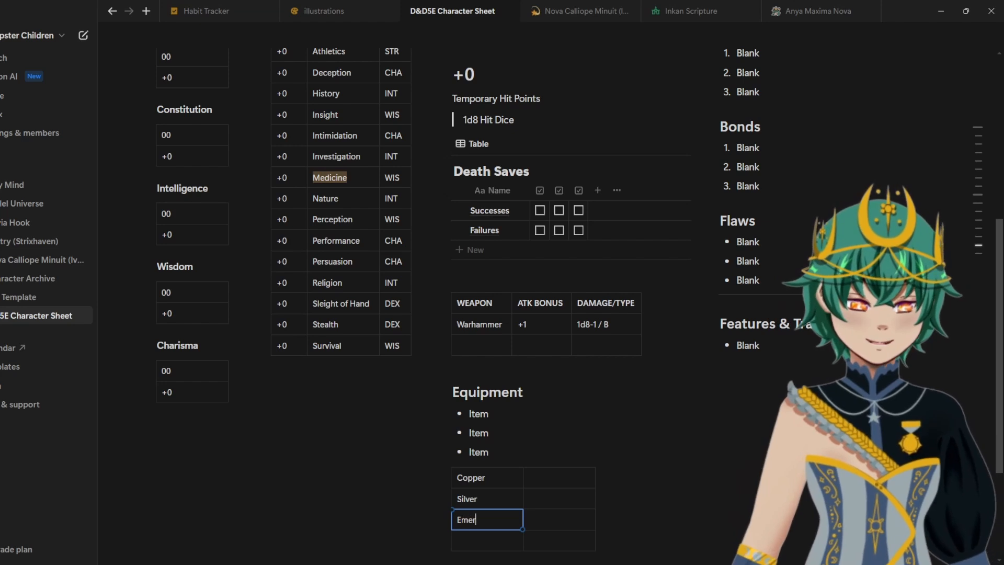
text(ald)
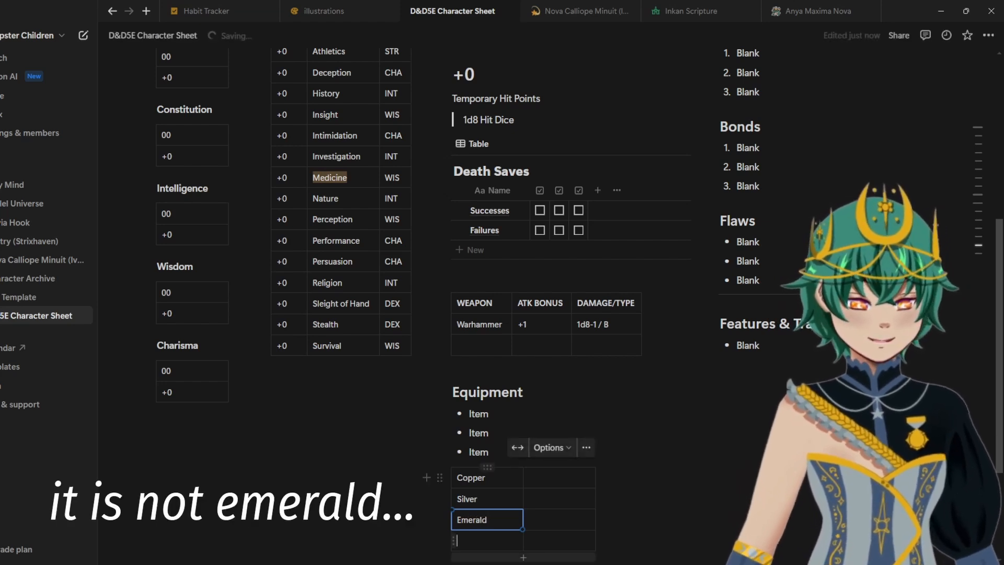
key(Return)
text(Gold)
scroll(523, 340, down, 2)
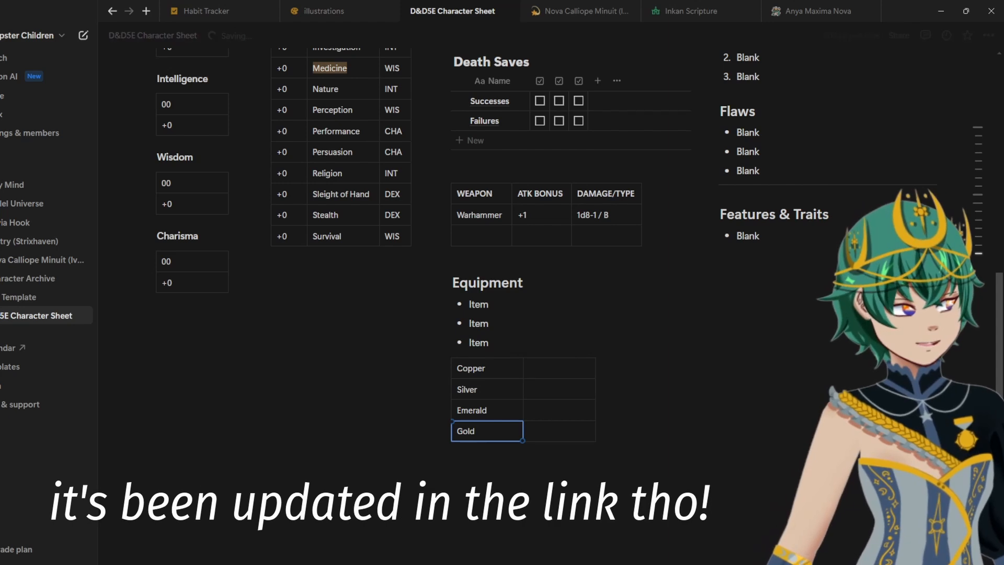
click(523, 447)
click(488, 452)
text(P)
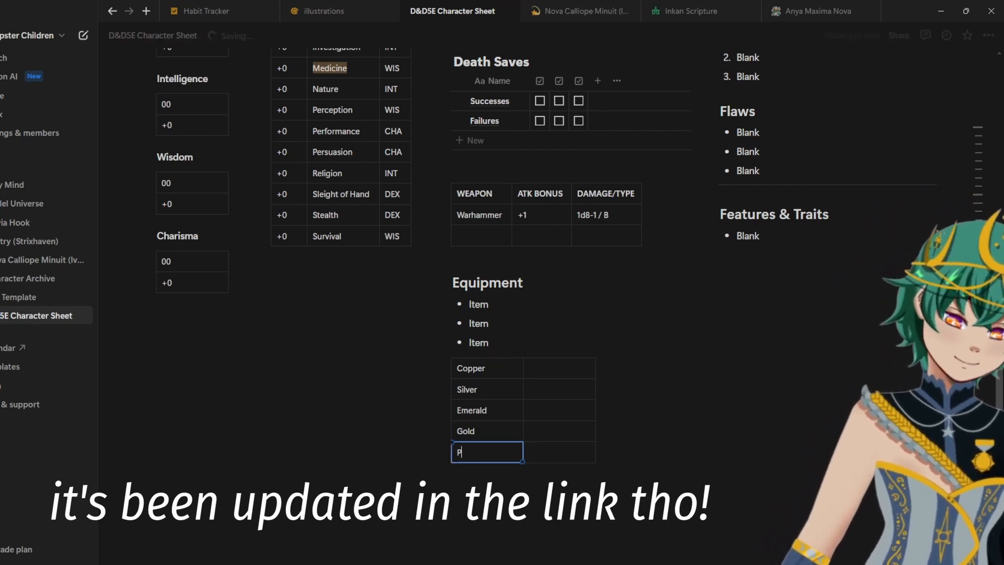
text(latinum)
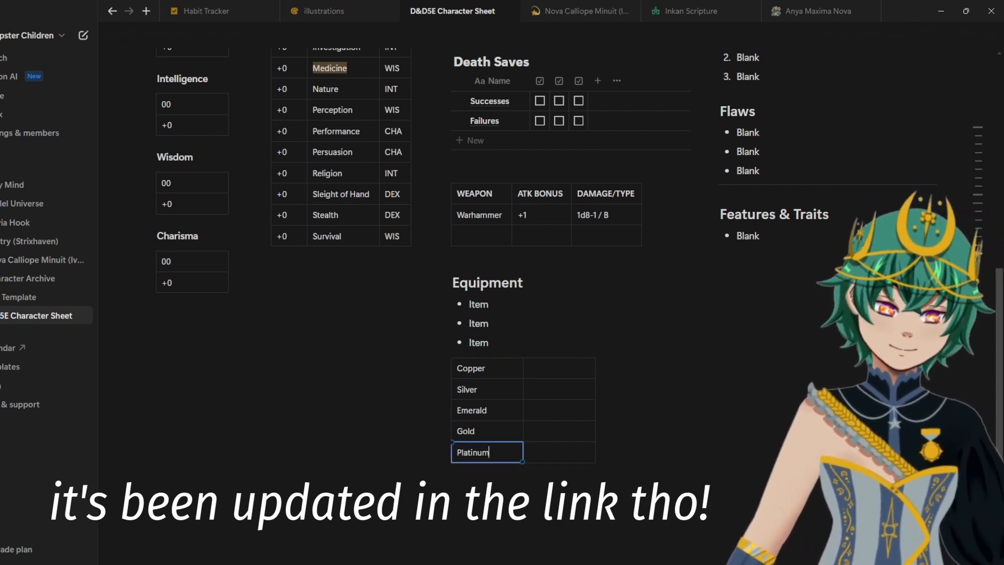
Step: Enter 00 in the second column for all five currencies, Copper through Platinum
click(559, 368)
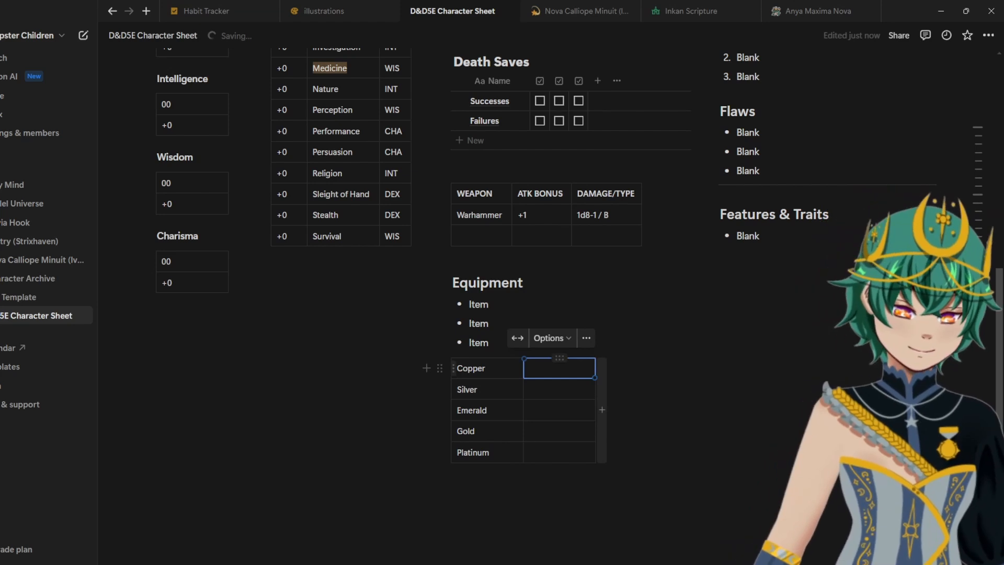
text(00)
key(Return)
text(00)
key(Return)
text(00)
key(Return)
text(00)
key(Return)
text(00)
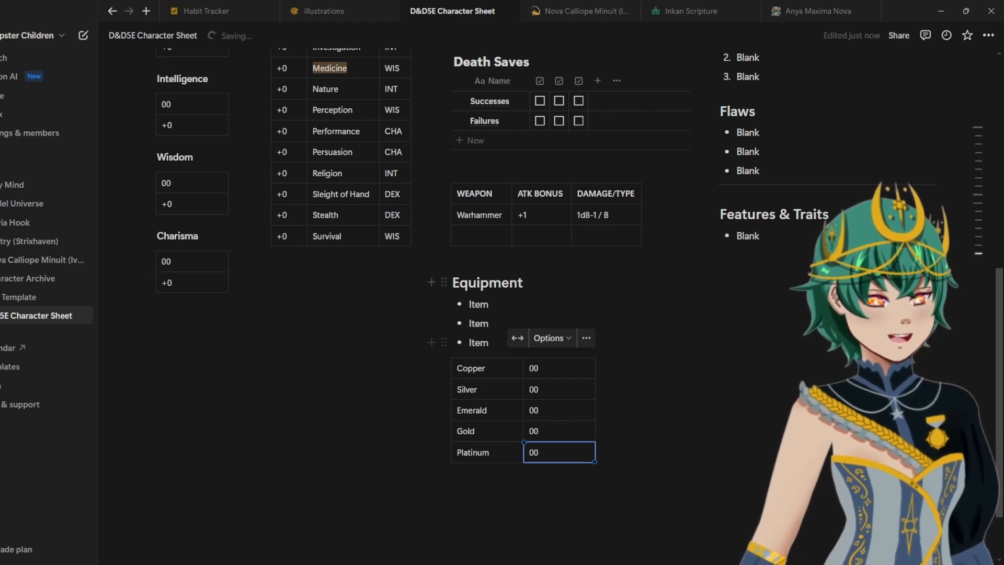
Step: Add a Heading 3 below the skills table reading PASSIVE WISDOM (PERCEPTION) = 13
click(309, 271)
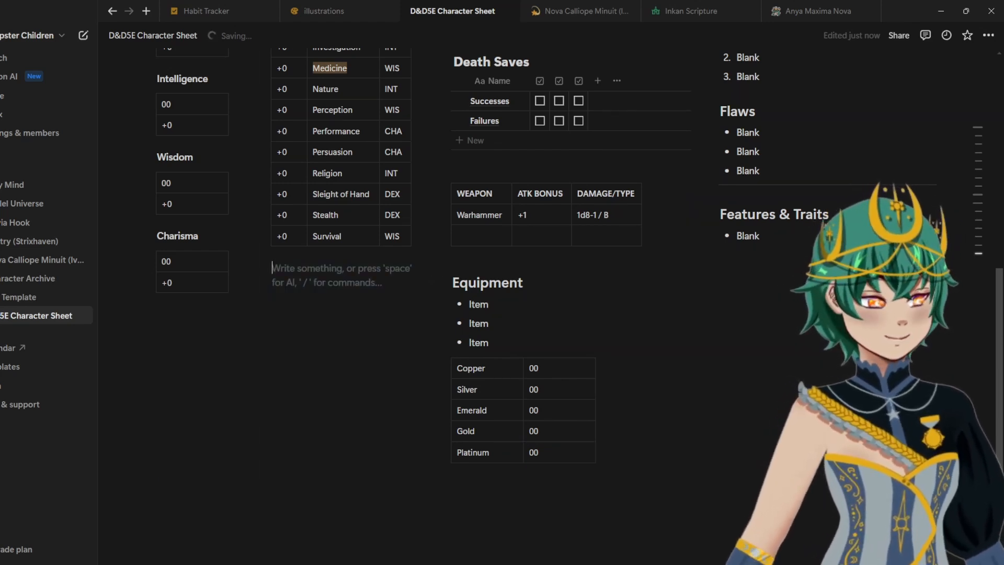
scroll(549, 303, up, 4)
scroll(549, 303, down, 4)
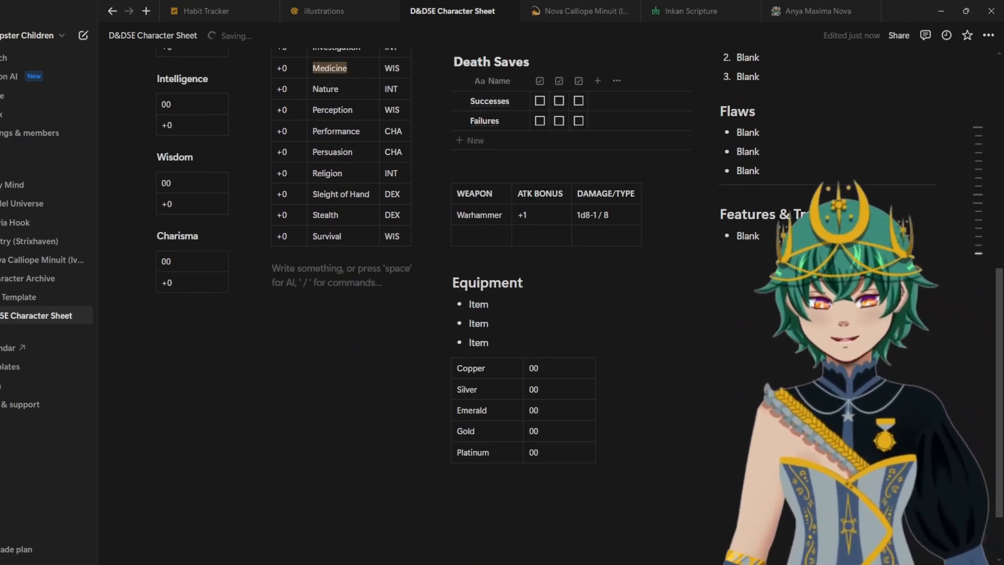
text(/h3)
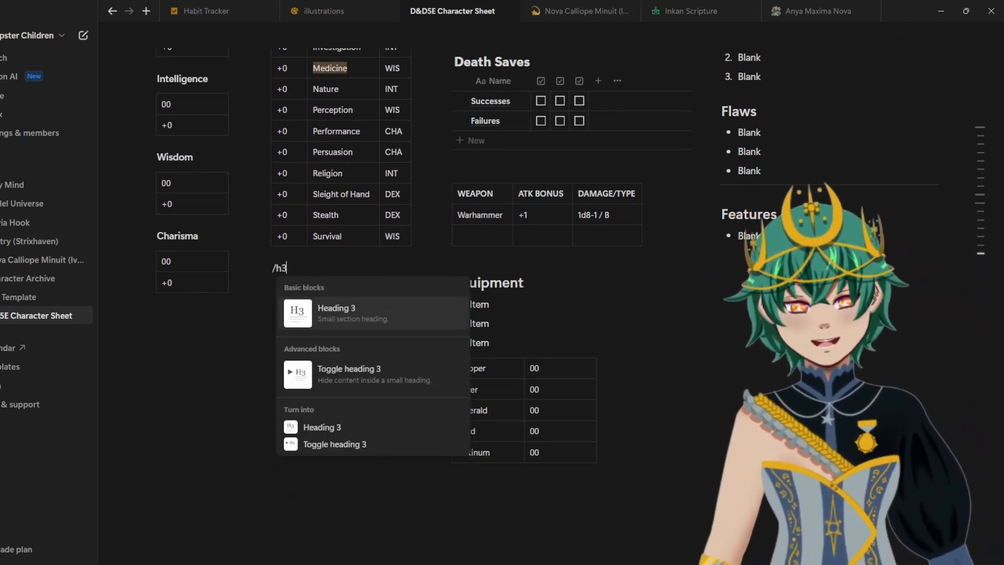
key(Return)
text(PA)
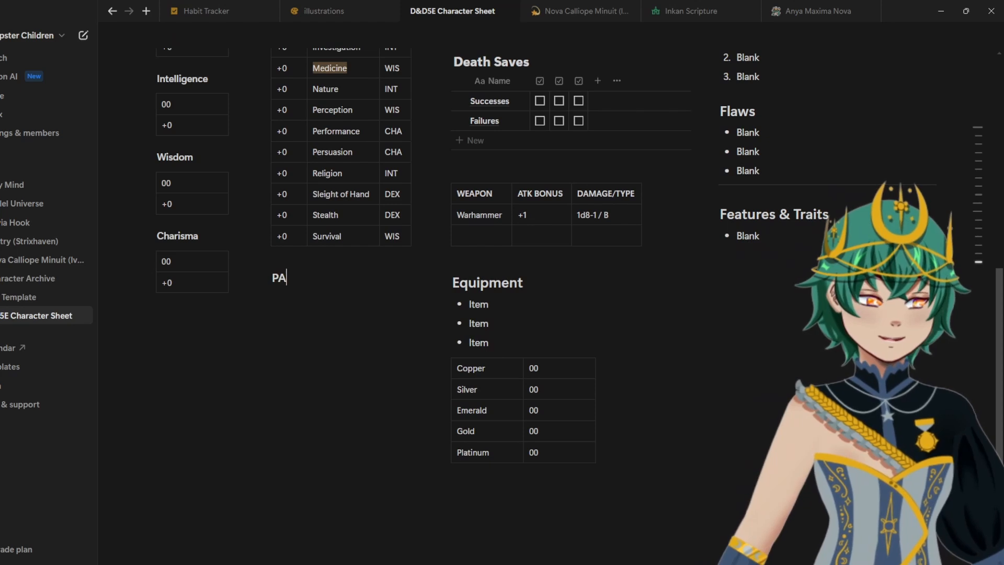
text(SSIVE WIDS)
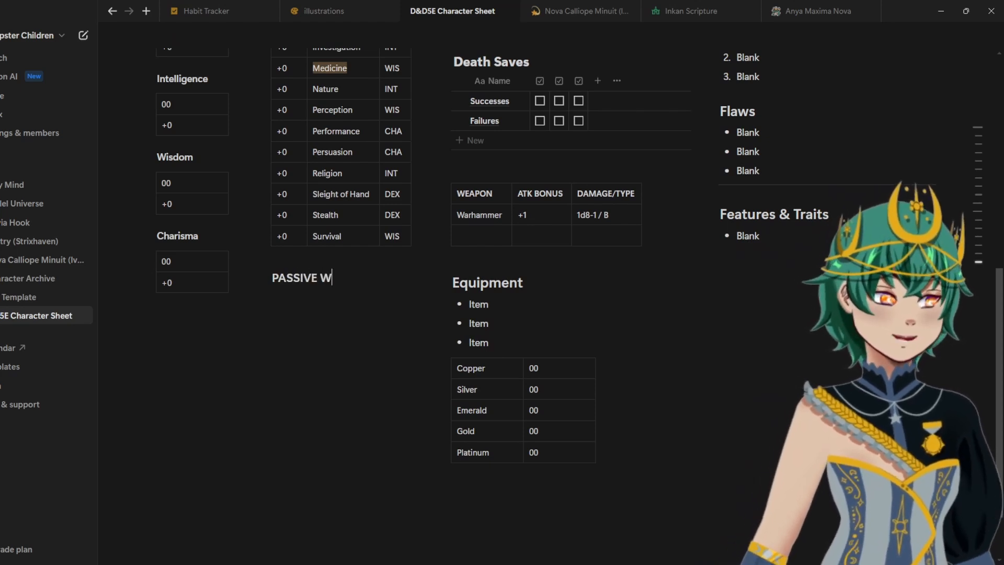
key(BackSpace)
key(BackSpace)
text(SDOM )
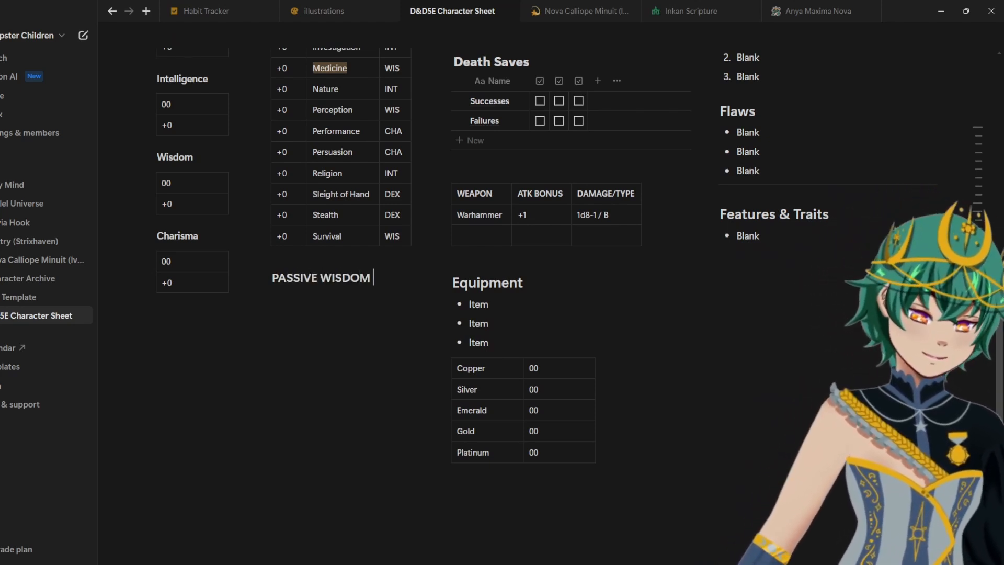
text((PERCEPTION)(+)
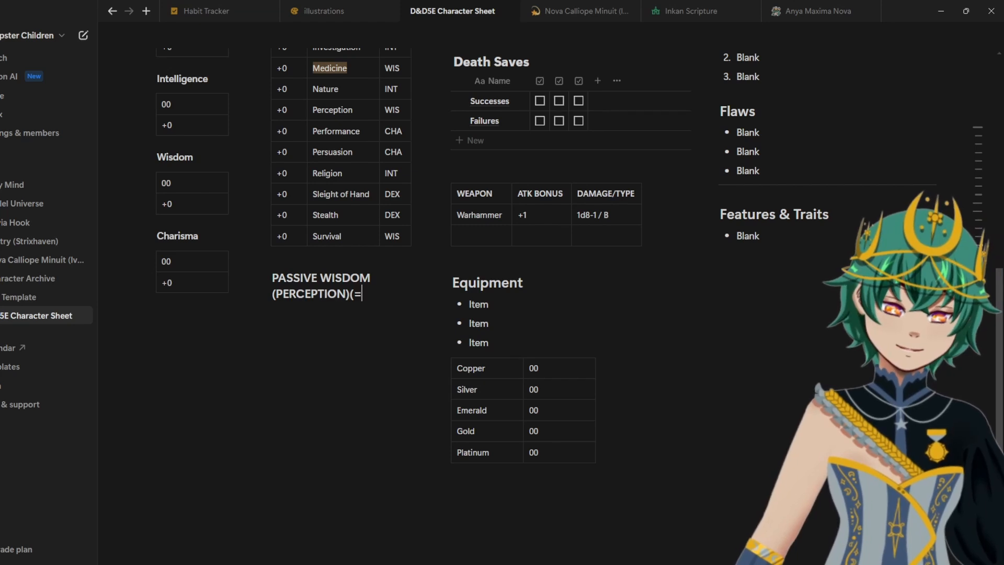
key(BackSpace)
key(BackSpace)
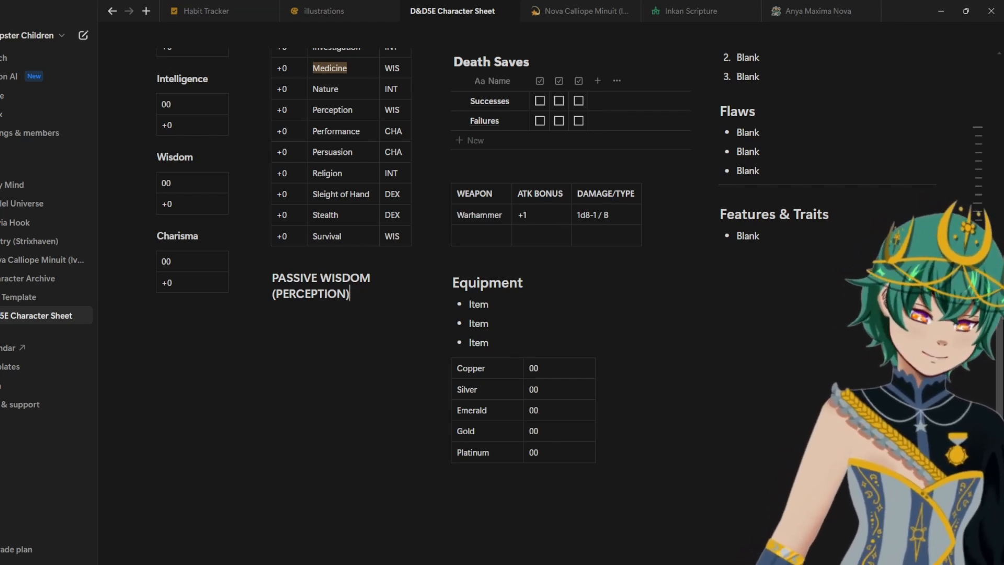
text(= 13)
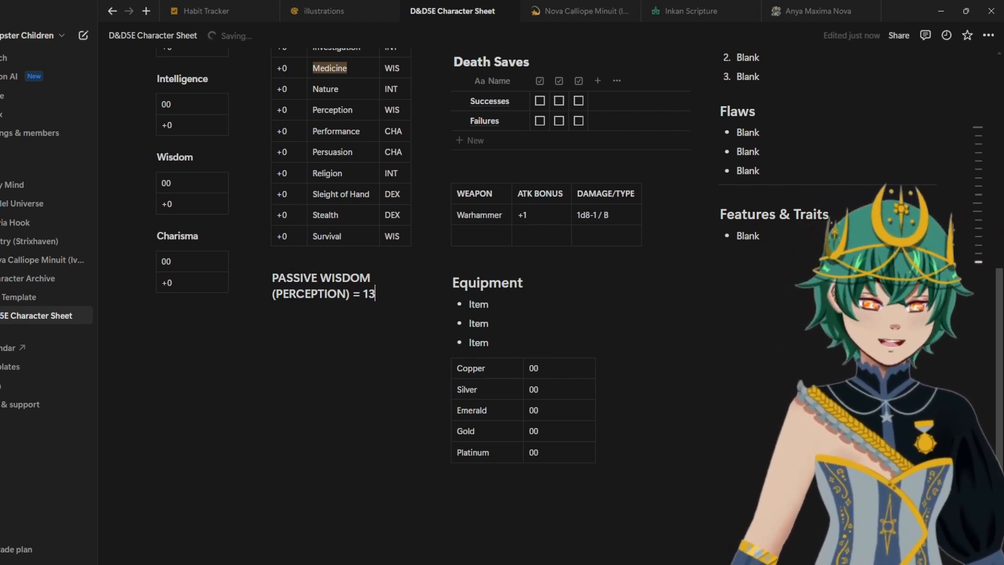
Step: Add a Heading 3 below the passive perception heading reading Other Proficiencies & Languages
key(Return)
text(/h3)
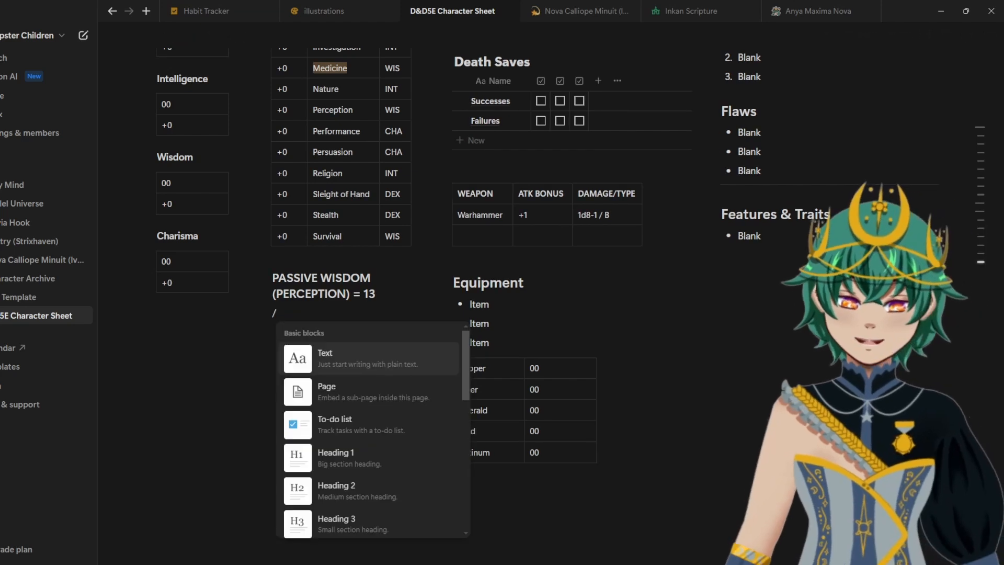
key(Return)
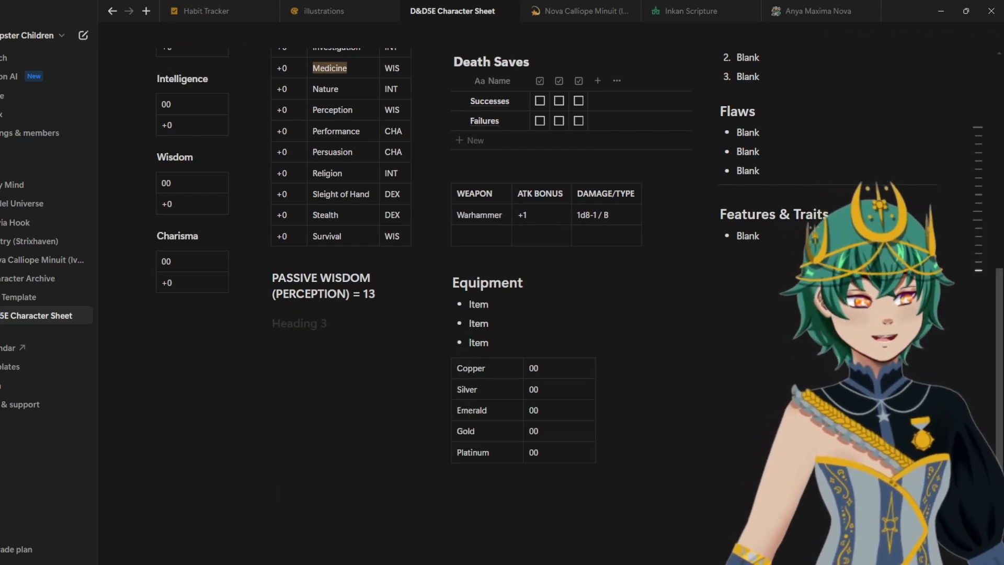
text(Other Prof)
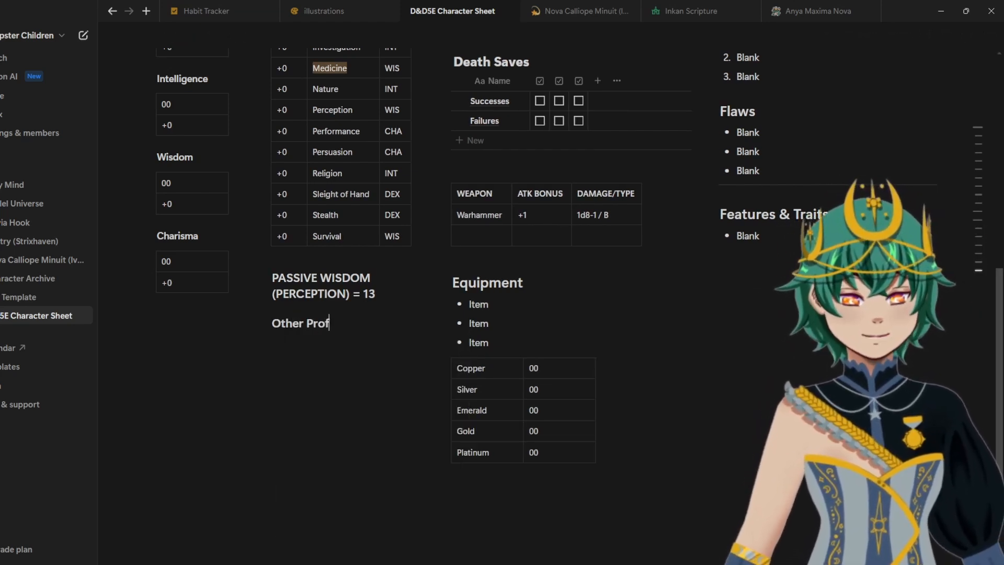
text(iciencies)
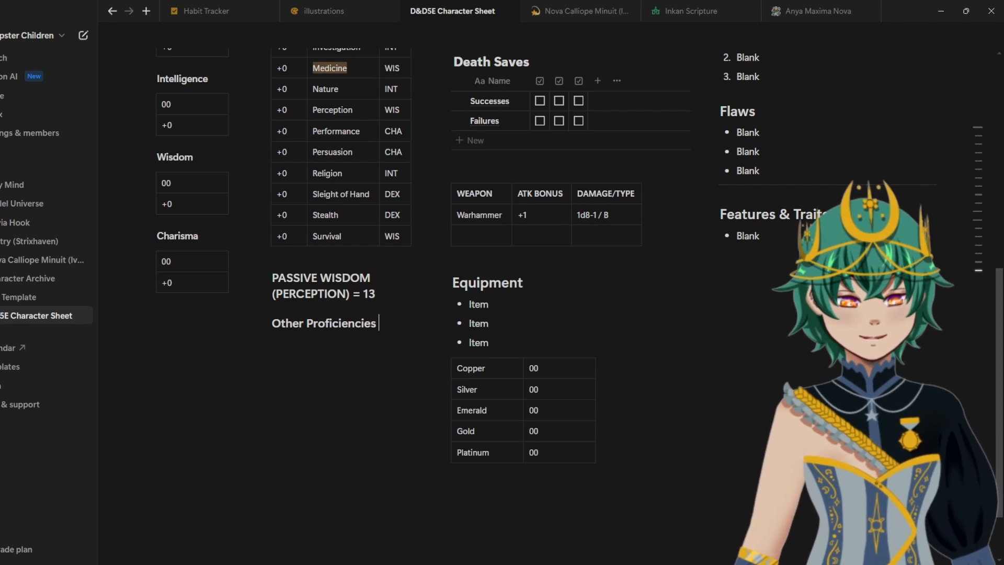
text( & Lan)
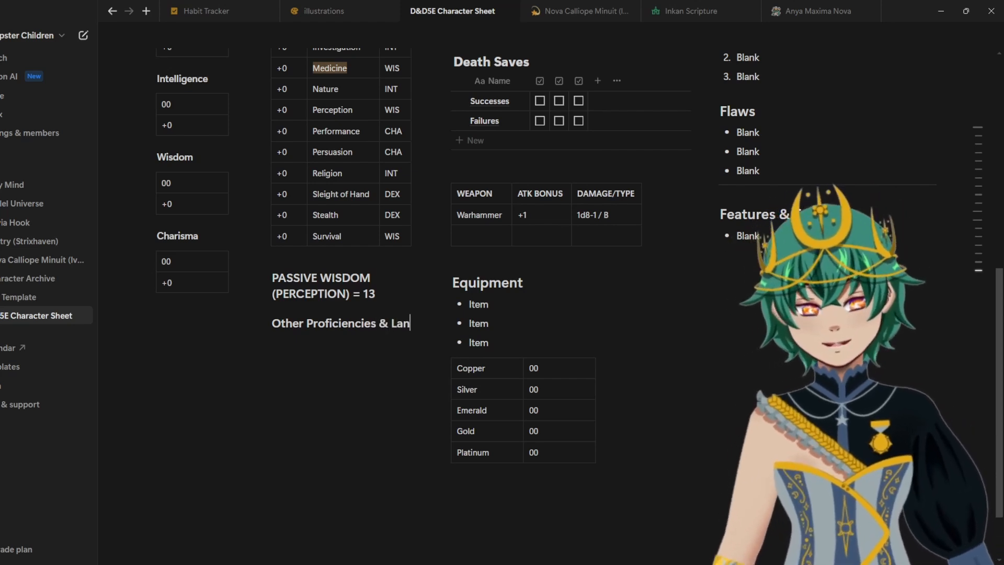
text(guag)
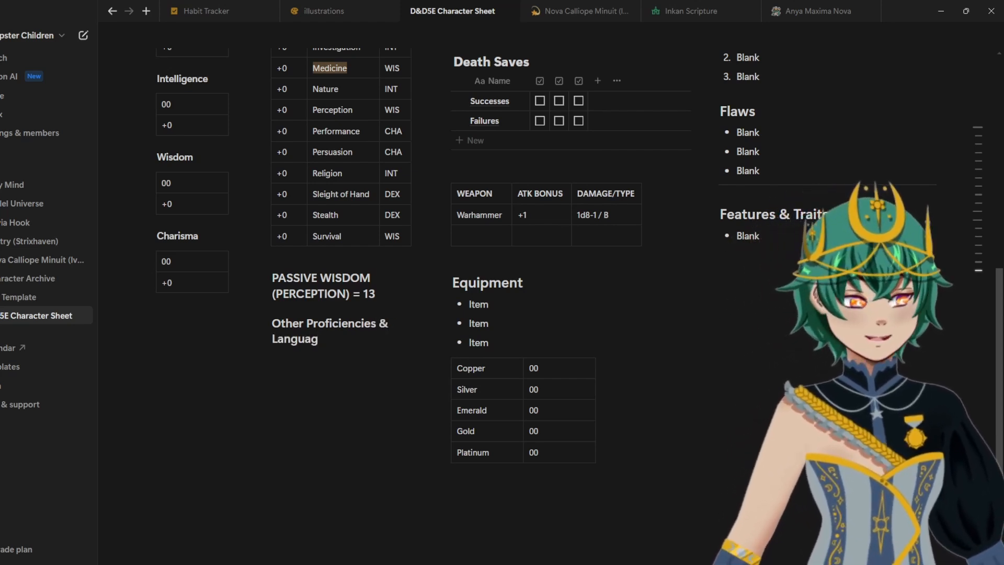
text(es)
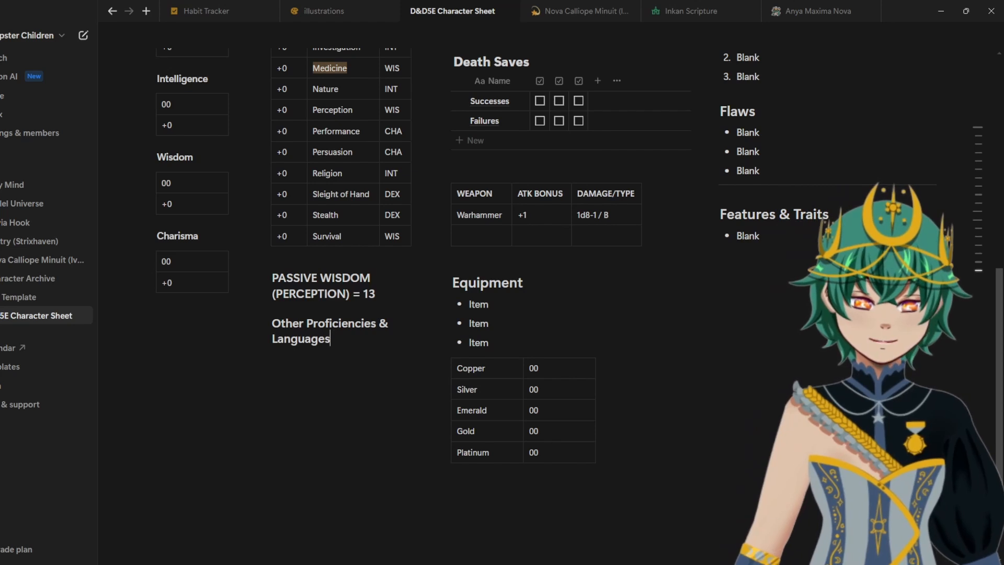
Step: Add a bulleted list under Other Proficiencies & Languages with the items Armor, Weapons, Tools and Languages
key(Return)
text(- A)
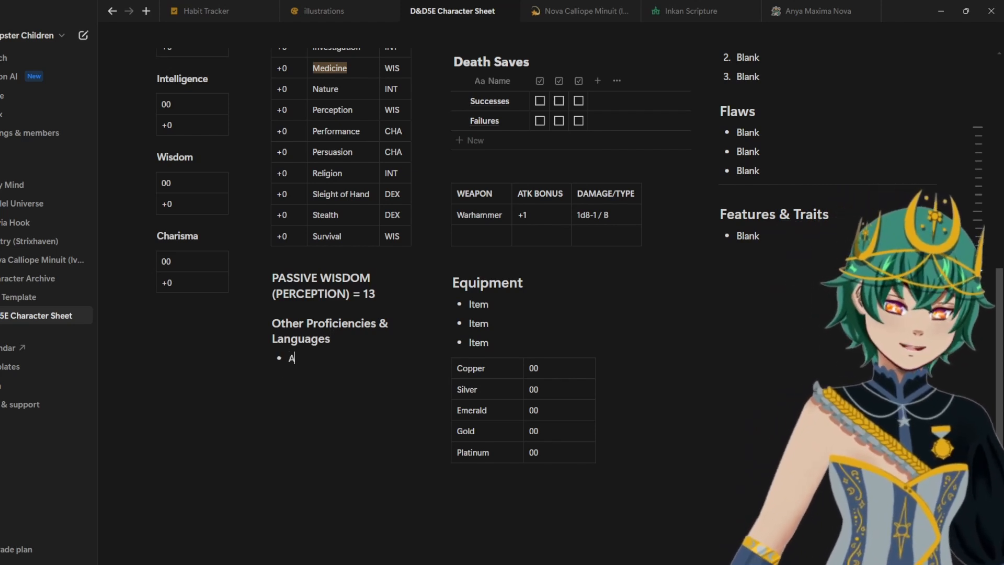
text(rmor)
key(Return)
text(Weapons)
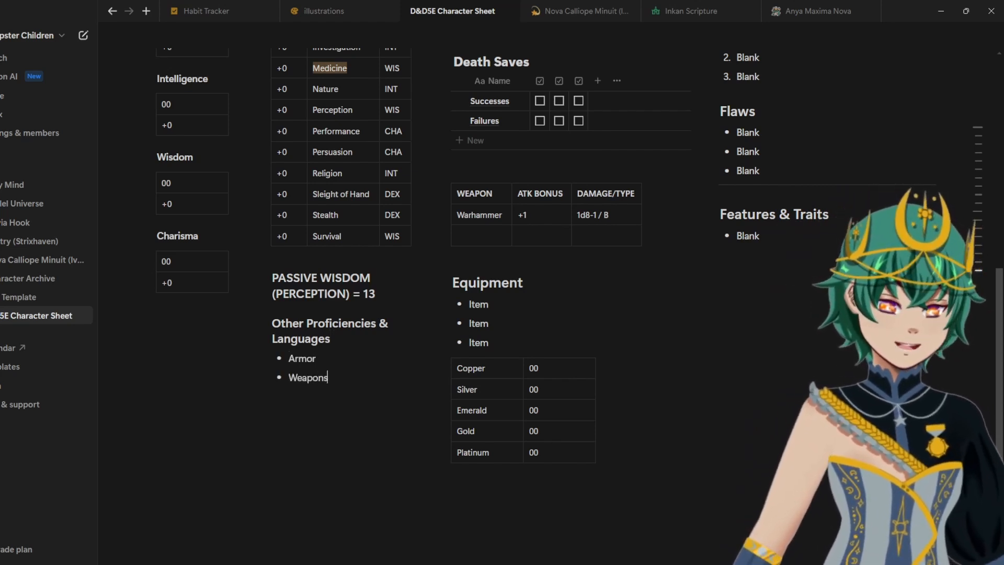
key(Return)
text(Tools)
key(Return)
text(L)
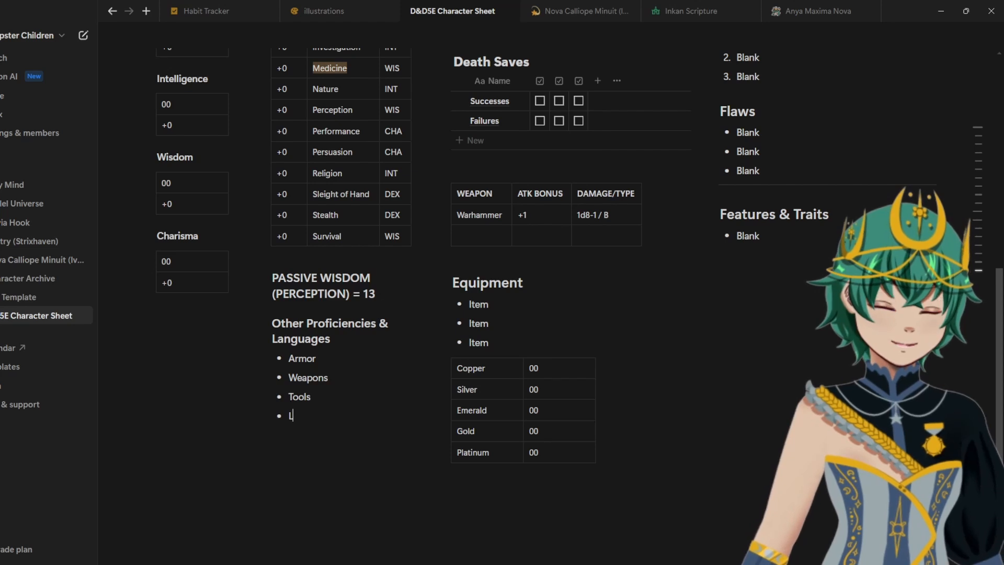
text(anguage)
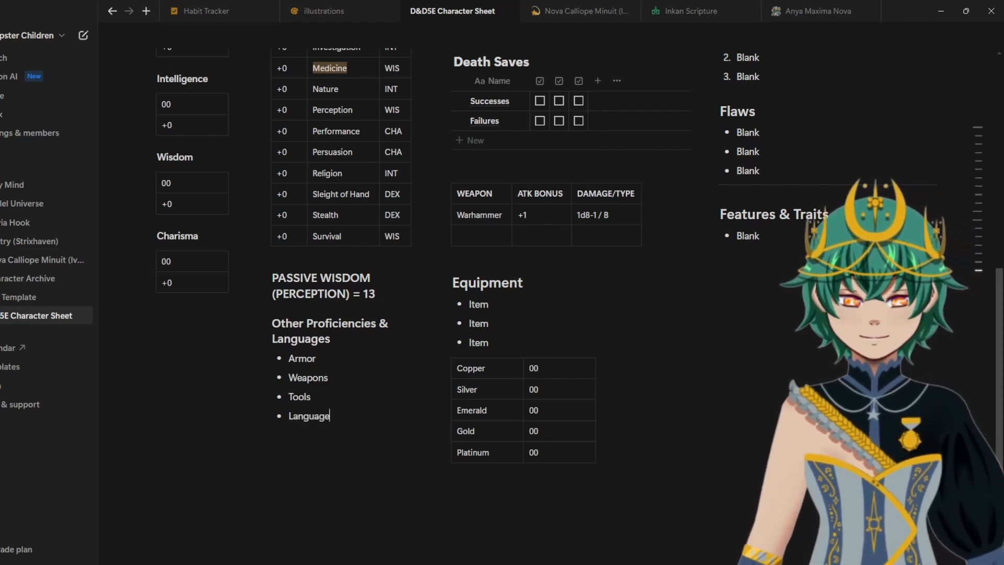
text(s)
Step: Nest two sub-bullets reading Blank under the Languages bullet
key(Return)
key(Tab)
text(B)
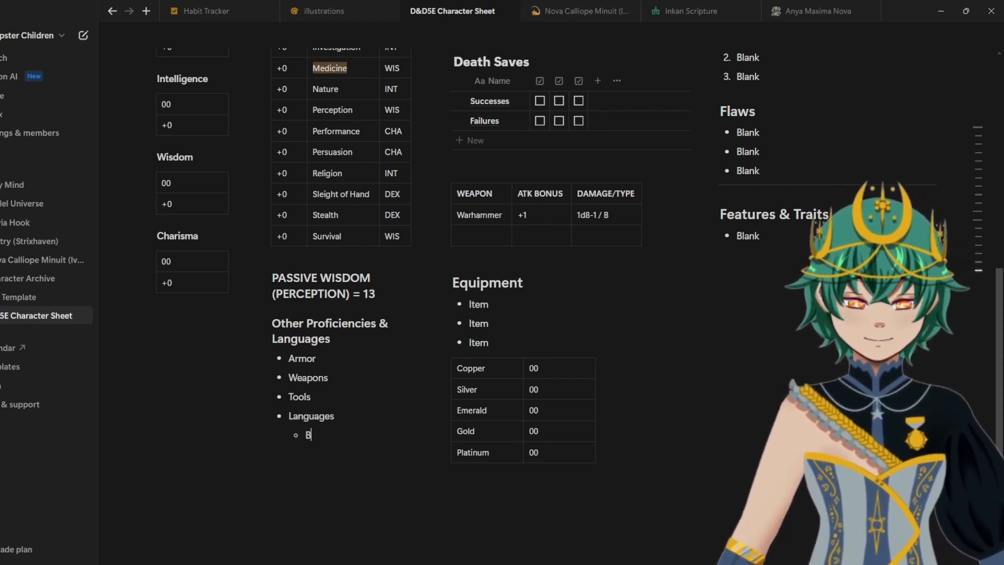
text(lank)
key(Return)
text(;ank)
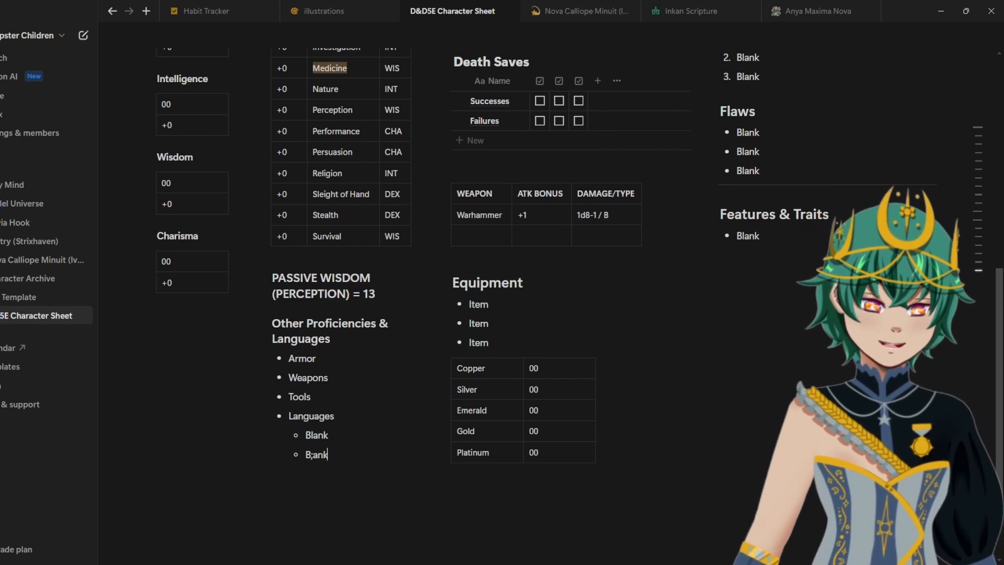
key(BackSpace)
key(BackSpace)
text(lank)
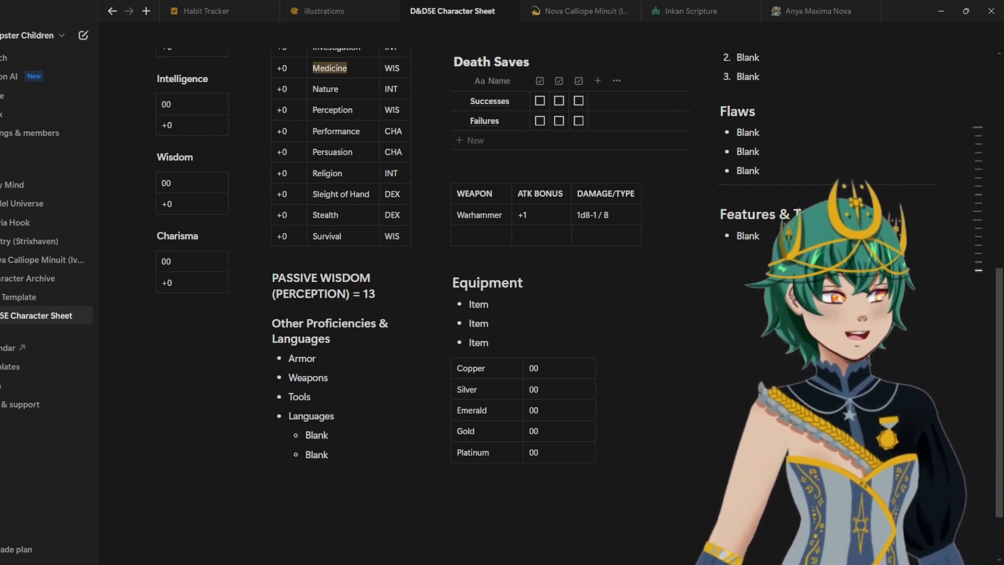
Step: Widen the Personality Traits page column by narrowing the hit points column next to it
scroll(340, 325, up, 8)
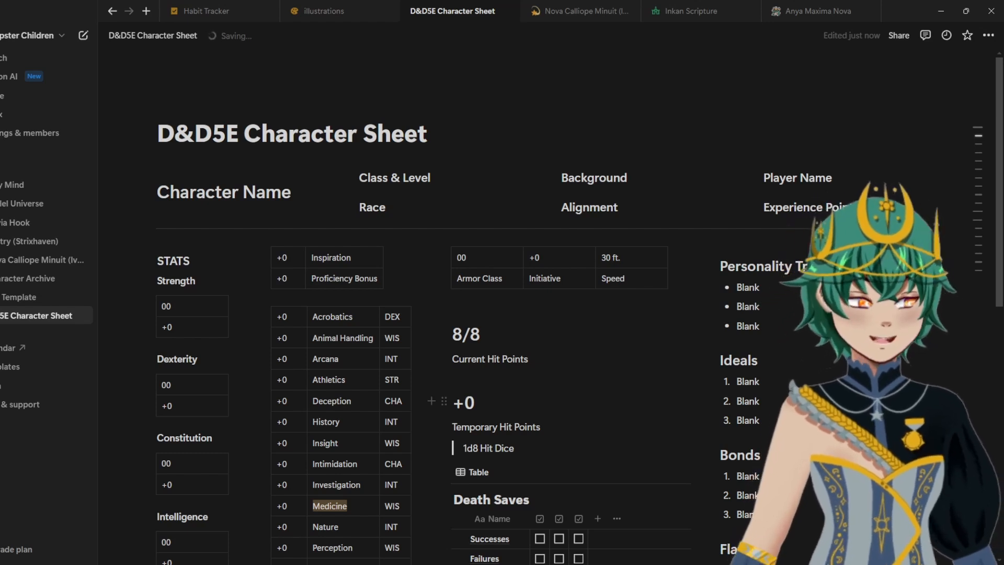
scroll(502, 314, down, 3)
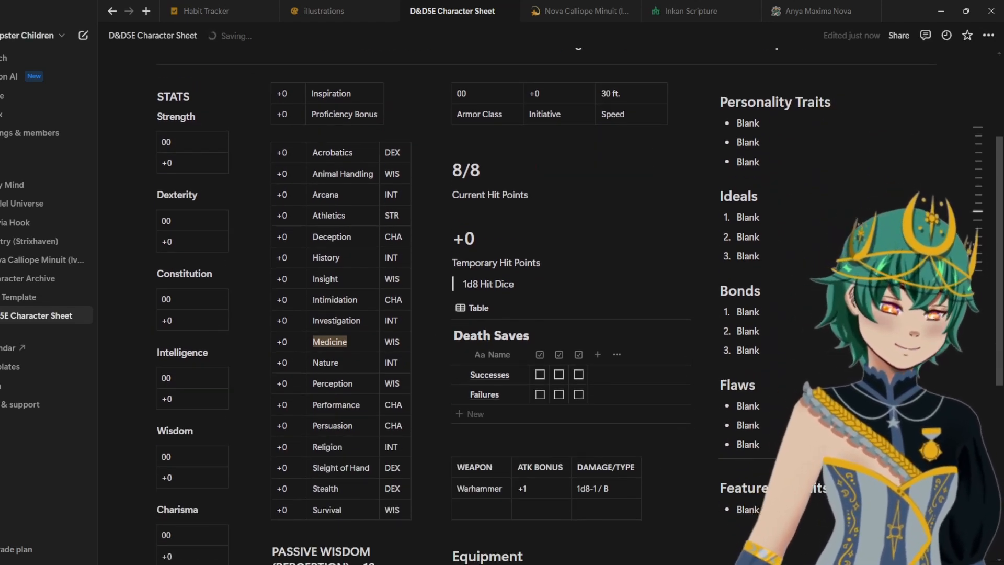
drag(704, 201, 661, 201)
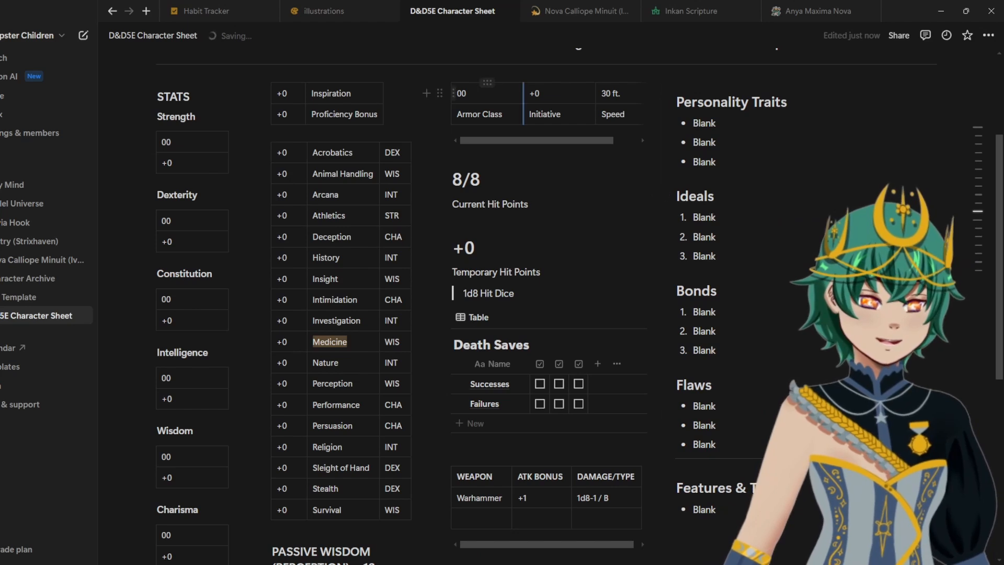
Step: Narrow all three columns of the Armor Class, Initiative and Speed table so it fits its page column
click(494, 94)
drag(524, 95, 512, 96)
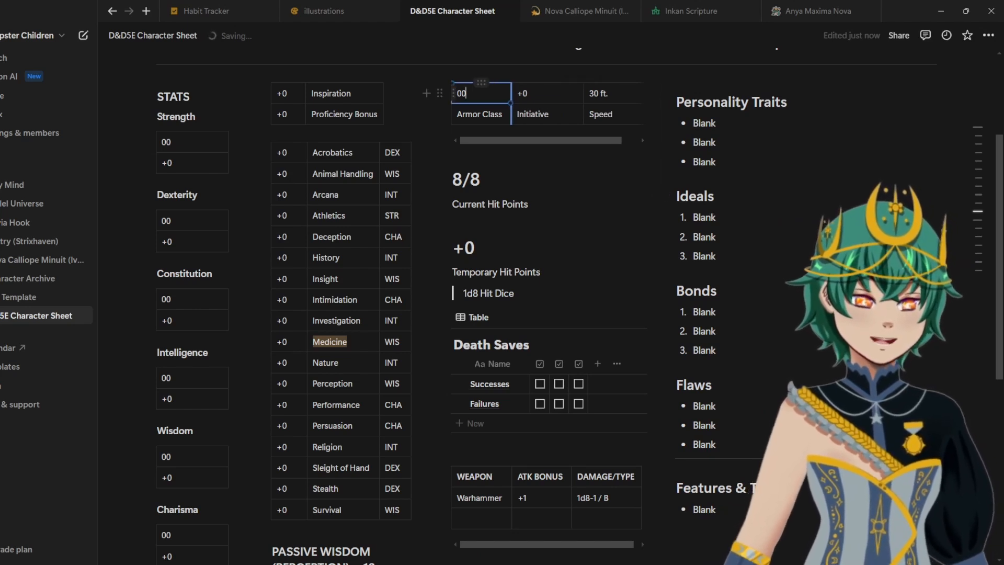
drag(584, 95, 560, 95)
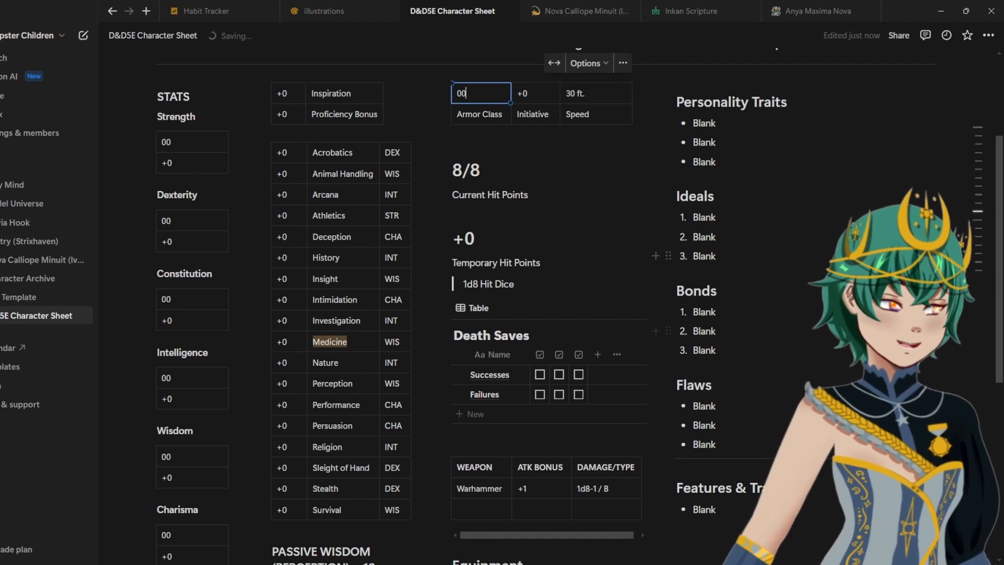
drag(633, 102, 604, 103)
click(595, 115)
Step: Narrow the columns of the weapon table so it fits its page column
scroll(617, 288, down, 2)
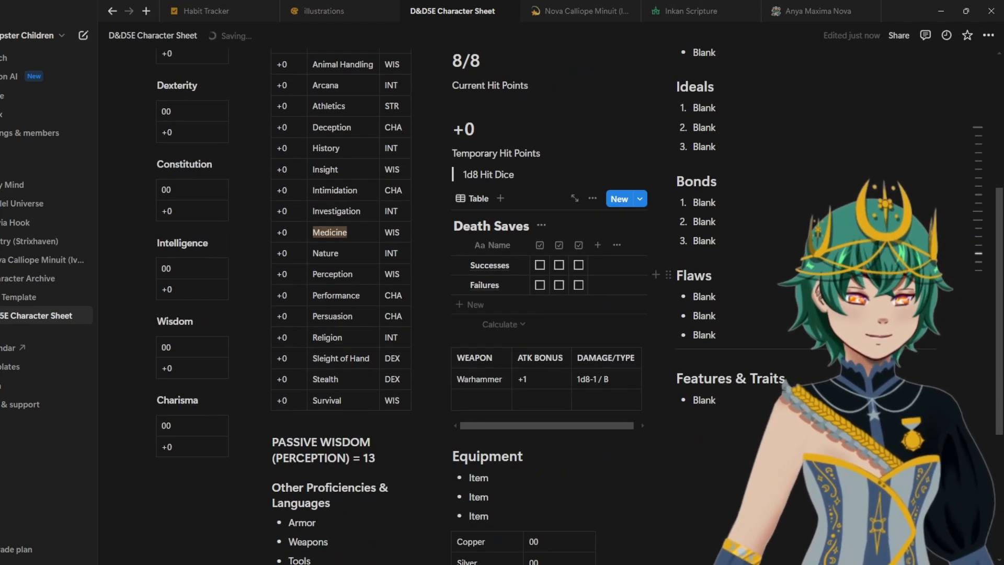
click(503, 380)
drag(512, 379, 508, 379)
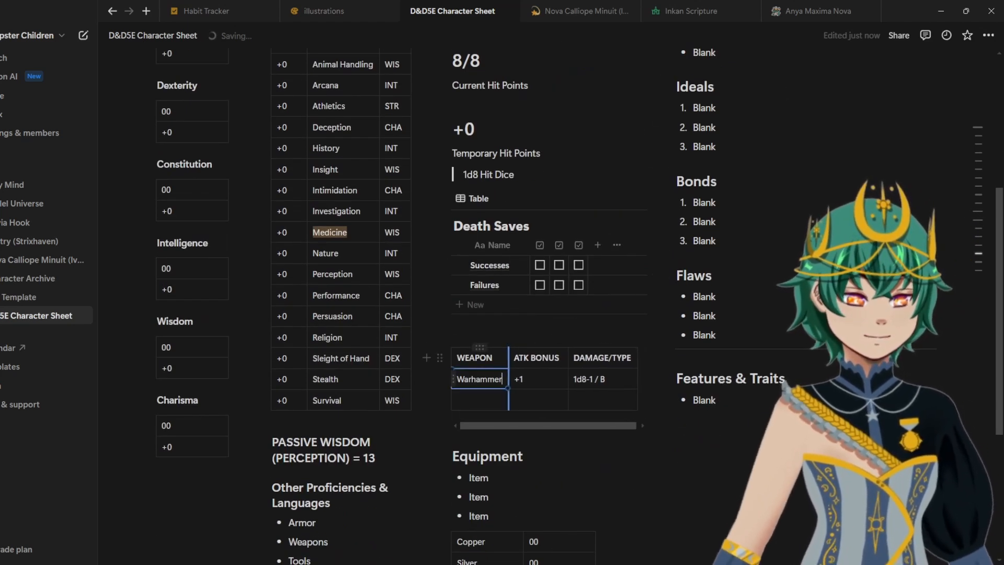
scroll(508, 379, down, 3)
click(523, 215)
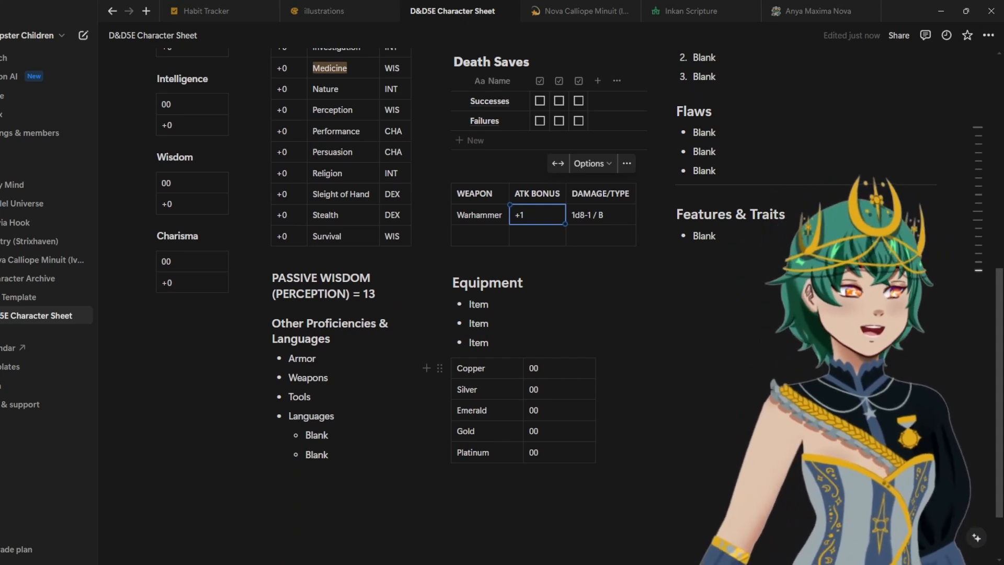
Step: Insert a divider across the page below the character sheet columns
scroll(523, 304, up, 8)
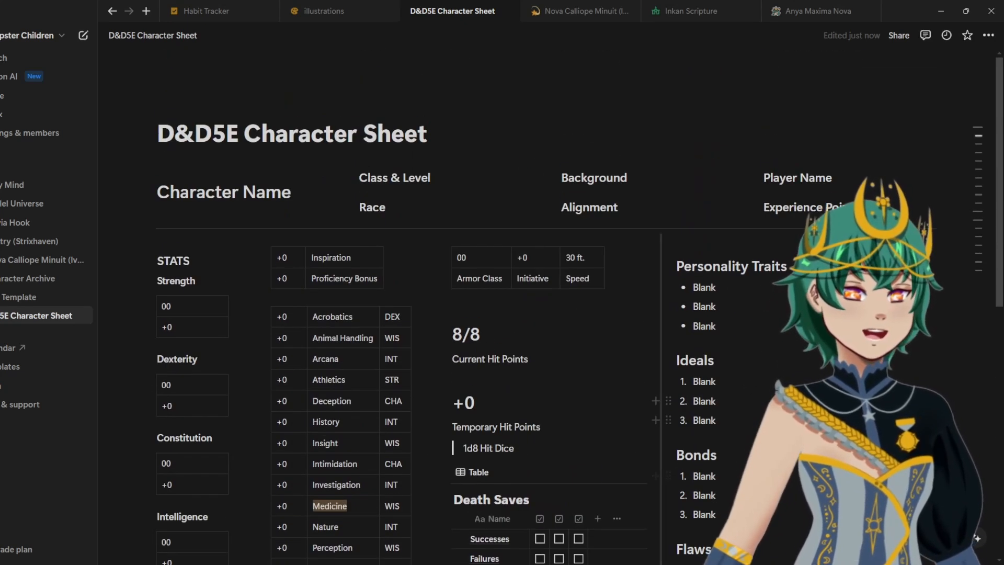
scroll(523, 303, down, 4)
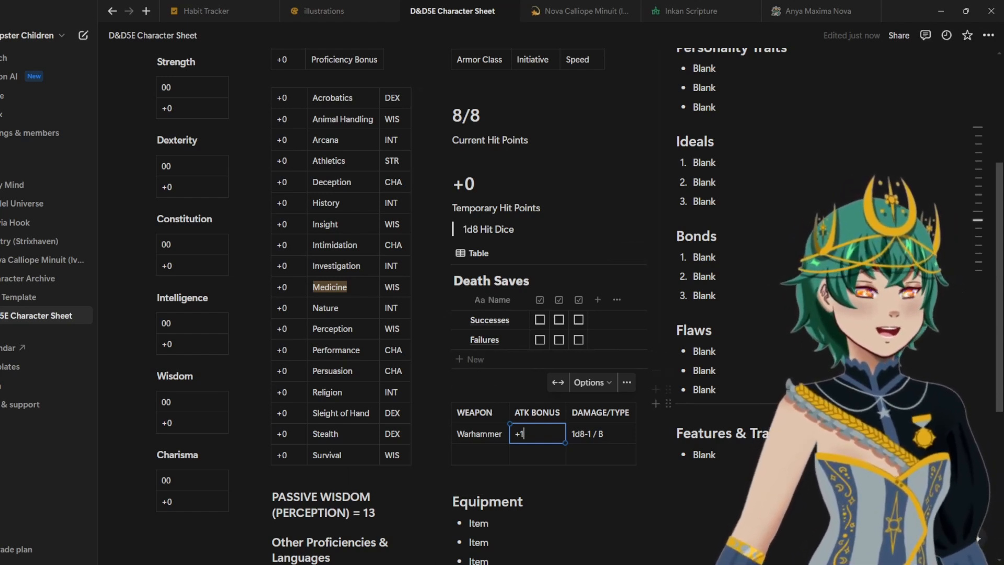
scroll(575, 314, up, 5)
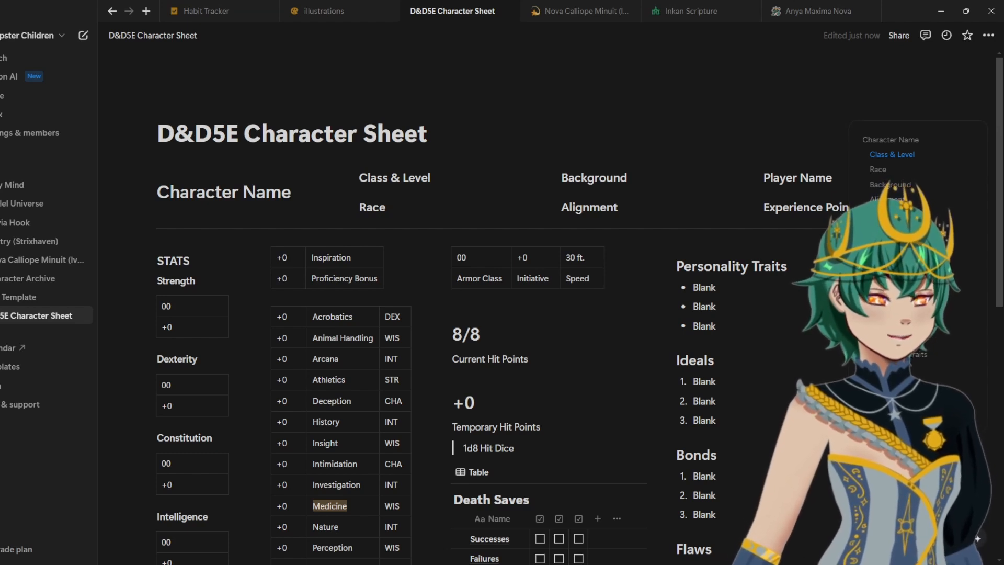
scroll(978, 538, down, 10)
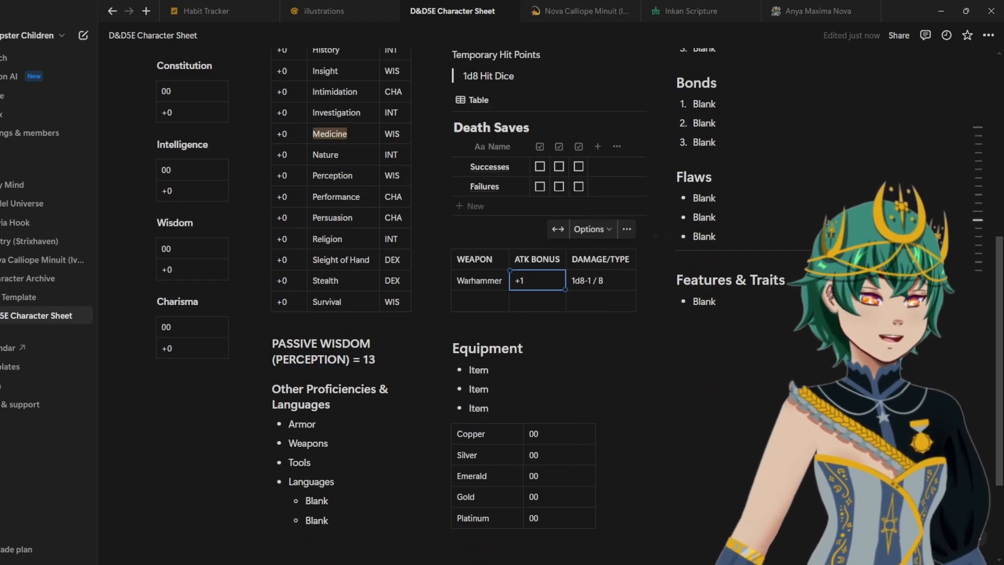
click(157, 412)
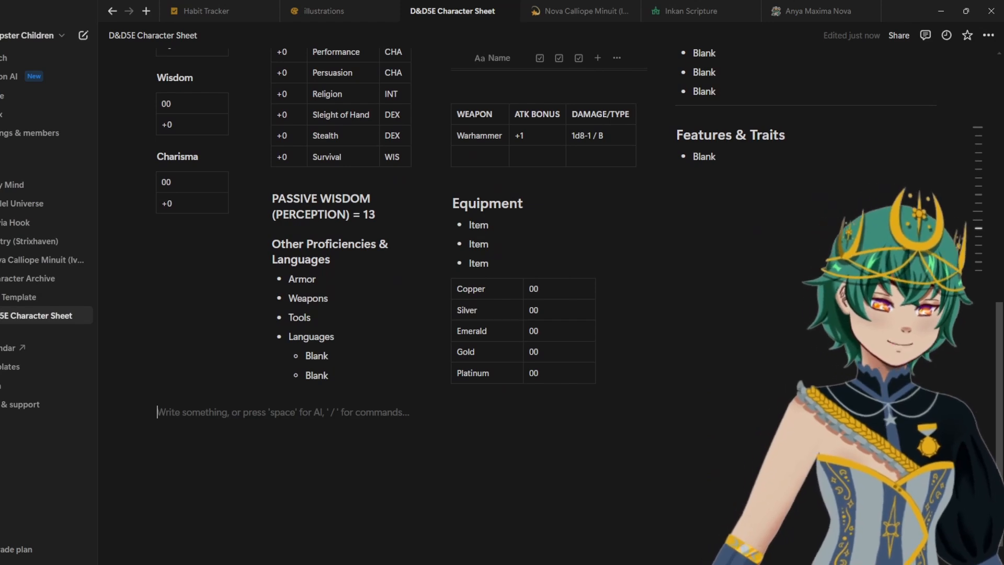
text(/divid)
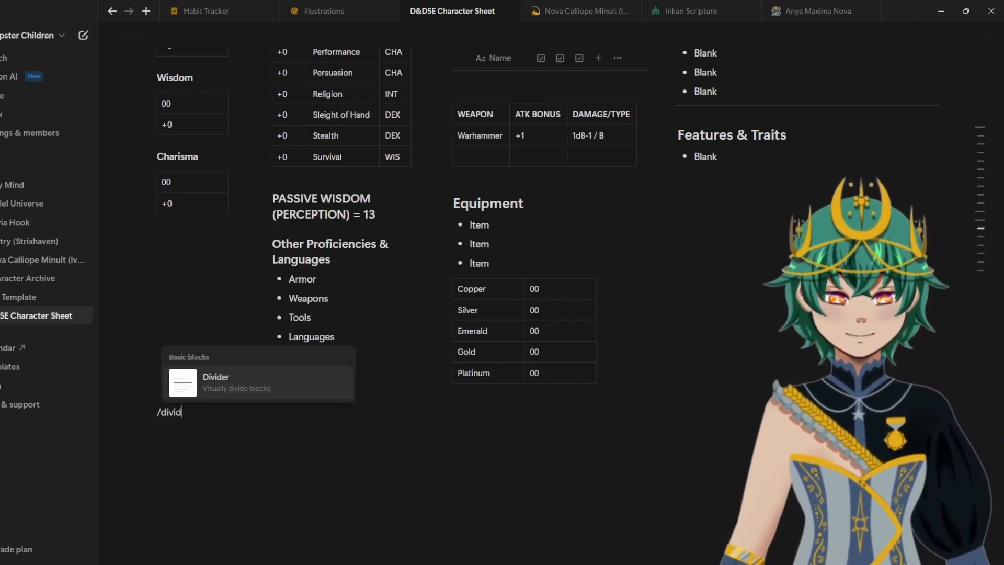
key(Return)
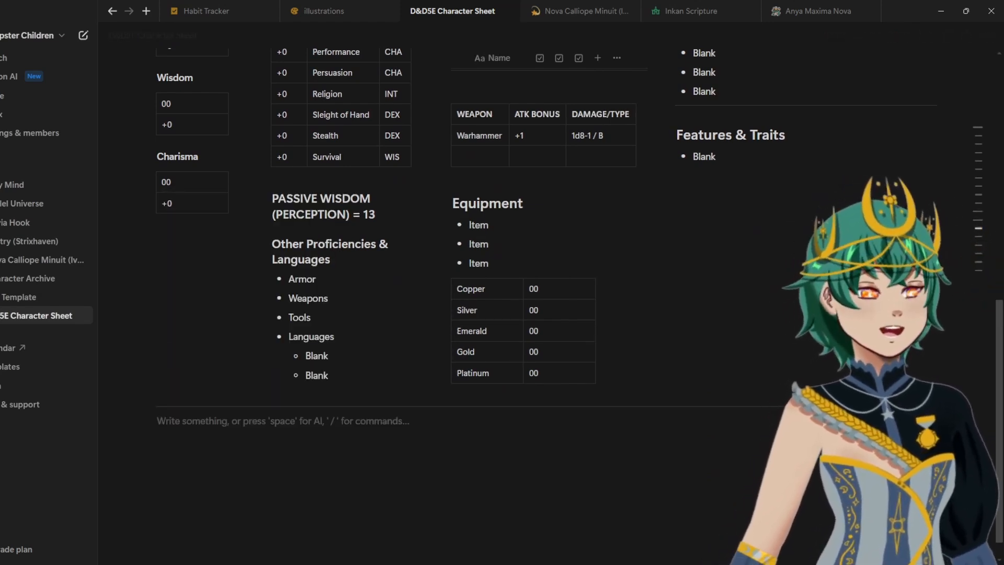
Step: Check which block type the Class & Level heading uses, and return to the empty line below the new divider
scroll(220, 194, up, 12)
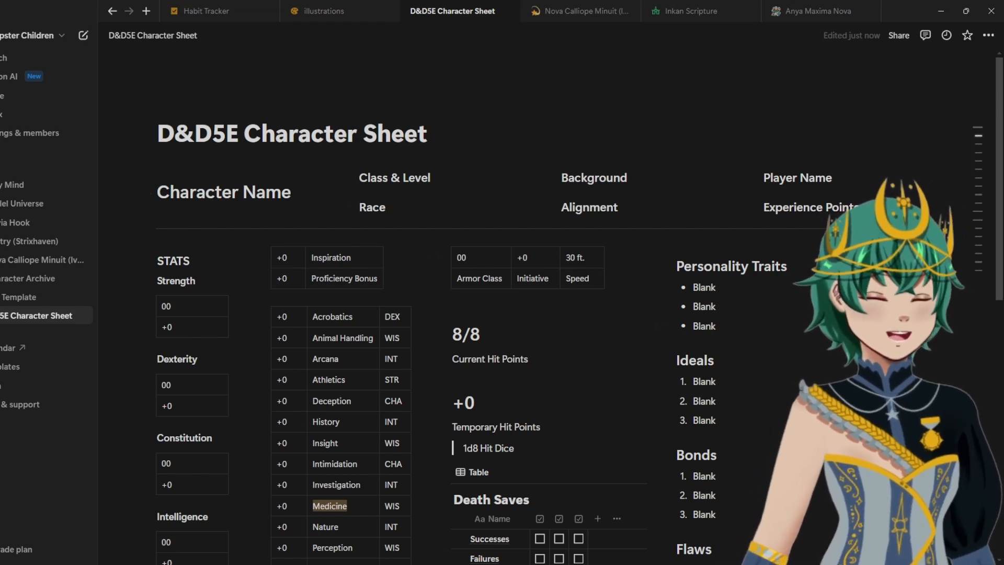
scroll(546, 306, down, 12)
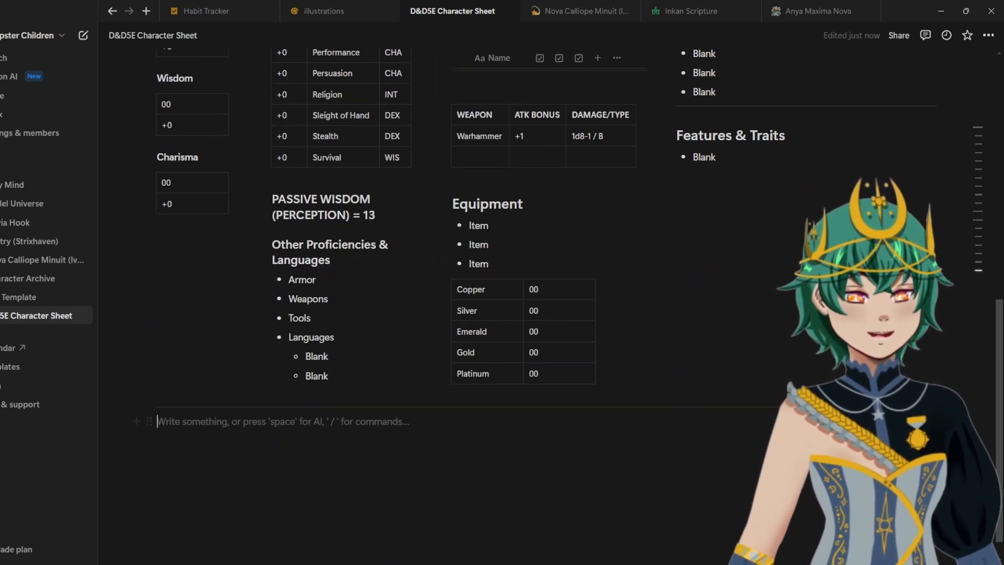
scroll(546, 306, down, 2)
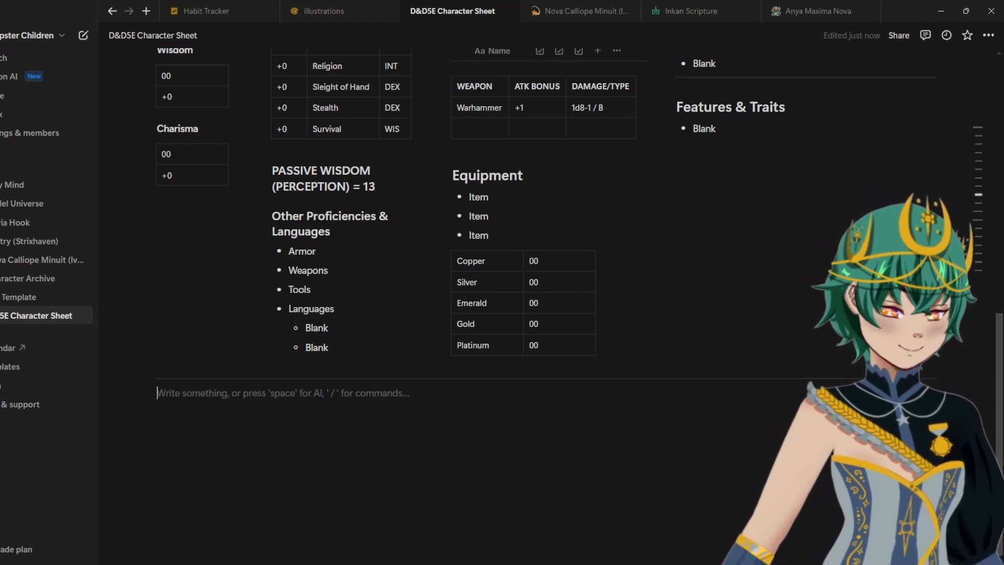
scroll(351, 178, up, 15)
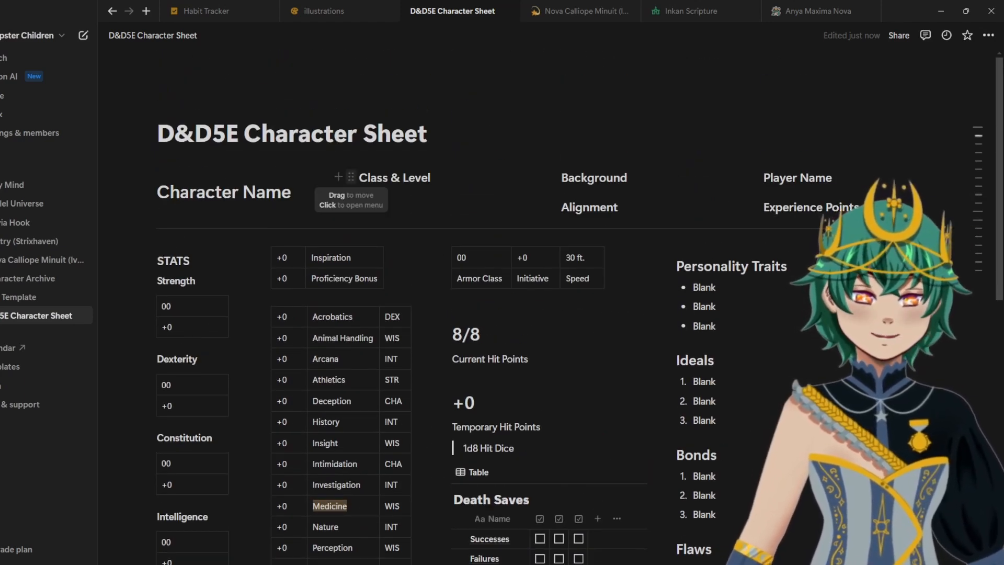
click(351, 176)
mouse_move(224, 184)
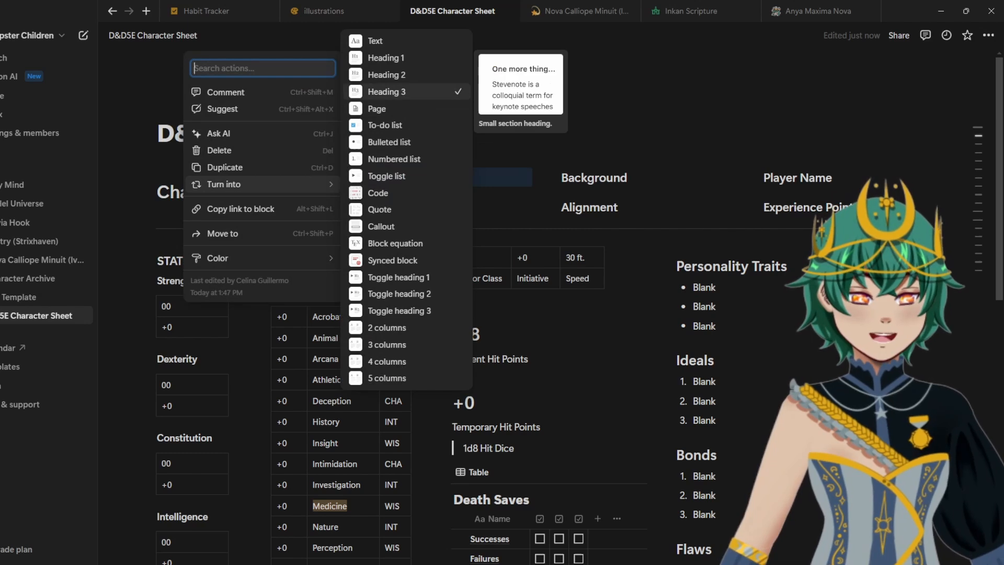
click(523, 293)
scroll(523, 293, down, 10)
click(158, 393)
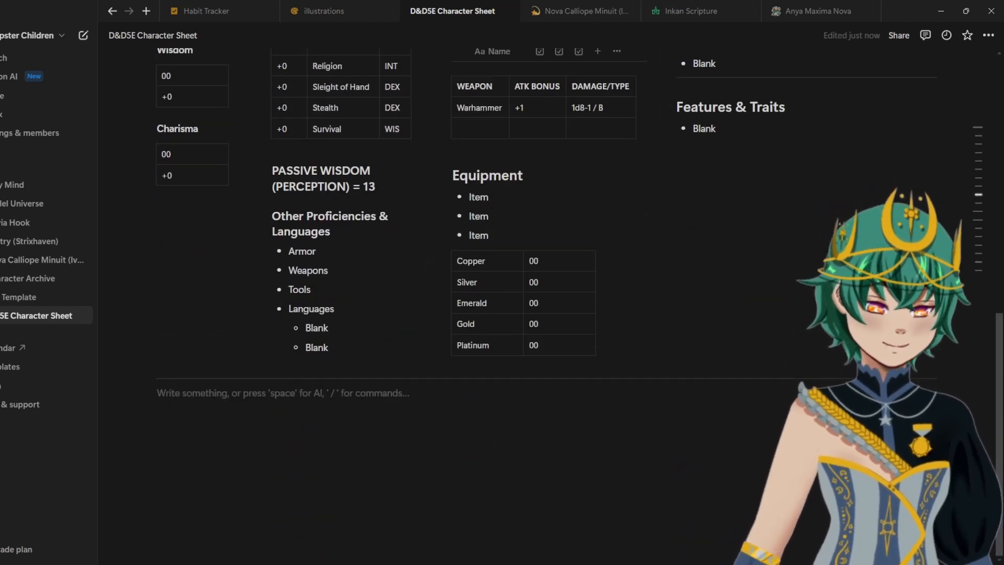
Step: Add "Age" and "Eyes" as Heading 3 lines below the divider under the character sheet columns
text(/h3)
key(Return)
text(A)
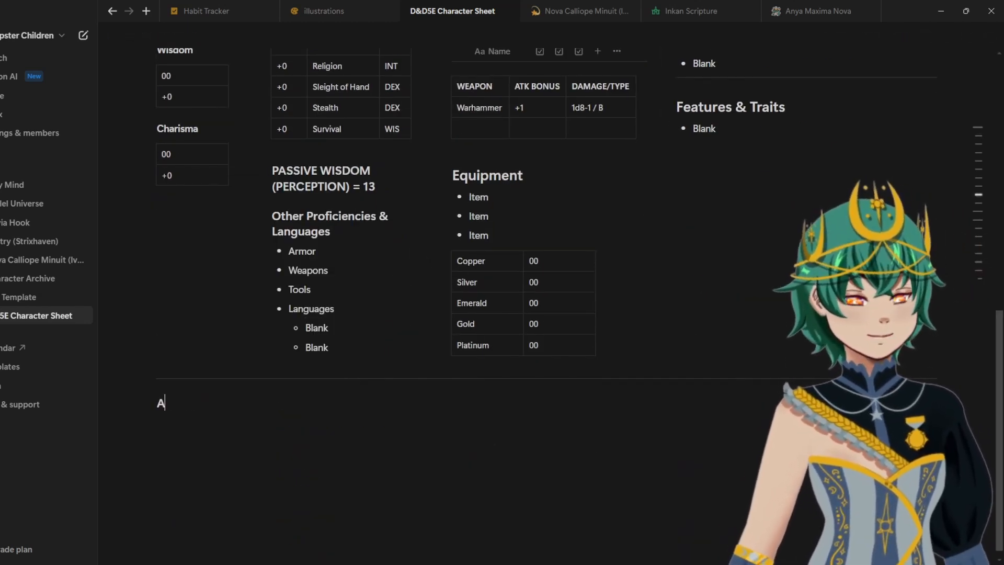
text(ge)
key(Return)
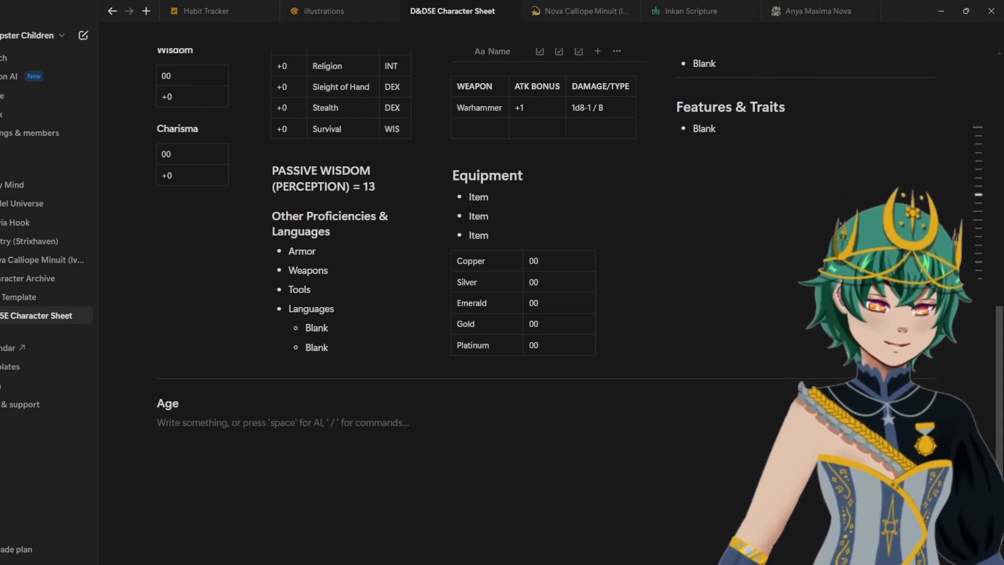
text(/h3)
key(Return)
text(Eyes)
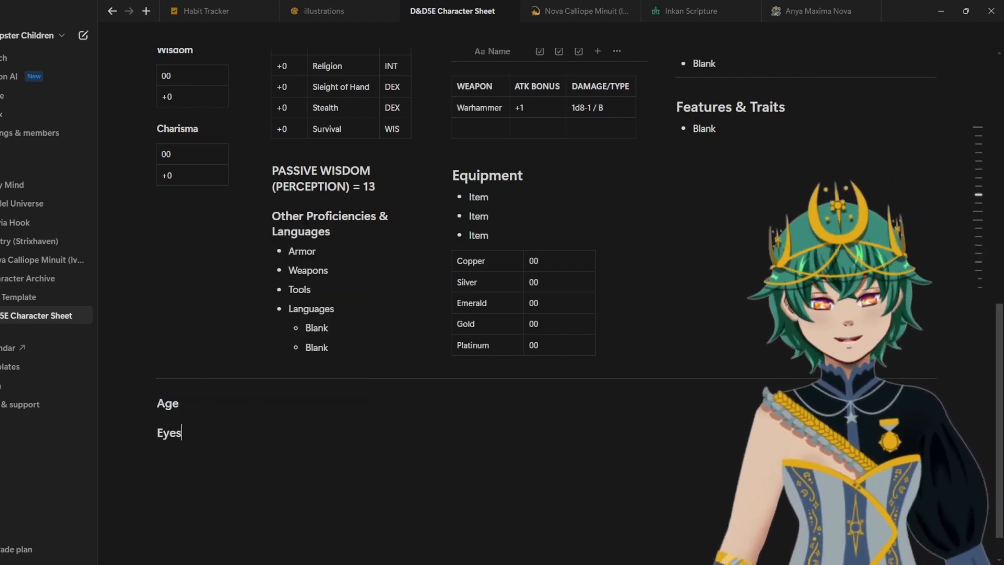
Step: Add a Heading 3 "Height" and move it into a second column beside Age and Eyes
key(Return)
text(/h3)
key(Return)
text(Height)
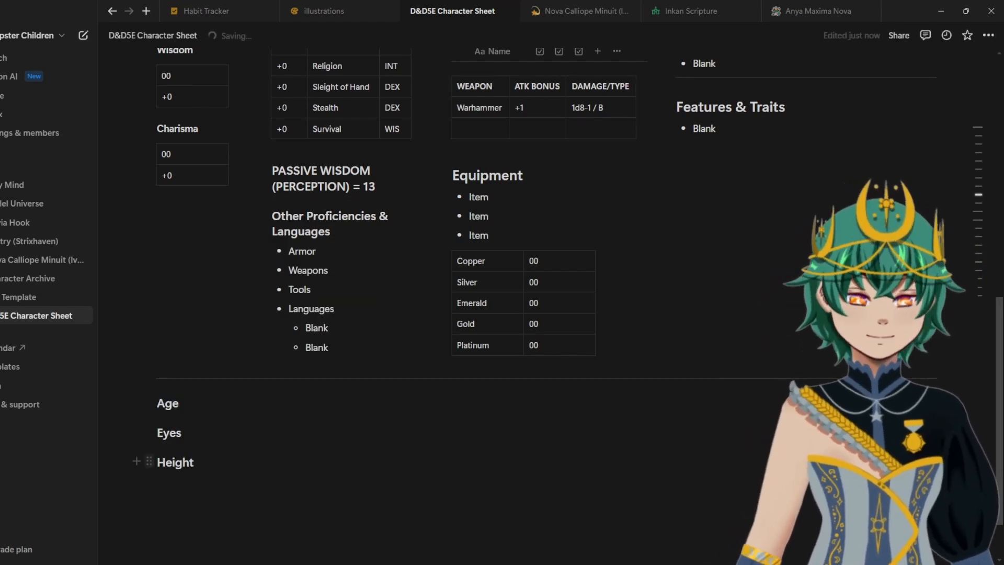
drag(150, 461, 157, 419)
Step: Add "Skin" as a Heading 3 below Height in the second column
click(628, 411)
key(Return)
text(Ski)
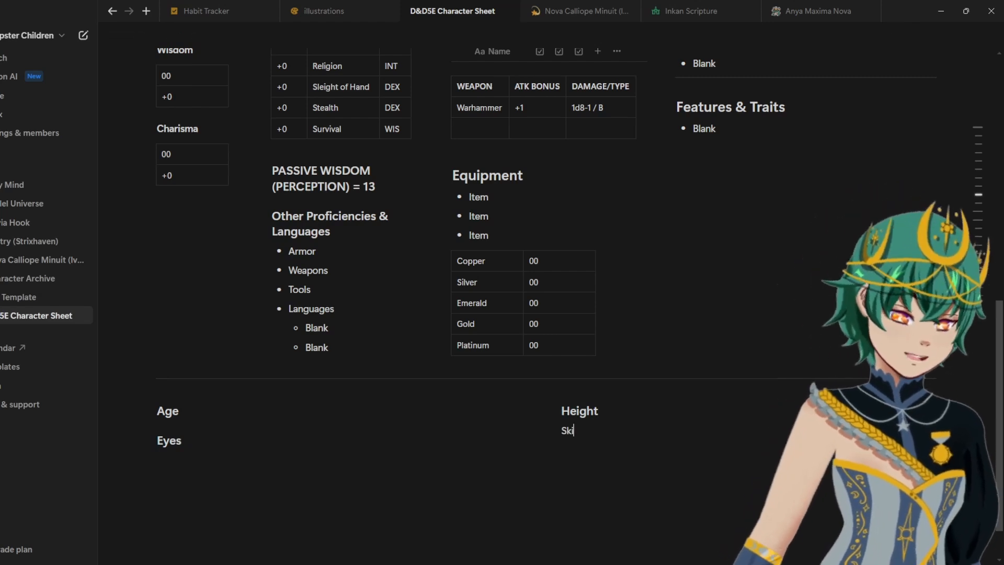
text(/h3)
key(Return)
text(n)
key(Return)
Step: Add a Heading 3 "Weight" and move it into a third column beside Height and Skin
text(/h3)
key(Return)
text(Weig)
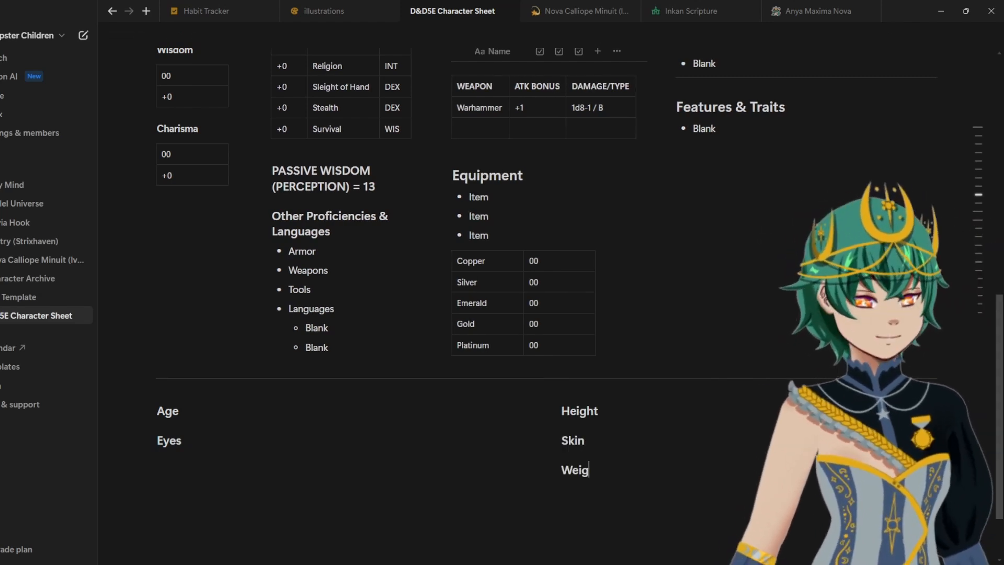
text(ht)
drag(553, 470, 965, 421)
Step: Add "Hair" as a Heading 3 below Weight in the third column
click(774, 411)
key(Return)
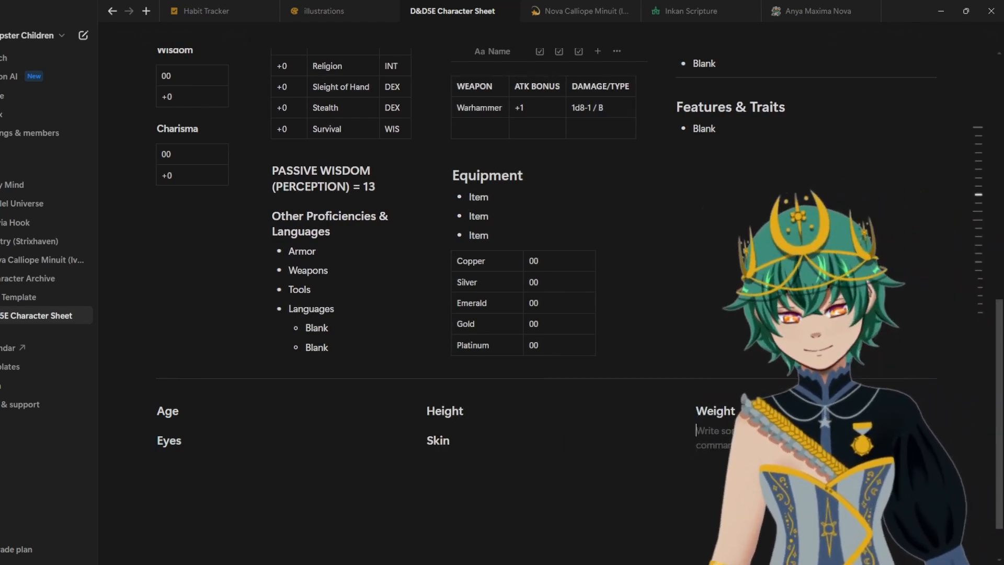
text(/h3)
key(Return)
text(Hair)
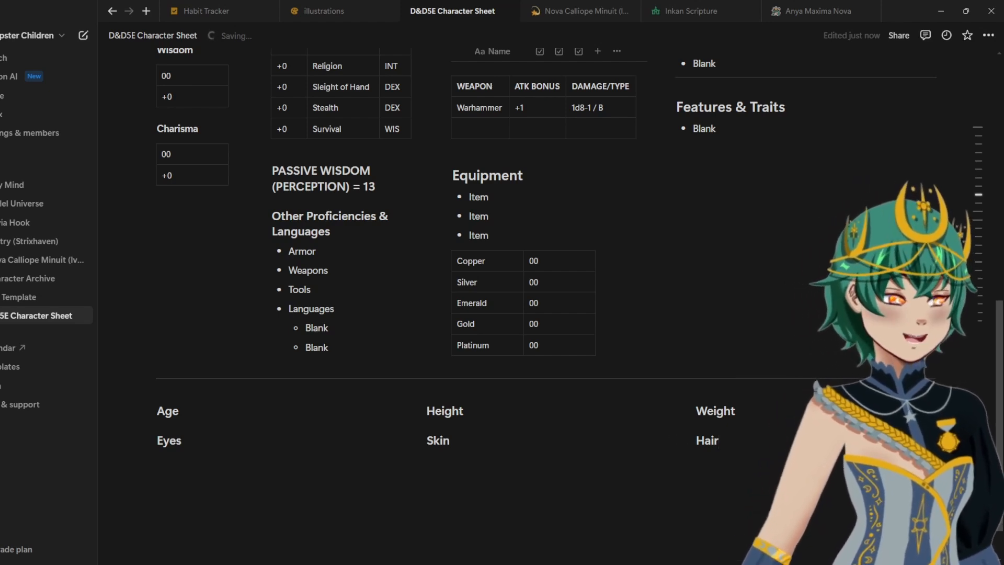
Step: Add a "Character Appearance" title below the physical trait columns and format it as Heading 2
click(159, 468)
text(/h1)
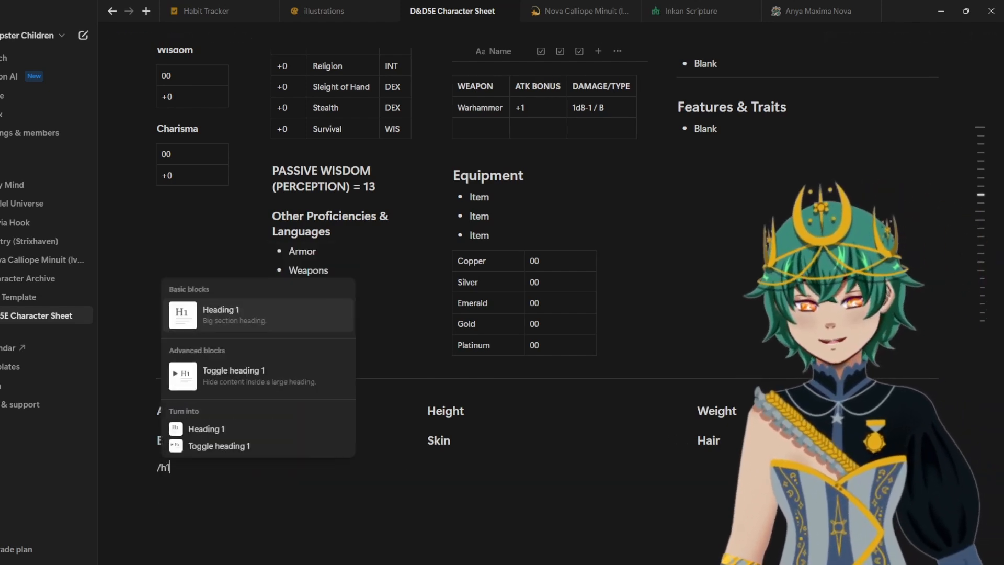
key(Return)
text(Character A)
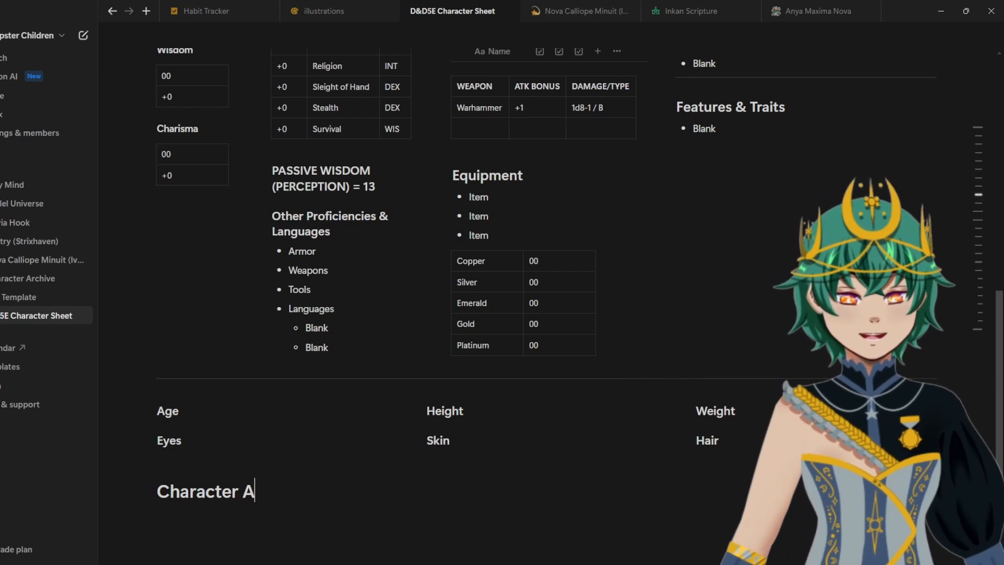
text(ppearance)
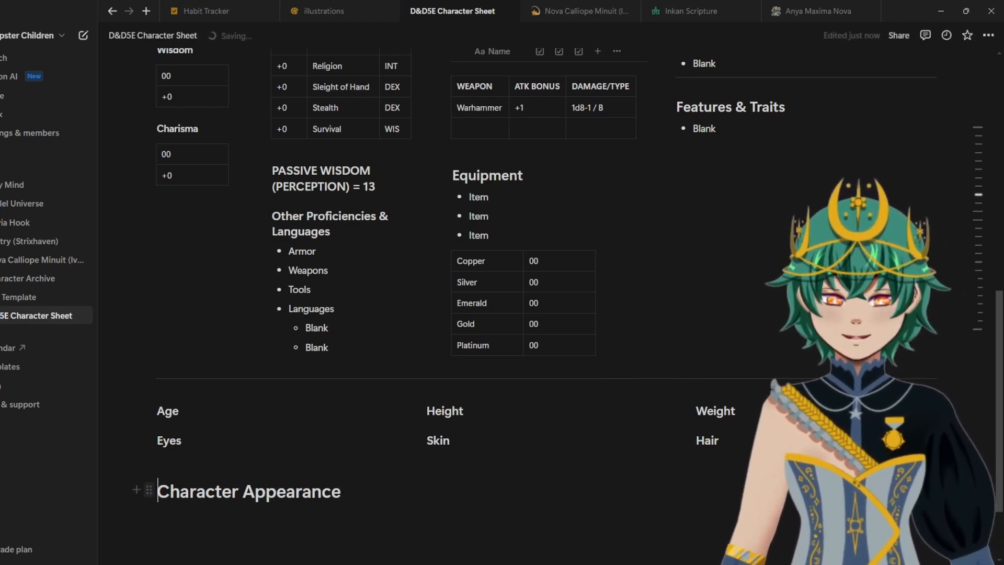
click(149, 490)
mouse_move(95, 440)
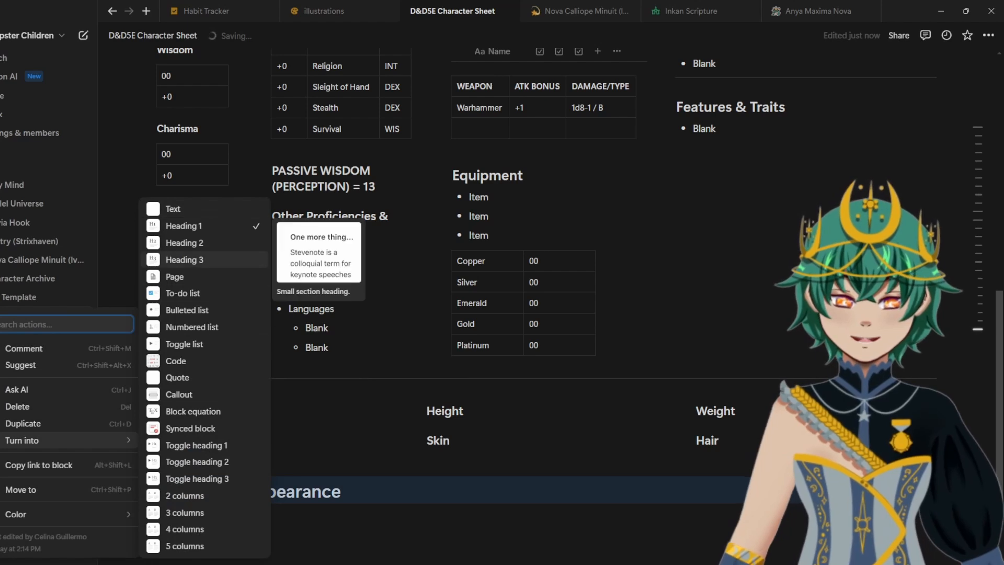
click(196, 242)
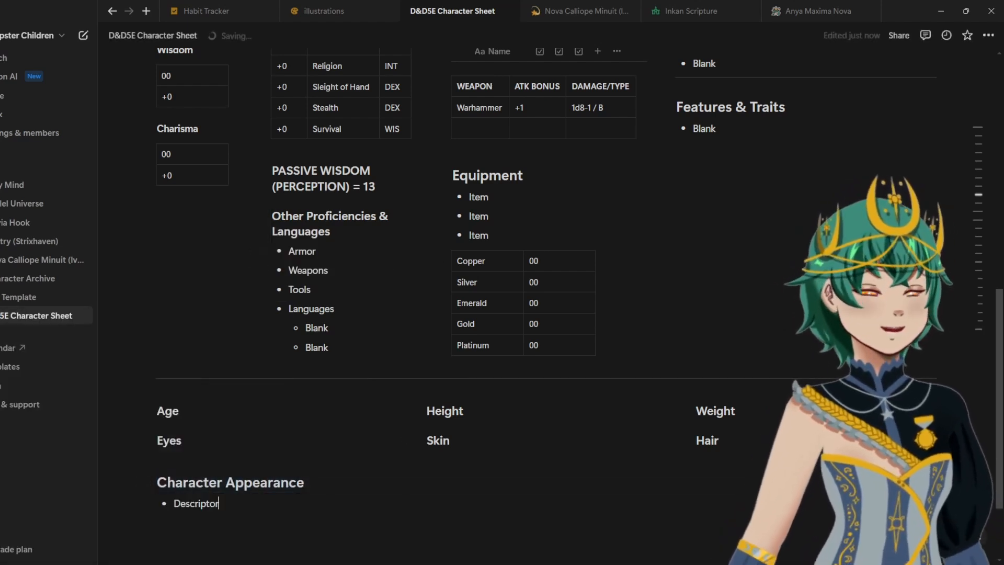
Step: Complete the "Descriptor" bullet under Character Appearance and insert an empty image block below it, without uploading a file
scroll(546, 292, down, 1)
key(Return)
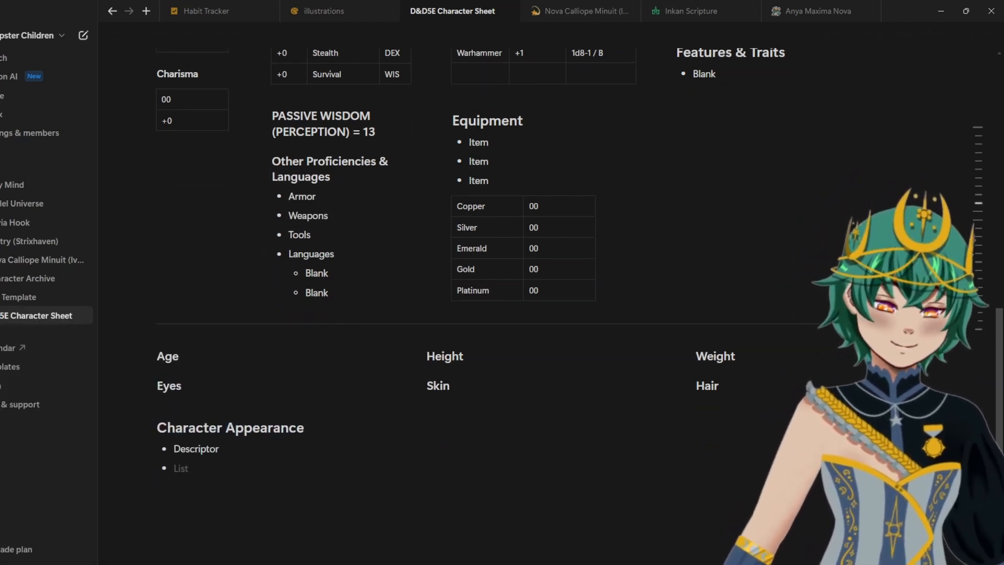
key(Return)
text(/ima)
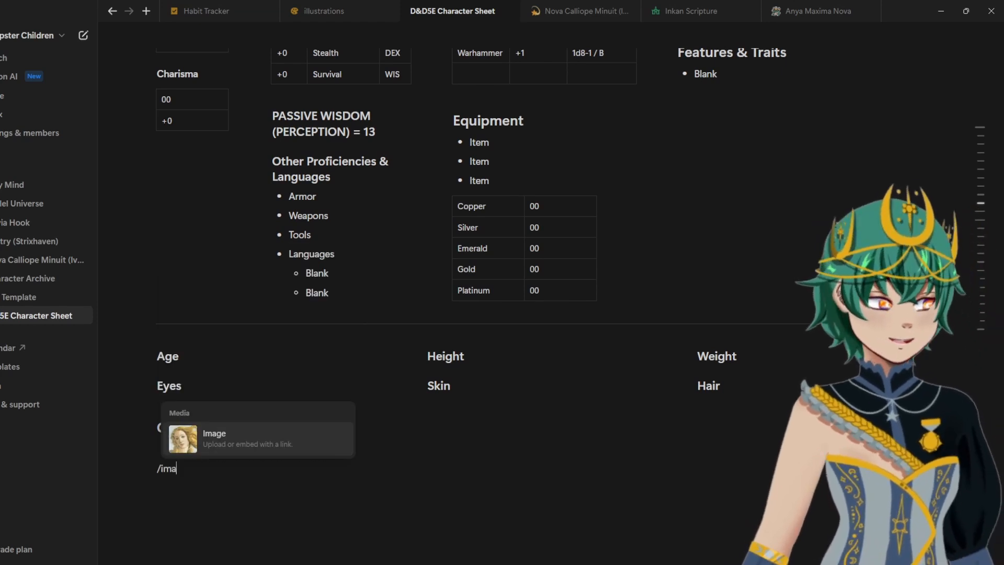
key(Return)
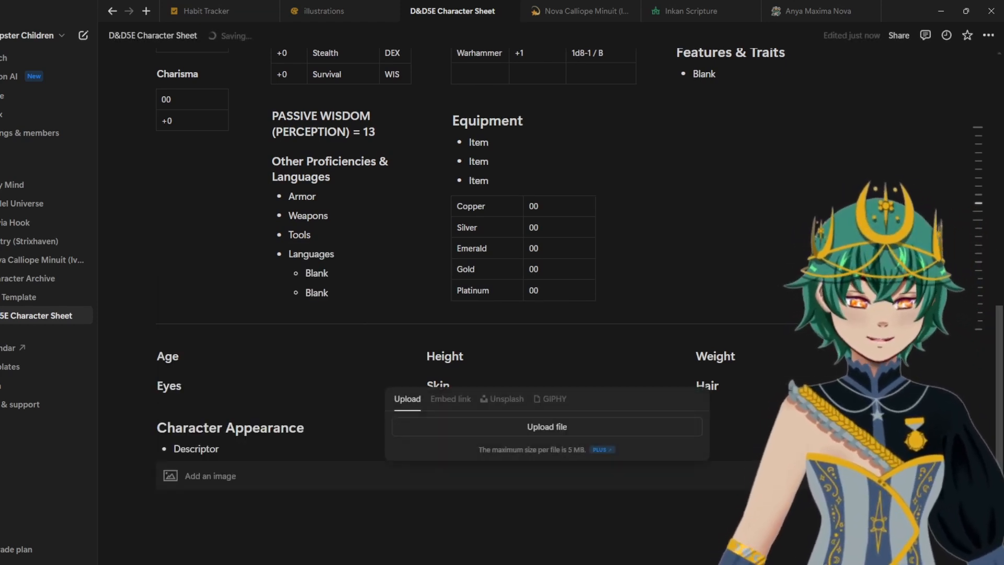
key(Escape)
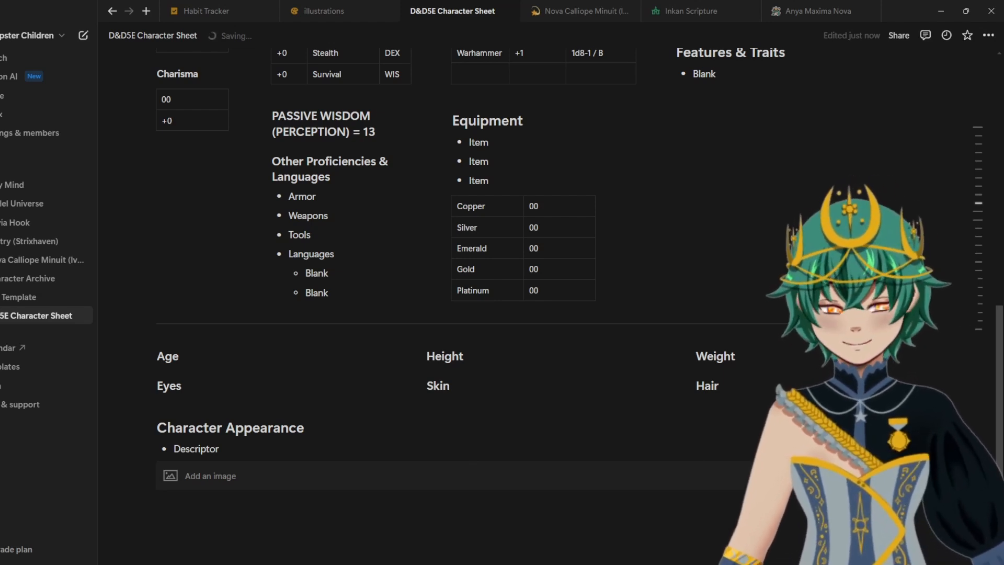
Step: Add a Heading 2 "Character Backstory" below the image block, with one bullet reading "Descriptor"
click(158, 502)
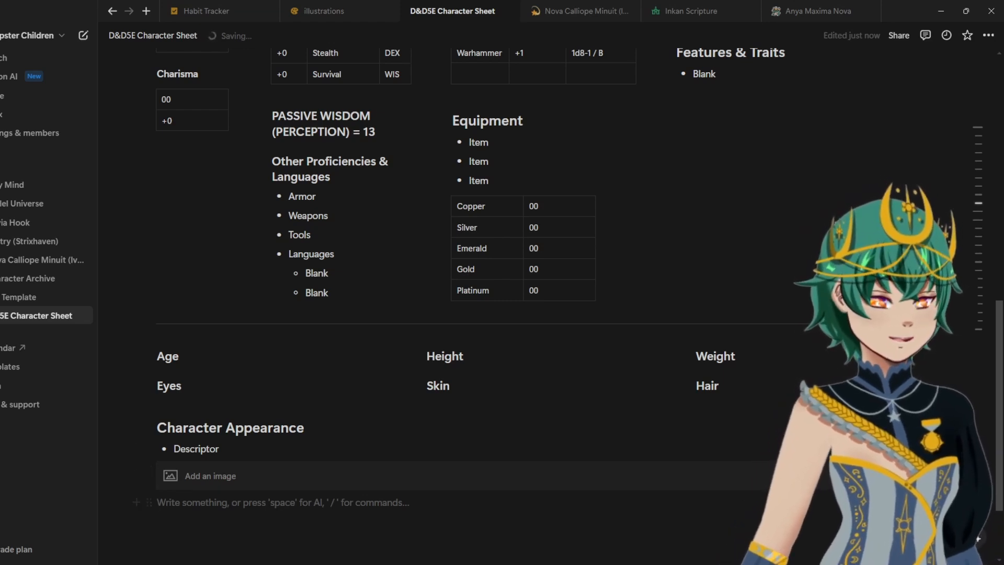
text(/h2)
key(Return)
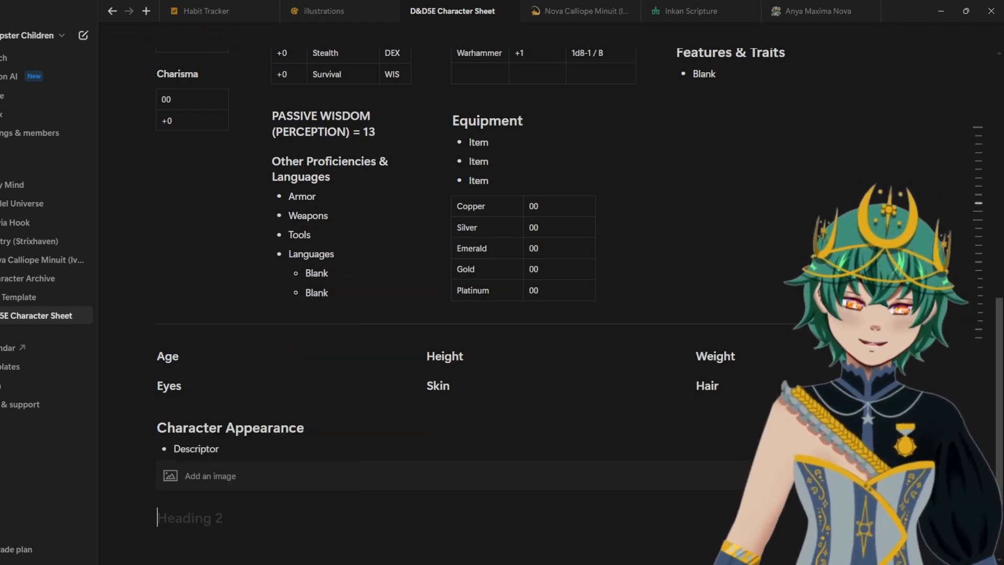
text(Character Backstory)
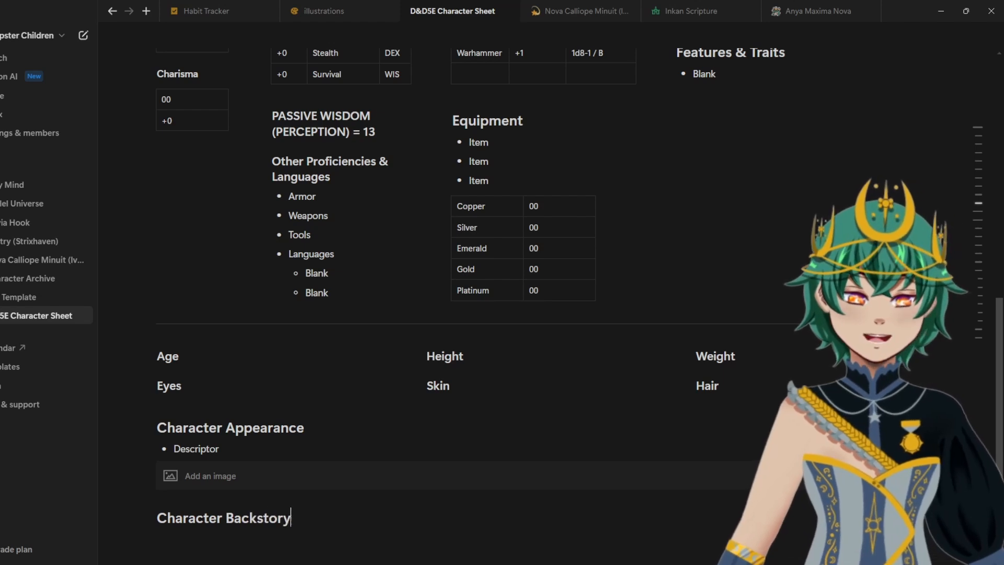
key(Return)
text(- Descriptor)
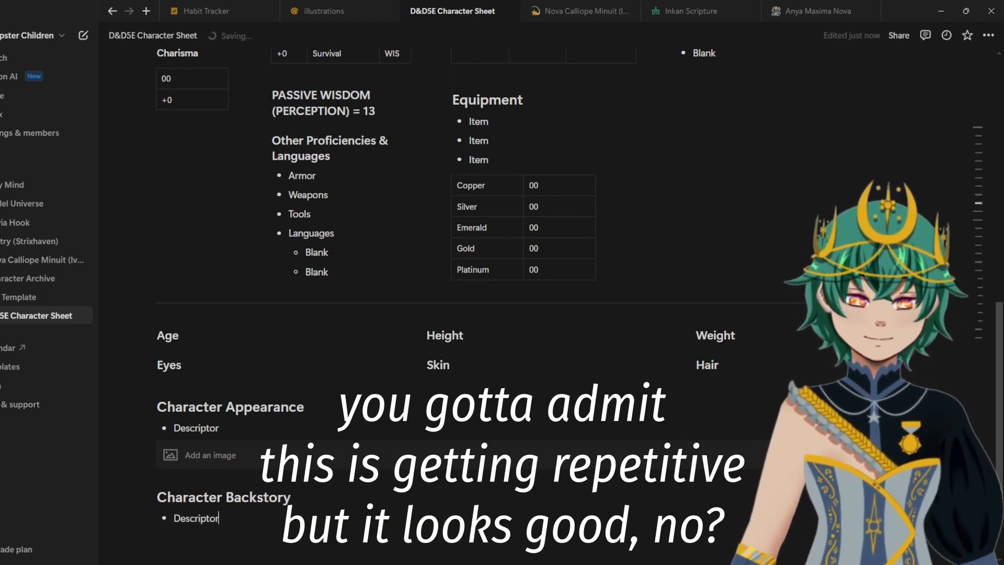
Step: Add a Heading 2 "Allies & Organizations" and arrange the blocks so it sits in a second column beside Character Appearance and Backstory
key(Return)
key(Return)
text(/h2)
key(Return)
text(Allies & Organizations)
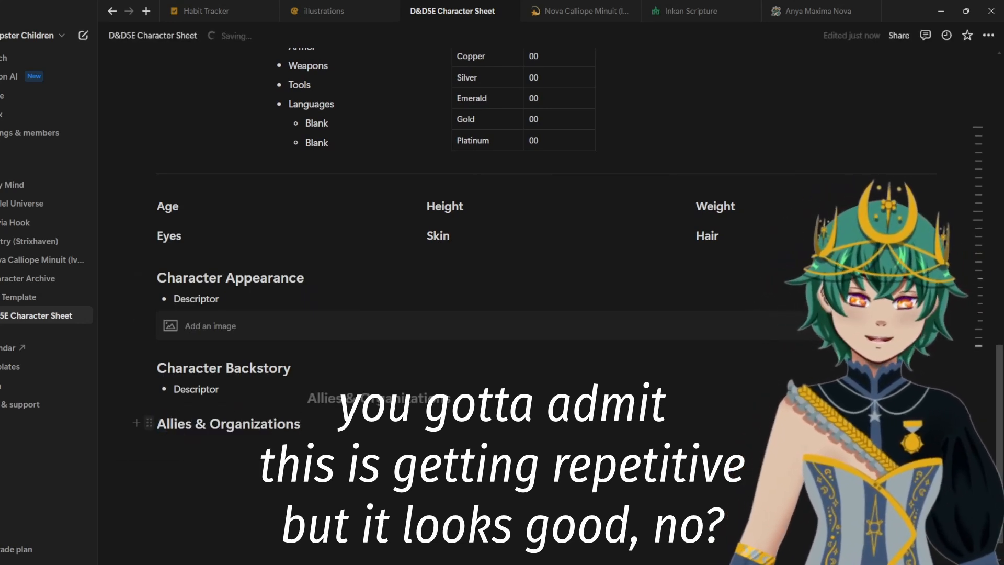
drag(300, 397, 942, 283)
drag(325, 434, 173, 314)
drag(149, 314, 166, 299)
Step: Add an "Organization Name" bullet under Allies & Organizations and end the list with an empty line
click(722, 285)
scroll(722, 286, up, 1)
key(Return)
text(- )
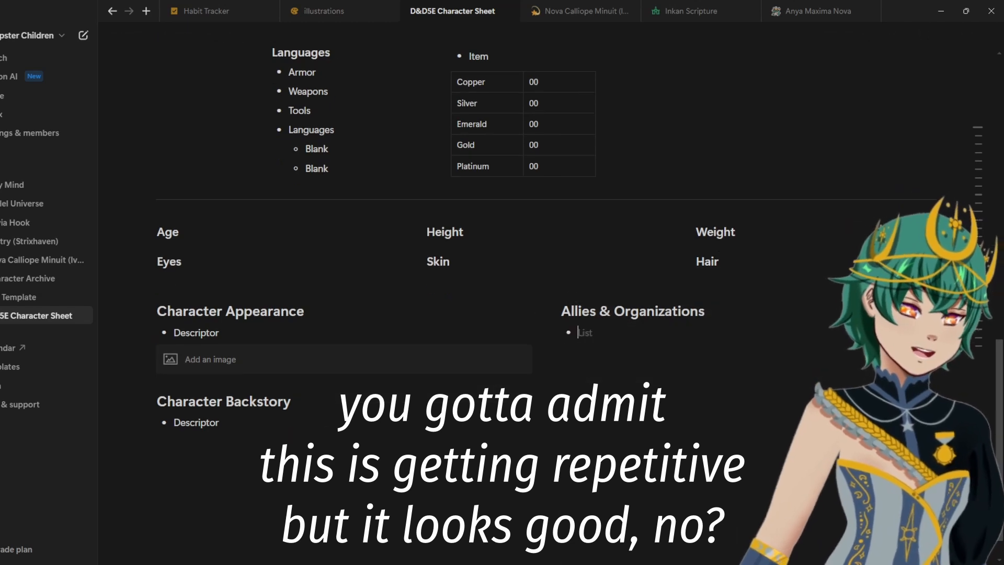
text(Organization Name)
key(Return)
key(Return)
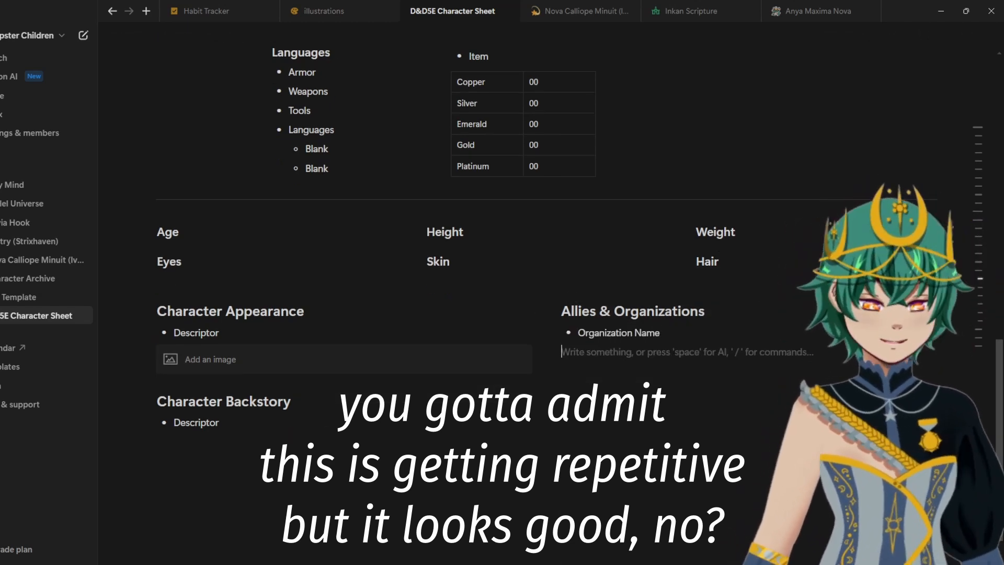
Step: Add a Heading 2 "Additional Features & Traits" below the organization list, with one bullet reading "Blank"
text(/h2)
key(Return)
text(Additional Features & )
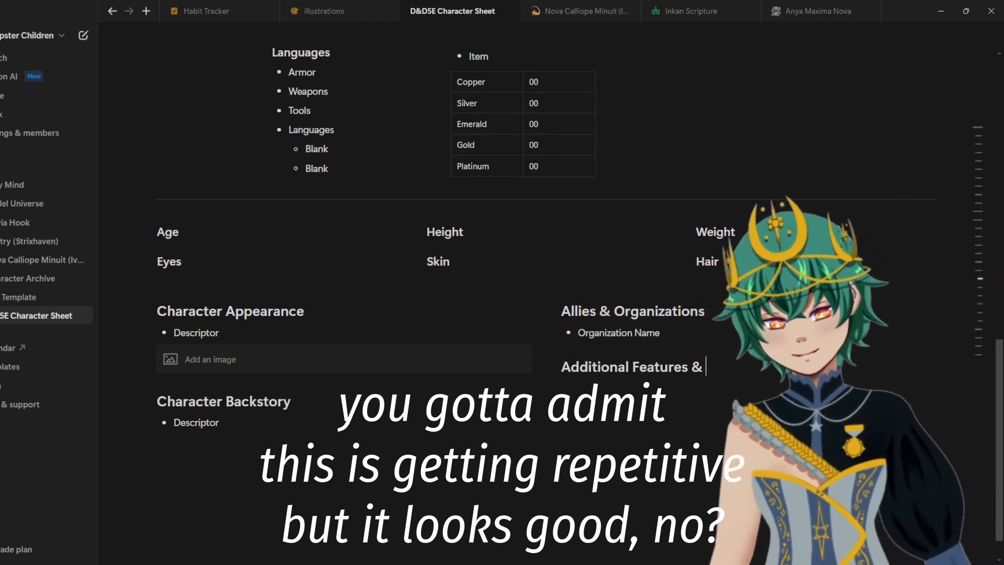
text(Traits)
key(Return)
text(- Blank)
key(Return)
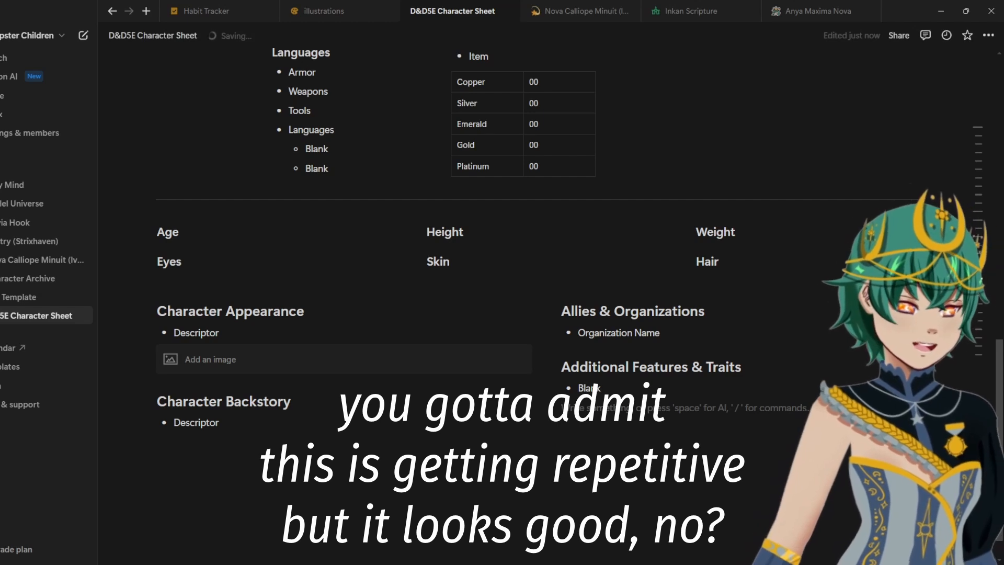
Step: Add "Treasure" as a Heading 2 below the Additional Features & Traits section
text(/h2)
key(Return)
text(Treasure)
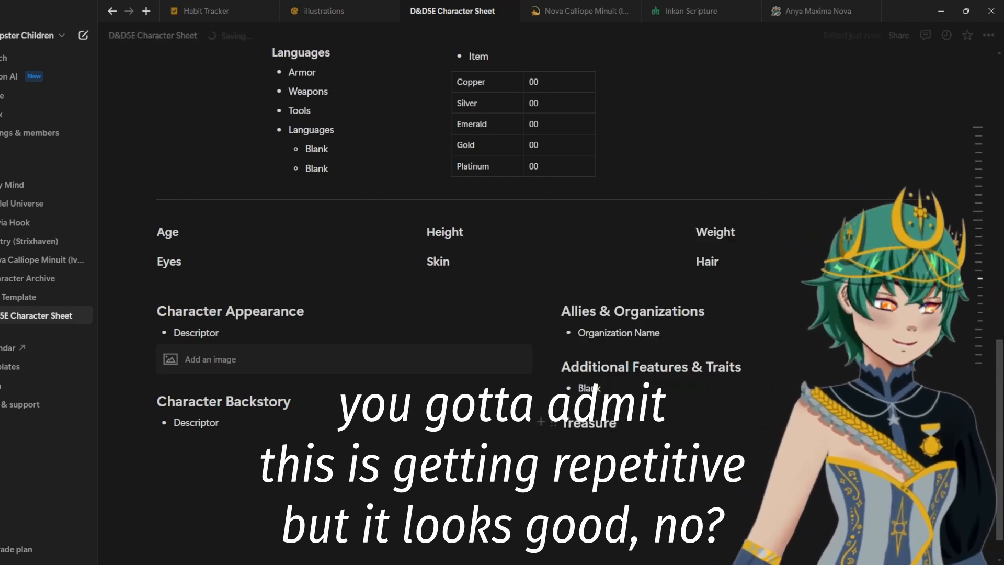
Step: Insert a divider across the page below the Character Backstory and Treasure columns
click(158, 451)
text(/divid)
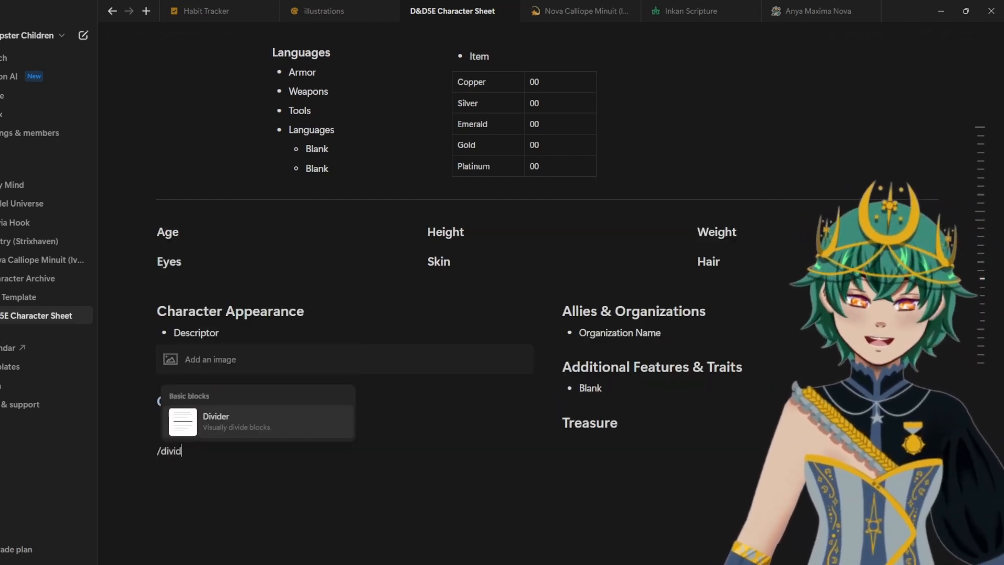
key(Return)
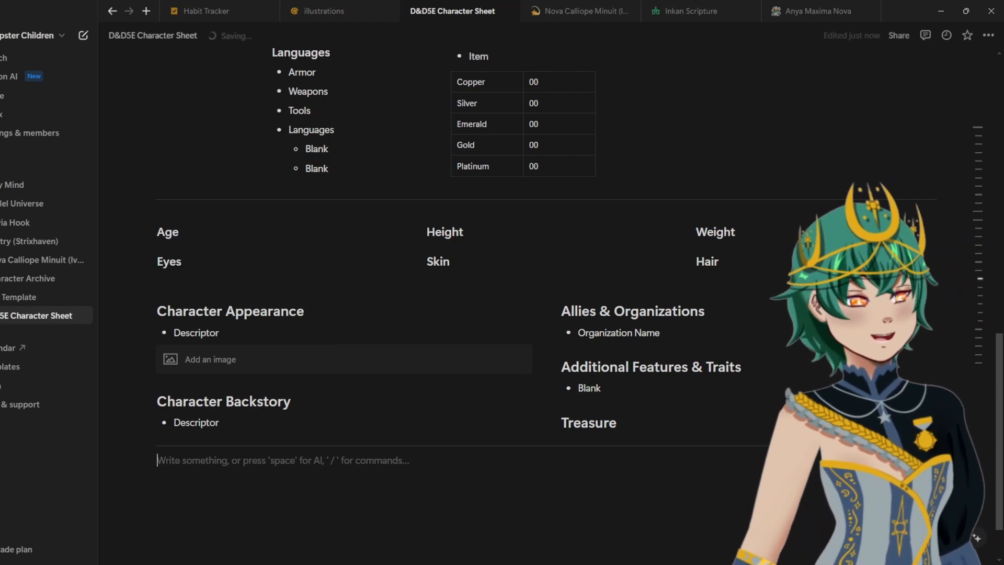
Step: Add "SPELLCASTING ABILITY" and "SPELL SAVE DC =" as Heading 3 lines below the new divider
text(/h3)
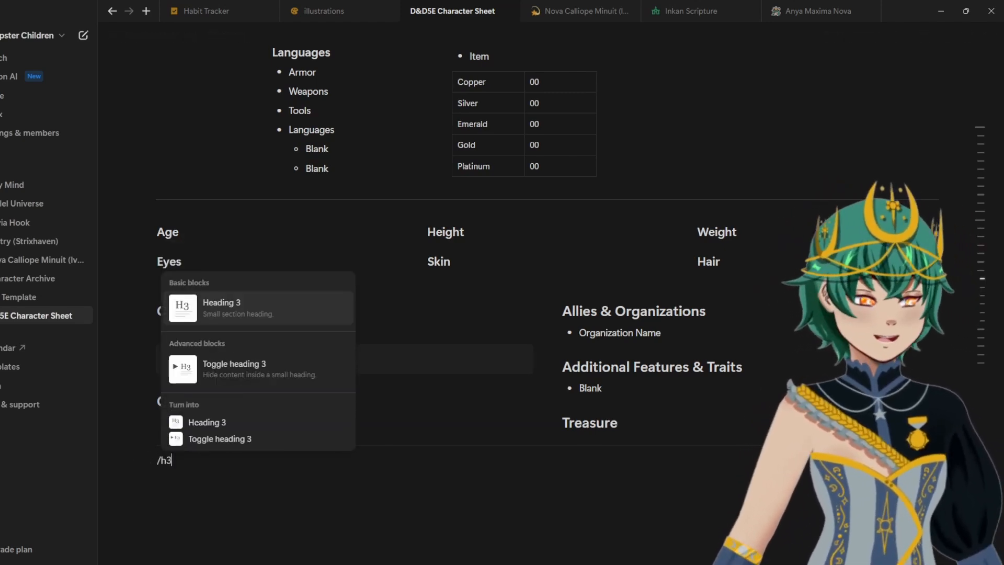
key(Return)
text(SPEL)
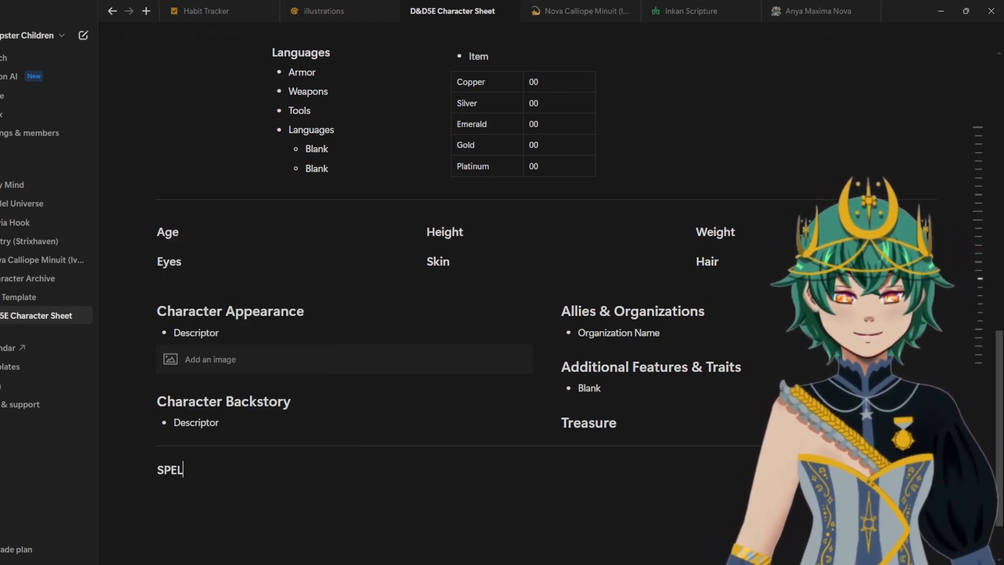
text(LCASTING ABILITY)
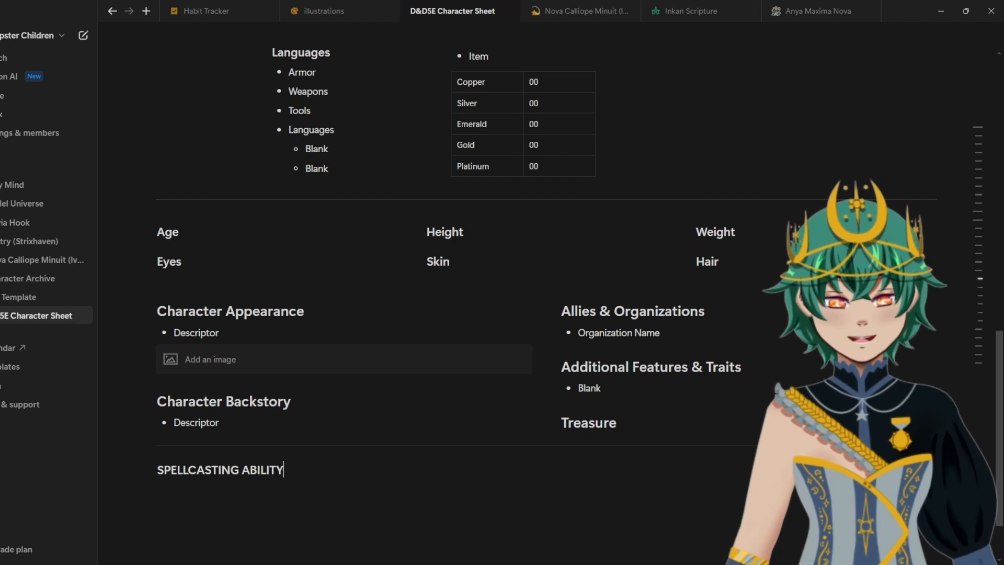
key(Return)
text(/h3)
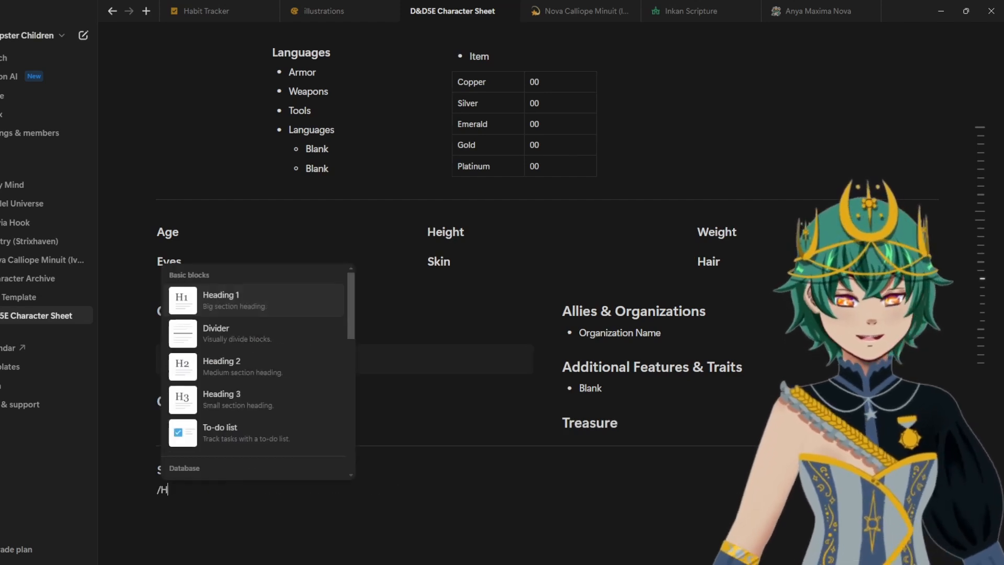
key(Return)
text(SPELL SAVE DC =)
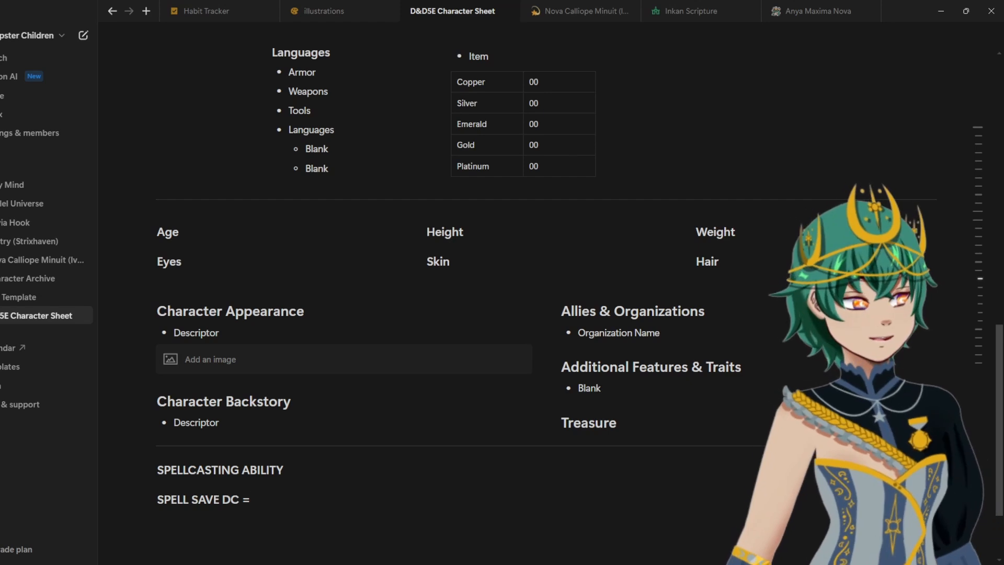
key(Return)
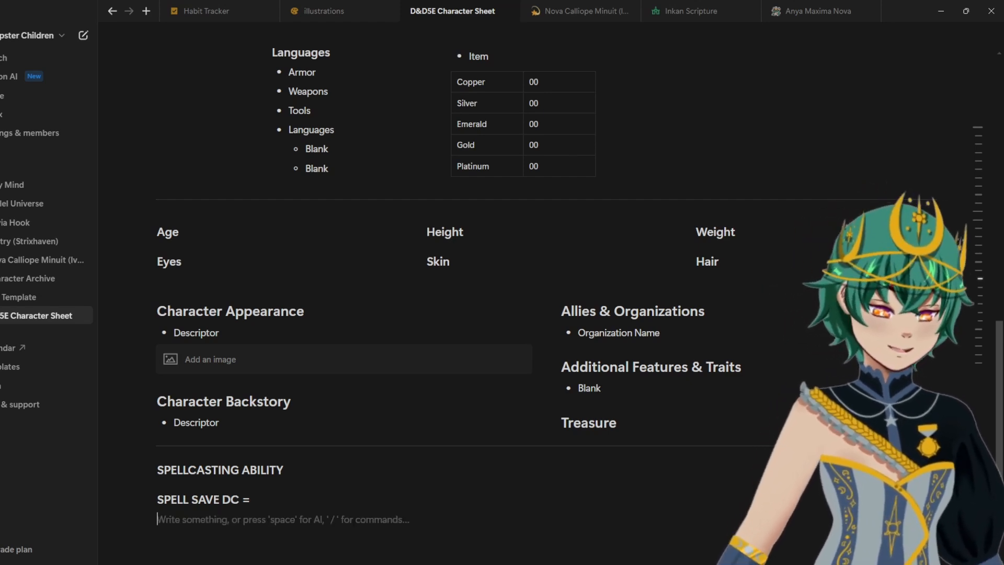
Step: Add "SPELL ATTACK BONUS =" as a Heading 3 line below the SPELL SAVE DC heading
text(/h3)
key(Return)
text(SPELL)
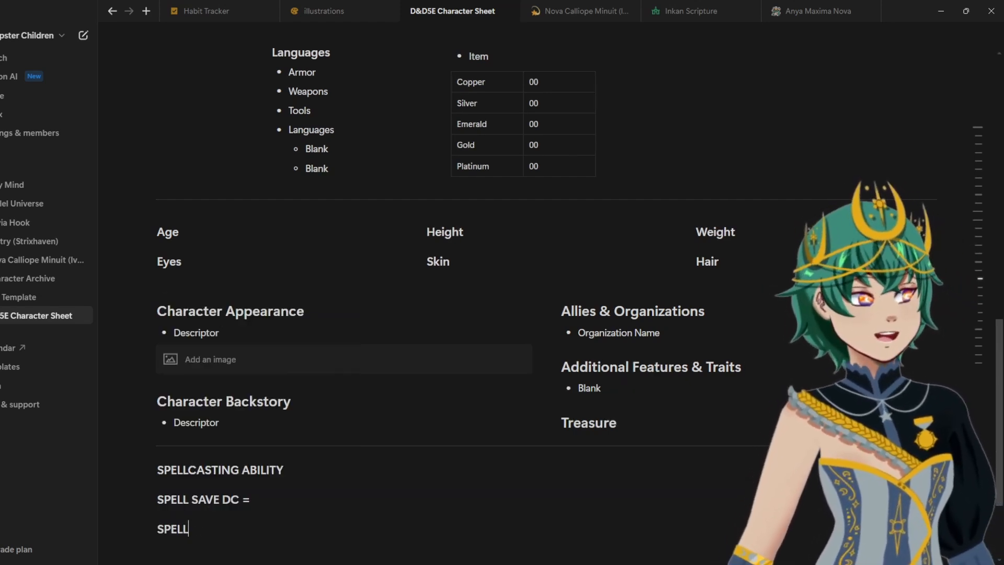
text( ATTACK BONUYS)
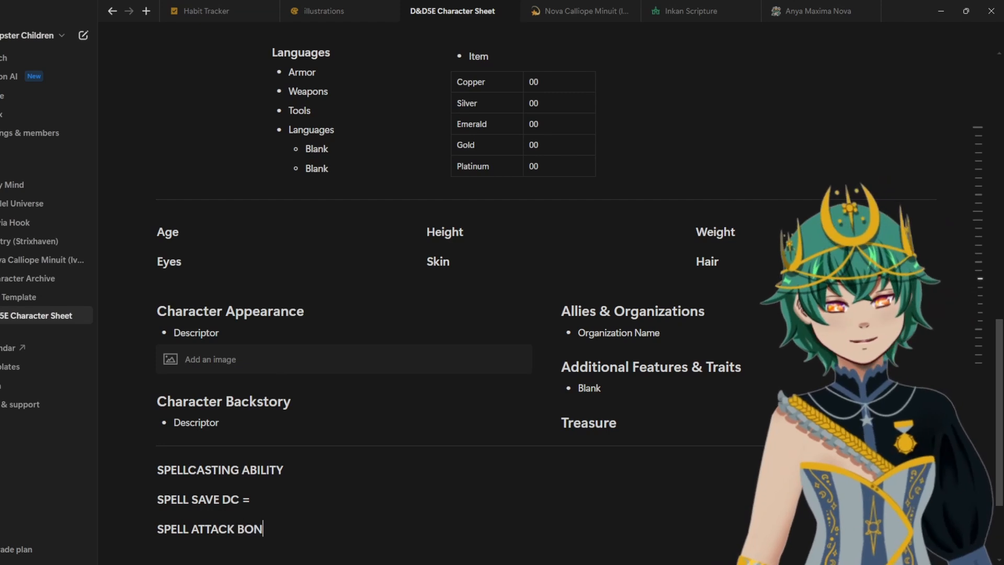
key(BackSpace)
key(BackSpace)
text(S =)
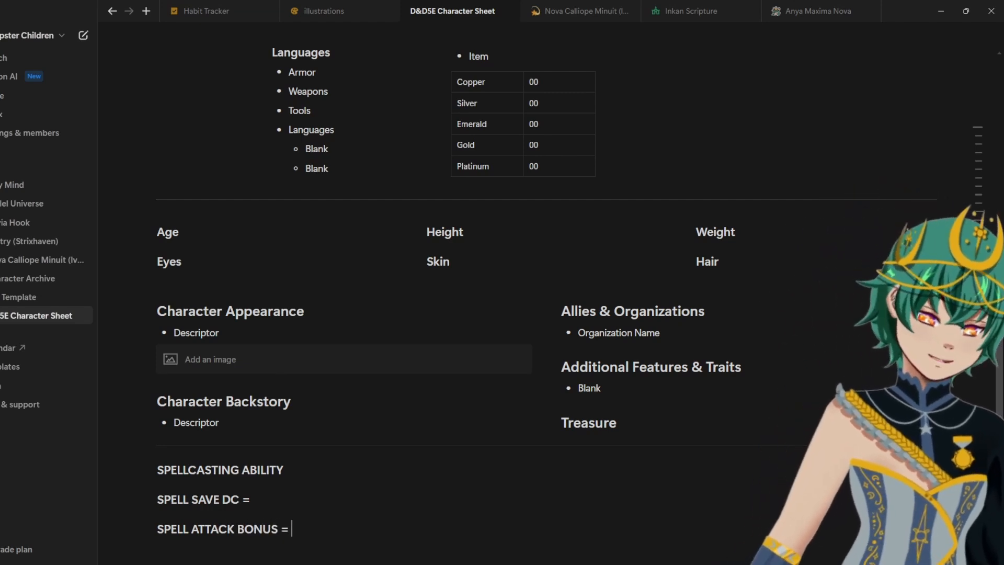
Step: Append "(WIS)" to the SPELLCASTING ABILITY heading
click(293, 469)
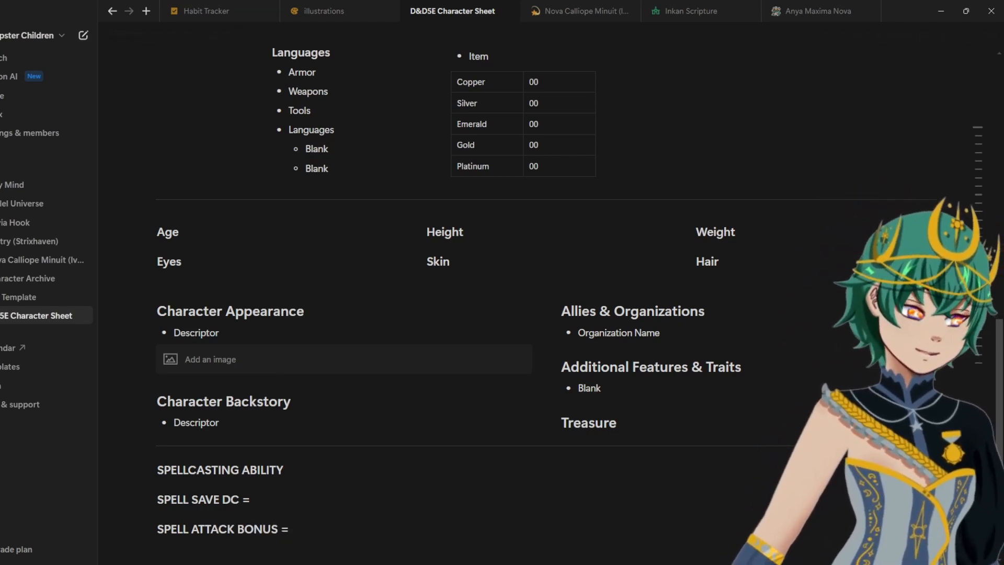
text(W)
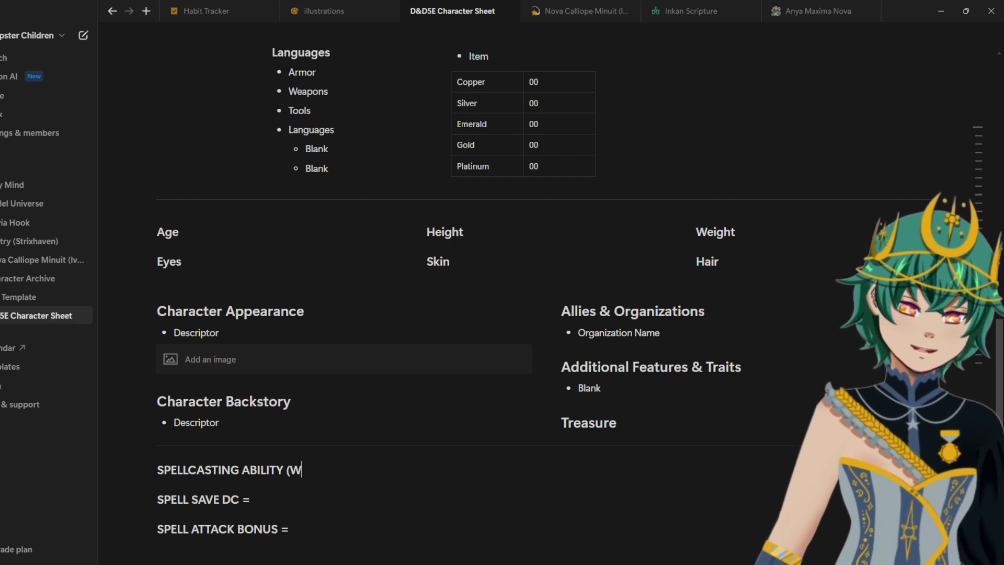
text(IS))
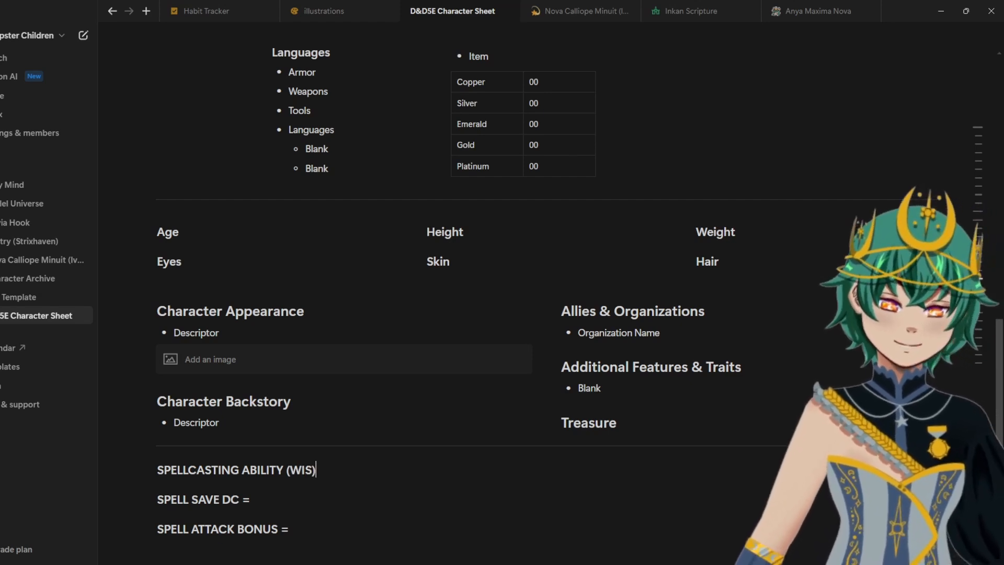
Step: Arrange the spellcasting ability, spell save DC and spell attack bonus headings side by side in three columns
scroll(502, 314, down, 3)
drag(147, 363, 952, 339)
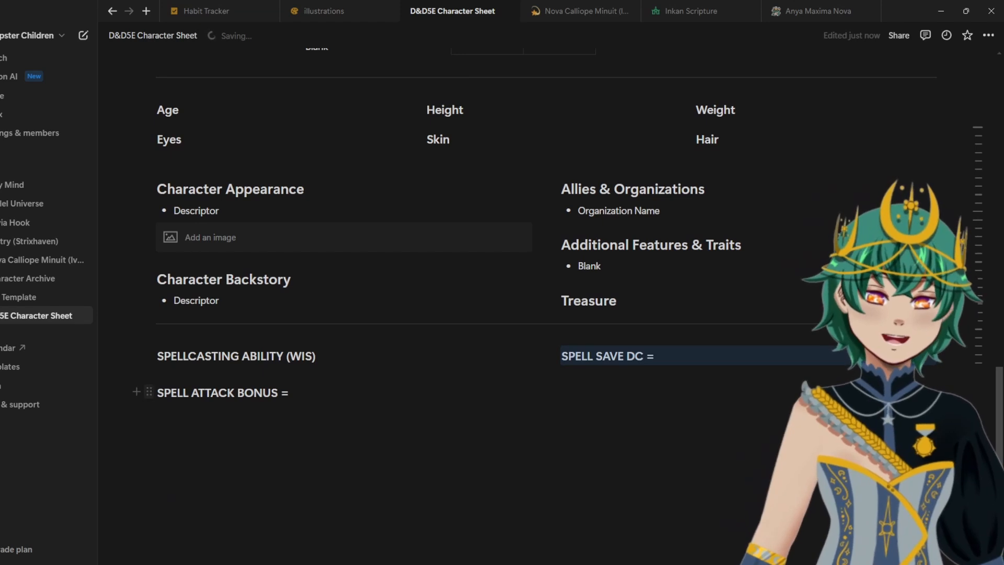
drag(148, 391, 696, 385)
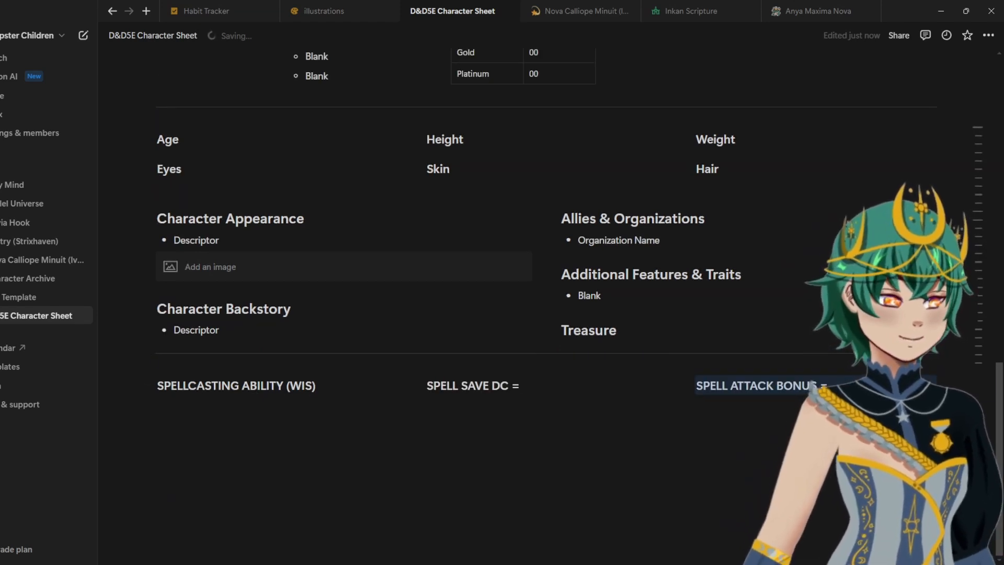
Step: Insert a new database table view below the three spellcasting headings and title it "Cantrip"
click(261, 412)
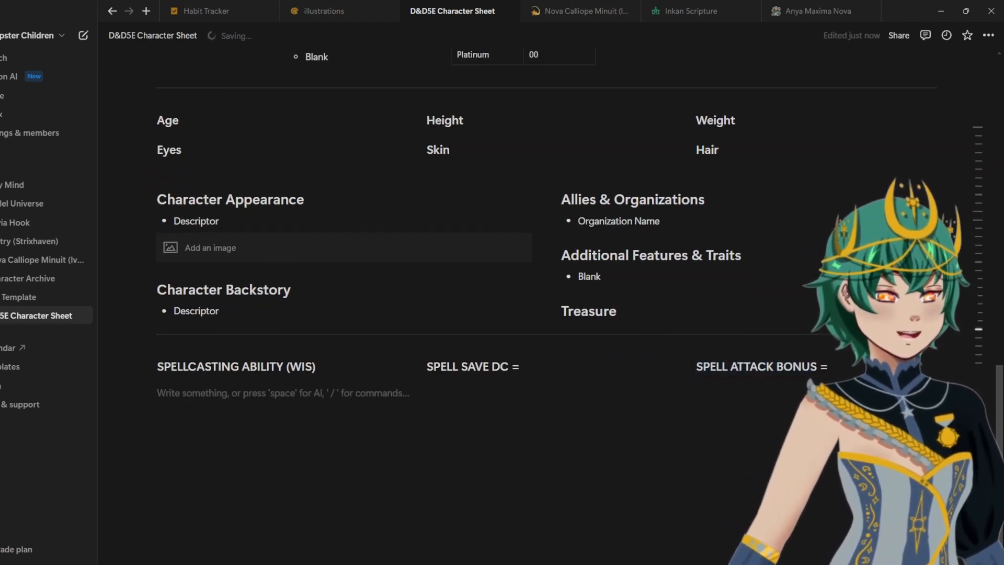
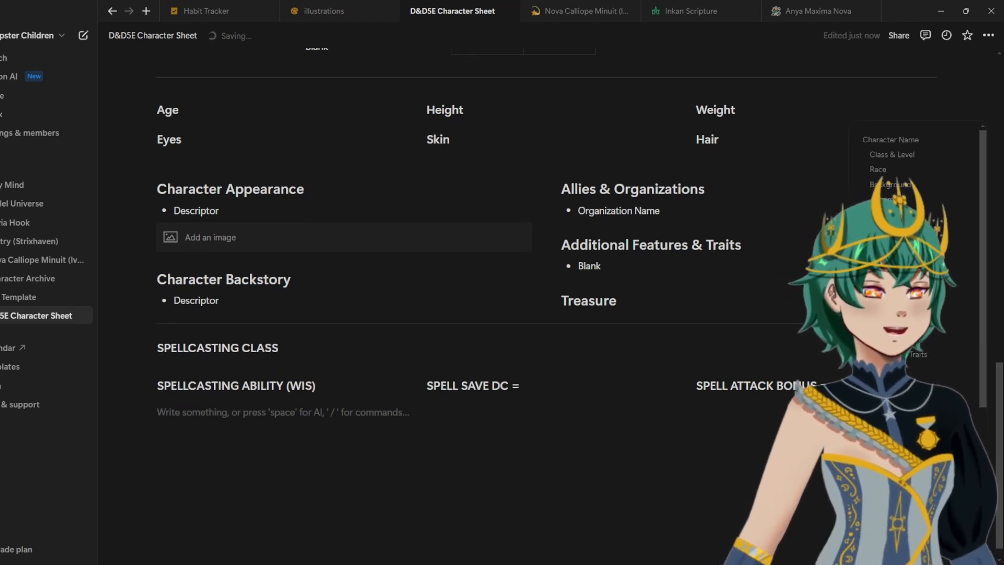
scroll(547, 233, down, 1)
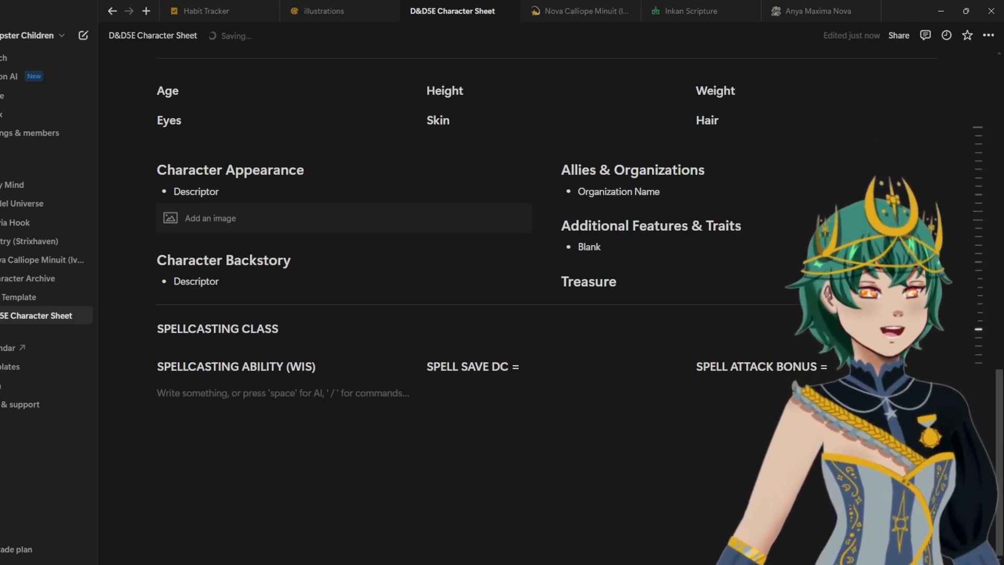
text(/tabl)
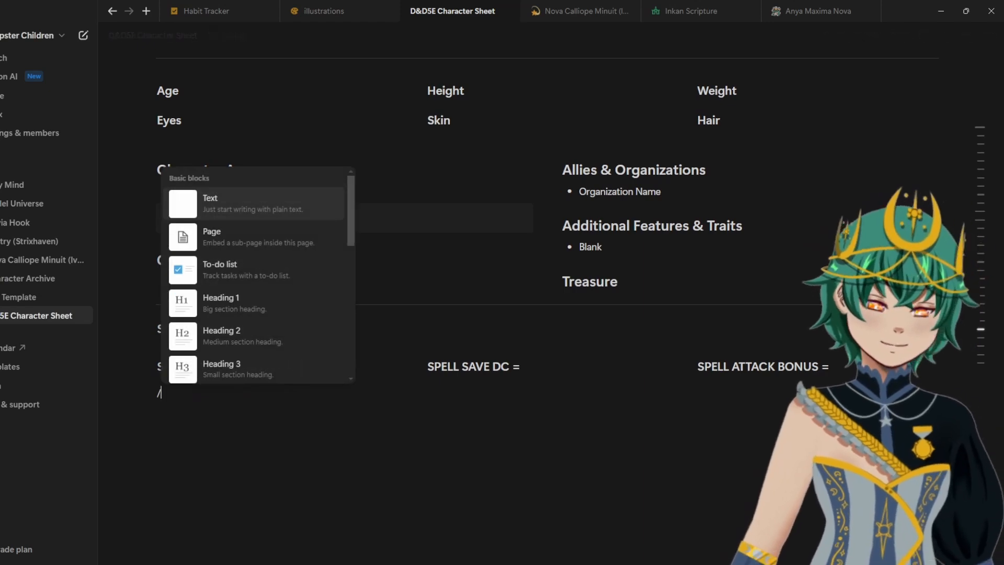
key(Up)
key(Up)
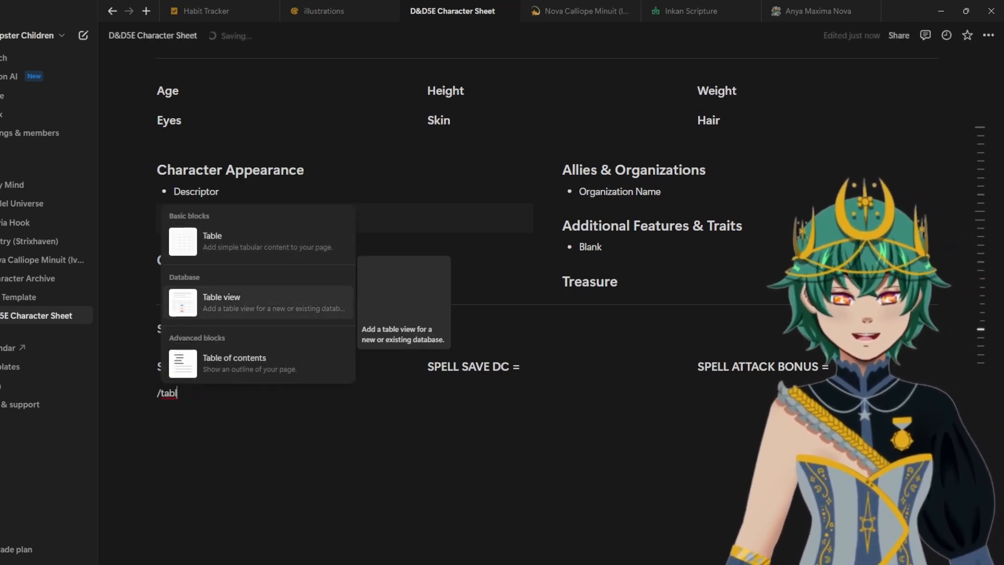
key(Return)
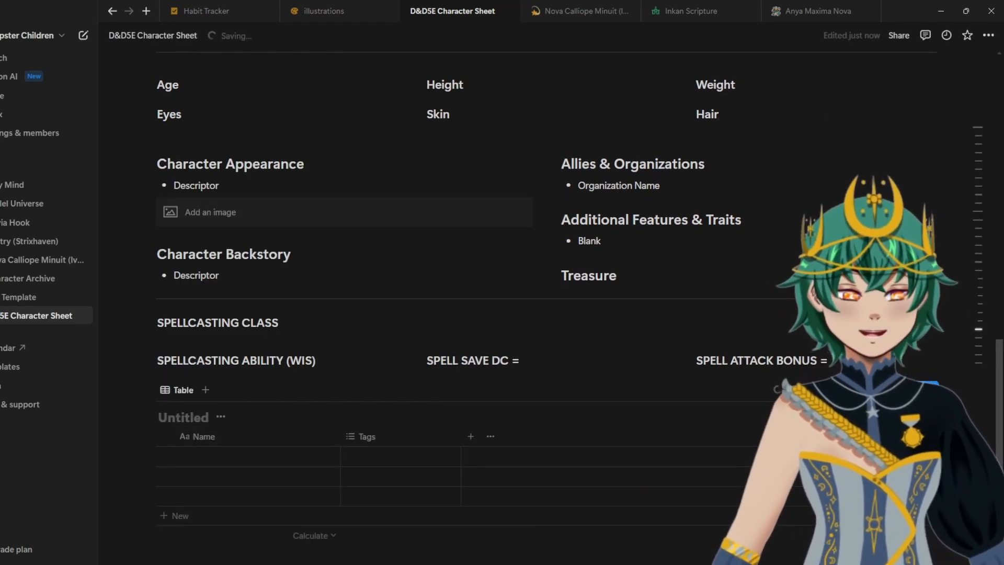
scroll(257, 436, down, 1)
click(183, 362)
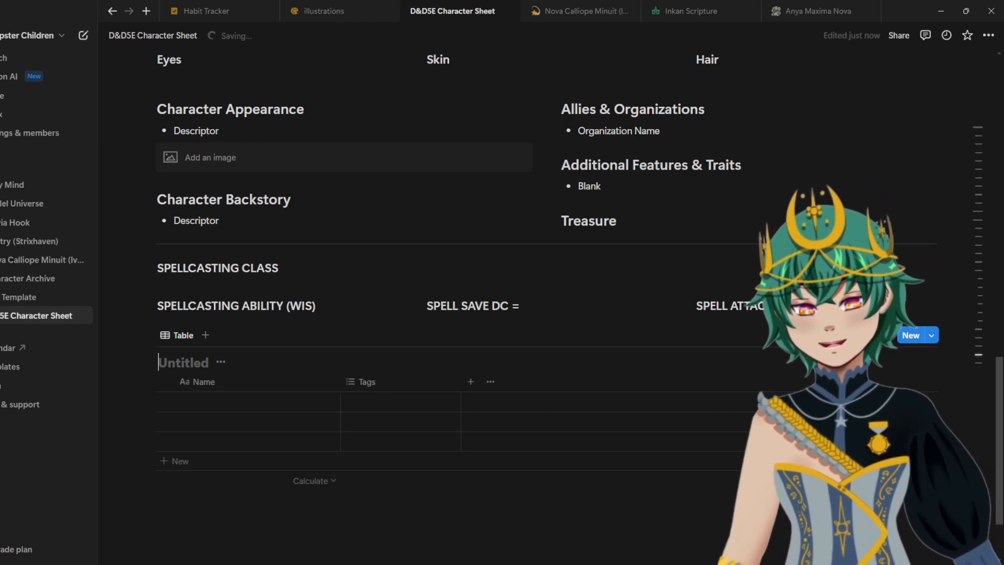
text(Cantrip)
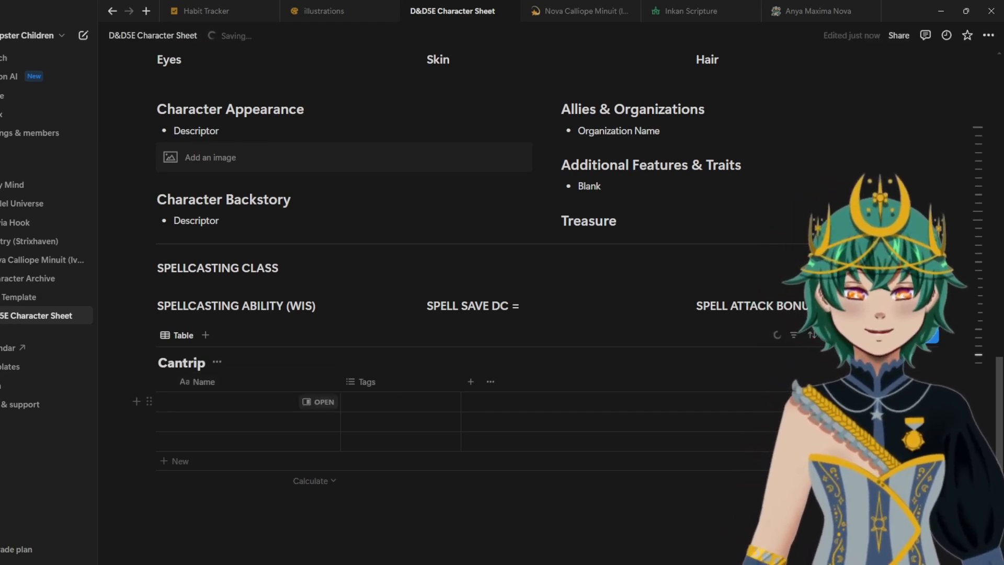
Step: Enter "Spell Name" in the Cantrip table's first row and rename its Name column to "Spell Name"
click(241, 401)
text(Spell Name)
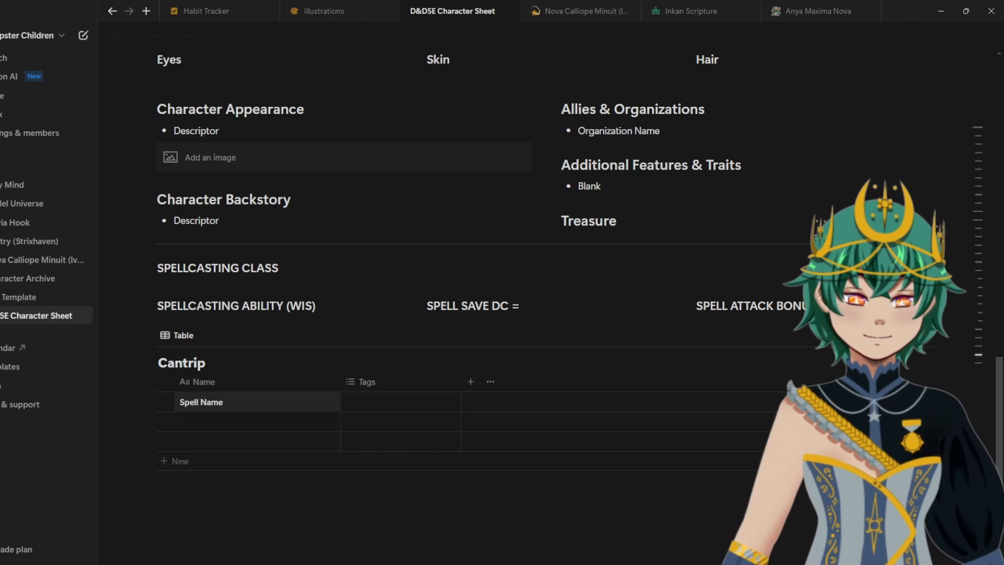
key(Return)
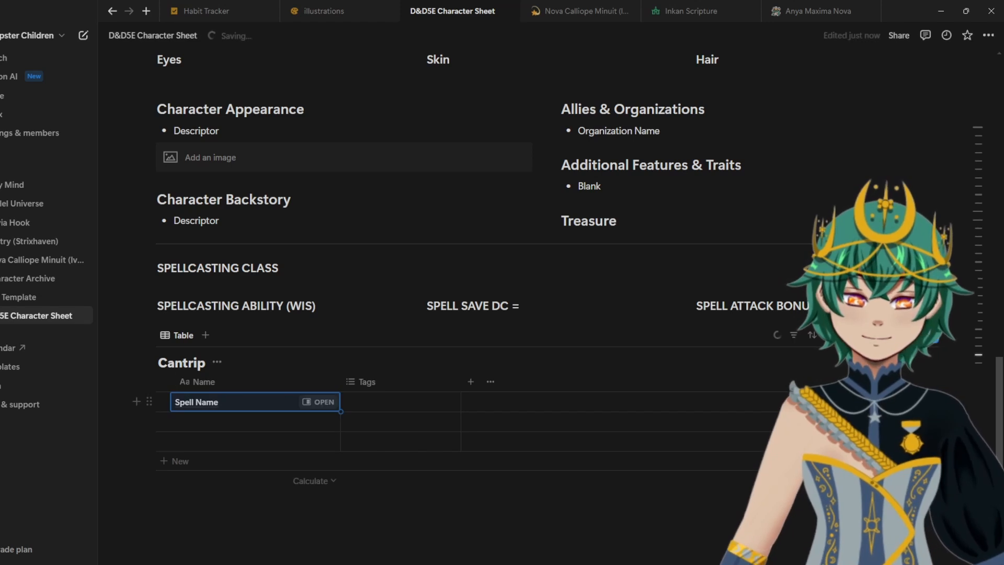
click(204, 382)
text(Spell)
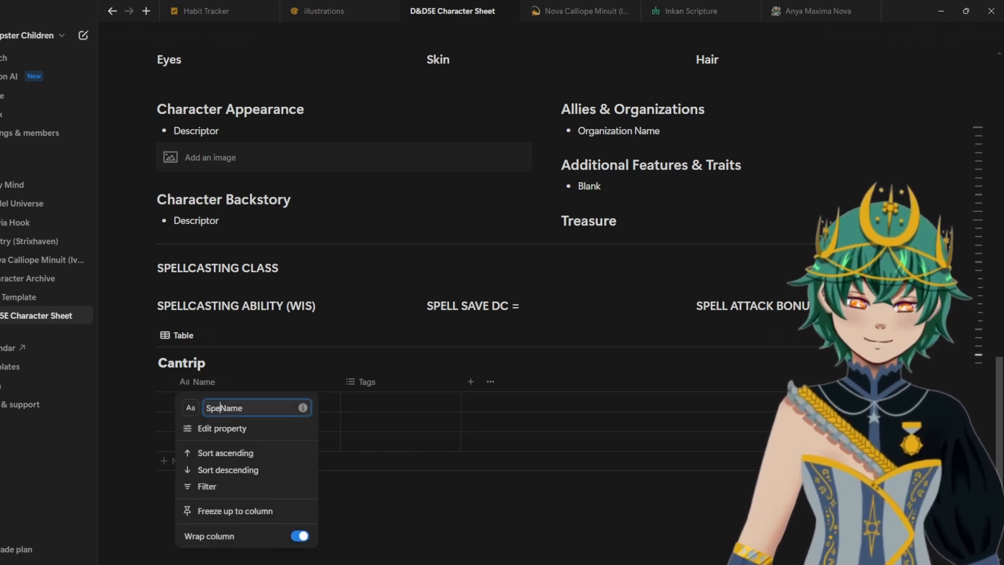
key(Return)
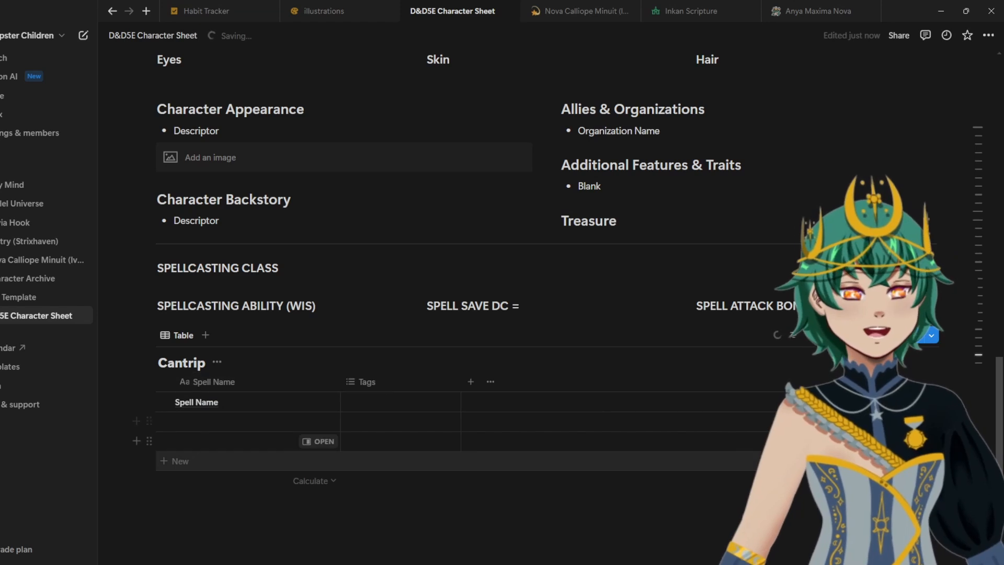
Step: Consult the Cantrips table on the existing level 7 character page, and change the new table's Tags property to the Select type
click(586, 10)
scroll(680, 365, down, 10)
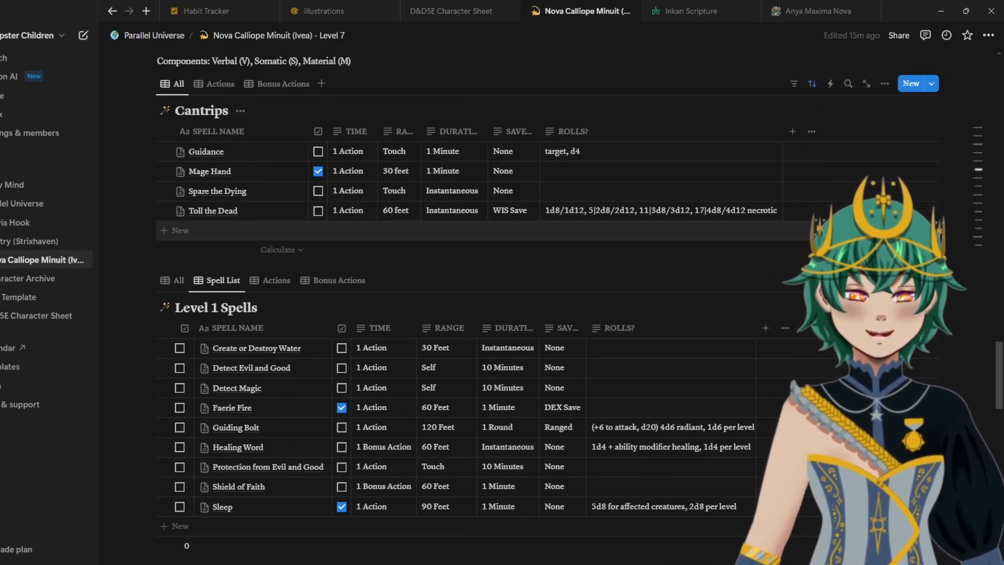
scroll(235, 191, up, 3)
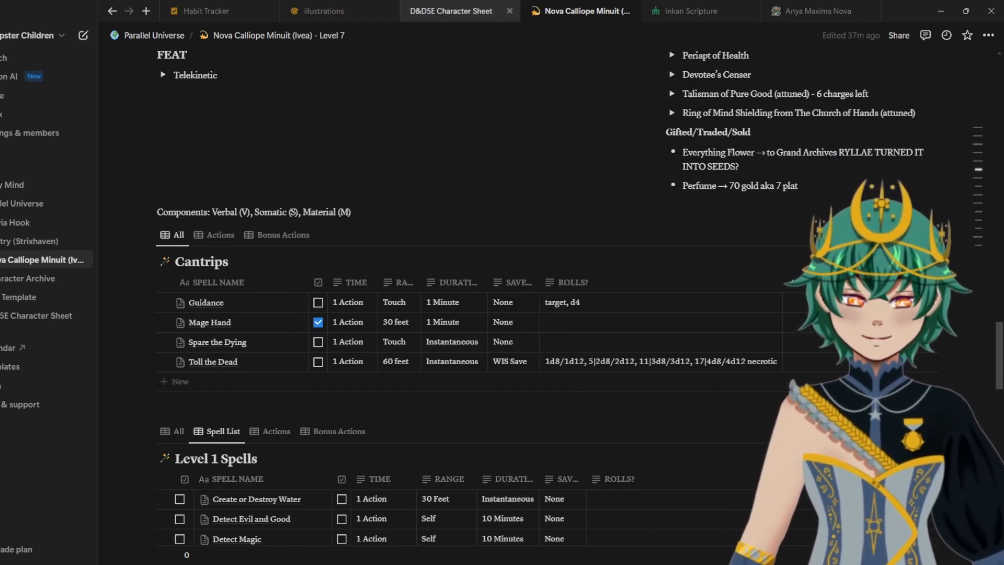
click(451, 11)
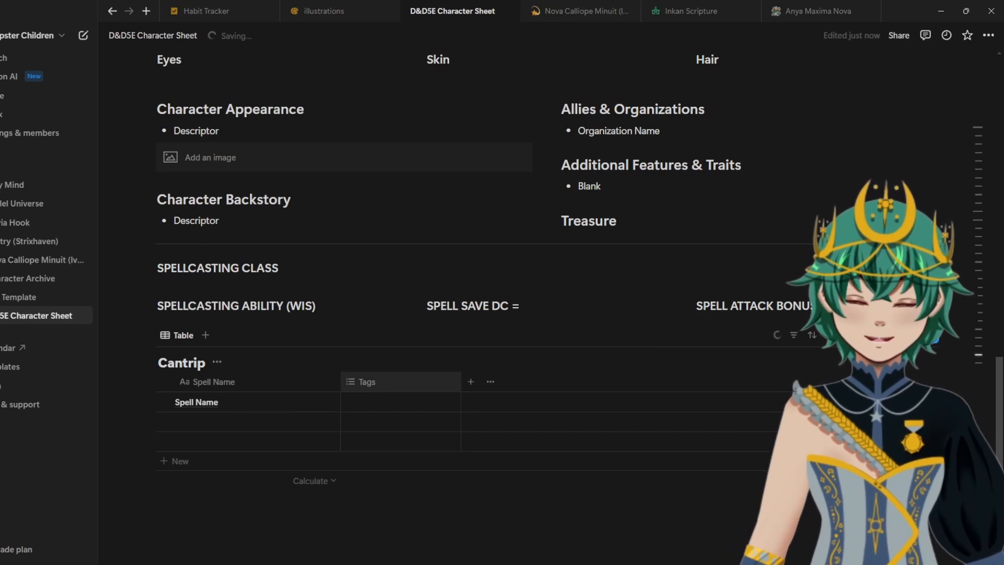
click(367, 382)
key(Escape)
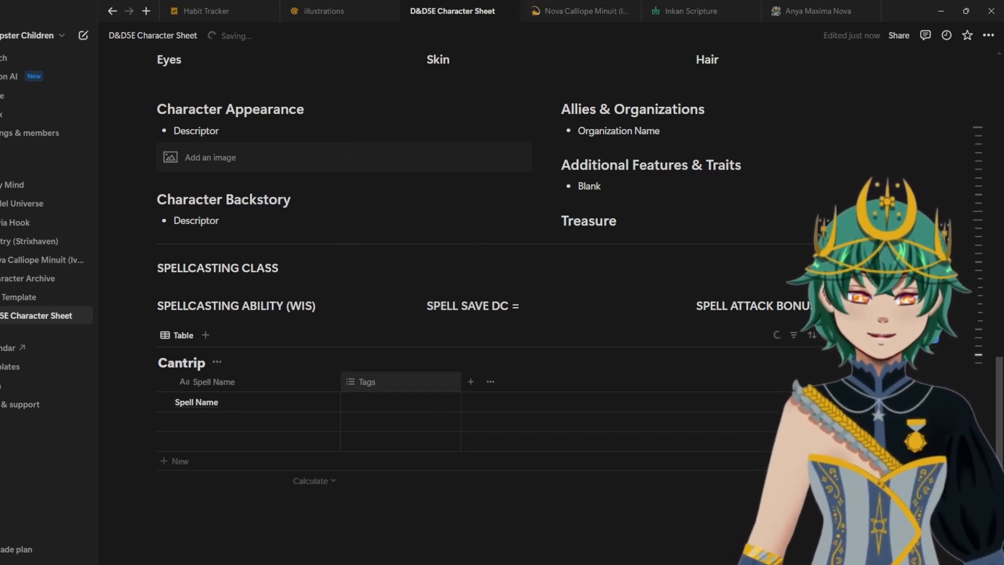
click(367, 382)
click(388, 184)
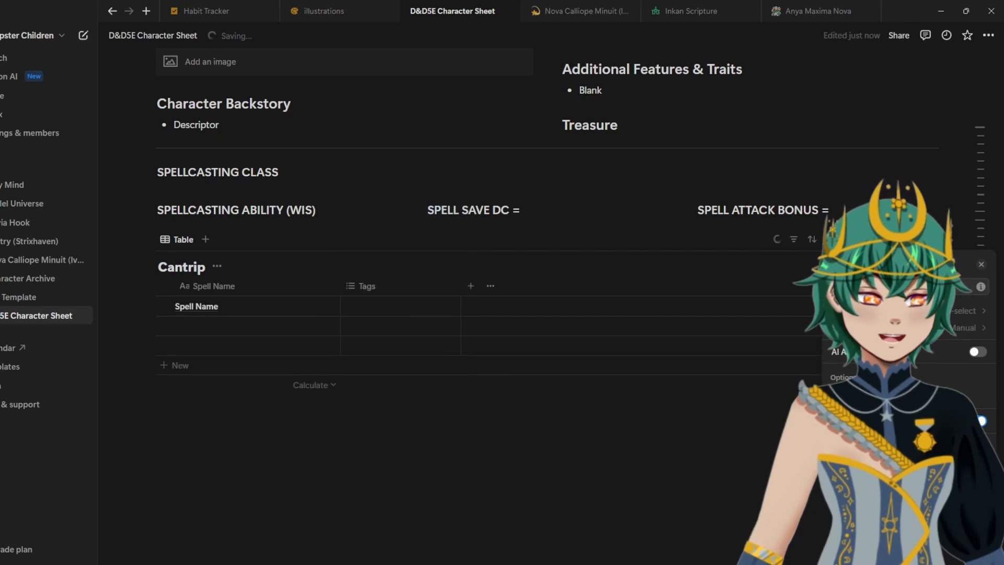
click(908, 311)
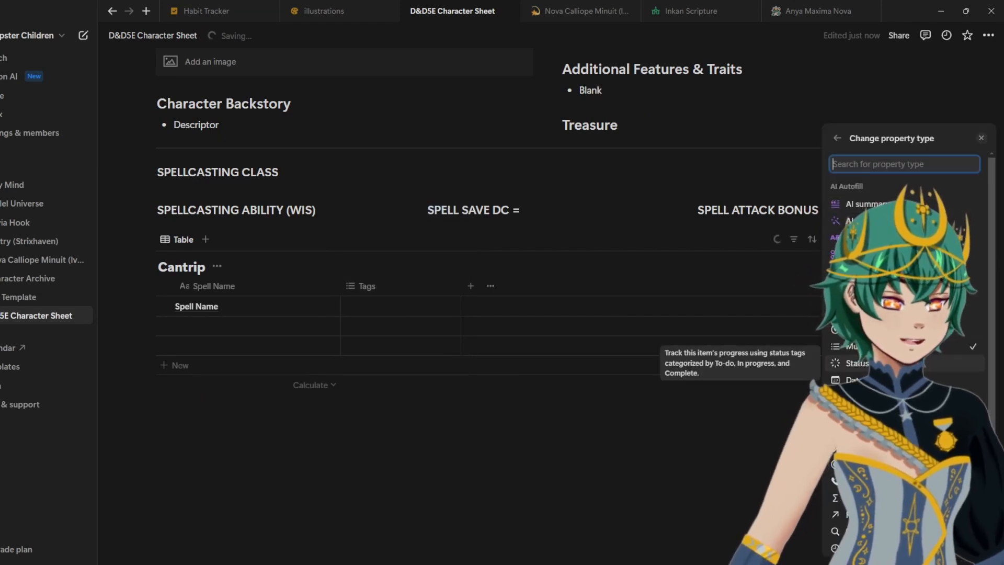
click(857, 363)
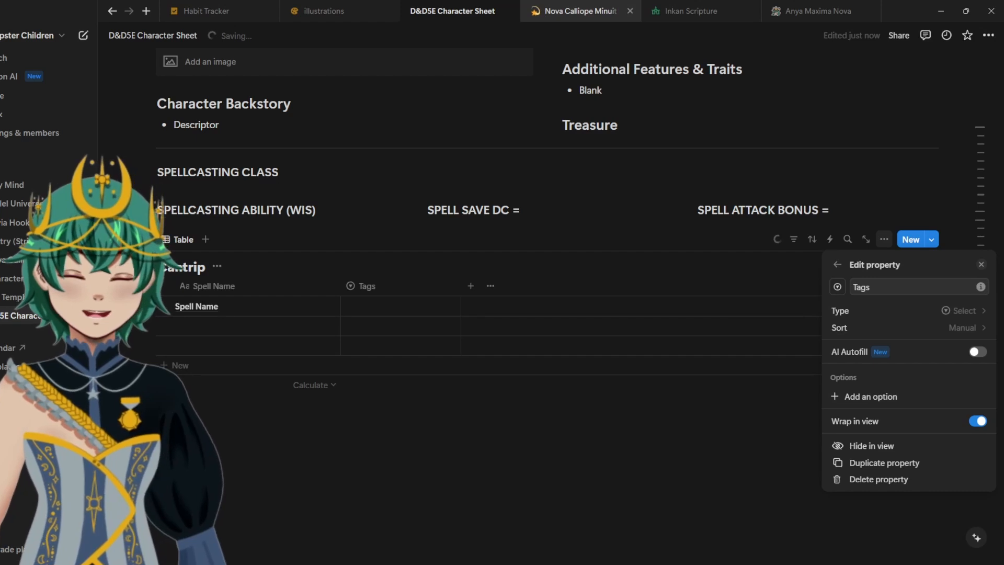
Step: Check the column names in the level 7 character's Cantrips table and rename the new table's Tags property to "Time"
click(575, 11)
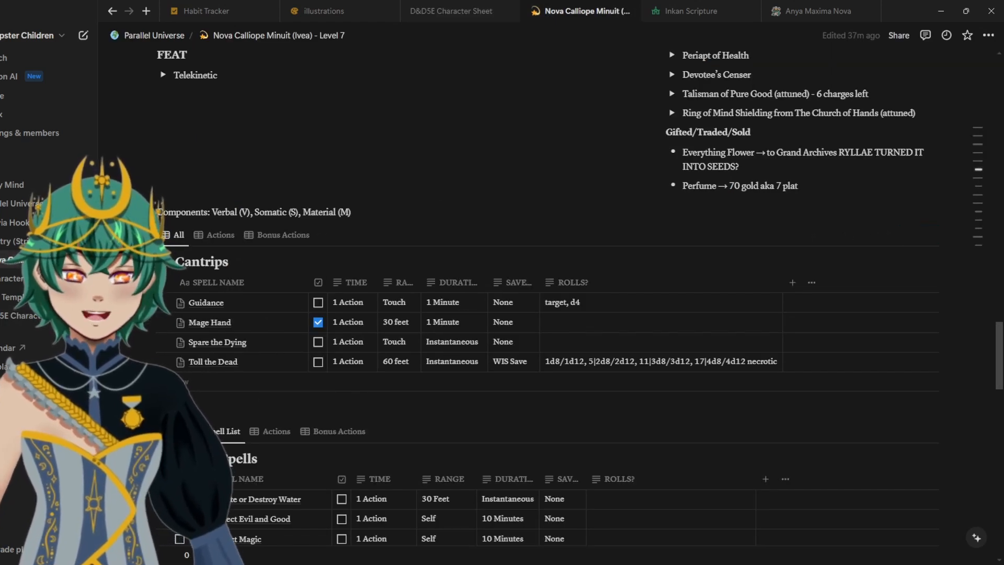
click(451, 11)
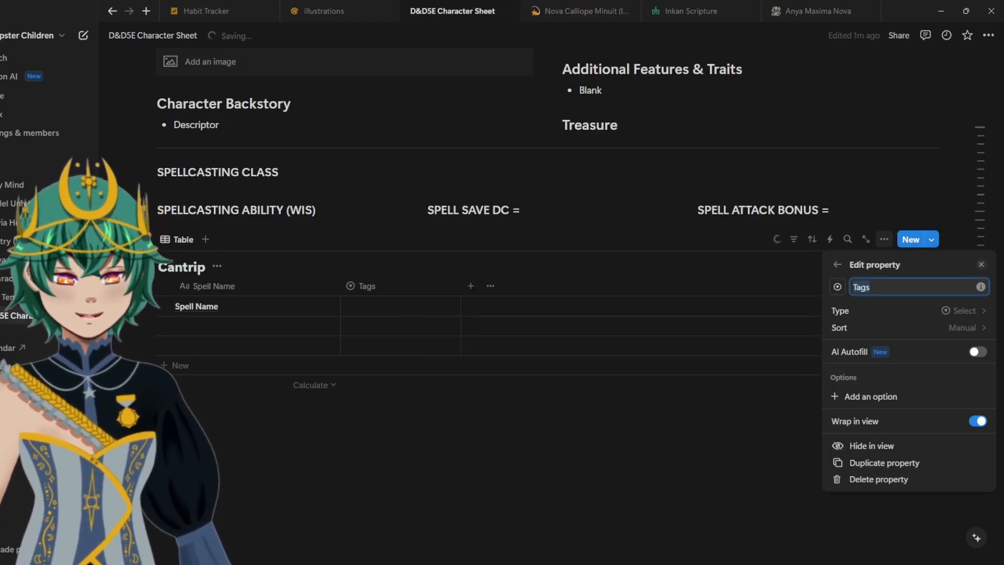
text(Time)
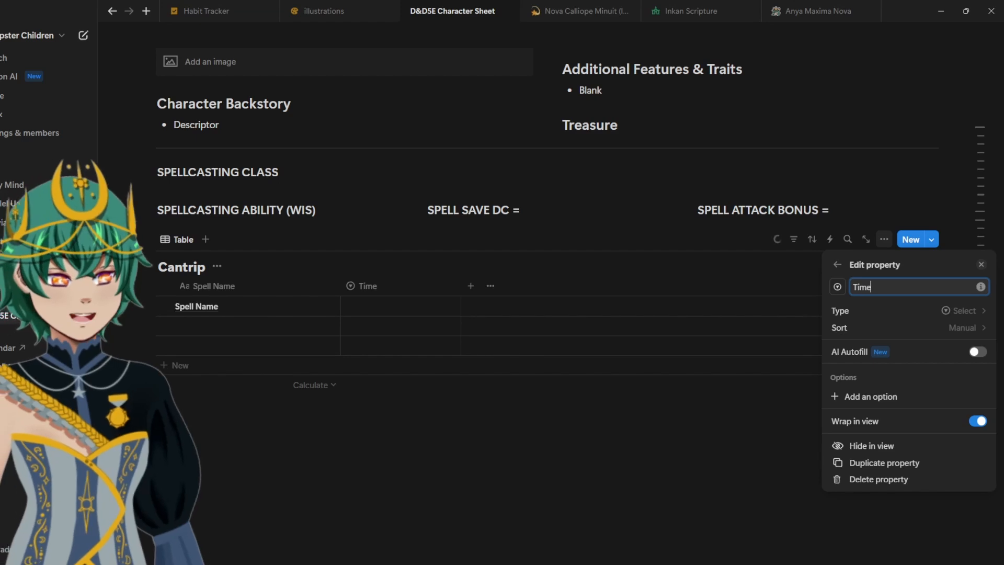
Step: Add the options "1 Action" and "1 Bonus Action" to the Time property
click(871, 397)
text(1 Action)
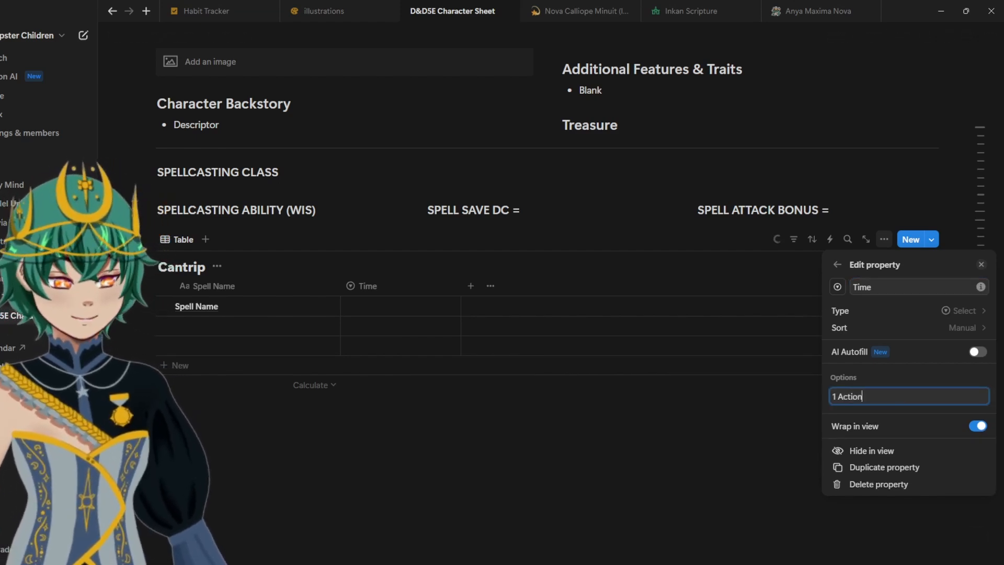
key(Return)
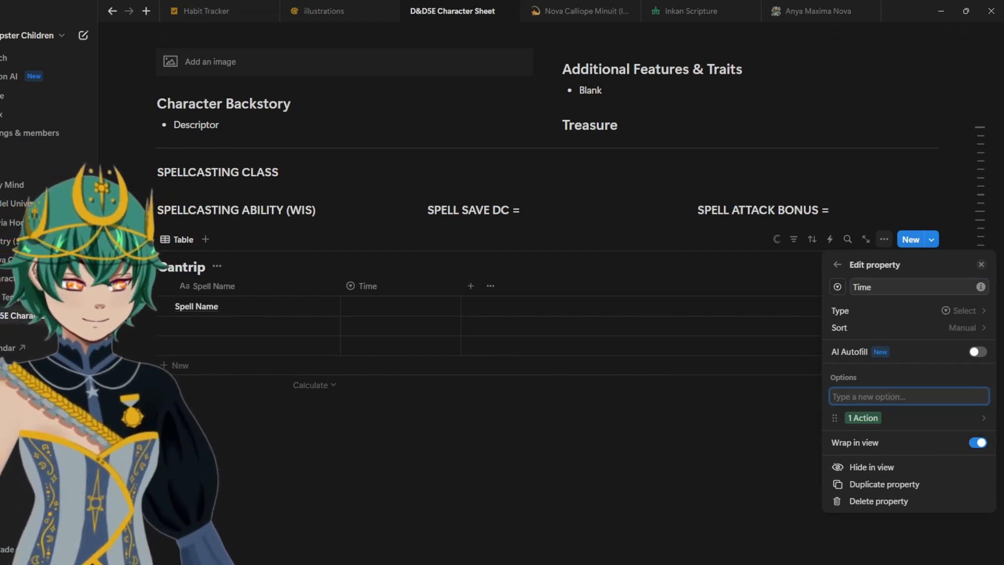
text(1 Bonus Acti)
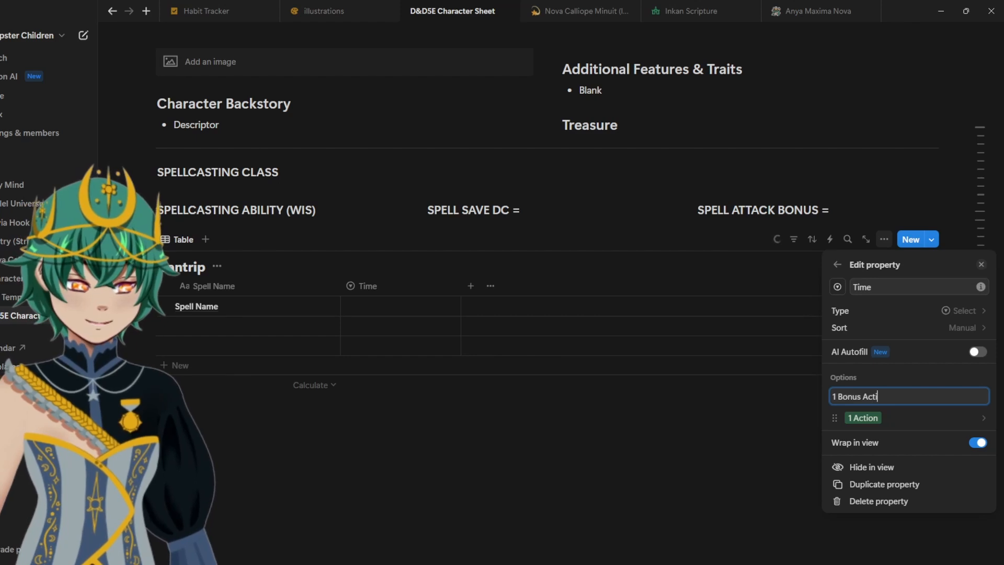
text(on)
key(Return)
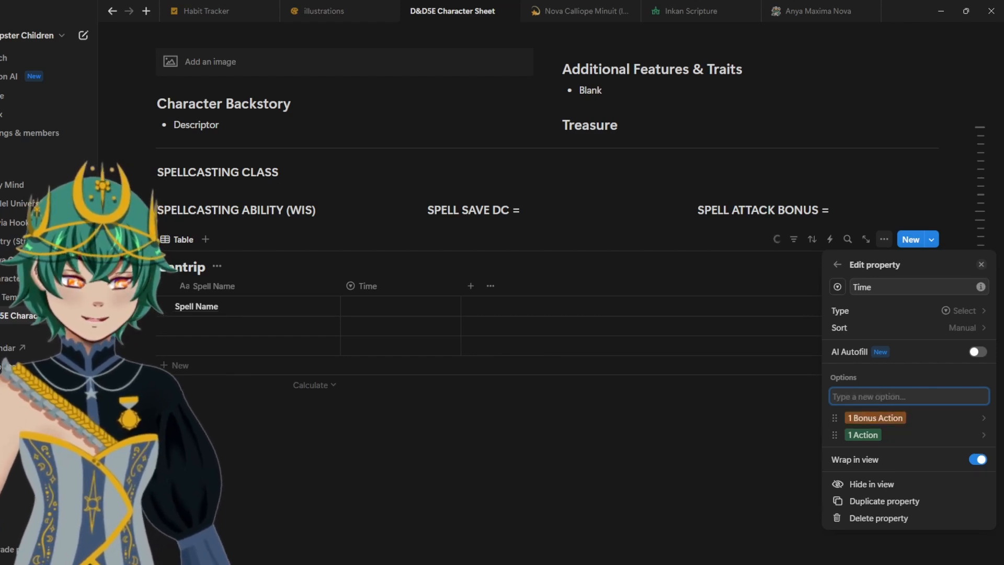
Step: Check the casting times in the level 7 character's spell lists and add a "1 Minute" option to the Time property
key(ctrl+Tab)
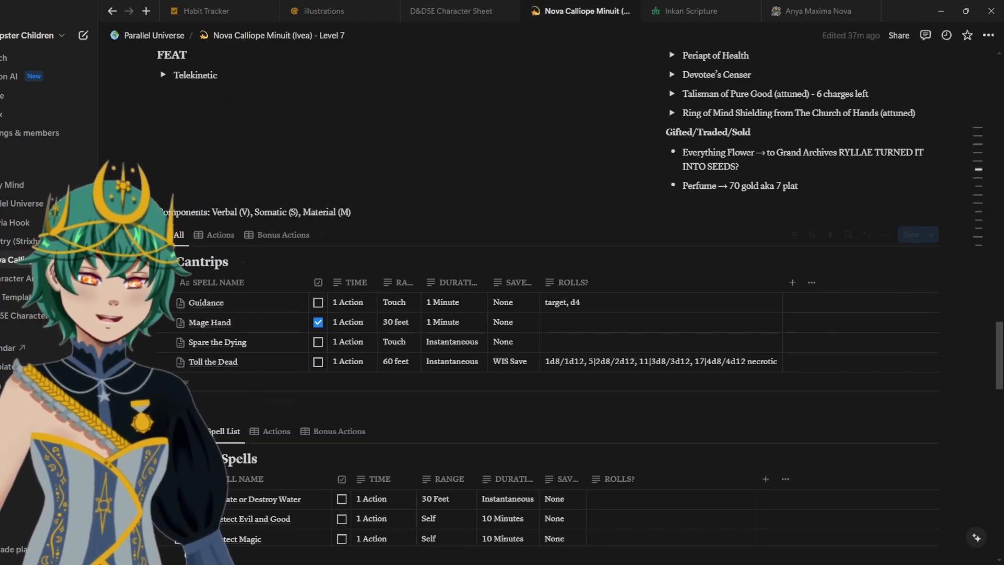
scroll(549, 313, down, 10)
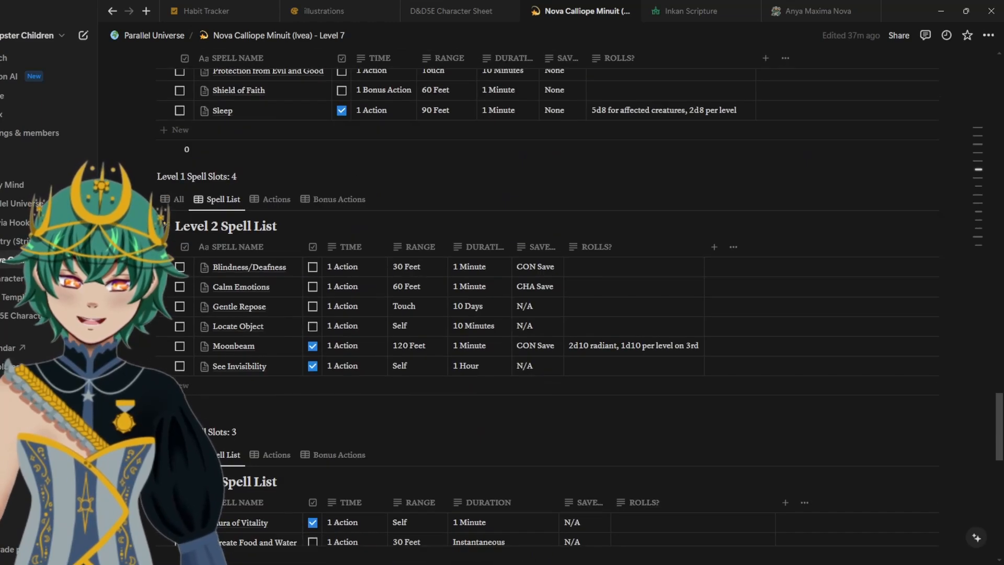
scroll(345, 308, down, 5)
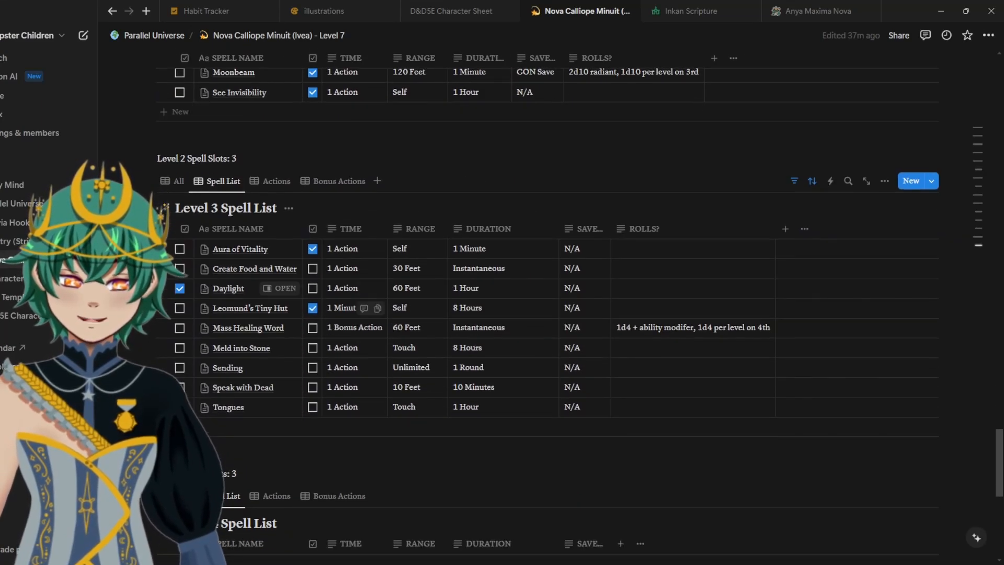
scroll(366, 308, down, 5)
scroll(366, 309, up, 6)
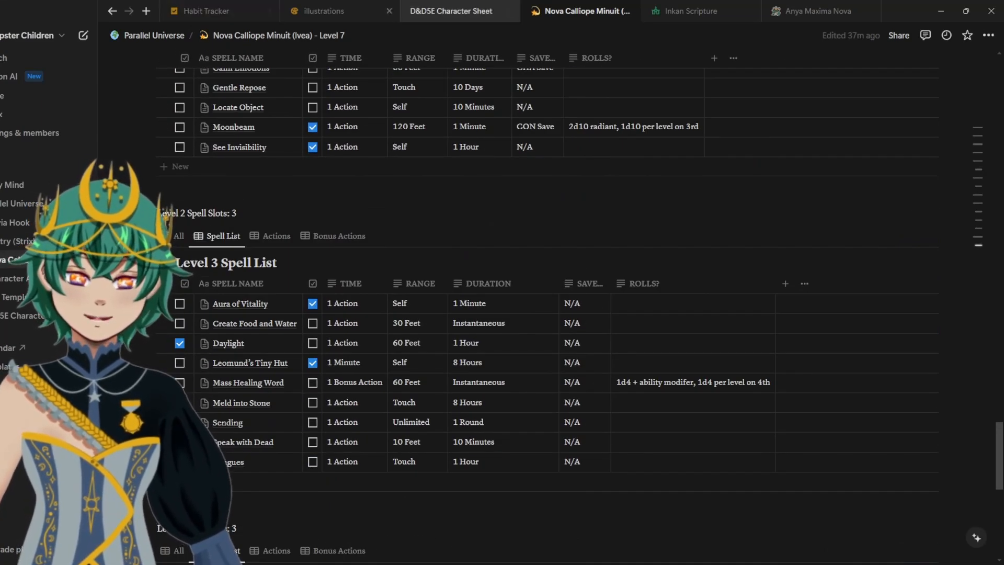
click(460, 11)
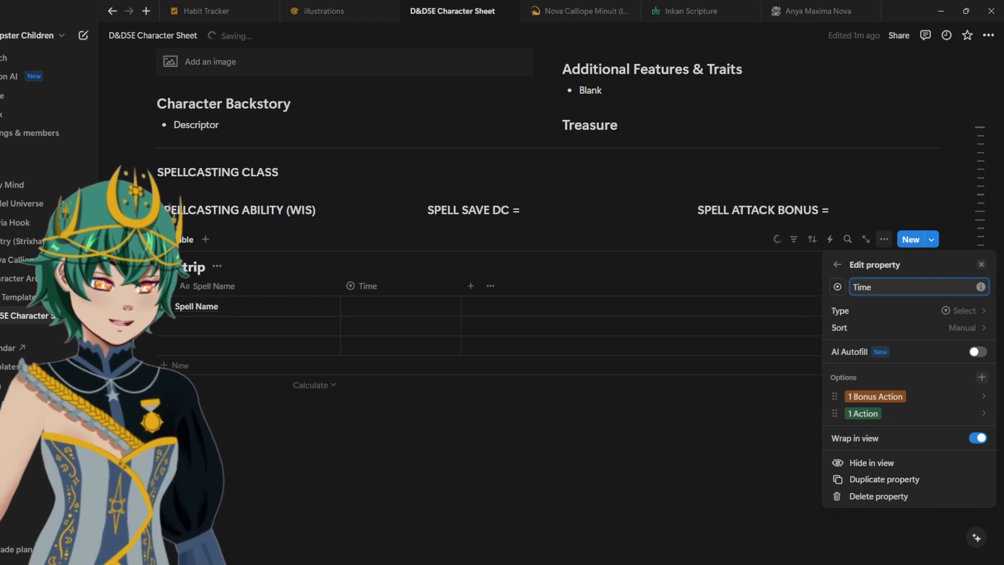
click(982, 377)
text(1 Minute)
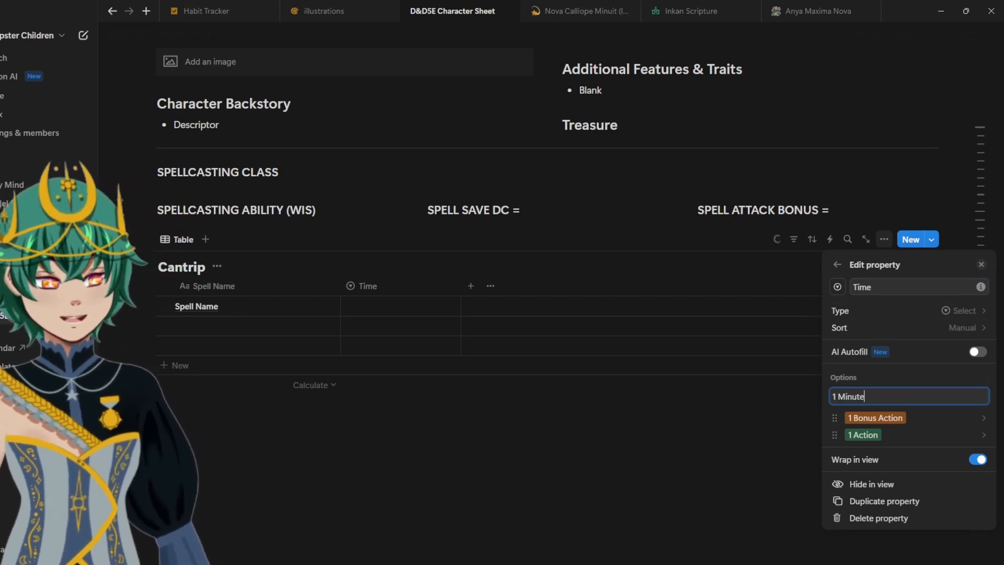
key(Return)
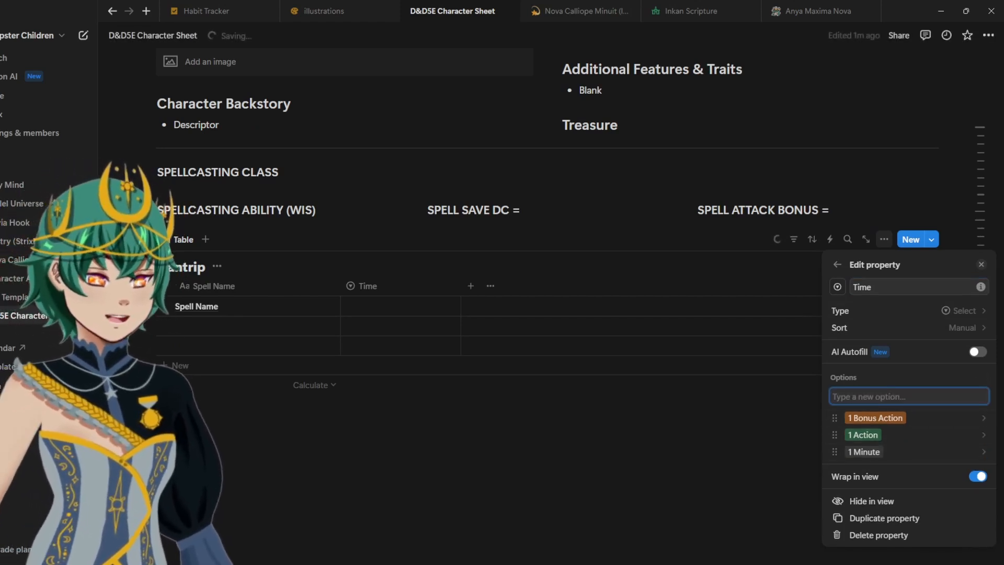
Step: Reorder the Time options so "1 Action" precedes "1 Bonus Action", and color "1 Minute" and "1 Bonus Action" green
drag(835, 418, 835, 436)
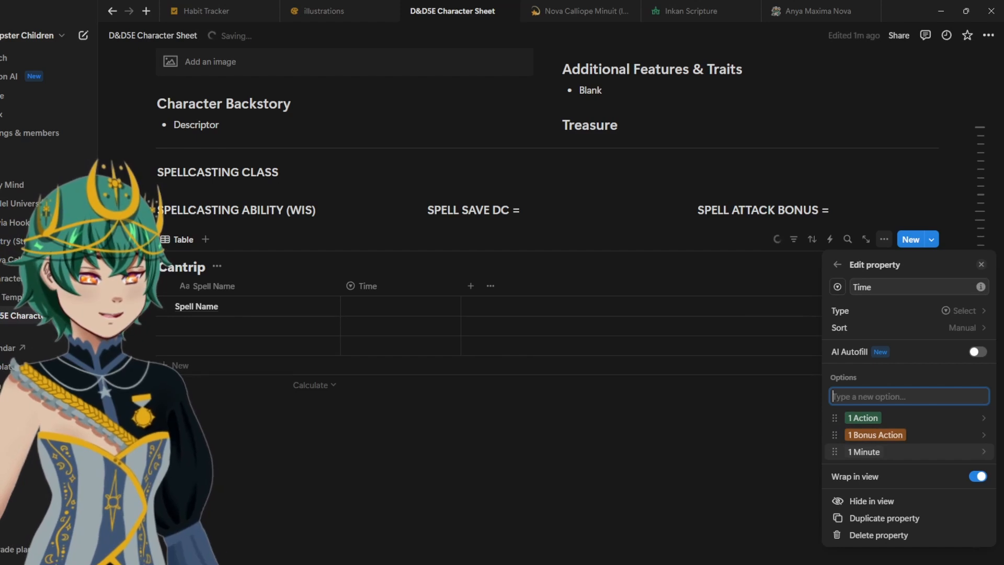
click(915, 452)
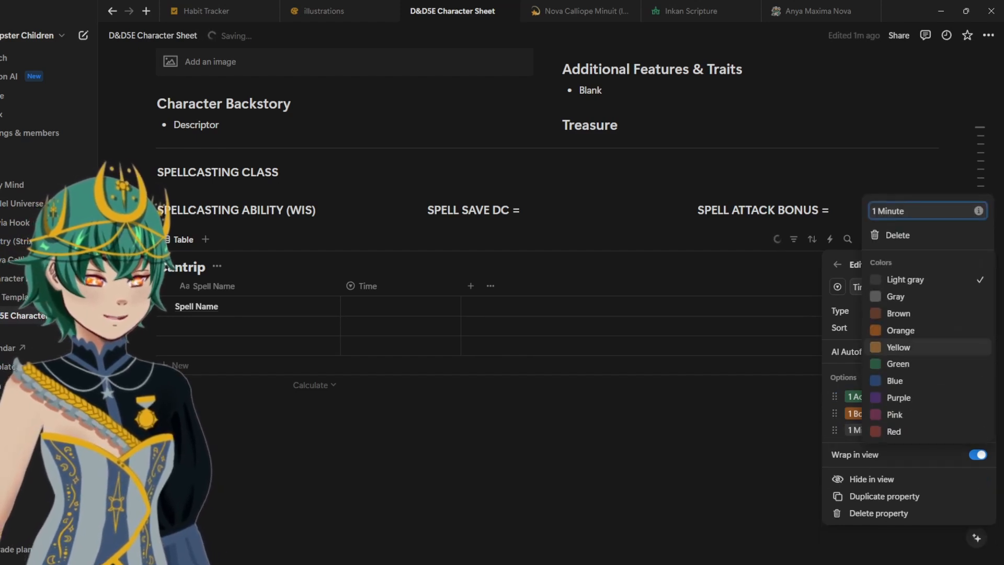
click(910, 364)
key(Escape)
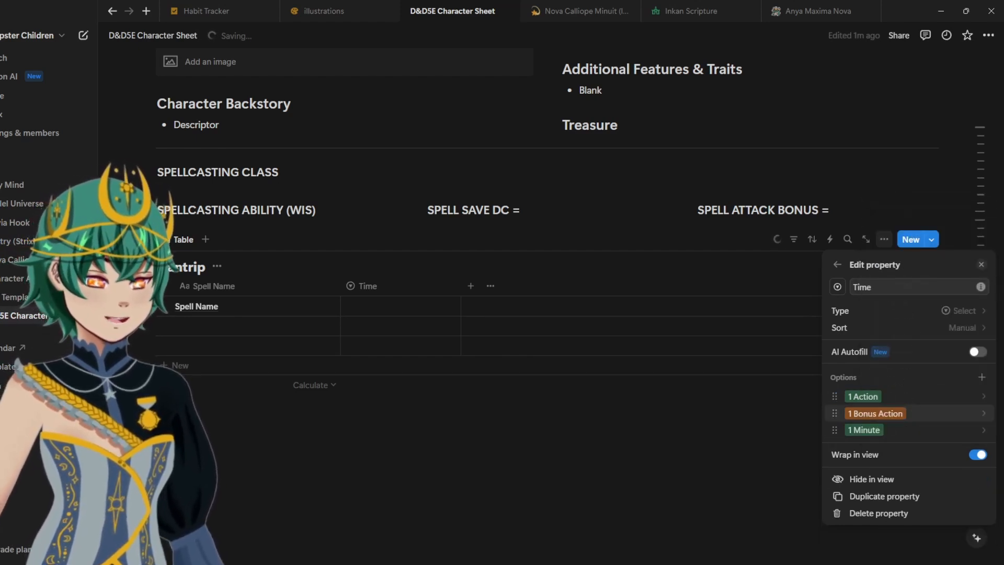
click(876, 413)
click(899, 325)
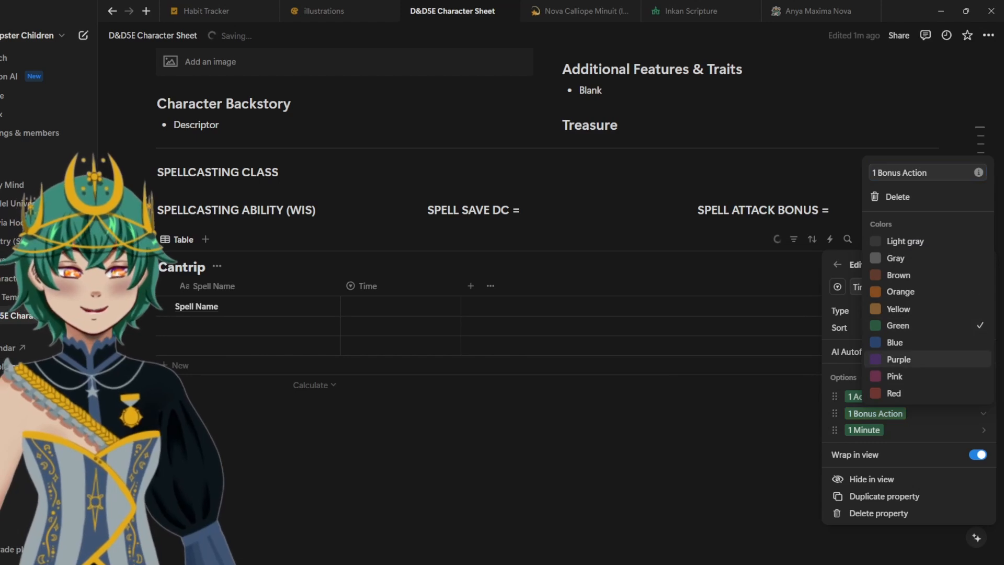
key(Escape)
key(Escape)
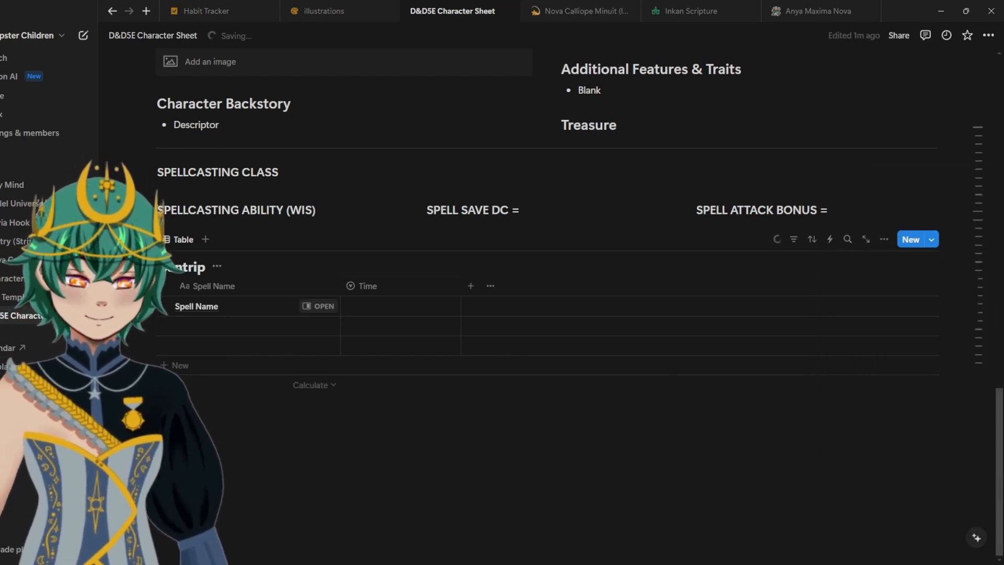
Step: Set the first row's Time to "1 Bonus Action" and narrow the Time column to fit that tag
click(401, 307)
click(395, 362)
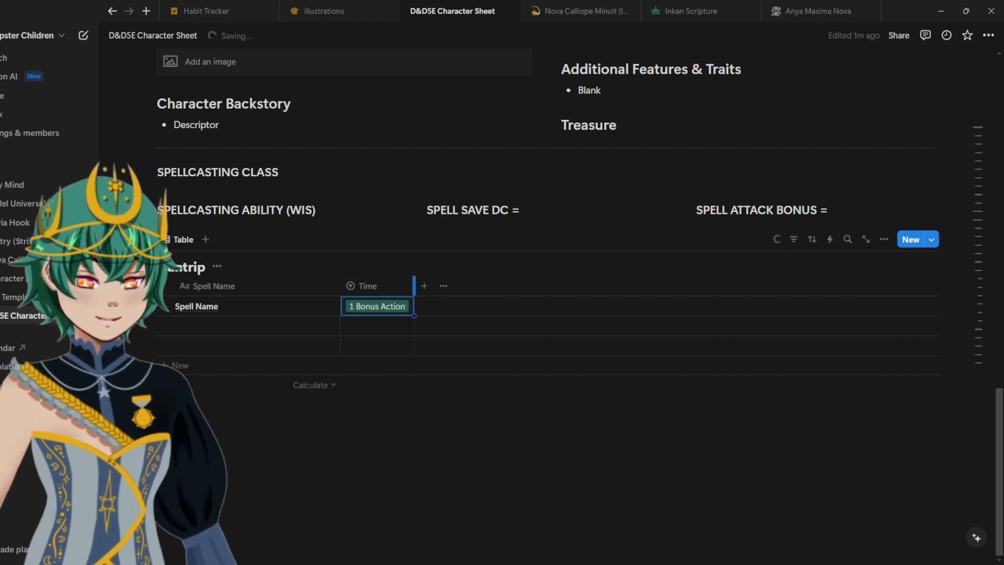
drag(415, 286, 596, 286)
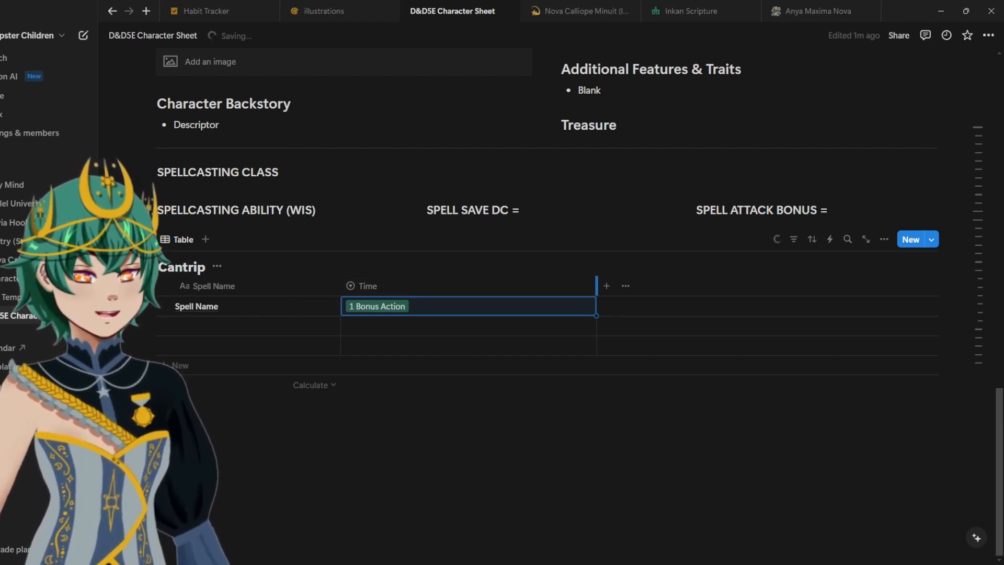
drag(597, 285, 414, 285)
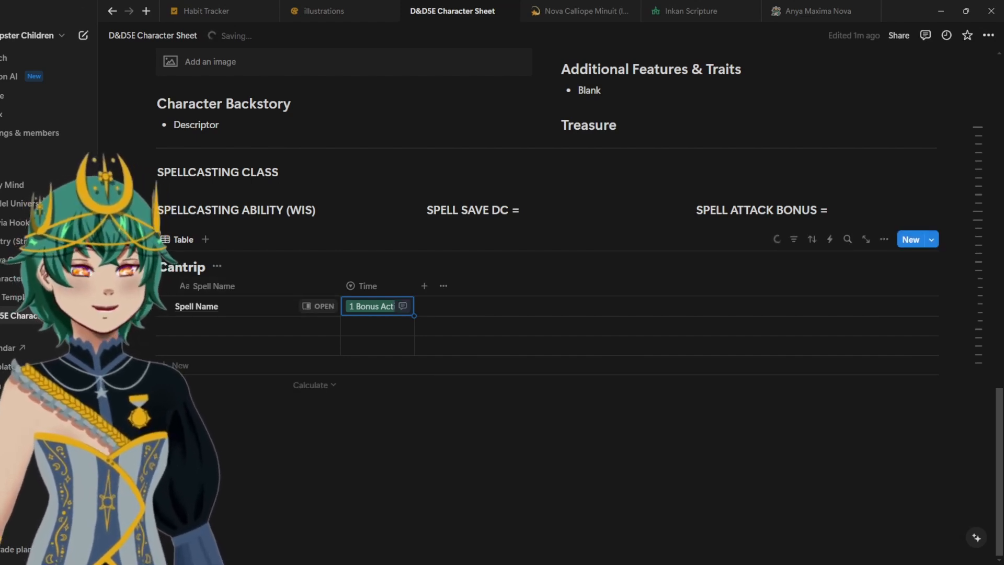
Step: Add a Select property named "Range" to the Cantrip table after consulting the level 7 character page
click(581, 11)
click(452, 11)
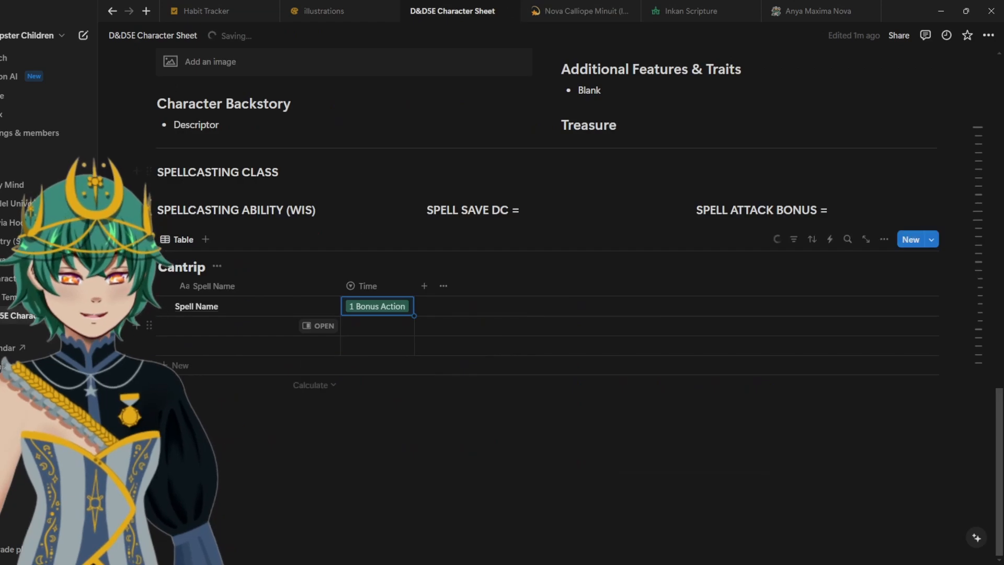
click(424, 286)
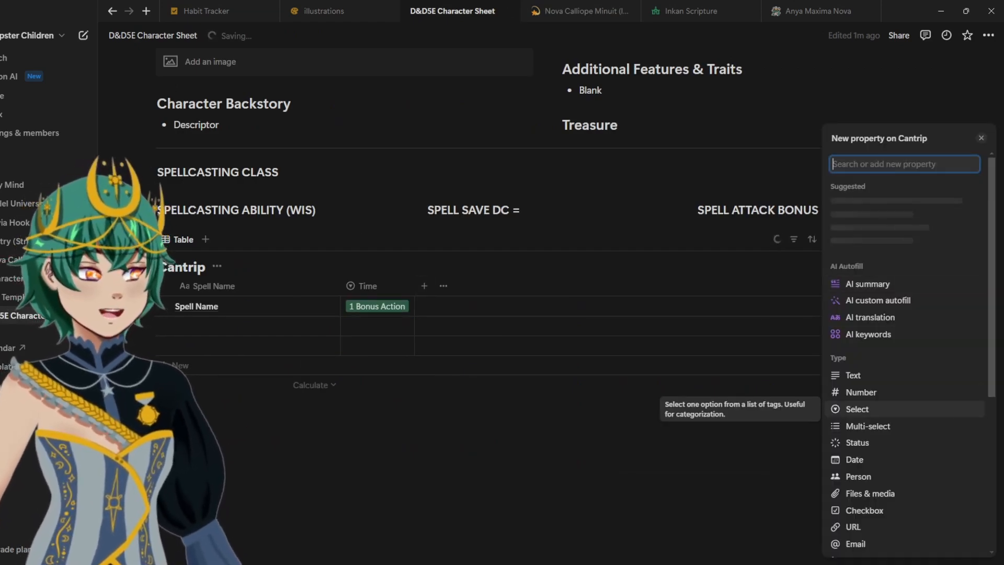
click(858, 409)
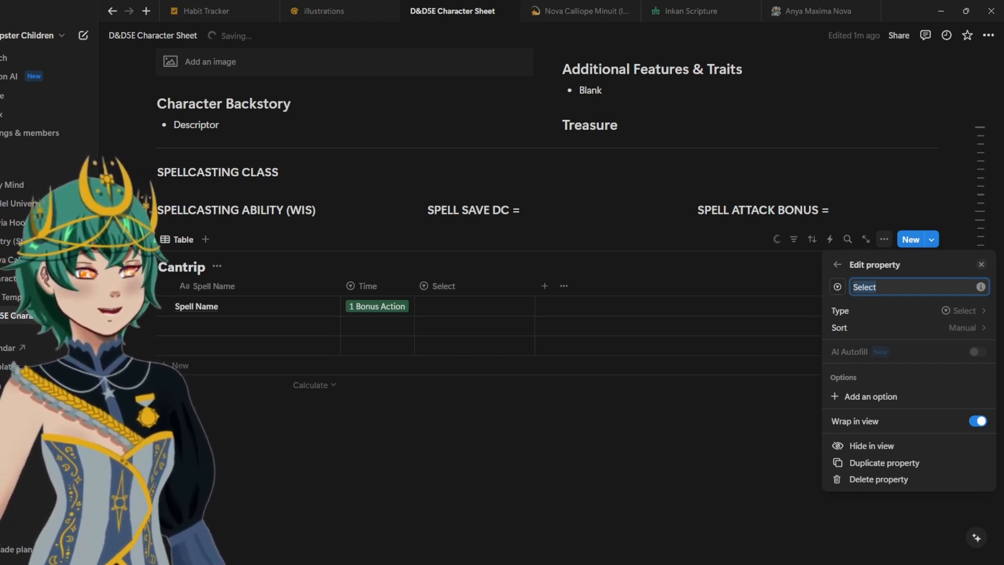
text(Range)
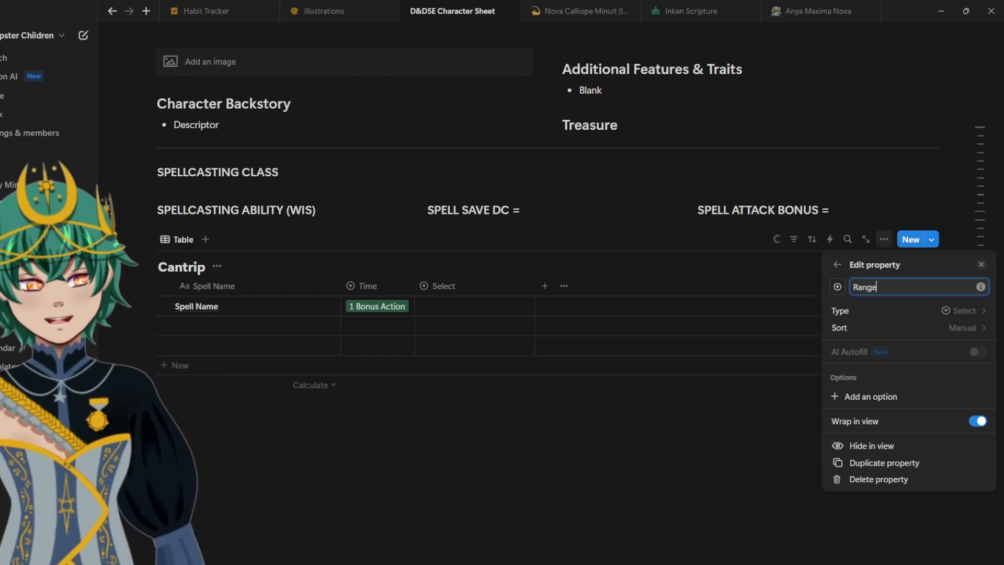
Step: Add the options "Self", "Touch", "30 ft", "60 ft", "90 ft" and "120 ft" to the Range property
click(871, 396)
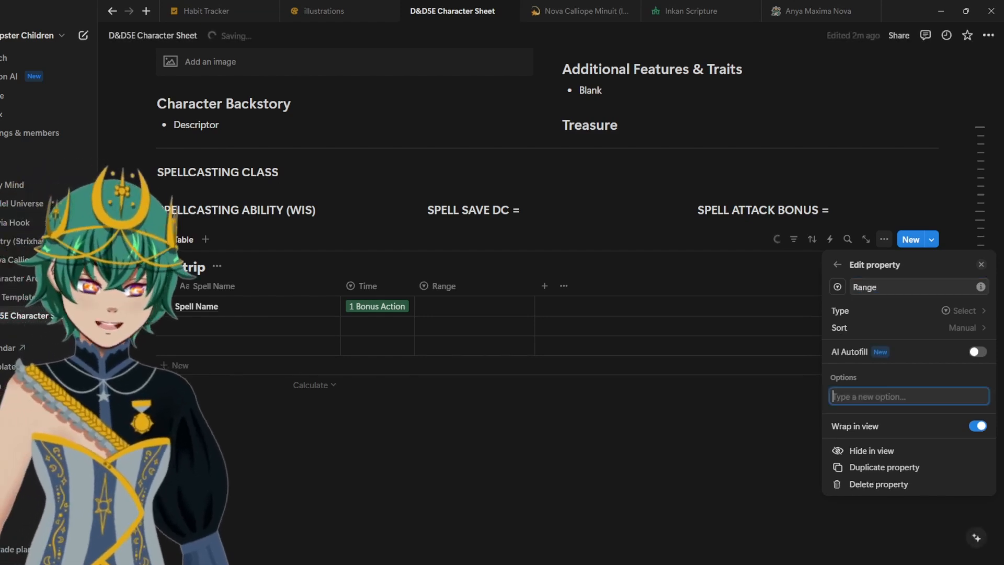
text(Self)
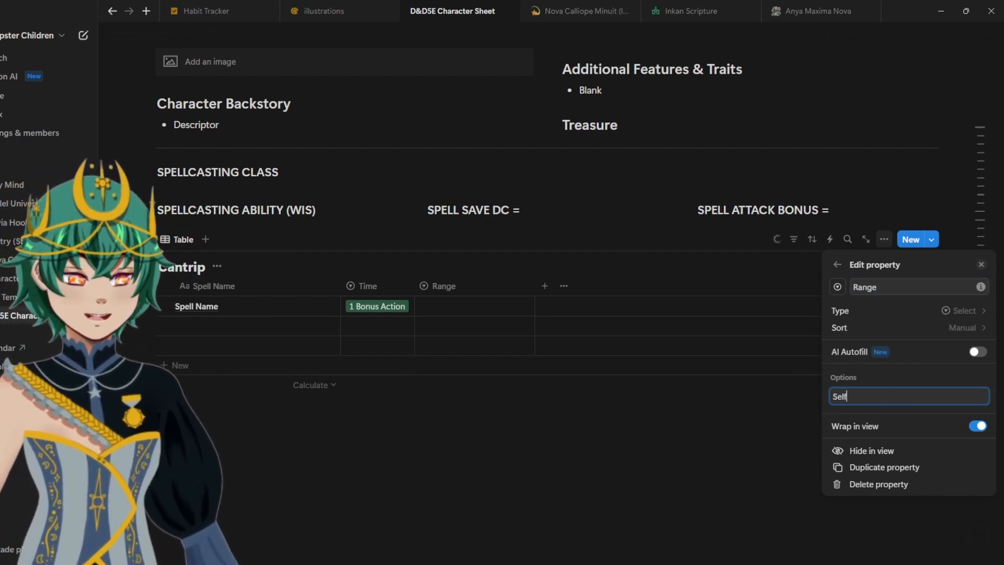
key(Return)
text(Touch)
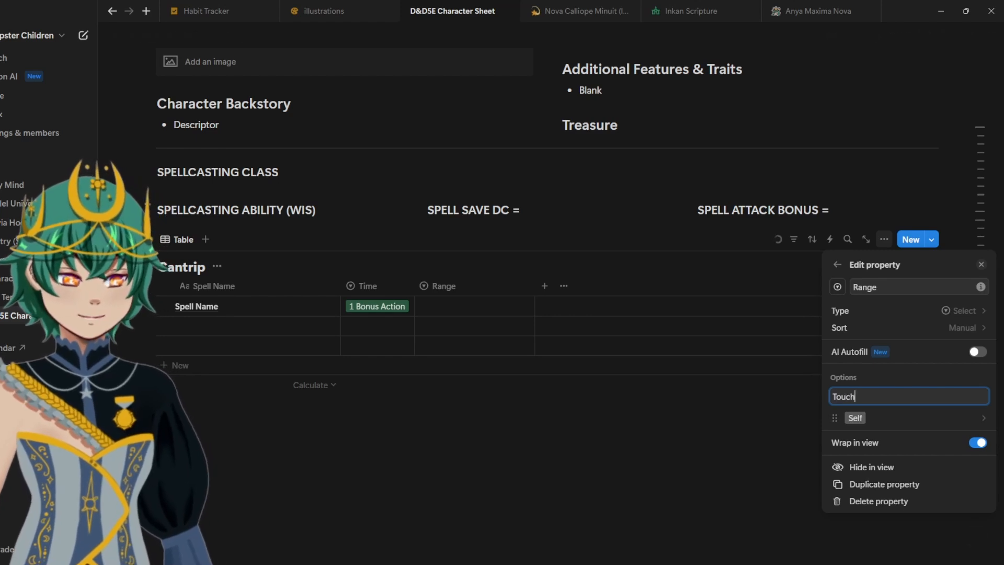
key(Return)
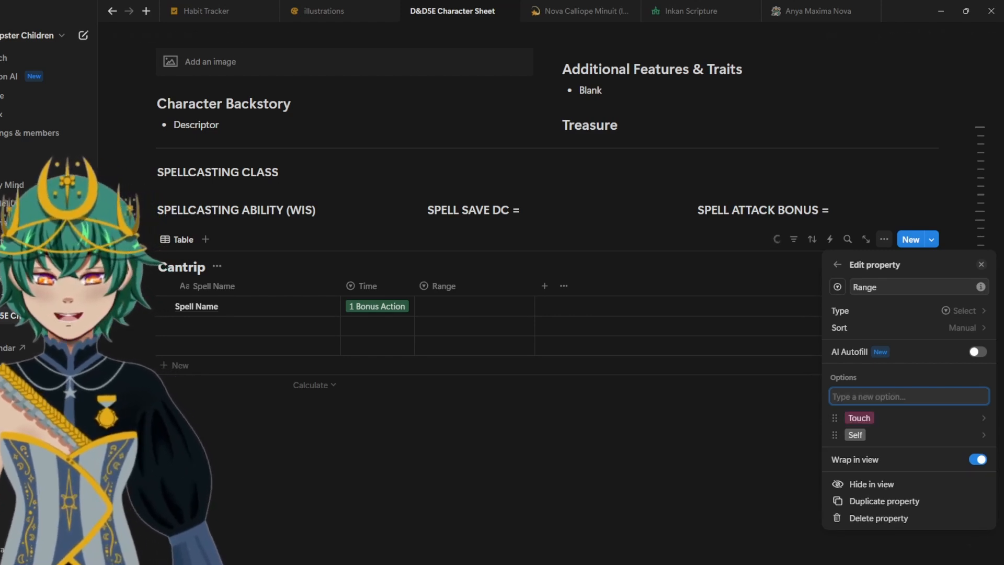
text(30)
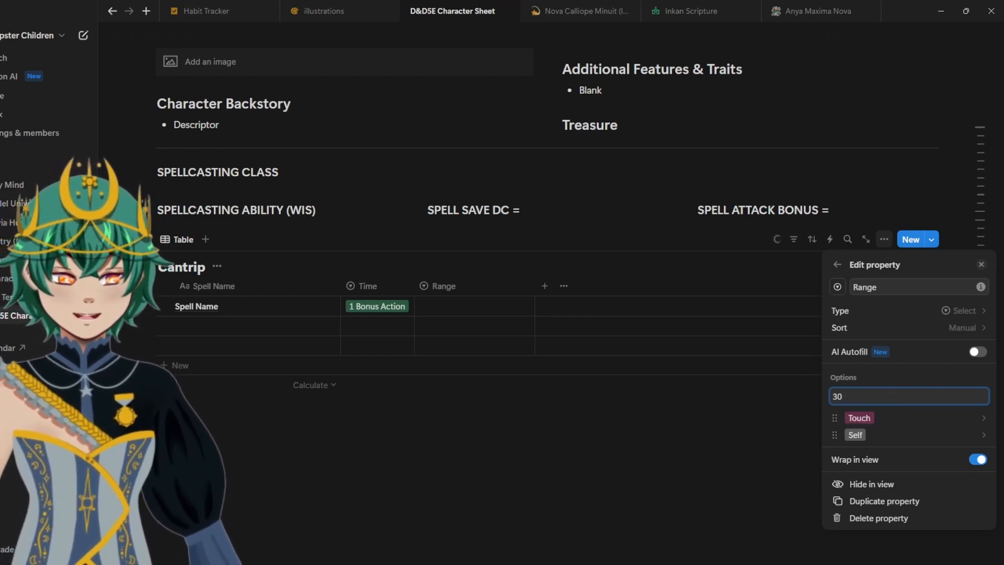
text( ft)
key(Return)
text(60)
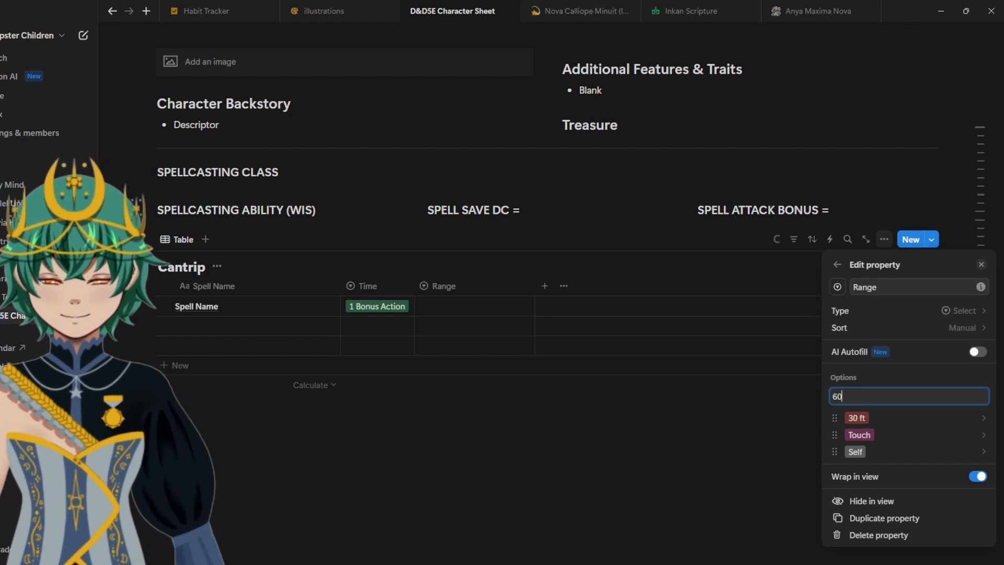
text( ft)
key(Return)
text(90 ft)
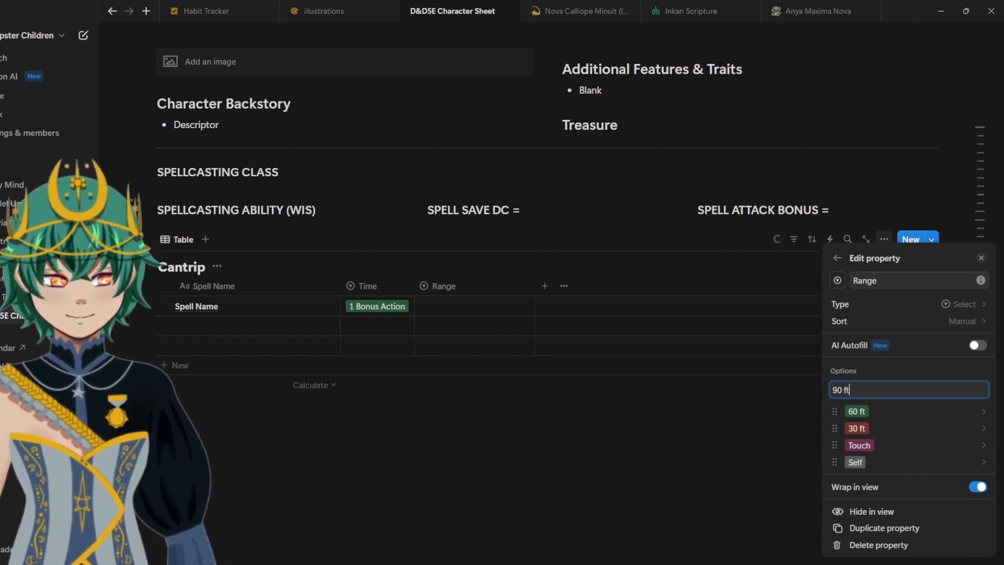
key(Return)
text(120 ft)
key(Return)
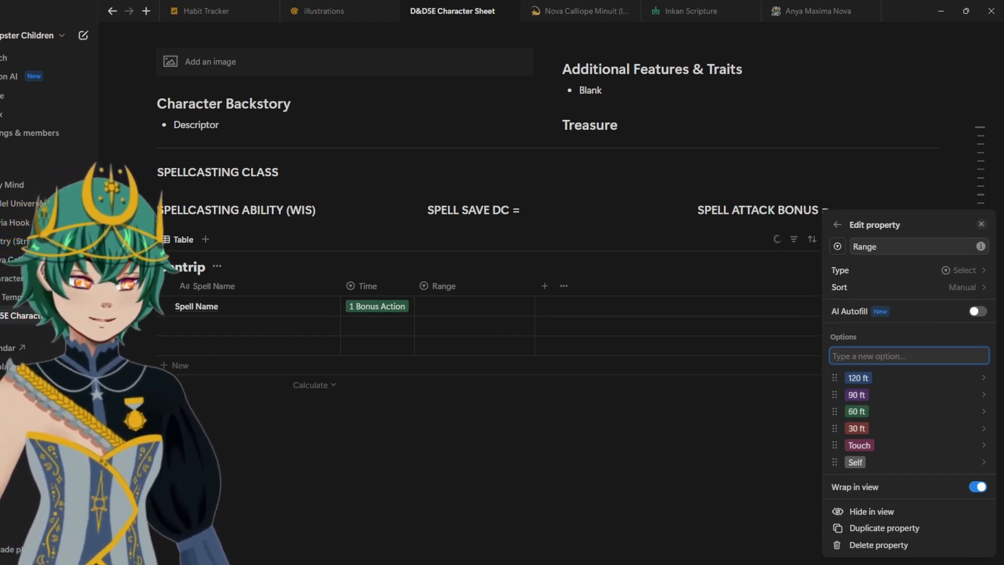
Step: Check the ranges in the level 7 character's spell lists and add an "Unlimited" option to the Range property
click(580, 11)
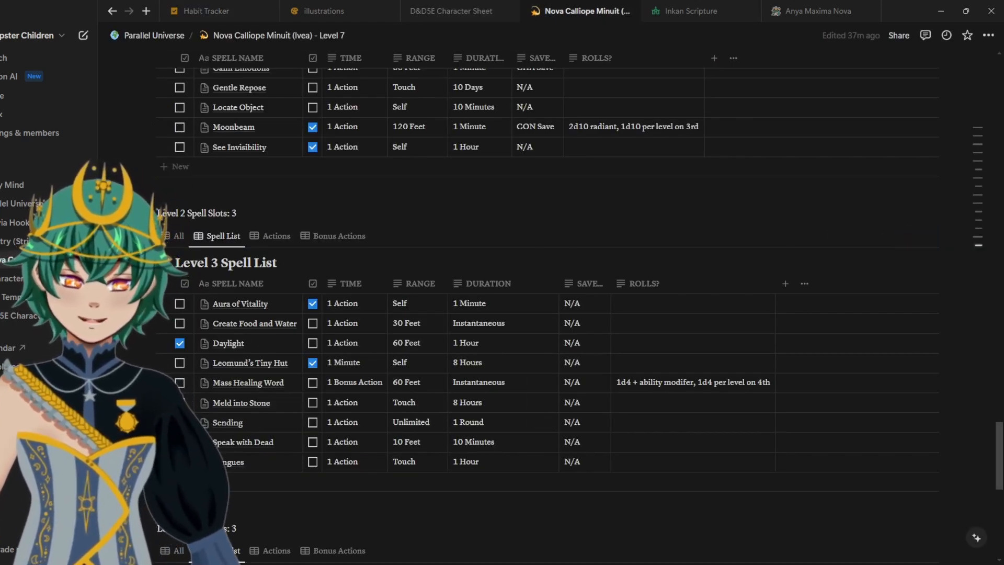
click(340, 10)
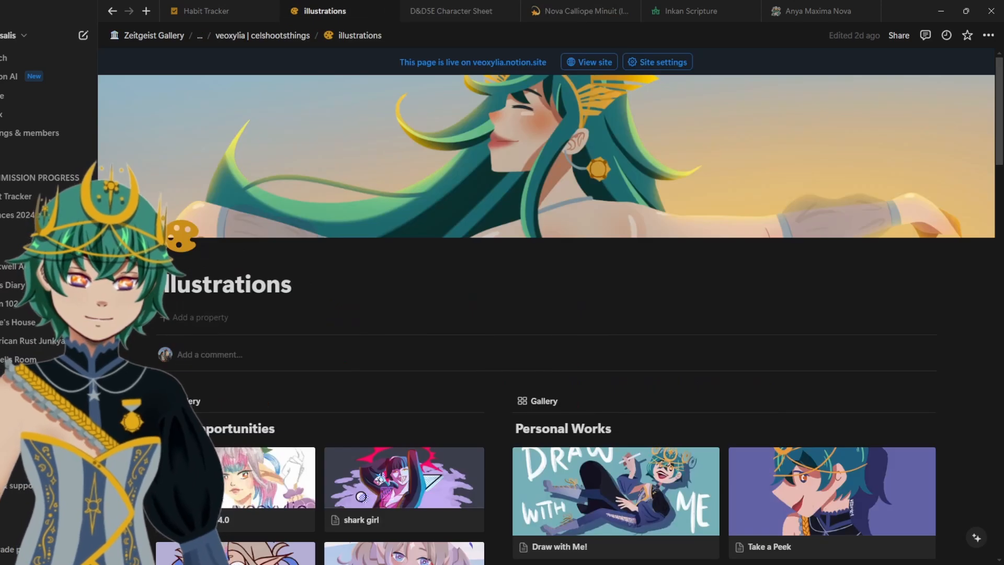
click(452, 11)
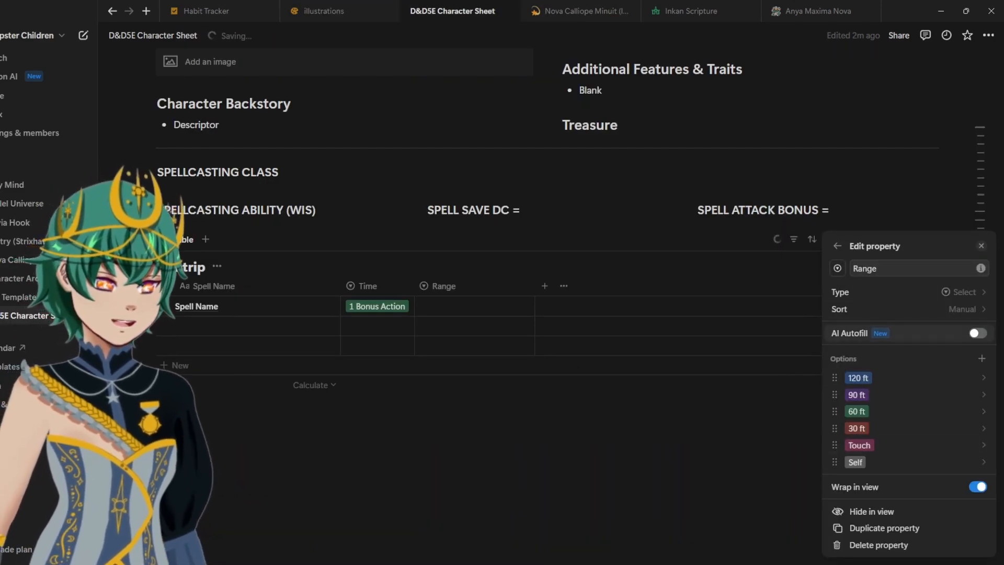
click(982, 358)
text(Unlimited)
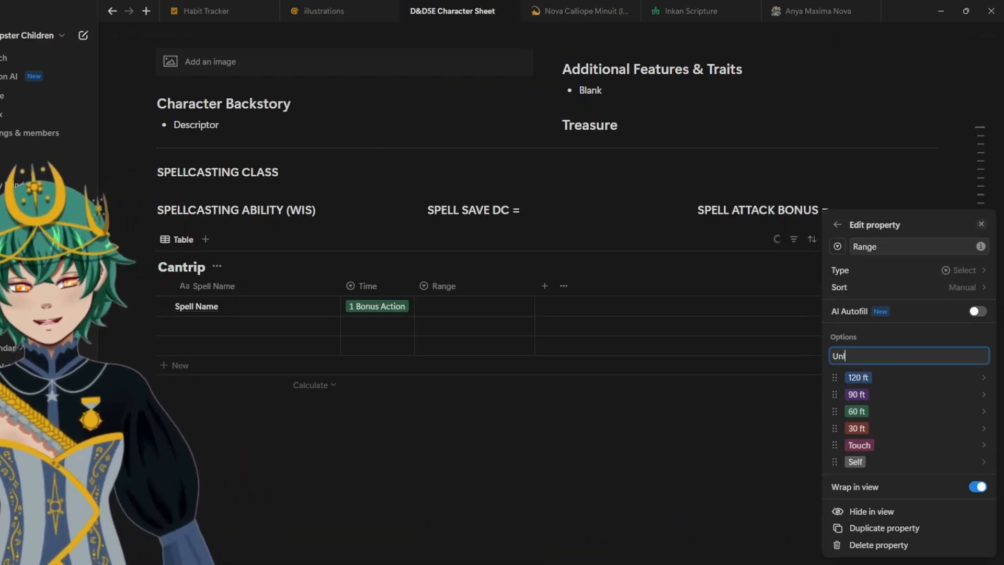
key(Return)
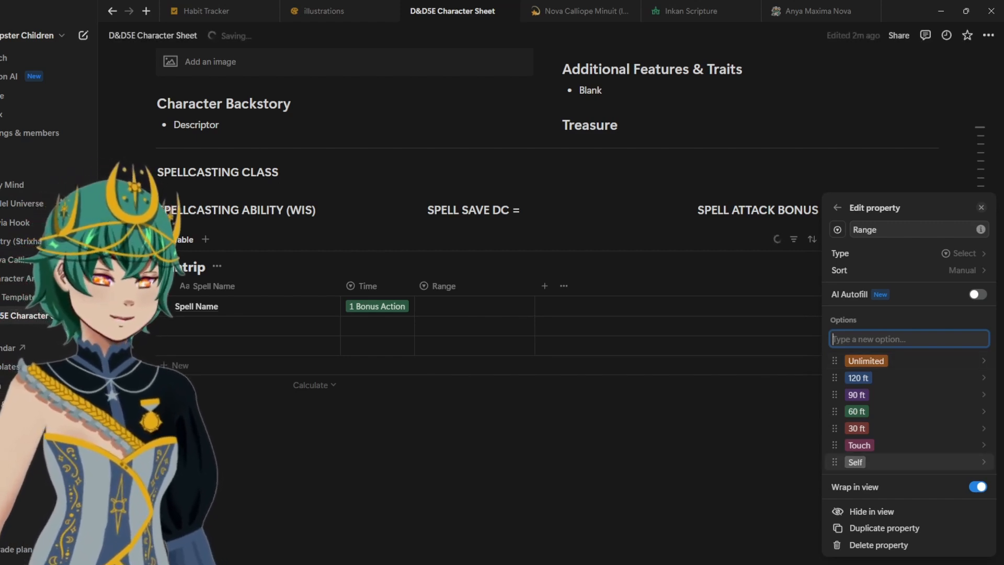
Step: Change the color of the Range options "Self" and "Touch" to yellow
click(915, 462)
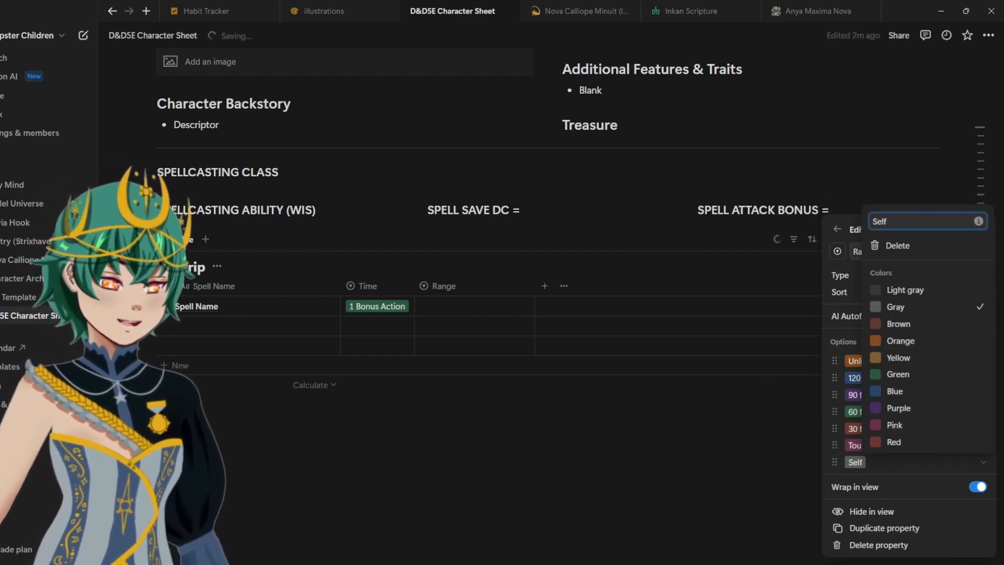
click(898, 357)
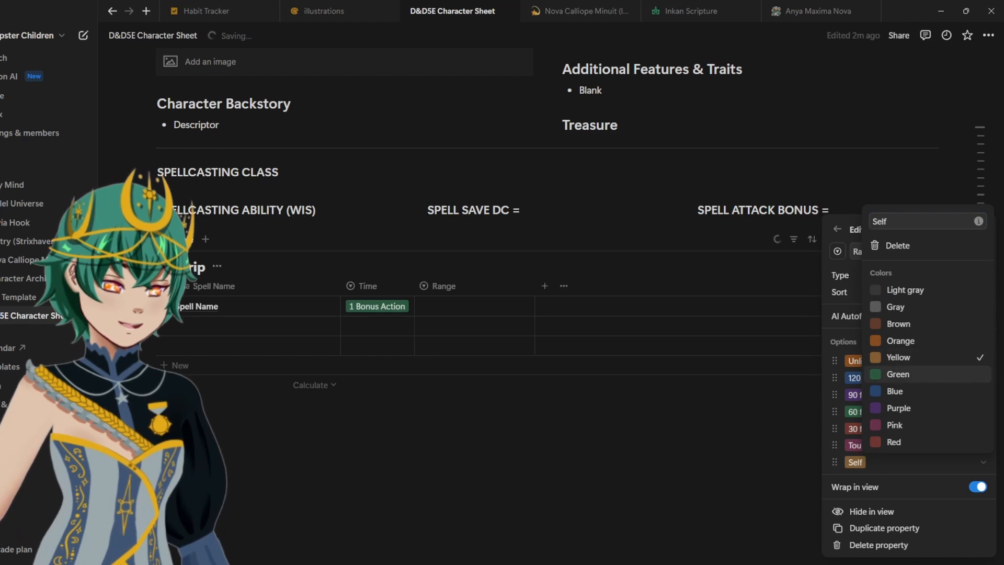
key(Escape)
click(915, 445)
click(899, 337)
key(Escape)
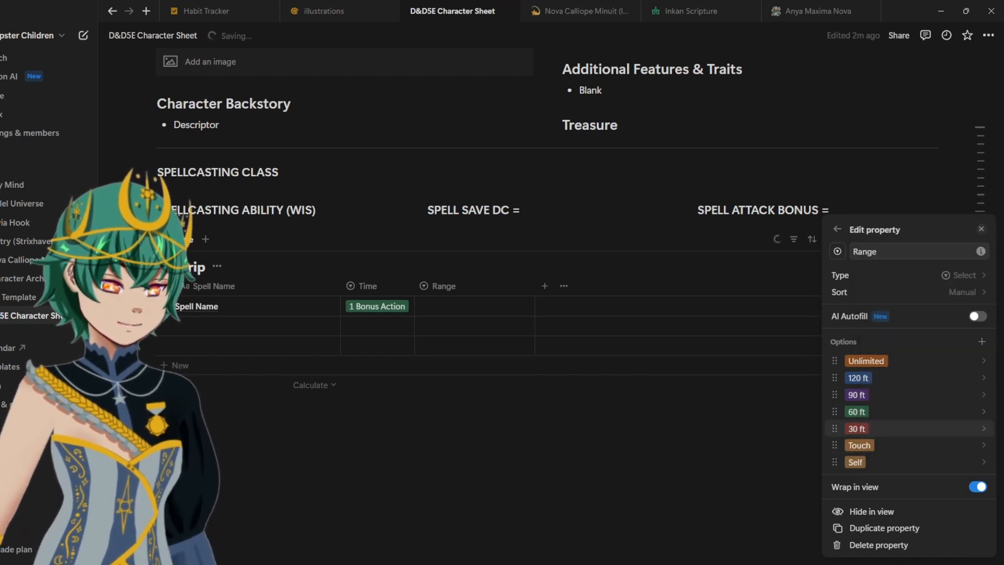
Step: Change the color of the Range options "30 ft", "60 ft", "90 ft", "120 ft" and "Unlimited" to yellow
click(915, 411)
click(898, 310)
click(915, 395)
click(899, 292)
click(915, 377)
click(899, 276)
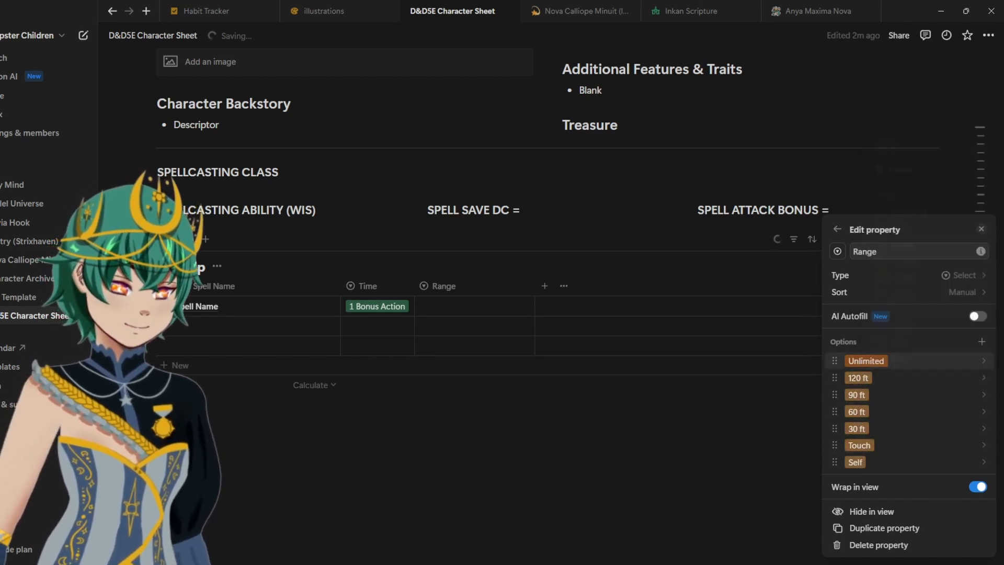
click(915, 361)
click(899, 259)
Step: Set the Range of the "Spell Name" row to "Unlimited" and narrow the Range column to fit its content
click(474, 306)
click(474, 306)
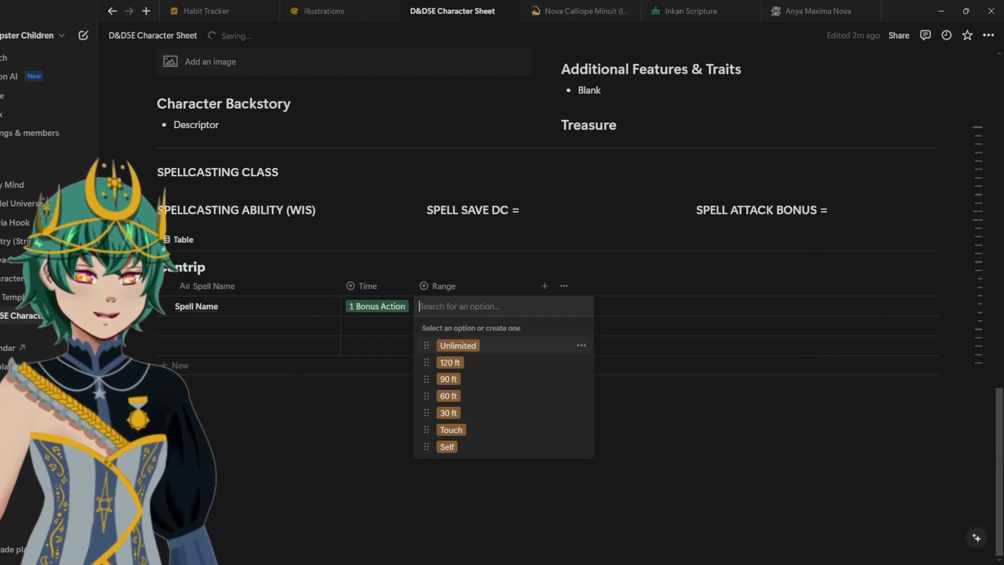
click(460, 345)
drag(535, 286, 475, 286)
Step: Add a Text property named "Duration" to the Cantrip table, consulting the spell list columns on the level 7 character page
click(580, 11)
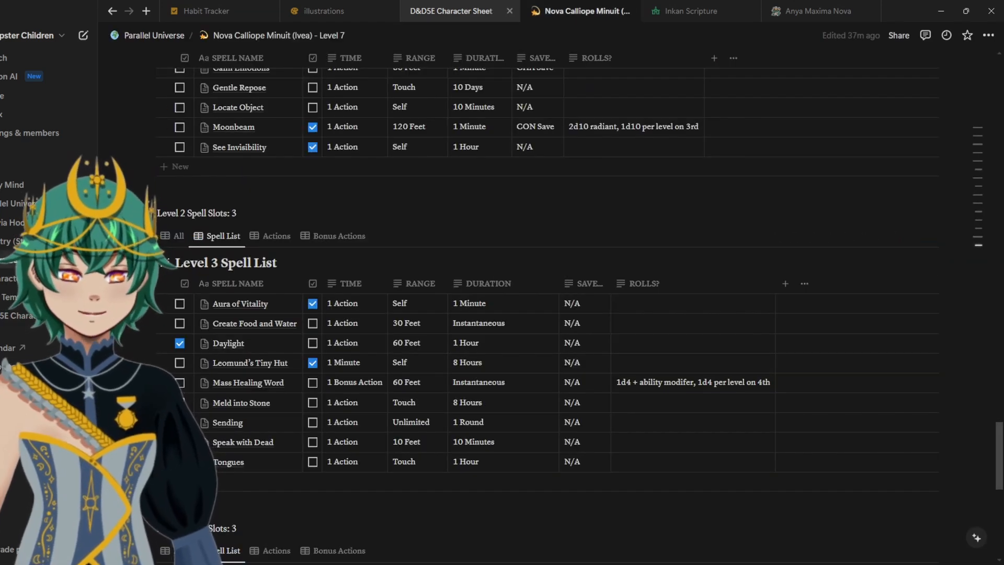
click(460, 11)
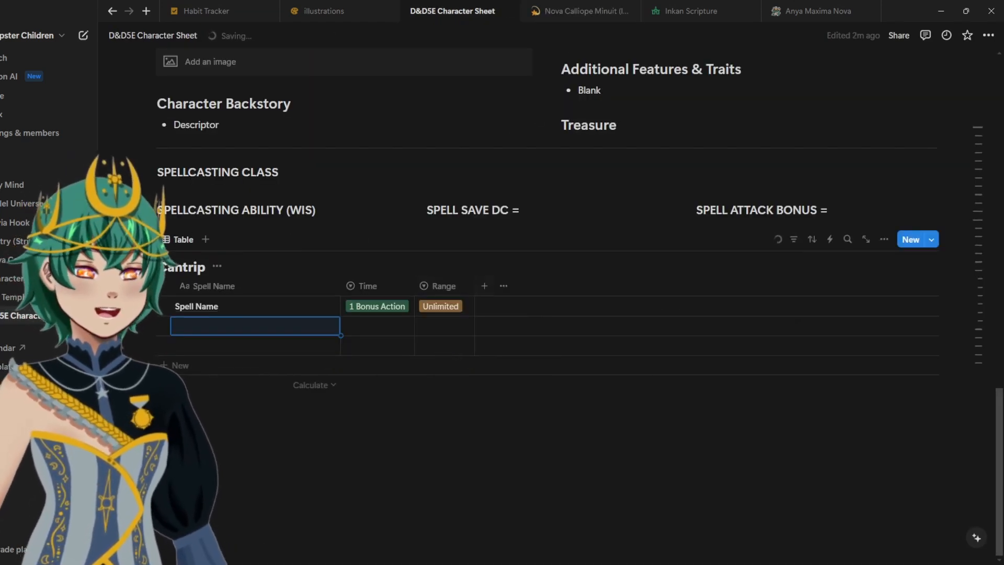
click(485, 286)
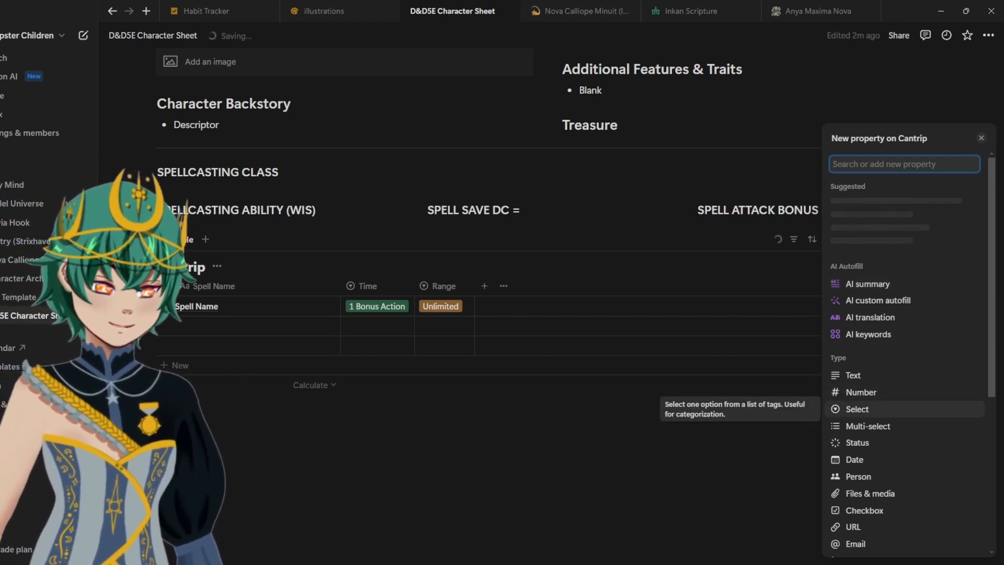
click(853, 375)
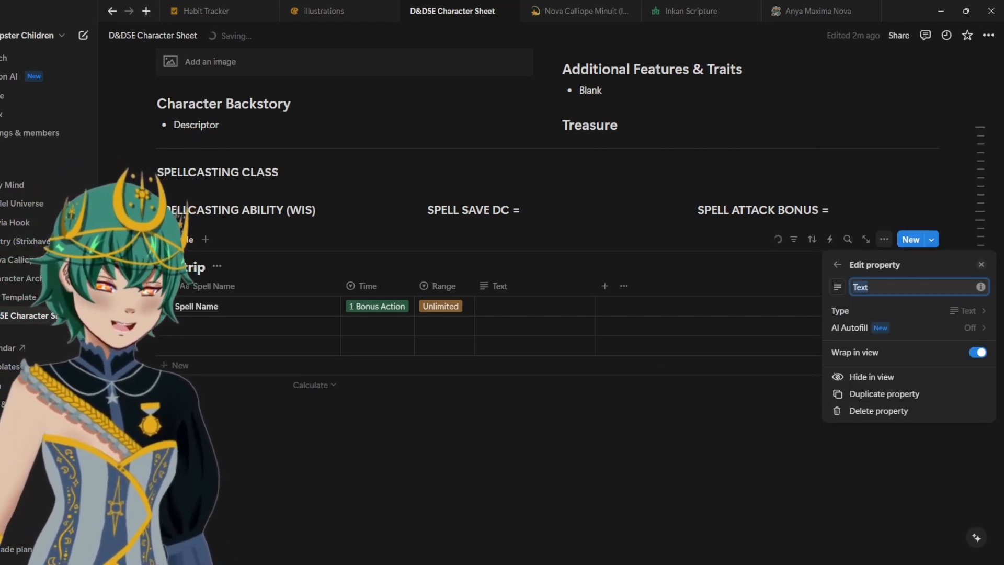
click(581, 11)
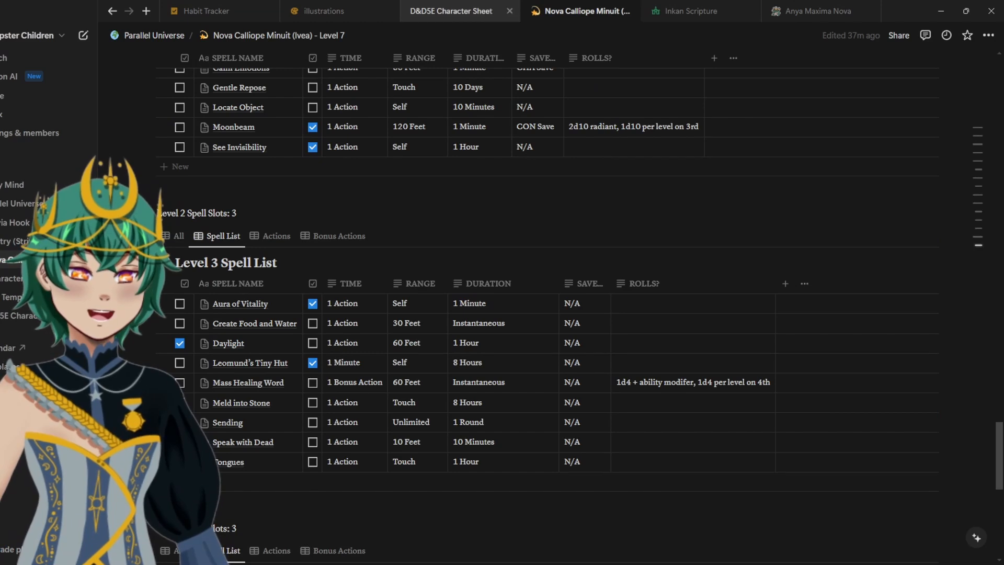
click(460, 11)
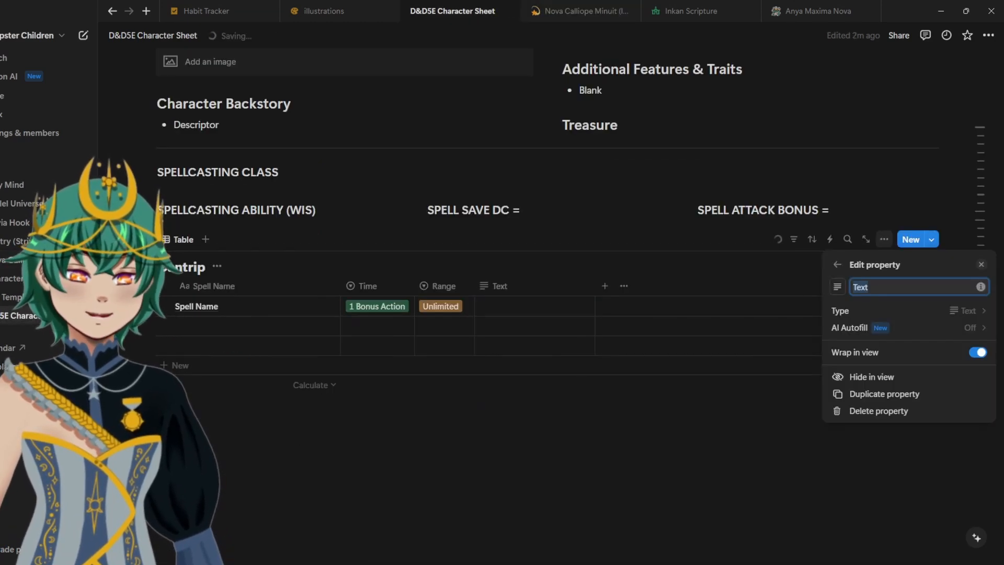
click(514, 286)
click(514, 286)
text(Duration)
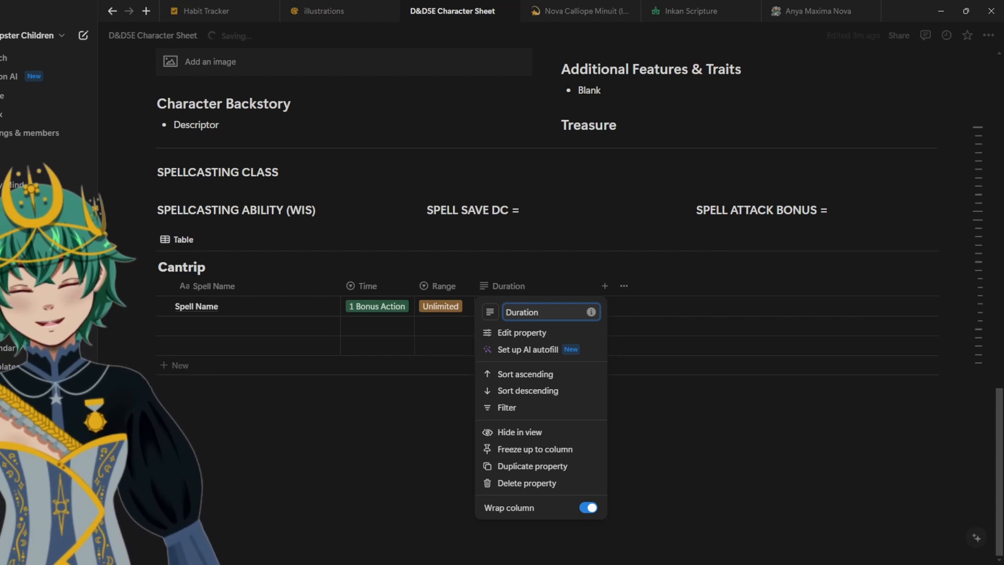
key(Return)
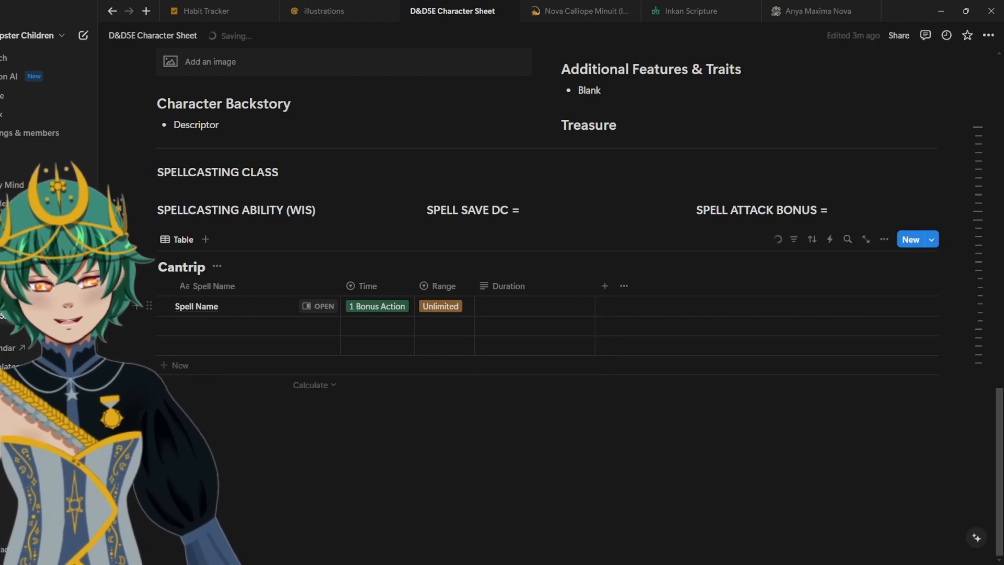
Step: Enter "8 Hours" as the Duration of the "Spell Name" row and check it against the level 7 character page
click(534, 306)
text(8 Hours)
key(Return)
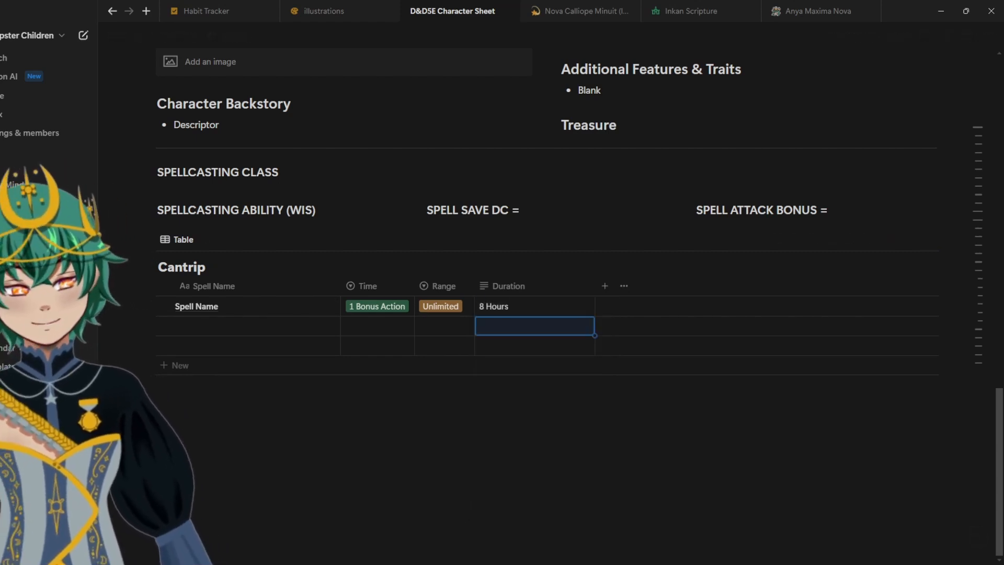
key(ctrl+Tab)
click(452, 11)
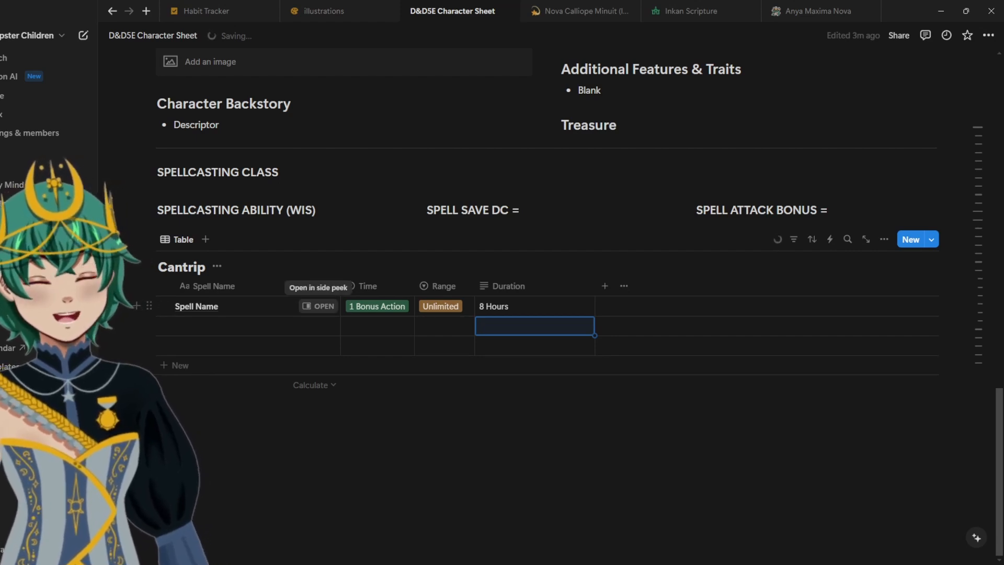
Step: Open the "Spell Name" entry's page and write "Input the details of your spell" in its body
click(319, 306)
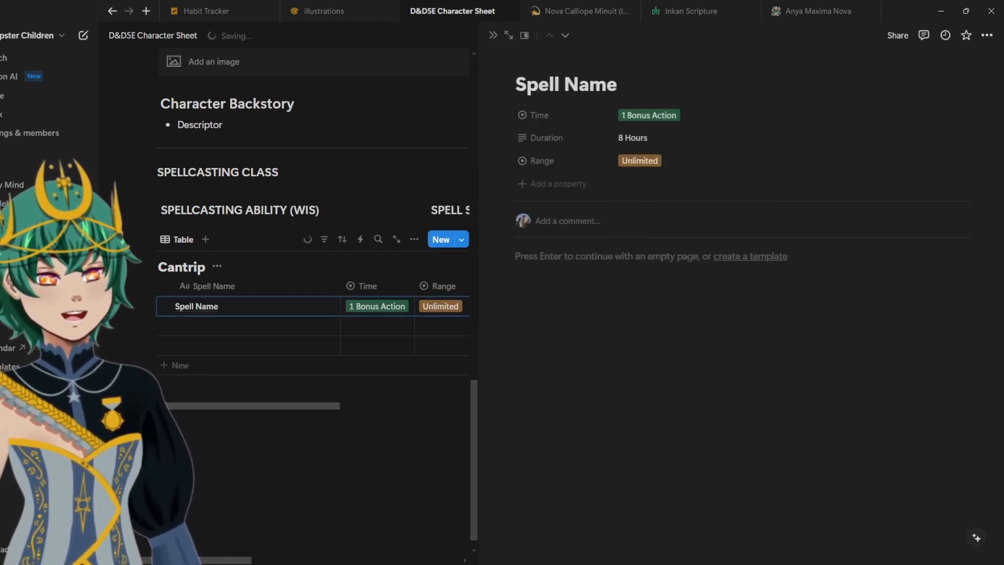
text(In)
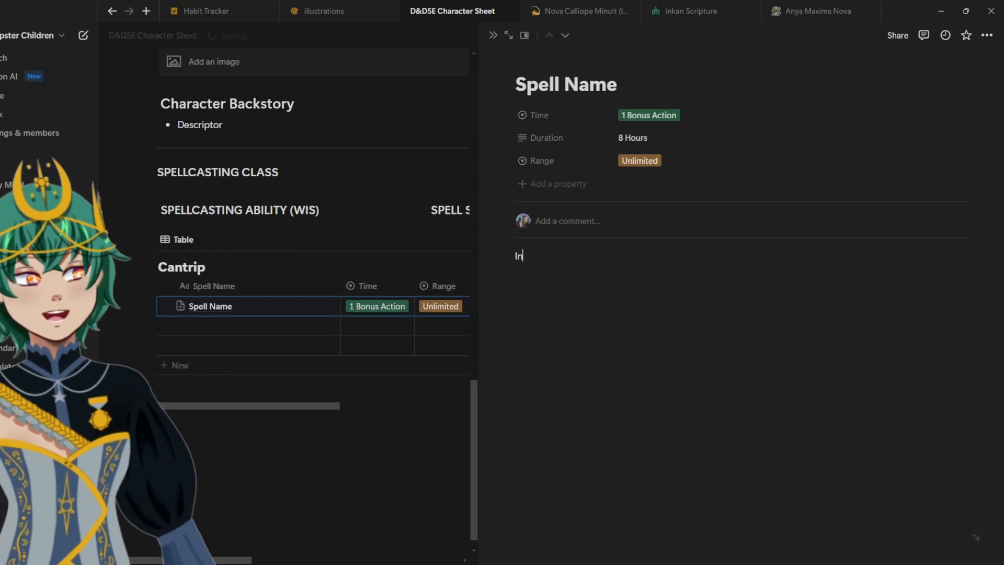
text(put the details )
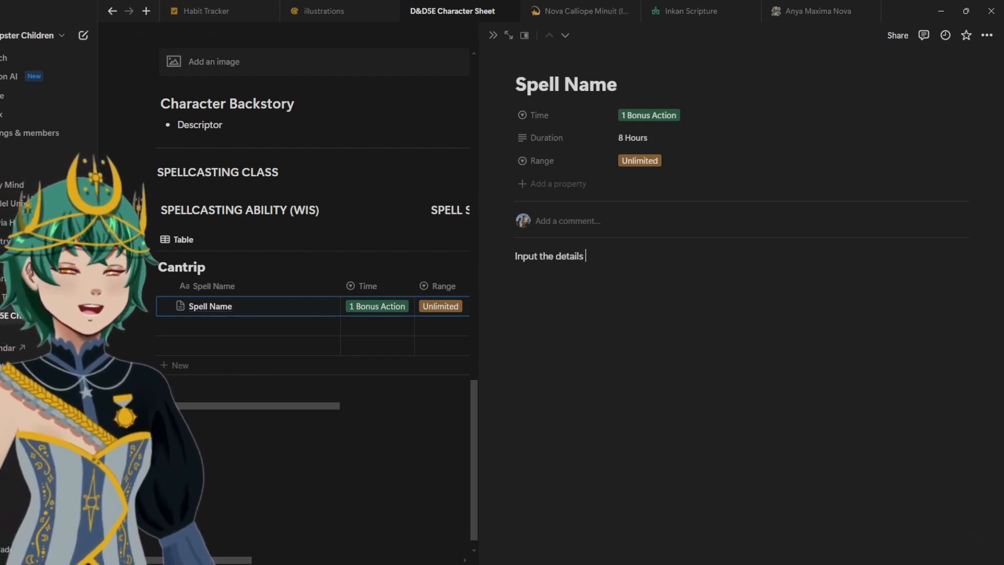
text(of your spell)
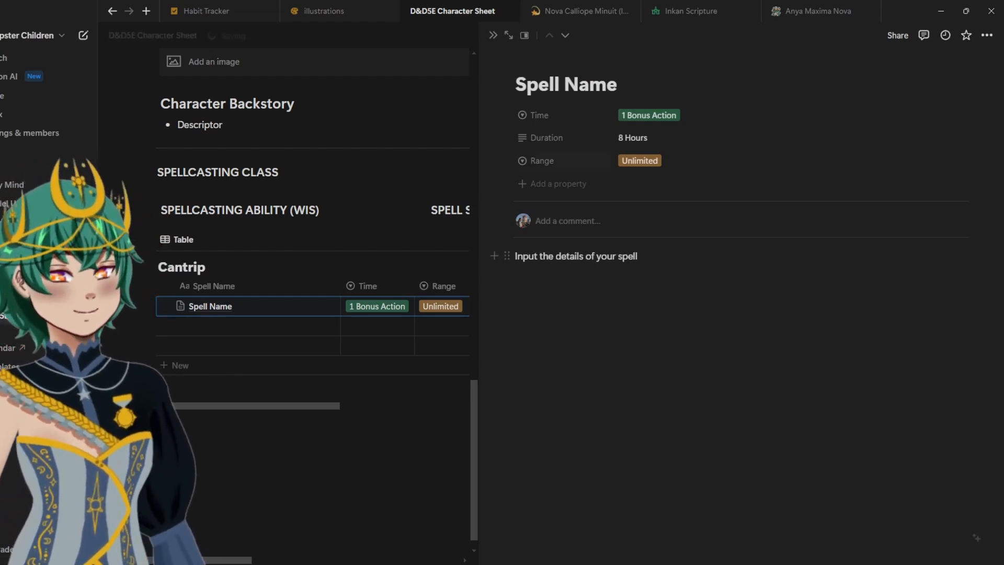
key(Escape)
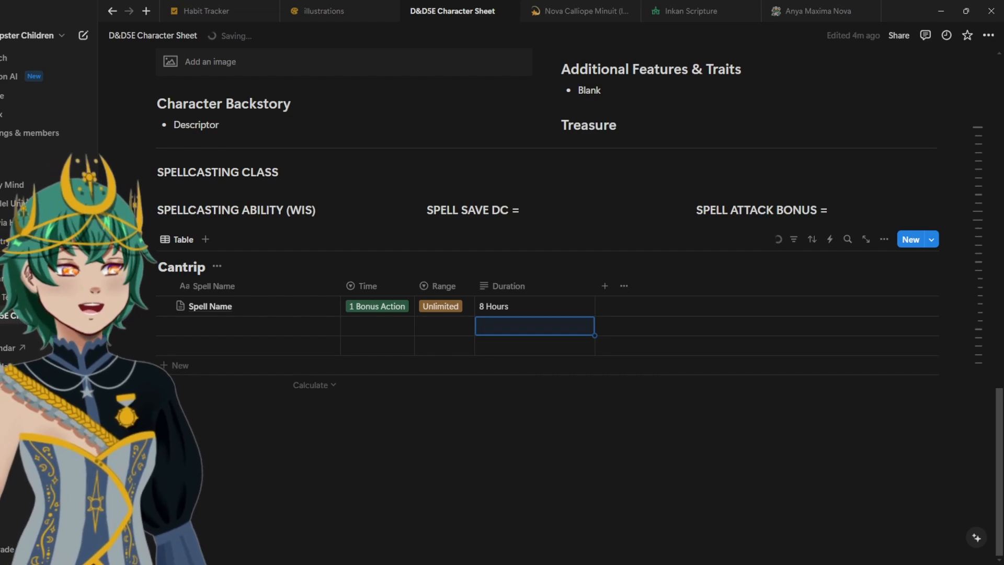
Step: Add a Checkbox property named "Used?" to the Cantrip table
click(605, 285)
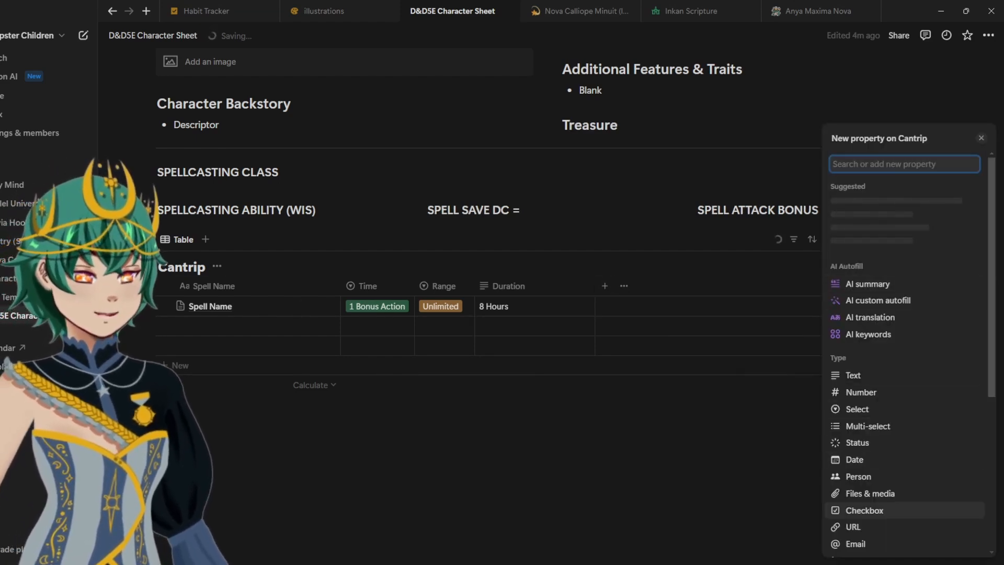
click(865, 510)
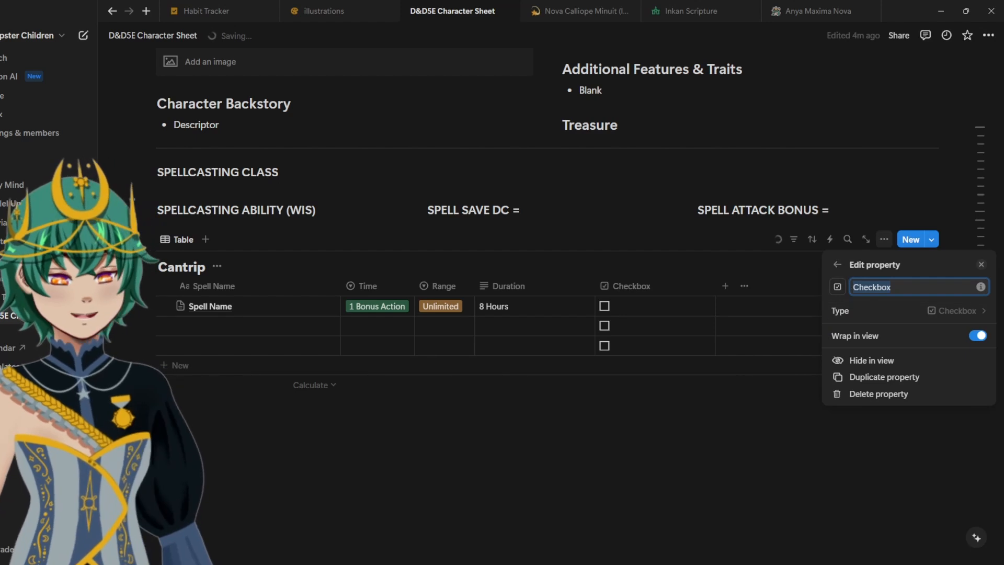
text(Usd)
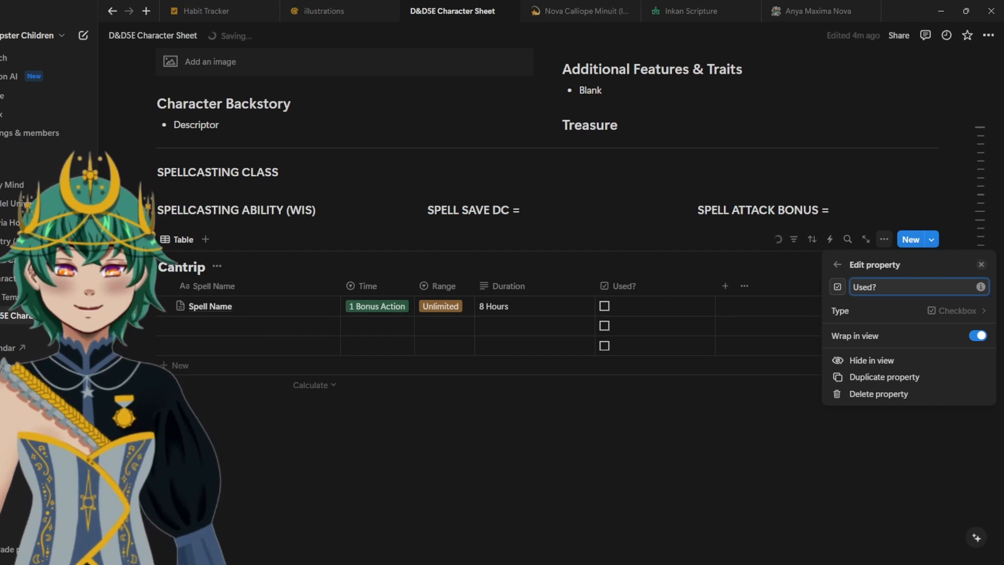
click(981, 265)
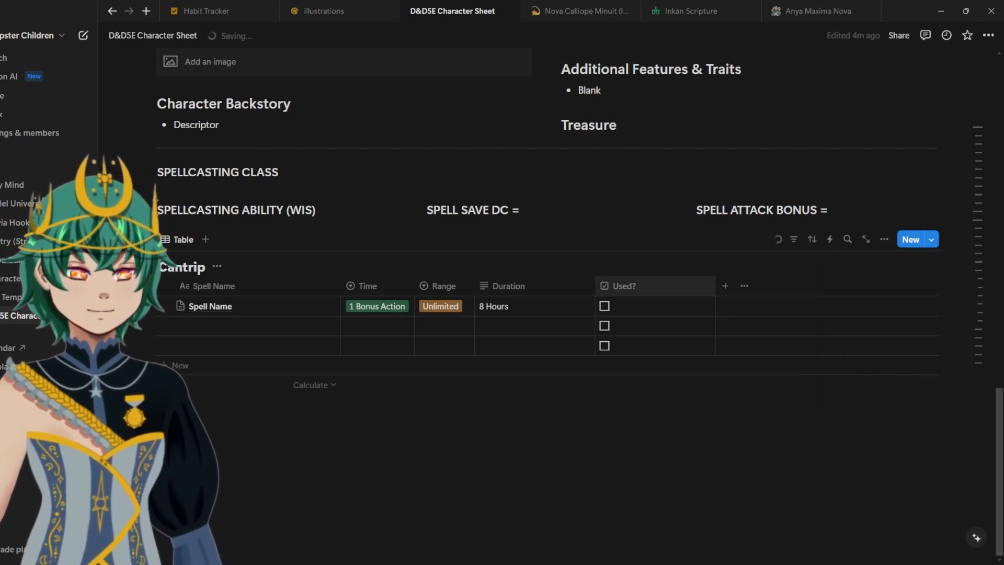
Step: Shrink the "Used?" column to checkbox width and move it in front of the Spell Name column
click(726, 287)
click(708, 286)
drag(715, 286, 179, 286)
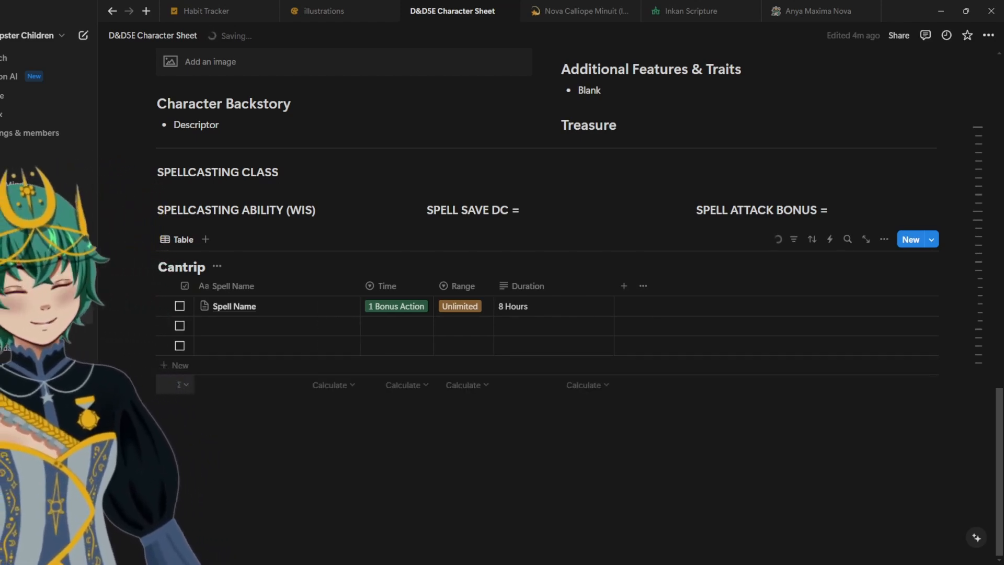
Step: Set the "Used?" column's calculation to count checked boxes and tick the checkbox of the "Spell Name" row
click(182, 384)
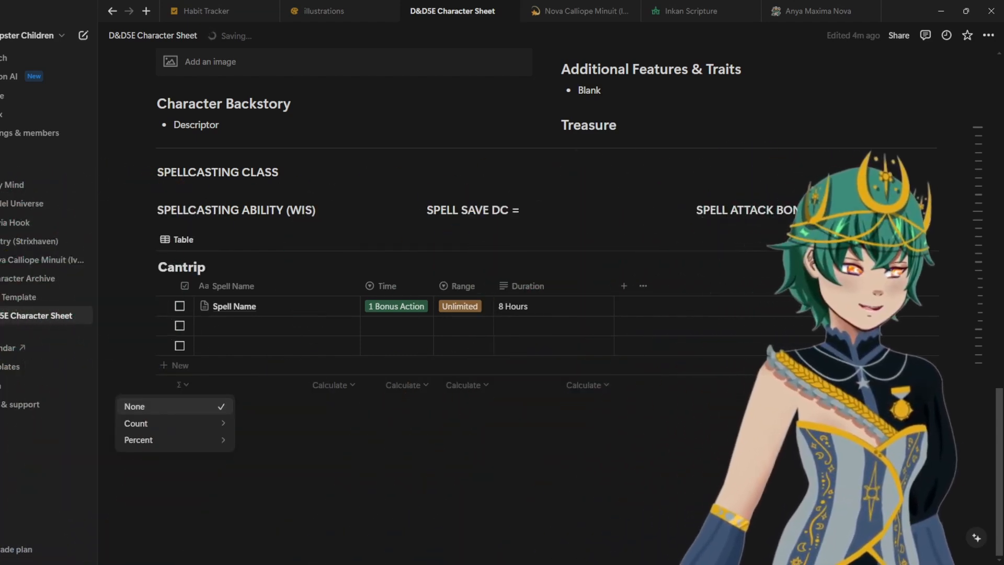
mouse_move(174, 424)
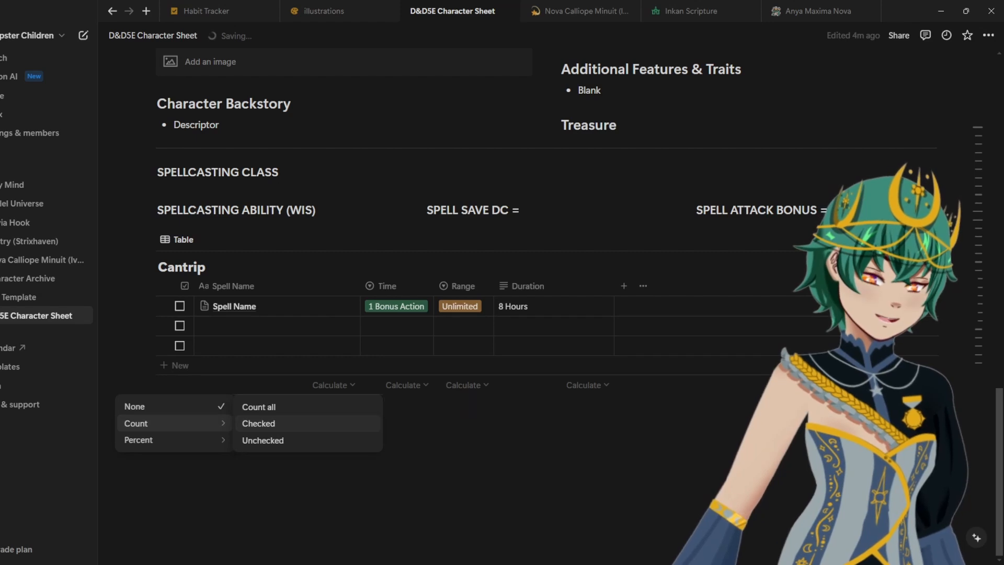
click(292, 346)
click(179, 345)
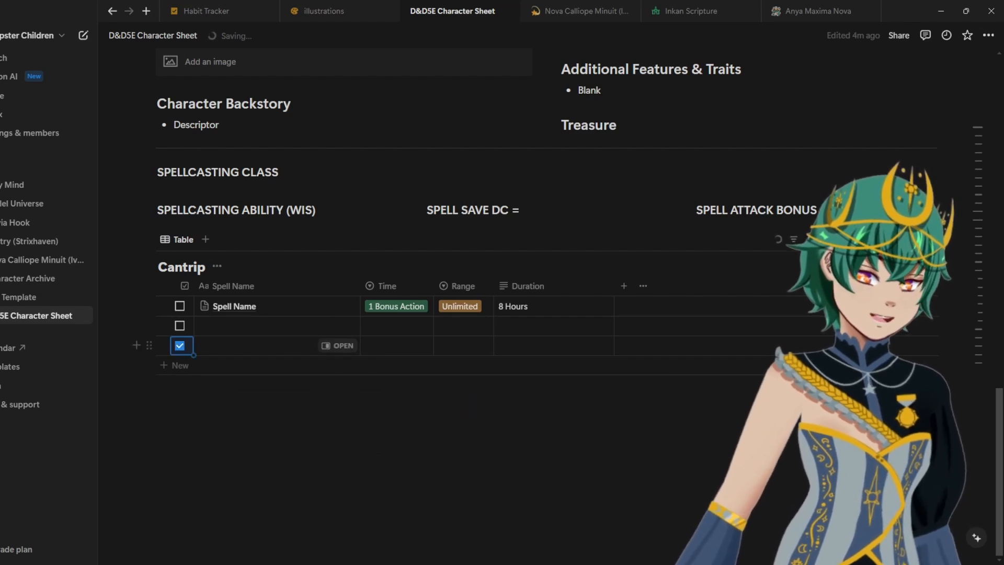
click(174, 385)
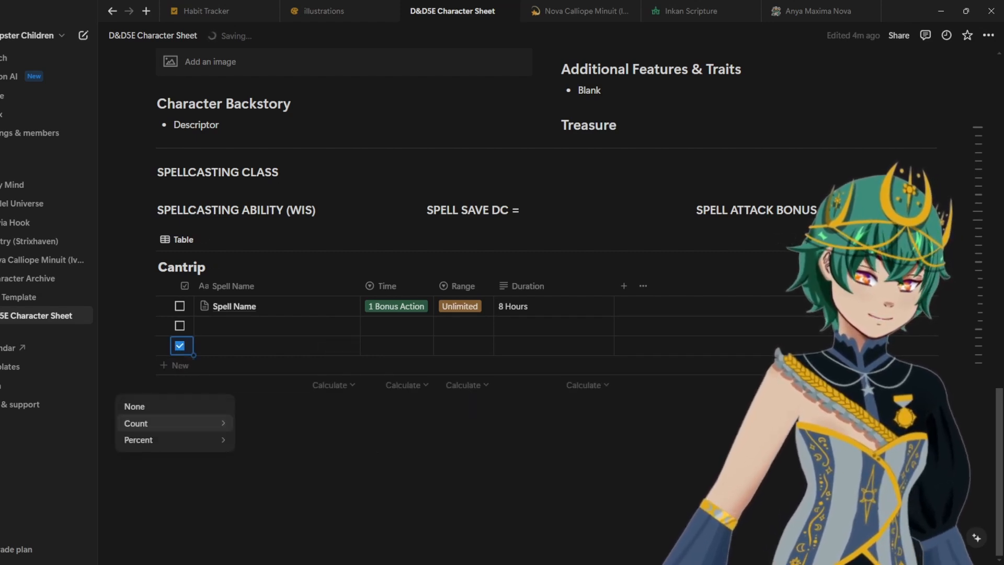
click(272, 386)
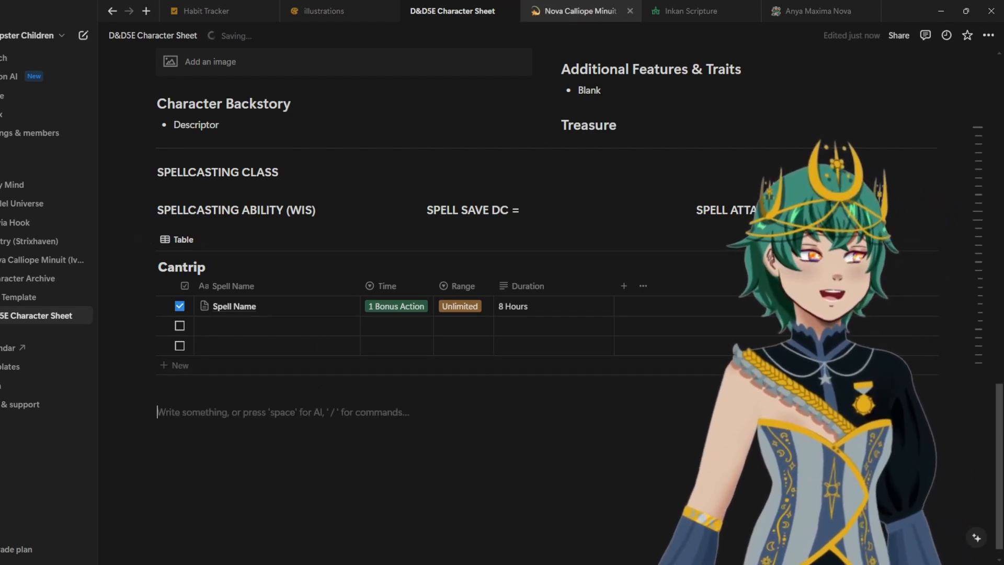
Step: Add a second Table view to the Cantrip database after reviewing the spell list views on the level 7 character page
click(580, 10)
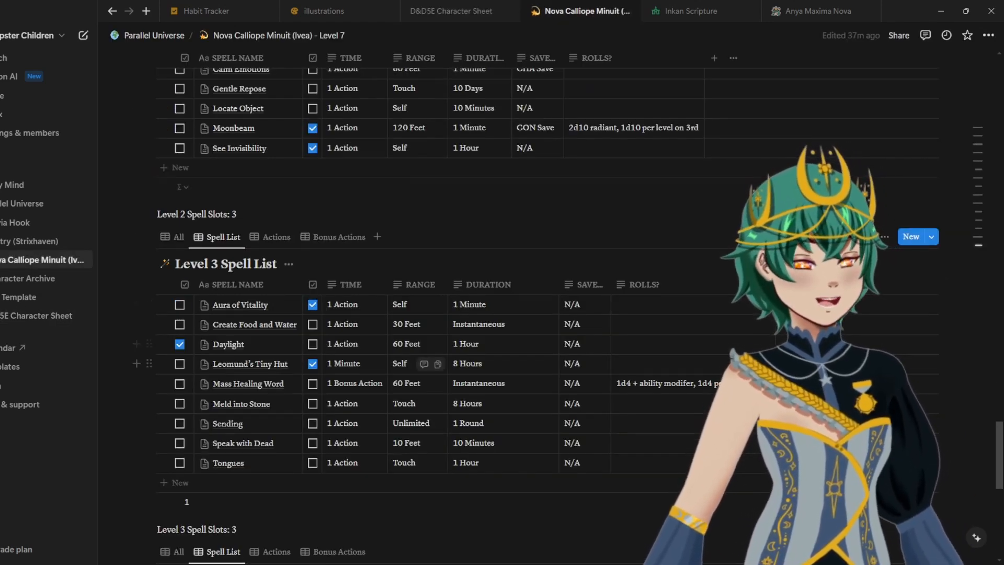
scroll(523, 313, up, 3)
scroll(523, 314, down, 2)
scroll(366, 272, down, 2)
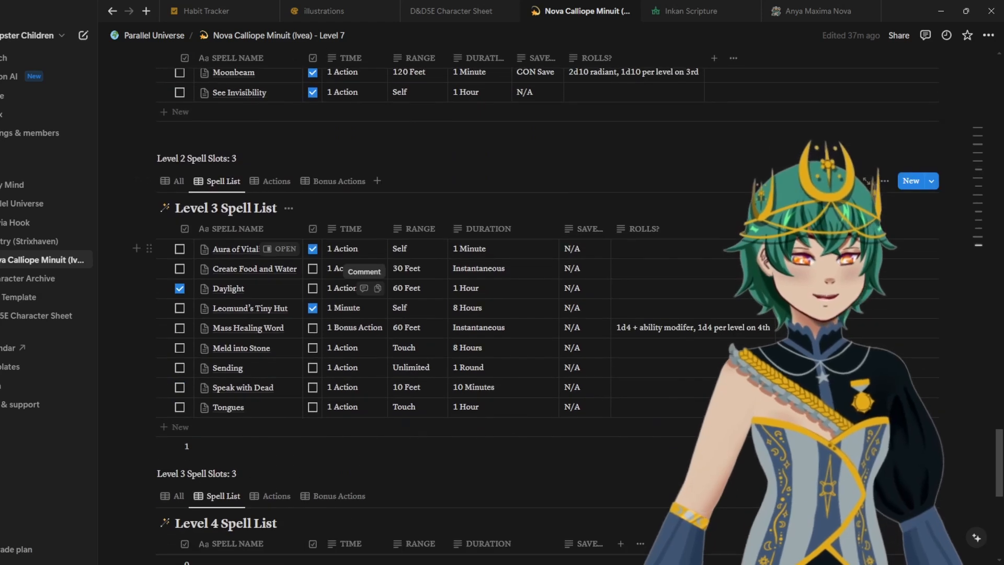
click(451, 10)
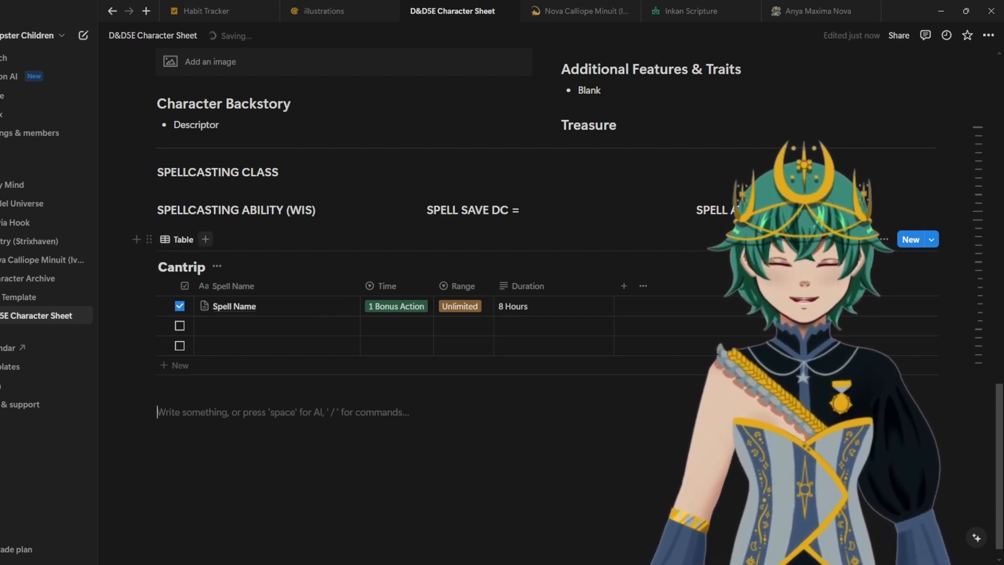
click(206, 239)
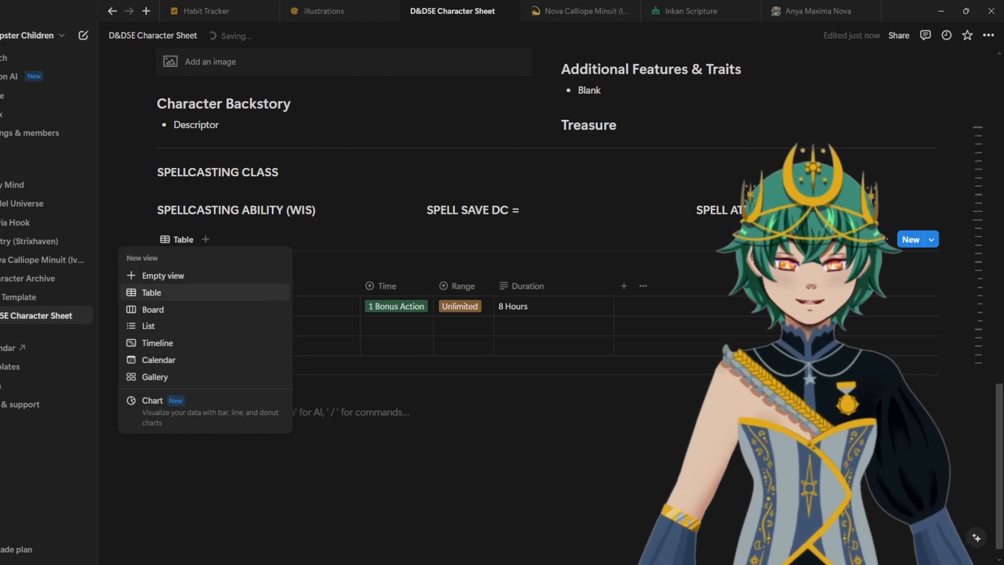
click(152, 292)
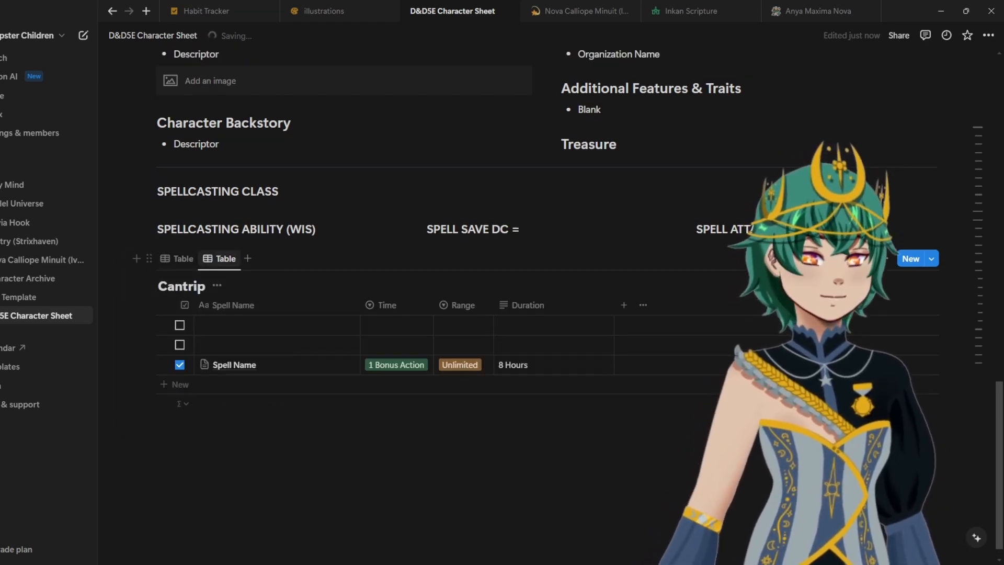
Step: Rename the Cantrip database's first Table view as "All"
click(177, 259)
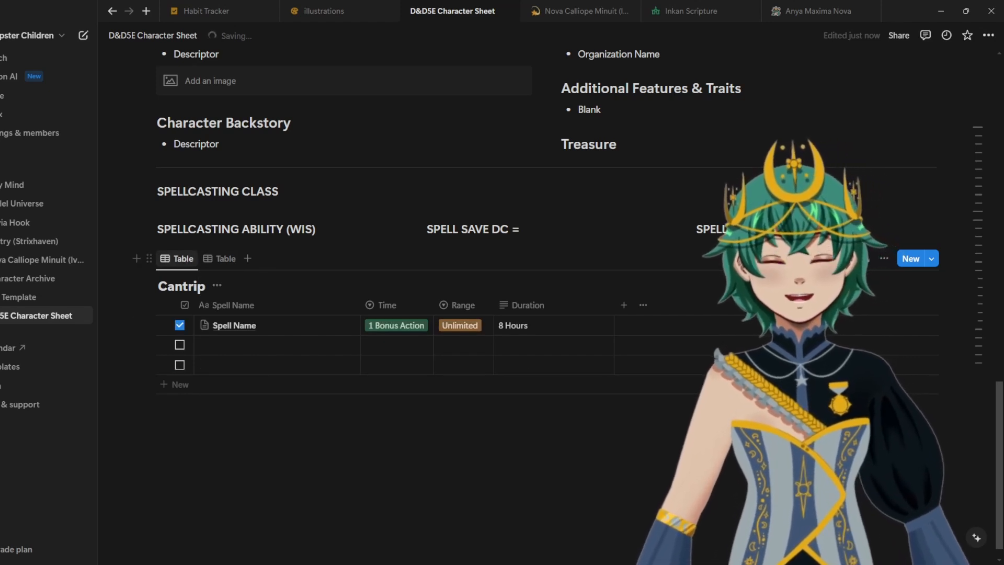
click(176, 258)
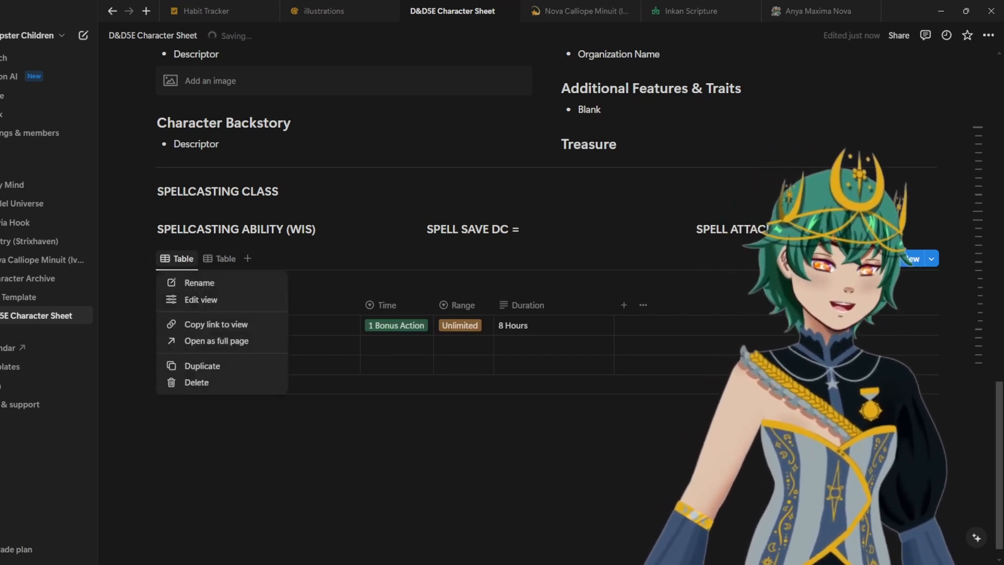
click(199, 283)
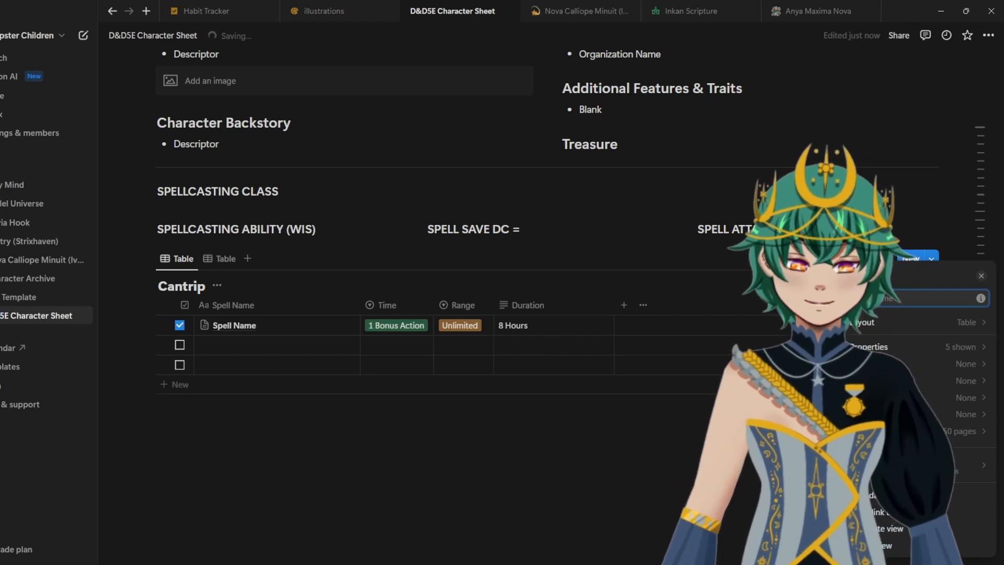
text(All)
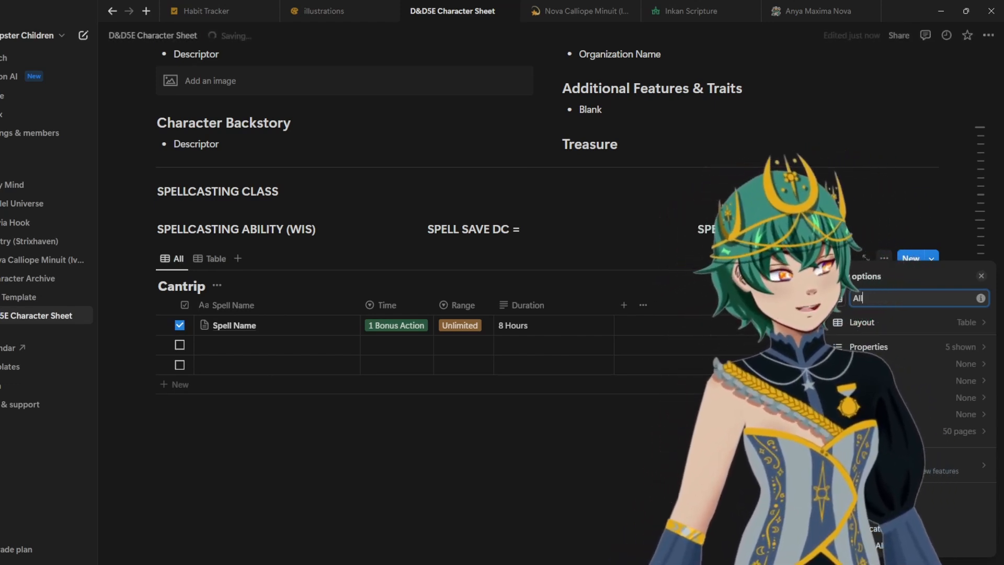
click(205, 285)
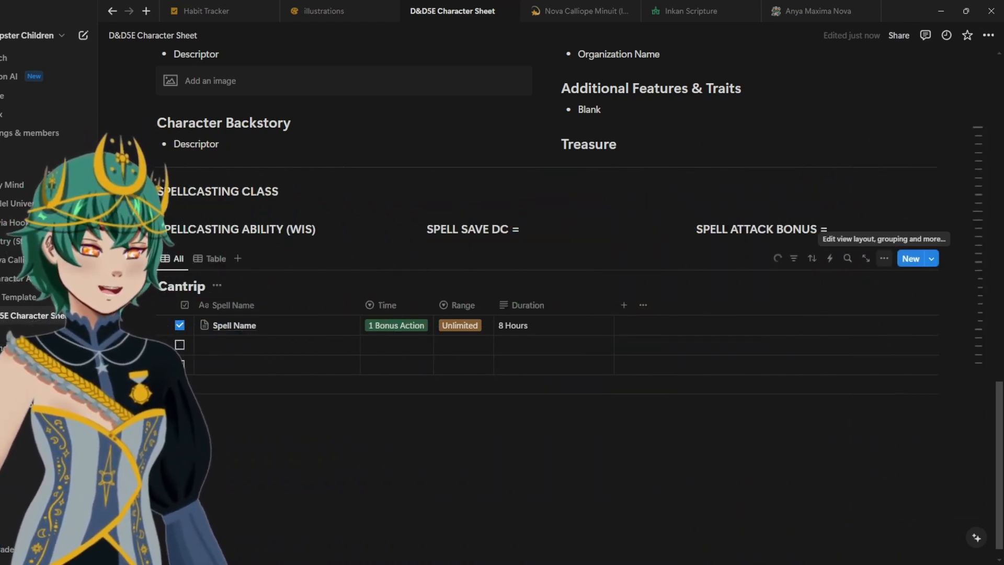
Step: Sort the Cantrip database's All view by Spell Name in ascending order
click(812, 258)
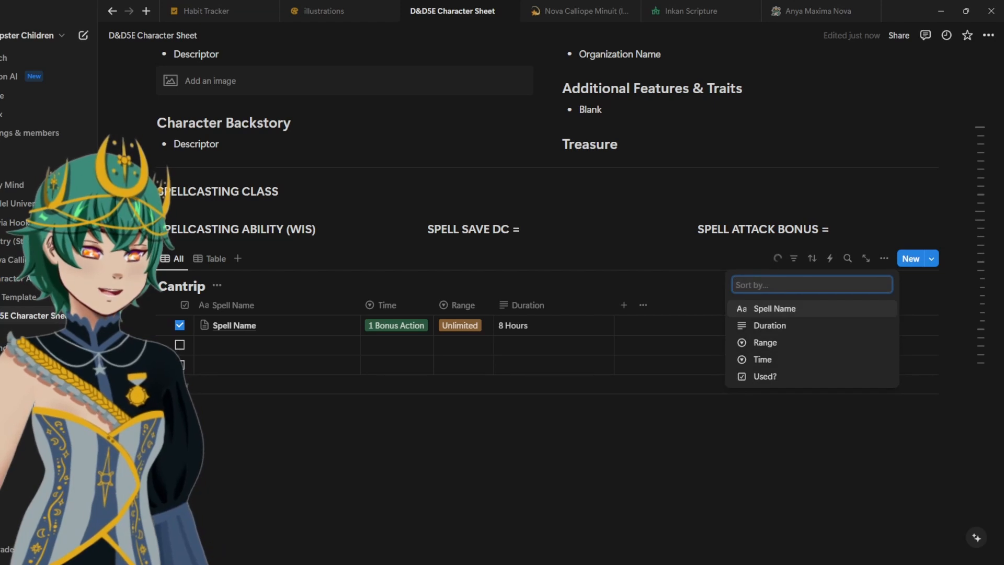
click(774, 309)
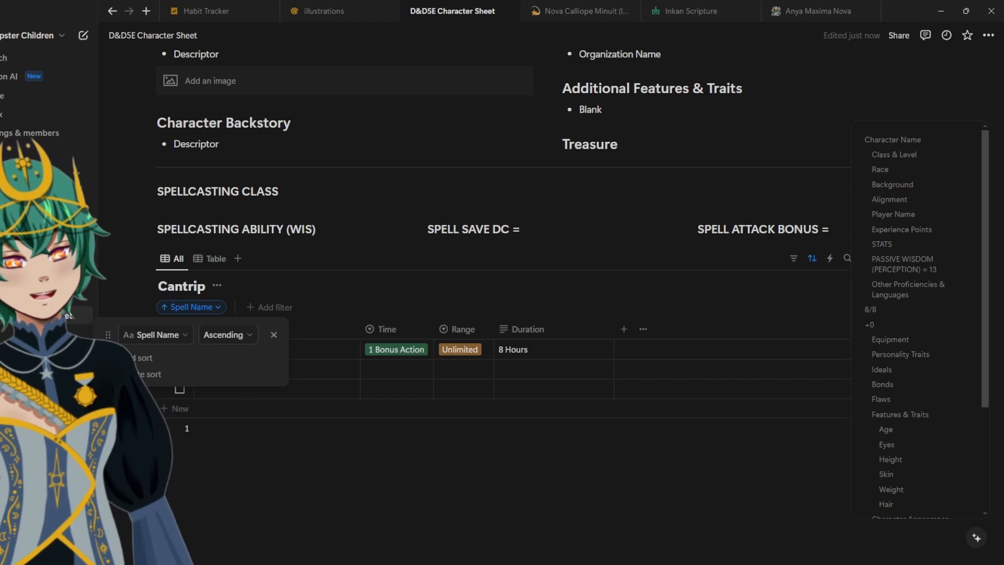
click(228, 335)
click(227, 356)
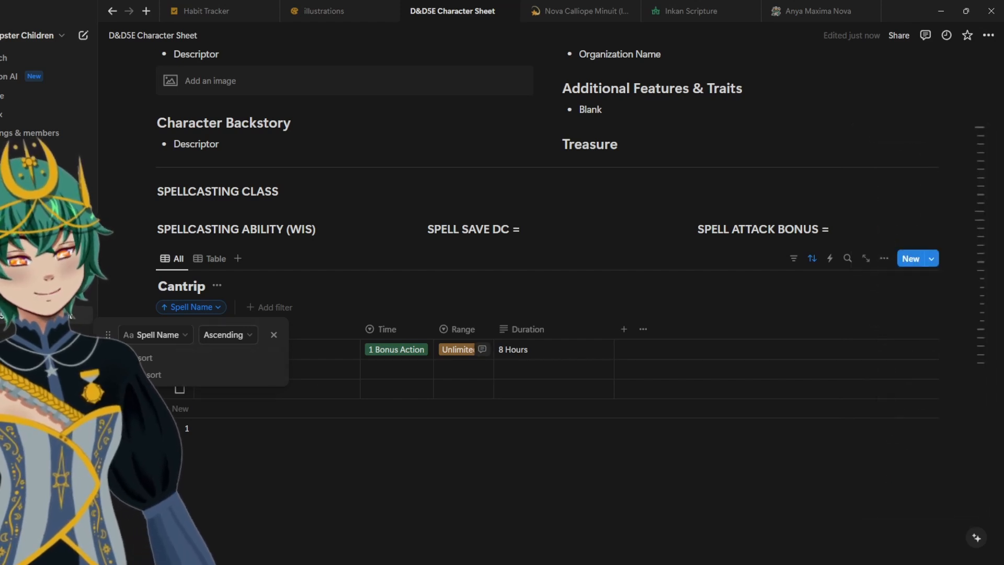
click(180, 409)
key(Escape)
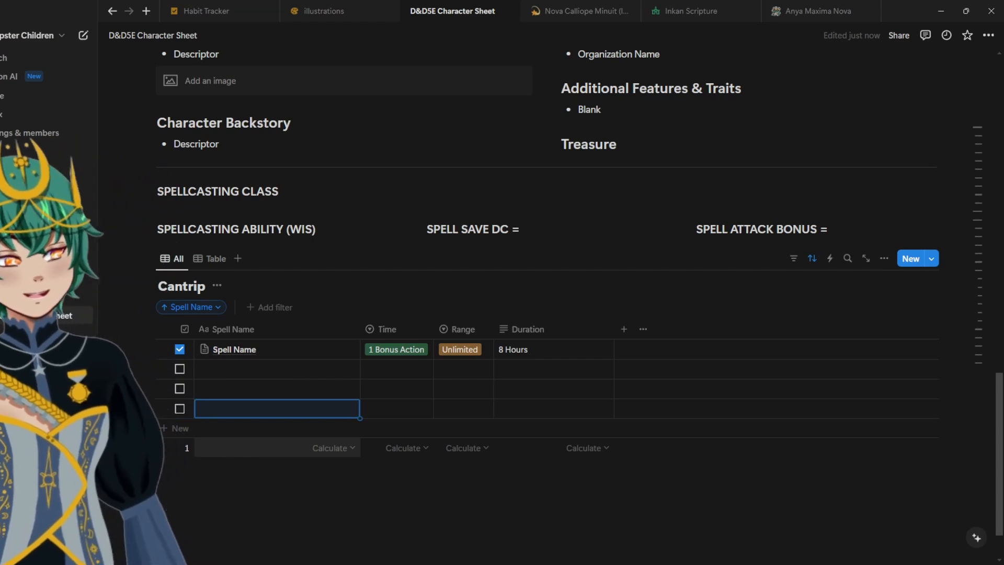
key(Escape)
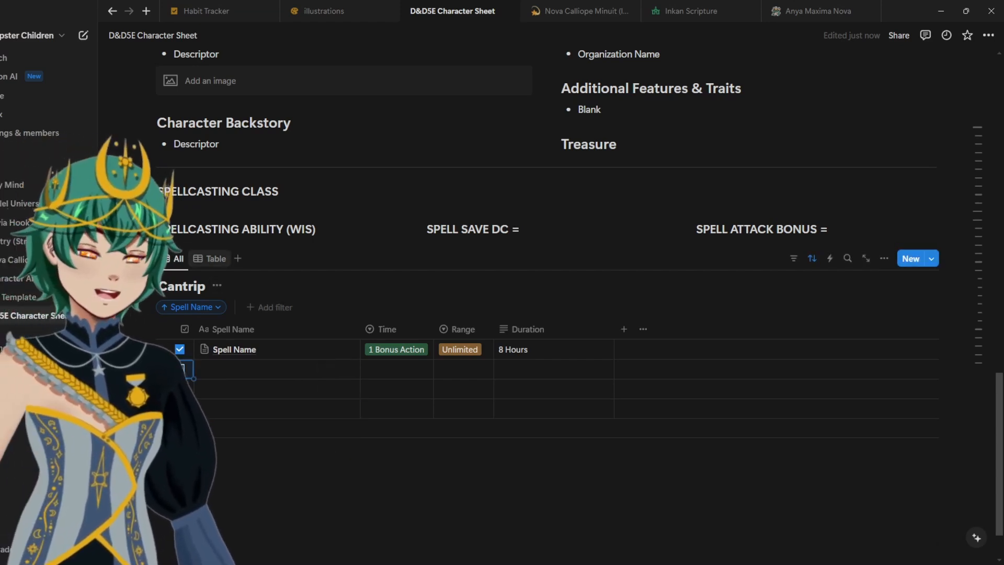
Step: Sort the second Cantrip table view by Spell Name in ascending order
click(209, 259)
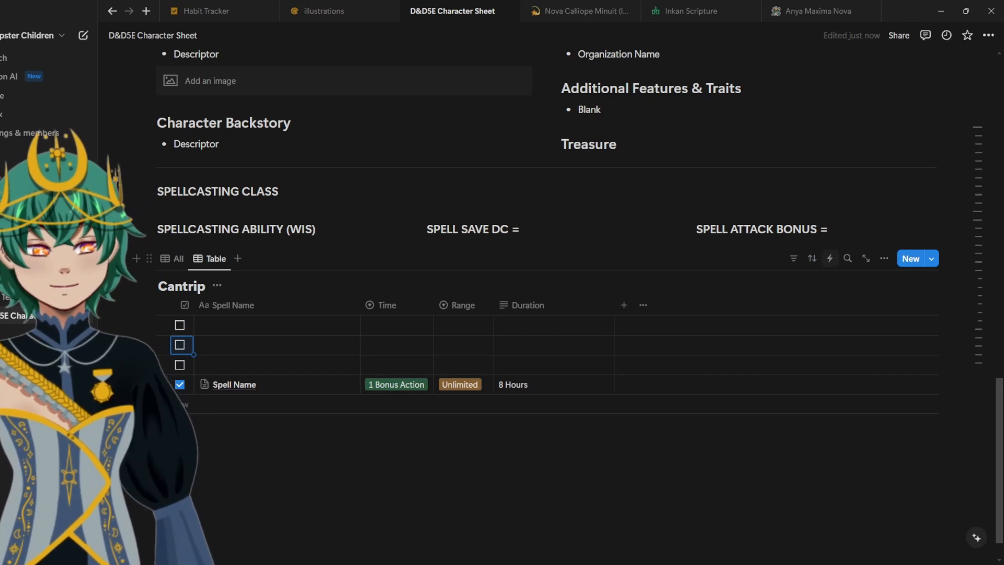
click(812, 259)
click(773, 307)
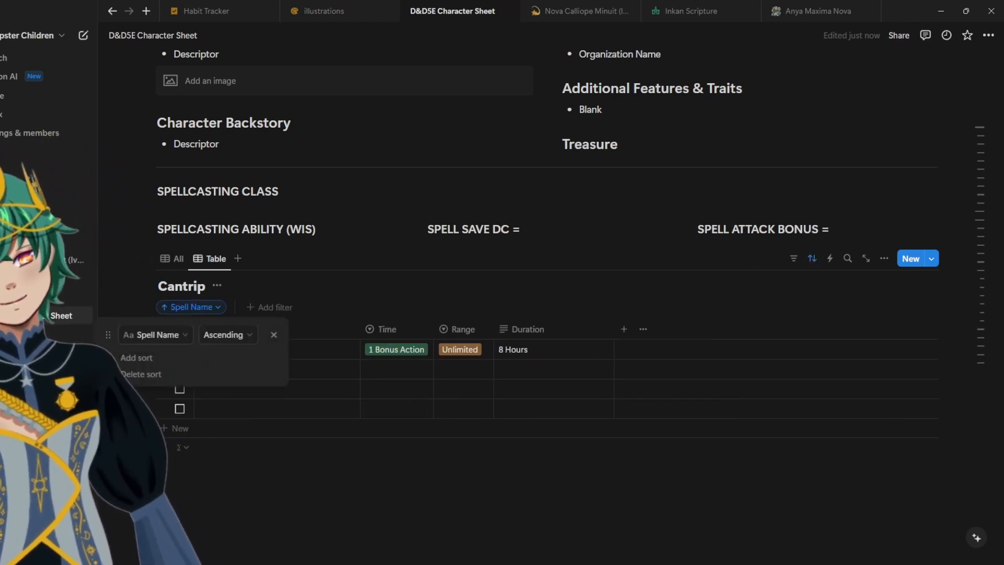
key(Escape)
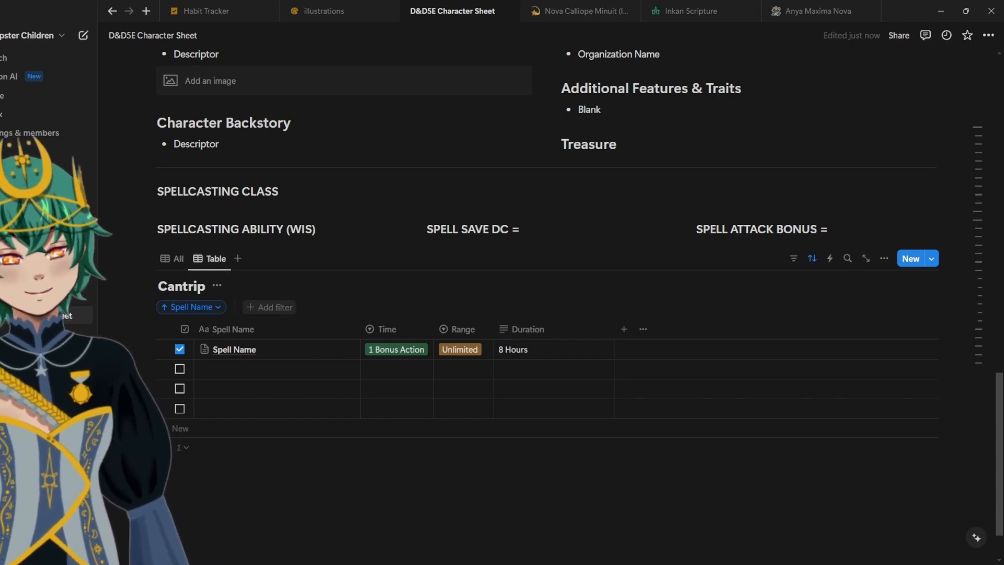
Step: Filter the second Cantrip table view to rows whose Time is "1 Action"
click(270, 307)
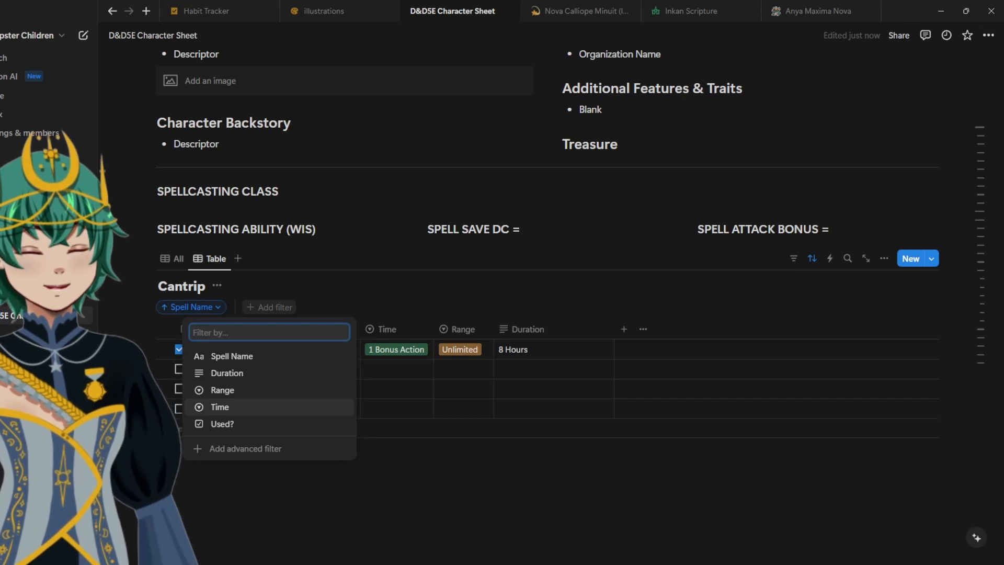
key(Return)
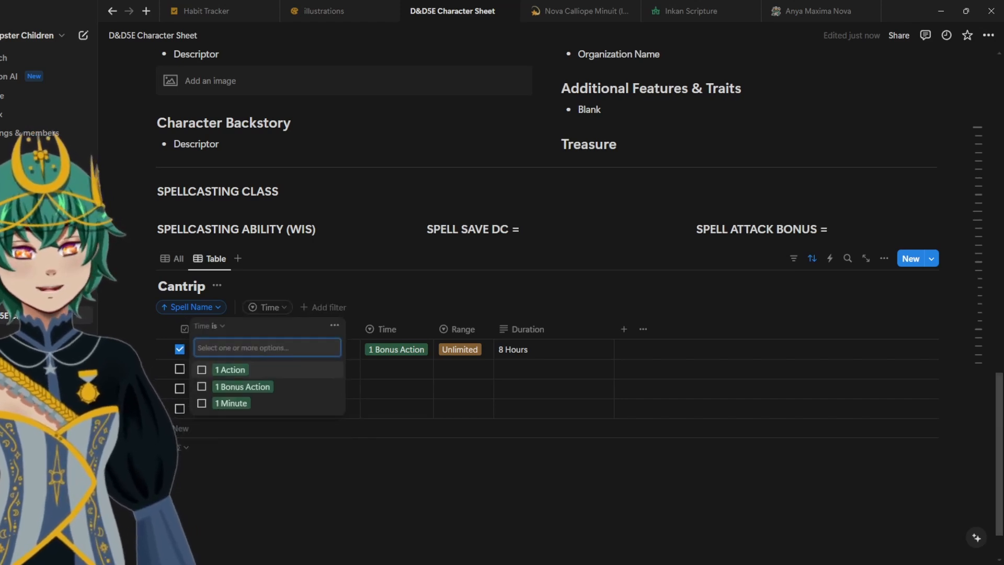
key(Return)
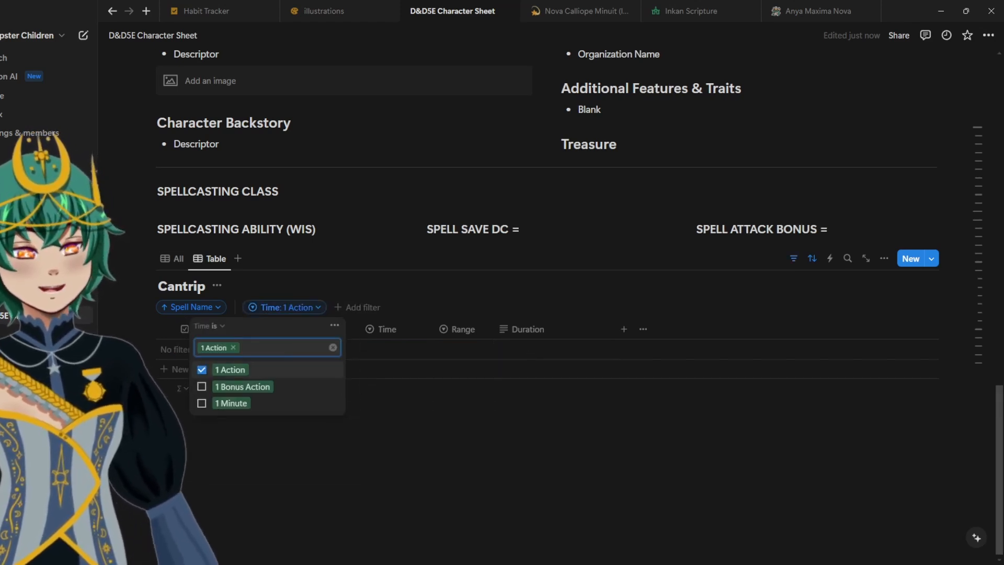
key(Escape)
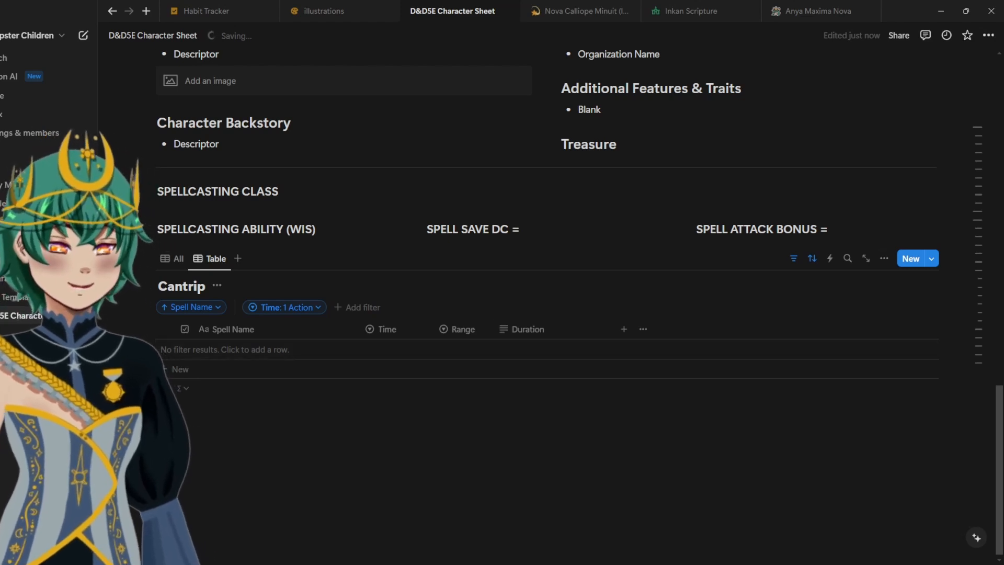
Step: Rename the filtered second Cantrip view as "Actions" and check it against the All view
click(212, 259)
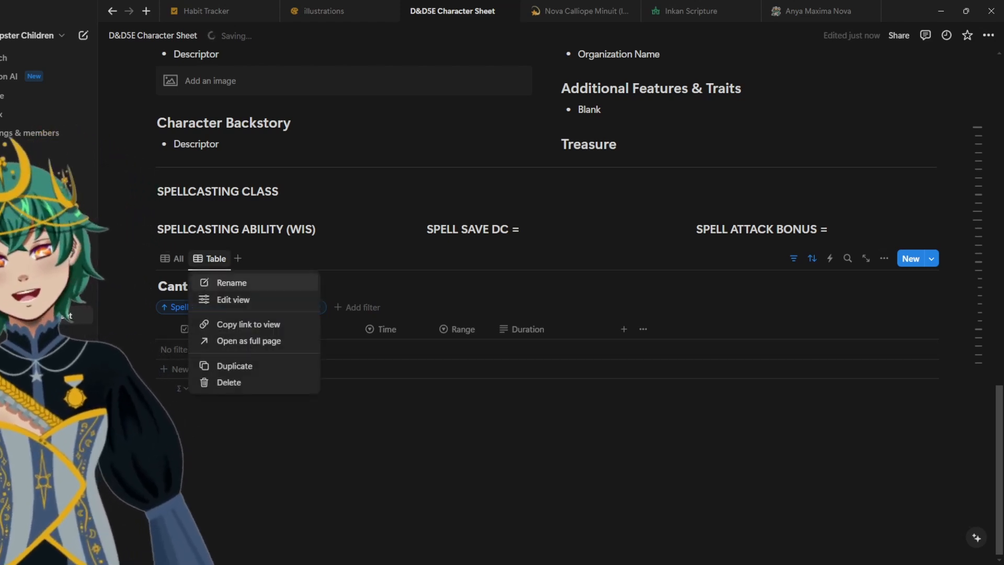
click(230, 283)
text(Actions)
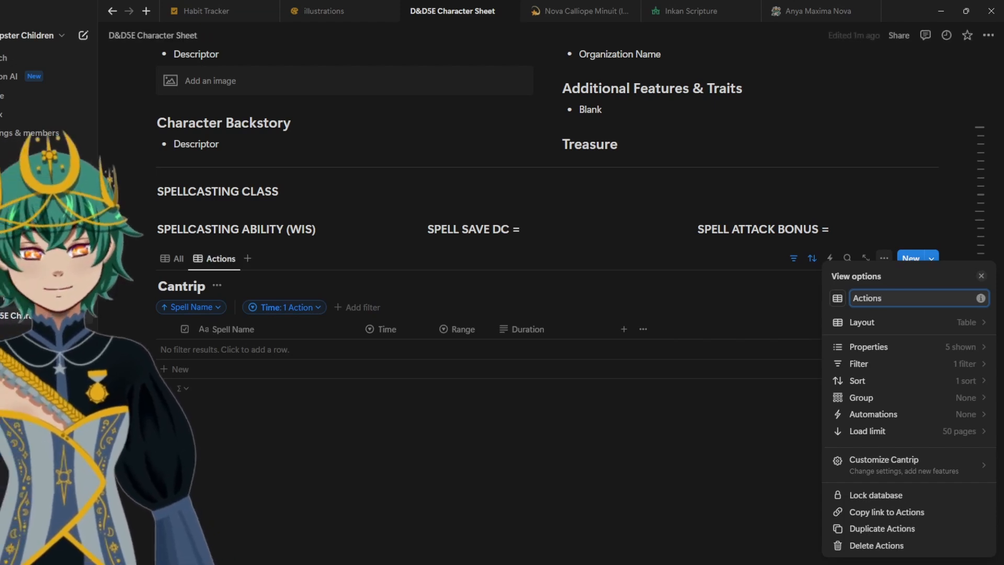
click(173, 258)
click(172, 258)
click(214, 259)
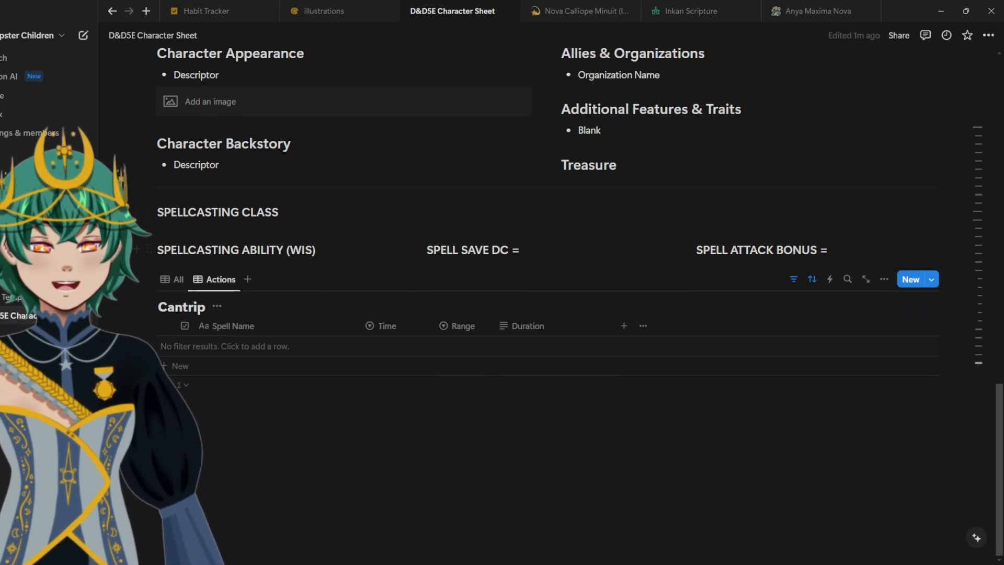
Step: Add a new row named "Spell Name" in the Actions view of the Cantrip database
click(175, 366)
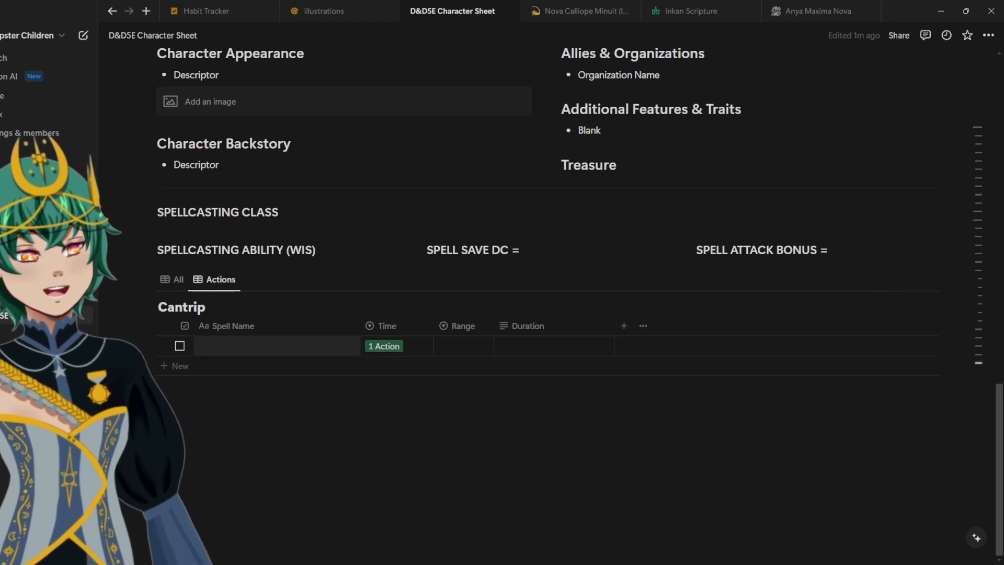
click(399, 346)
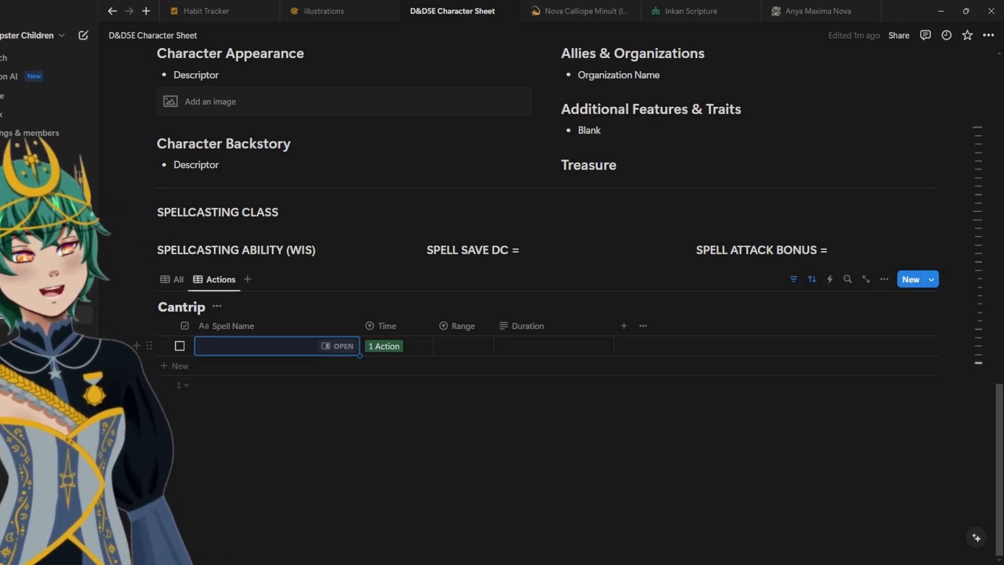
text(Spell Name)
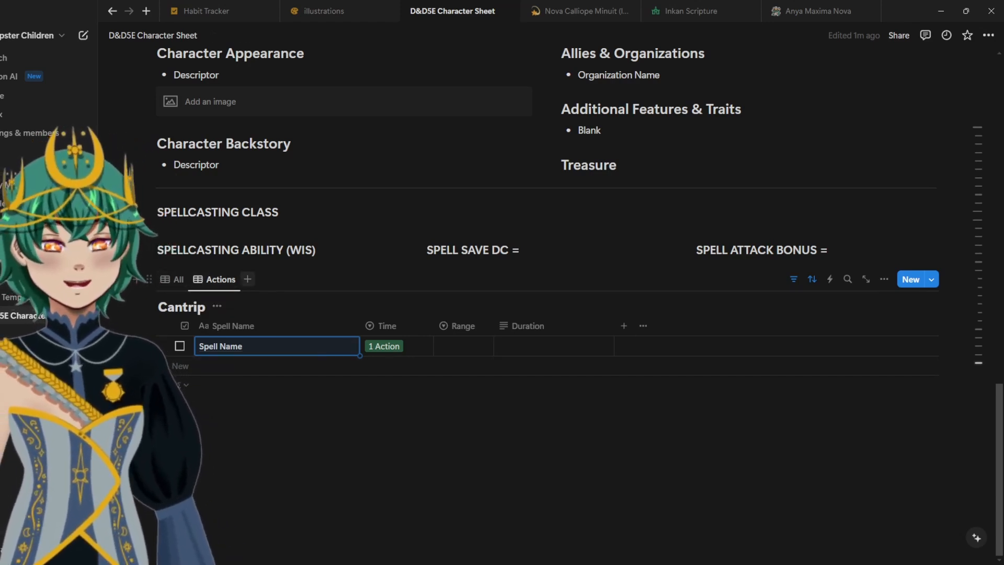
Step: Add a third Table view to the Cantrip database and sort it by Spell Name in ascending order
click(247, 279)
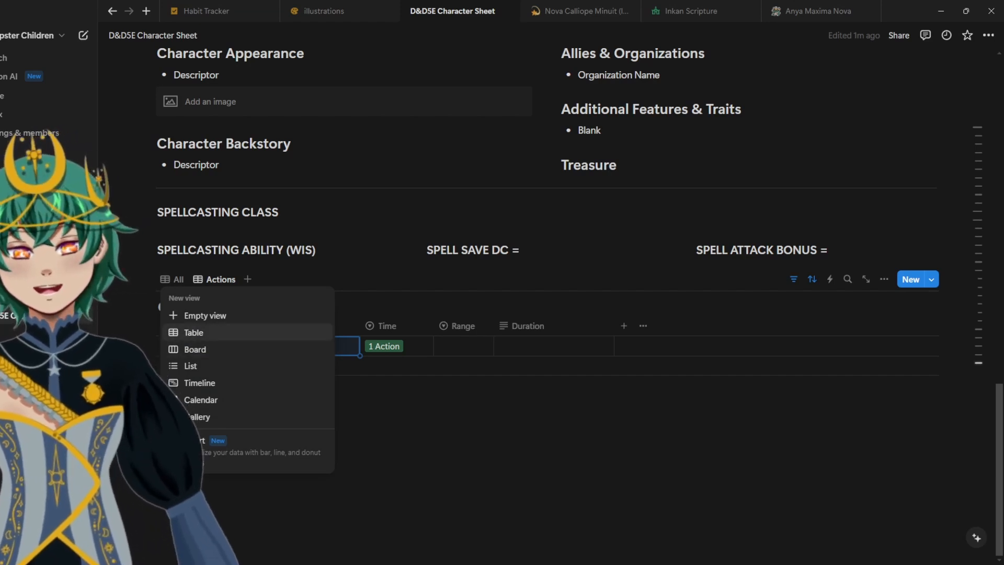
click(194, 332)
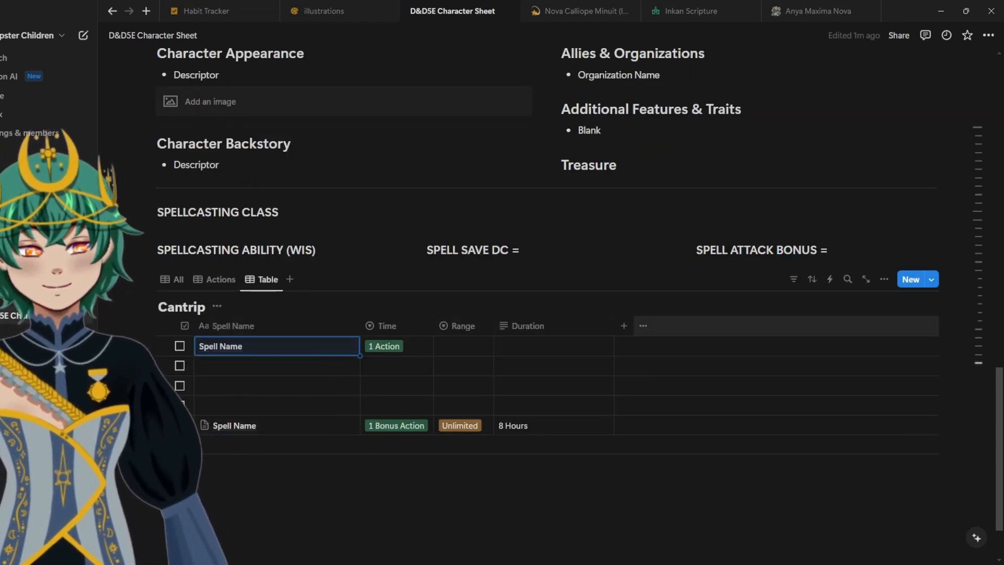
click(812, 279)
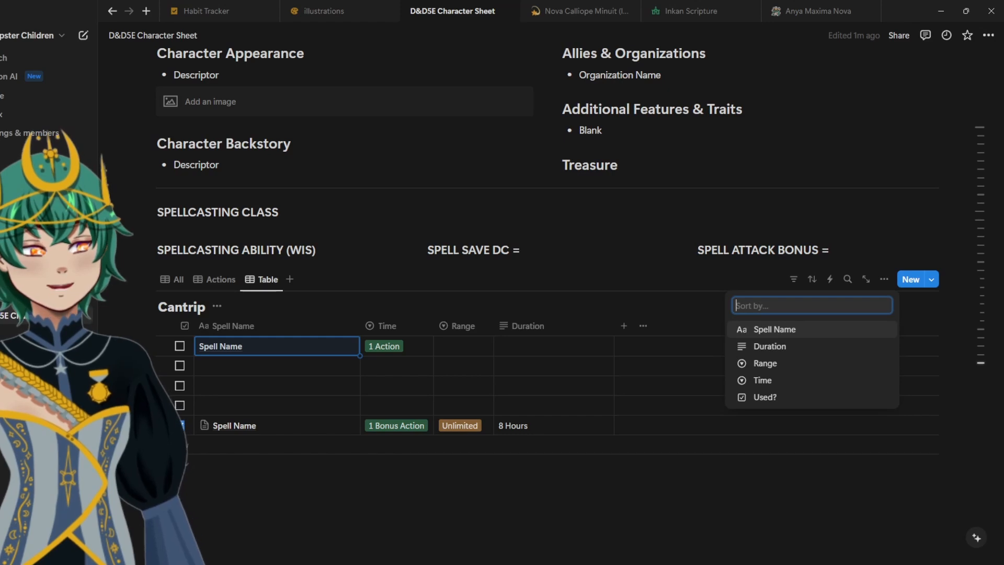
key(Return)
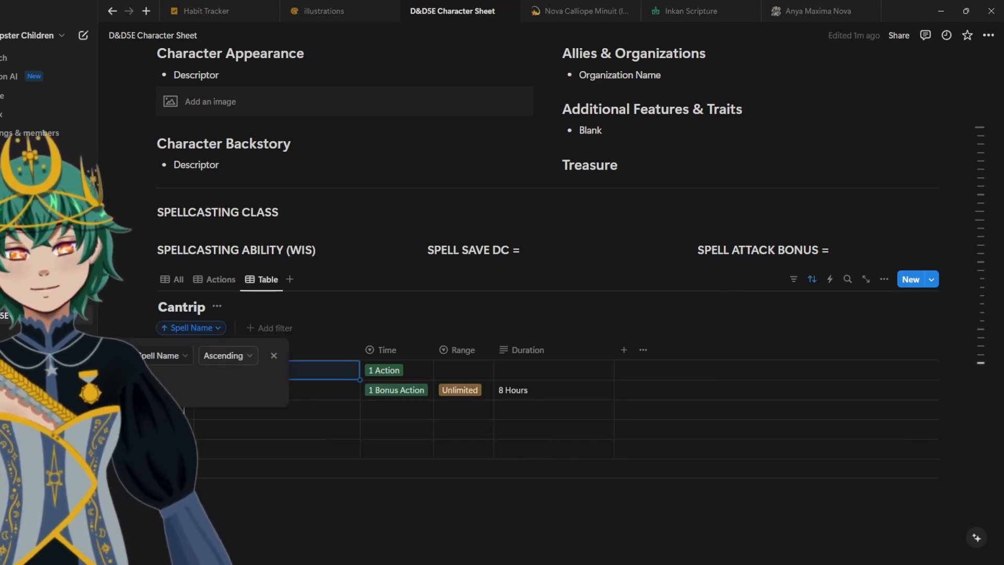
click(183, 411)
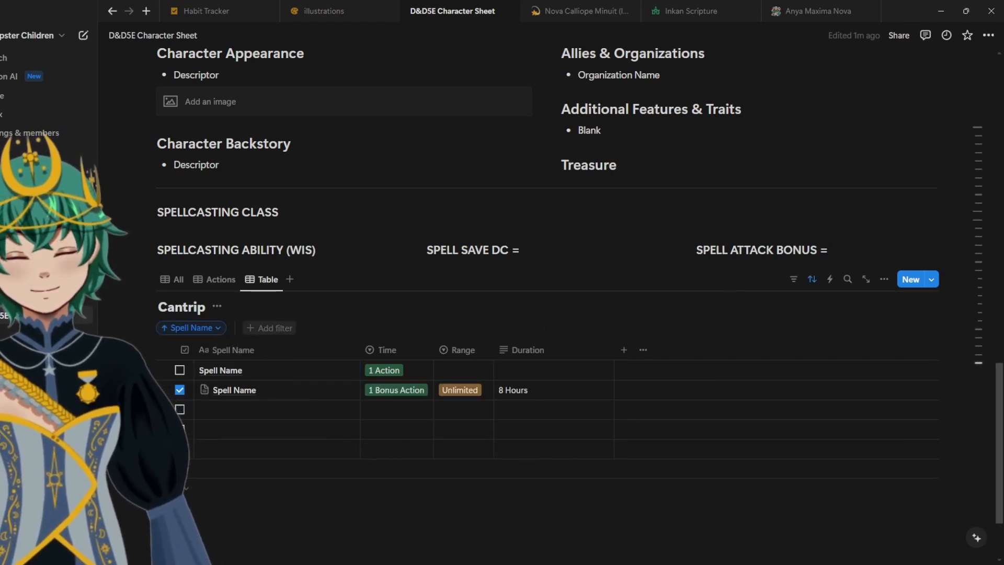
Step: Filter the third Cantrip table view to rows whose Time is "1 Bonus Action"
click(269, 328)
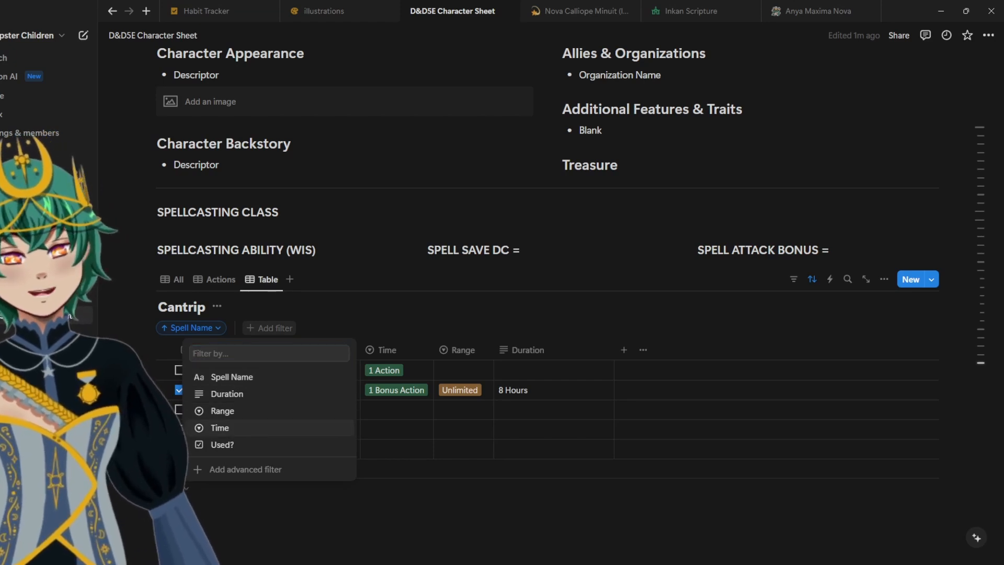
click(251, 428)
click(243, 408)
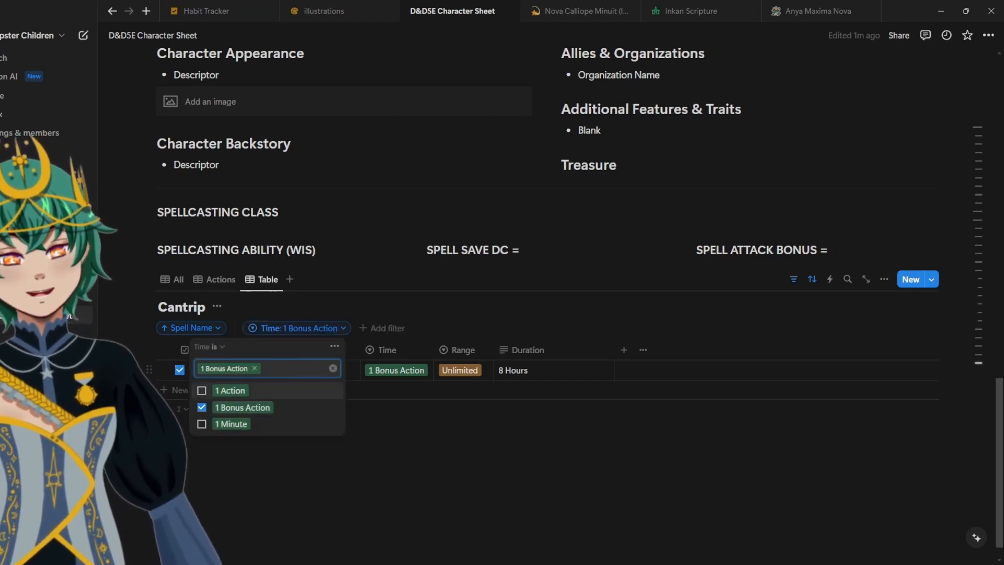
click(665, 387)
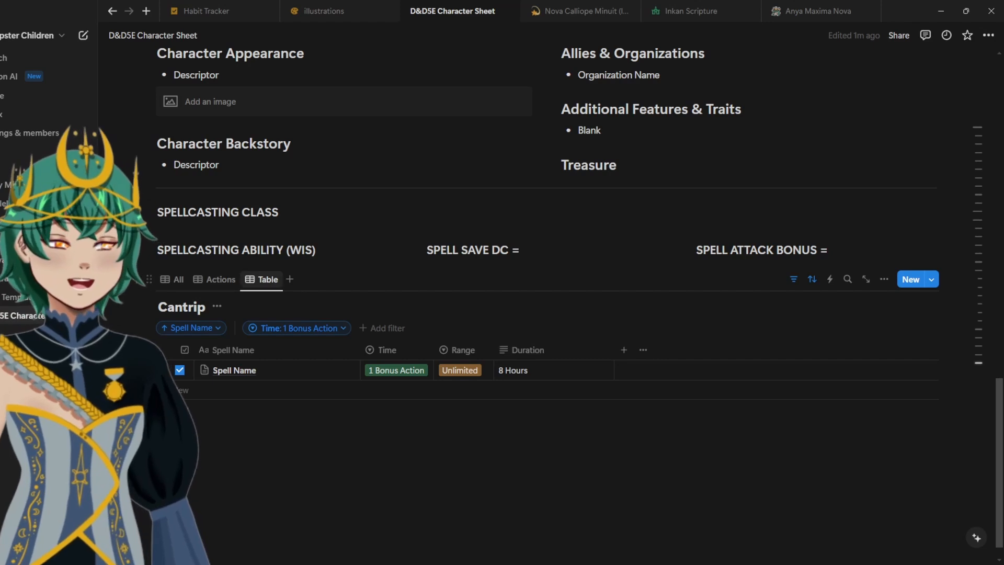
Step: Rename the third Cantrip view as "Bonus Actions", then review the Actions and All views
click(261, 279)
click(284, 303)
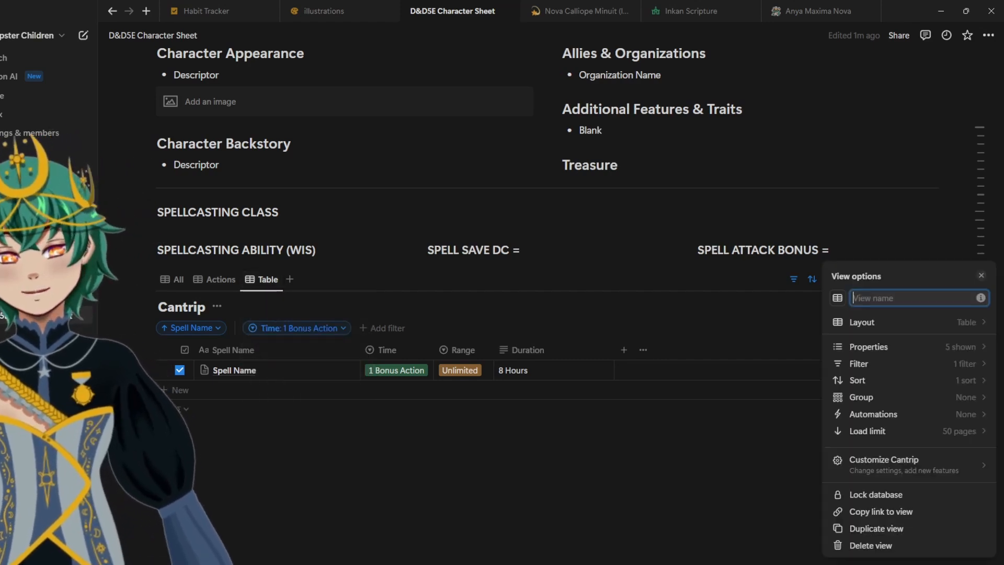
text(Bonus Actions)
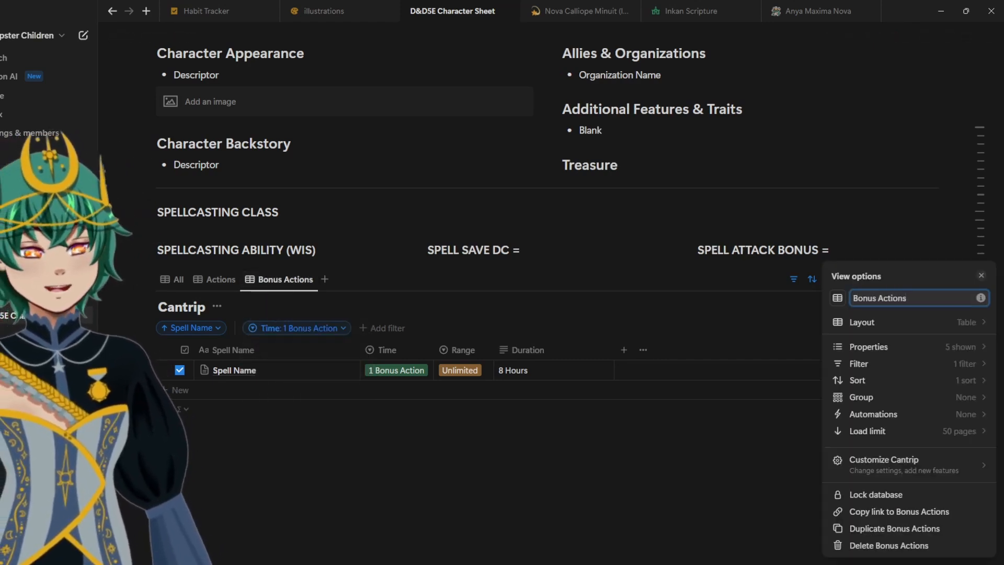
key(Return)
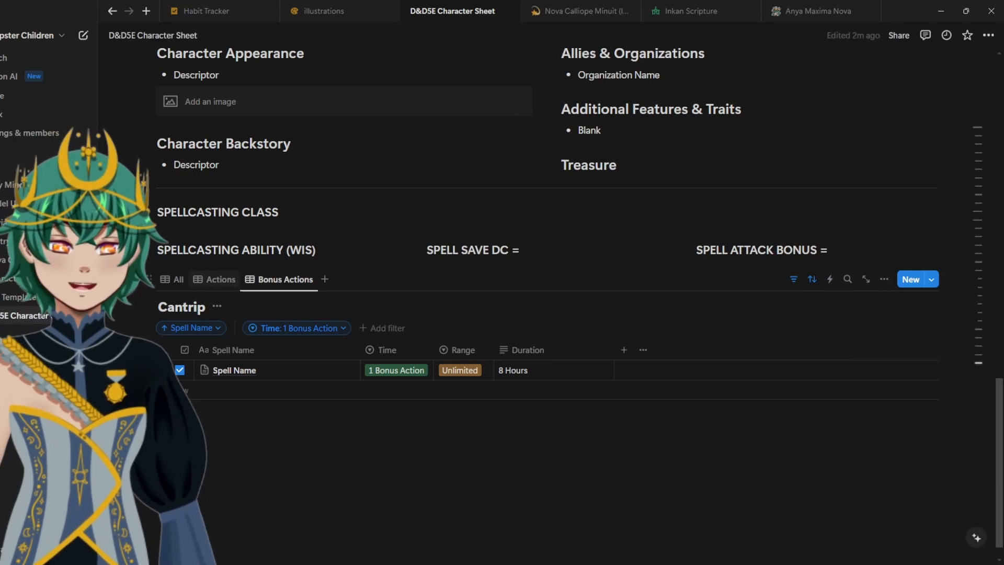
click(214, 279)
click(173, 280)
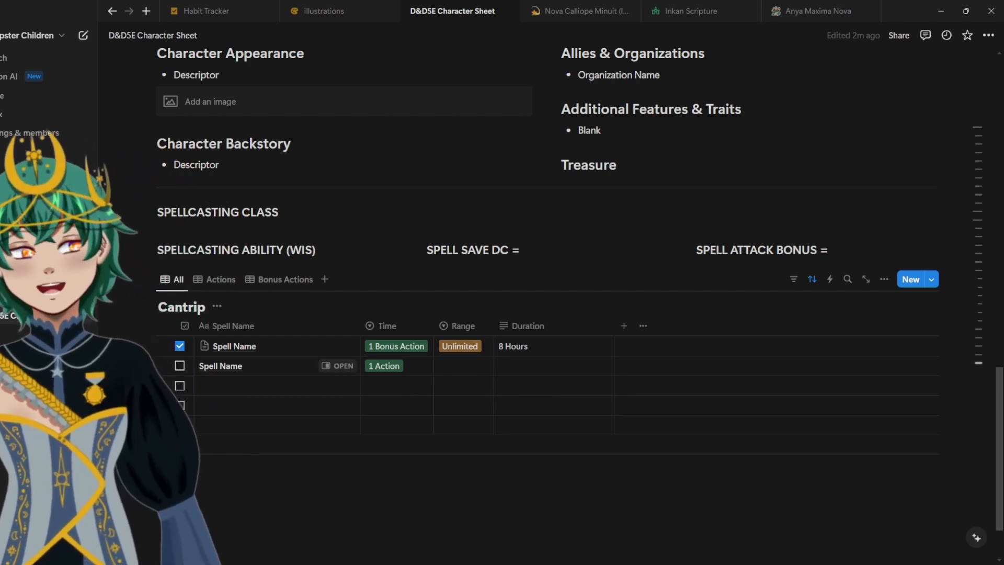
Step: Duplicate the Cantrip database without its content and check the copy's Actions, Bonus Actions and All views
scroll(272, 366, down, 1)
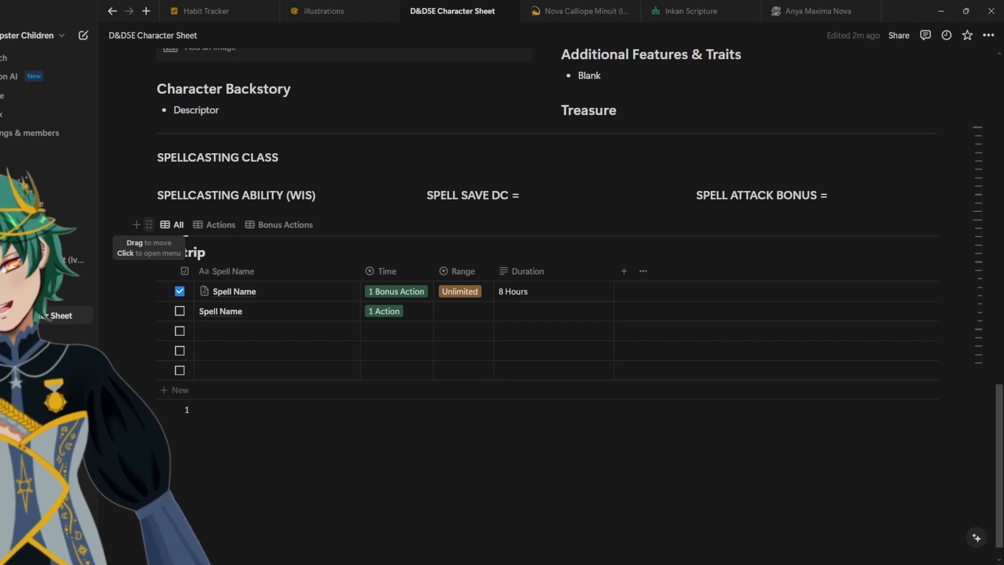
click(149, 224)
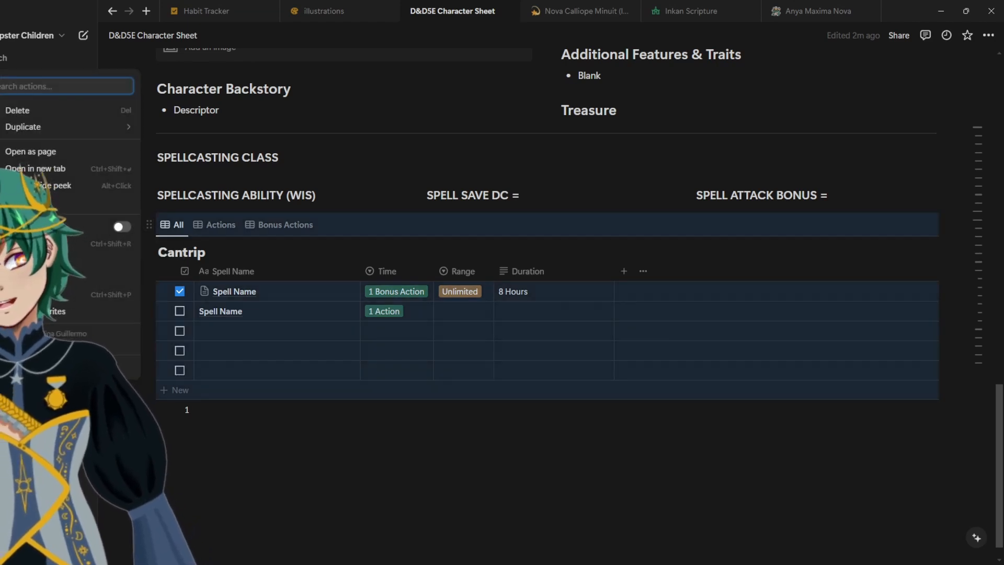
mouse_move(68, 127)
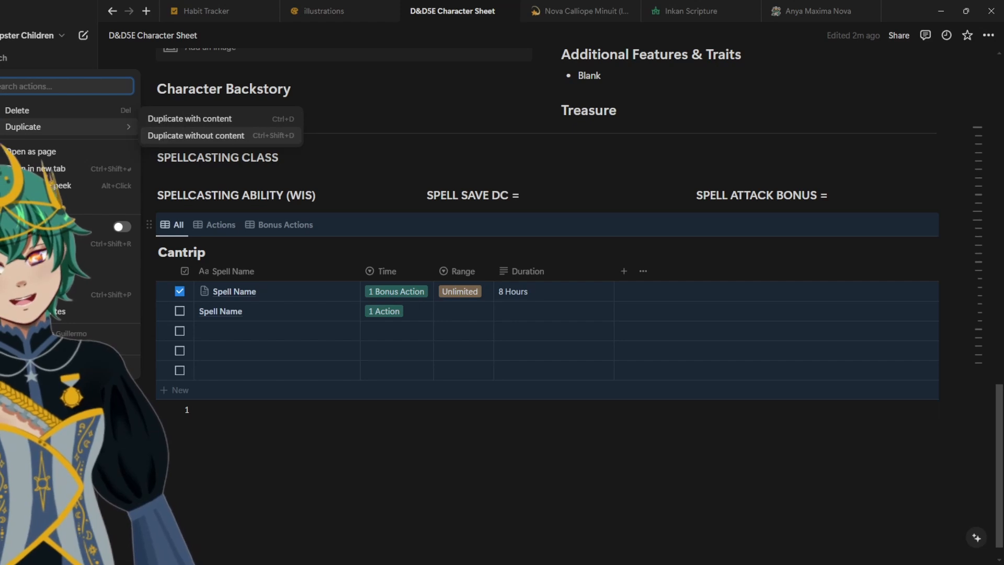
click(196, 135)
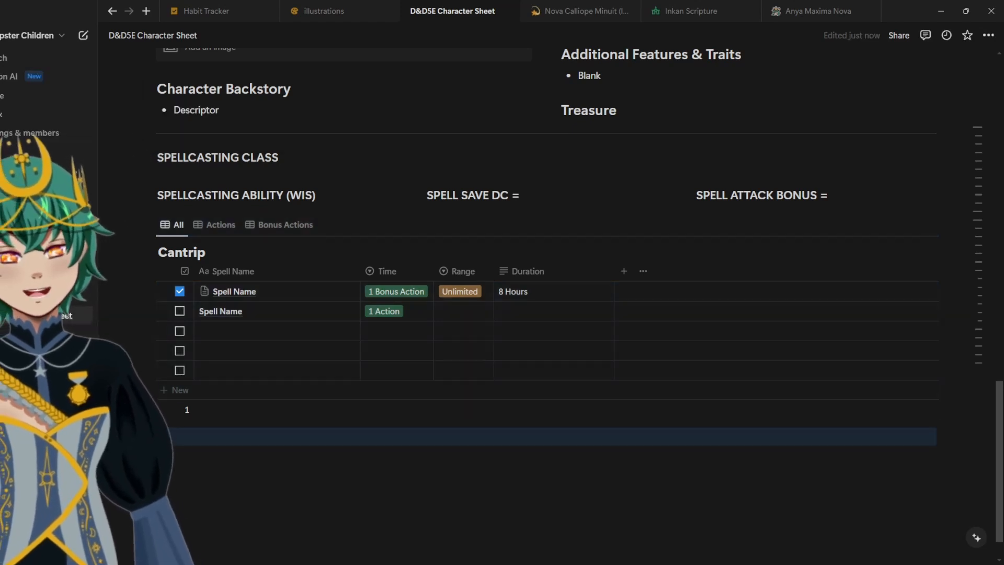
scroll(547, 470, down, 3)
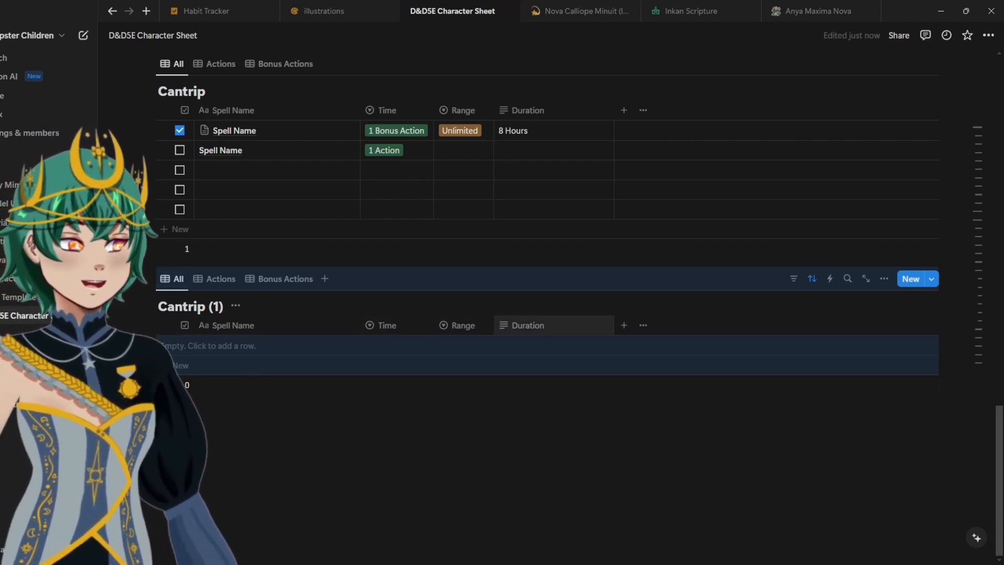
click(214, 279)
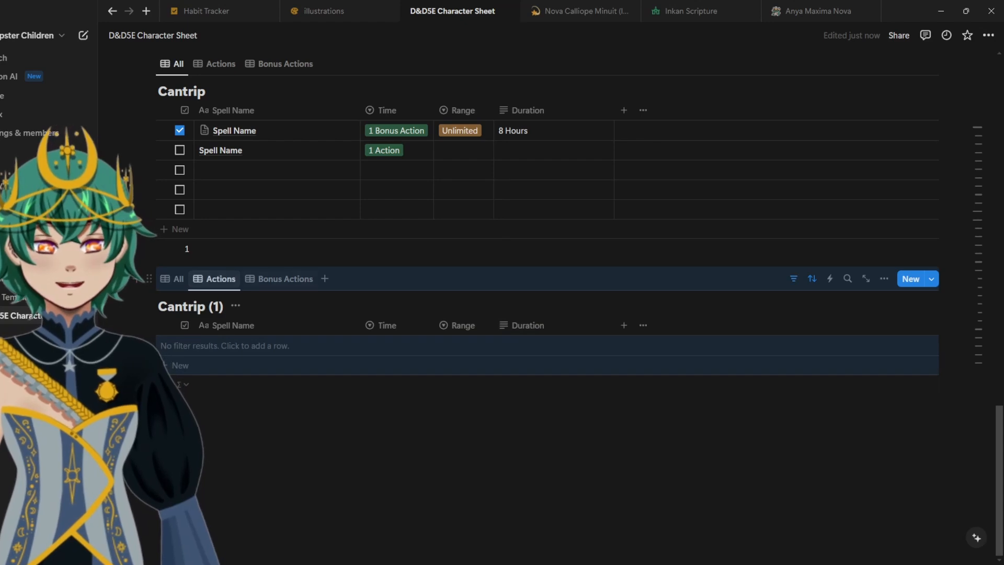
click(279, 279)
click(174, 279)
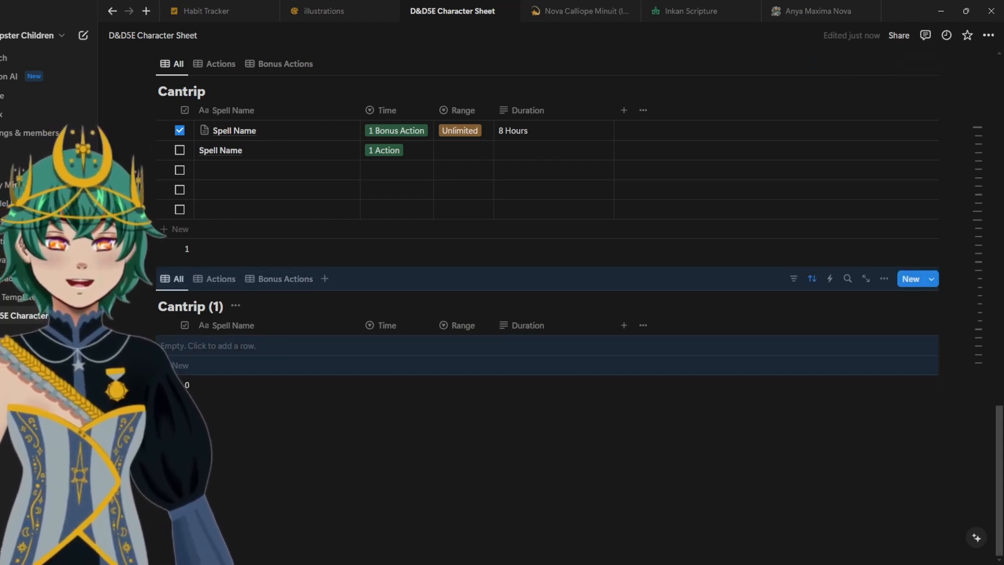
Step: Rename the duplicated spell database as "Level 1 Spells"
click(205, 306)
key(ctrl+a)
text(Level 1 SP)
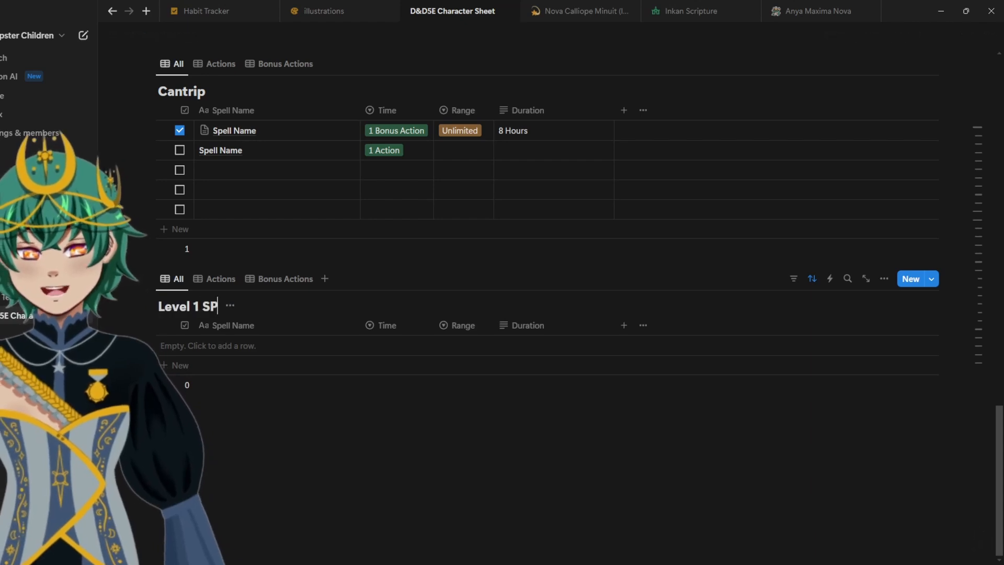
key(BackSpace)
text(pells)
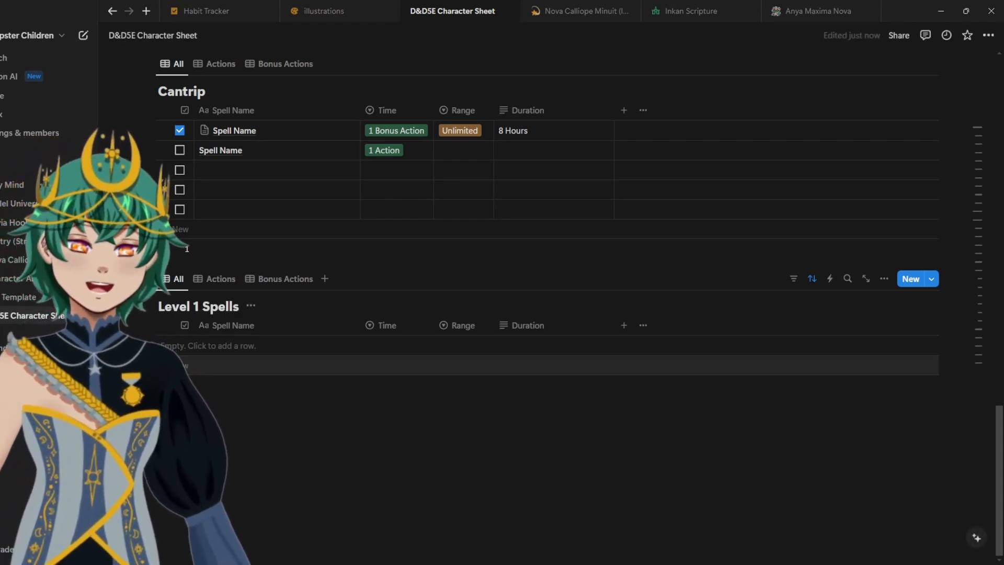
Step: Add a row named "Spell Name" to the Level 1 Spells database
click(177, 365)
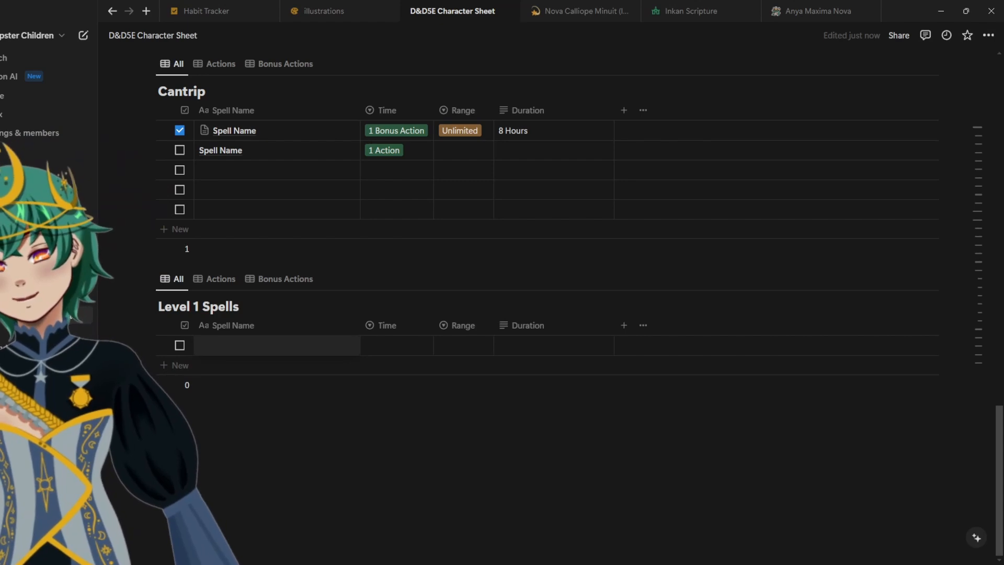
text(Spell Name)
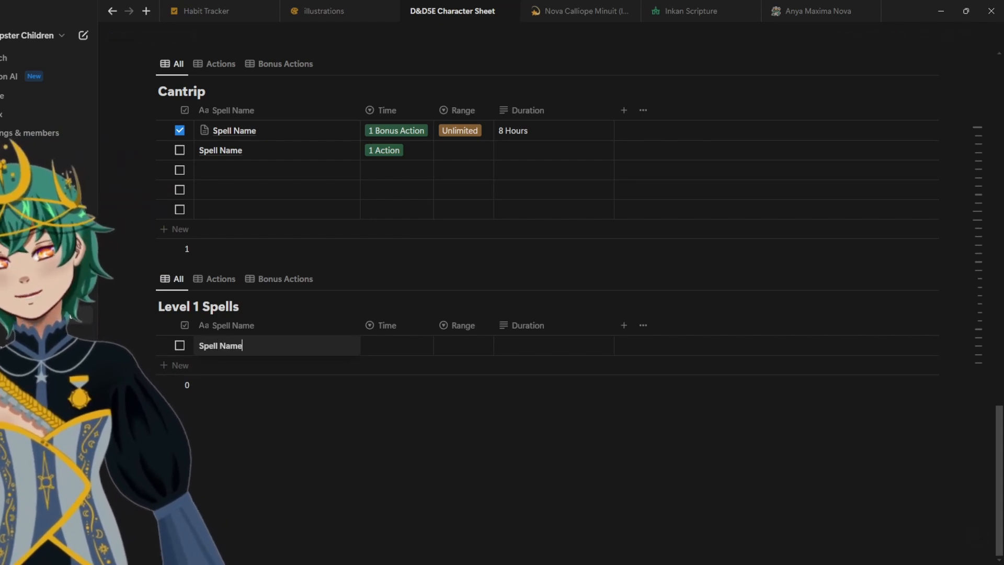
key(Escape)
click(180, 345)
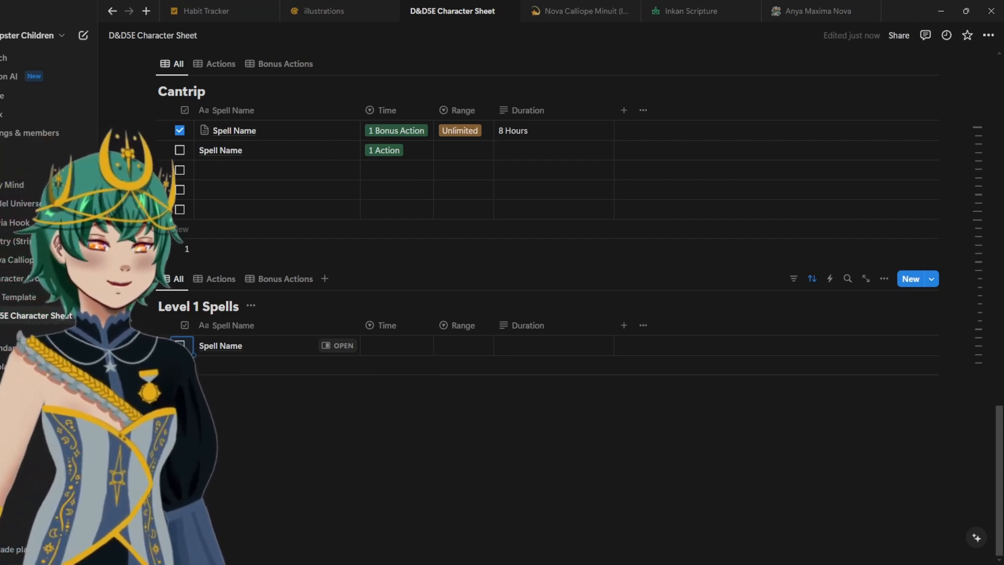
Step: Give the D&D5E Character Sheet page an orange icon of a pencil with text lines
scroll(523, 314, up, 10)
scroll(549, 455, up, 15)
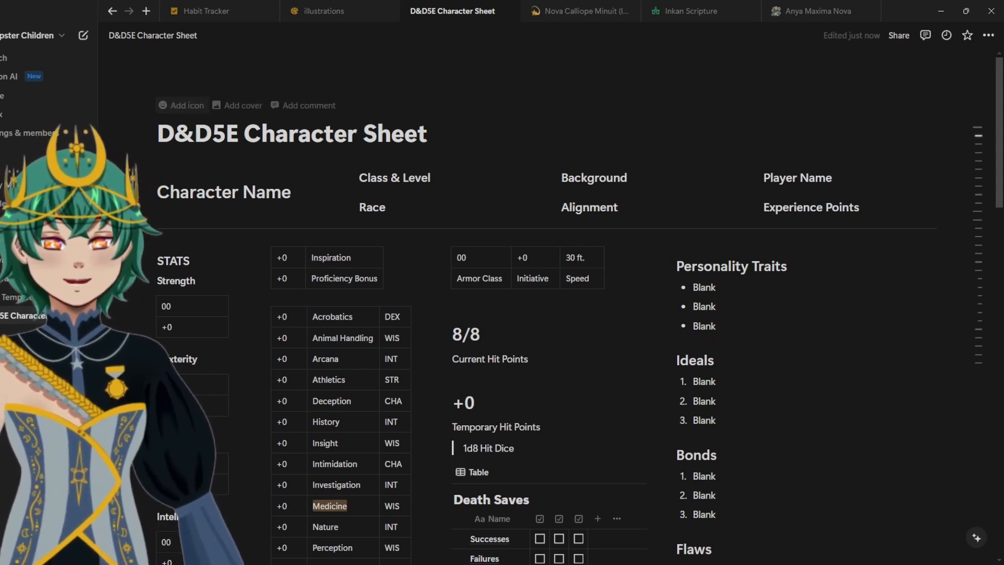
click(181, 106)
click(112, 168)
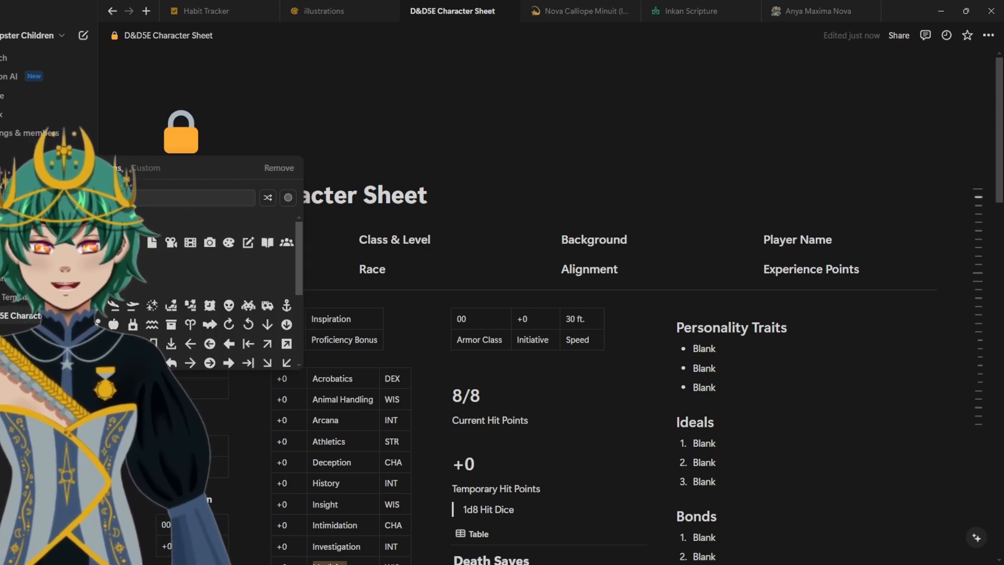
click(114, 262)
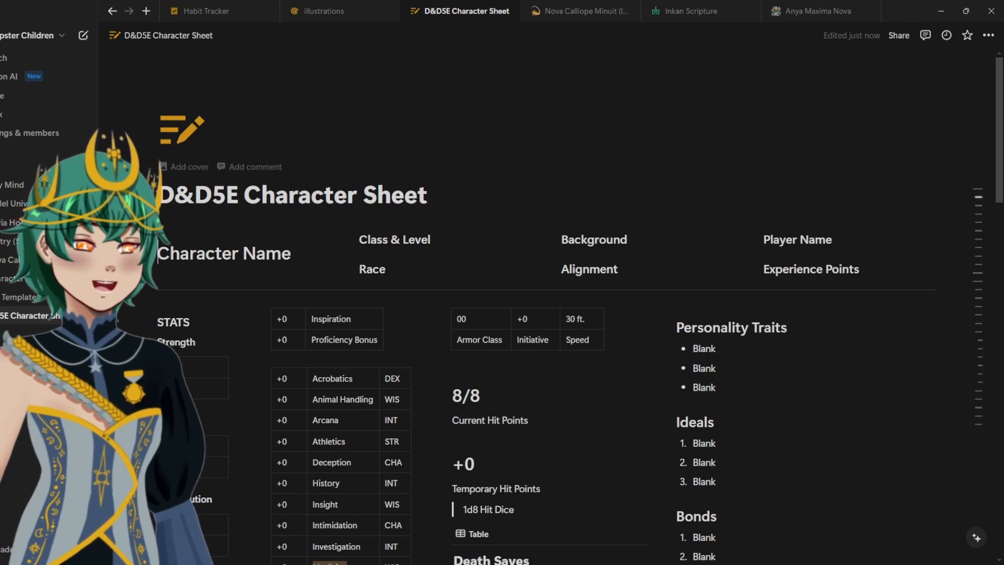
Step: Add a cover to the character sheet page and replace it with an Unsplash image found by searching "fantasy"
click(184, 167)
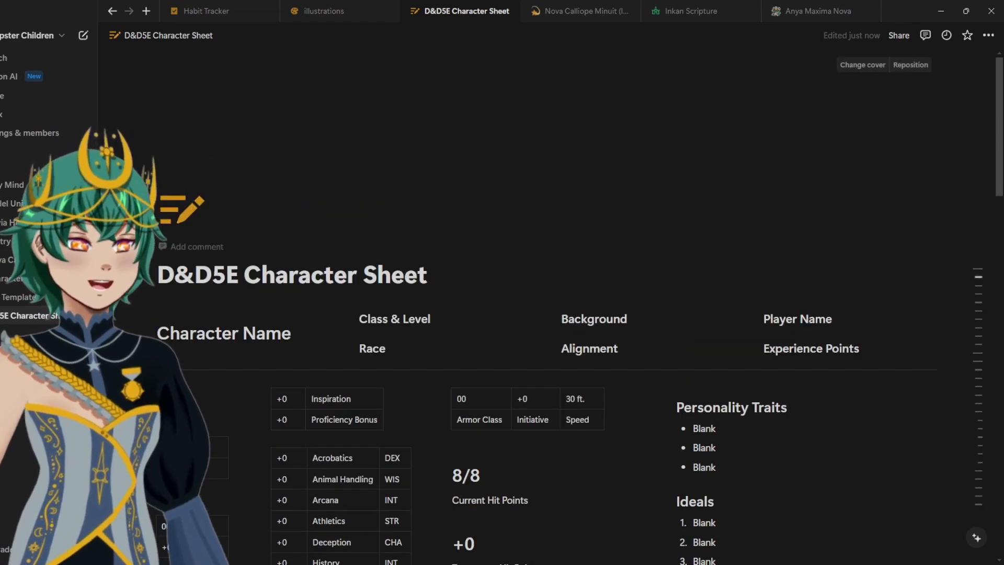
click(862, 65)
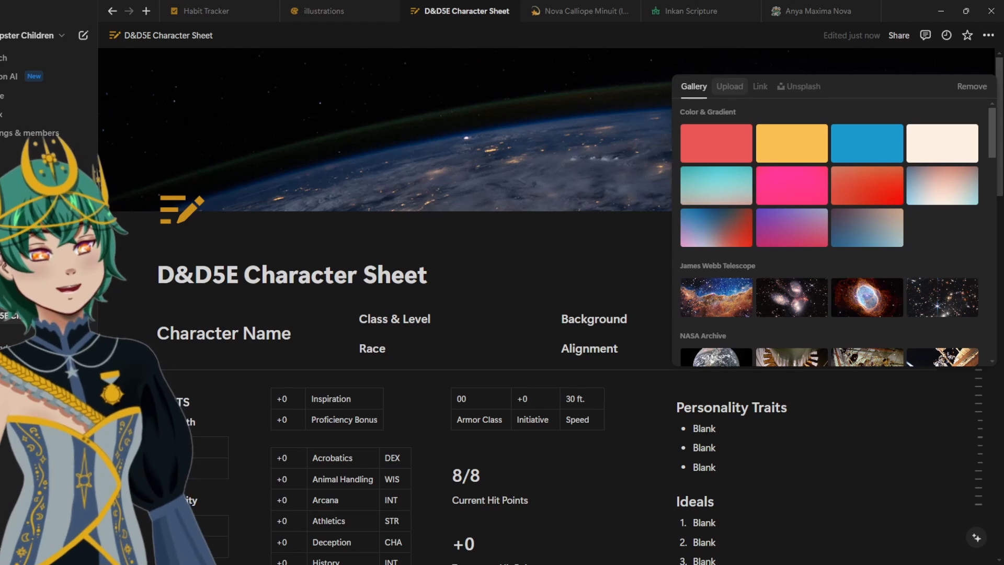
click(730, 86)
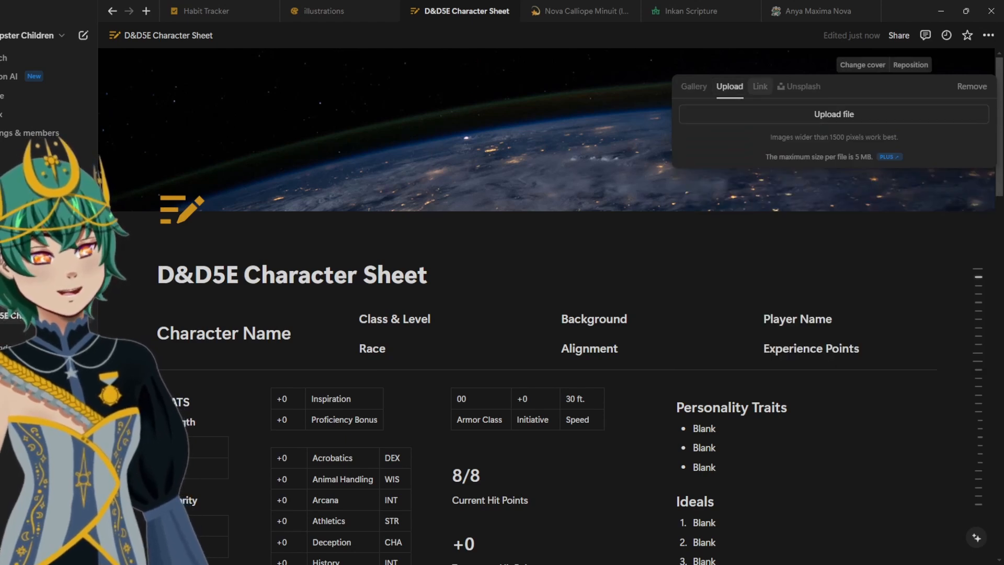
click(760, 87)
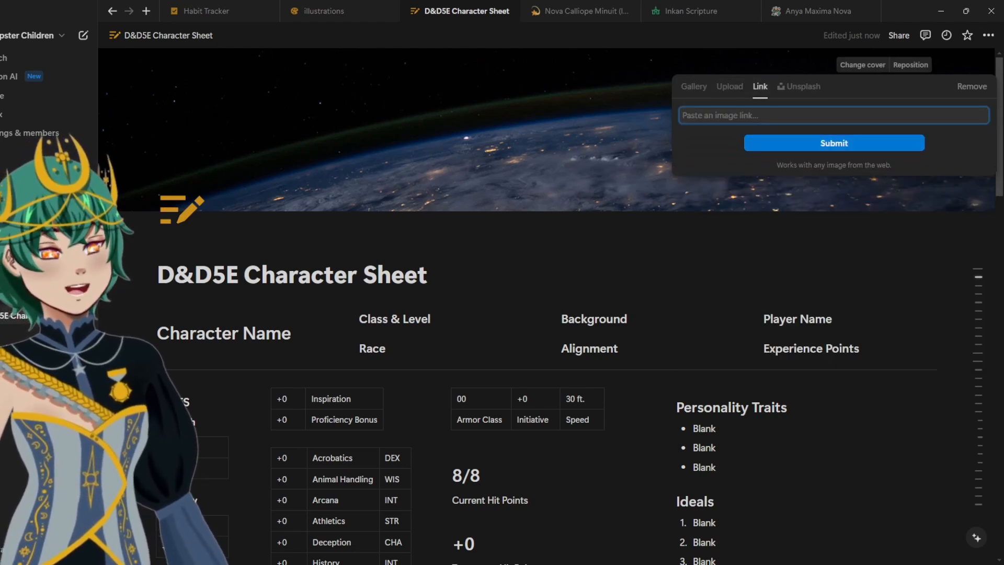
click(800, 87)
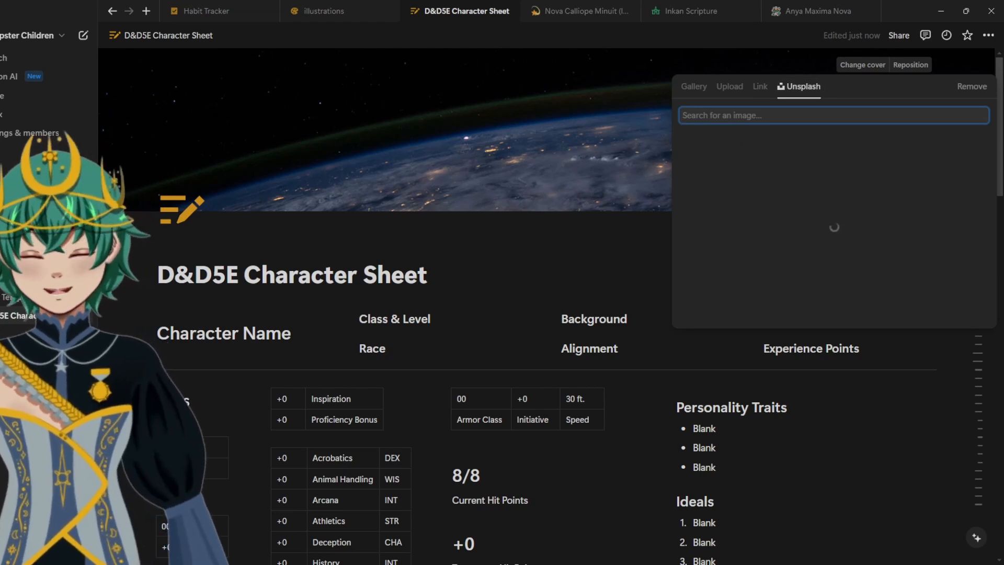
text(fantasy)
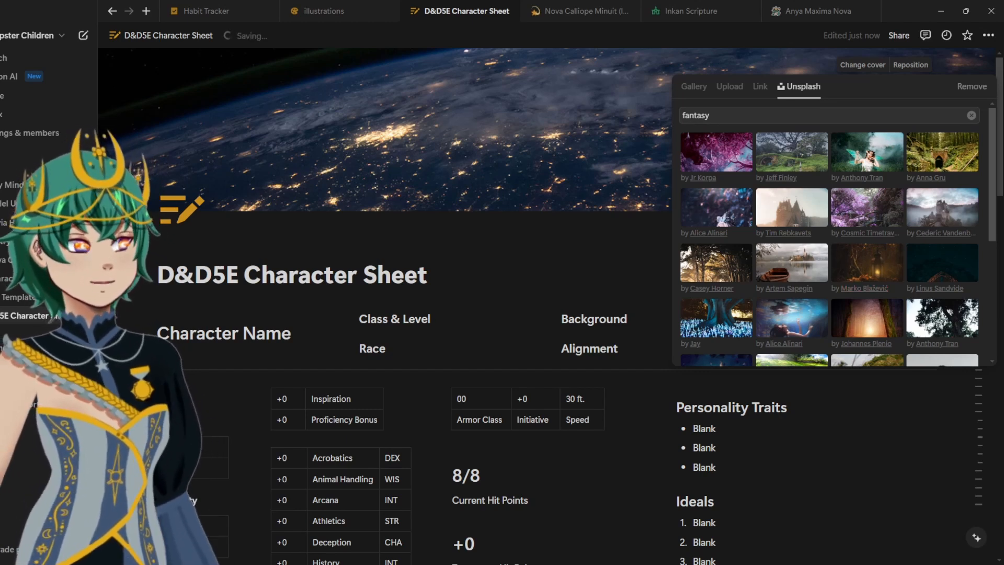
click(792, 263)
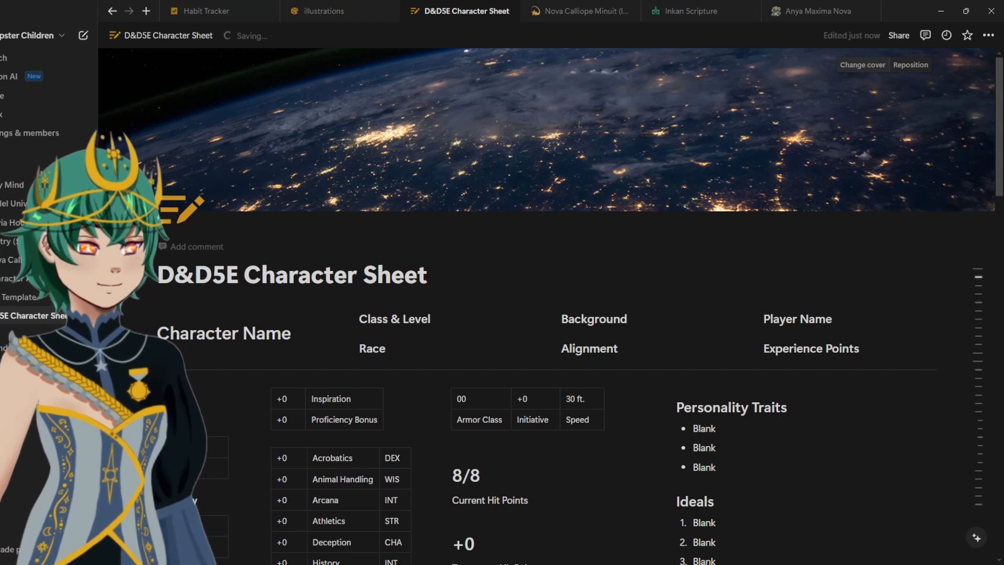
Step: Change the page cover to the Unsplash "fantasy" image of a boat at a dock and reposition it to show the boat and planks
click(863, 65)
click(863, 64)
click(863, 65)
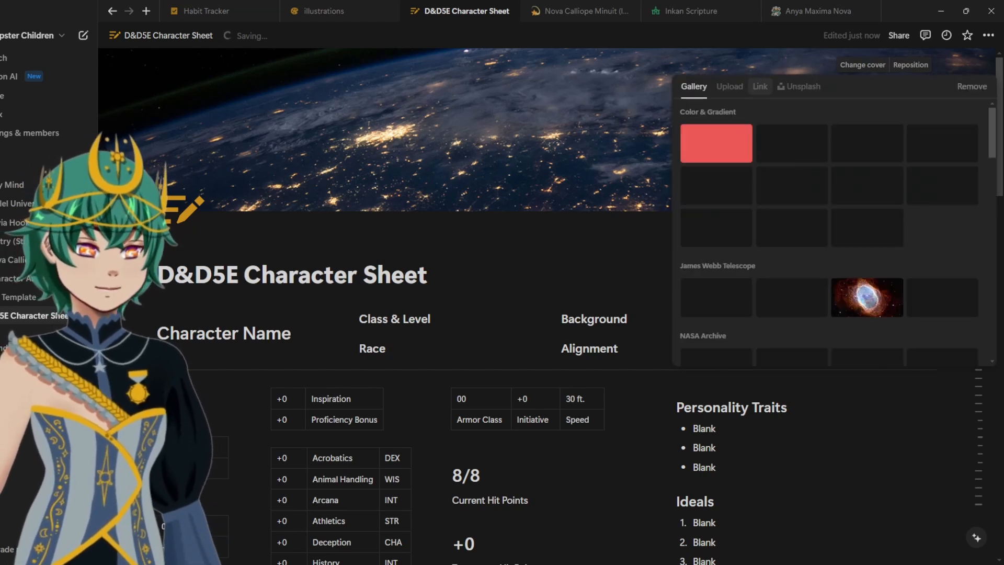
click(798, 86)
text(fantasy)
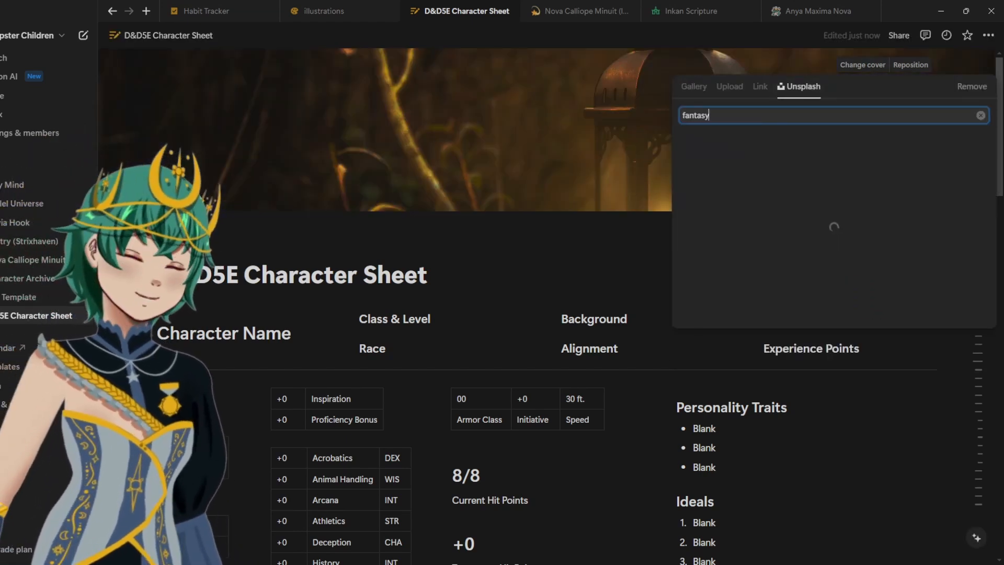
click(911, 65)
click(911, 64)
drag(785, 193, 784, 63)
click(876, 65)
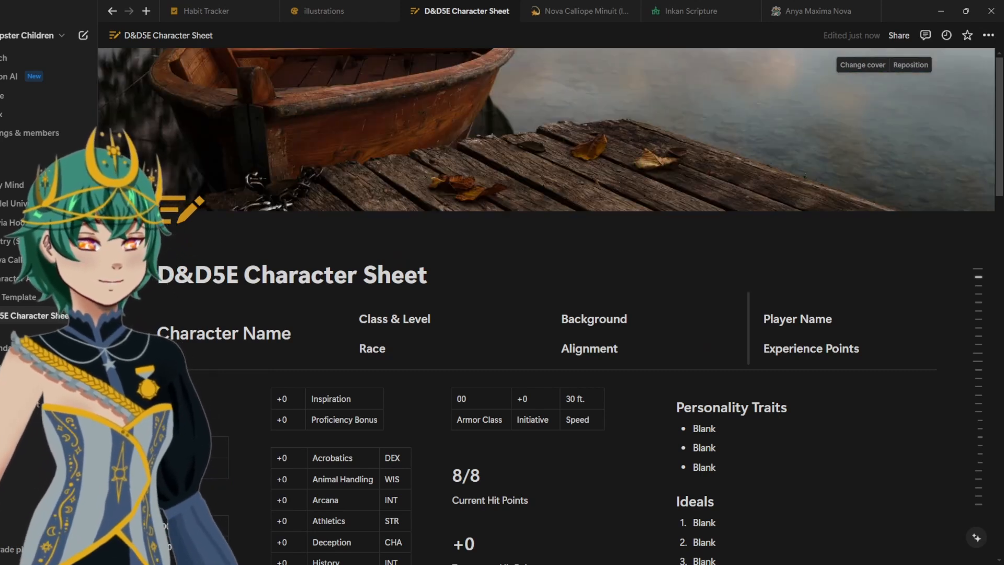
Step: Search Unsplash for "fantasy" and set the glowing lantern image as the page cover
click(863, 65)
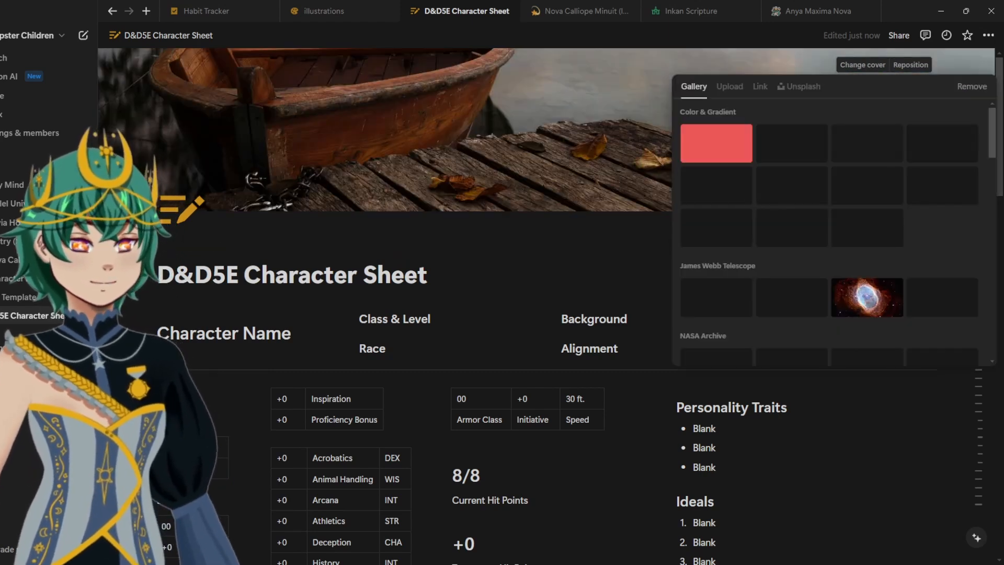
click(799, 86)
text(fsan=)
key(BackSpace)
key(BackSpace)
key(BackSpace)
key(BackSpace)
text(antasy)
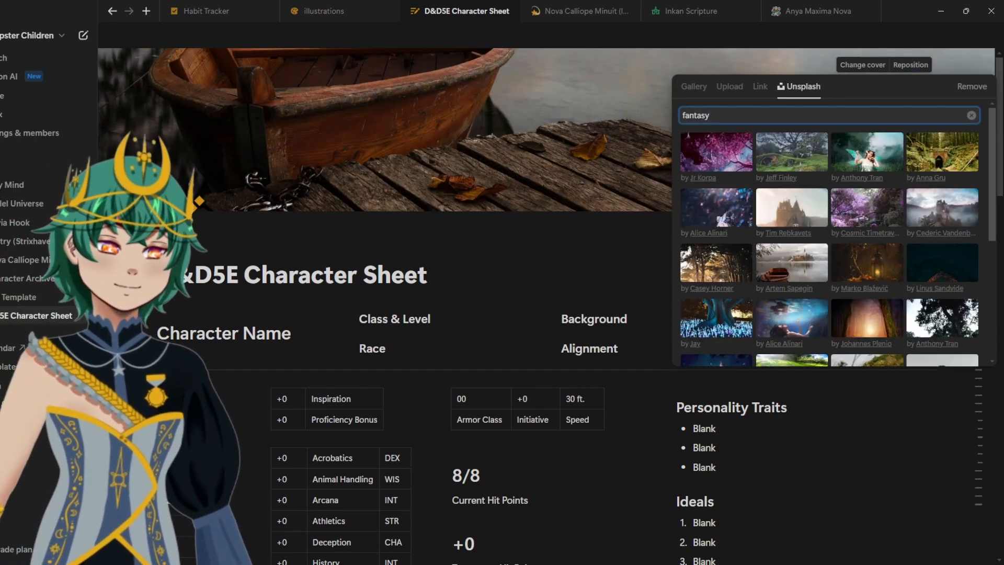
click(791, 207)
click(867, 263)
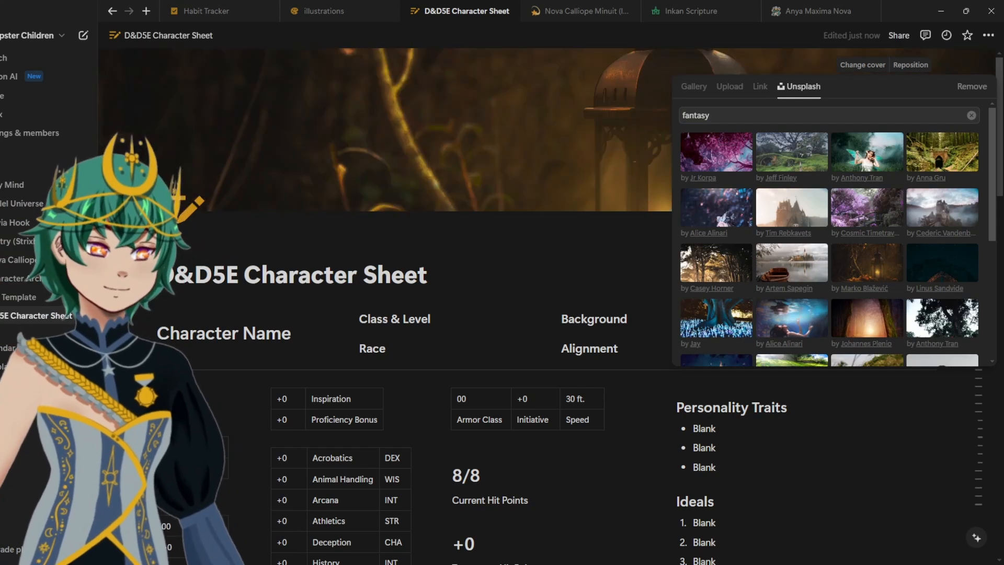
Step: Reposition the lantern cover image so the candlelight and autumn leaves fill the banner
click(694, 86)
click(910, 65)
drag(680, 157, 680, 78)
click(876, 64)
scroll(546, 486, down, 1)
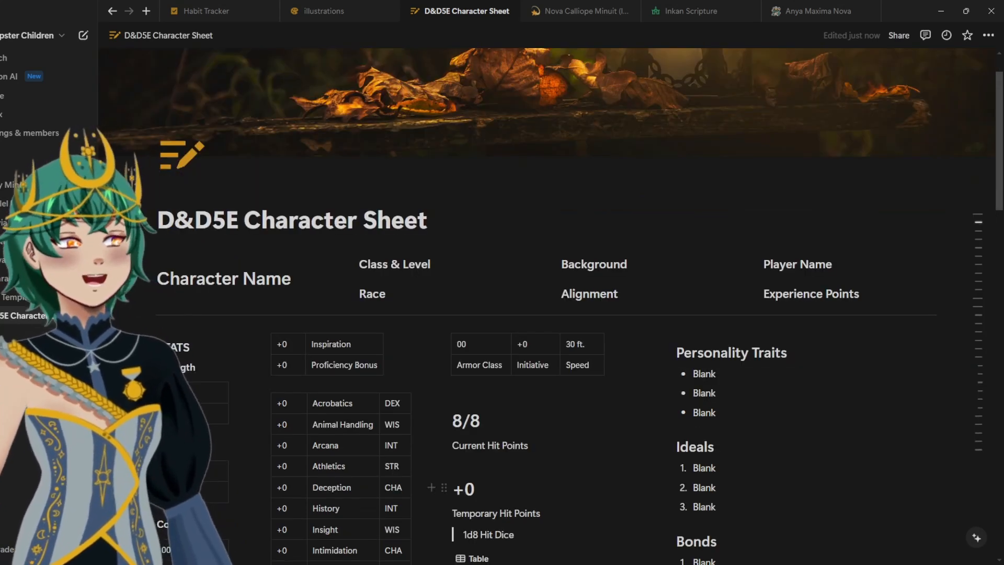
scroll(546, 486, up, 1)
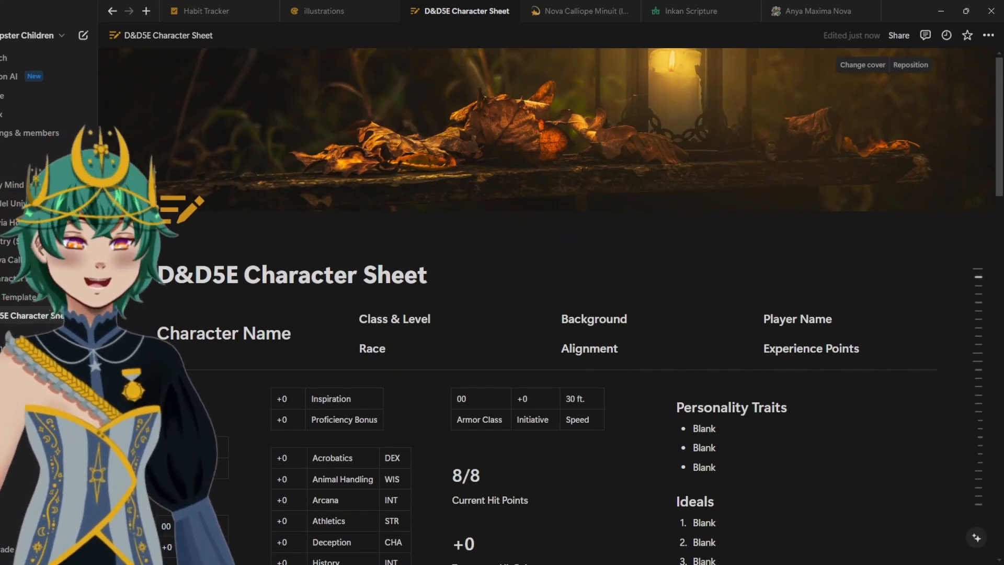